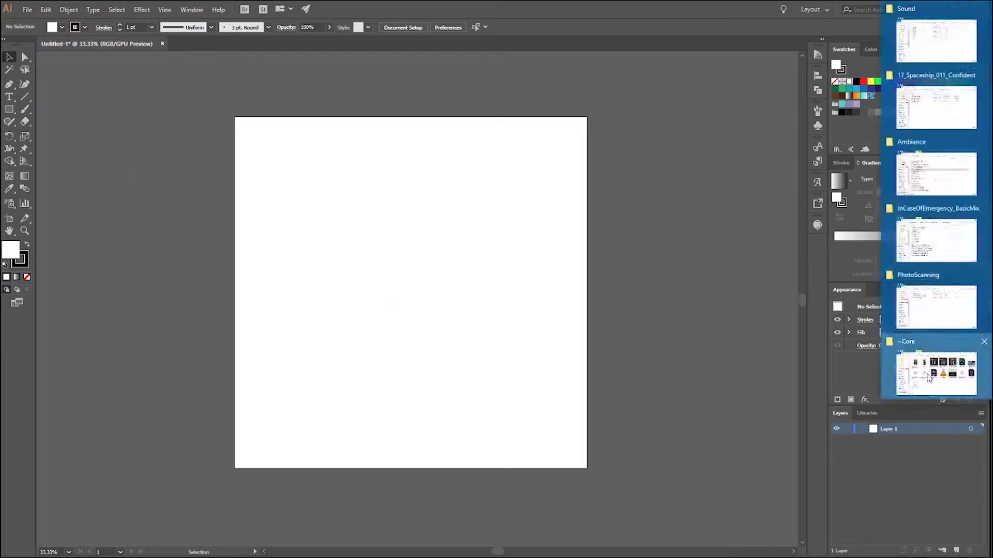
Switch to File Explorer and browse the Blender project folders on the data drive.
{"action": "left_click", "coordinate": [932, 368]}
{"action": "left_click", "coordinate": [334, 153]}
{"action": "double_click", "coordinate": [411, 203]}
{"action": "left_click", "coordinate": [490, 100]}
{"action": "double_click", "coordinate": [411, 191]}
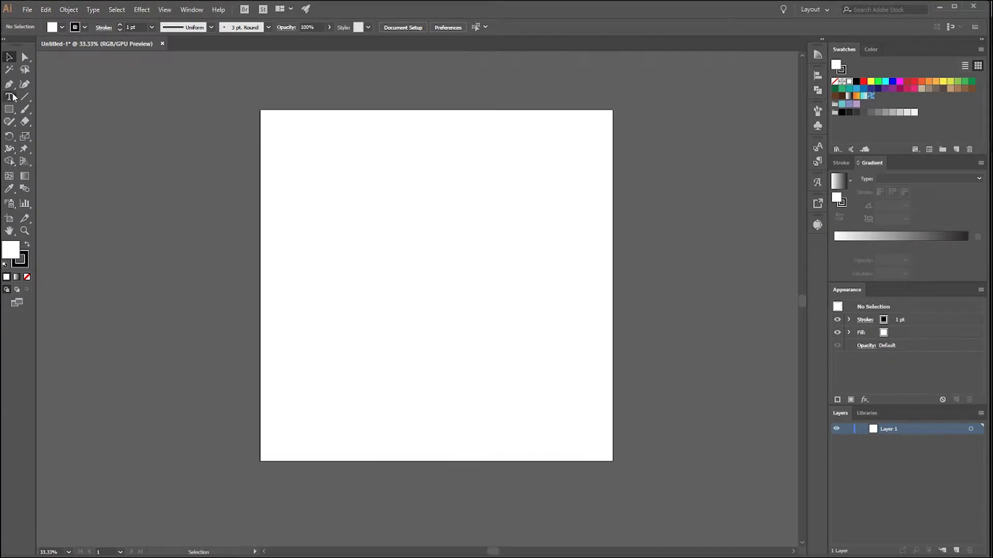
Add two large text objects reading "Blend" and "it" on the artboard, with "it" placed below "Blend".
{"action": "key", "text": "t"}
{"action": "left_click", "coordinate": [301, 138]}
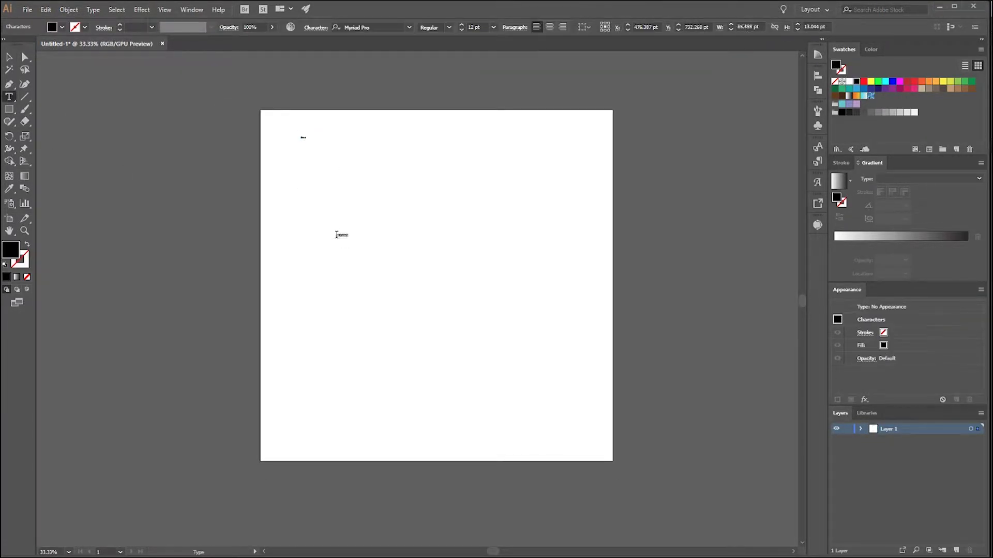
{"action": "key", "text": "Escape"}
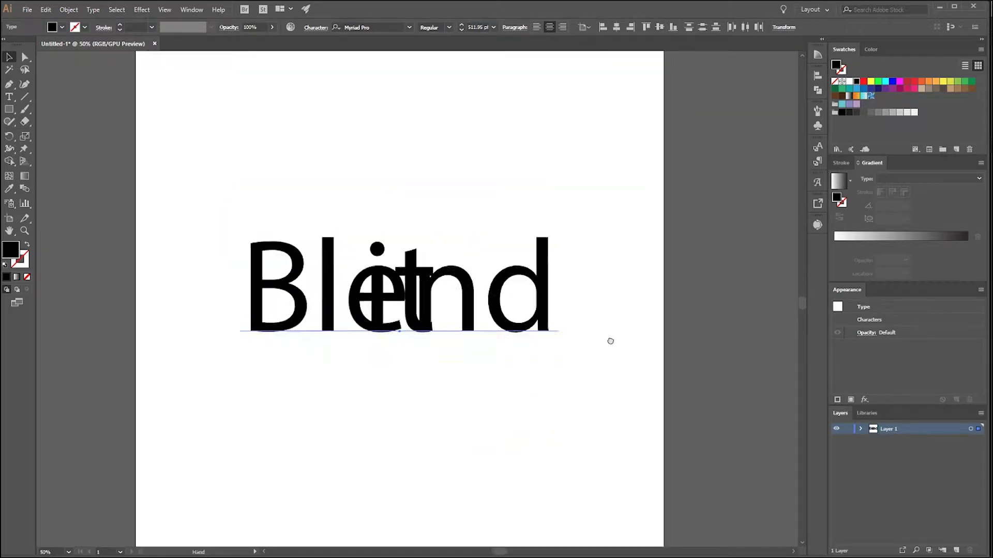
{"action": "left_click_drag", "start_coordinate": [429, 272], "coordinate": [438, 358]}
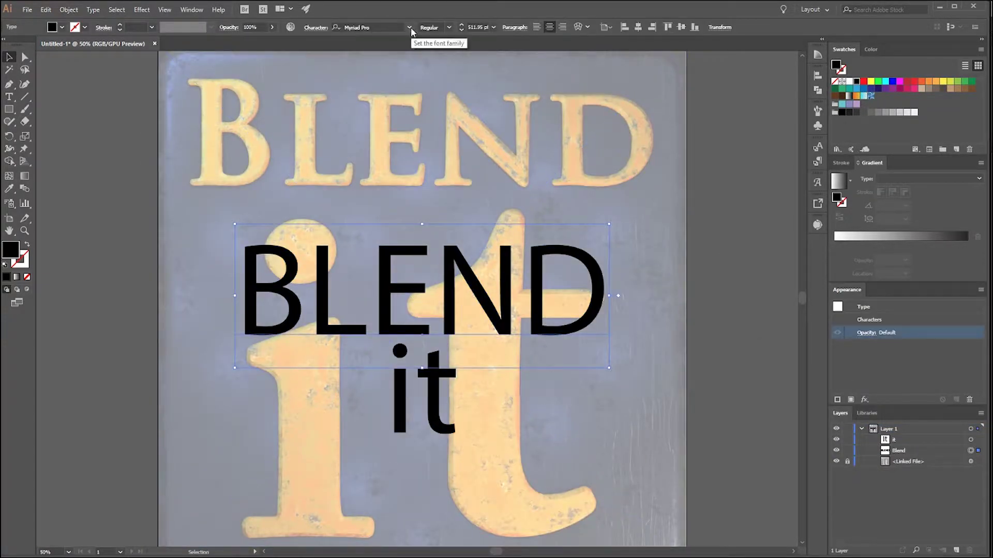
Try several fonts on the BLEND text and set it to Trajan Pro.
{"action": "left_click", "coordinate": [409, 27]}
{"action": "scroll", "coordinate": [273, 207], "scroll_direction": "down", "scroll_amount": 20}
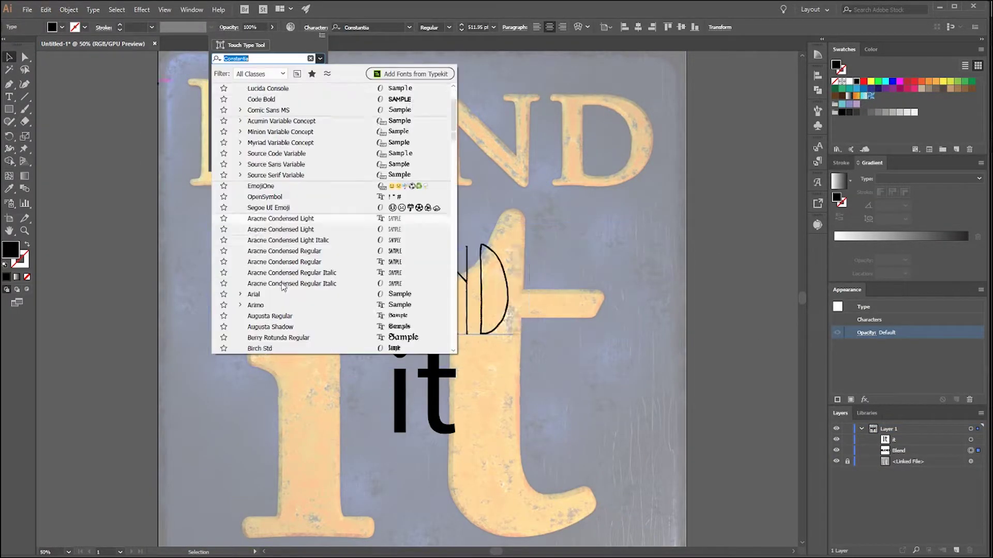
{"action": "left_click", "coordinate": [269, 229]}
{"action": "left_click", "coordinate": [320, 59]}
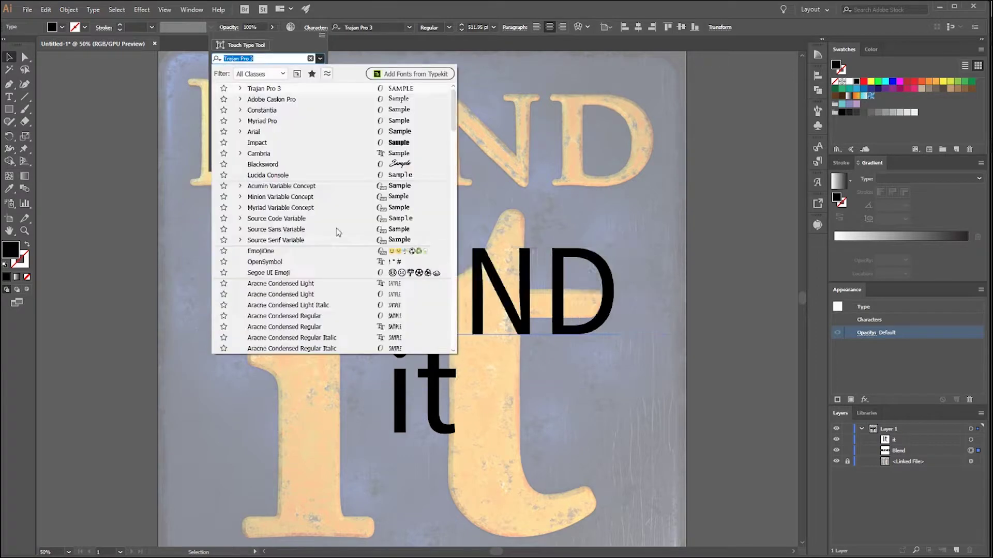
{"action": "left_click", "coordinate": [269, 87]}
Look for a matching font for the "it" text and set it to Cambria.
{"action": "left_click", "coordinate": [435, 393]}
{"action": "left_click", "coordinate": [366, 27]}
{"action": "type", "text": "tr"}
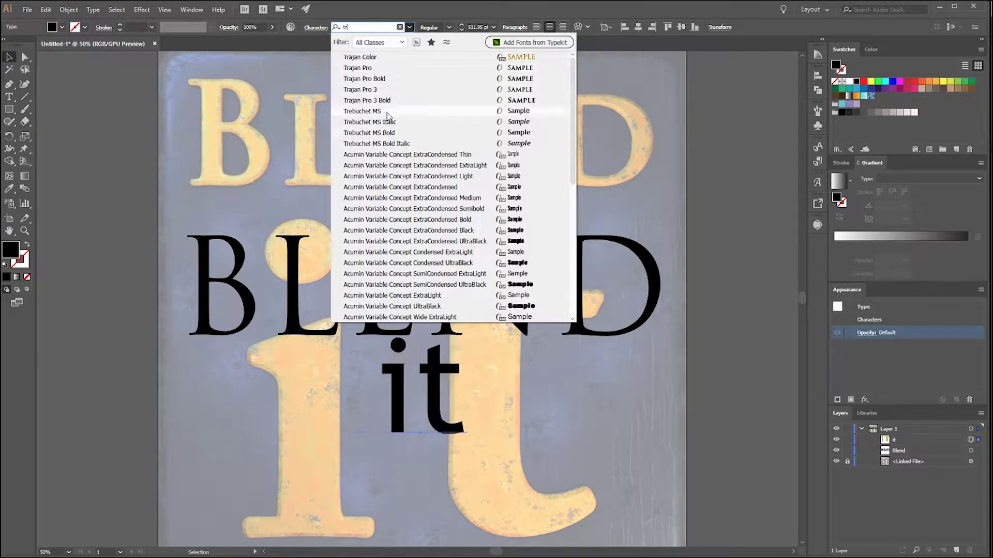
{"action": "key", "text": "BackSpace"}
{"action": "key", "text": "BackSpace"}
{"action": "scroll", "coordinate": [383, 237], "scroll_direction": "down", "scroll_amount": 3}
{"action": "left_click", "coordinate": [388, 284]}
{"action": "scroll", "coordinate": [384, 284], "scroll_direction": "down", "scroll_amount": 4}
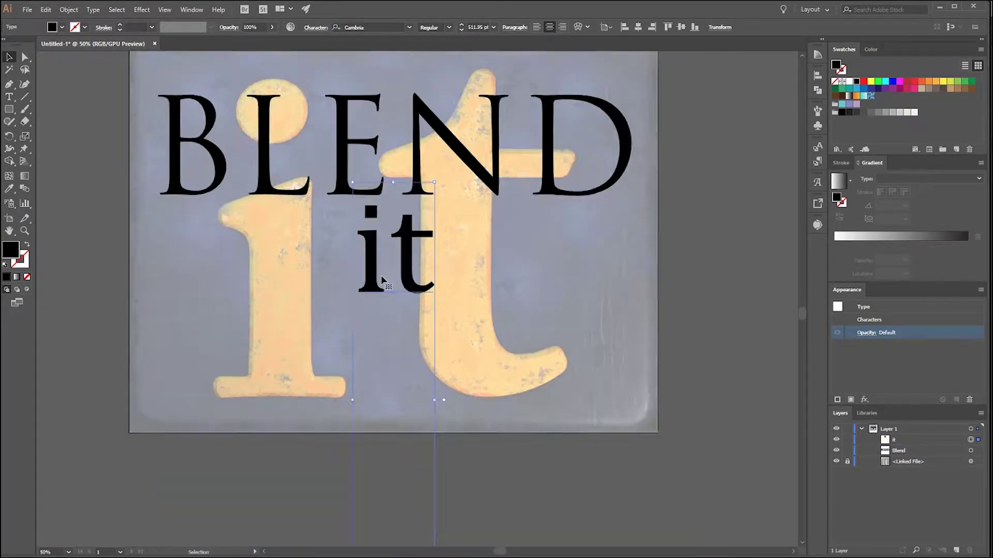
Move the "it" text lower beneath the BLEND text and adjust its size to about 508 pt.
{"action": "scroll", "coordinate": [384, 284], "scroll_direction": "down", "scroll_amount": 3}
{"action": "scroll", "coordinate": [371, 263], "scroll_direction": "up", "scroll_amount": 2}
{"action": "left_click_drag", "start_coordinate": [374, 526], "coordinate": [314, 546]}
{"action": "scroll", "coordinate": [362, 311], "scroll_direction": "up", "scroll_amount": 6}
{"action": "left_click_drag", "start_coordinate": [372, 362], "coordinate": [368, 254]}
{"action": "left_click_drag", "start_coordinate": [373, 297], "coordinate": [407, 326]}
{"action": "left_click", "coordinate": [493, 27]}
{"action": "left_click", "coordinate": [517, 215]}
{"action": "scroll", "coordinate": [357, 211], "scroll_direction": "down", "scroll_amount": 6}
{"action": "scroll", "coordinate": [362, 222], "scroll_direction": "up", "scroll_amount": 1}
Try Minion Pro on the "it" text and set its font to Sitka.
{"action": "left_click", "coordinate": [409, 27]}
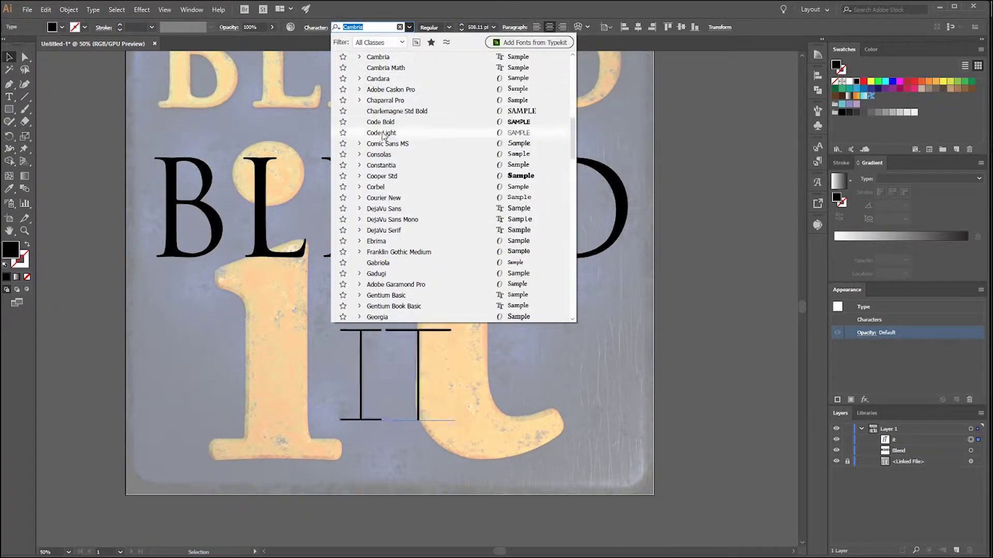
{"action": "scroll", "coordinate": [383, 266], "scroll_direction": "down", "scroll_amount": 5}
{"action": "scroll", "coordinate": [383, 265], "scroll_direction": "down", "scroll_amount": 5}
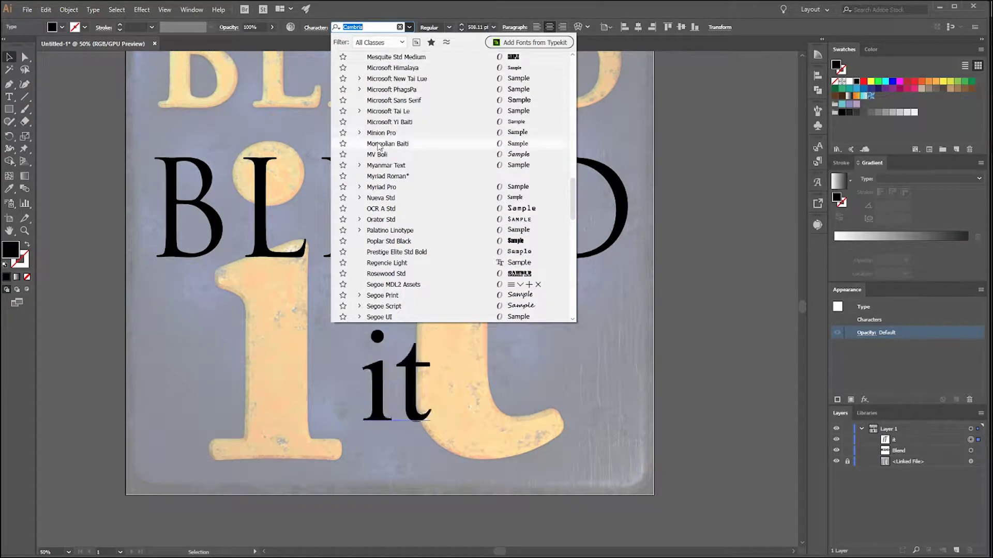
{"action": "left_click", "coordinate": [383, 128]}
{"action": "left_click", "coordinate": [409, 27]}
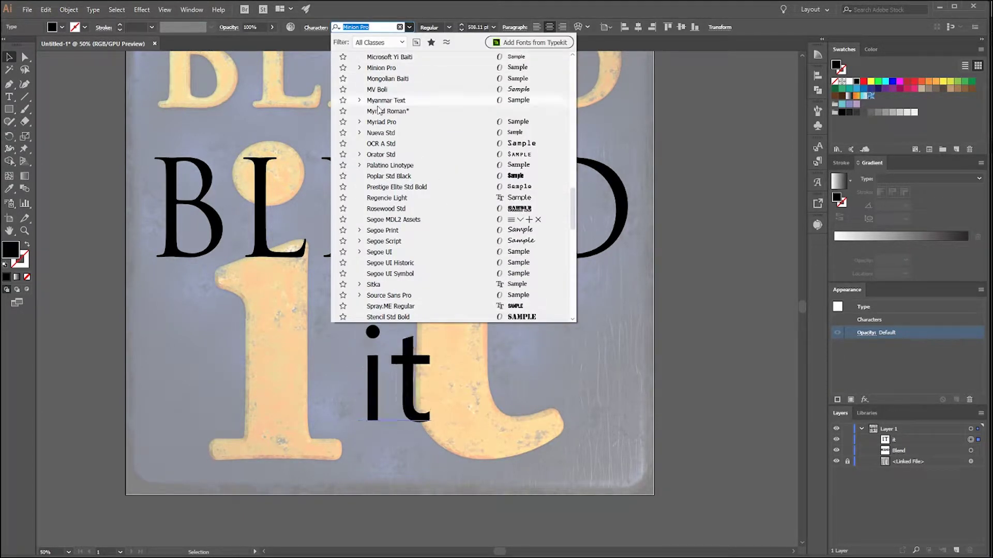
{"action": "left_click", "coordinate": [372, 287]}
Enlarge the "it" text to 1000 pt and convert it to outlines.
{"action": "left_click_drag", "start_coordinate": [360, 315], "coordinate": [284, 244]}
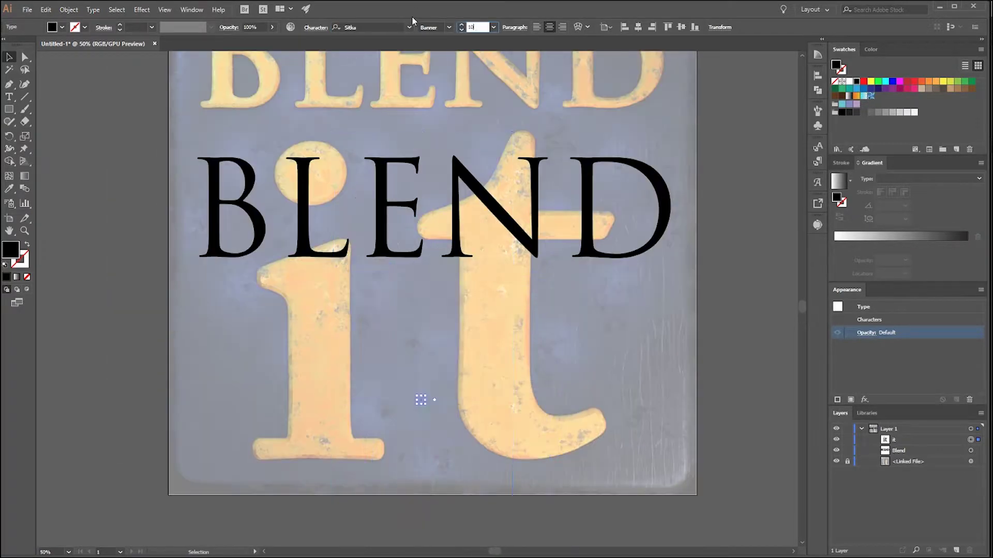
{"action": "left_click_drag", "start_coordinate": [383, 331], "coordinate": [360, 386]}
{"action": "left_click", "coordinate": [93, 9]}
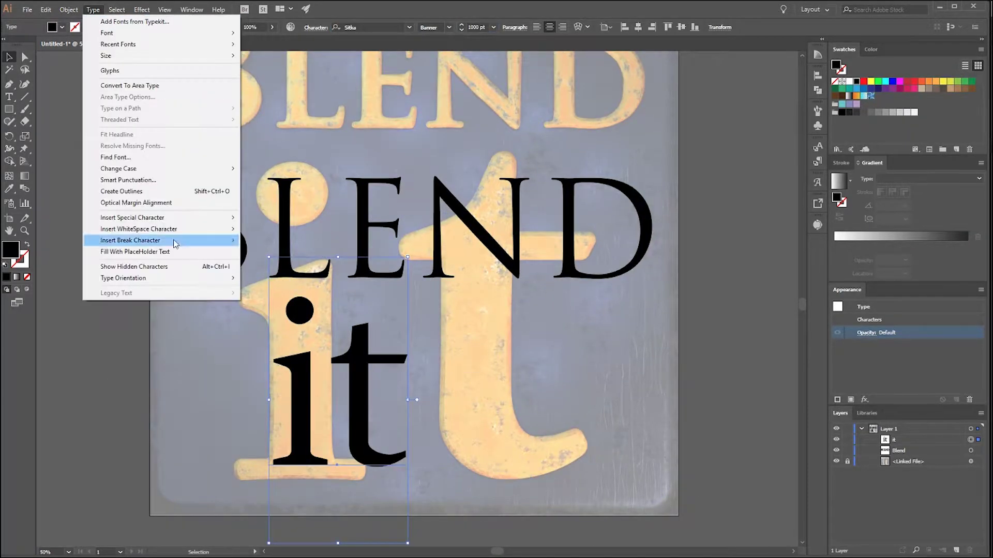
{"action": "left_click", "coordinate": [137, 192]}
Enlarge the outlined "it" letters and position them over the matching letters of the reference artwork.
{"action": "left_click_drag", "start_coordinate": [273, 296], "coordinate": [150, 175]}
{"action": "left_click_drag", "start_coordinate": [382, 291], "coordinate": [458, 306]}
{"action": "left_click_drag", "start_coordinate": [483, 190], "coordinate": [677, 70]}
{"action": "key", "text": "ctrl+minus"}
{"action": "left_click_drag", "start_coordinate": [339, 403], "coordinate": [334, 403]}
Move the BLEND text downward and select the outlined "it" letters for anchor point editing.
{"action": "left_click_drag", "start_coordinate": [397, 144], "coordinate": [401, 204]}
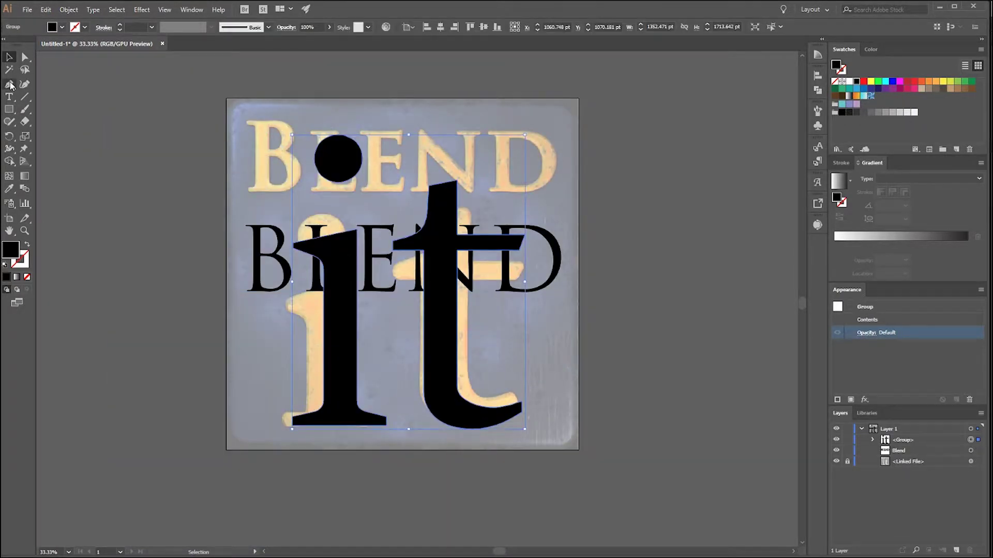
{"action": "key", "text": "ctrl"}
{"action": "key", "text": "shift+Down"}
{"action": "key", "text": "shift+Down"}
{"action": "key", "text": "shift+Down"}
{"action": "key", "text": "shift+Down"}
{"action": "key", "text": "shift+Down"}
{"action": "key", "text": "shift+Down"}
{"action": "key", "text": "shift+Down"}
{"action": "key", "text": "shift+Down"}
{"action": "key", "text": "shift+Down"}
{"action": "key", "text": "shift+Down"}
{"action": "key", "text": "shift+Down"}
{"action": "key", "text": "shift+Down"}
{"action": "key", "text": "shift+Down"}
{"action": "key", "text": "shift+Down"}
{"action": "key", "text": "shift+Down"}
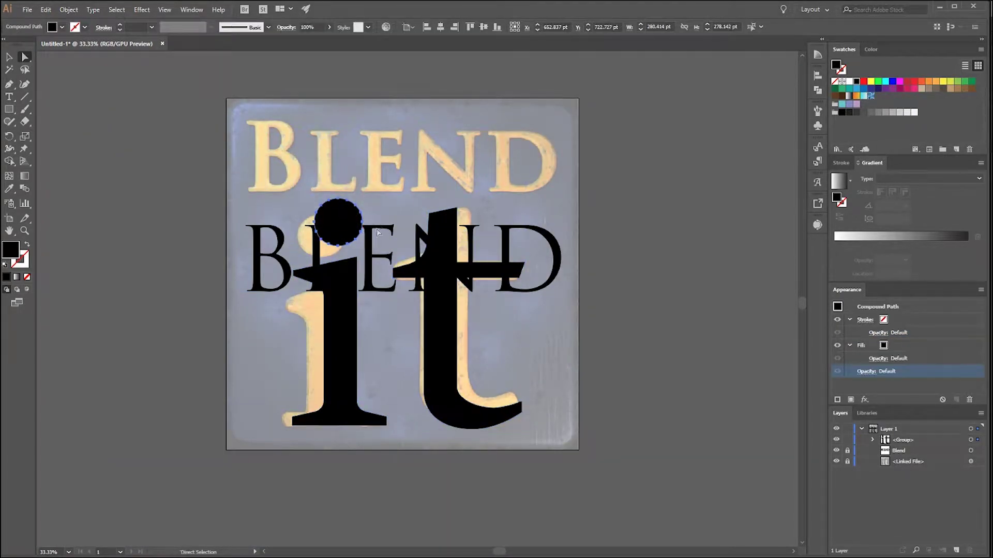
{"action": "left_click", "coordinate": [365, 299]}
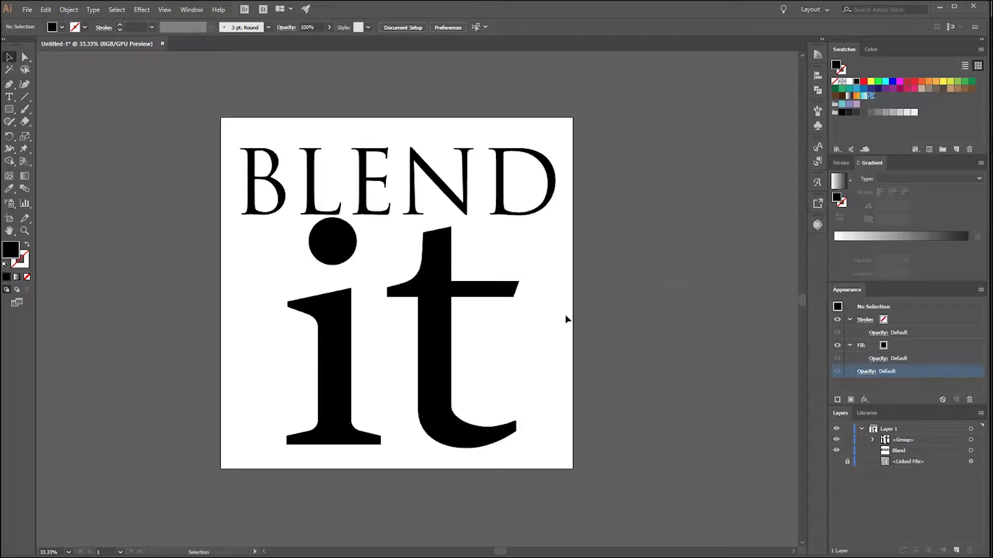
Draw a 2048 by 2048 pt circle that fills the artboard.
{"action": "scroll", "coordinate": [428, 323], "scroll_direction": "up", "scroll_amount": 1}
{"action": "left_click_drag", "start_coordinate": [466, 323], "coordinate": [457, 301]}
{"action": "scroll", "coordinate": [478, 319], "scroll_direction": "down", "scroll_amount": 1}
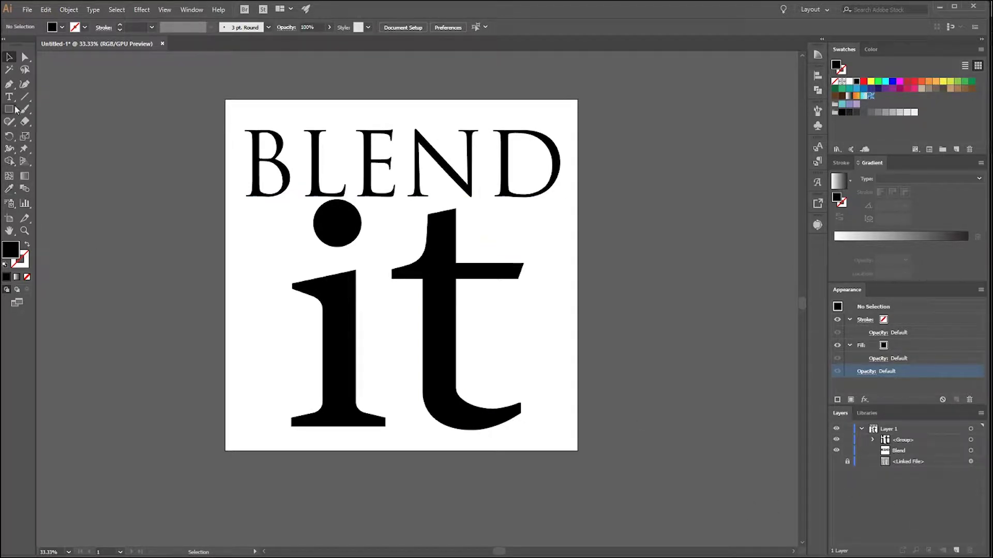
{"action": "left_click_drag", "start_coordinate": [9, 110], "coordinate": [49, 136]}
{"action": "left_click_drag", "start_coordinate": [225, 100], "coordinate": [569, 454]}
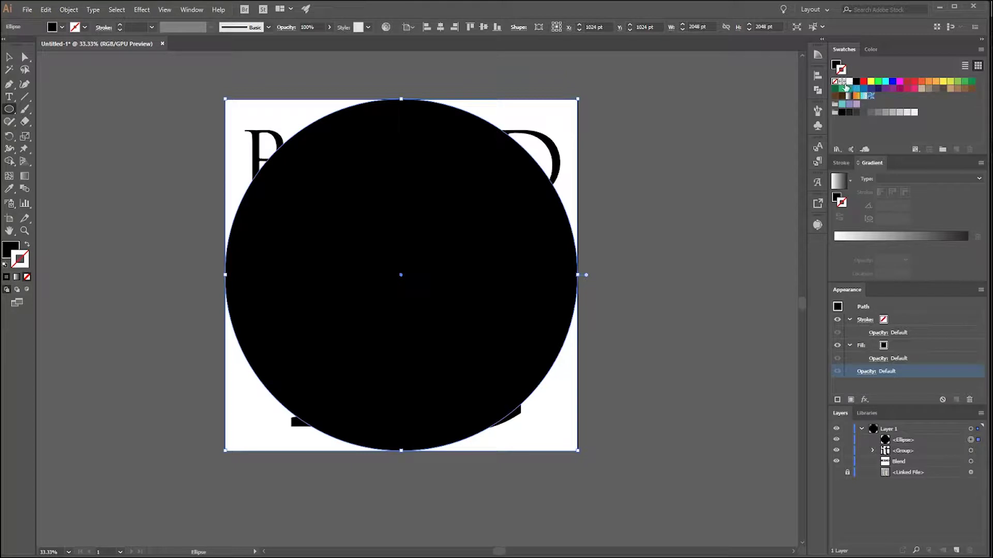
Give the circle a black stroke and no fill.
{"action": "left_click", "coordinate": [855, 82]}
{"action": "left_click", "coordinate": [849, 81]}
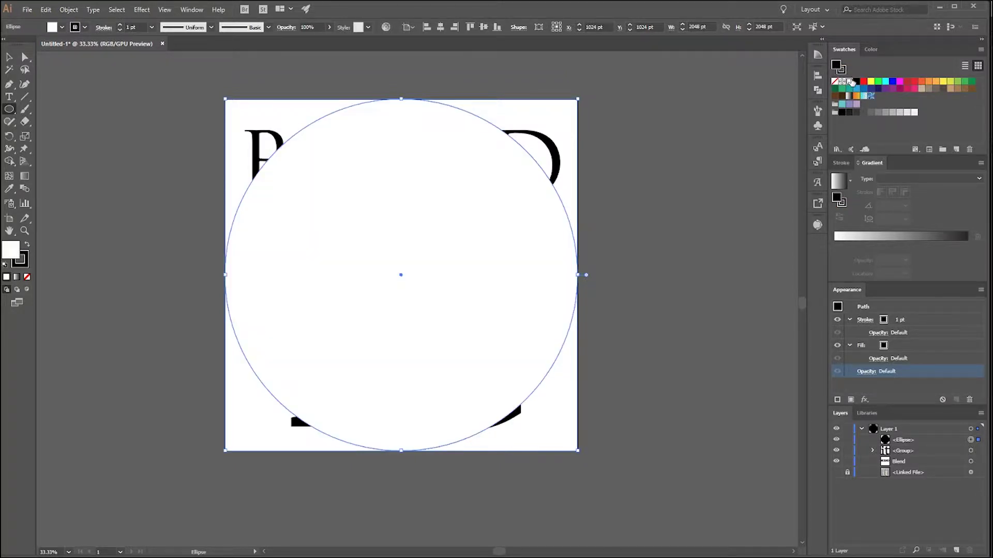
{"action": "left_click_drag", "start_coordinate": [701, 266], "coordinate": [703, 267]}
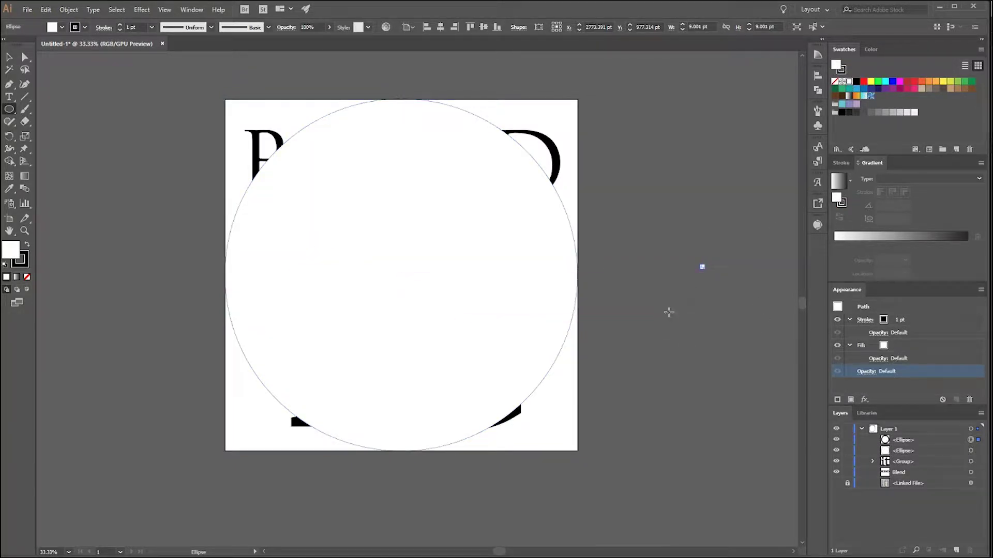
{"action": "key", "text": "ctrl+z"}
{"action": "key", "text": "v"}
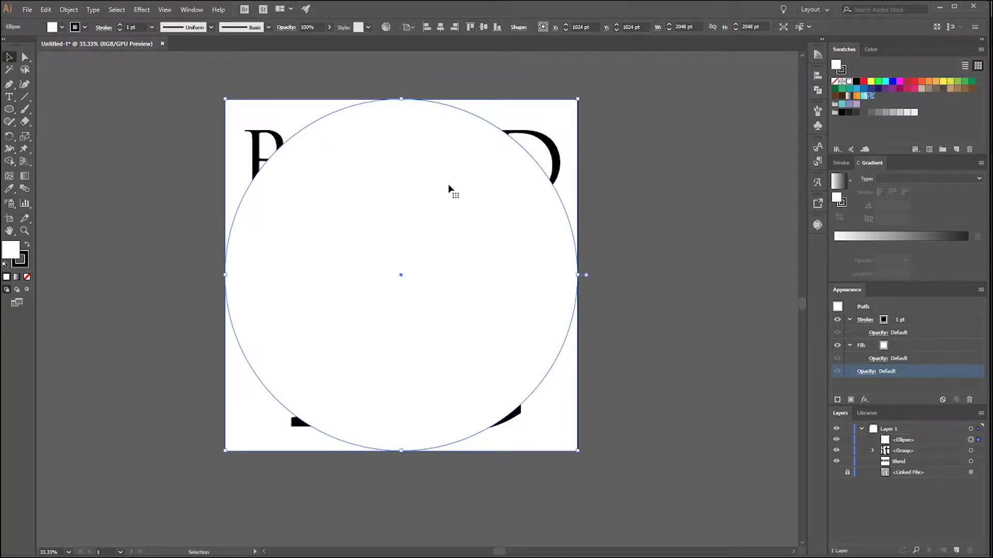
{"action": "left_click", "coordinate": [836, 81]}
Move the circle beneath the BLEND text in the stacking order and lock it.
{"action": "left_click_drag", "start_coordinate": [908, 444], "coordinate": [912, 466]}
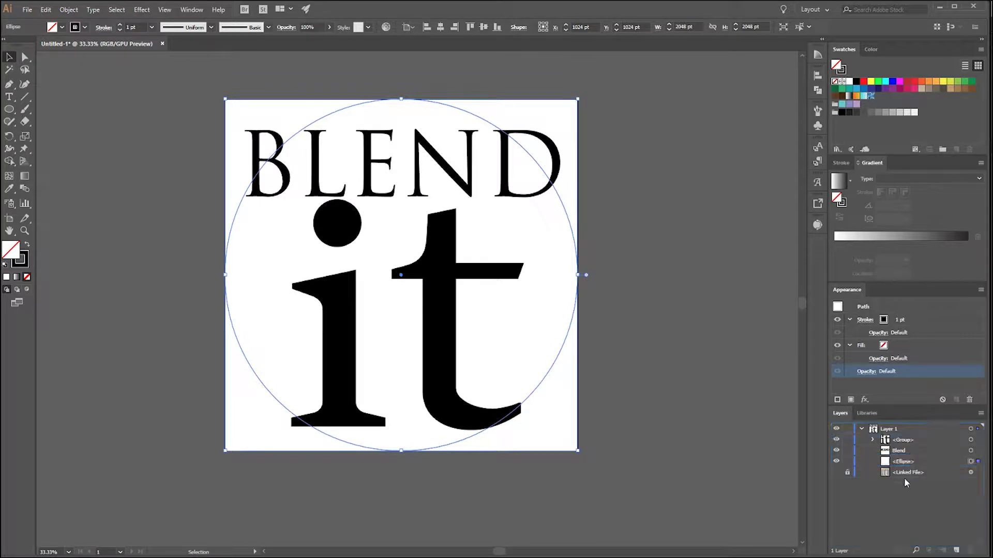
{"action": "left_click", "coordinate": [847, 462]}
Scale the BLEND text down about its centre so that it fits inside the circle.
{"action": "left_click", "coordinate": [476, 188]}
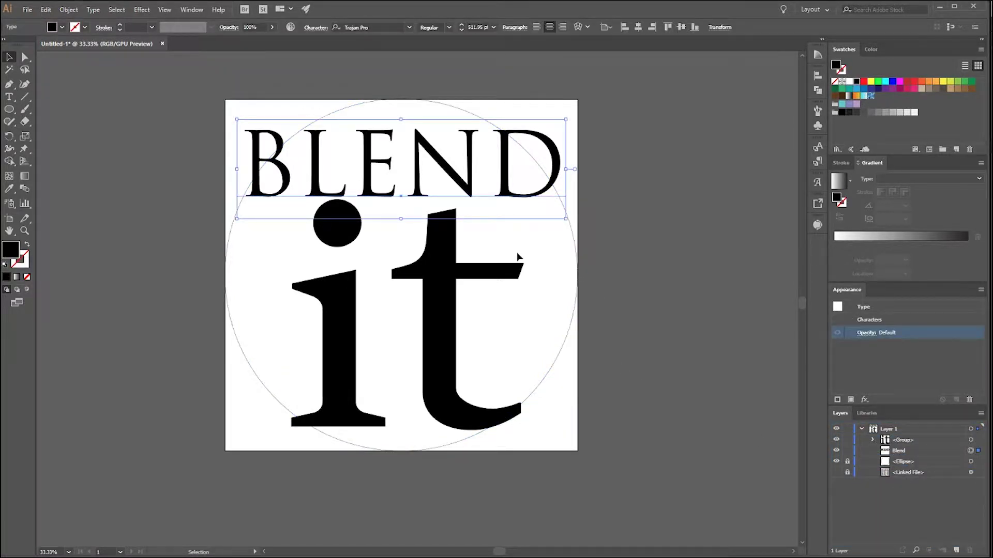
{"action": "scroll", "coordinate": [511, 250], "scroll_direction": "up", "scroll_amount": 1}
{"action": "left_click_drag", "start_coordinate": [504, 231], "coordinate": [525, 258]}
{"action": "scroll", "coordinate": [540, 267], "scroll_direction": "down", "scroll_amount": 1}
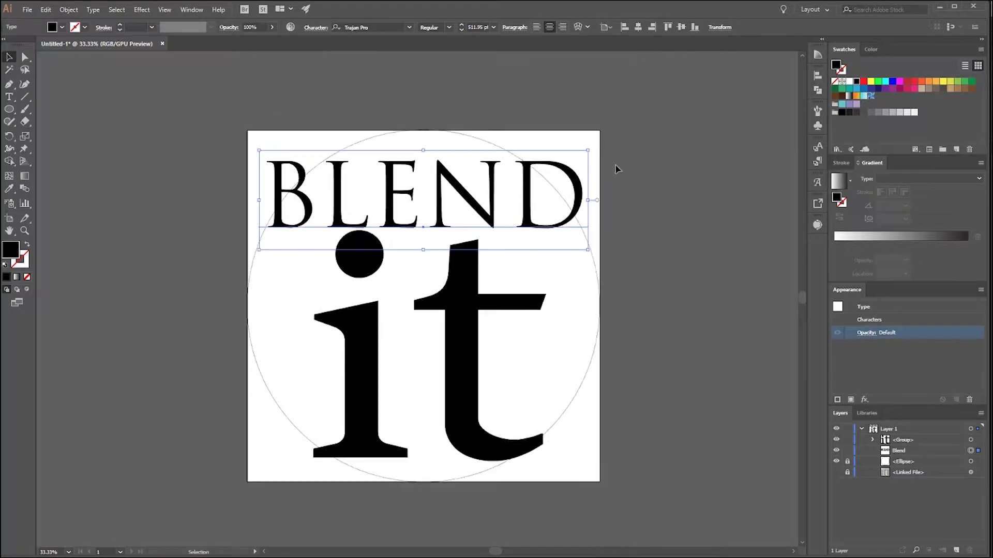
{"action": "left_click_drag", "start_coordinate": [588, 149], "coordinate": [548, 162]}
{"action": "left_click", "coordinate": [751, 191]}
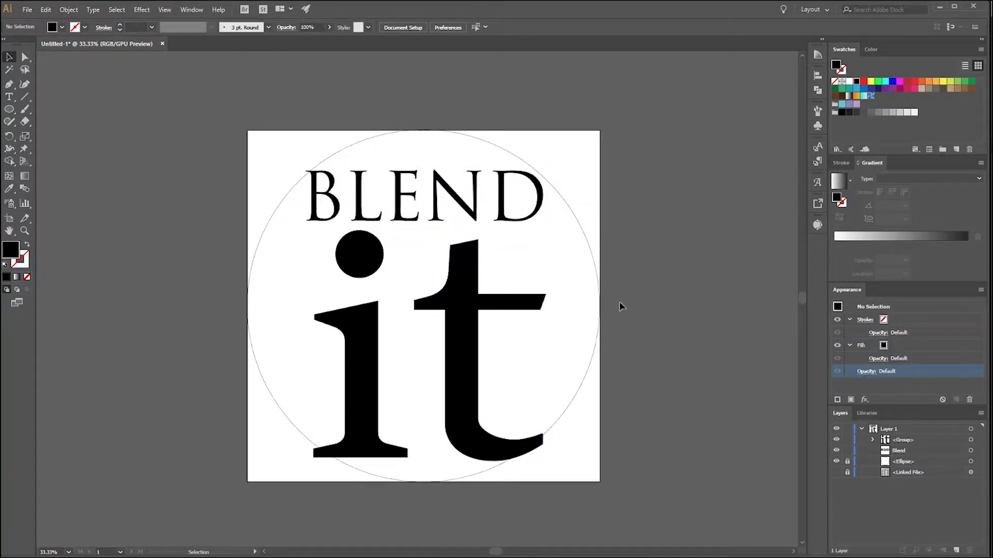
Examine how the BLEND text and the "it" letters fit within the circular boundary.
{"action": "mouse_move", "coordinate": [633, 299]}
{"action": "left_mouse_down"}
{"action": "mouse_move", "coordinate": [627, 283]}
{"action": "mouse_move", "coordinate": [640, 295]}
{"action": "left_mouse_up"}
{"action": "scroll", "coordinate": [553, 267], "scroll_direction": "up", "scroll_amount": 1}
{"action": "left_click_drag", "start_coordinate": [523, 233], "coordinate": [540, 210]}
{"action": "scroll", "coordinate": [553, 218], "scroll_direction": "down", "scroll_amount": 1}
{"action": "left_click", "coordinate": [465, 332]}
{"action": "left_click", "coordinate": [673, 301]}
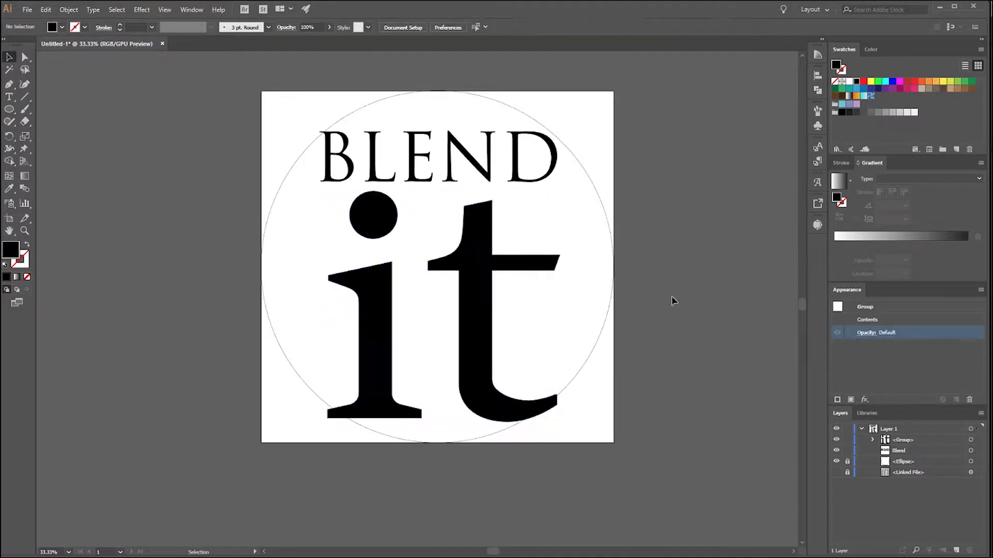
{"action": "left_click", "coordinate": [490, 279]}
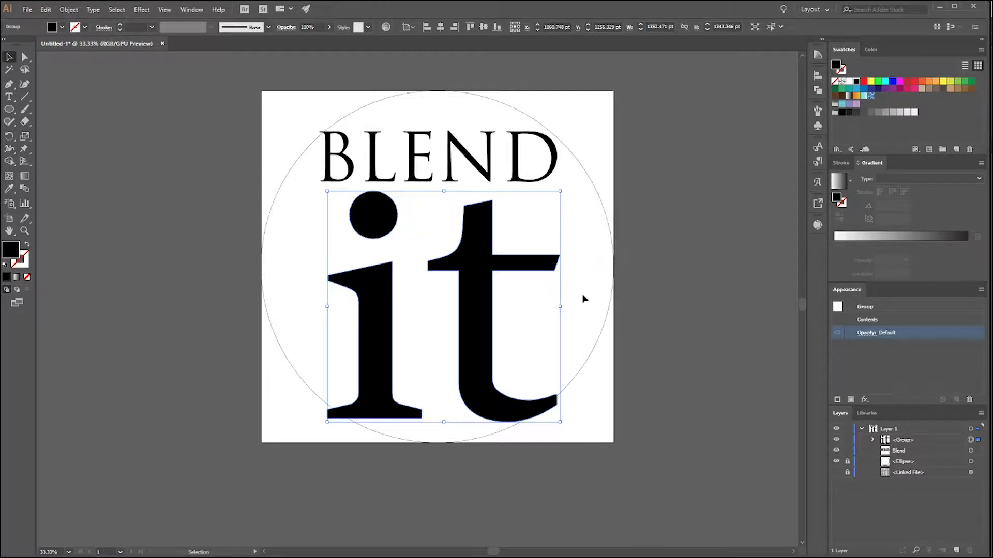
{"action": "scroll", "coordinate": [583, 299], "scroll_direction": "up", "scroll_amount": 1}
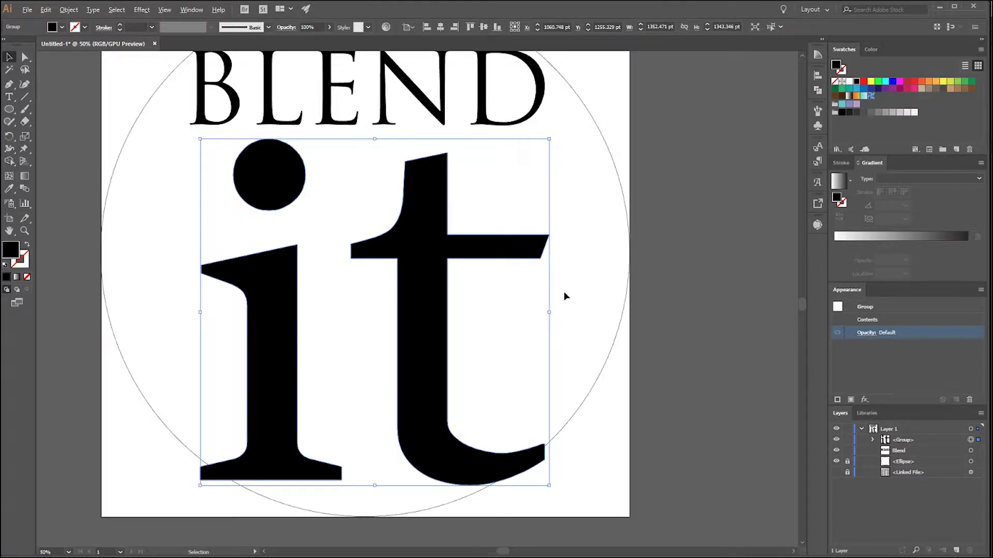
{"action": "left_click_drag", "start_coordinate": [565, 291], "coordinate": [570, 314]}
{"action": "scroll", "coordinate": [573, 325], "scroll_direction": "down", "scroll_amount": 1}
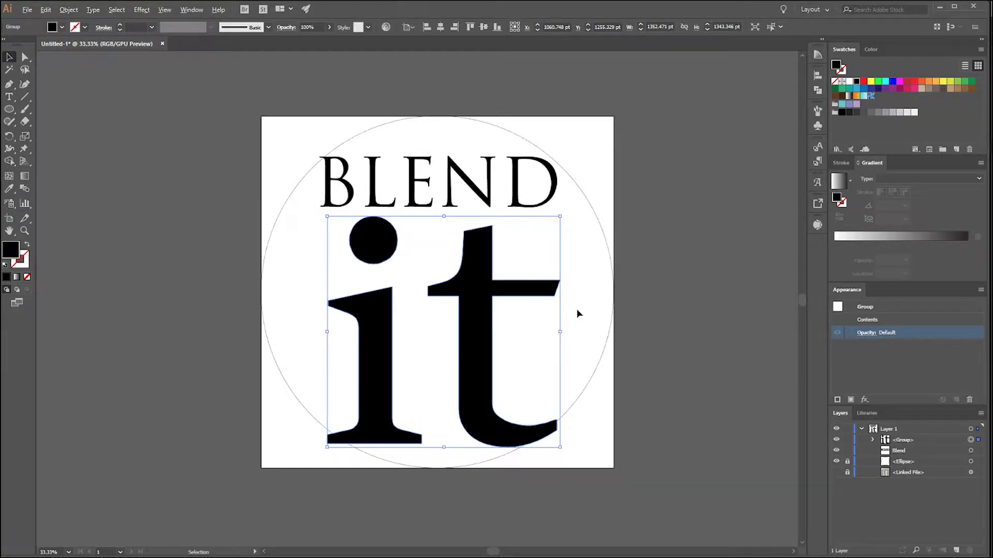
{"action": "scroll", "coordinate": [576, 311], "scroll_direction": "up", "scroll_amount": 2}
{"action": "scroll", "coordinate": [605, 331], "scroll_direction": "down", "scroll_amount": 2}
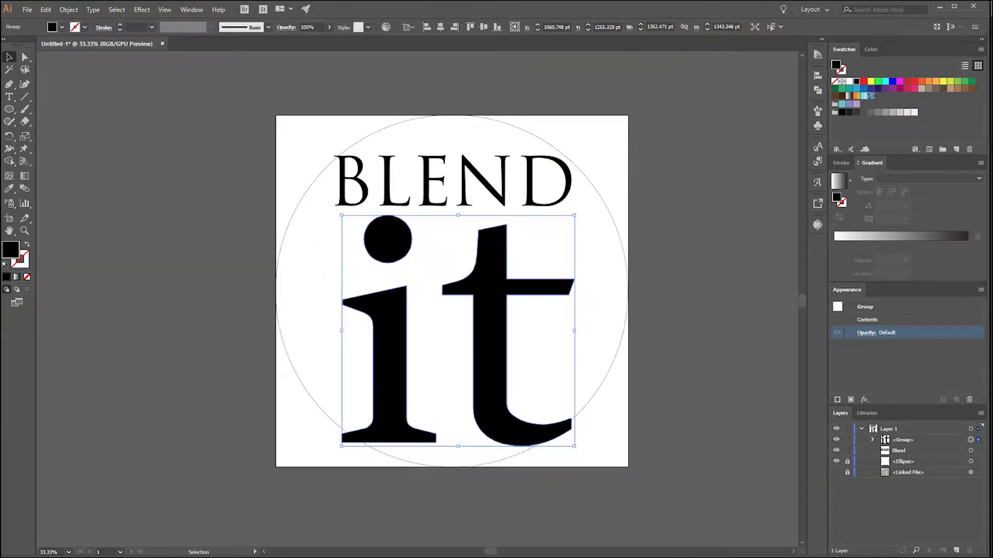
Place Blender Icon.png from the Stock folder's Images > Icons subfolder onto the artboard.
{"action": "right_click", "coordinate": [990, 31]}
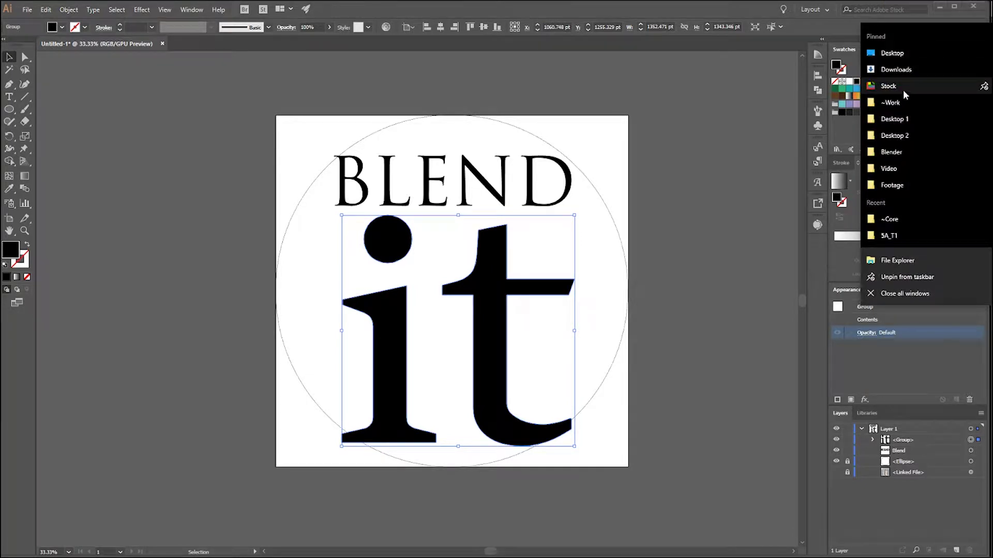
{"action": "left_click", "coordinate": [904, 89]}
{"action": "double_click", "coordinate": [455, 182]}
{"action": "double_click", "coordinate": [340, 167]}
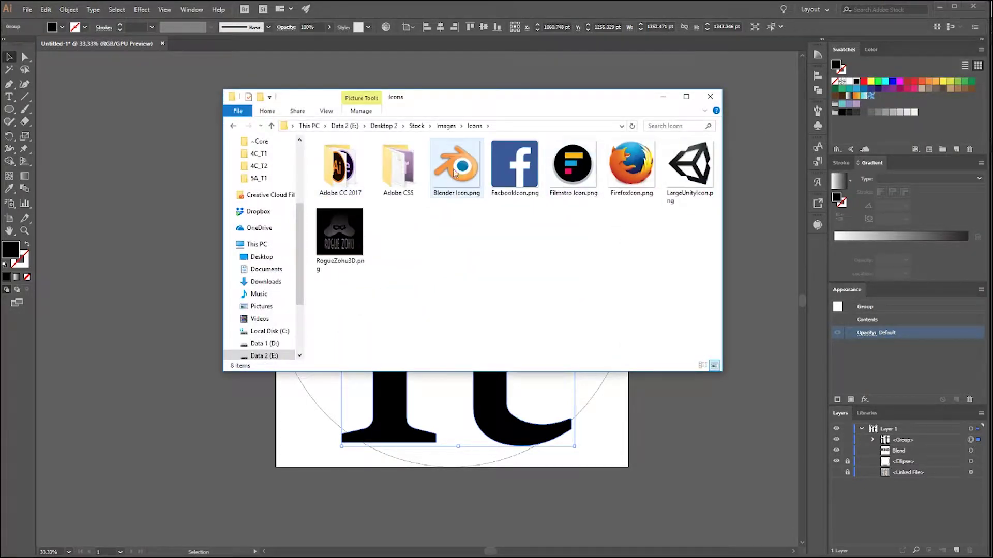
{"action": "left_click_drag", "start_coordinate": [453, 170], "coordinate": [356, 187]}
{"action": "left_click", "coordinate": [709, 97]}
Enlarge the Blender icon and position it over the lettering, nearly filling the circle's width.
{"action": "left_click_drag", "start_coordinate": [387, 233], "coordinate": [732, 468]}
{"action": "left_click_drag", "start_coordinate": [510, 348], "coordinate": [472, 298]}
{"action": "left_click", "coordinate": [672, 368]}
Try to lower the Blender icon's opacity to 46%.
{"action": "left_click", "coordinate": [921, 440]}
{"action": "left_click", "coordinate": [866, 371]}
{"action": "left_click", "coordinate": [861, 391]}
{"action": "left_click_drag", "start_coordinate": [859, 404], "coordinate": [839, 404]}
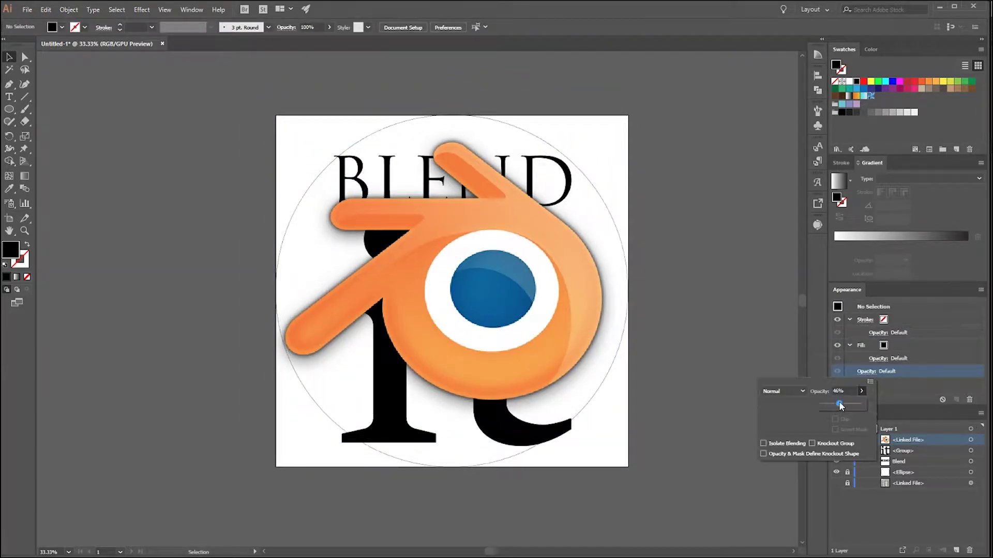
{"action": "left_click", "coordinate": [932, 414]}
Lower the Blender icon's opacity to fade it and lock it beneath the lettering.
{"action": "left_click", "coordinate": [970, 440]}
{"action": "left_click", "coordinate": [867, 333]}
{"action": "left_click", "coordinate": [862, 352]}
{"action": "left_click_drag", "start_coordinate": [846, 365], "coordinate": [840, 365]}
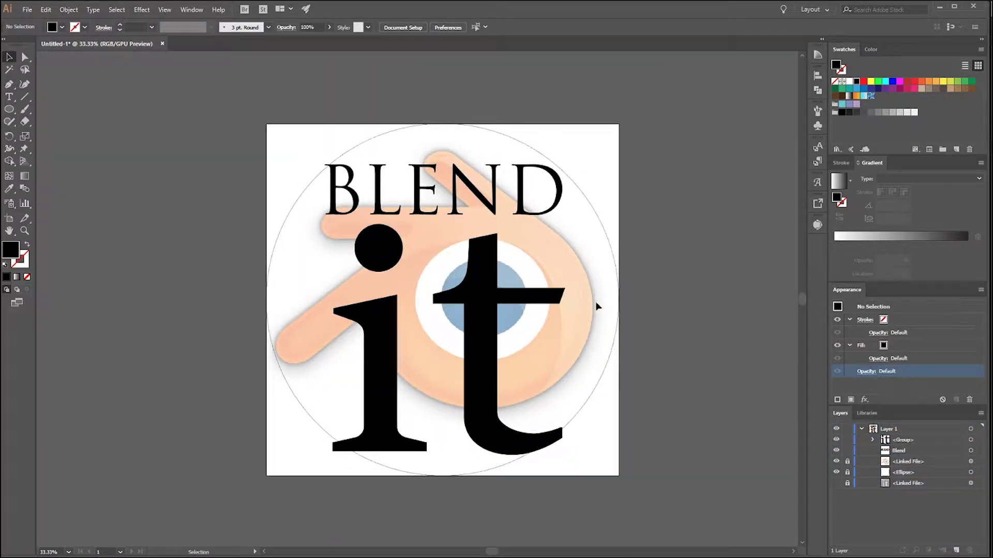
{"action": "scroll", "coordinate": [674, 321], "scroll_direction": "up", "scroll_amount": 1}
{"action": "scroll", "coordinate": [676, 284], "scroll_direction": "down", "scroll_amount": 1}
{"action": "scroll", "coordinate": [675, 284], "scroll_direction": "up", "scroll_amount": 1}
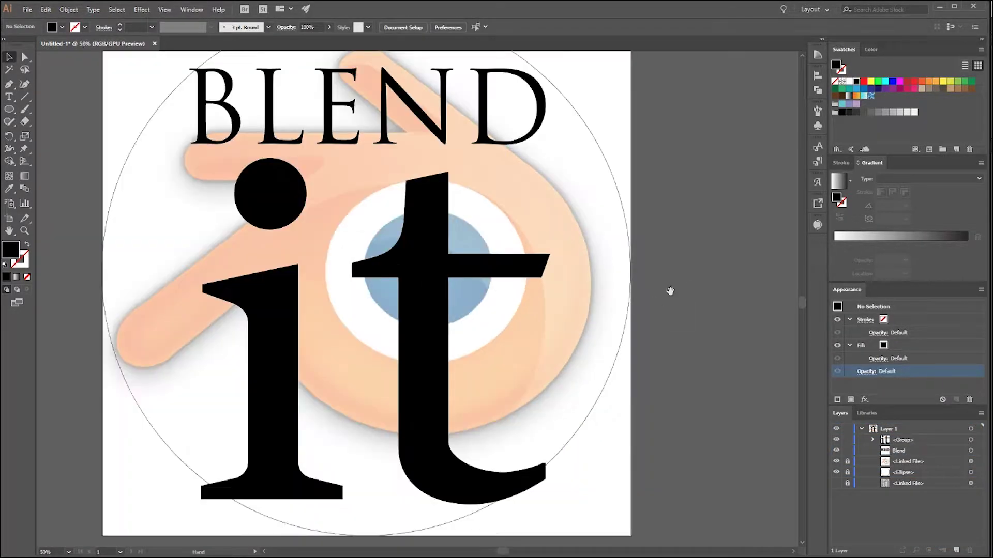
{"action": "scroll", "coordinate": [669, 290], "scroll_direction": "down", "scroll_amount": 1}
{"action": "left_click_drag", "start_coordinate": [668, 292], "coordinate": [657, 321]}
{"action": "scroll", "coordinate": [544, 254], "scroll_direction": "up", "scroll_amount": 1}
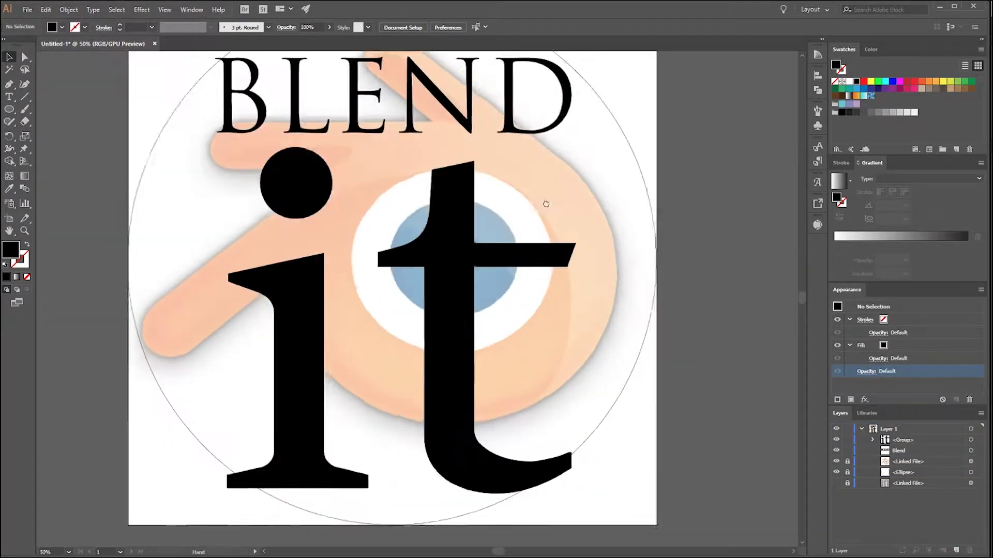
{"action": "scroll", "coordinate": [545, 204], "scroll_direction": "down", "scroll_amount": 1}
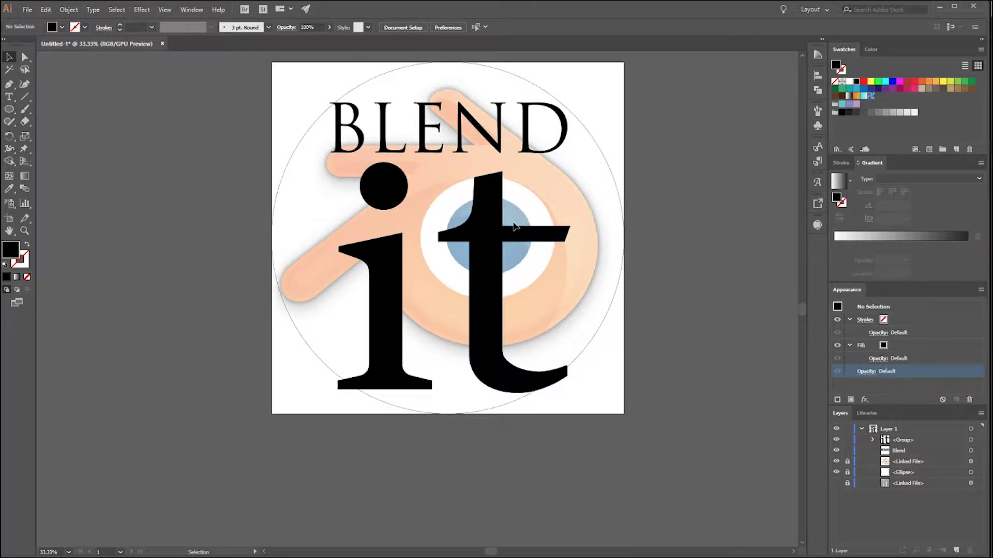
{"action": "scroll", "coordinate": [528, 253], "scroll_direction": "up", "scroll_amount": 1}
{"action": "left_click_drag", "start_coordinate": [540, 252], "coordinate": [559, 290]}
{"action": "scroll", "coordinate": [559, 291], "scroll_direction": "down", "scroll_amount": 1}
{"action": "scroll", "coordinate": [571, 284], "scroll_direction": "down", "scroll_amount": 7}
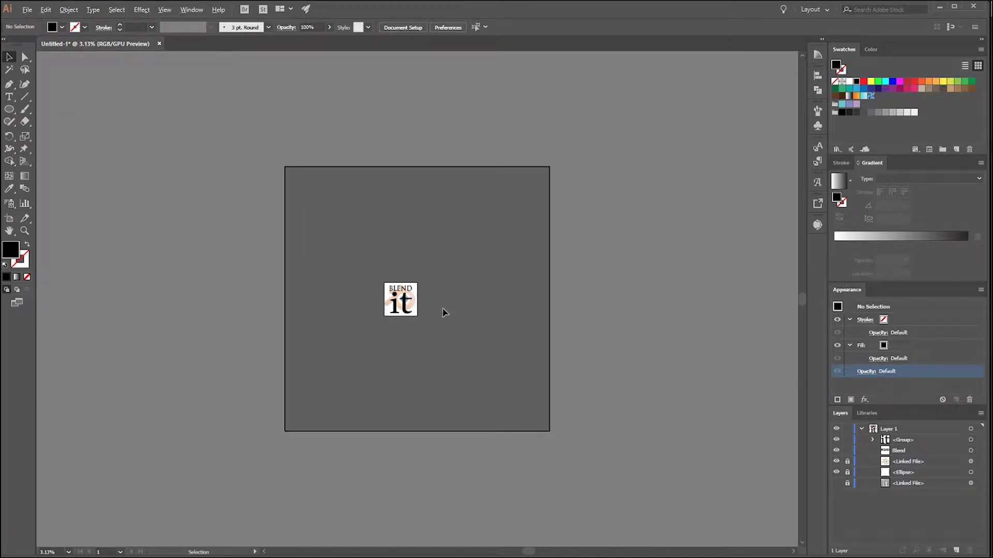
{"action": "scroll", "coordinate": [420, 314], "scroll_direction": "up", "scroll_amount": 7}
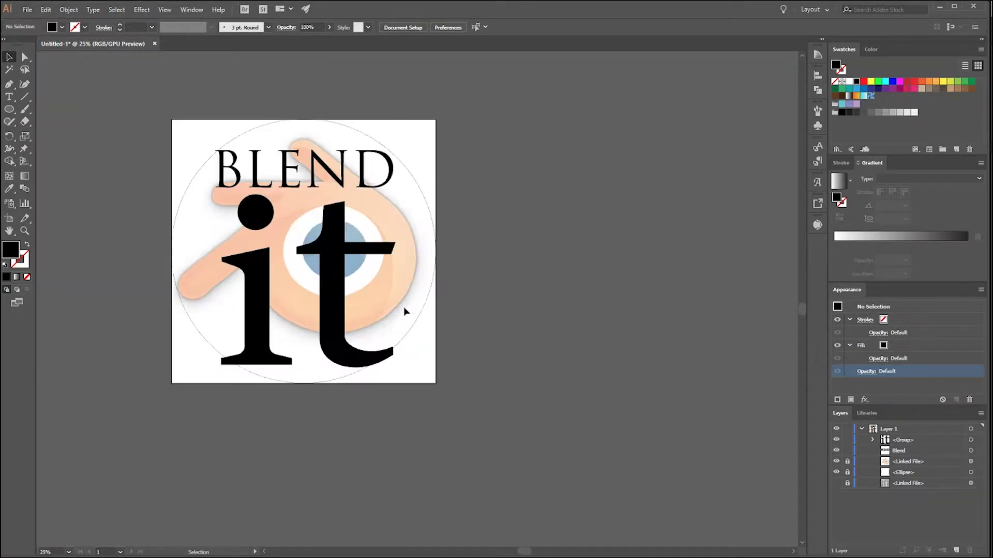
{"action": "left_click_drag", "start_coordinate": [402, 310], "coordinate": [607, 347]}
{"action": "scroll", "coordinate": [573, 335], "scroll_direction": "up", "scroll_amount": 1}
{"action": "scroll", "coordinate": [557, 322], "scroll_direction": "down", "scroll_amount": 1}
{"action": "left_click_drag", "start_coordinate": [546, 317], "coordinate": [526, 277]}
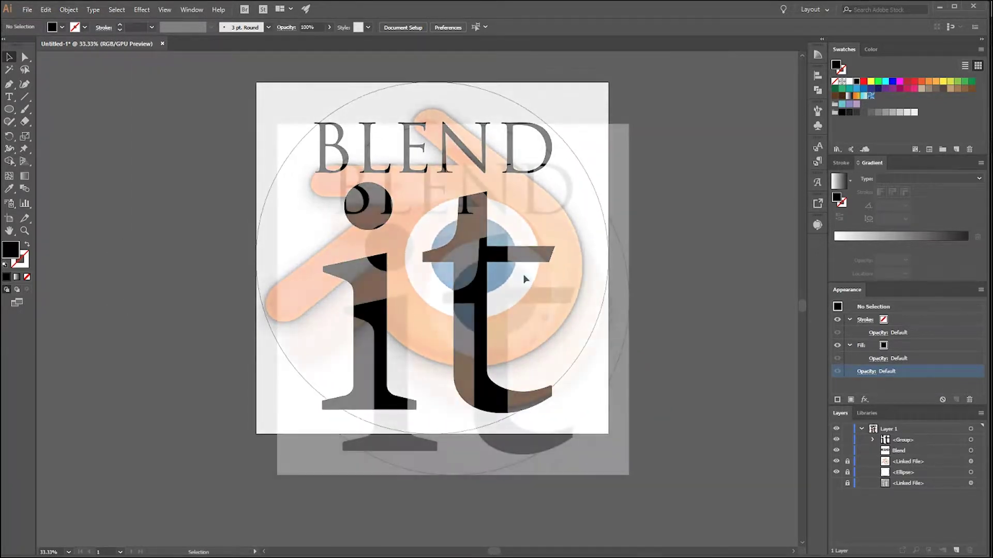
Hide the "it" lettering group and the Blend text, leaving the Blender icon and circle as tracing references.
{"action": "scroll", "coordinate": [524, 319], "scroll_direction": "up", "scroll_amount": 1}
{"action": "scroll", "coordinate": [594, 448], "scroll_direction": "down", "scroll_amount": 1}
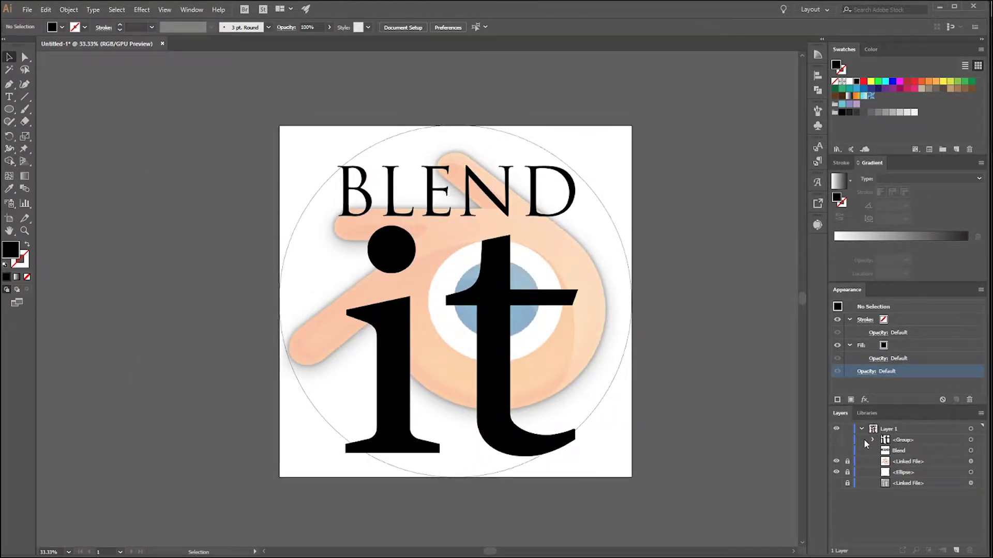
{"action": "left_click_drag", "start_coordinate": [358, 250], "coordinate": [354, 248]}
{"action": "scroll", "coordinate": [450, 254], "scroll_direction": "up", "scroll_amount": 1}
{"action": "left_click_drag", "start_coordinate": [450, 253], "coordinate": [413, 247]}
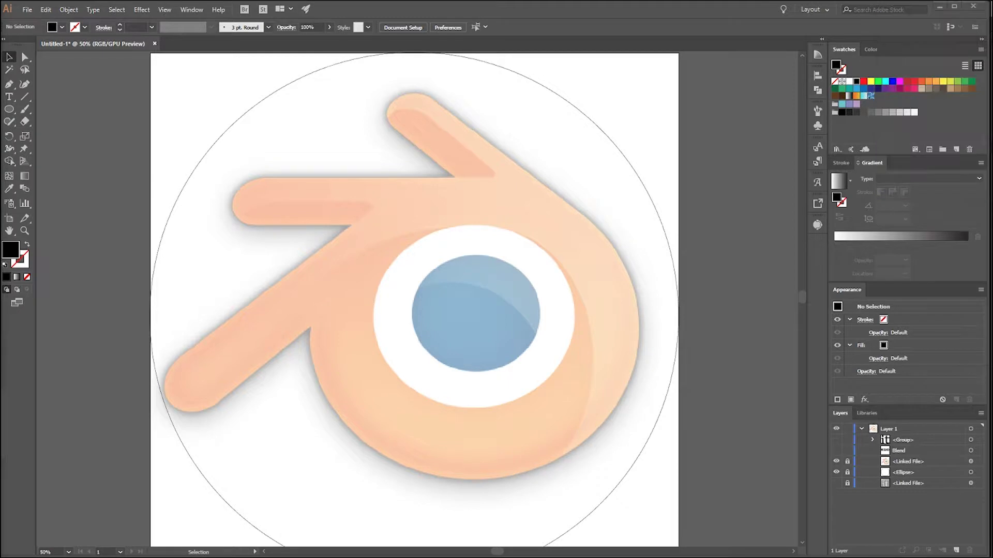
{"action": "scroll", "coordinate": [558, 370], "scroll_direction": "down", "scroll_amount": 2}
{"action": "scroll", "coordinate": [600, 300], "scroll_direction": "up", "scroll_amount": 2}
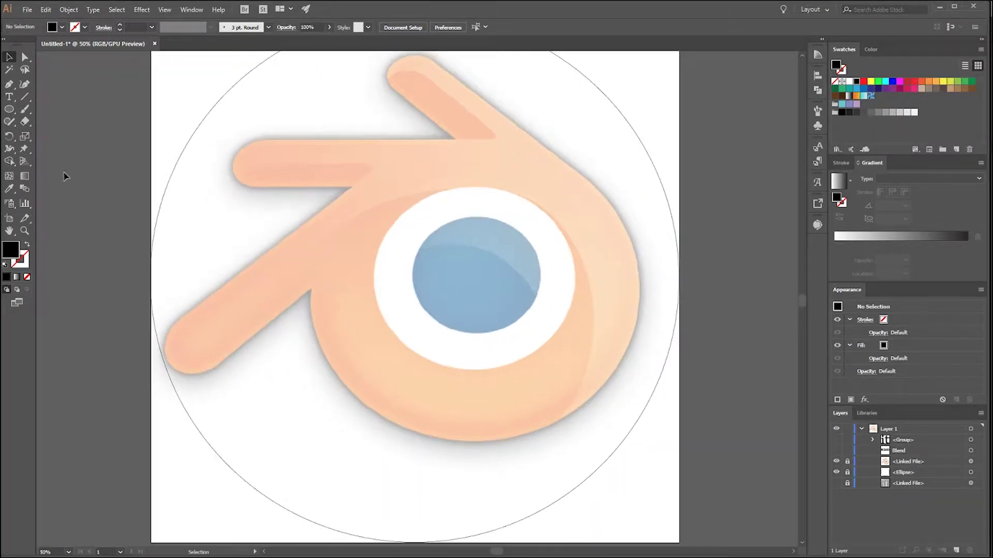
Trace a swirl's outer edge with the Pen tool from the icon's upper-left finger around the round body and into the eye.
{"action": "left_click", "coordinate": [11, 88]}
{"action": "scroll", "coordinate": [348, 173], "scroll_direction": "down", "scroll_amount": 1}
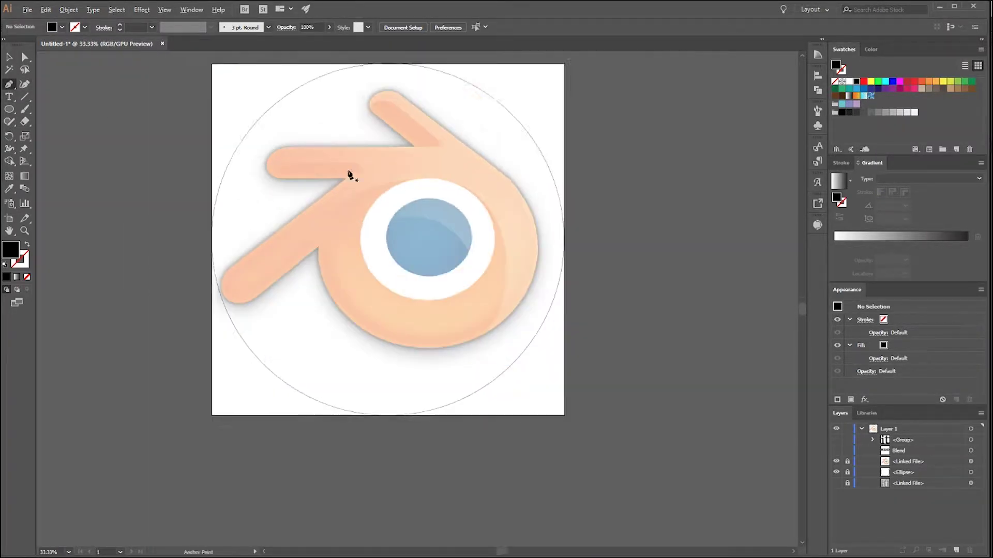
{"action": "left_click_drag", "start_coordinate": [276, 166], "coordinate": [276, 167]}
{"action": "left_click_drag", "start_coordinate": [389, 131], "coordinate": [469, 137]}
{"action": "left_click_drag", "start_coordinate": [528, 282], "coordinate": [527, 322]}
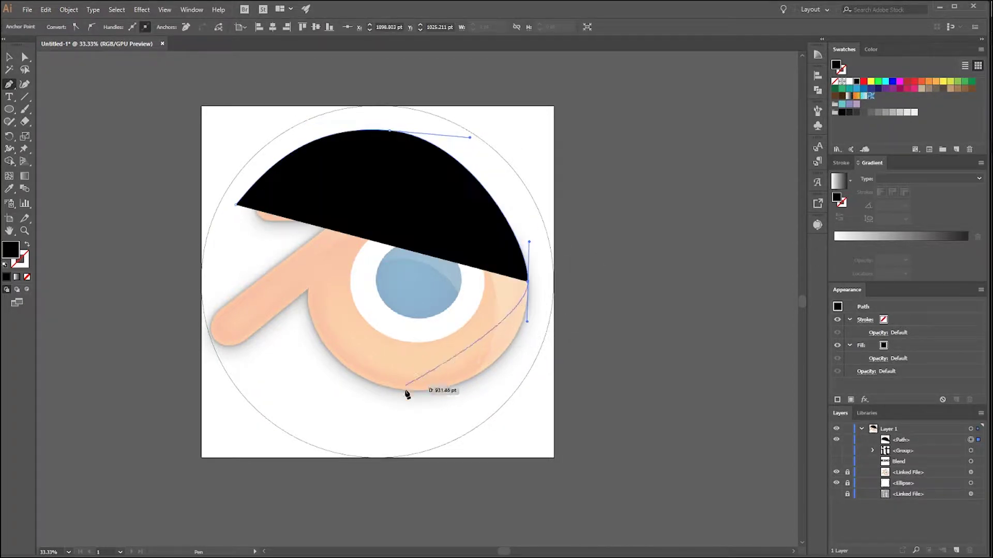
{"action": "left_click_drag", "start_coordinate": [416, 410], "coordinate": [330, 437]}
{"action": "left_click_drag", "start_coordinate": [332, 282], "coordinate": [395, 240]}
Trace the swirl's inner edge back to its upper-left tip, close the path, and adjust the upper curve.
{"action": "left_click_drag", "start_coordinate": [432, 277], "coordinate": [438, 296]}
{"action": "left_click_drag", "start_coordinate": [383, 312], "coordinate": [368, 337]}
{"action": "left_click_drag", "start_coordinate": [416, 357], "coordinate": [460, 334]}
{"action": "left_click_drag", "start_coordinate": [499, 265], "coordinate": [487, 227]}
{"action": "left_click_drag", "start_coordinate": [388, 142], "coordinate": [368, 145]}
{"action": "left_click_drag", "start_coordinate": [235, 205], "coordinate": [276, 158]}
{"action": "left_click", "coordinate": [205, 226], "text": "ctrl"}
{"action": "left_click", "coordinate": [235, 205], "text": "ctrl"}
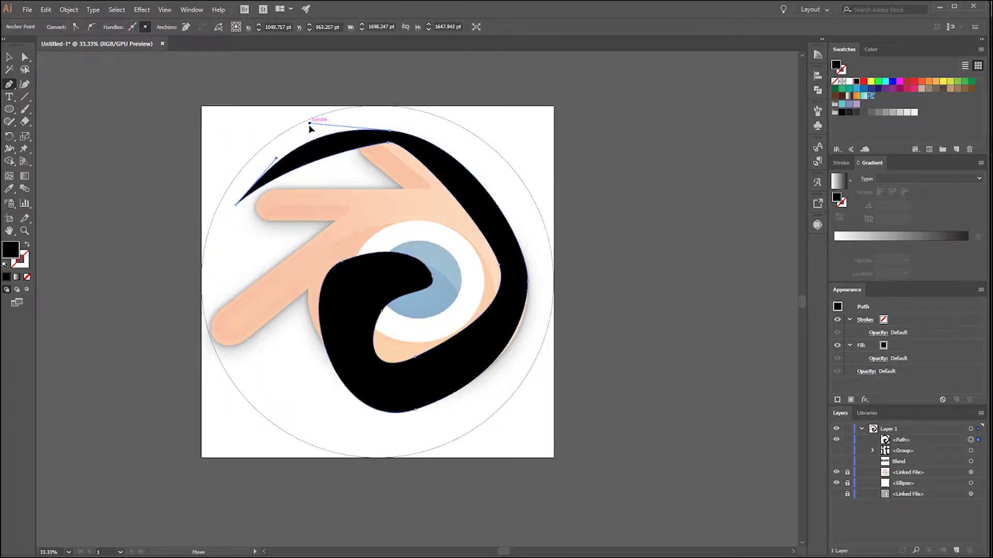
{"action": "left_click_drag", "start_coordinate": [310, 123], "coordinate": [312, 133]}
{"action": "key", "text": "v"}
{"action": "left_click", "coordinate": [142, 209]}
{"action": "scroll", "coordinate": [350, 399], "scroll_direction": "up", "scroll_amount": 1}
{"action": "scroll", "coordinate": [360, 314], "scroll_direction": "down", "scroll_amount": 1}
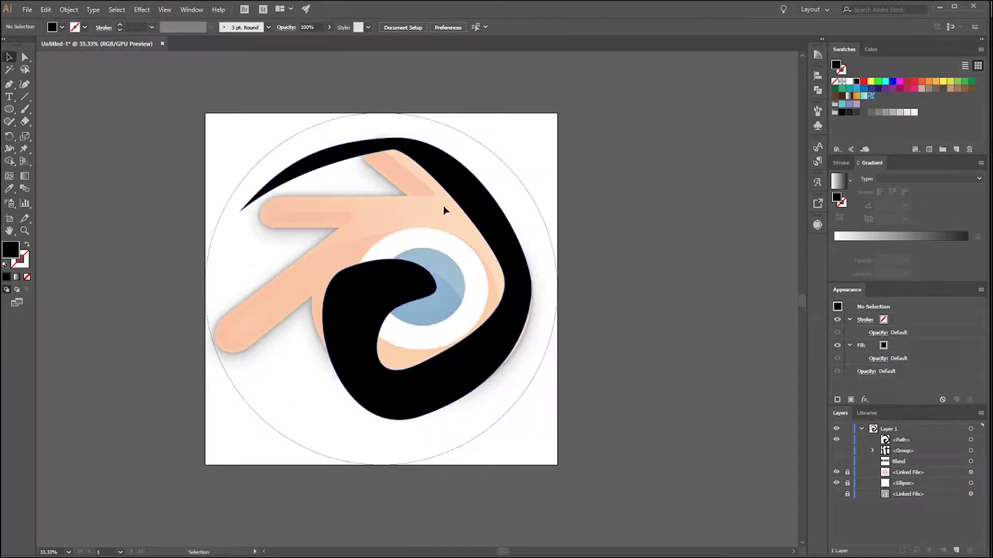
Fill the swirl with a light violet-blue.
{"action": "left_click", "coordinate": [462, 199]}
{"action": "left_click", "coordinate": [892, 81]}
{"action": "double_click", "coordinate": [841, 202]}
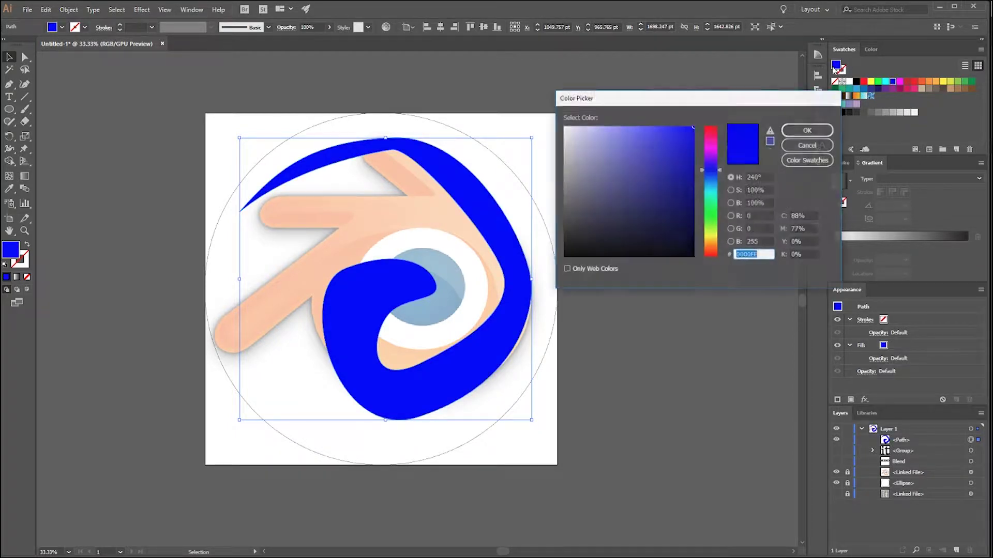
{"action": "left_click", "coordinate": [627, 135]}
{"action": "left_click", "coordinate": [808, 127]}
{"action": "left_click", "coordinate": [571, 311]}
{"action": "scroll", "coordinate": [571, 311], "scroll_direction": "up", "scroll_amount": 1}
{"action": "scroll", "coordinate": [572, 311], "scroll_direction": "down", "scroll_amount": 1}
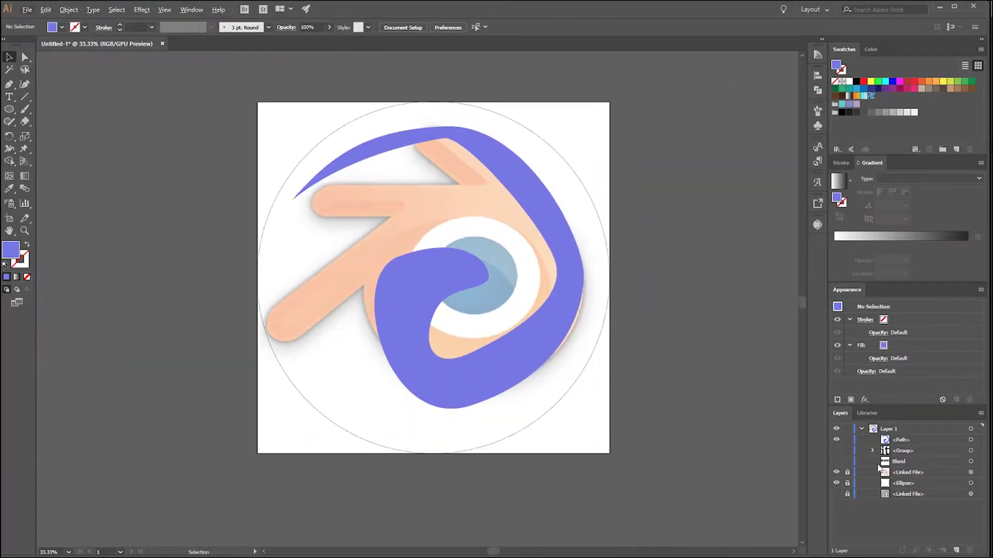
Show and unlock the old logo image at the bottom of the layer stack and raise it to full opacity.
{"action": "left_click", "coordinate": [837, 494]}
{"action": "left_click", "coordinate": [970, 494]}
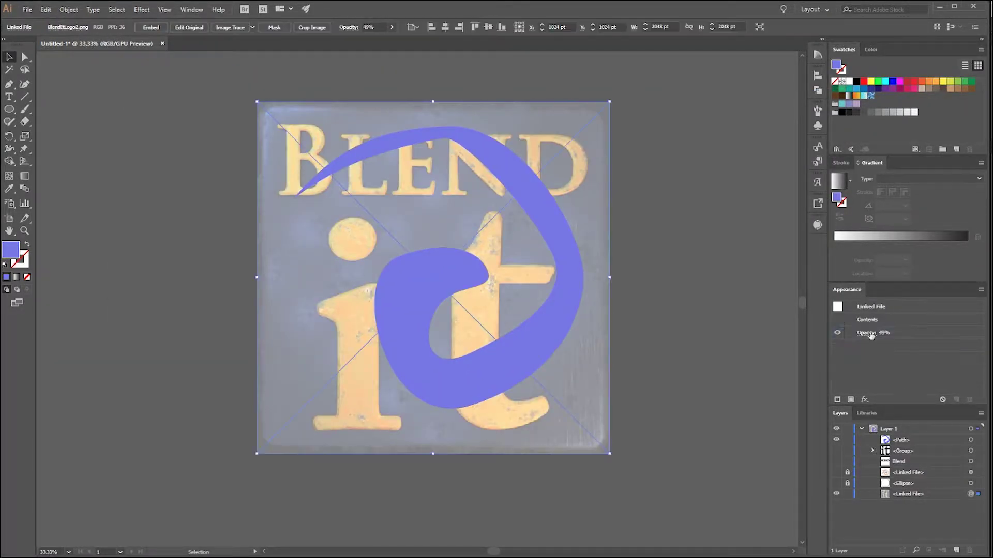
{"action": "left_click", "coordinate": [867, 333]}
{"action": "left_click", "coordinate": [862, 350]}
{"action": "left_click_drag", "start_coordinate": [851, 364], "coordinate": [868, 364]}
{"action": "left_click", "coordinate": [947, 478]}
Recolour the swirl with the old logo's dark blue shifted to a more saturated blue, about #13357F, and hide the logo image.
{"action": "left_click", "coordinate": [971, 440]}
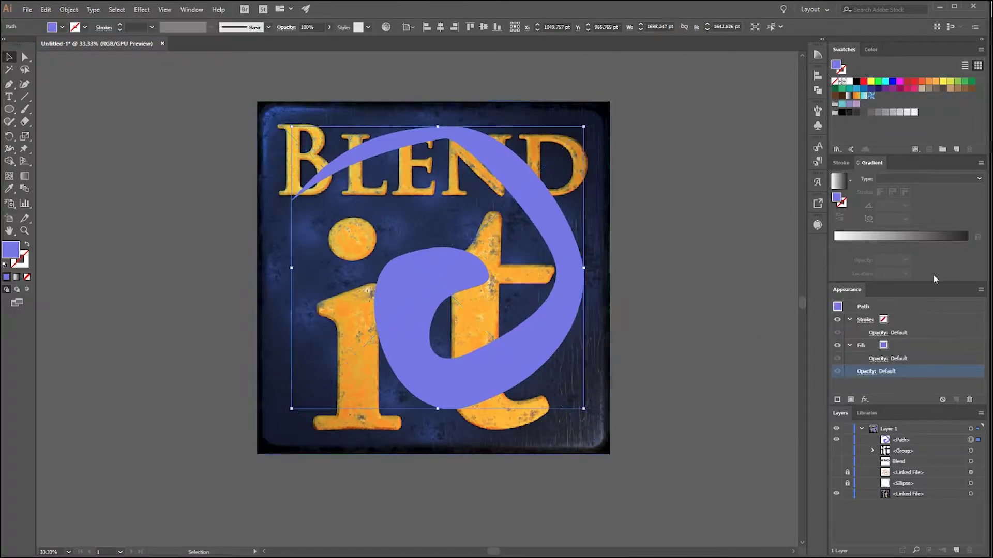
{"action": "left_click", "coordinate": [10, 189]}
{"action": "left_click", "coordinate": [421, 222]}
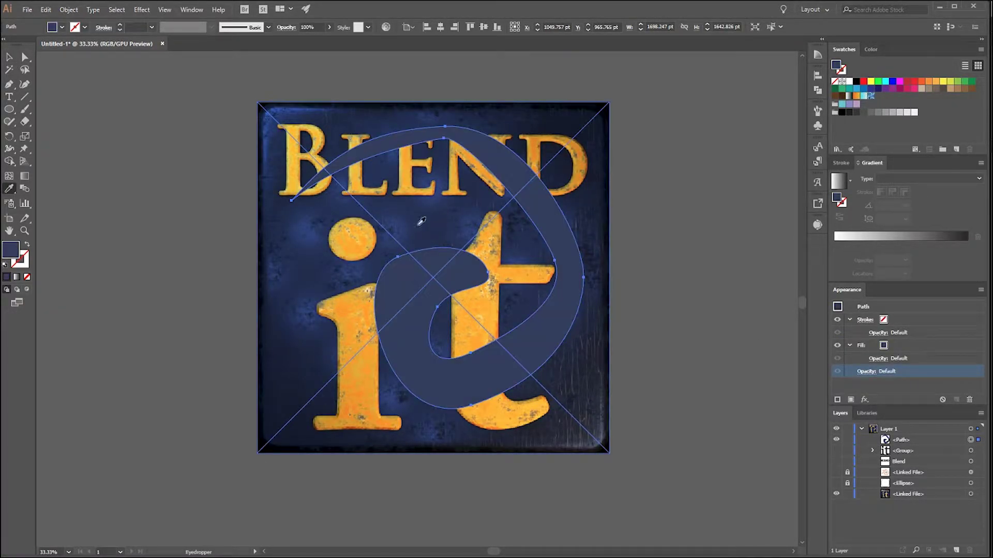
{"action": "left_click", "coordinate": [397, 226]}
{"action": "key", "text": "v"}
{"action": "double_click", "coordinate": [837, 65]}
{"action": "left_click", "coordinate": [676, 188]}
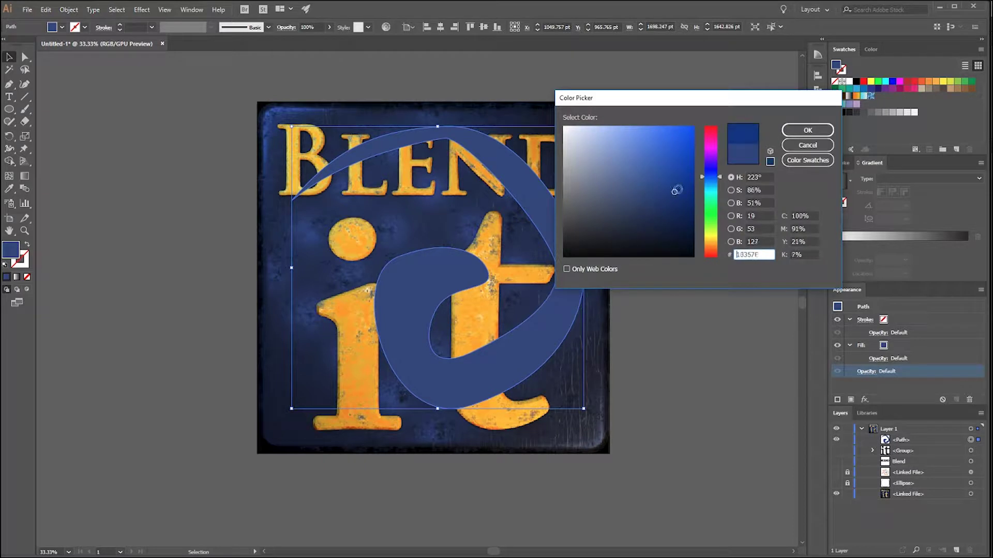
{"action": "key", "text": "Return"}
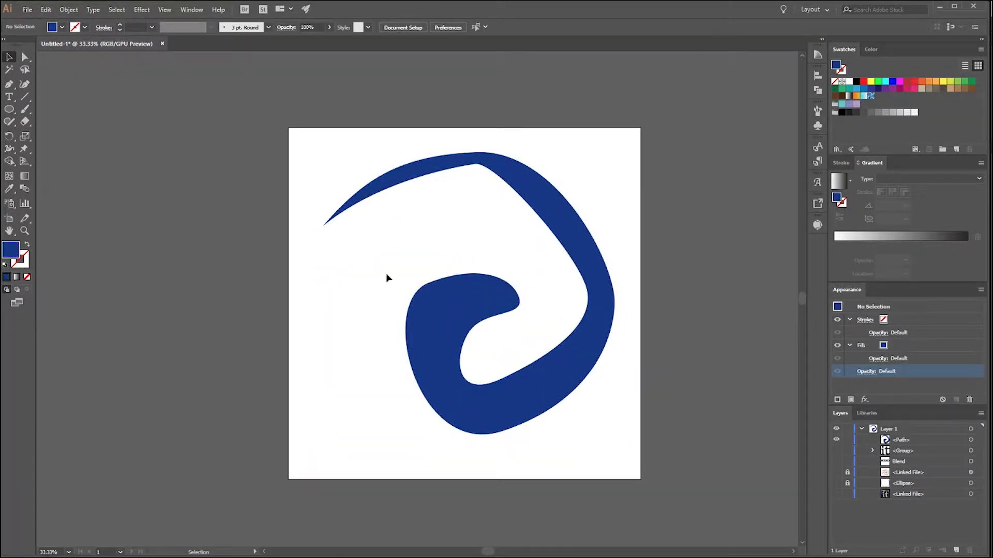
Draw a second closed swirl inside the blue one with the Pen tool, from a pointed left tip over an arch into the centre.
{"action": "key", "text": "p"}
{"action": "left_click_drag", "start_coordinate": [334, 280], "coordinate": [330, 294]}
{"action": "left_click_drag", "start_coordinate": [448, 203], "coordinate": [512, 197]}
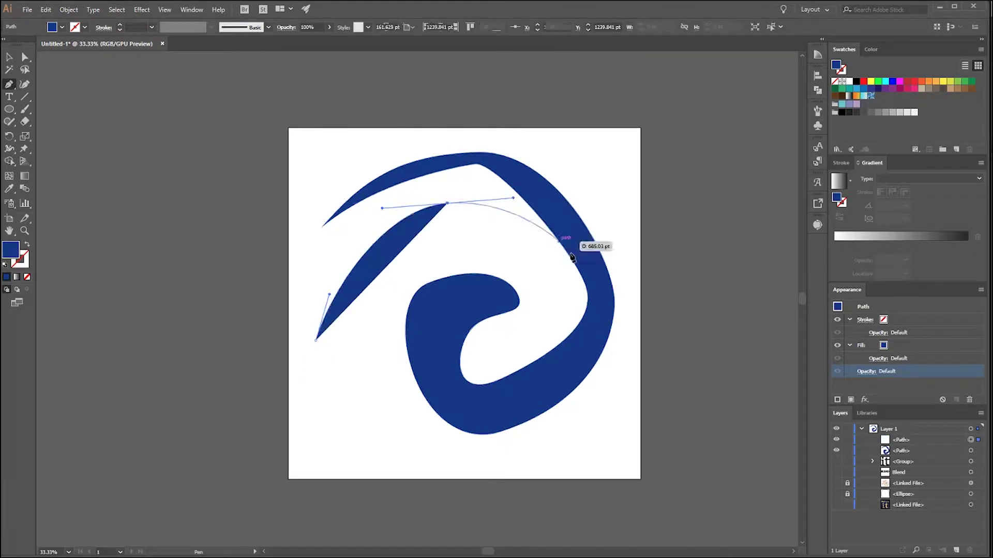
{"action": "left_click_drag", "start_coordinate": [565, 280], "coordinate": [565, 323]}
{"action": "left_click_drag", "start_coordinate": [489, 379], "coordinate": [470, 368]}
{"action": "left_click_drag", "start_coordinate": [441, 313], "coordinate": [438, 310]}
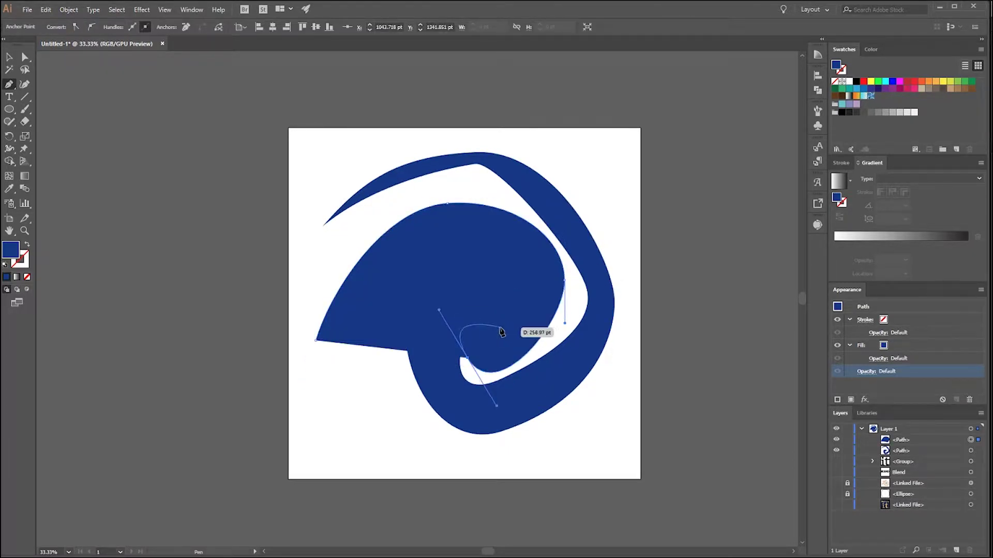
{"action": "left_click_drag", "start_coordinate": [516, 311], "coordinate": [519, 274]}
{"action": "left_click_drag", "start_coordinate": [495, 231], "coordinate": [455, 209]}
{"action": "left_click", "coordinate": [315, 340]}
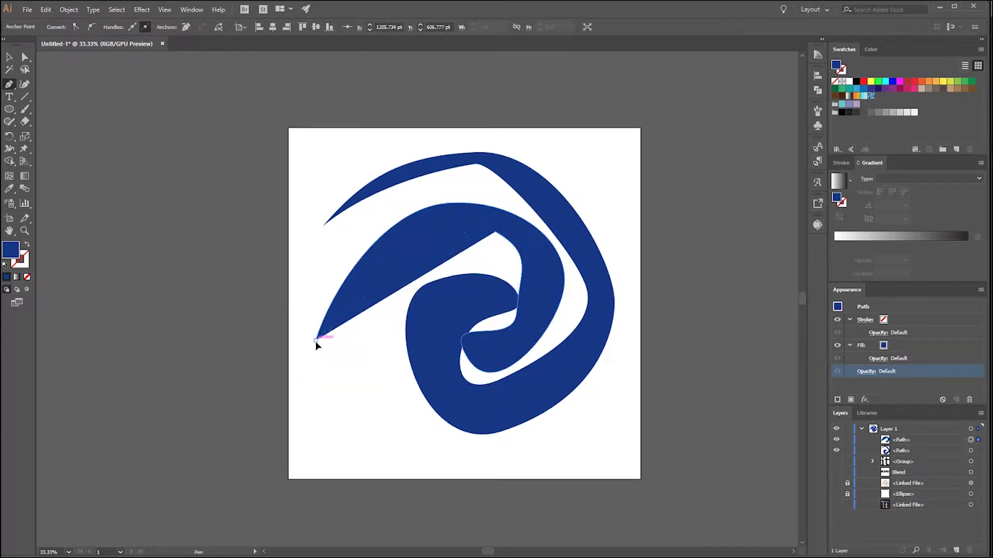
Fill the inner swirl with the orange F9AB3A.
{"action": "key", "text": "v"}
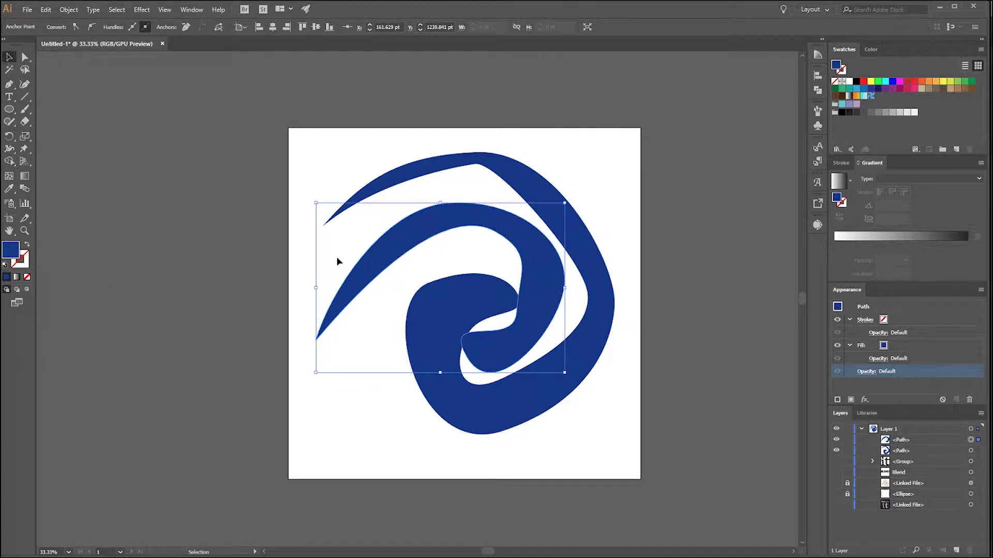
{"action": "left_click", "coordinate": [871, 81]}
{"action": "double_click", "coordinate": [836, 198]}
{"action": "left_click_drag", "start_coordinate": [662, 191], "coordinate": [661, 170]}
{"action": "left_click", "coordinate": [715, 241]}
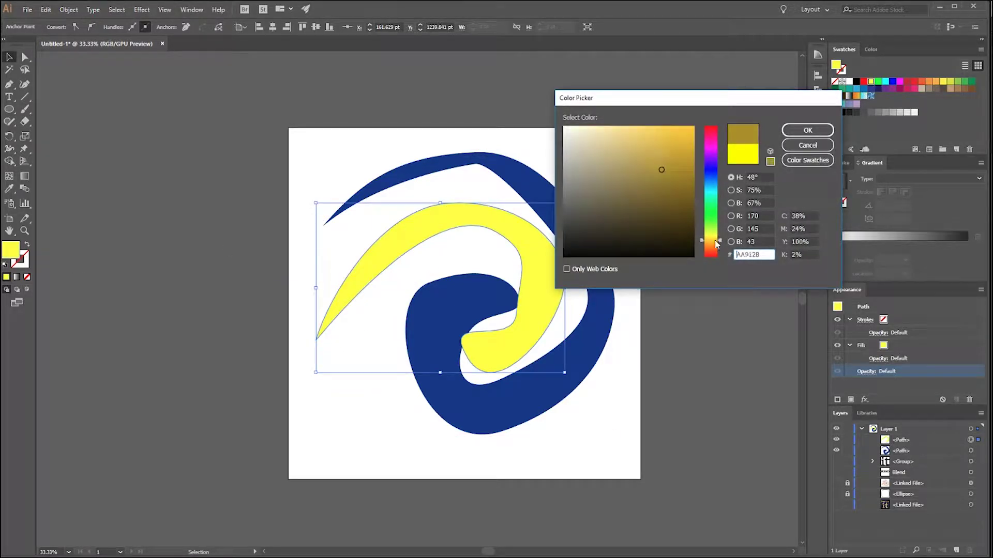
{"action": "left_click_drag", "start_coordinate": [715, 241], "coordinate": [715, 245]}
{"action": "left_click_drag", "start_coordinate": [672, 173], "coordinate": [646, 130]}
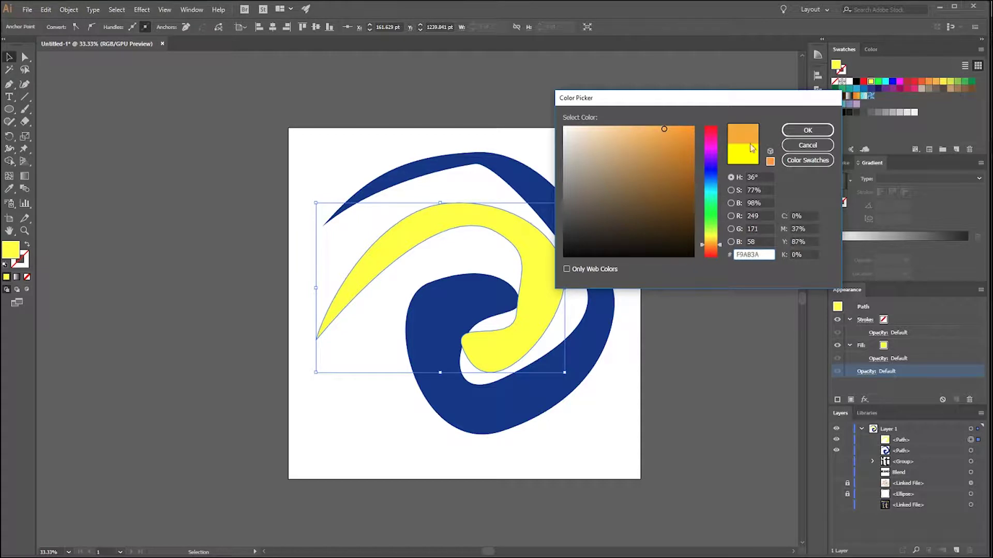
{"action": "key", "text": "Return"}
{"action": "left_click", "coordinate": [539, 248]}
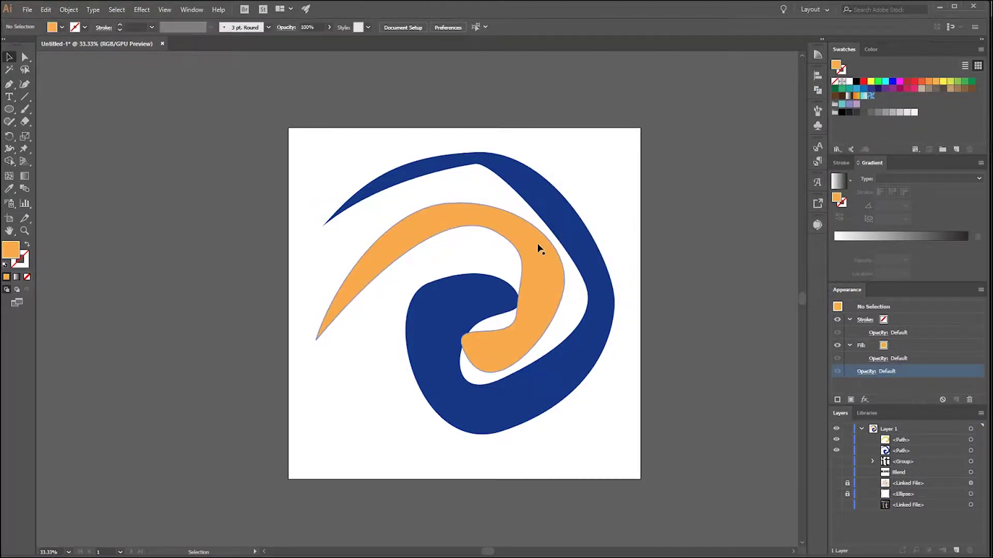
Show the old logo, recolour the inner swirl with gold sampled from the logo's letter B, and hide the logo.
{"action": "left_click", "coordinate": [836, 504]}
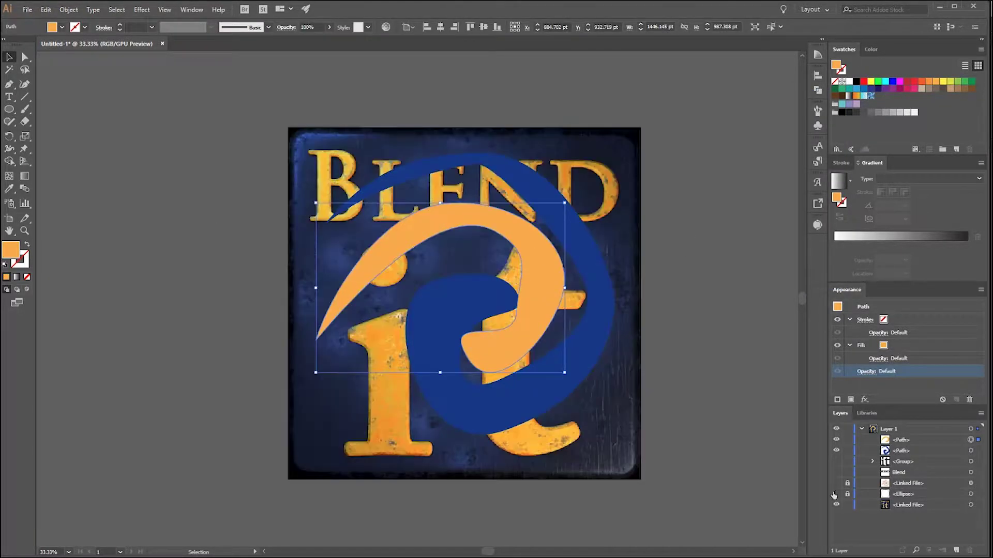
{"action": "left_click", "coordinate": [9, 188]}
{"action": "left_click", "coordinate": [394, 331]}
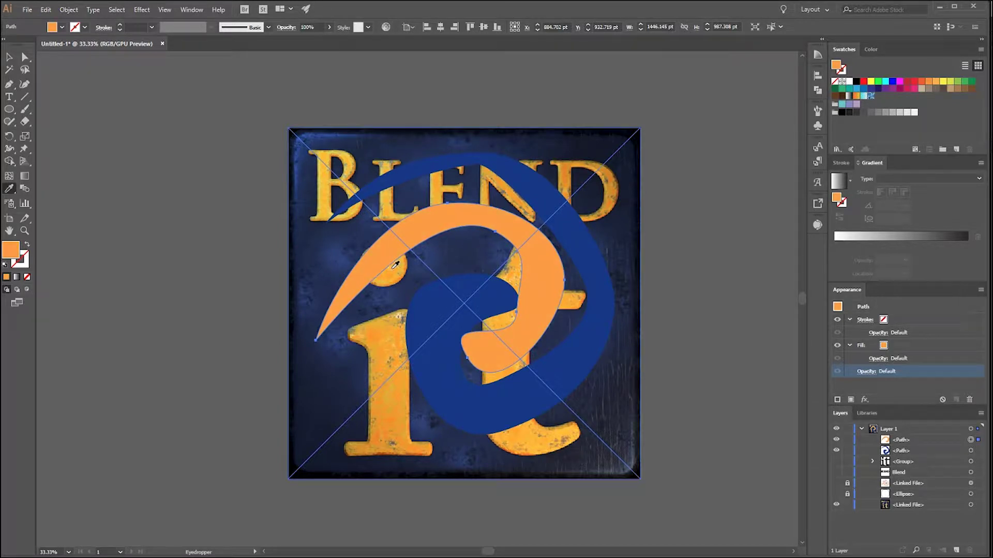
{"action": "left_click", "coordinate": [394, 266]}
{"action": "left_click", "coordinate": [327, 173]}
{"action": "left_click", "coordinate": [9, 57]}
{"action": "left_click", "coordinate": [724, 243]}
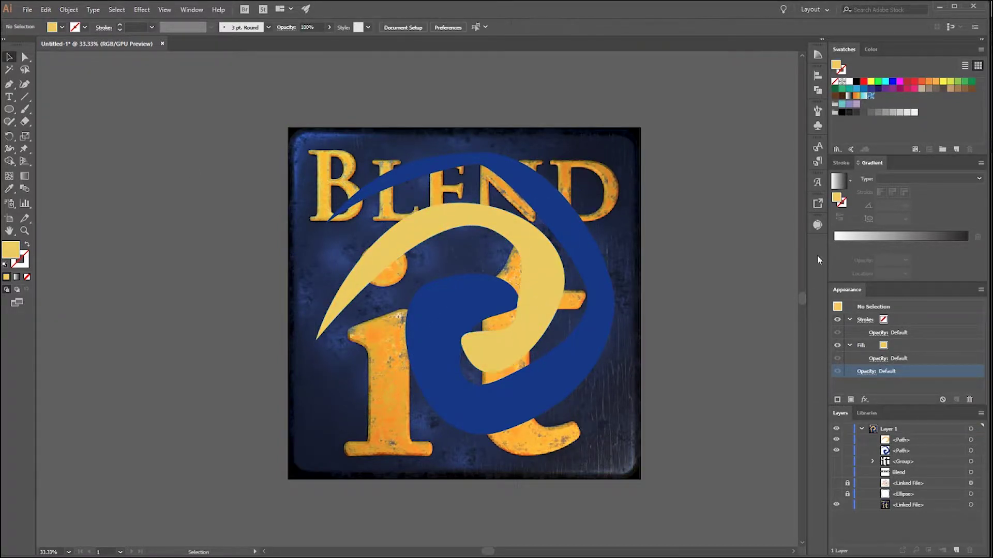
{"action": "left_click", "coordinate": [836, 505]}
Reshape the gold swirl's inner edge by moving its anchors and handles, smoothing the arch and pulling its inner end clear of the blue swirl.
{"action": "left_click", "coordinate": [538, 320]}
{"action": "scroll", "coordinate": [519, 266], "scroll_direction": "up", "scroll_amount": 1}
{"action": "scroll", "coordinate": [584, 288], "scroll_direction": "down", "scroll_amount": 1}
{"action": "scroll", "coordinate": [555, 298], "scroll_direction": "up", "scroll_amount": 1}
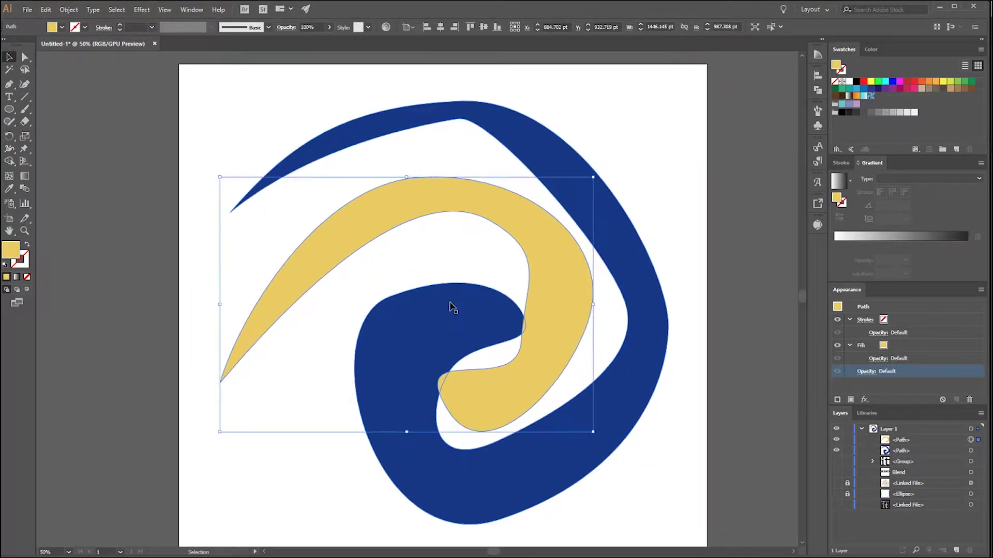
{"action": "key", "text": "a"}
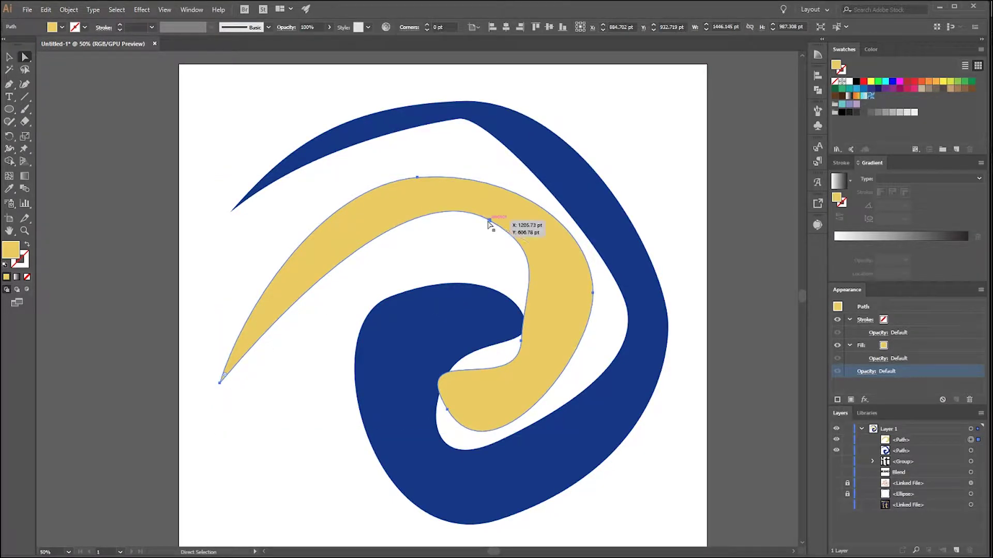
{"action": "left_click_drag", "start_coordinate": [489, 221], "coordinate": [426, 211]}
{"action": "left_click_drag", "start_coordinate": [362, 174], "coordinate": [422, 205]}
{"action": "left_click_drag", "start_coordinate": [521, 341], "coordinate": [542, 305]}
{"action": "left_click_drag", "start_coordinate": [403, 333], "coordinate": [425, 369]}
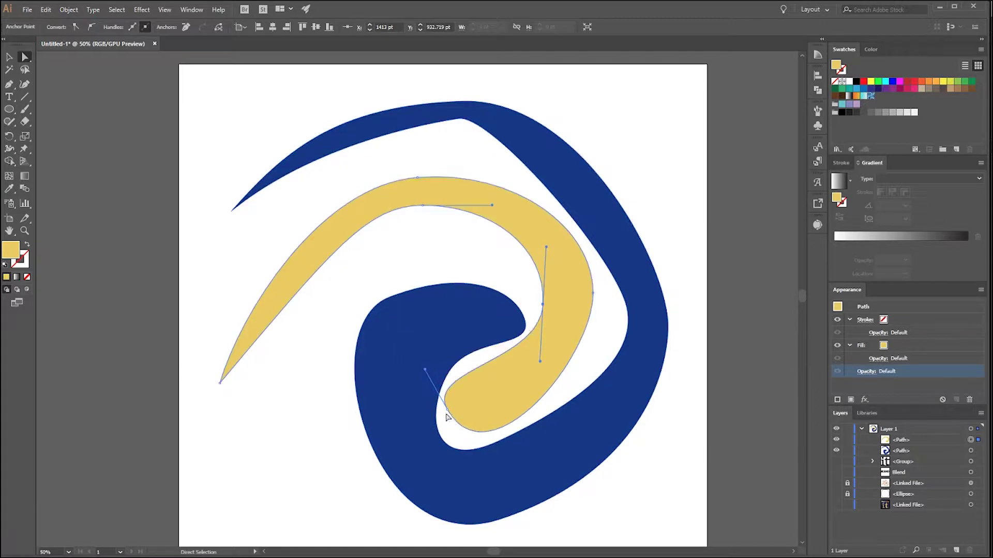
Add anchor points around the gold swirl's inner end and adjust its anchors to refine the end and the outer right-hand bulge.
{"action": "left_click", "coordinate": [447, 411]}
{"action": "key", "text": "p"}
{"action": "left_click", "coordinate": [473, 370]}
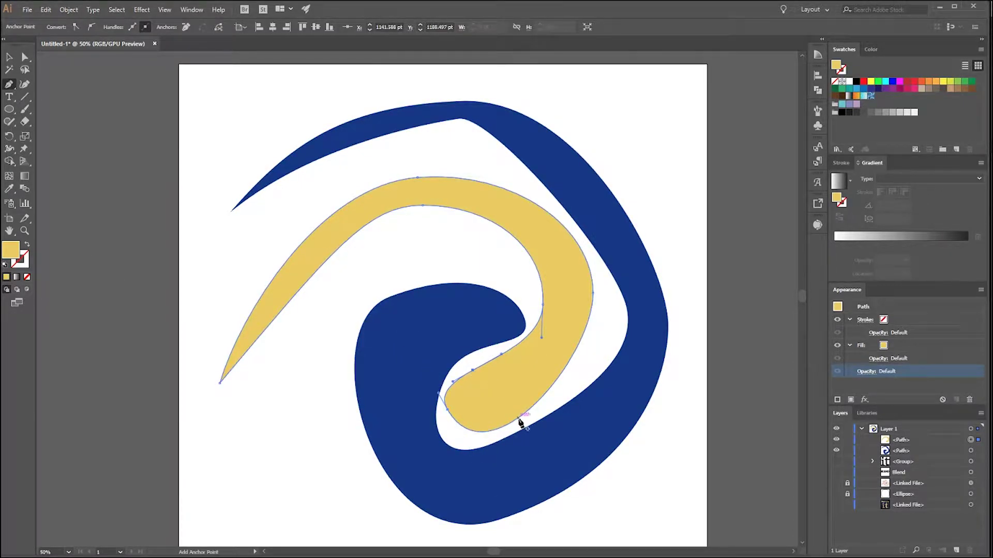
{"action": "left_click", "coordinate": [518, 418]}
{"action": "key", "text": "a"}
{"action": "left_click_drag", "start_coordinate": [448, 410], "coordinate": [452, 417]}
{"action": "left_click_drag", "start_coordinate": [592, 294], "coordinate": [608, 319]}
Reshape the blue swirl's inner edge by moving its right-side and top anchors and handles inward, smoothing the arch and thickening the arm.
{"action": "left_click", "coordinate": [624, 302]}
{"action": "left_click_drag", "start_coordinate": [626, 375], "coordinate": [610, 377]}
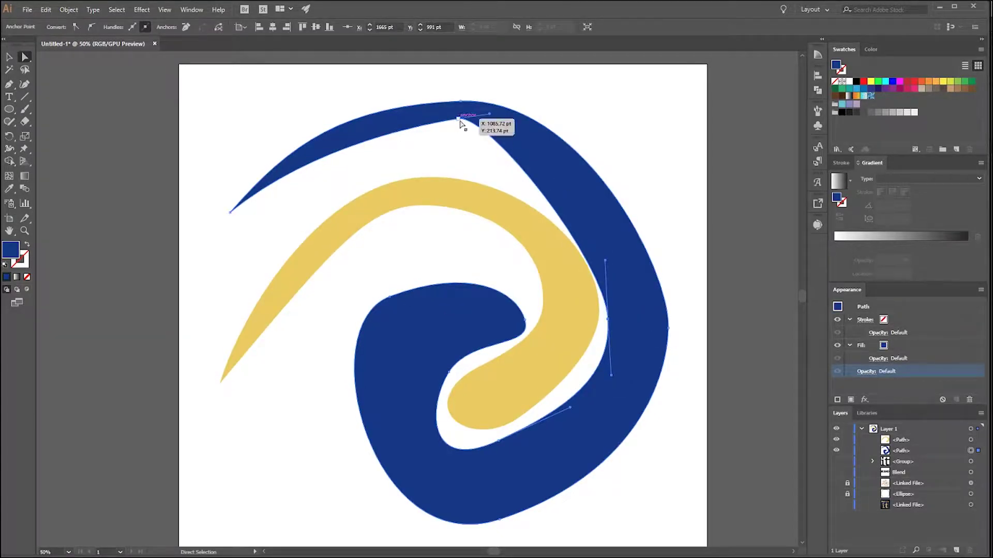
{"action": "left_click_drag", "start_coordinate": [458, 119], "coordinate": [471, 136]}
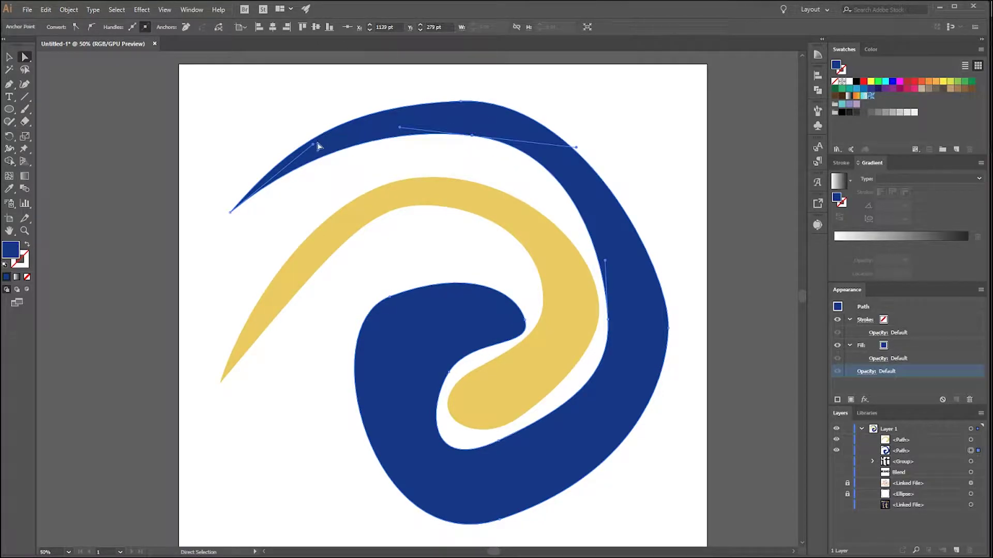
{"action": "left_click_drag", "start_coordinate": [313, 144], "coordinate": [320, 154]}
Adjust the handles of the blue swirl's uppermost outer anchor to round the outer arch of its long arm.
{"action": "left_click", "coordinate": [460, 100]}
{"action": "left_click_drag", "start_coordinate": [344, 106], "coordinate": [392, 101]}
{"action": "left_click_drag", "start_coordinate": [581, 101], "coordinate": [627, 114]}
{"action": "left_click", "coordinate": [603, 306]}
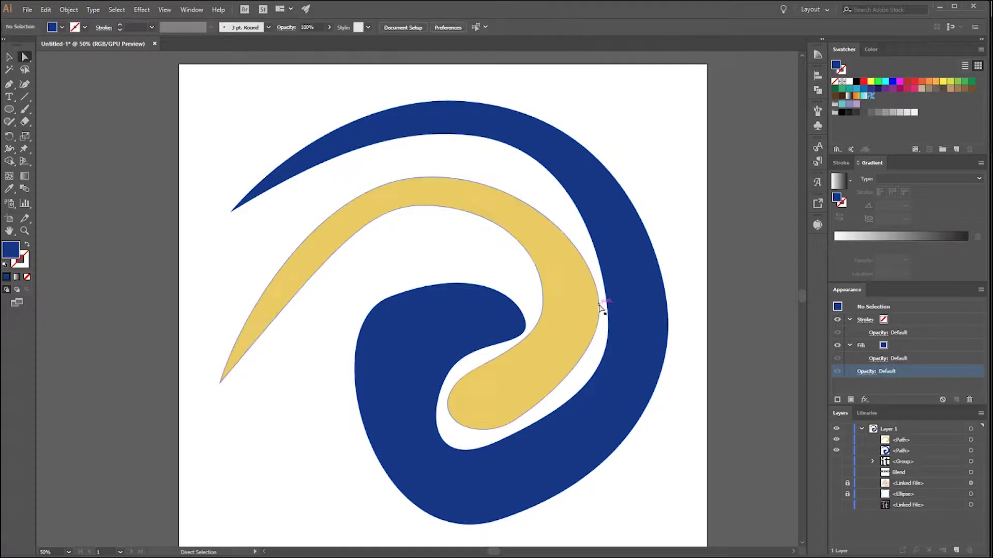
Reshape the blue swirl's inner end and the hollow around the gold tip by moving anchors and handles, rounding and pulling back the end.
{"action": "key", "text": "ctrl+minus"}
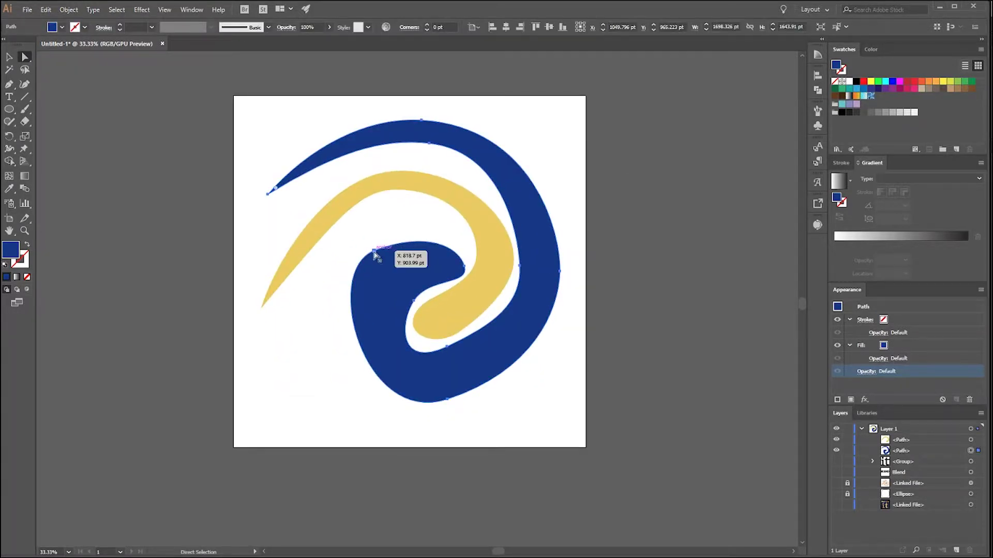
{"action": "left_click", "coordinate": [374, 251]}
{"action": "left_click_drag", "start_coordinate": [464, 266], "coordinate": [460, 258]}
{"action": "left_click_drag", "start_coordinate": [431, 281], "coordinate": [434, 284]}
{"action": "left_click", "coordinate": [414, 301]}
{"action": "left_click_drag", "start_coordinate": [447, 347], "coordinate": [458, 341]}
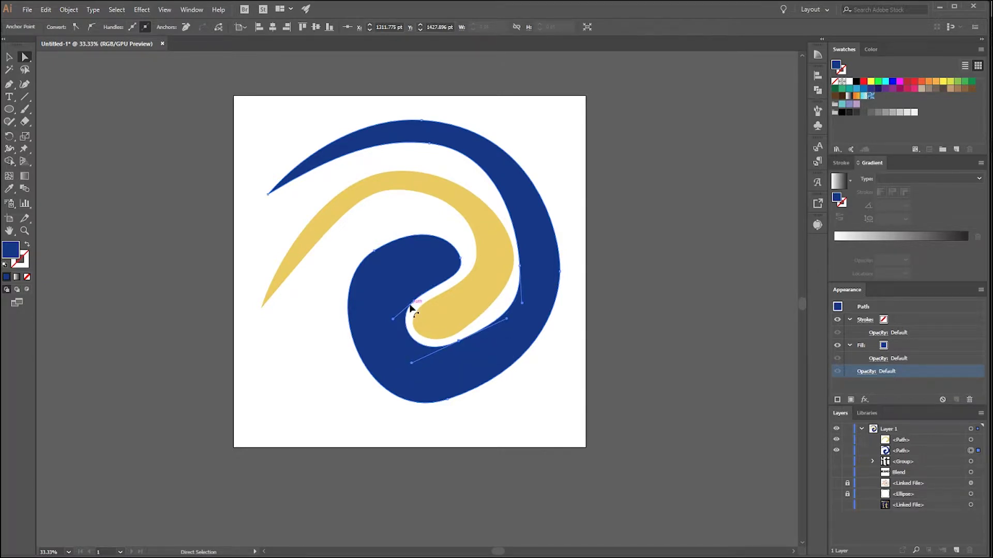
{"action": "left_click_drag", "start_coordinate": [414, 301], "coordinate": [404, 301]}
{"action": "left_click", "coordinate": [460, 257]}
{"action": "left_click_drag", "start_coordinate": [459, 255], "coordinate": [423, 225]}
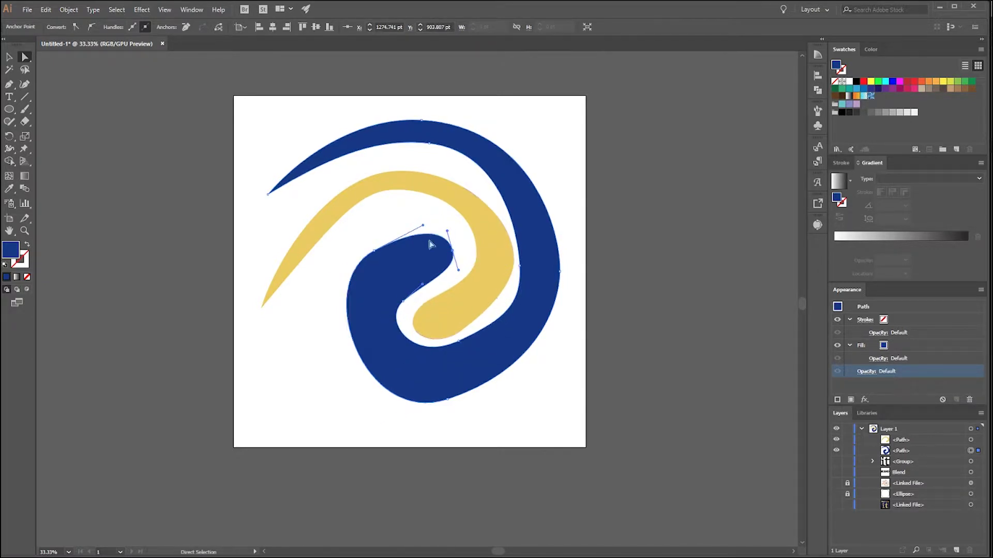
Slim the blue swirl's lower curl by pulling its outer anchors inward, and adjust the handles along its outer right and top edge.
{"action": "left_click_drag", "start_coordinate": [374, 251], "coordinate": [382, 255]}
{"action": "left_click_drag", "start_coordinate": [321, 287], "coordinate": [330, 291]}
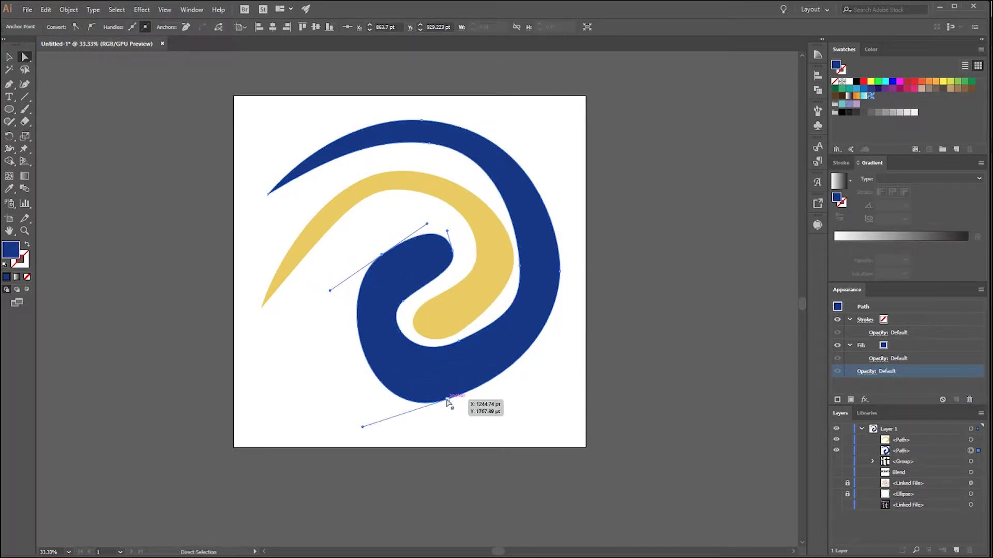
{"action": "left_click_drag", "start_coordinate": [447, 399], "coordinate": [439, 383]}
{"action": "left_click_drag", "start_coordinate": [525, 356], "coordinate": [536, 364]}
{"action": "left_click_drag", "start_coordinate": [559, 272], "coordinate": [560, 266]}
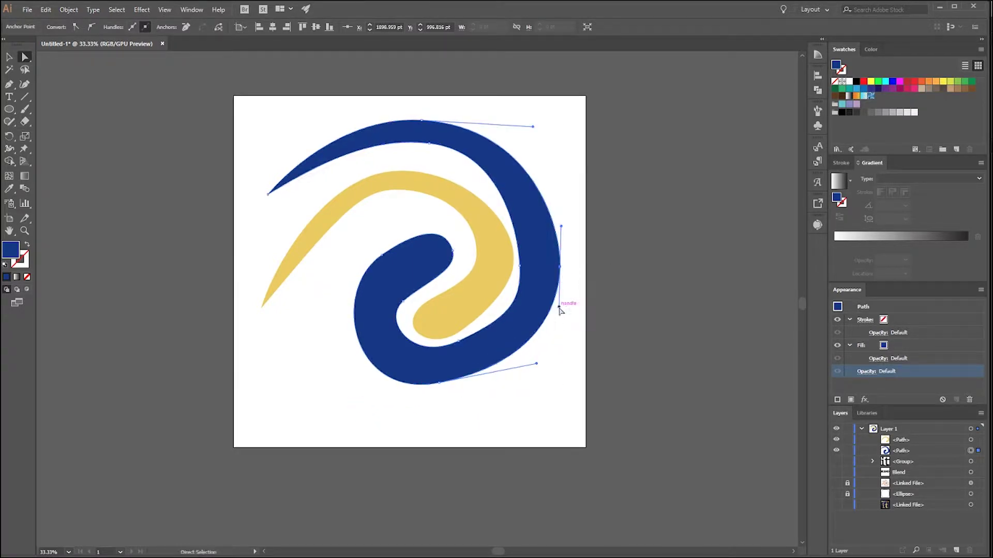
{"action": "left_click_drag", "start_coordinate": [559, 307], "coordinate": [564, 323]}
{"action": "left_click_drag", "start_coordinate": [422, 120], "coordinate": [434, 121]}
{"action": "left_click", "coordinate": [574, 200]}
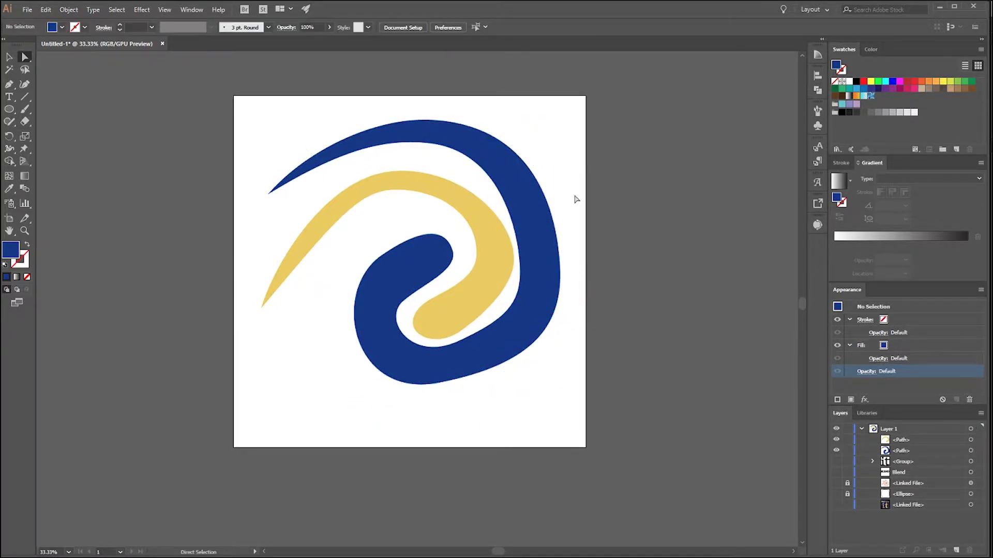
Draw a blue circle 796 pt in diameter over the swirls and centre it on the artboard horizontally and vertically.
{"action": "scroll", "coordinate": [534, 357], "scroll_direction": "up", "scroll_amount": 1}
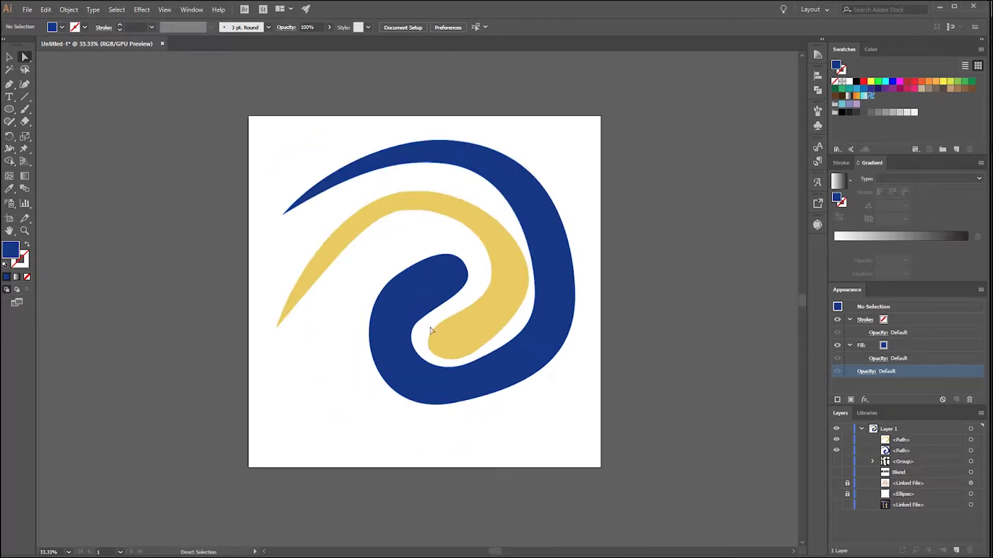
{"action": "key", "text": "ctrl+plus"}
{"action": "left_click", "coordinate": [448, 297]}
{"action": "mouse_move", "coordinate": [448, 297]}
{"action": "left_mouse_down"}
{"action": "mouse_move", "coordinate": [418, 323]}
{"action": "mouse_move", "coordinate": [532, 364]}
{"action": "left_mouse_up"}
{"action": "left_click", "coordinate": [116, 226]}
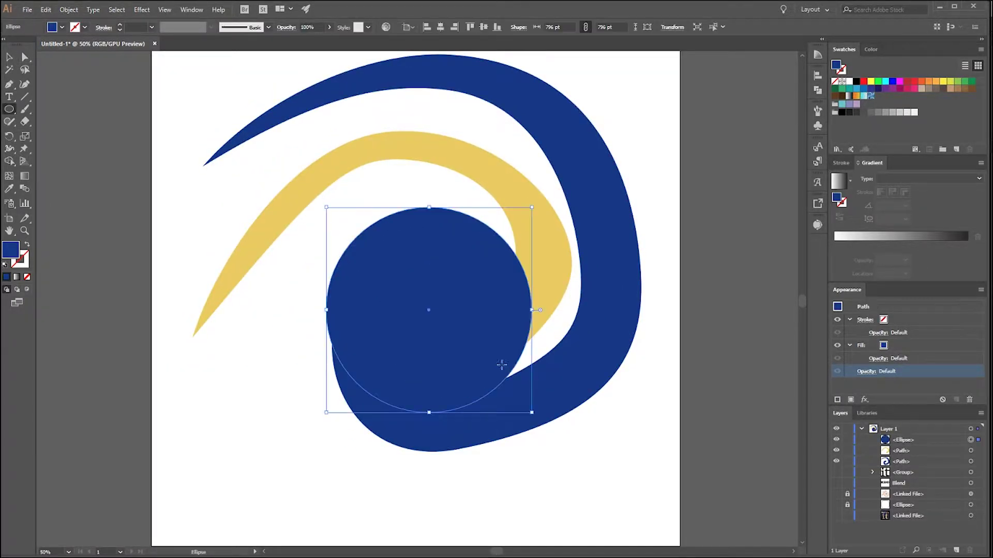
{"action": "left_click", "coordinate": [441, 27]}
{"action": "left_click", "coordinate": [483, 26]}
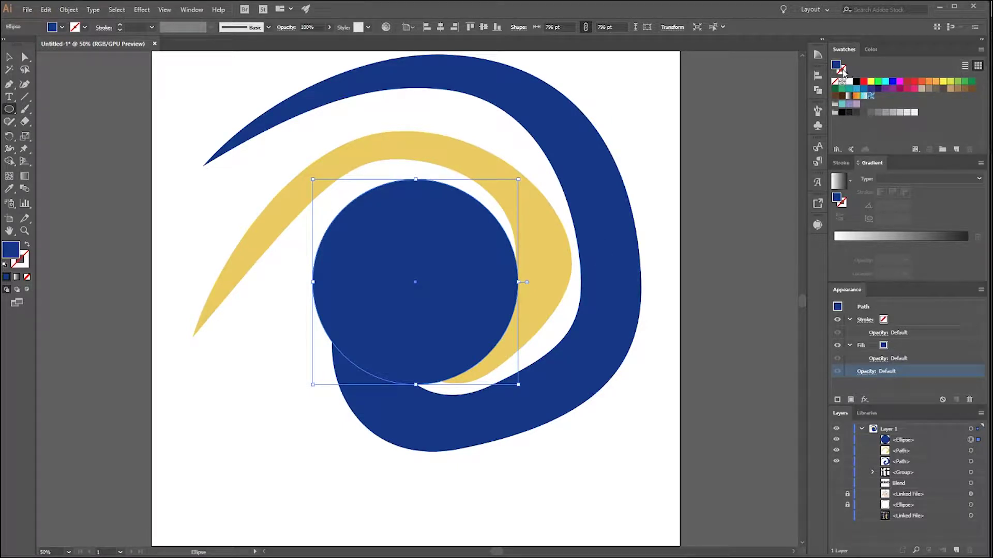
Give the circle a white stroke with a weight of 40 pt.
{"action": "left_click", "coordinate": [849, 81]}
{"action": "left_click", "coordinate": [841, 162]}
{"action": "left_click", "coordinate": [901, 179]}
{"action": "left_click", "coordinate": [920, 197]}
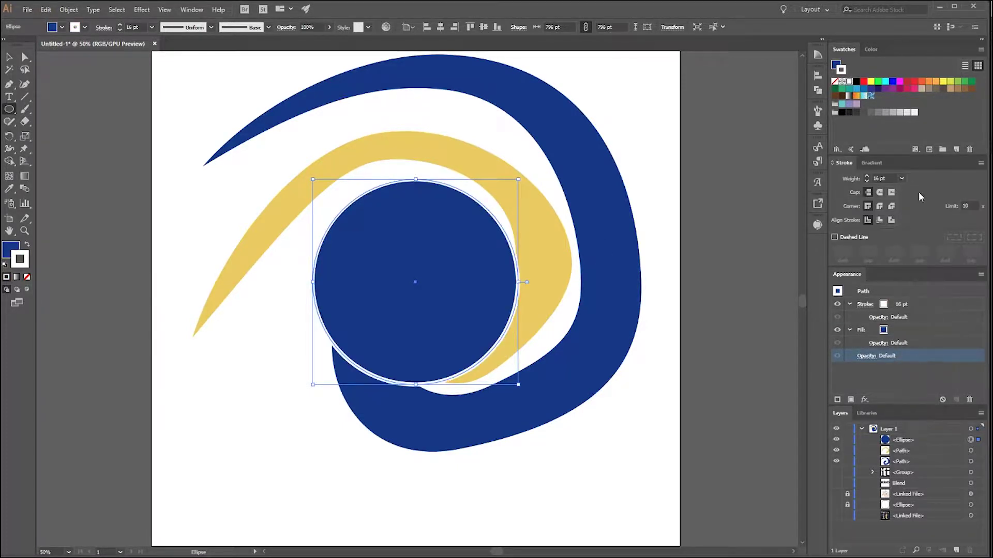
{"action": "left_click", "coordinate": [902, 178]}
{"action": "left_click", "coordinate": [912, 360]}
Show the large locked ellipse that spans the artboard, and scale the blue circle down around its centre to 646 pt.
{"action": "scroll", "coordinate": [470, 284], "scroll_direction": "down", "scroll_amount": 2}
{"action": "scroll", "coordinate": [519, 303], "scroll_direction": "up", "scroll_amount": 2}
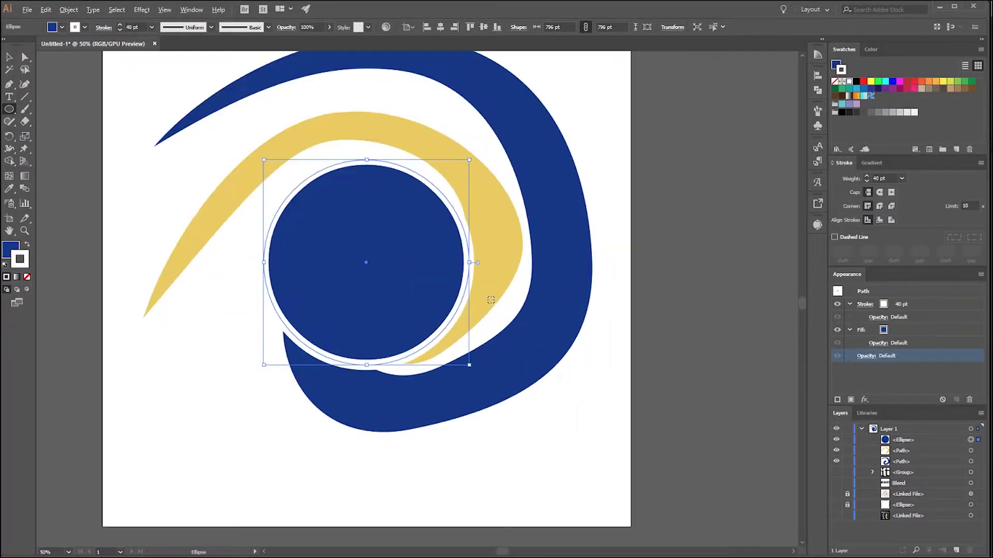
{"action": "left_click_drag", "start_coordinate": [491, 300], "coordinate": [520, 301]}
{"action": "left_click", "coordinate": [836, 505]}
{"action": "scroll", "coordinate": [381, 336], "scroll_direction": "down", "scroll_amount": 1}
{"action": "left_click_drag", "start_coordinate": [381, 315], "coordinate": [395, 342]}
{"action": "key", "text": "v"}
{"action": "scroll", "coordinate": [400, 362], "scroll_direction": "up", "scroll_amount": 1}
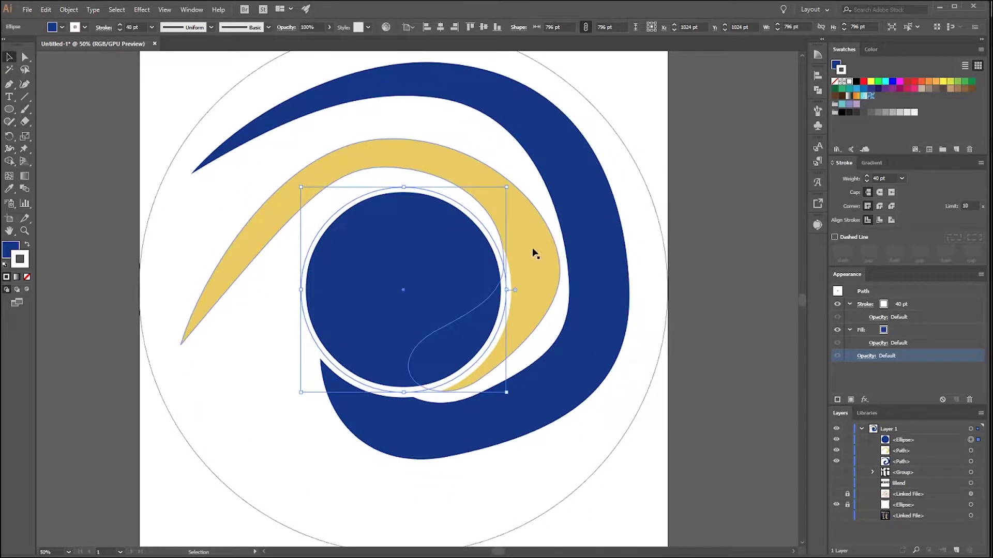
{"action": "left_click_drag", "start_coordinate": [506, 186], "coordinate": [487, 206]}
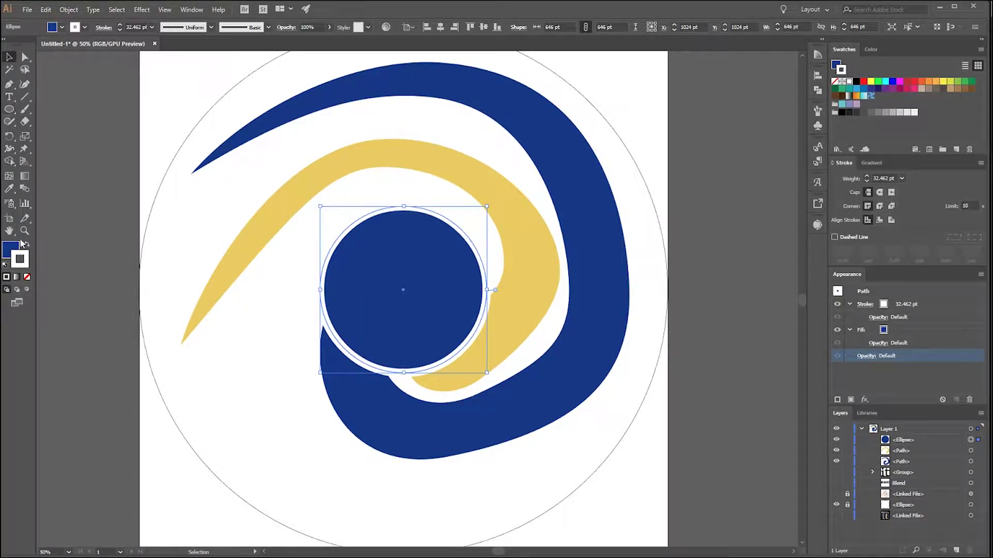
Fill the centre circle with black and deselect it.
{"action": "left_click", "coordinate": [859, 81]}
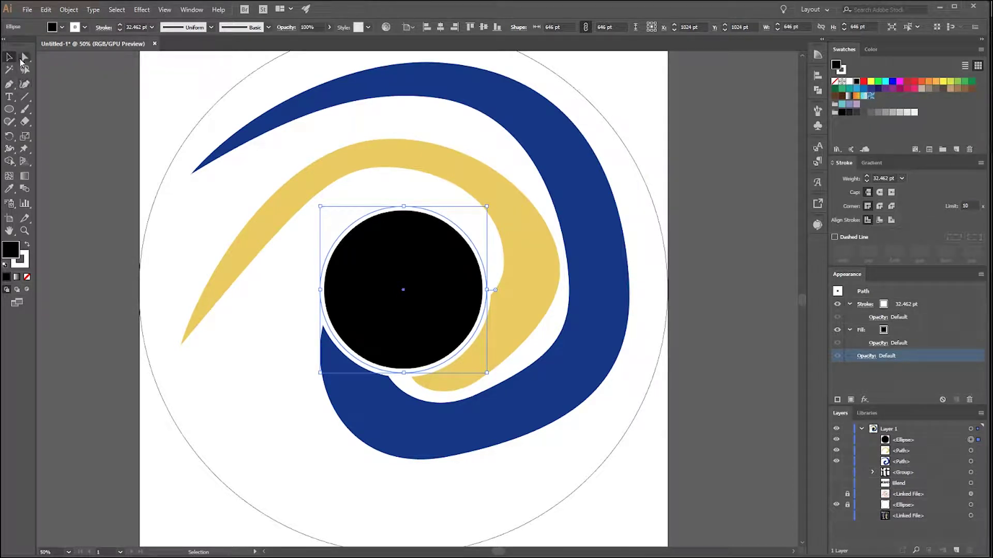
{"action": "left_click", "coordinate": [86, 72]}
{"action": "scroll", "coordinate": [450, 303], "scroll_direction": "down", "scroll_amount": 1}
{"action": "left_click_drag", "start_coordinate": [491, 297], "coordinate": [504, 329]}
{"action": "scroll", "coordinate": [479, 302], "scroll_direction": "up", "scroll_amount": 1}
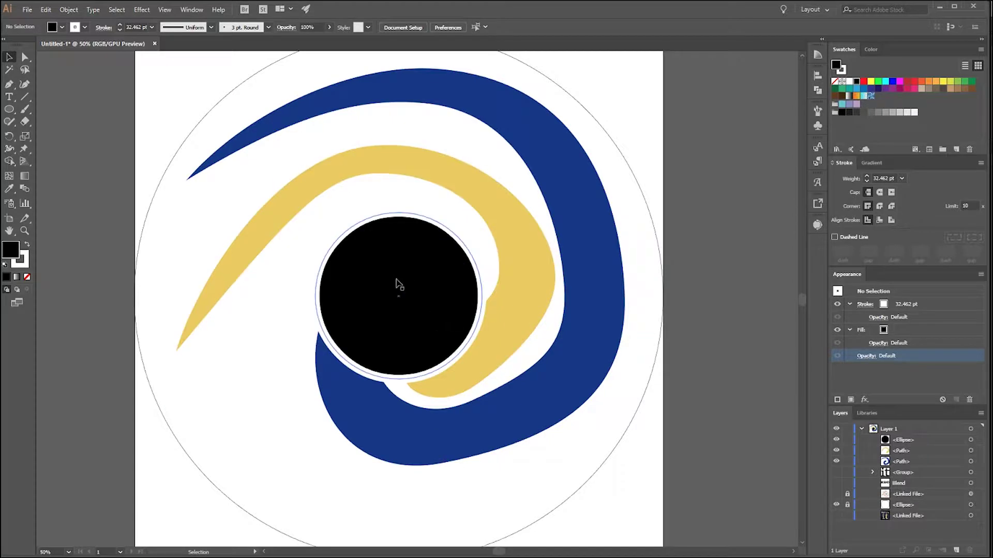
Move the black circle down and right into the swirls' curl and scale it to 478 pt.
{"action": "left_click_drag", "start_coordinate": [397, 284], "coordinate": [416, 349]}
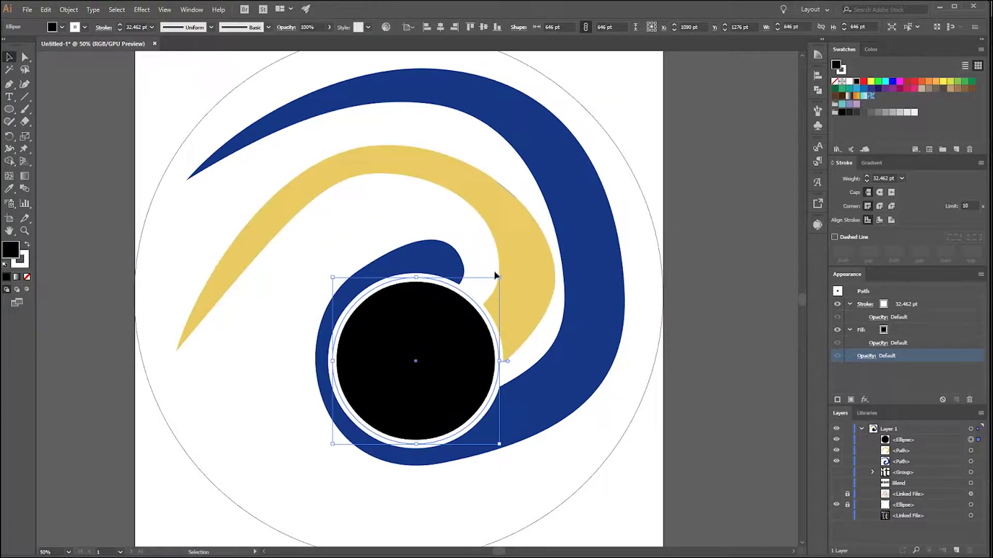
{"action": "mouse_move", "coordinate": [499, 278]}
{"action": "left_mouse_down"}
{"action": "mouse_move", "coordinate": [468, 319]}
{"action": "mouse_move", "coordinate": [478, 320]}
{"action": "left_mouse_up"}
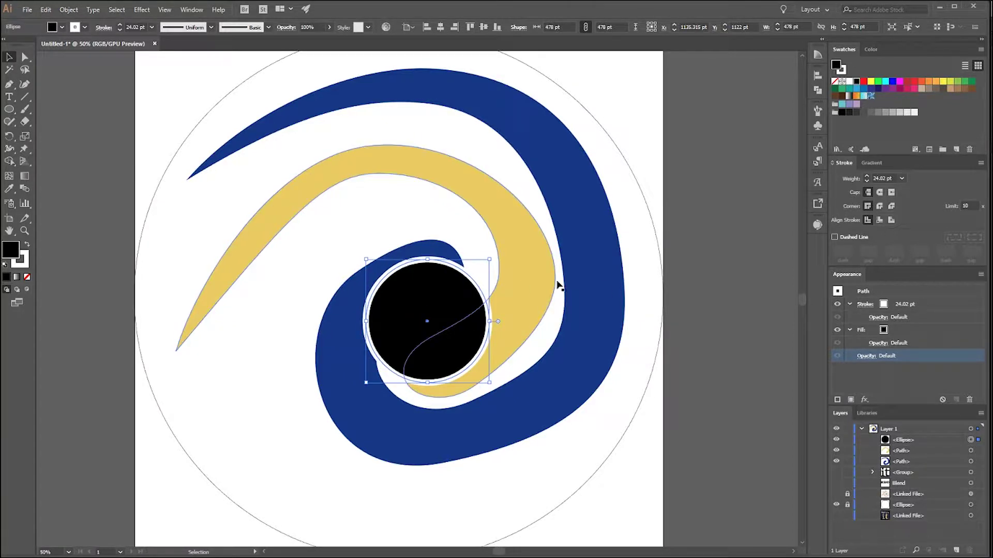
{"action": "left_click", "coordinate": [634, 227]}
{"action": "key", "text": "ctrl+minus"}
{"action": "key", "text": "ctrl+minus"}
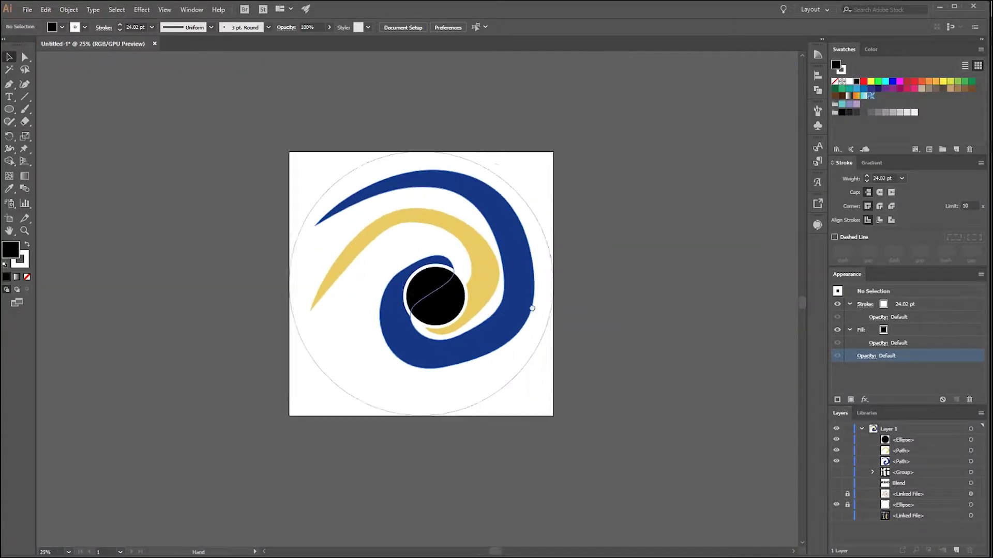
Set the stroke weight of the black circle's white outline to 40 pt.
{"action": "left_click", "coordinate": [457, 290]}
{"action": "key", "text": "ctrl+plus"}
{"action": "key", "text": "ctrl+plus"}
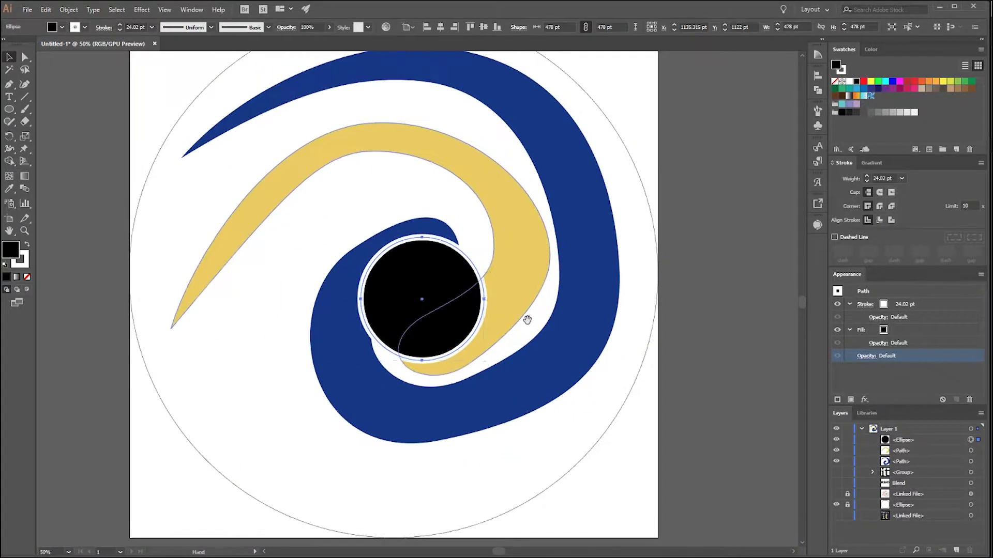
{"action": "left_click", "coordinate": [901, 178]}
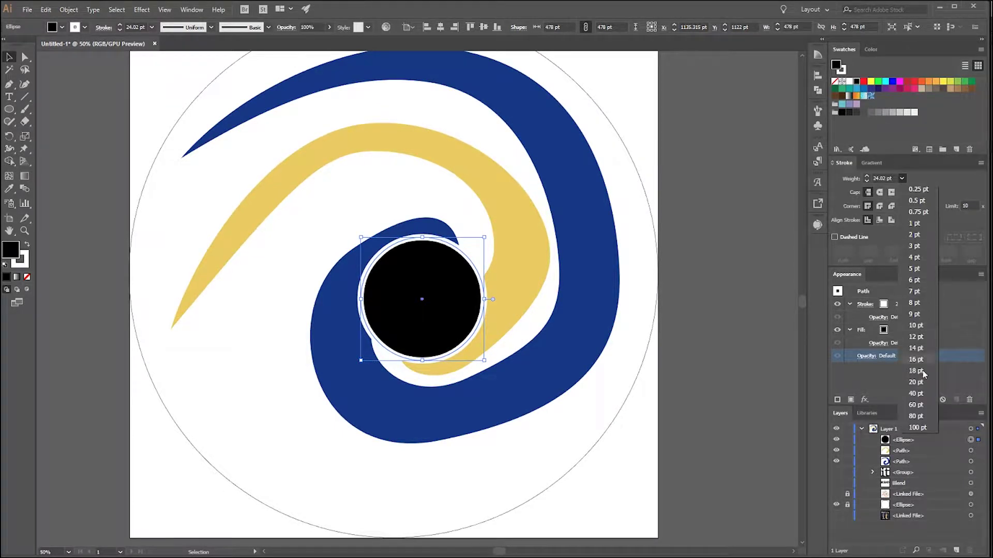
{"action": "left_click", "coordinate": [916, 394]}
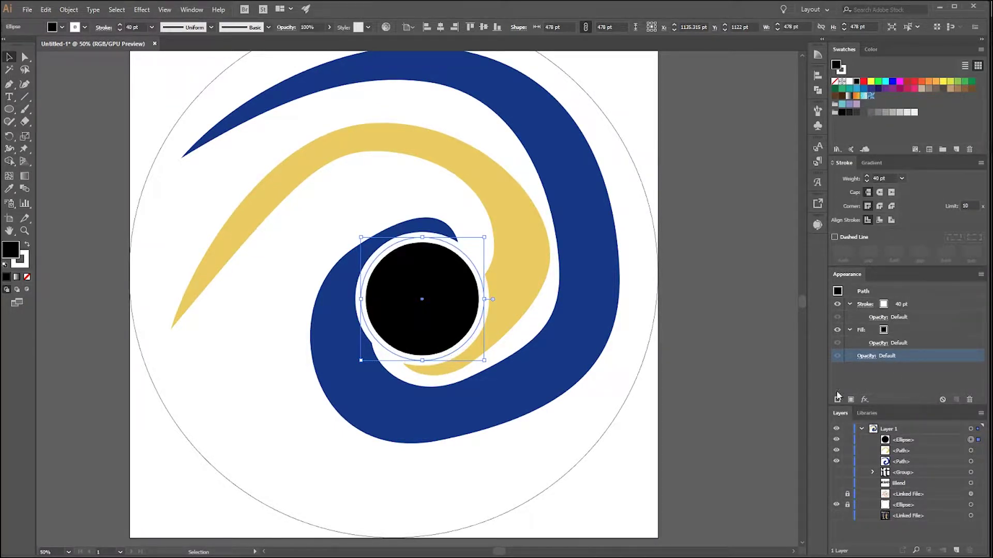
{"action": "left_click", "coordinate": [743, 306]}
{"action": "key", "text": "ctrl+minus"}
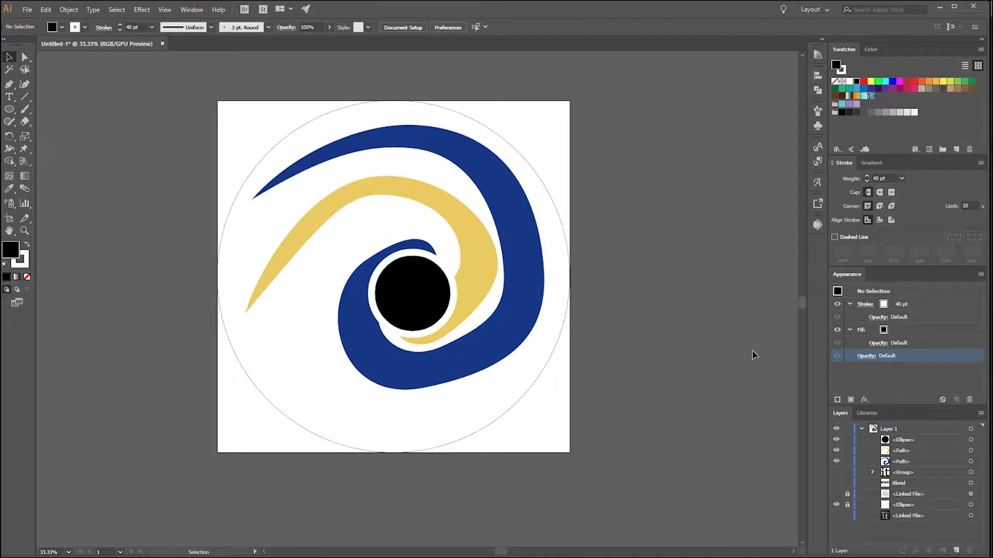
Nudge the black circle slightly to the right within the swirls.
{"action": "scroll", "coordinate": [396, 345], "scroll_direction": "up", "scroll_amount": 1}
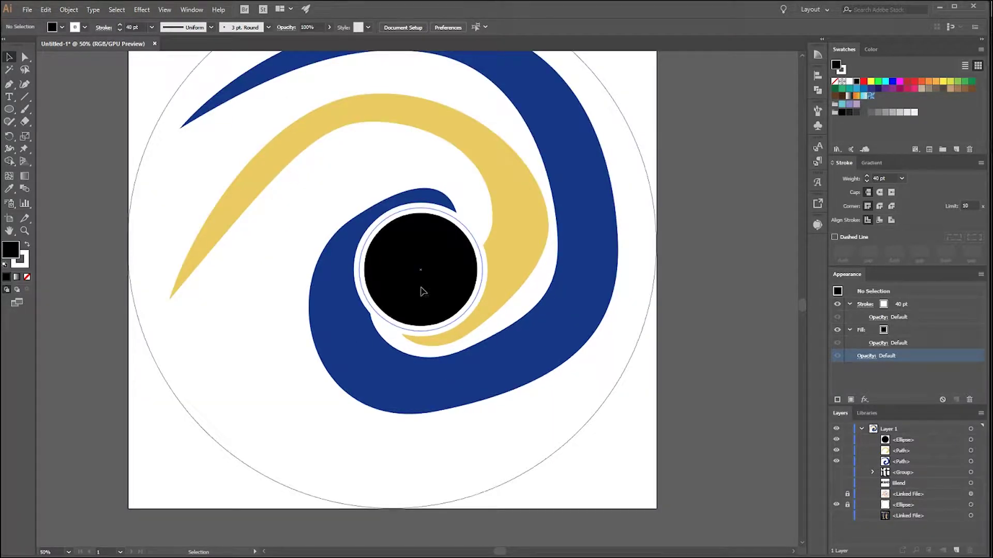
{"action": "left_click_drag", "start_coordinate": [422, 291], "coordinate": [426, 291]}
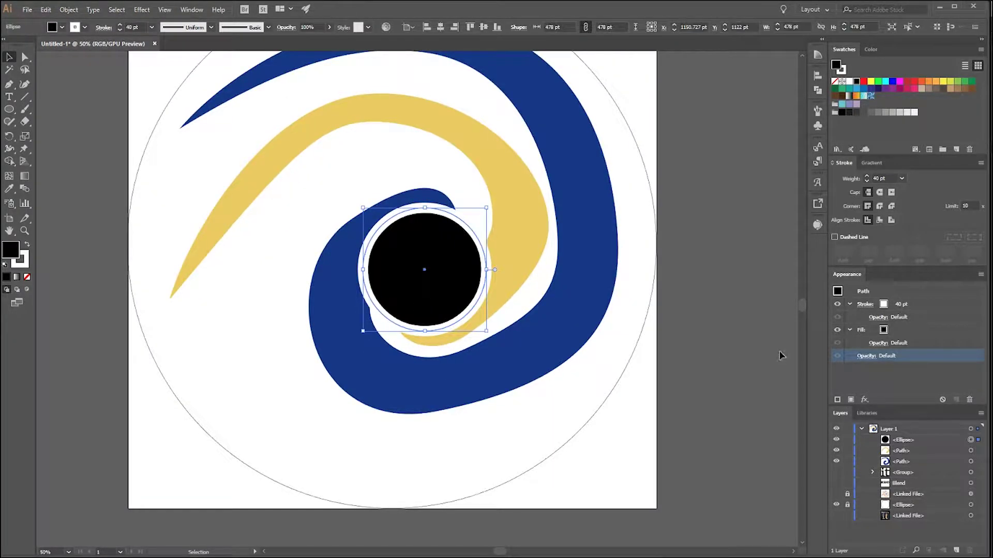
{"action": "left_click", "coordinate": [780, 355]}
{"action": "scroll", "coordinate": [588, 327], "scroll_direction": "down", "scroll_amount": 2}
{"action": "left_click_drag", "start_coordinate": [599, 325], "coordinate": [507, 305]}
{"action": "scroll", "coordinate": [516, 302], "scroll_direction": "up", "scroll_amount": 2}
{"action": "scroll", "coordinate": [505, 290], "scroll_direction": "down", "scroll_amount": 1}
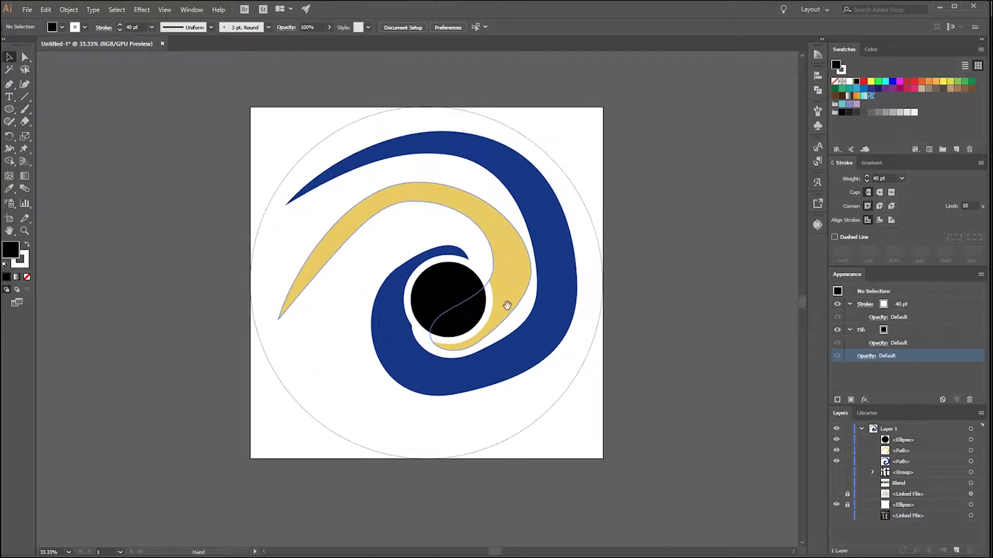
Centre the black circle on the artboard horizontally and vertically.
{"action": "left_click", "coordinate": [427, 284]}
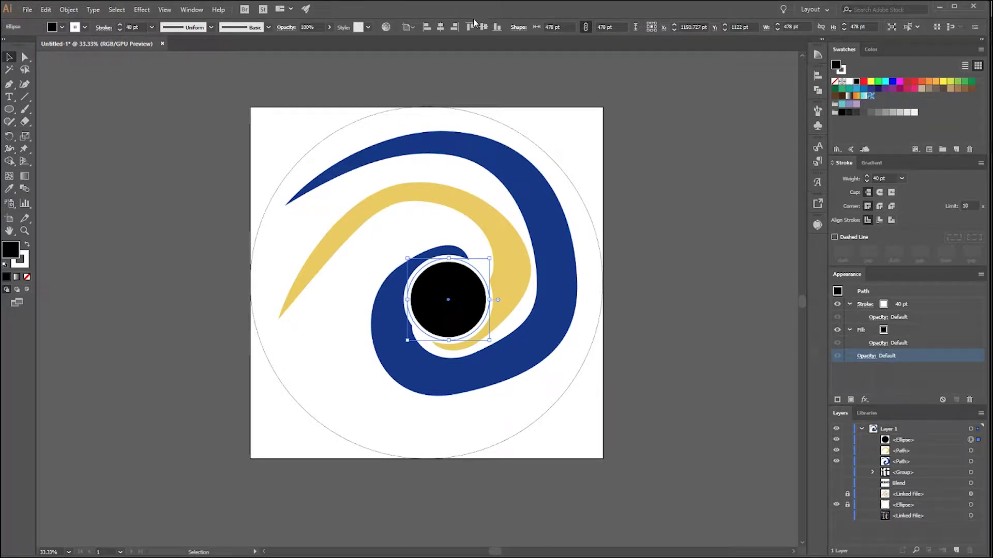
{"action": "left_click", "coordinate": [440, 28]}
{"action": "left_click", "coordinate": [483, 27]}
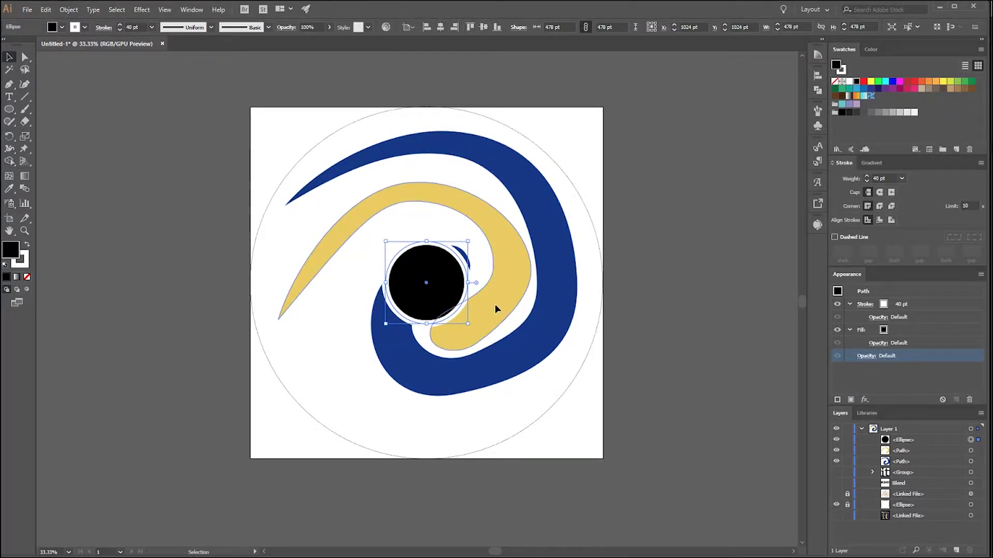
Rotate the gold swirl counterclockwise and reposition it so that it curls around the right side of the black circle.
{"action": "left_click", "coordinate": [462, 322]}
{"action": "scroll", "coordinate": [461, 322], "scroll_direction": "up", "scroll_amount": 1}
{"action": "left_click_drag", "start_coordinate": [539, 306], "coordinate": [547, 228]}
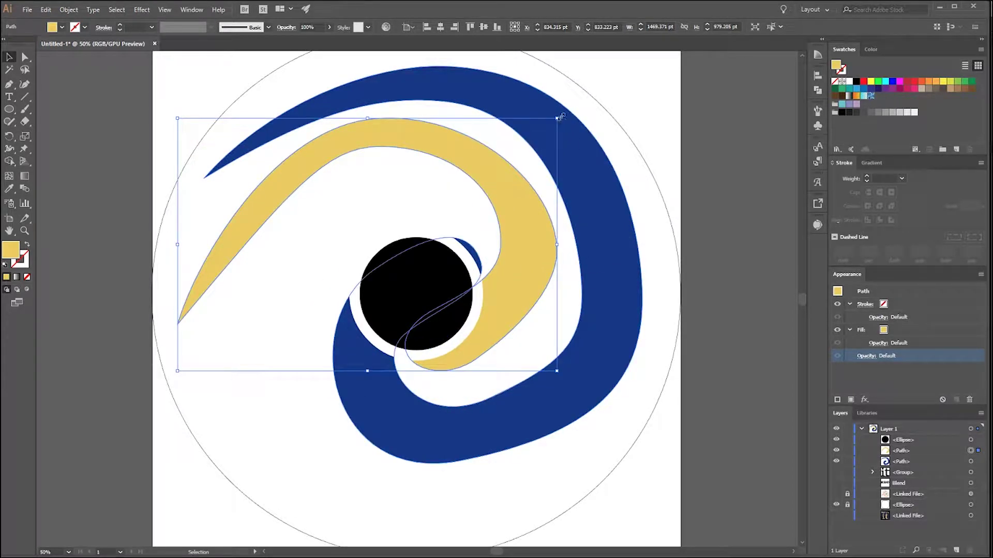
{"action": "left_click_drag", "start_coordinate": [561, 117], "coordinate": [502, 56]}
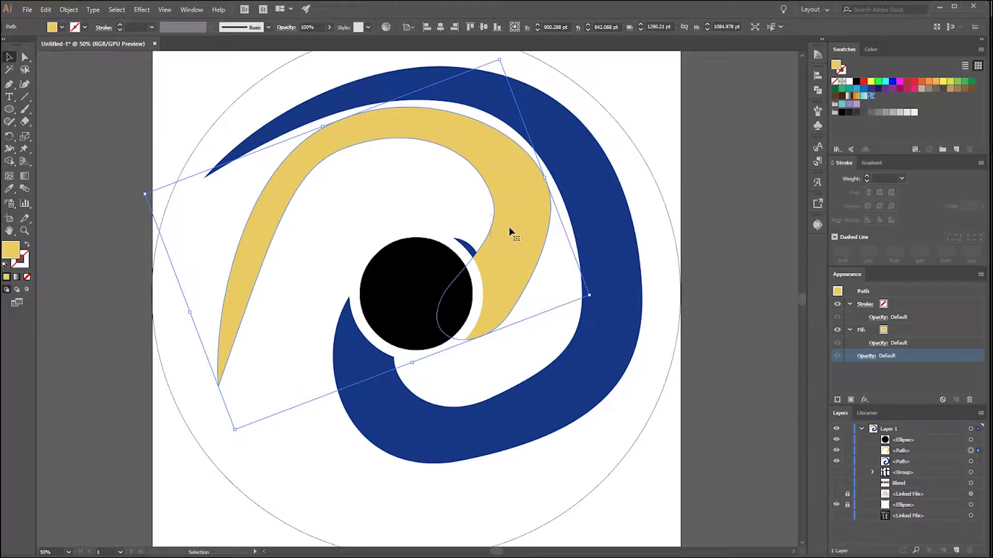
{"action": "left_click_drag", "start_coordinate": [509, 231], "coordinate": [508, 260]}
Rotate the blue swirl slightly counterclockwise and move it up and left so its curl wraps around the black circle.
{"action": "left_click", "coordinate": [632, 300]}
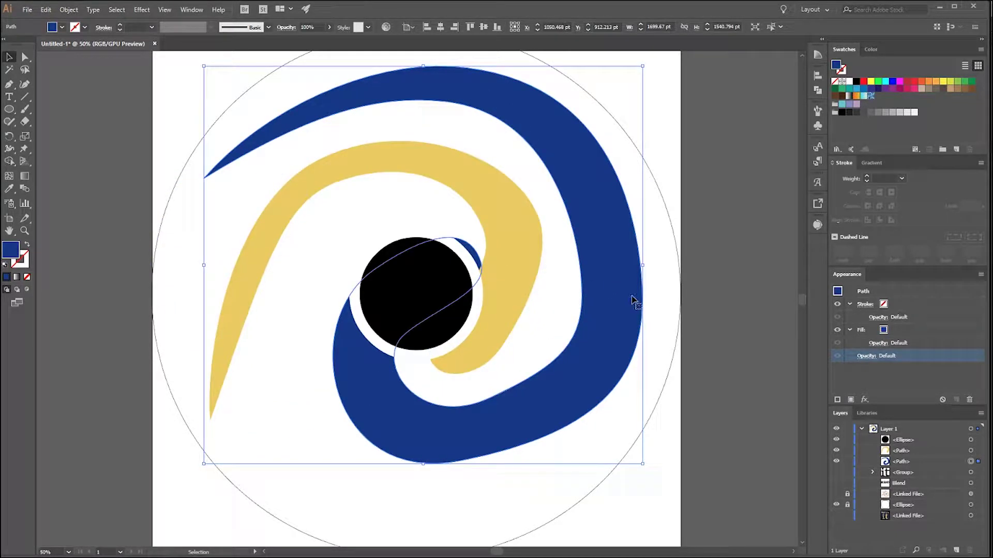
{"action": "left_click_drag", "start_coordinate": [646, 65], "coordinate": [638, 66]}
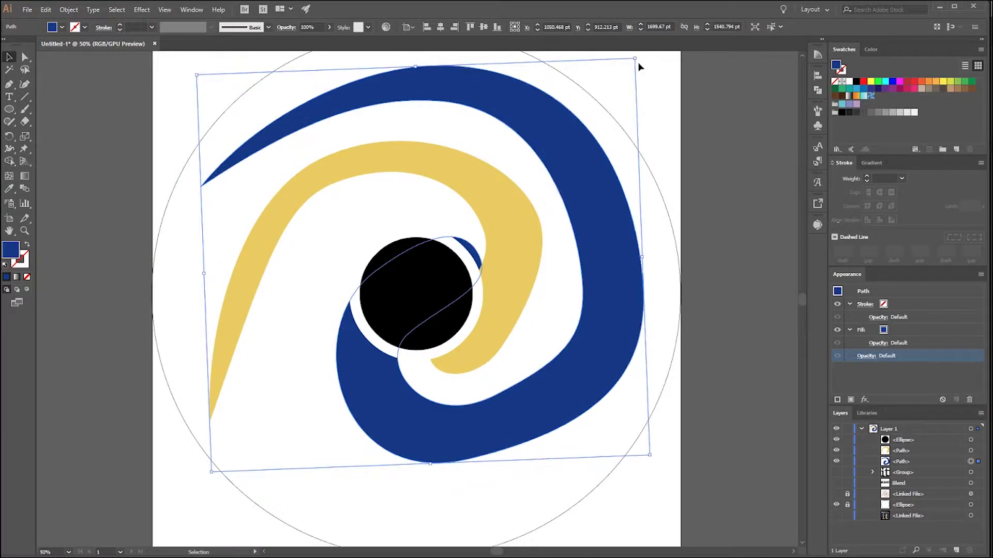
{"action": "left_click_drag", "start_coordinate": [593, 272], "coordinate": [568, 251]}
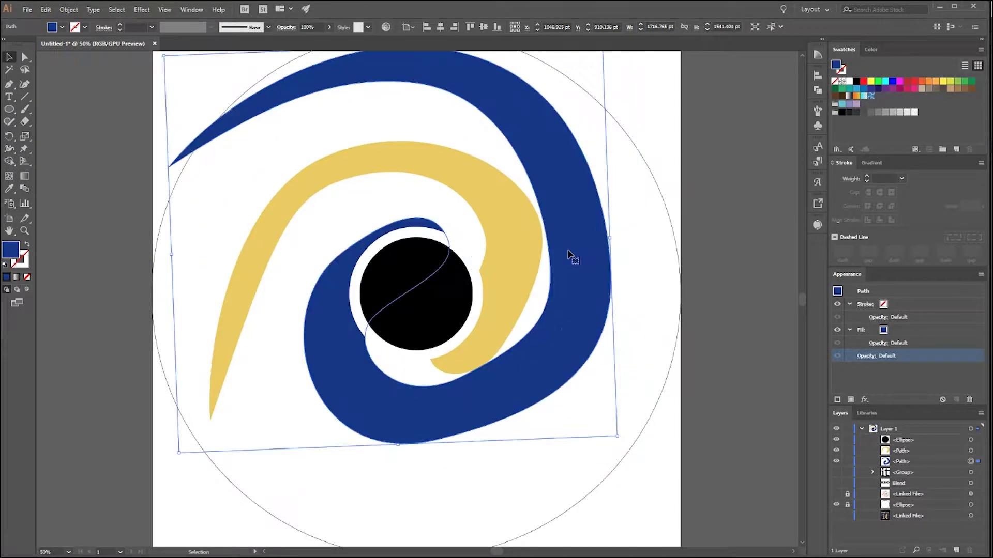
Rotate the blue swirl counterclockwise and reposition it so that it follows the gold swirl's outer edge around the black circle.
{"action": "key", "text": "ctrl+minus"}
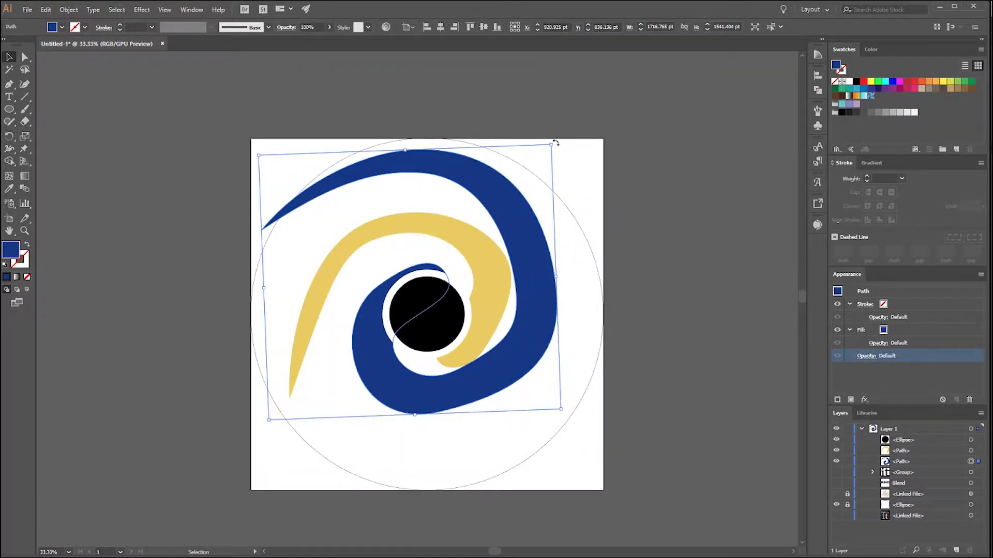
{"action": "left_click_drag", "start_coordinate": [556, 142], "coordinate": [528, 119]}
{"action": "left_click_drag", "start_coordinate": [525, 279], "coordinate": [540, 322]}
{"action": "left_click_drag", "start_coordinate": [528, 143], "coordinate": [457, 111]}
{"action": "mouse_move", "coordinate": [536, 276]}
{"action": "left_mouse_down"}
{"action": "mouse_move", "coordinate": [538, 299]}
{"action": "mouse_move", "coordinate": [535, 267]}
{"action": "left_mouse_up"}
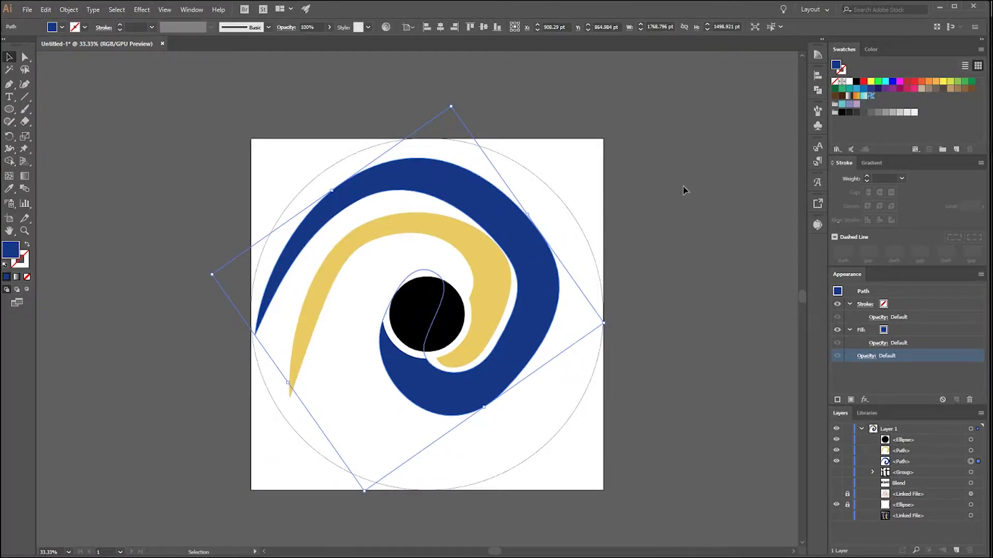
{"action": "left_click", "coordinate": [653, 324]}
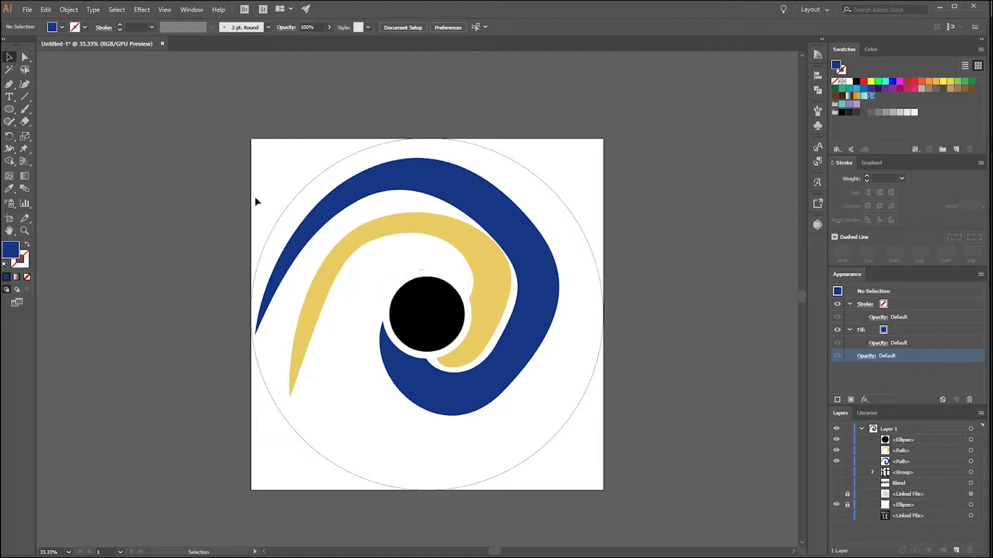
Try to rotate the blue and gold swirls together by 198° about the black circle's centre.
{"action": "left_click_drag", "start_coordinate": [394, 241], "coordinate": [224, 243]}
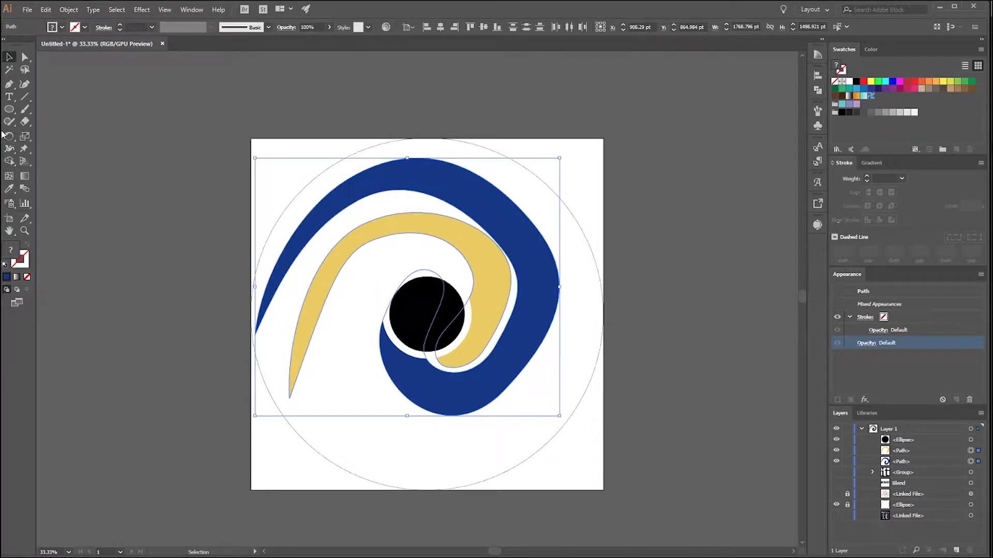
{"action": "left_click", "coordinate": [9, 136]}
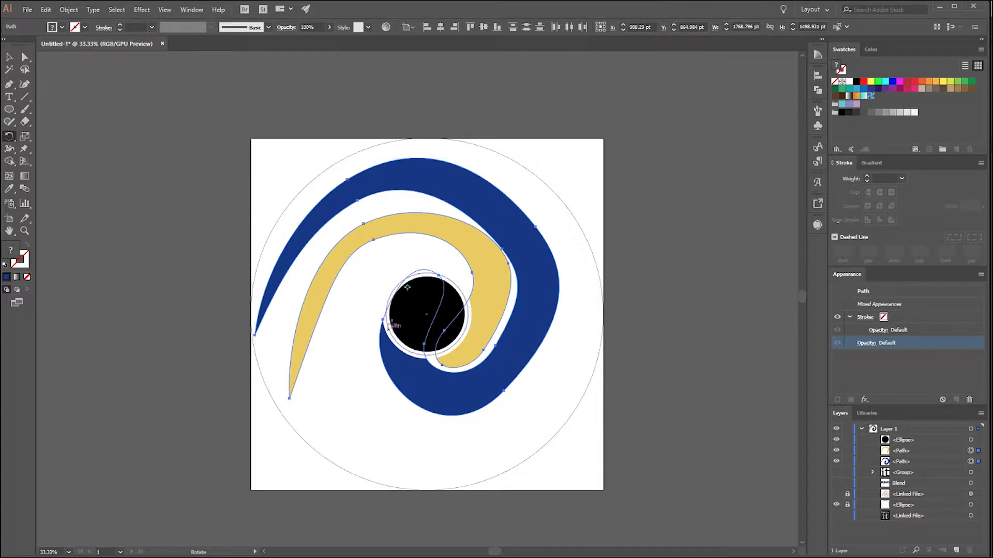
{"action": "left_click", "coordinate": [428, 315], "text": "alt"}
{"action": "left_click_drag", "start_coordinate": [390, 208], "coordinate": [592, 212]}
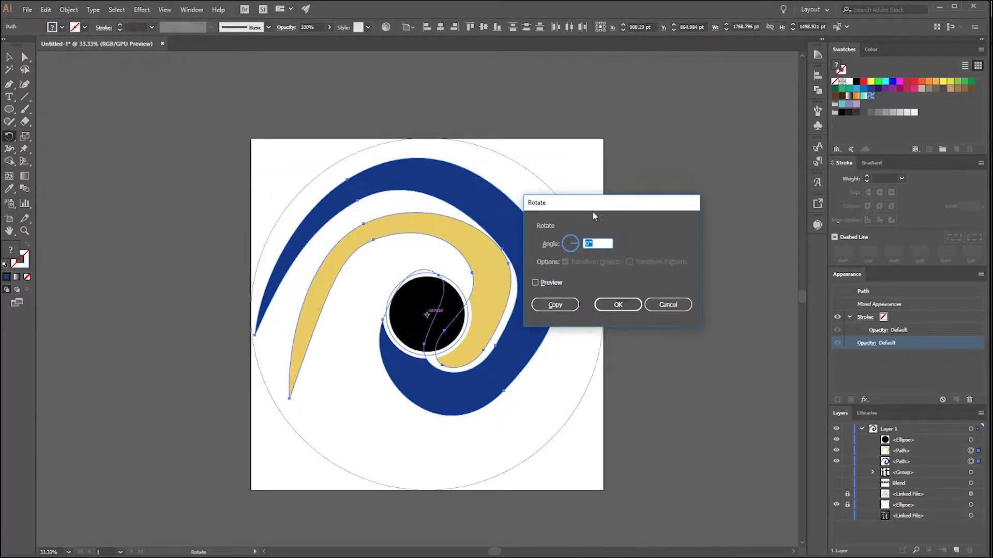
{"action": "left_click", "coordinate": [577, 248]}
{"action": "mouse_move", "coordinate": [576, 255]}
{"action": "left_mouse_down"}
{"action": "mouse_move", "coordinate": [583, 251]}
{"action": "mouse_move", "coordinate": [565, 242]}
{"action": "left_mouse_up"}
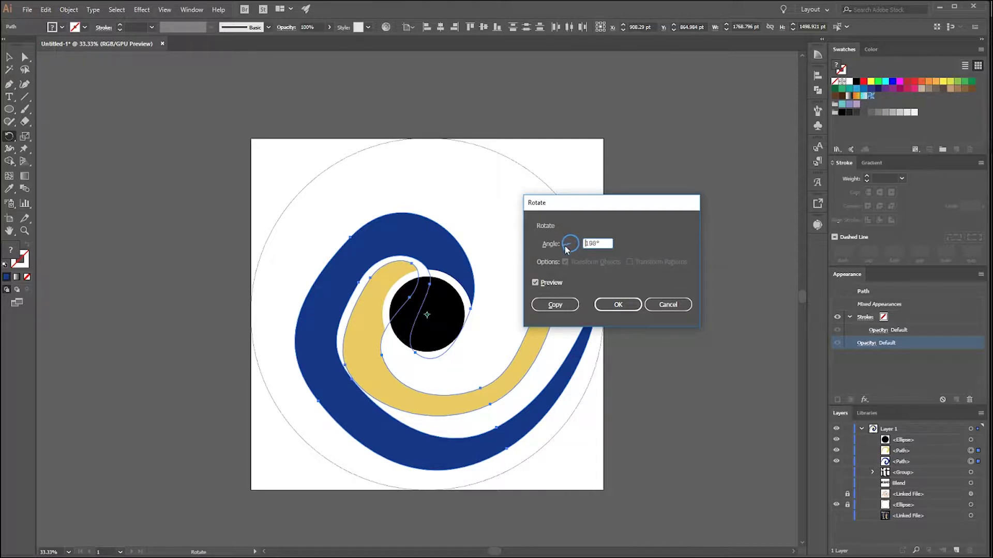
{"action": "left_click", "coordinate": [636, 309]}
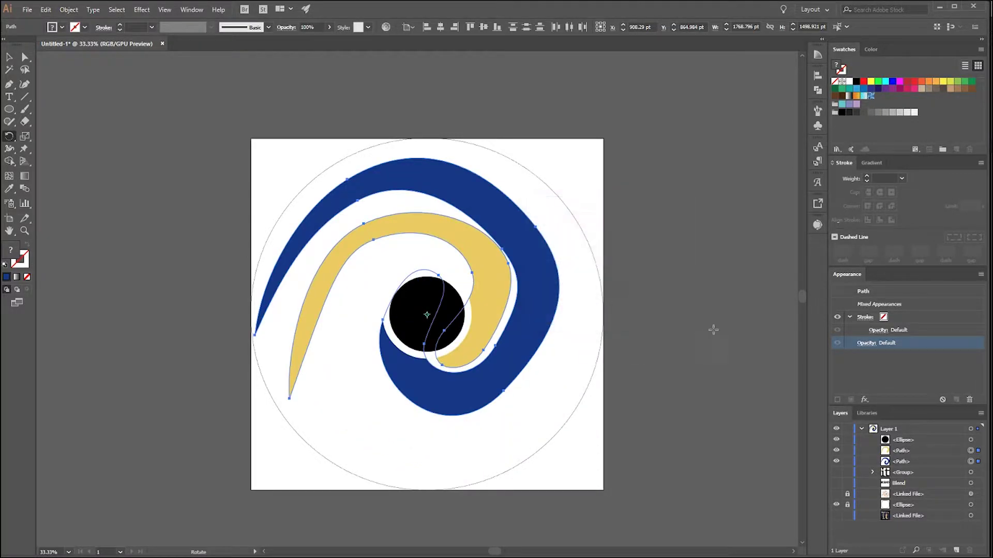
Hide the blue swirl and the gold swirl so that only the circles are shown.
{"action": "scroll", "coordinate": [522, 358], "scroll_direction": "up", "scroll_amount": 1}
{"action": "scroll", "coordinate": [535, 343], "scroll_direction": "down", "scroll_amount": 1}
{"action": "left_click_drag", "start_coordinate": [520, 348], "coordinate": [544, 344]}
{"action": "scroll", "coordinate": [519, 351], "scroll_direction": "up", "scroll_amount": 1}
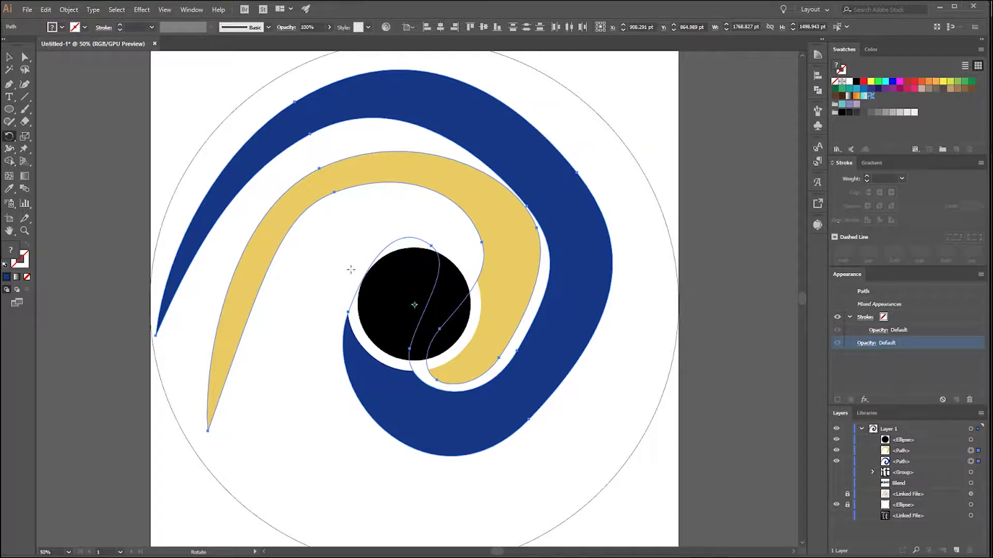
{"action": "left_click", "coordinate": [837, 461]}
{"action": "left_click", "coordinate": [837, 451]}
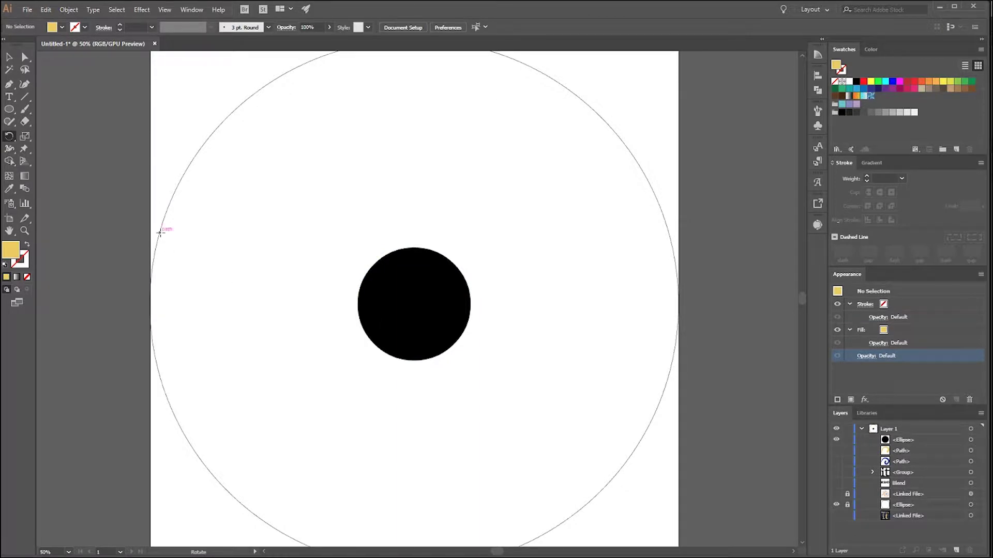
Draw a spiral of several turns around the black circle, about 1531 pt wide and 1576 pt high.
{"action": "scroll", "coordinate": [309, 236], "scroll_direction": "down", "scroll_amount": 1}
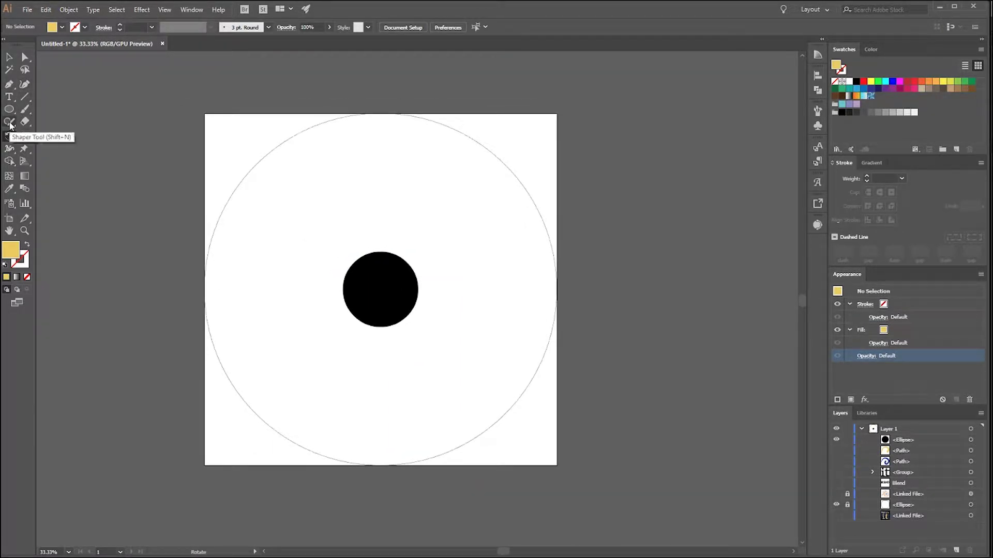
{"action": "left_click", "coordinate": [25, 97]}
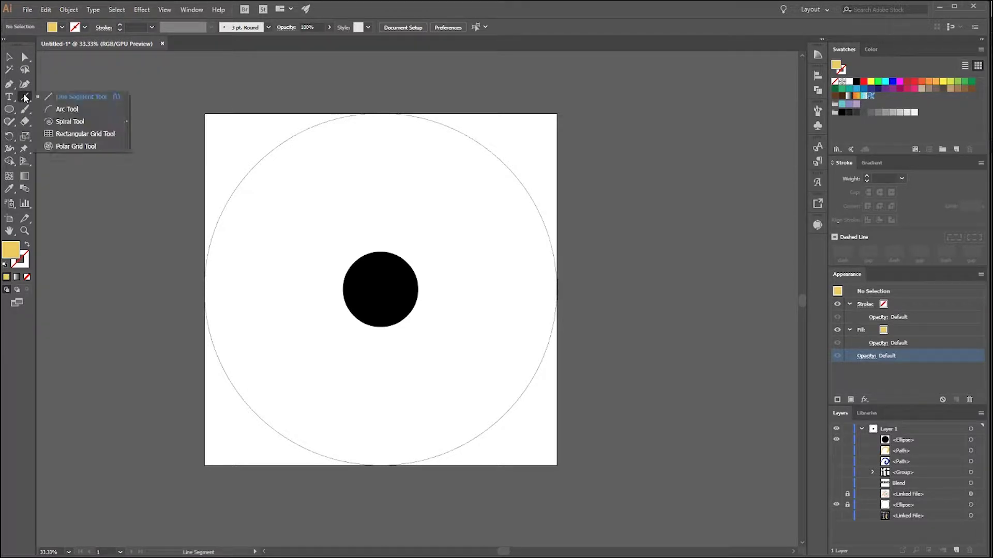
{"action": "left_click", "coordinate": [56, 120]}
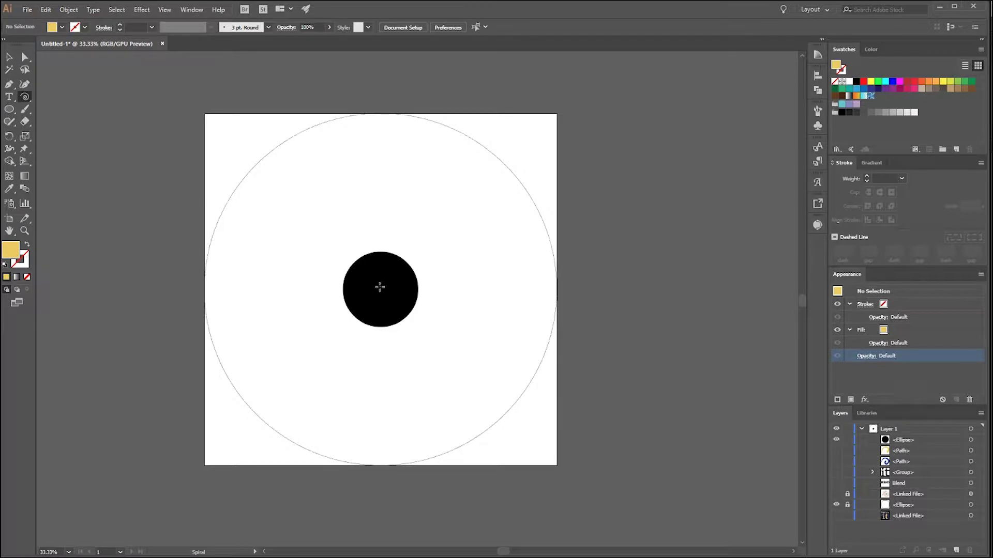
{"action": "left_click_drag", "start_coordinate": [434, 334], "coordinate": [497, 378]}
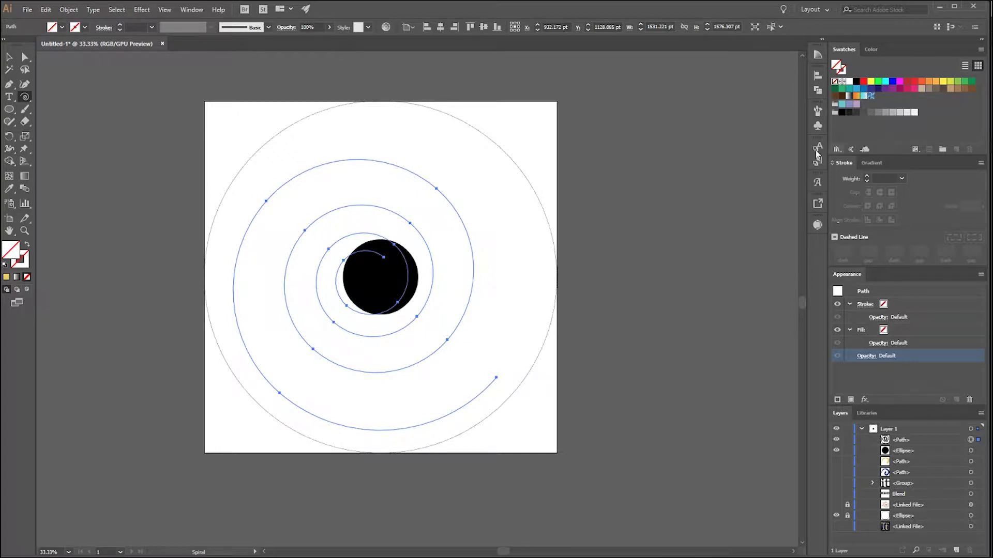
Apply the Charcoal - Feather brush to the spiral and set its stroke weight to 20 pt.
{"action": "left_click", "coordinate": [269, 27]}
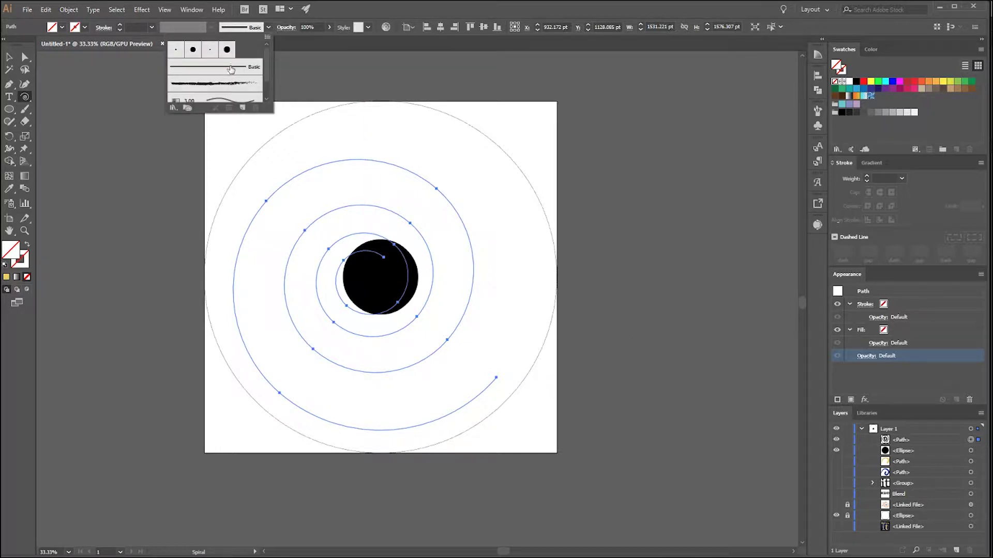
{"action": "scroll", "coordinate": [231, 69], "scroll_direction": "down", "scroll_amount": 1}
{"action": "left_click", "coordinate": [238, 62]}
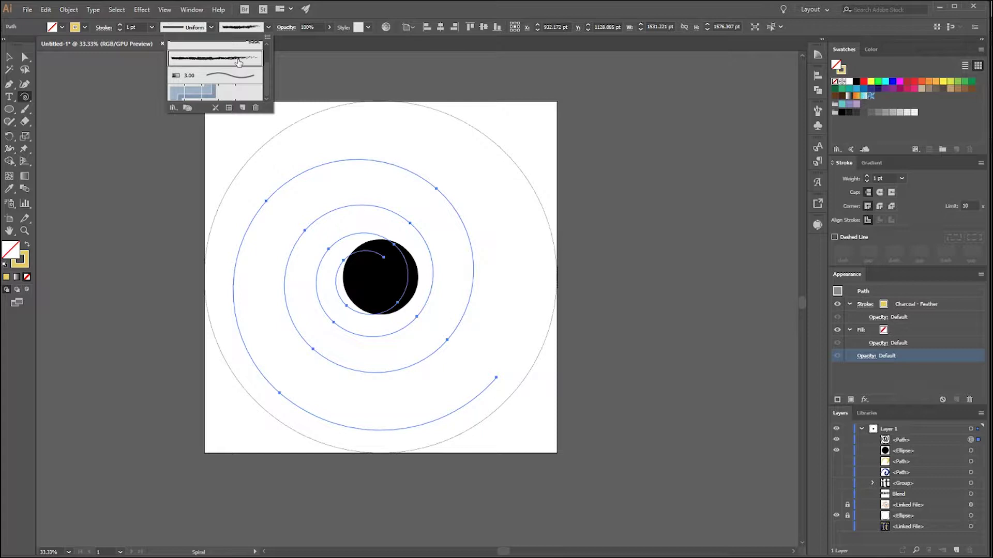
{"action": "left_click", "coordinate": [269, 27]}
{"action": "left_click", "coordinate": [901, 178]}
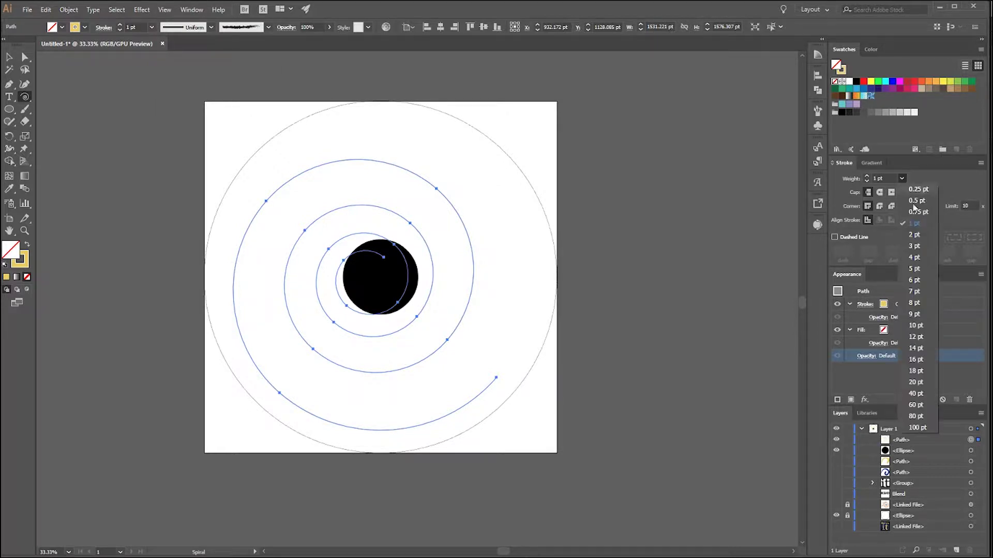
{"action": "left_click", "coordinate": [919, 428]}
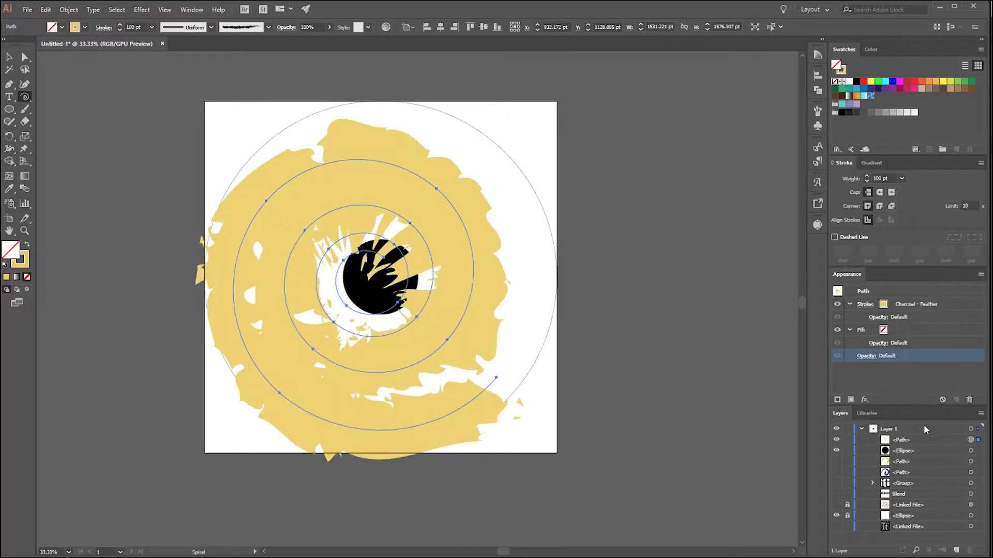
{"action": "left_click", "coordinate": [902, 178]}
{"action": "left_click", "coordinate": [920, 386]}
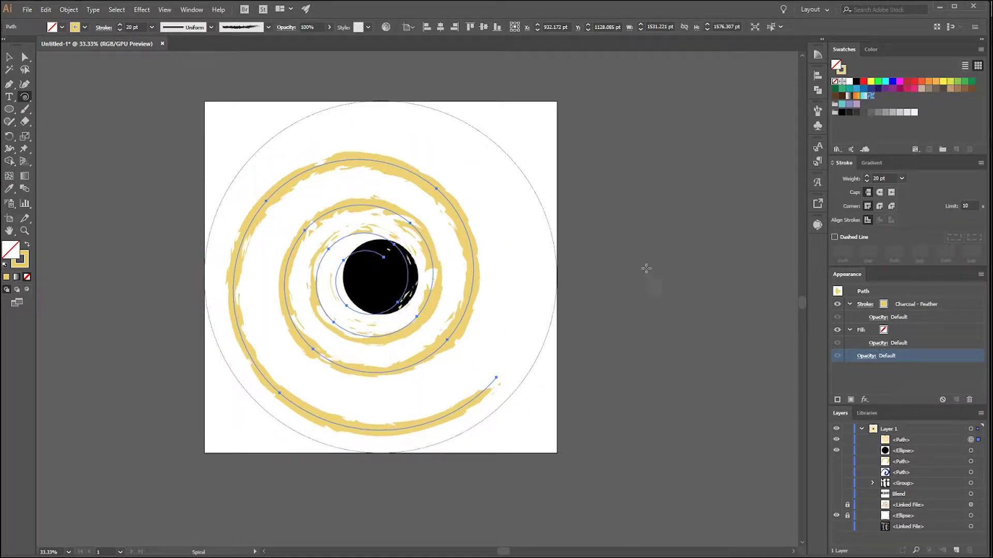
Switch the spiral's stroke to the Basic brush.
{"action": "key", "text": "v"}
{"action": "left_click", "coordinate": [285, 250]}
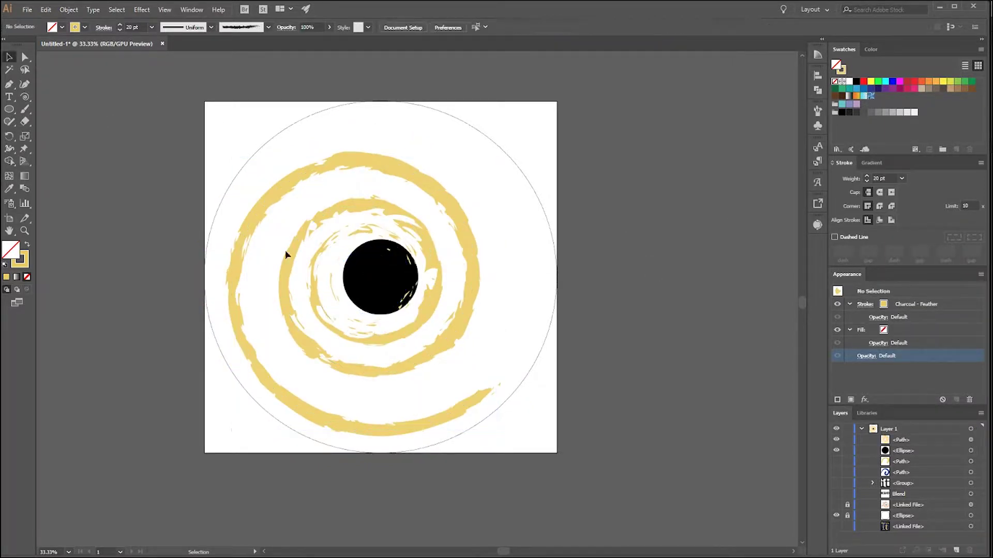
{"action": "left_click", "coordinate": [472, 243]}
{"action": "left_click", "coordinate": [268, 28]}
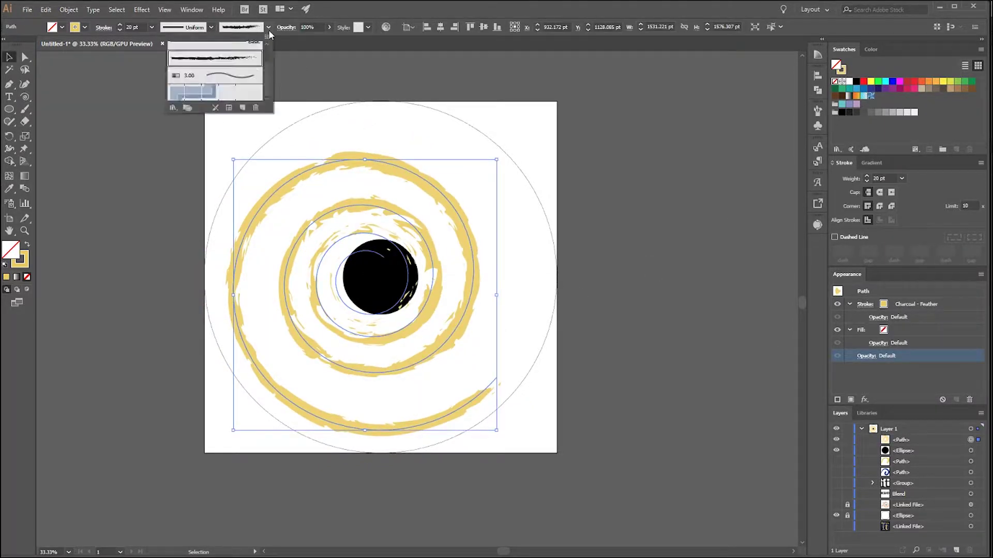
{"action": "scroll", "coordinate": [233, 70], "scroll_direction": "up", "scroll_amount": 2}
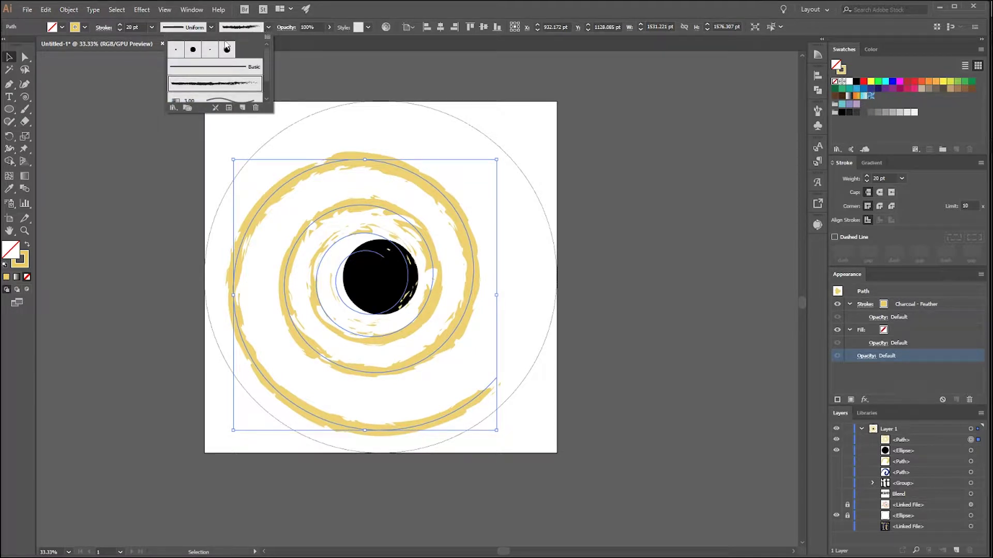
{"action": "left_click", "coordinate": [206, 68]}
Give the spiral's stroke a width profile tapered at both ends and a weight of 80 pt.
{"action": "left_click", "coordinate": [212, 28]}
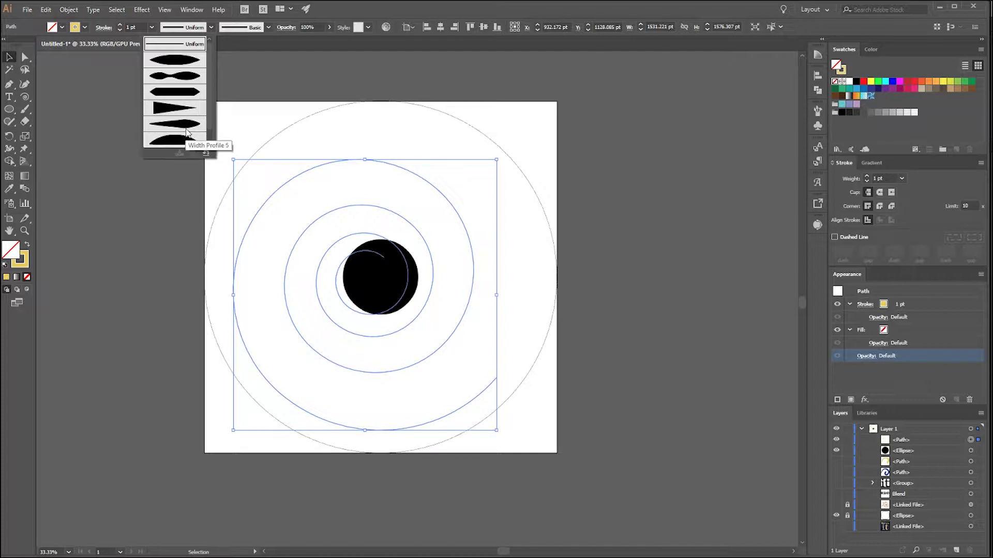
{"action": "left_click", "coordinate": [187, 109]}
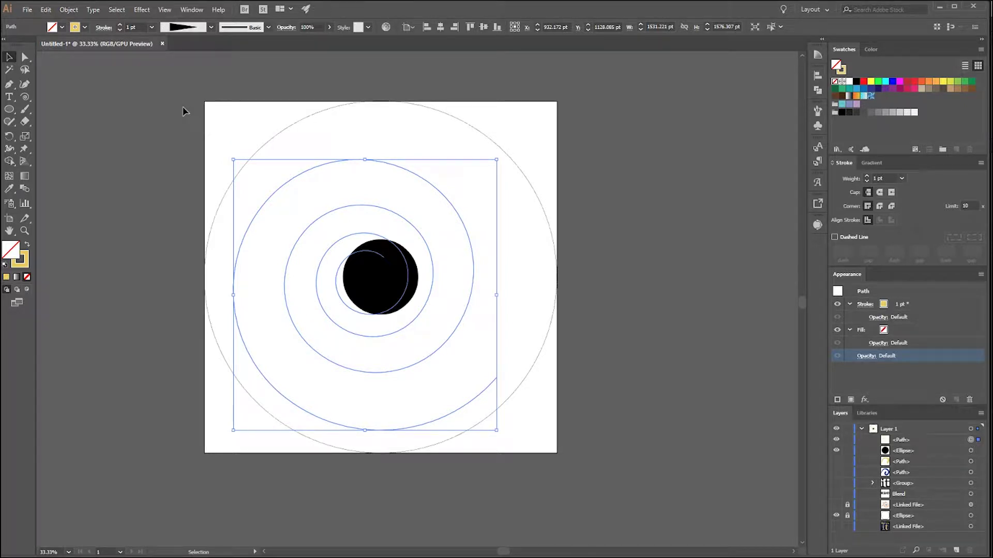
{"action": "left_click", "coordinate": [211, 28]}
{"action": "left_click", "coordinate": [189, 44]}
{"action": "left_click", "coordinate": [211, 28]}
{"action": "left_click", "coordinate": [189, 113]}
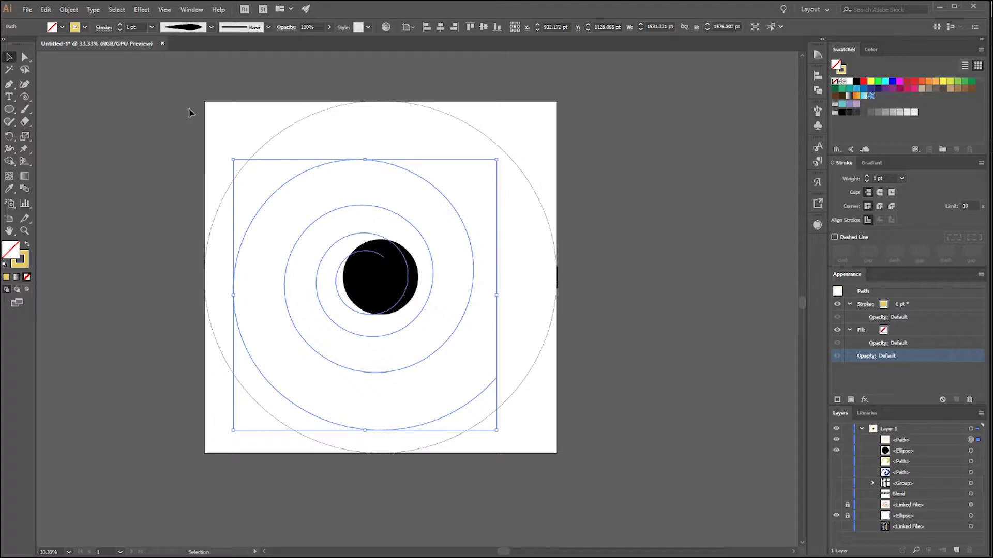
{"action": "left_click", "coordinate": [902, 179]}
{"action": "left_click", "coordinate": [916, 417]}
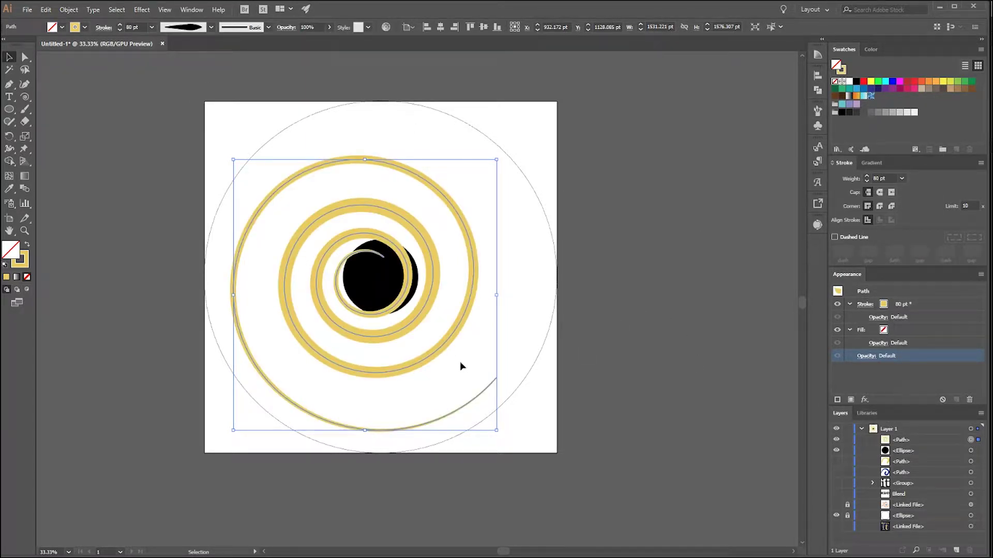
{"action": "left_click", "coordinate": [640, 344]}
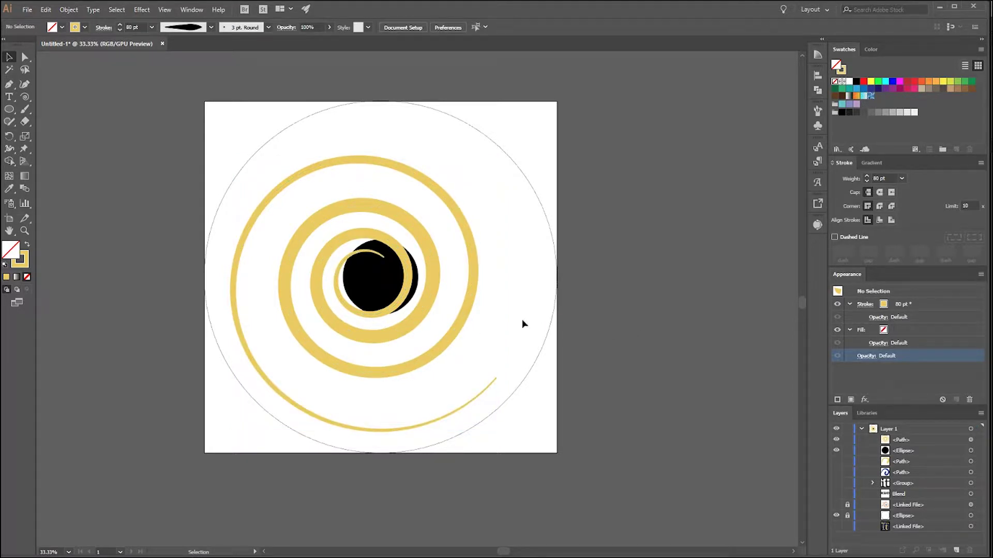
Duplicate the gold spiral in place.
{"action": "scroll", "coordinate": [428, 307], "scroll_direction": "up", "scroll_amount": 1}
{"action": "mouse_move", "coordinate": [428, 307]}
{"action": "left_mouse_down"}
{"action": "mouse_move", "coordinate": [439, 285]}
{"action": "mouse_move", "coordinate": [417, 297]}
{"action": "left_mouse_up"}
{"action": "scroll", "coordinate": [437, 284], "scroll_direction": "down", "scroll_amount": 1}
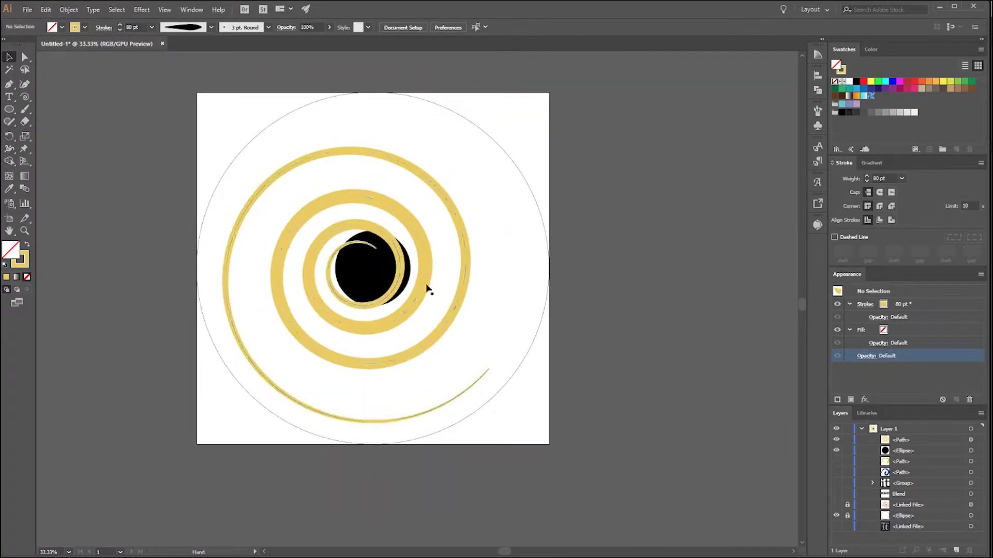
{"action": "left_click", "coordinate": [463, 288]}
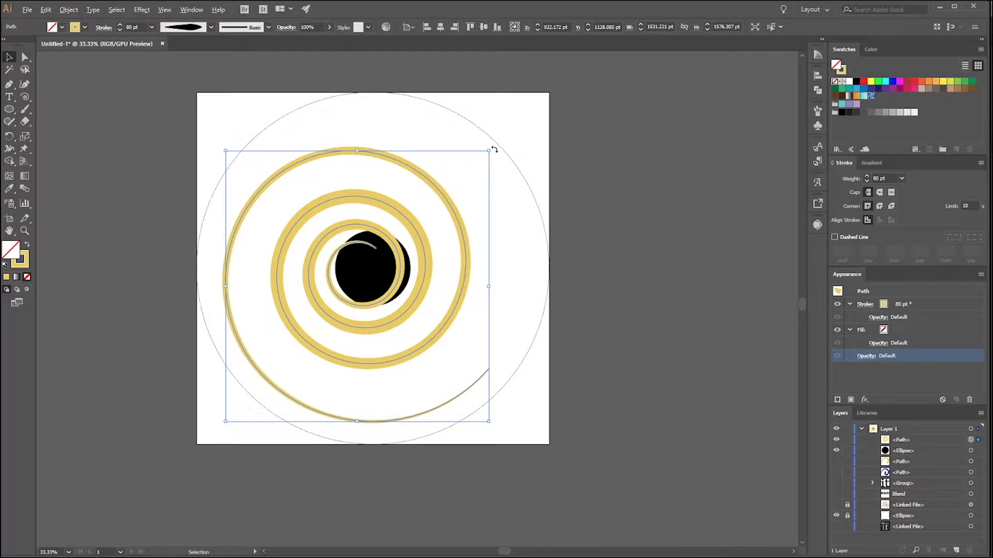
{"action": "key", "text": "ctrl+f"}
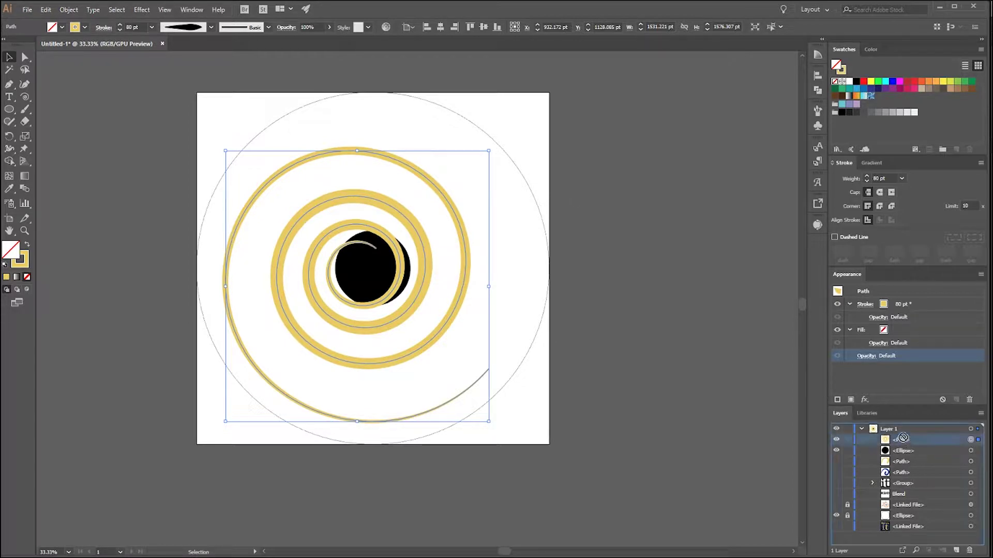
Try to rotate the duplicated spiral freehand and by 62° about the black circle's centre.
{"action": "left_click_drag", "start_coordinate": [496, 155], "coordinate": [397, 441]}
{"action": "key", "text": "ctrl+z"}
{"action": "left_click", "coordinate": [10, 136]}
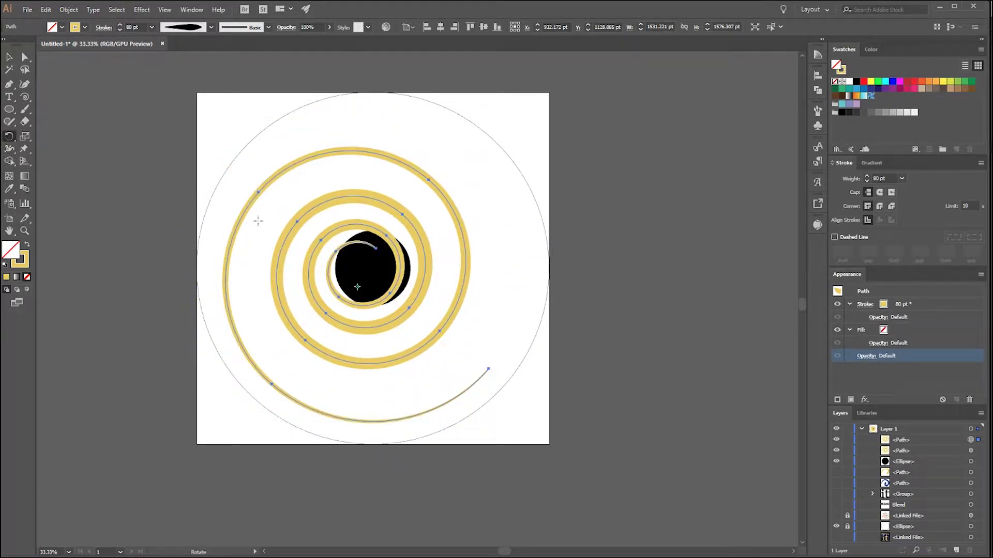
{"action": "left_click", "coordinate": [374, 269], "text": "alt"}
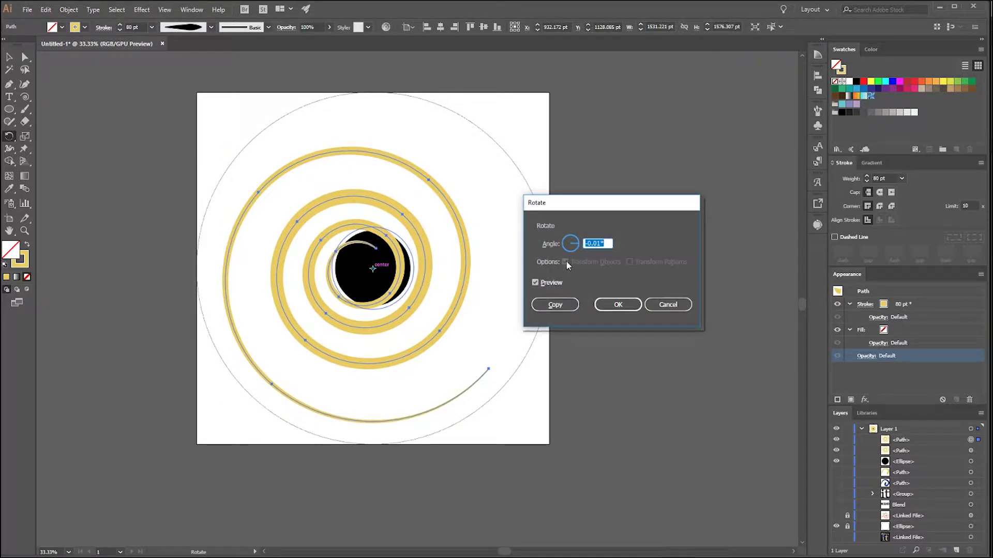
{"action": "left_click_drag", "start_coordinate": [575, 247], "coordinate": [571, 243]}
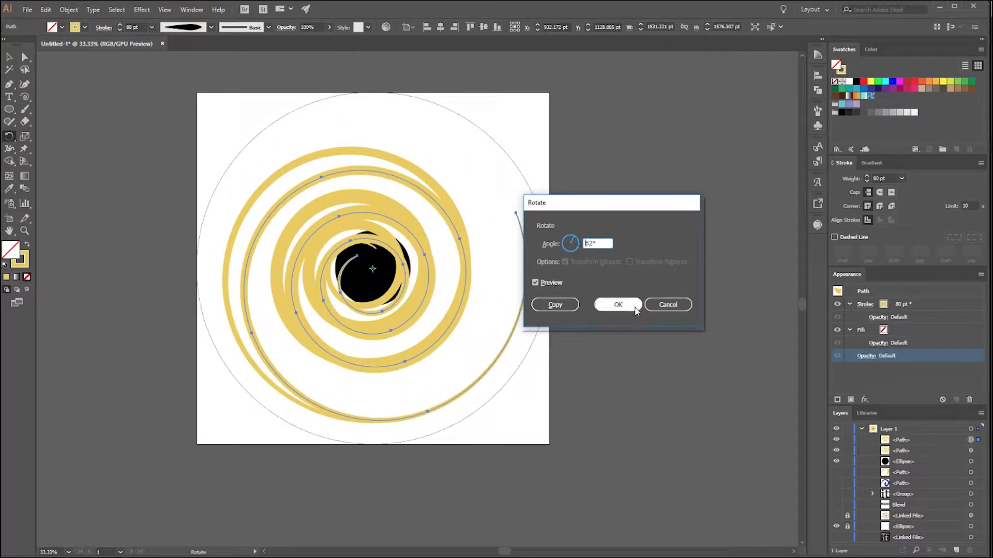
{"action": "left_click", "coordinate": [667, 305]}
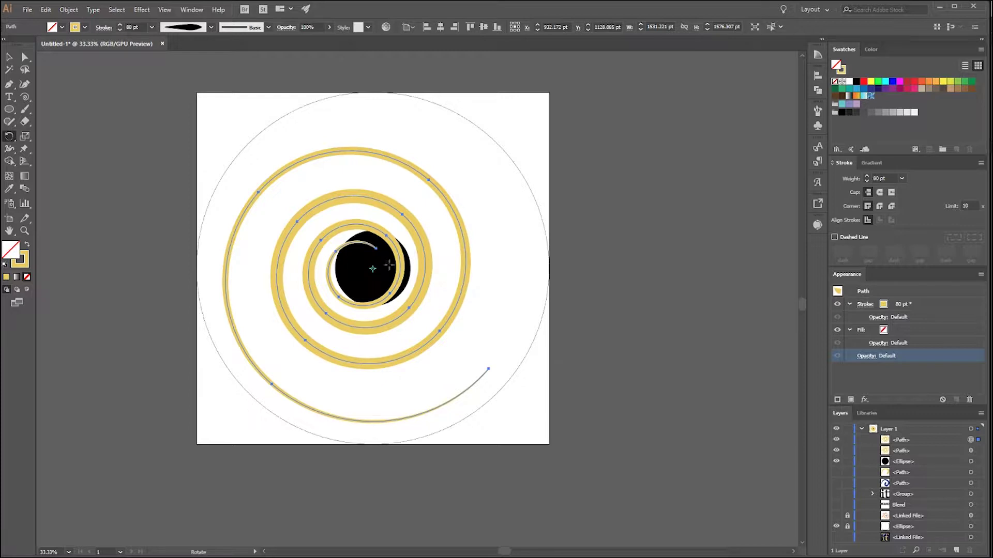
Reflect the duplicated gold spiral across the vertical axis.
{"action": "key", "text": "v"}
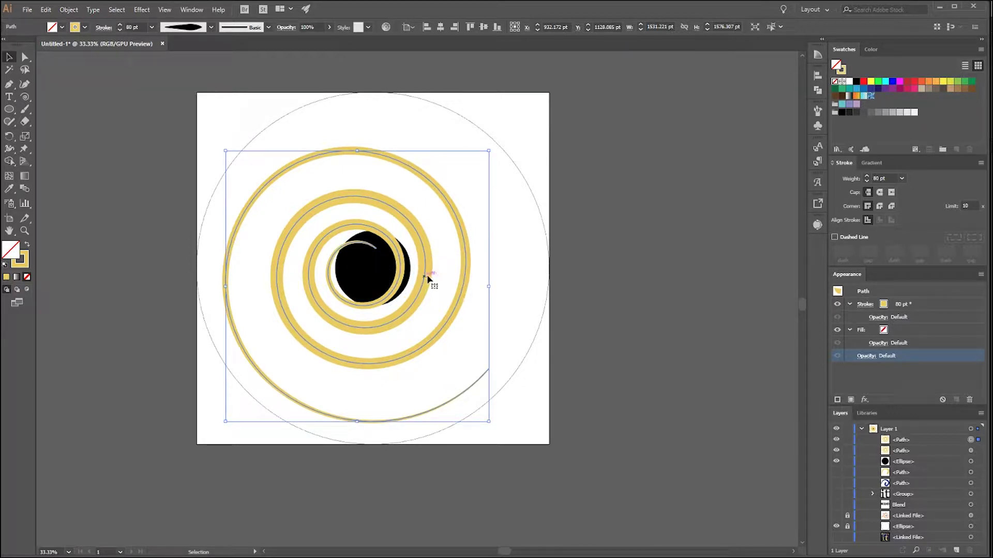
{"action": "right_click", "coordinate": [427, 256]}
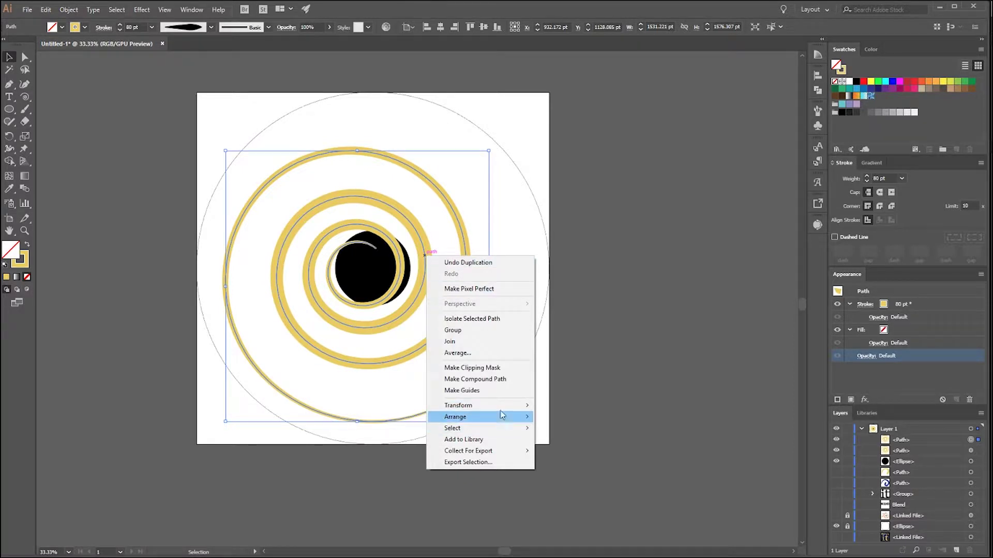
{"action": "mouse_move", "coordinate": [501, 409]}
{"action": "left_click", "coordinate": [316, 443]}
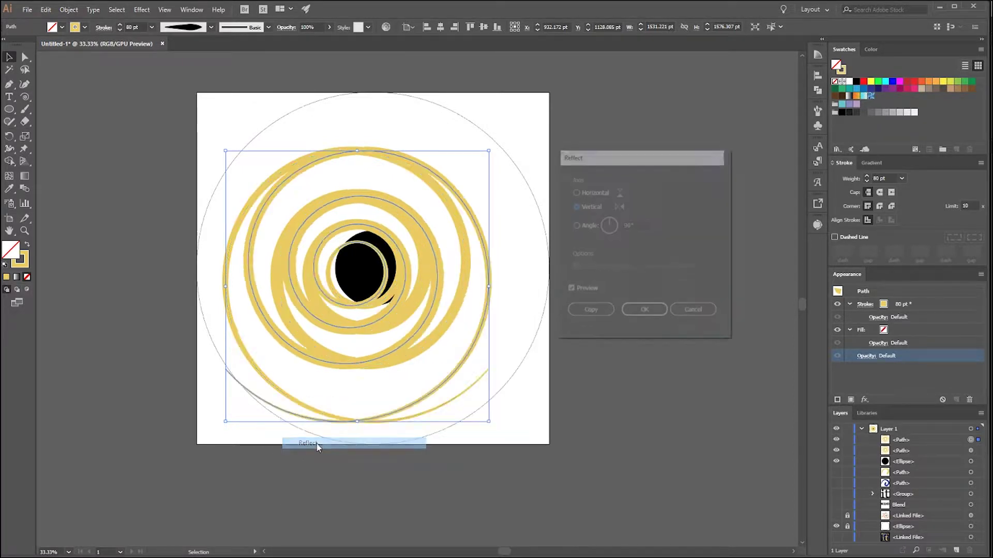
{"action": "left_click", "coordinate": [584, 194]}
{"action": "left_click", "coordinate": [585, 207]}
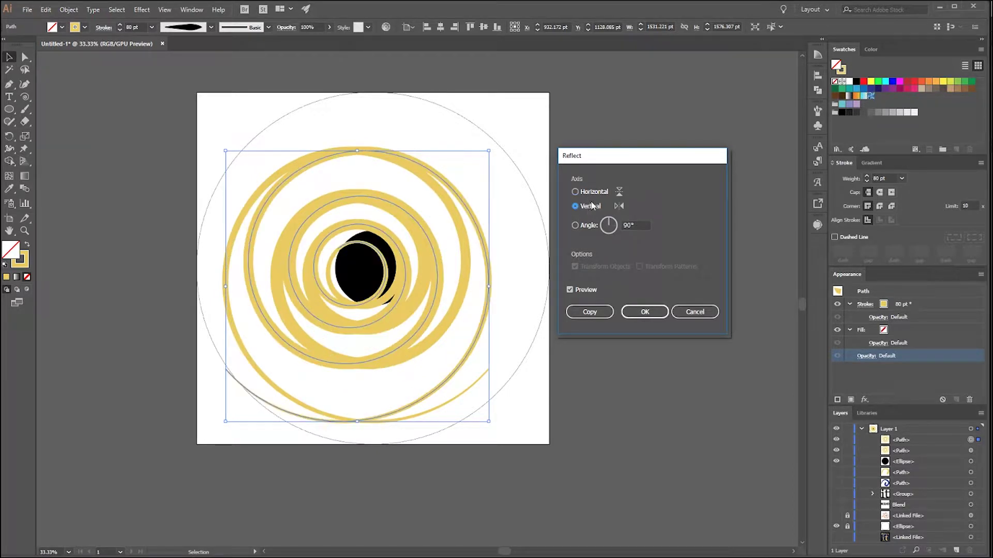
{"action": "left_click", "coordinate": [640, 313]}
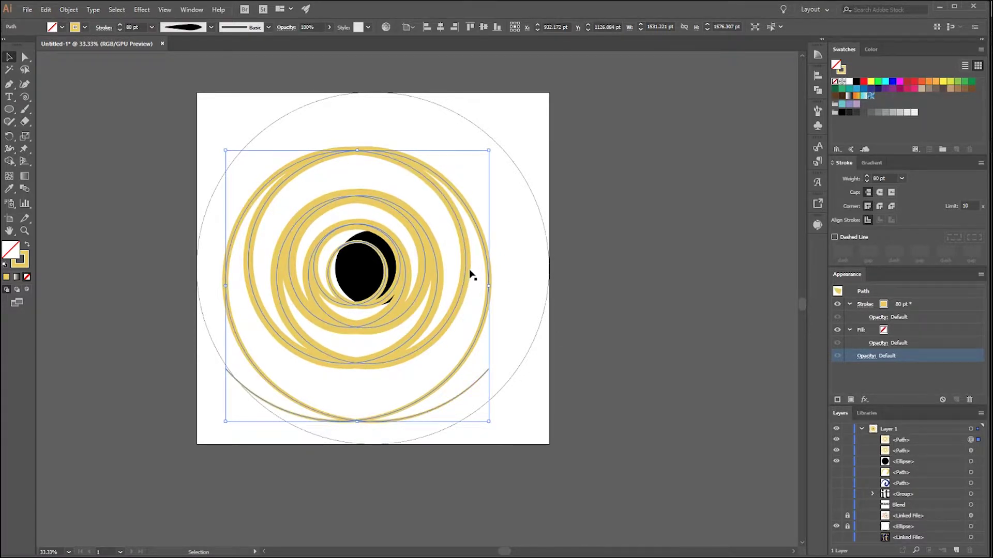
Delete the reflected duplicate, leaving only the original gold spiral.
{"action": "left_click_drag", "start_coordinate": [490, 270], "coordinate": [510, 254]}
{"action": "key", "text": "Delete"}
{"action": "left_click", "coordinate": [495, 268]}
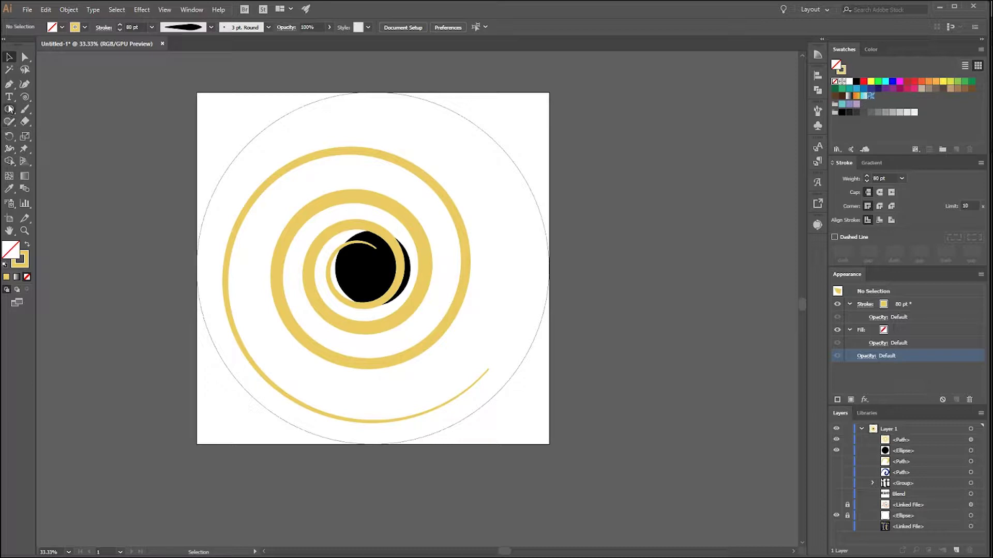
Try drawing a second spiral about 1248 by 1183 pt around the black circle, and delete it.
{"action": "left_click", "coordinate": [25, 98]}
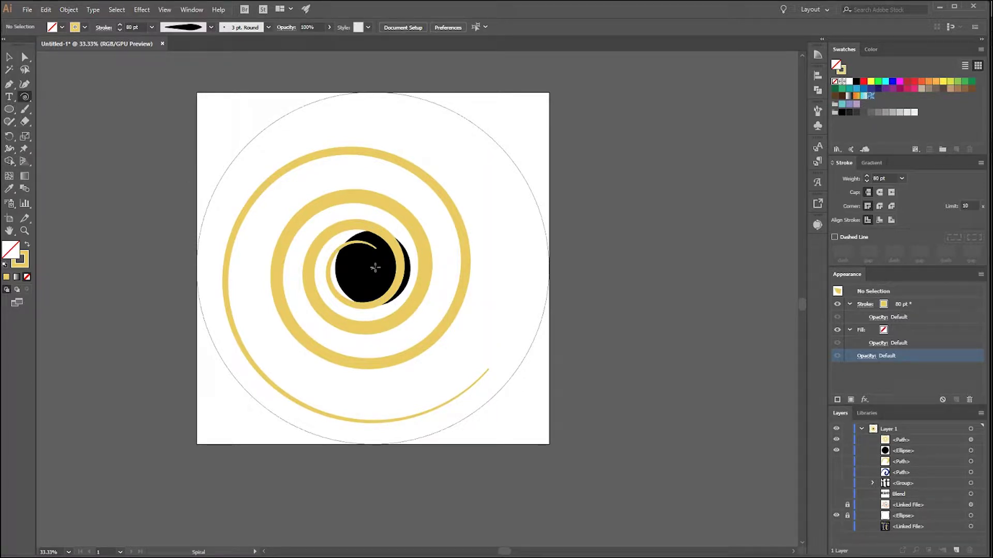
{"action": "left_click_drag", "start_coordinate": [375, 267], "coordinate": [502, 158]}
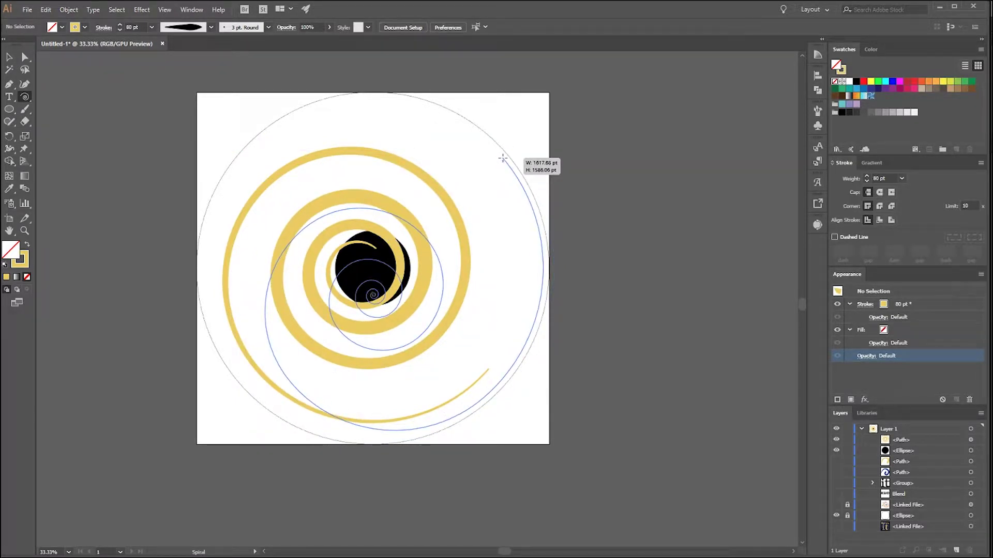
{"action": "left_click_drag", "start_coordinate": [503, 157], "coordinate": [459, 182]}
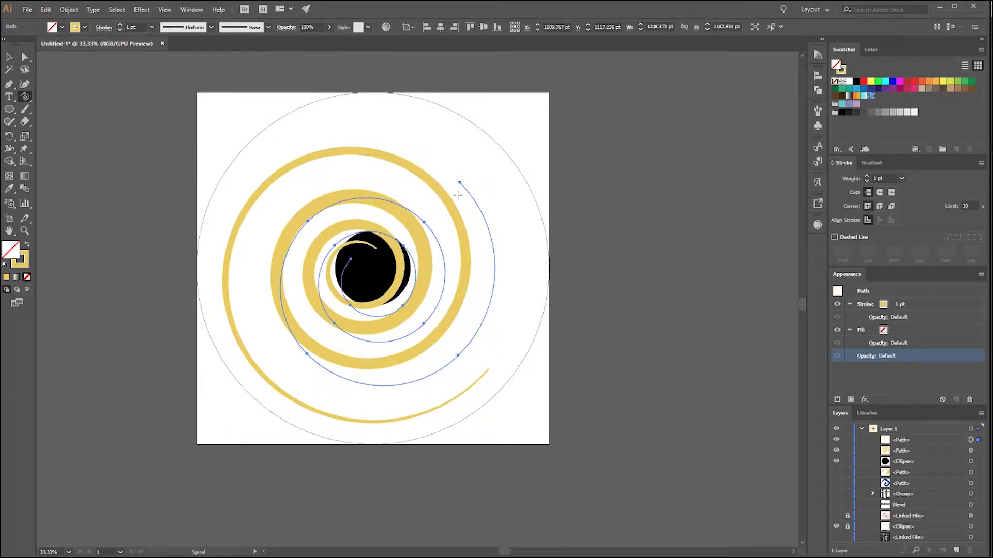
{"action": "key", "text": "Delete"}
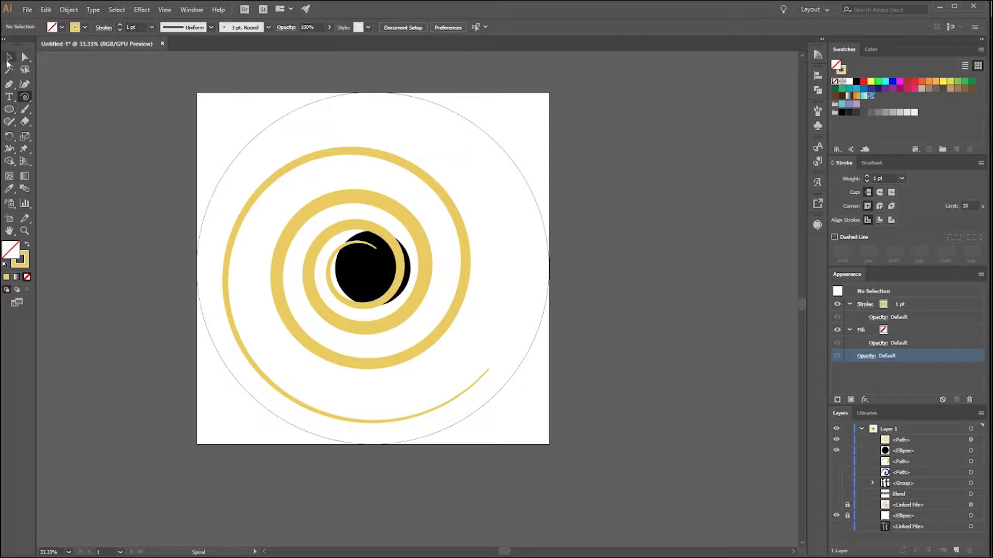
Draw an open angular spiral of straight Pen tool segments winding outward from the black circle, about 1476 by 1612 pt.
{"action": "left_click", "coordinate": [9, 84]}
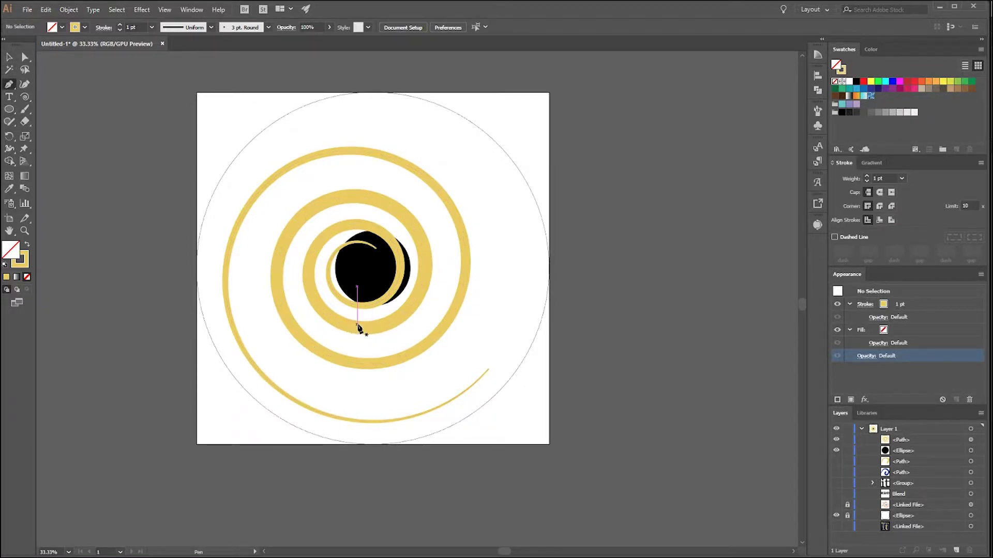
{"action": "scroll", "coordinate": [358, 325], "scroll_direction": "up", "scroll_amount": 1}
{"action": "left_click_drag", "start_coordinate": [471, 304], "coordinate": [486, 330]}
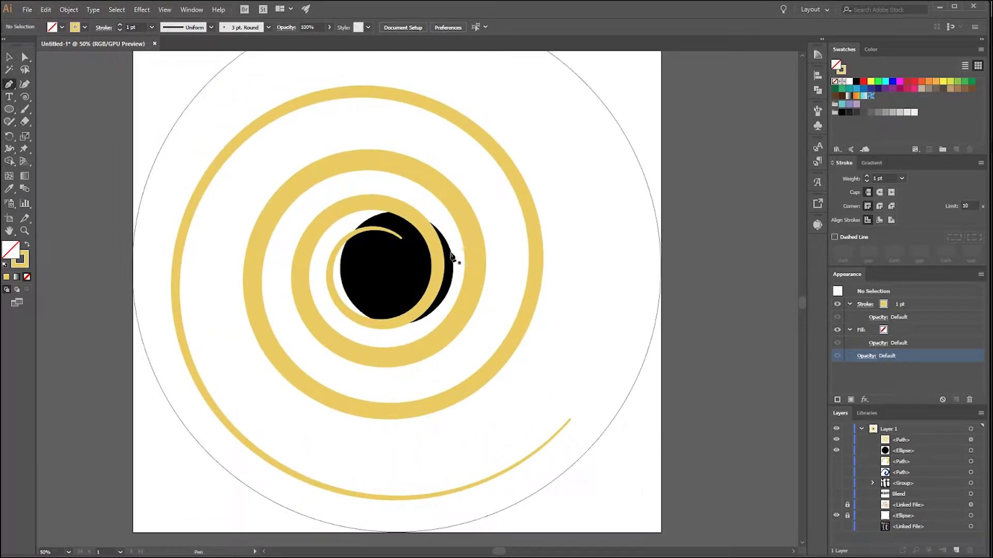
{"action": "left_click", "coordinate": [401, 233]}
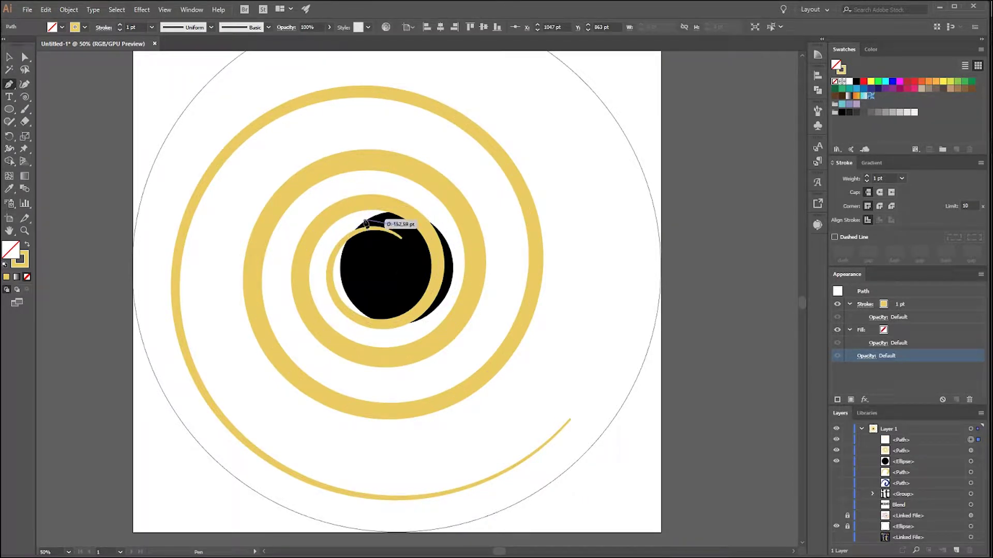
{"action": "left_click", "coordinate": [319, 259]}
{"action": "left_click", "coordinate": [365, 336]}
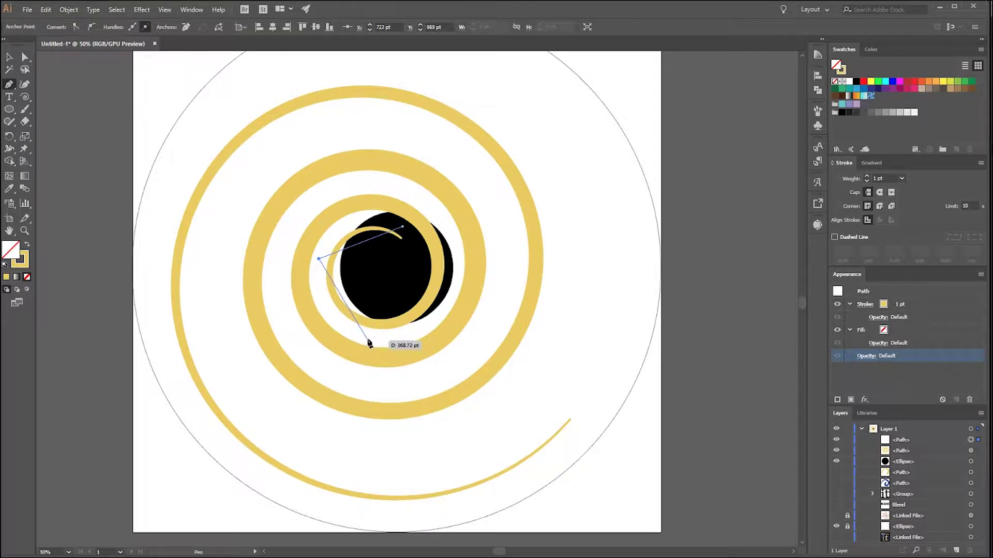
{"action": "left_click", "coordinate": [457, 275]}
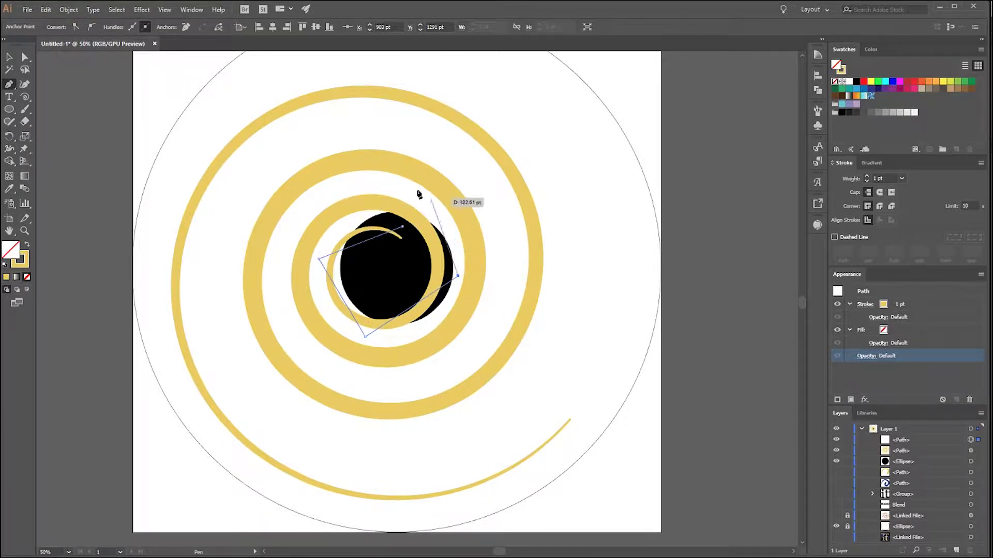
{"action": "left_click", "coordinate": [383, 182]}
{"action": "left_click", "coordinate": [278, 268]}
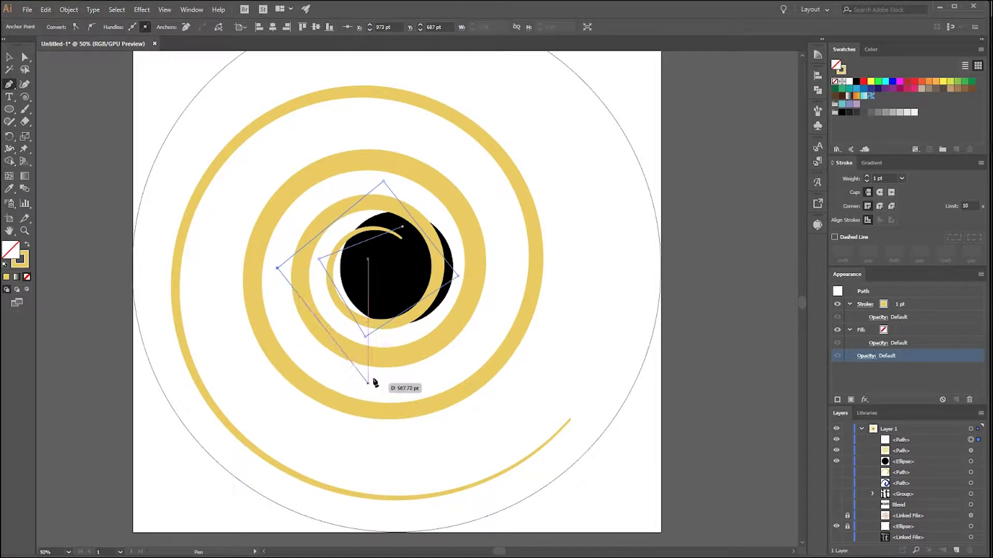
{"action": "left_click", "coordinate": [373, 382]}
{"action": "left_click", "coordinate": [507, 276]}
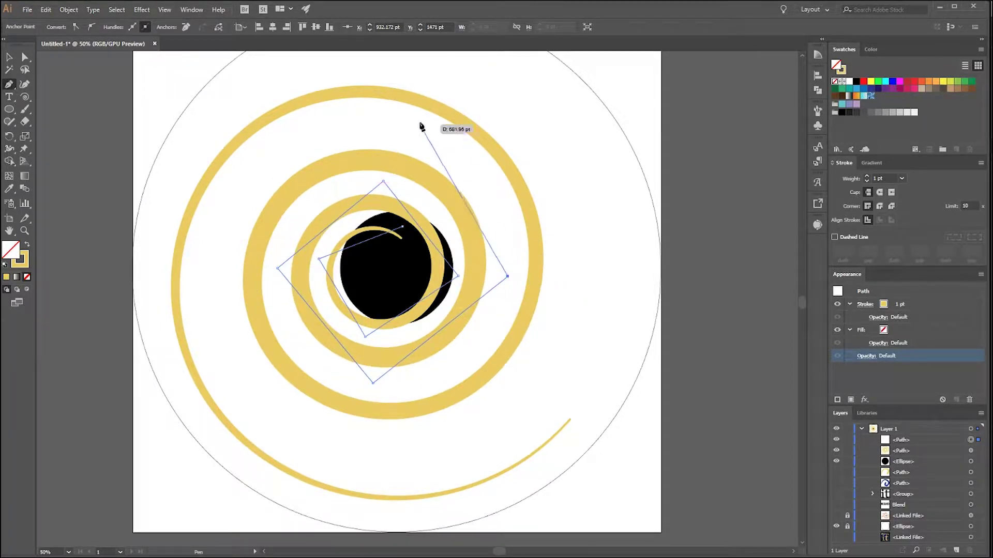
{"action": "left_click", "coordinate": [392, 124]}
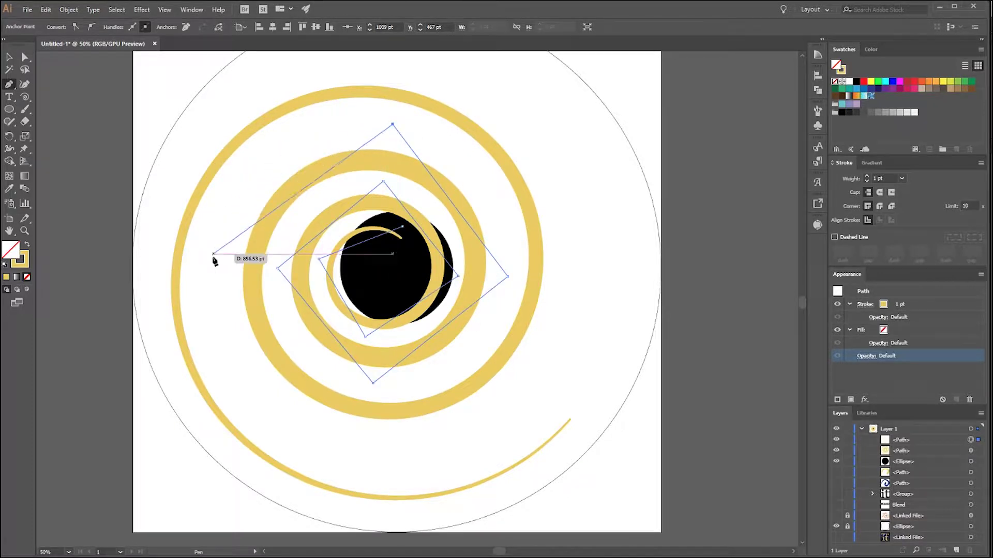
{"action": "left_click", "coordinate": [212, 276]}
{"action": "left_click", "coordinate": [379, 459]}
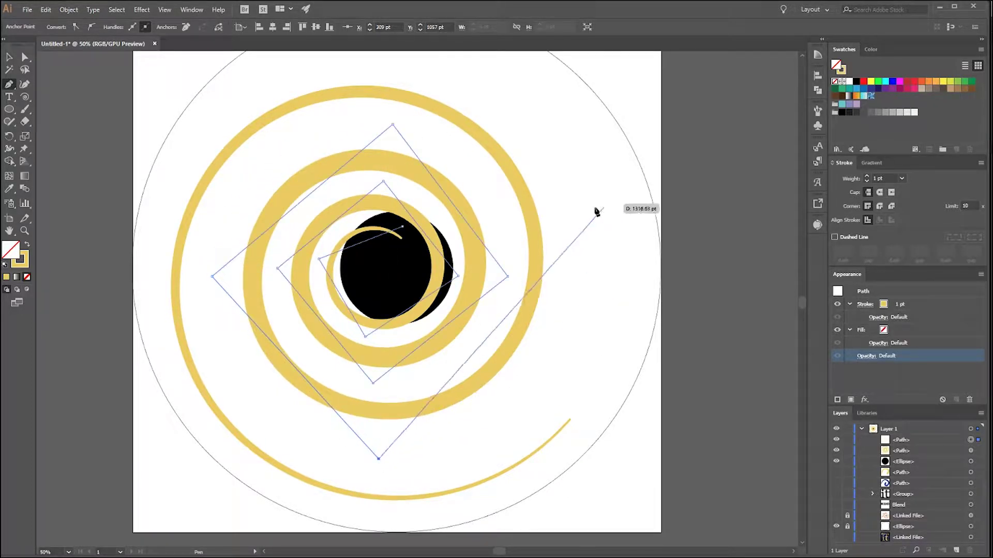
{"action": "left_click", "coordinate": [593, 289]}
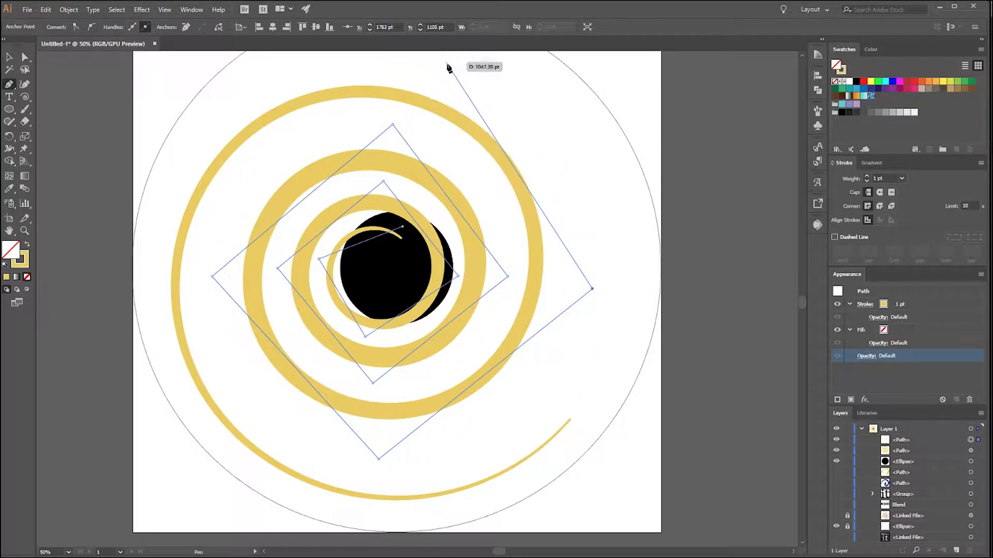
{"action": "scroll", "coordinate": [445, 77], "scroll_direction": "up", "scroll_amount": 3}
{"action": "left_click", "coordinate": [407, 160]}
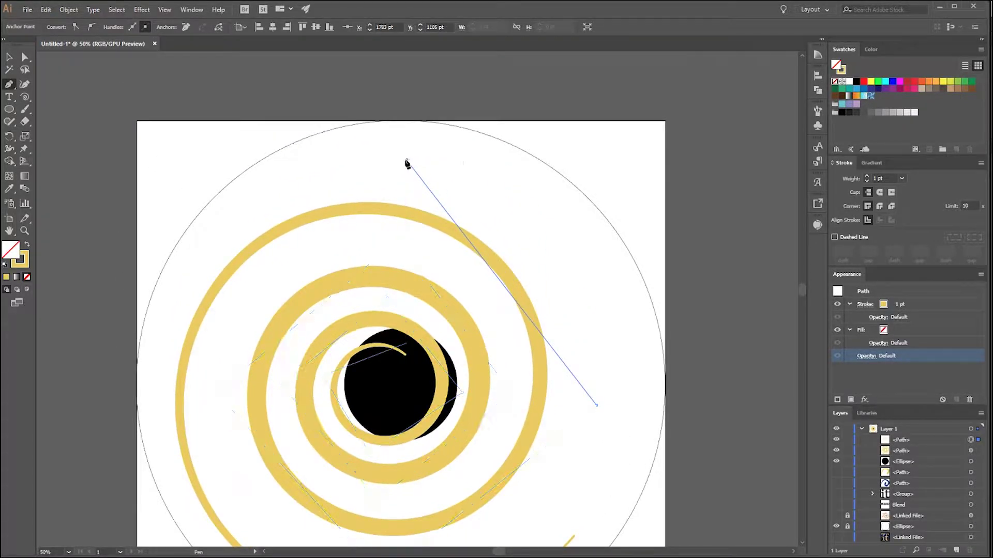
{"action": "scroll", "coordinate": [443, 250], "scroll_direction": "down", "scroll_amount": 1}
{"action": "left_click_drag", "start_coordinate": [444, 249], "coordinate": [430, 215]}
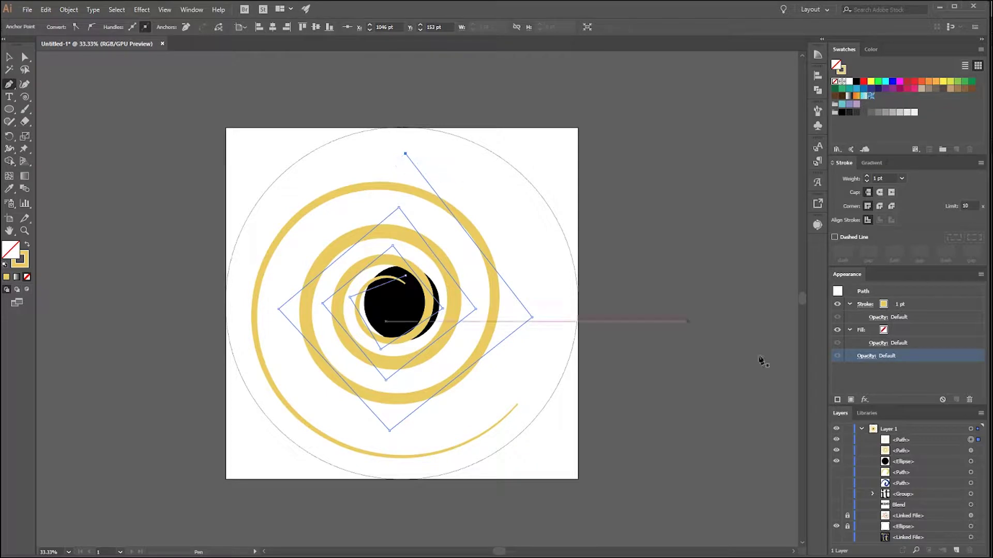
{"action": "key", "text": "Escape"}
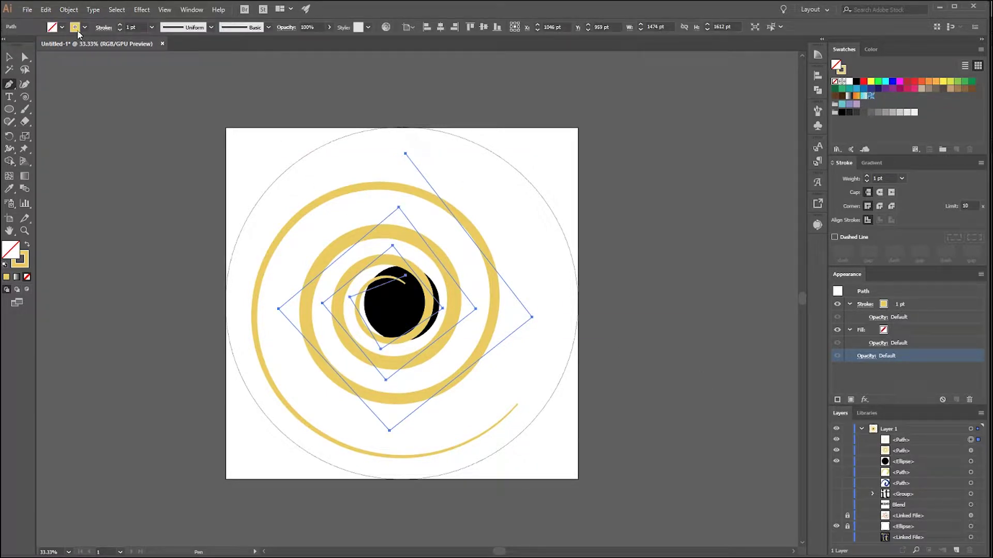
Convert the angular spiral's anchor points to smooth, leaving out its outer end point.
{"action": "left_click", "coordinate": [24, 58]}
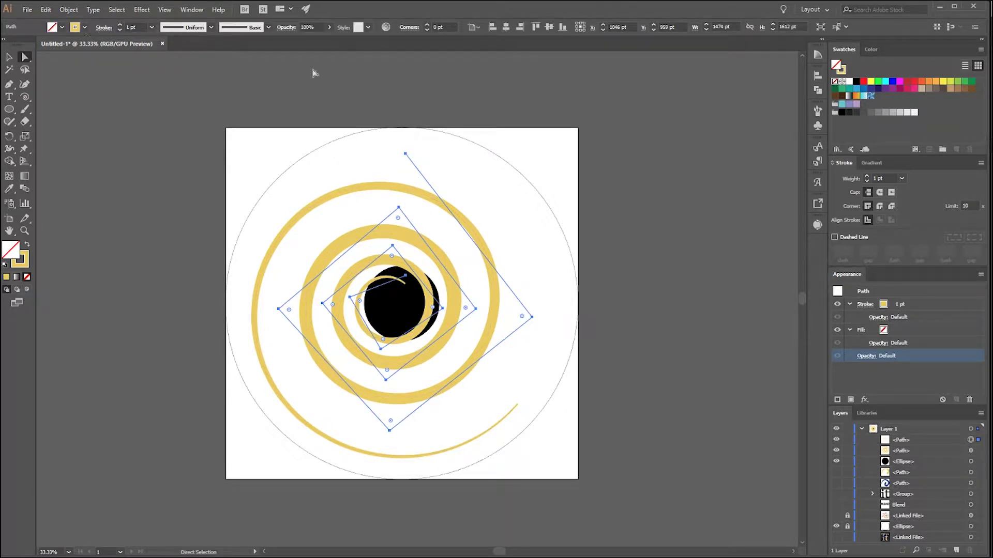
{"action": "left_click", "coordinate": [407, 154]}
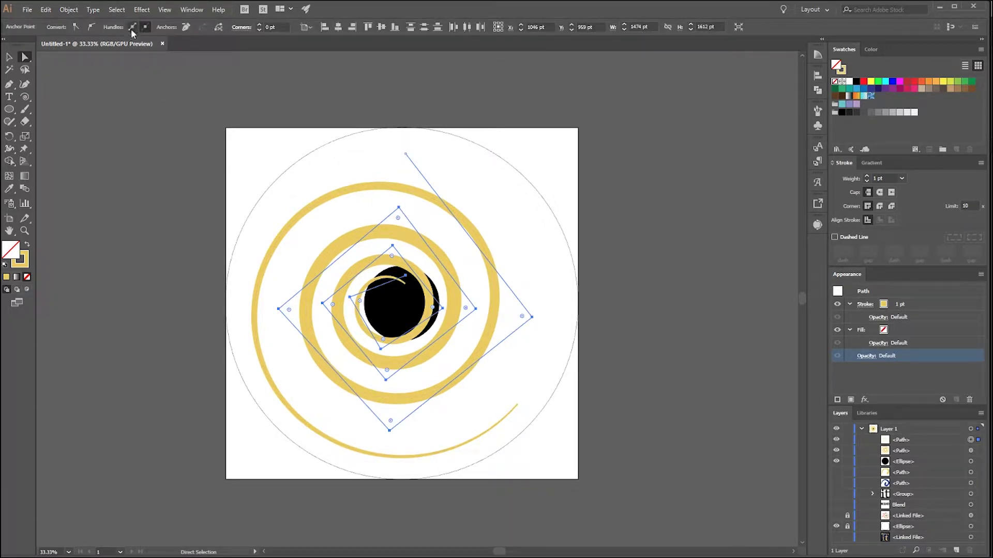
{"action": "left_click", "coordinate": [91, 27]}
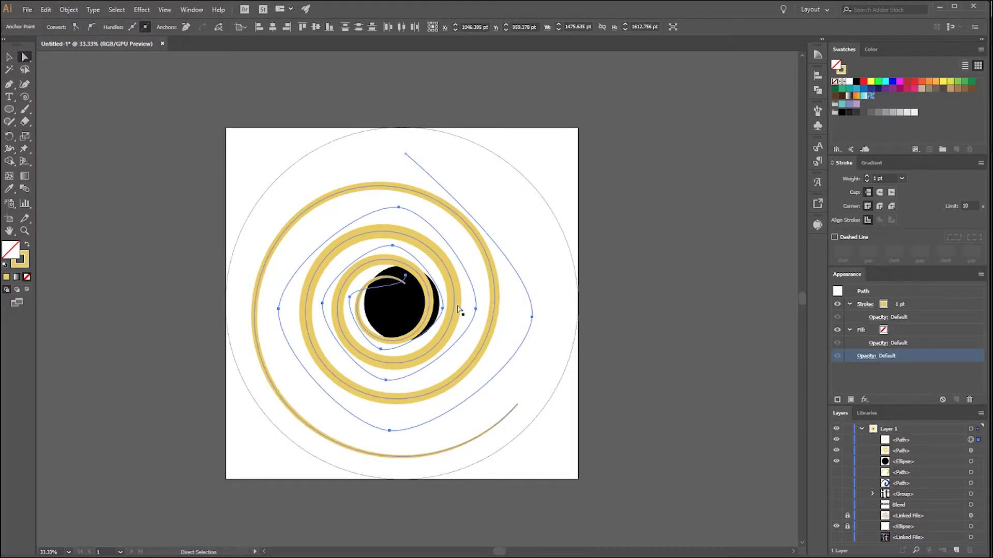
Try to pull a curve handle out of the new spiral's outer end anchor with the Pen tool.
{"action": "scroll", "coordinate": [446, 308], "scroll_direction": "up", "scroll_amount": 1}
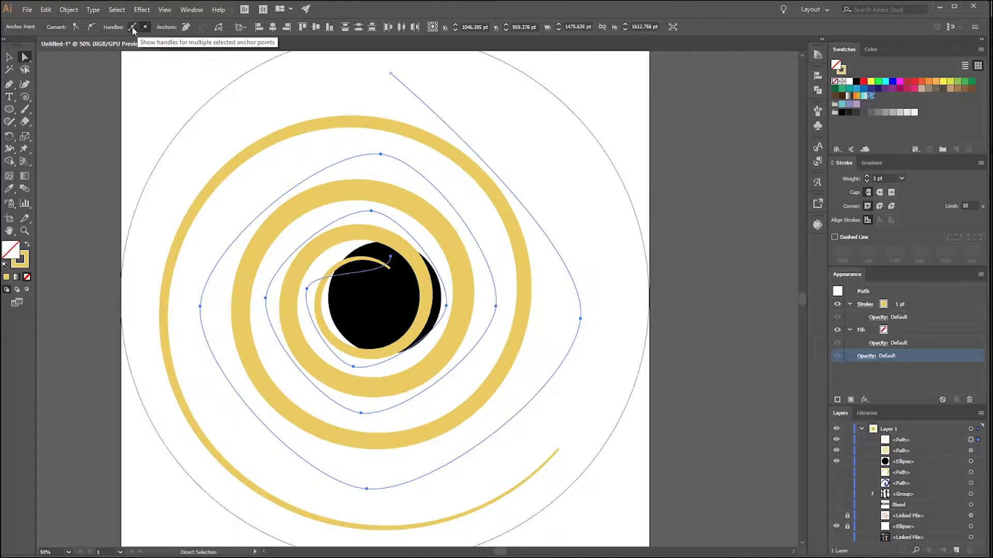
{"action": "scroll", "coordinate": [368, 191], "scroll_direction": "down", "scroll_amount": 1}
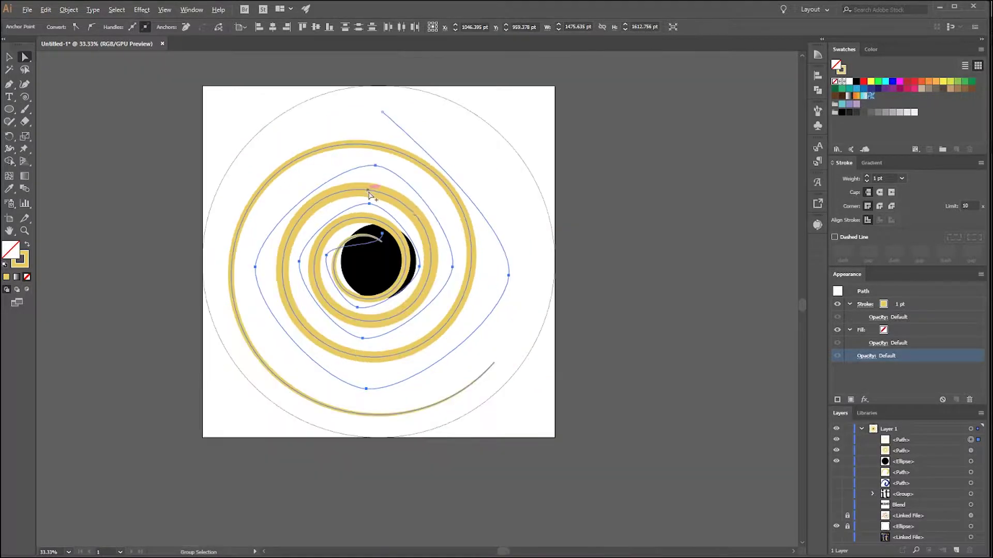
{"action": "left_click_drag", "start_coordinate": [417, 211], "coordinate": [420, 240]}
{"action": "left_click", "coordinate": [386, 142]}
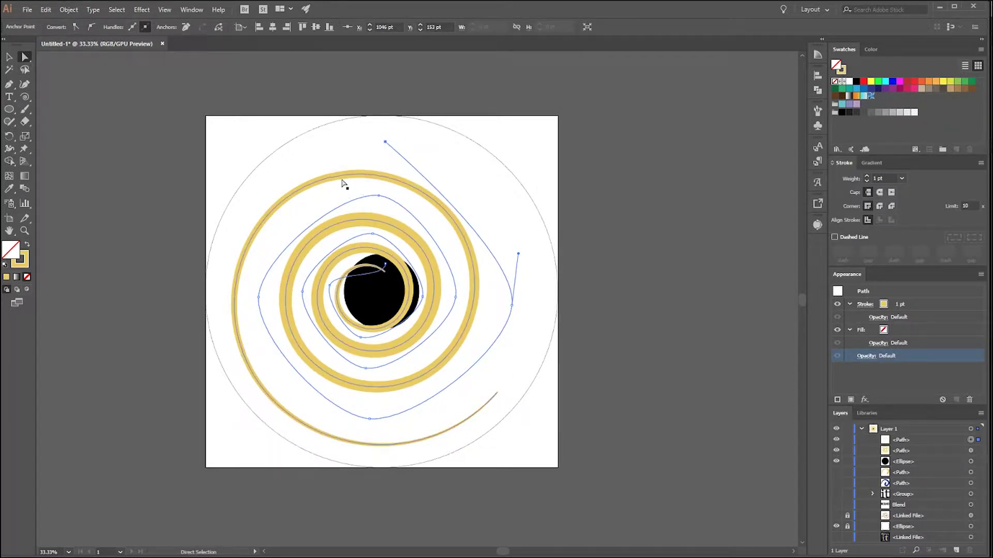
{"action": "key", "text": "p"}
{"action": "mouse_move", "coordinate": [385, 142]}
{"action": "left_mouse_down"}
{"action": "mouse_move", "coordinate": [441, 159]}
{"action": "mouse_move", "coordinate": [375, 147]}
{"action": "left_mouse_up"}
{"action": "key", "text": "ctrl+z"}
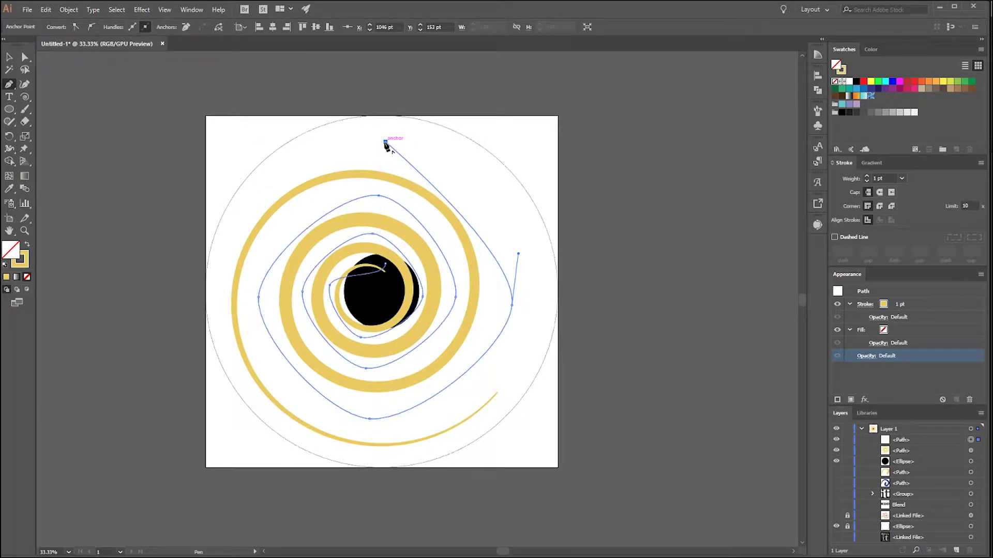
{"action": "left_click_drag", "start_coordinate": [386, 142], "coordinate": [399, 164]}
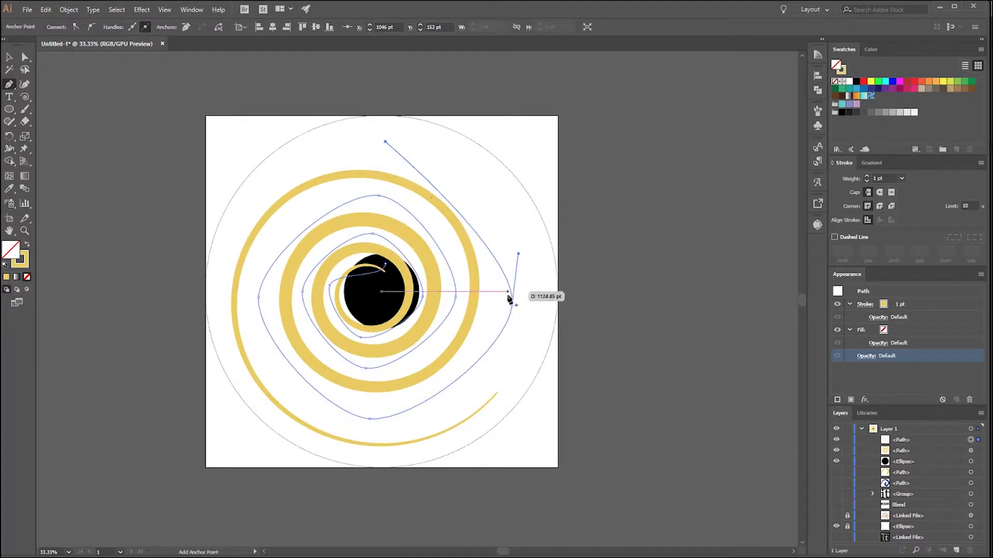
{"action": "left_click", "coordinate": [508, 310]}
{"action": "key", "text": "v"}
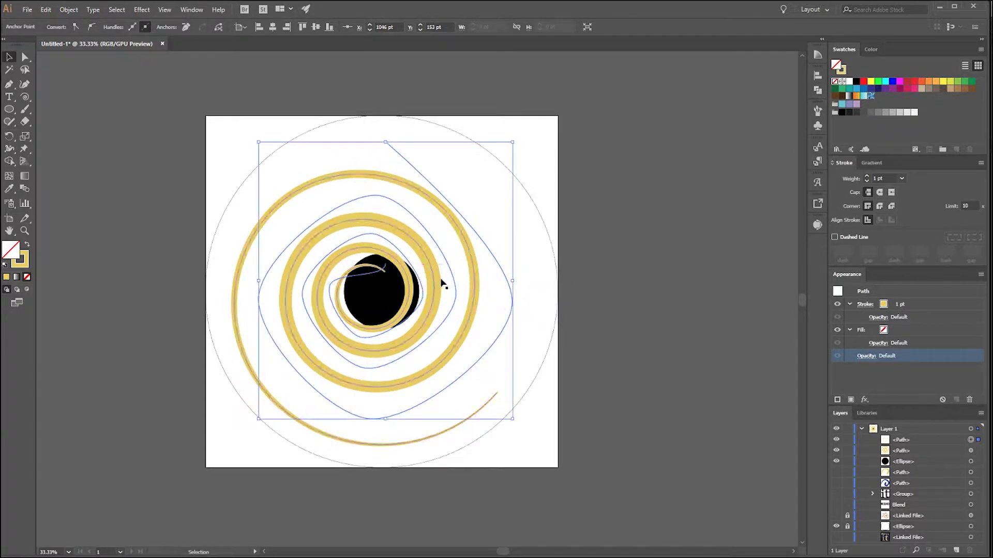
Angle the direction handles of the new spiral's innermost anchor so its first segment arcs over the black circle.
{"action": "scroll", "coordinate": [364, 312], "scroll_direction": "up", "scroll_amount": 1}
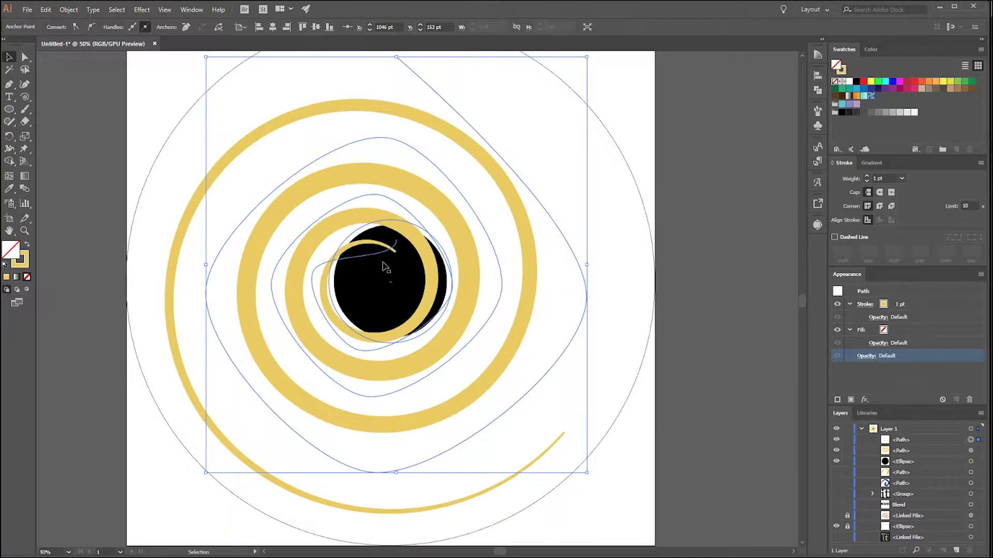
{"action": "key", "text": "a"}
{"action": "left_click", "coordinate": [396, 241]}
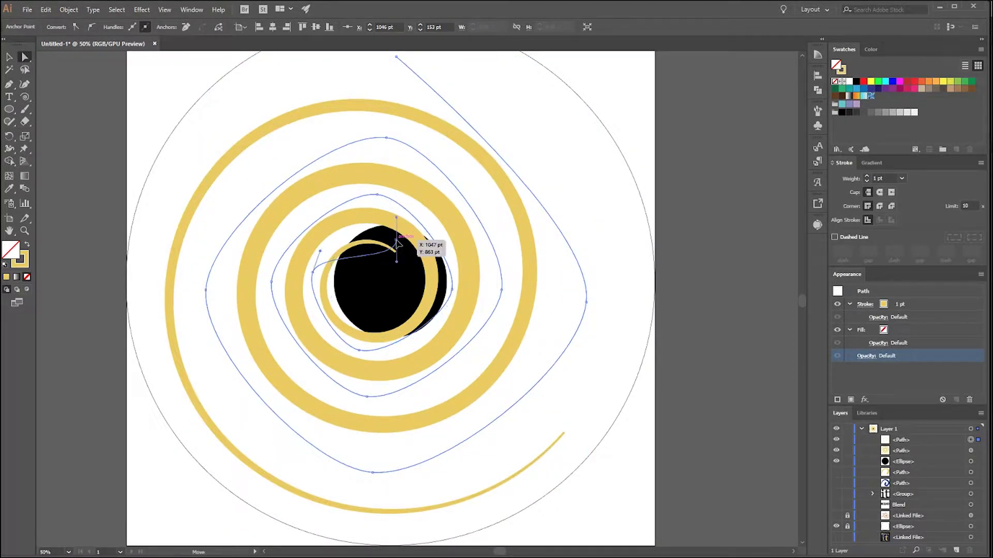
{"action": "left_click_drag", "start_coordinate": [394, 265], "coordinate": [345, 213]}
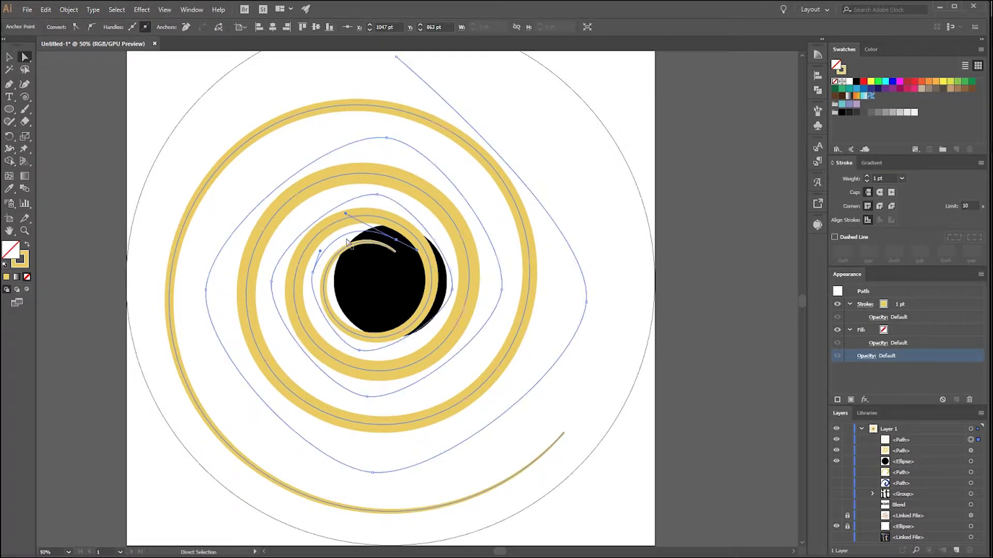
Delete the hand-drawn second spiral path.
{"action": "left_click", "coordinate": [313, 273]}
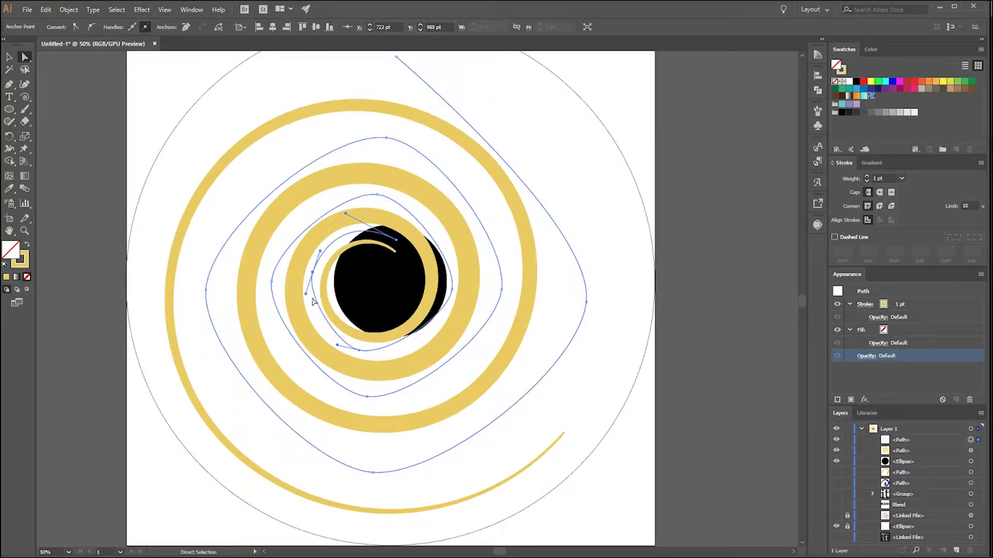
{"action": "key", "text": "ctrl+minus"}
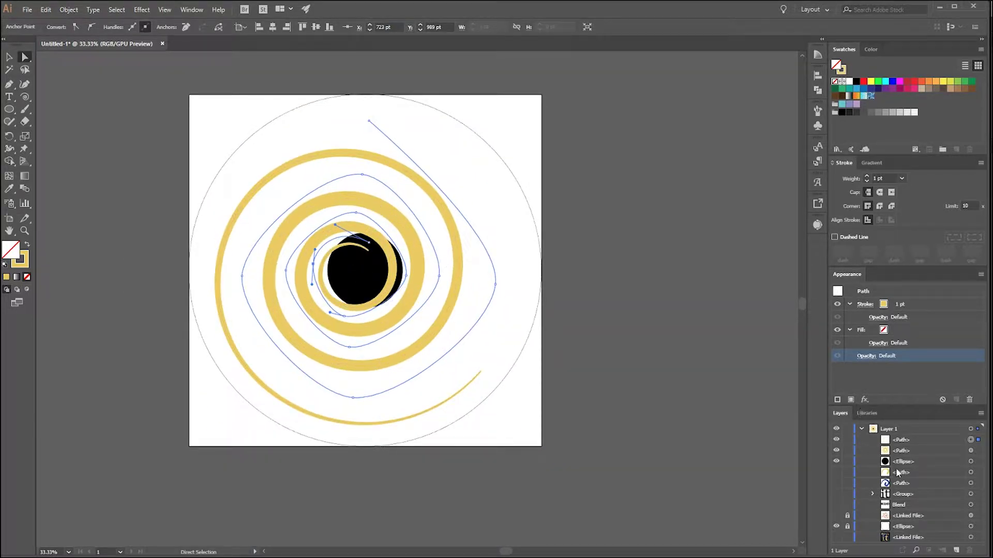
{"action": "left_click", "coordinate": [972, 440]}
{"action": "key", "text": "Delete"}
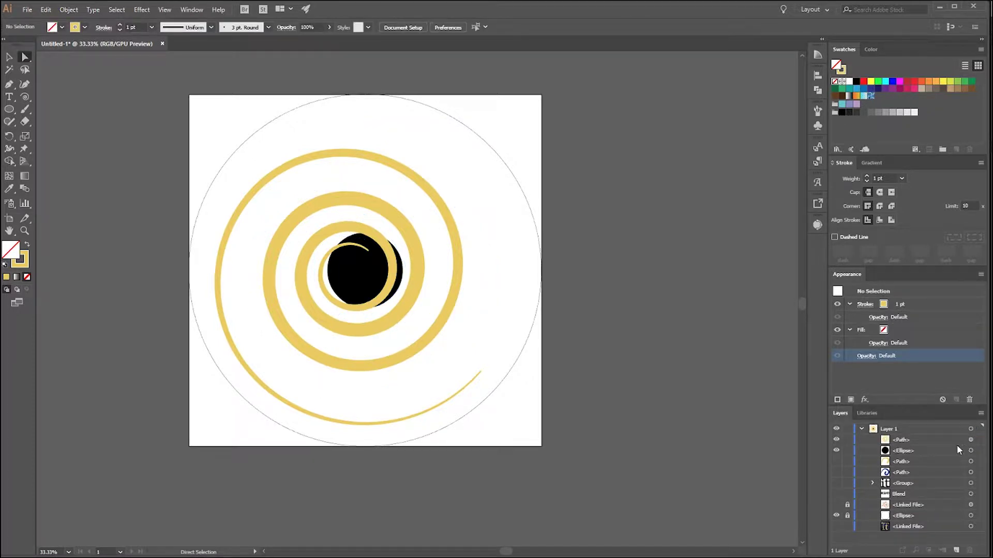
Duplicate the gold tapered spiral in place as a second path above the original.
{"action": "left_click", "coordinate": [971, 440]}
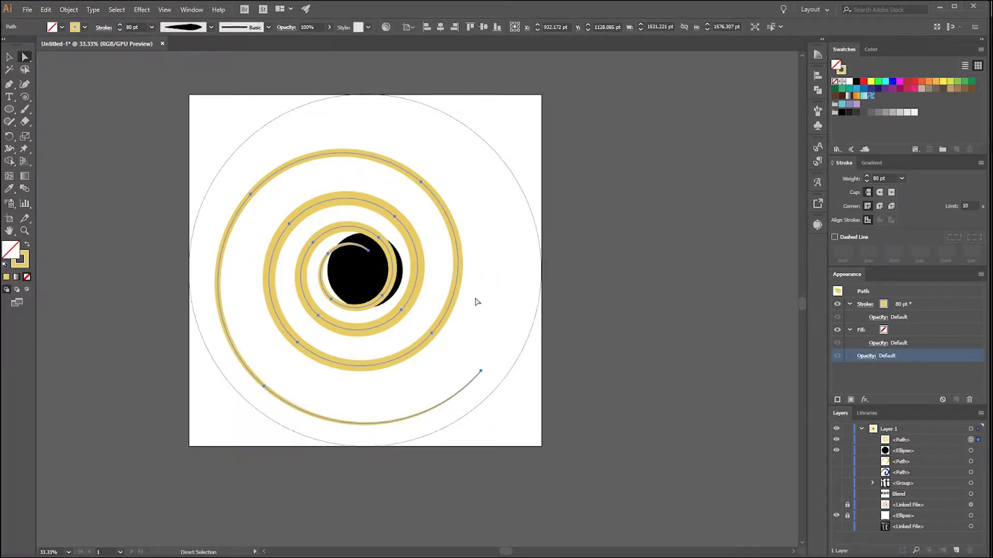
{"action": "key", "text": "ctrl+plus"}
{"action": "key", "text": "v"}
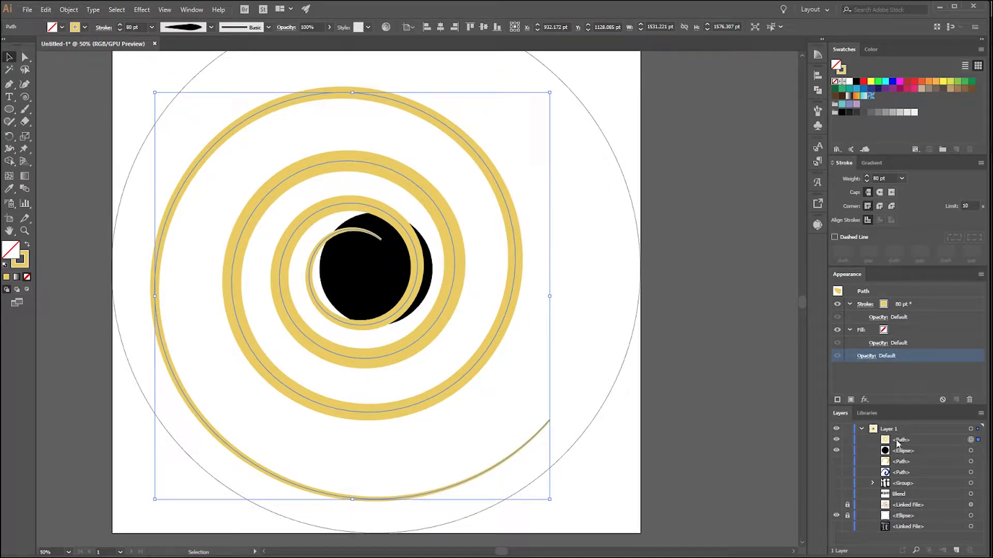
{"action": "left_click_drag", "start_coordinate": [898, 442], "coordinate": [895, 434]}
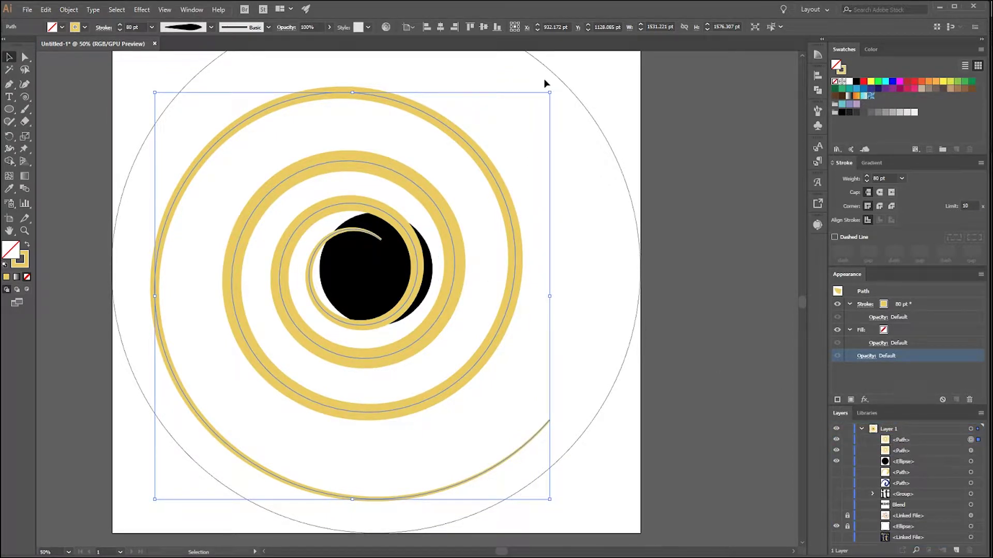
{"action": "left_click_drag", "start_coordinate": [555, 91], "coordinate": [327, 116]}
{"action": "left_click_drag", "start_coordinate": [390, 372], "coordinate": [337, 151]}
{"action": "key", "text": "ctrl+z"}
{"action": "left_click_drag", "start_coordinate": [438, 266], "coordinate": [476, 267]}
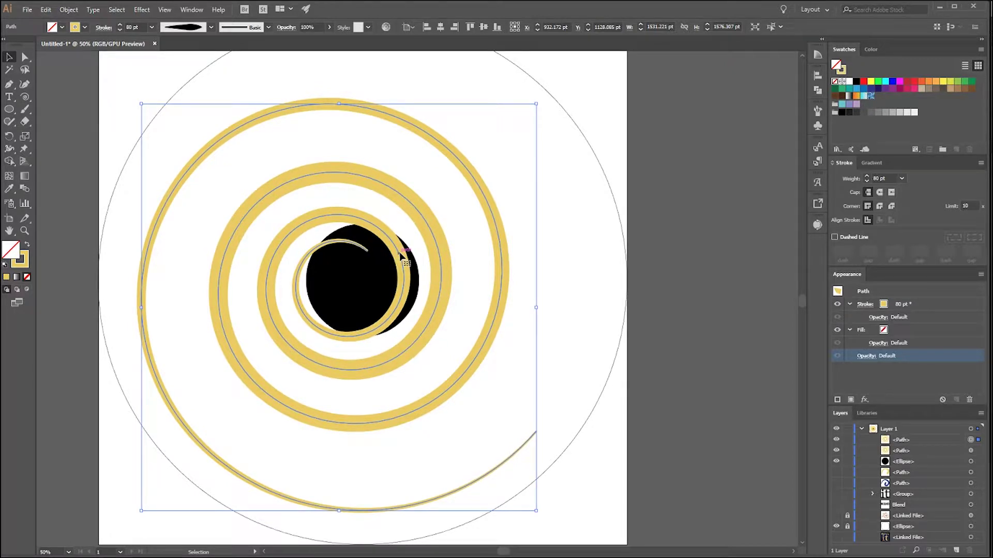
{"action": "left_click_drag", "start_coordinate": [403, 254], "coordinate": [399, 252]}
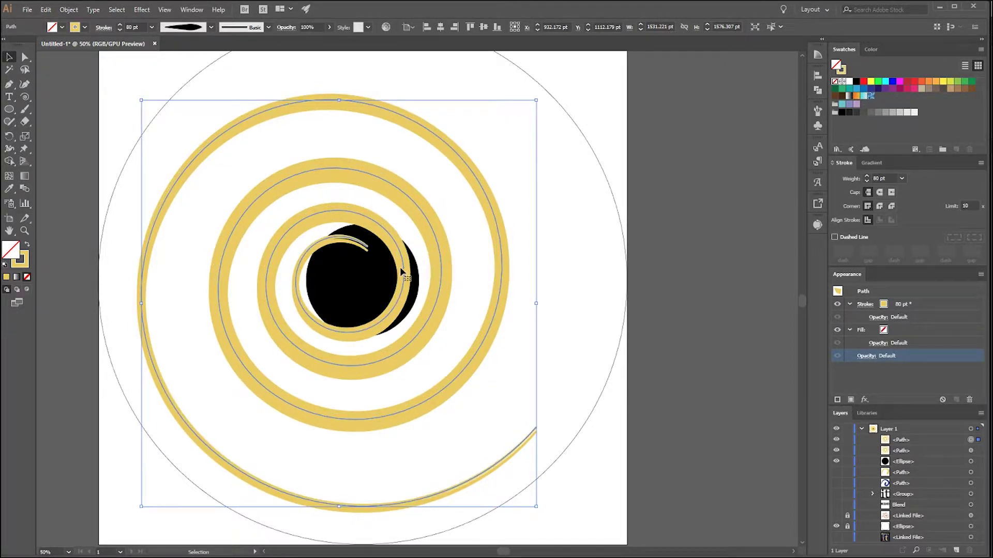
Enlarge the duplicate spiral proportionally to about 1863 by 1918 pt and move it back around the black circle.
{"action": "scroll", "coordinate": [399, 269], "scroll_direction": "down", "scroll_amount": 1}
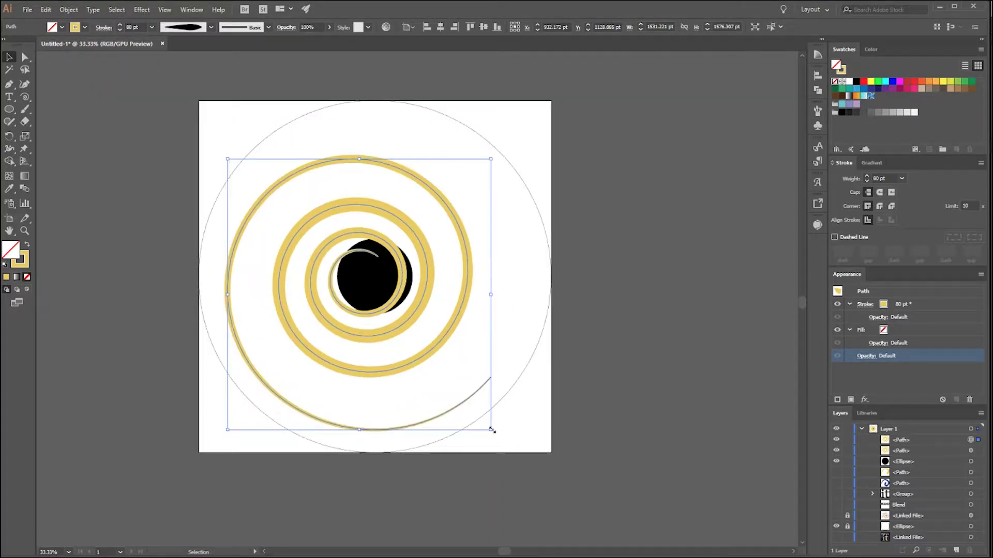
{"action": "left_click_drag", "start_coordinate": [492, 429], "coordinate": [517, 457]}
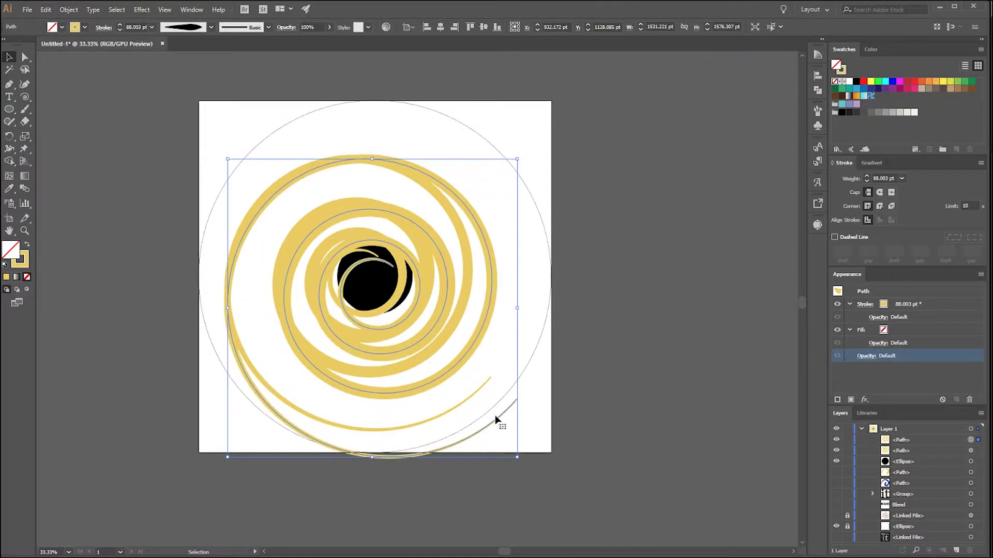
{"action": "left_click_drag", "start_coordinate": [398, 328], "coordinate": [383, 314]}
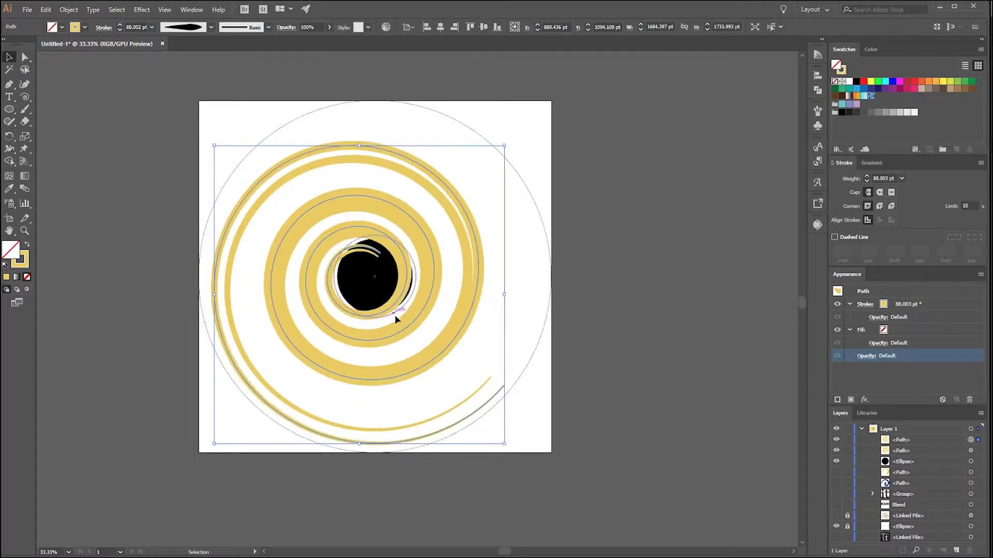
{"action": "mouse_move", "coordinate": [505, 444]}
{"action": "left_mouse_down"}
{"action": "mouse_move", "coordinate": [523, 451]}
{"action": "mouse_move", "coordinate": [534, 475]}
{"action": "left_mouse_up"}
{"action": "left_click_drag", "start_coordinate": [400, 333], "coordinate": [384, 322]}
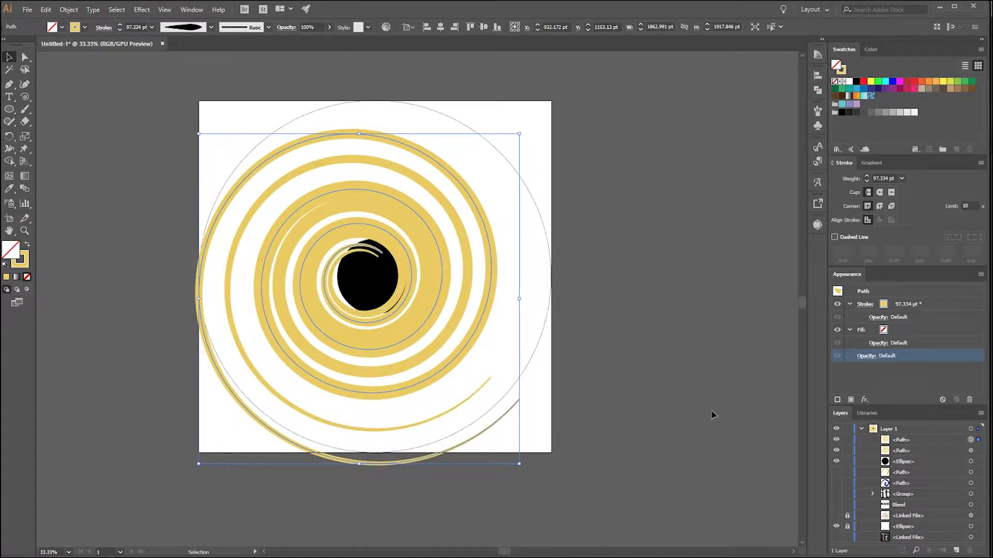
Show the hidden blue swirl path and sample its blue onto the enlarged spiral with the Eyedropper.
{"action": "left_click", "coordinate": [837, 483]}
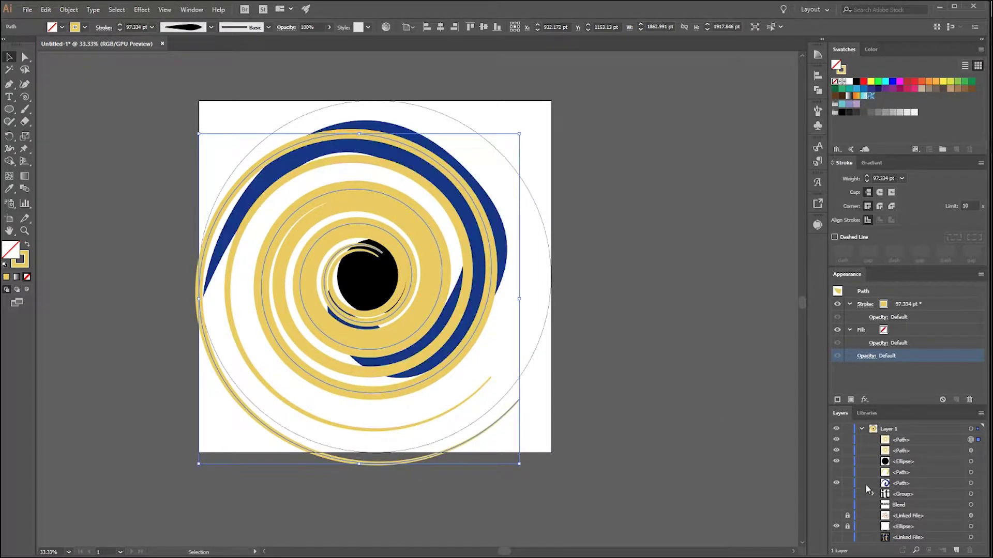
{"action": "left_click", "coordinate": [8, 188]}
{"action": "left_click", "coordinate": [233, 209]}
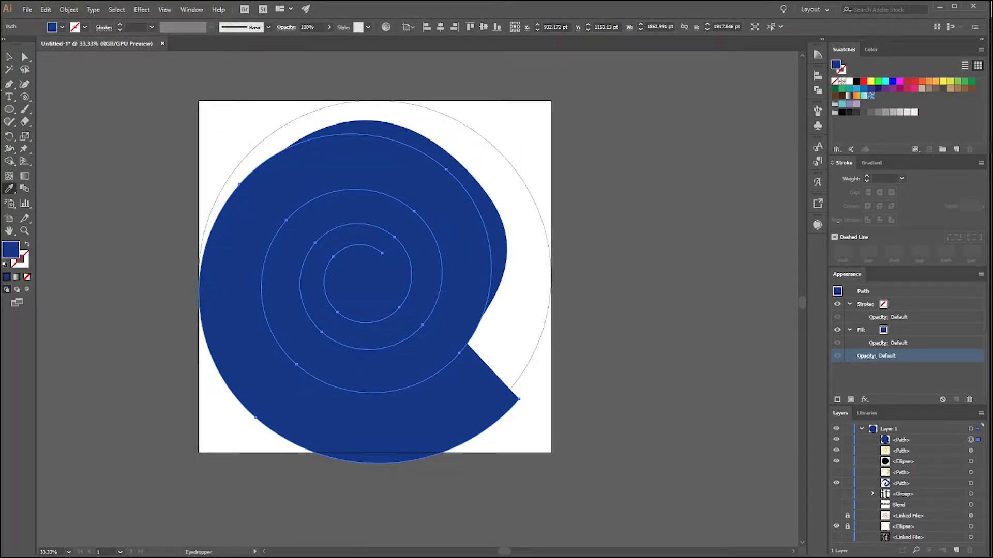
Transfer the spiral's blue to its stroke with no fill, and hide the blue swirl path again.
{"action": "left_click", "coordinate": [11, 59]}
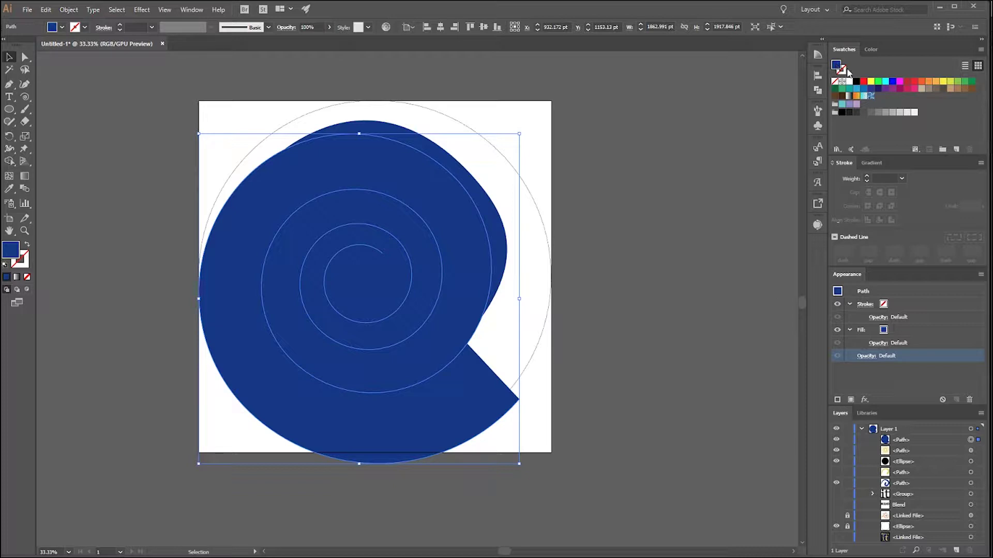
{"action": "left_click_drag", "start_coordinate": [836, 66], "coordinate": [842, 71]}
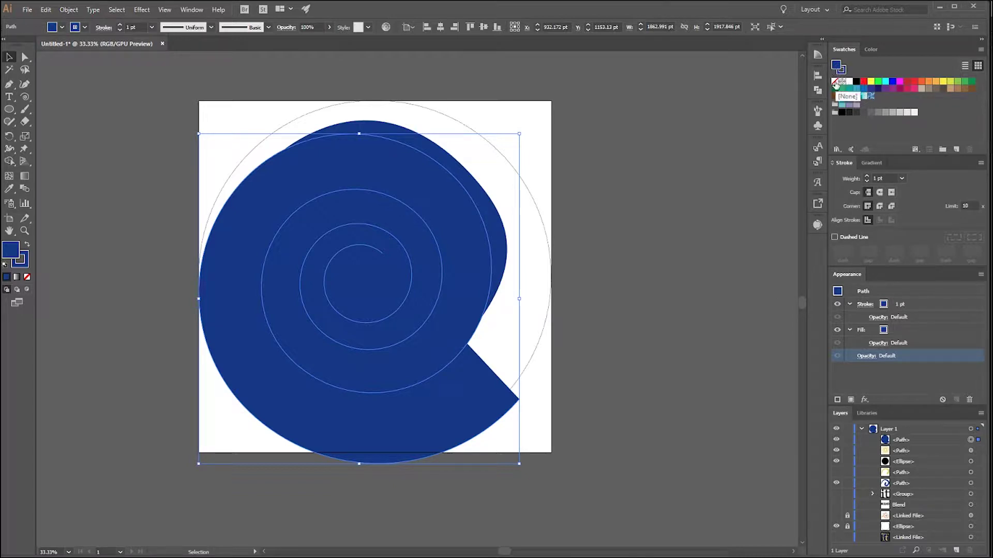
{"action": "left_click", "coordinate": [836, 81]}
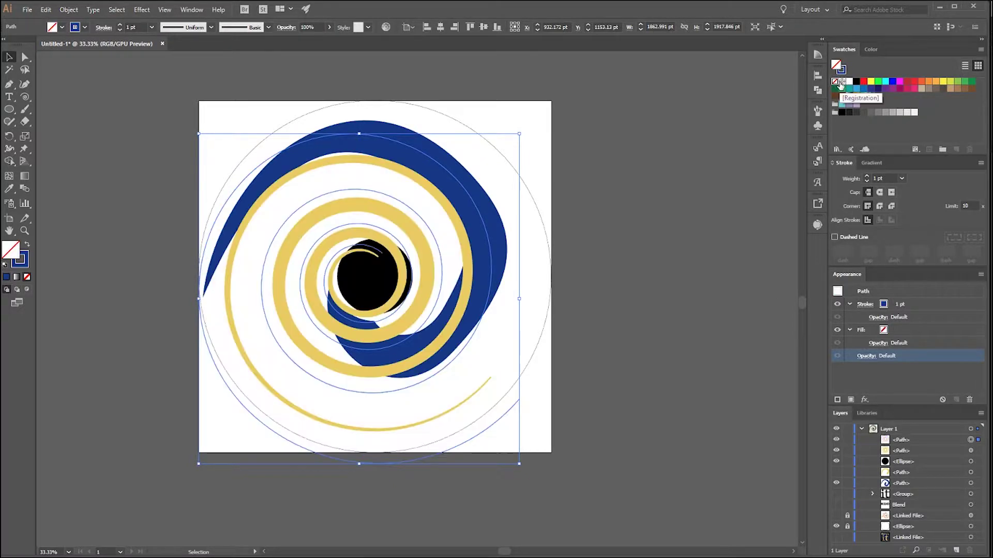
{"action": "left_click", "coordinate": [837, 484]}
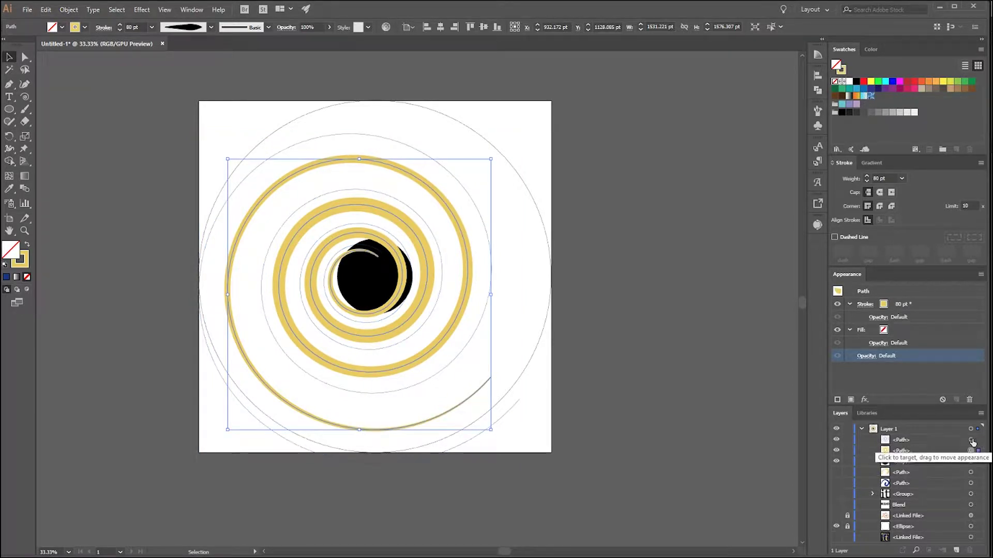
Give the blue spiral an 80 pt stroke with a width profile that tapers toward both ends.
{"action": "left_click", "coordinate": [900, 178]}
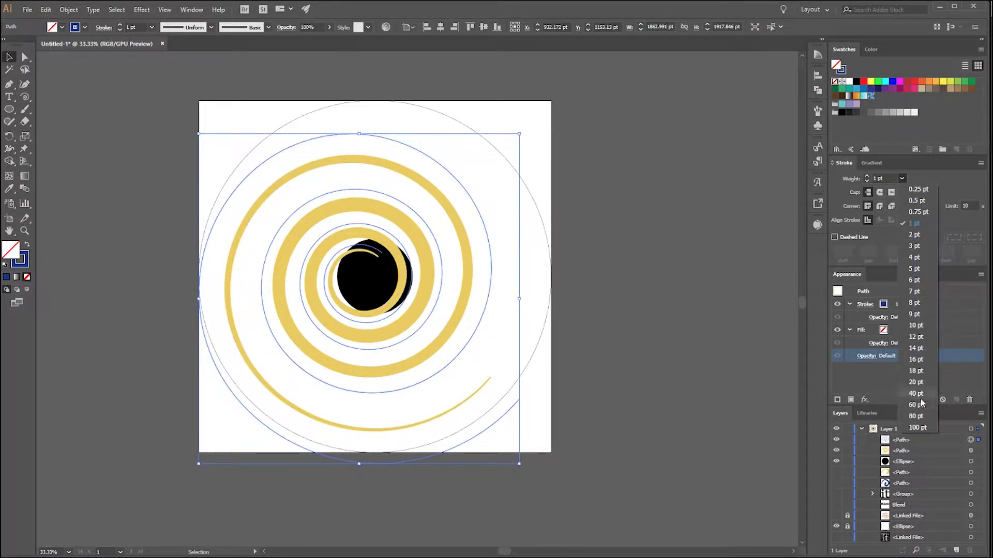
{"action": "left_click", "coordinate": [916, 416]}
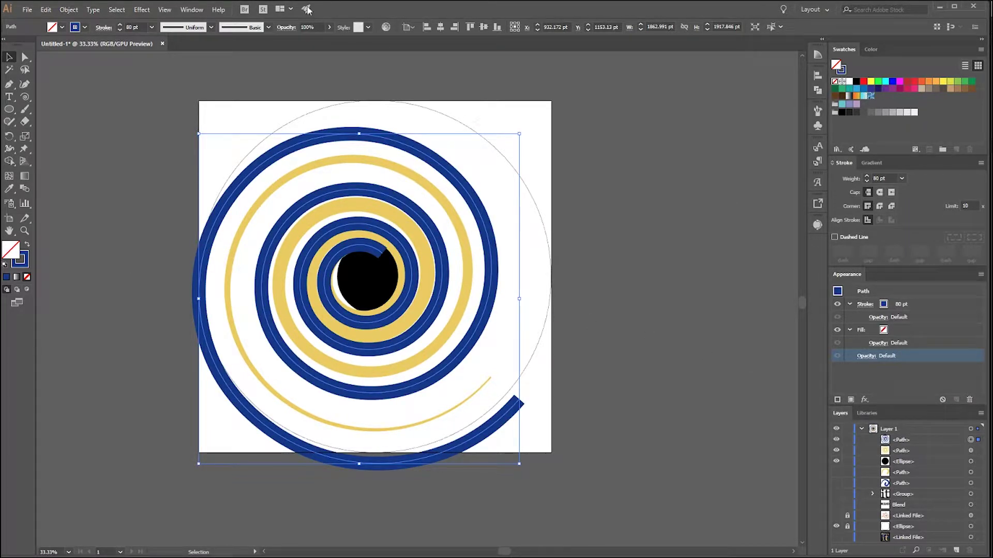
{"action": "left_click", "coordinate": [207, 29]}
{"action": "left_click", "coordinate": [185, 130]}
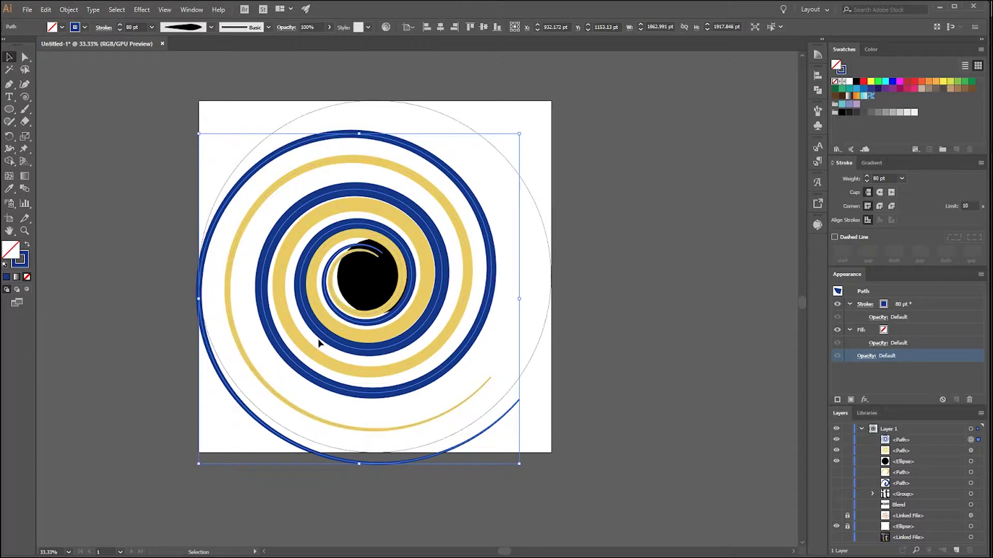
Delete the outermost segment of the blue spiral so it ends at the lower-left anchor.
{"action": "scroll", "coordinate": [381, 314], "scroll_direction": "up", "scroll_amount": 1}
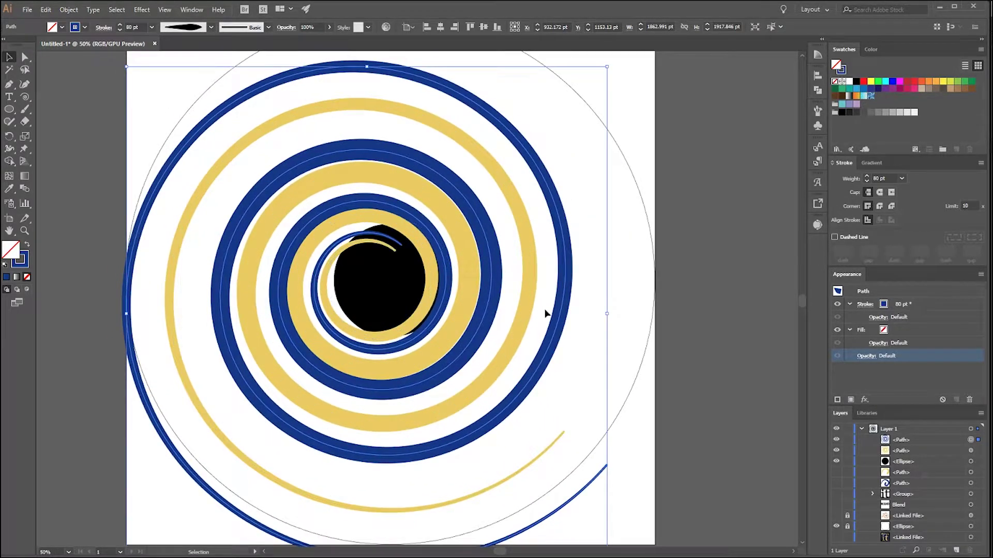
{"action": "scroll", "coordinate": [543, 311], "scroll_direction": "down", "scroll_amount": 1}
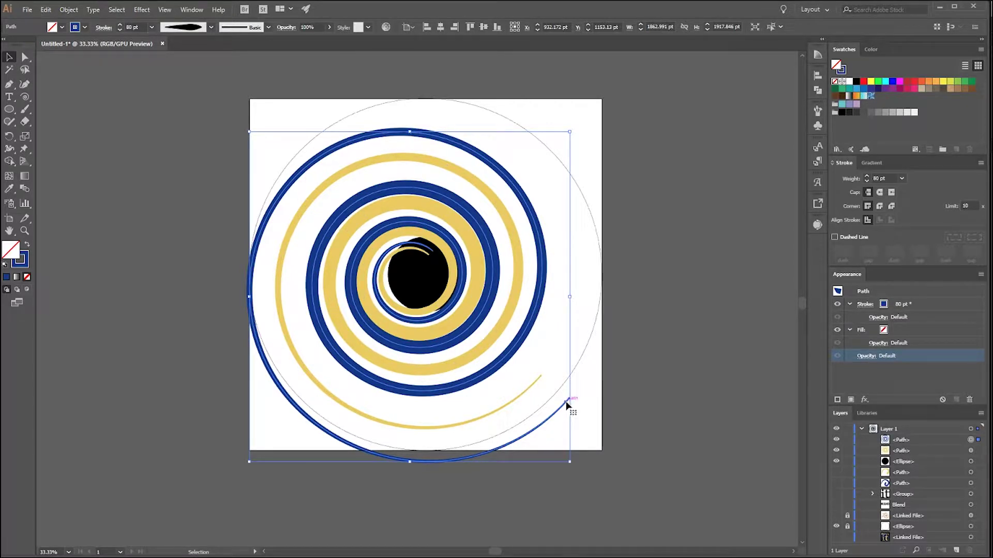
{"action": "key", "text": "a"}
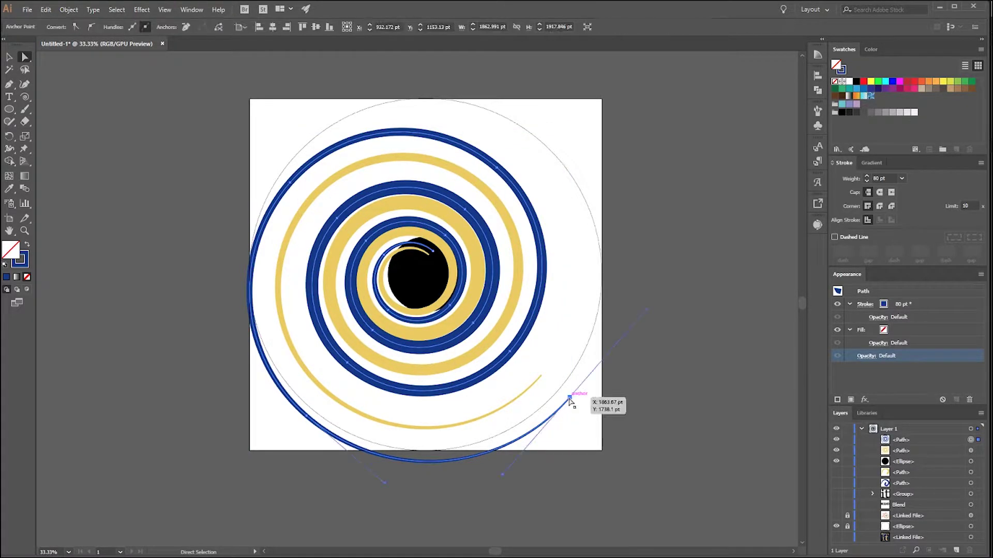
{"action": "left_click", "coordinate": [559, 413]}
{"action": "key", "text": "Delete"}
{"action": "left_click", "coordinate": [306, 417]}
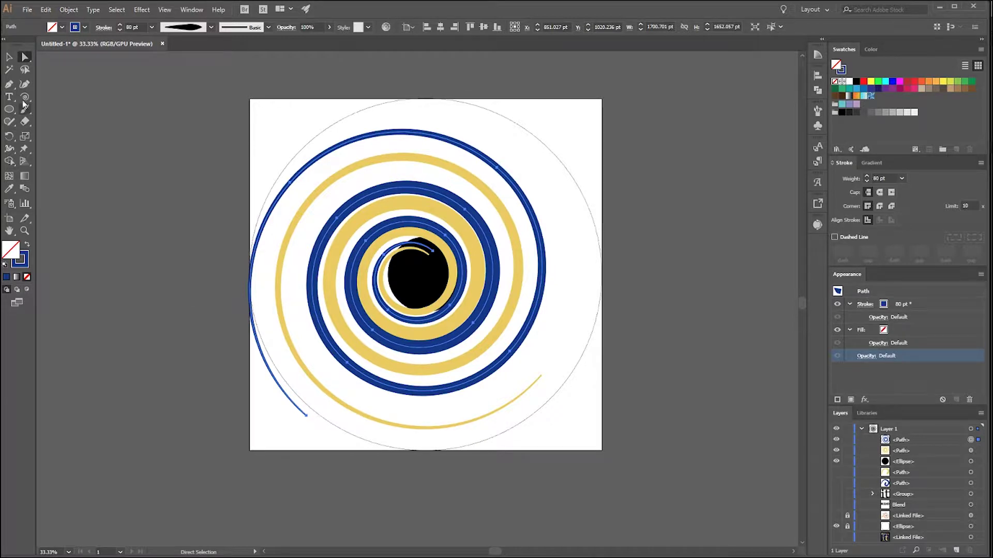
Scale the shortened blue spiral to about 1727 by 1678 pt and fine-tune its position around the gold spiral.
{"action": "left_click", "coordinate": [10, 60]}
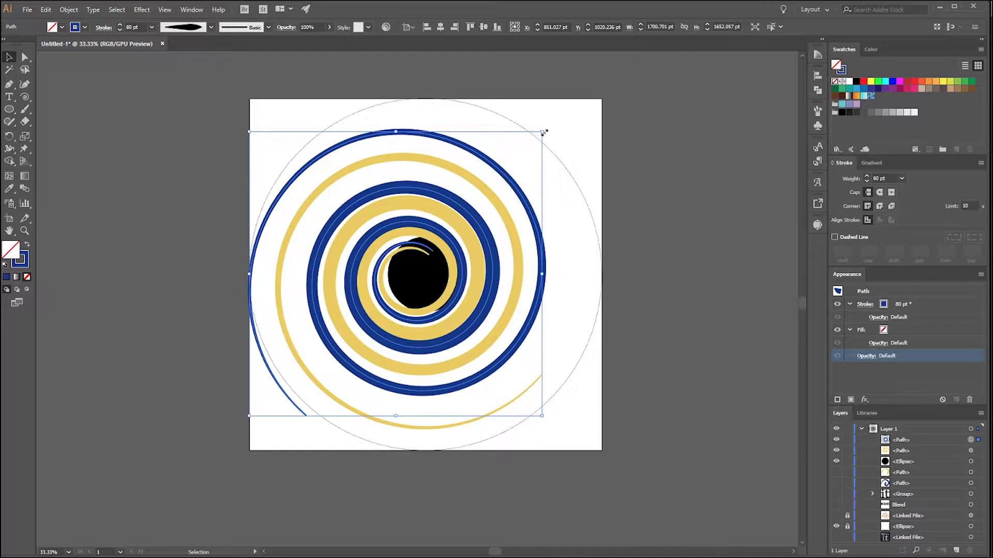
{"action": "left_click_drag", "start_coordinate": [543, 133], "coordinate": [547, 127]}
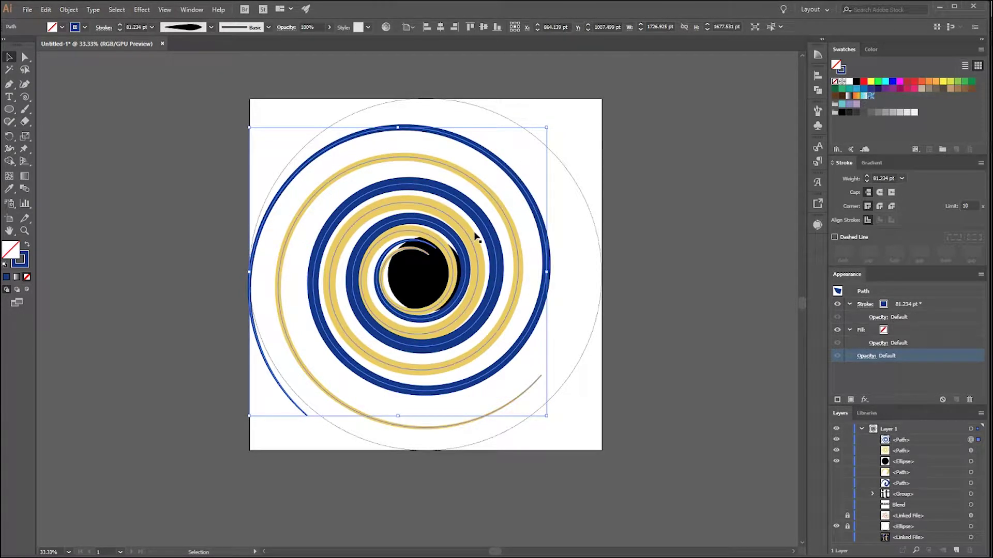
{"action": "key", "text": "Left"}
{"action": "key", "text": "Left"}
{"action": "key", "text": "Left"}
{"action": "key", "text": "Left"}
{"action": "key", "text": "Left"}
{"action": "key", "text": "Down"}
{"action": "key", "text": "Down"}
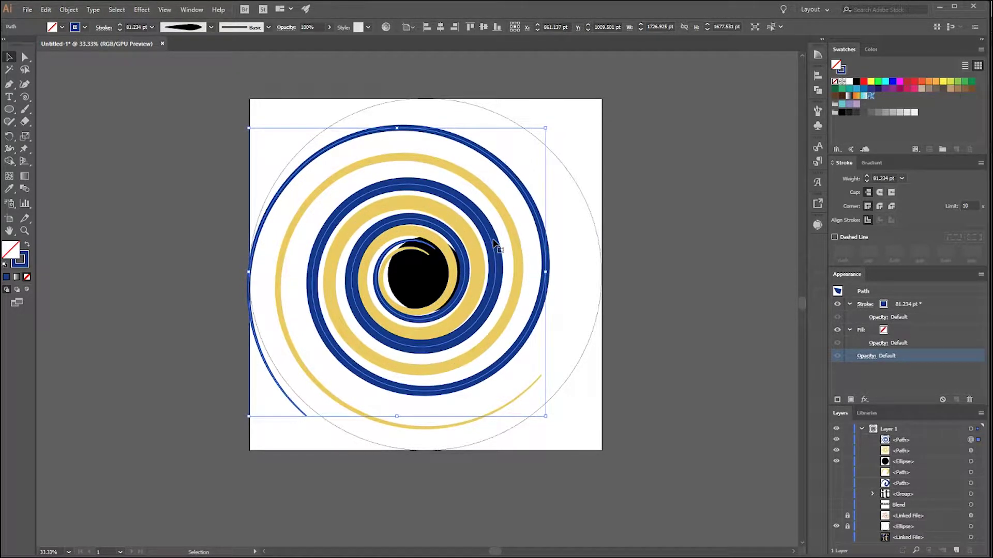
{"action": "key", "text": "shift+Left"}
{"action": "left_click_drag", "start_coordinate": [494, 243], "coordinate": [493, 239]}
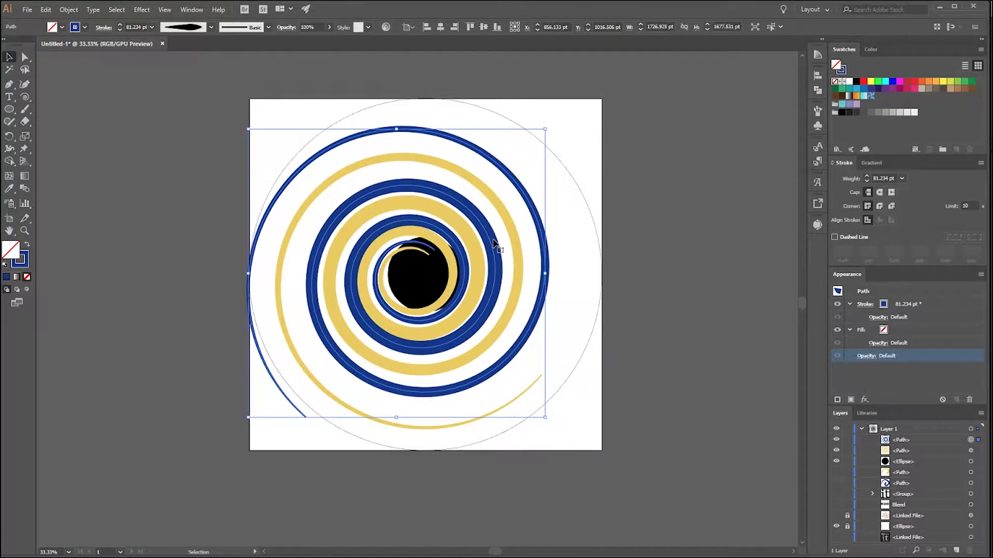
{"action": "left_click", "coordinate": [769, 480]}
Shift the blue and gold spirals together to about X 946, Y 1022 pt so they wrap the black circle.
{"action": "scroll", "coordinate": [528, 375], "scroll_direction": "up", "scroll_amount": 1}
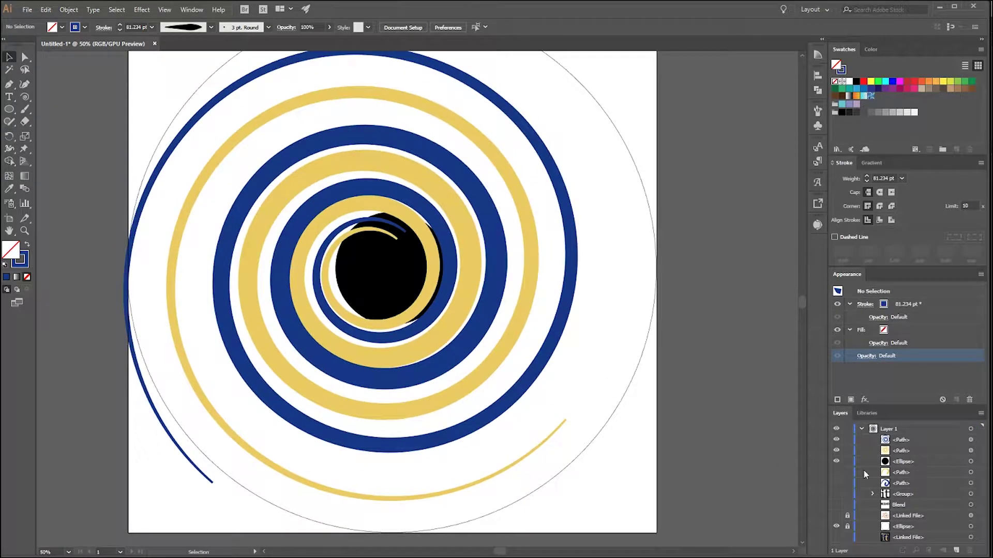
{"action": "left_click", "coordinate": [971, 440]}
{"action": "left_click", "coordinate": [971, 450], "text": "shift"}
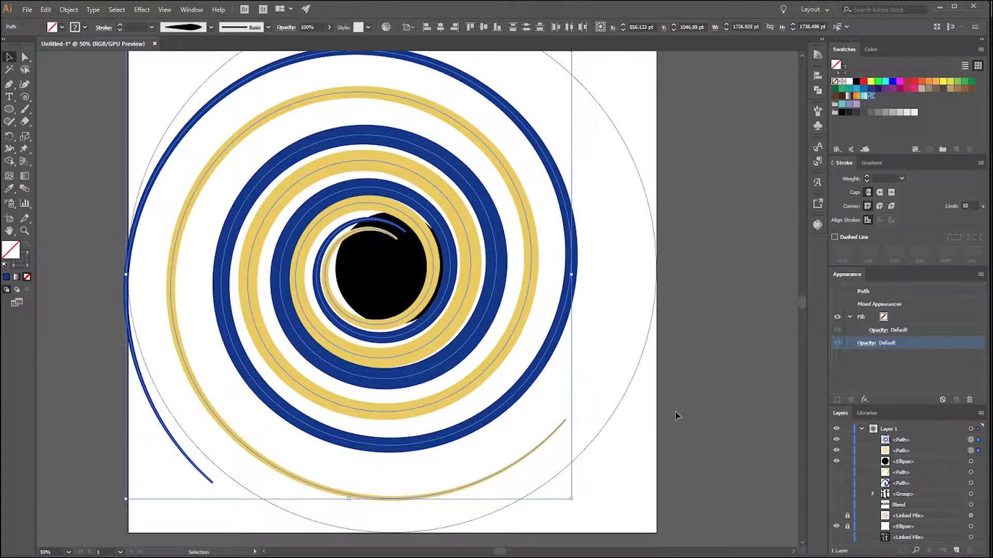
{"action": "key", "text": "shift+Right"}
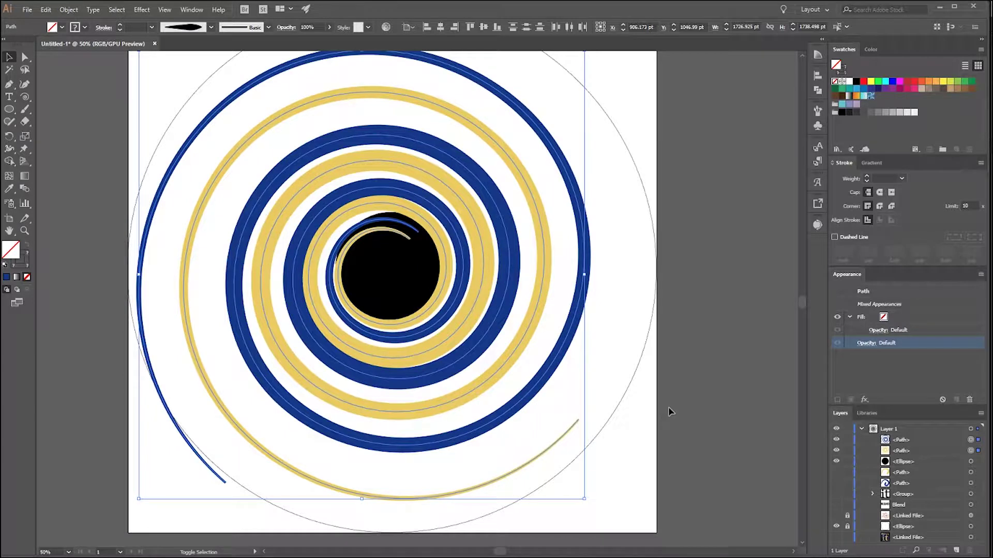
{"action": "key", "text": "shift+Right"}
{"action": "key", "text": "shift+Up"}
{"action": "key", "text": "shift+Right"}
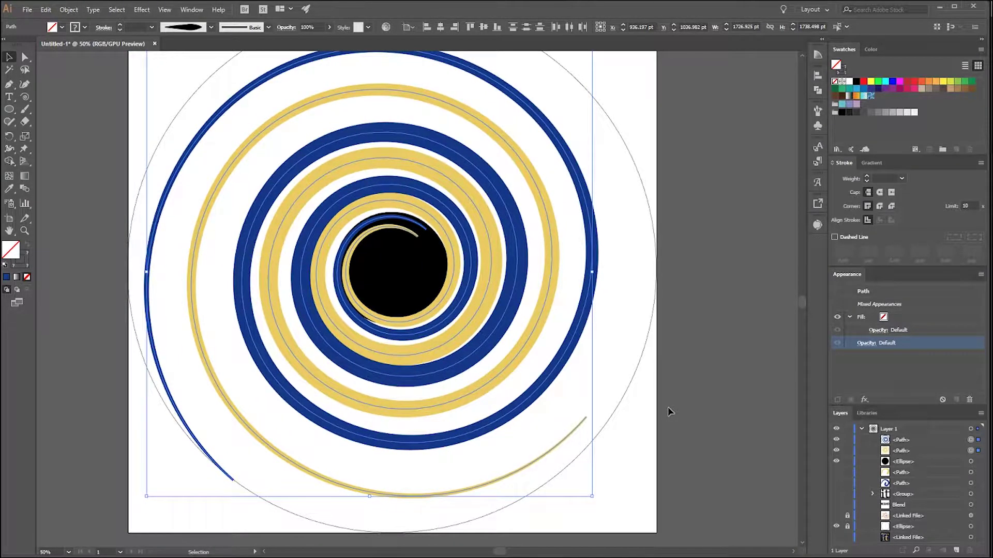
{"action": "key", "text": "ctrl+minus"}
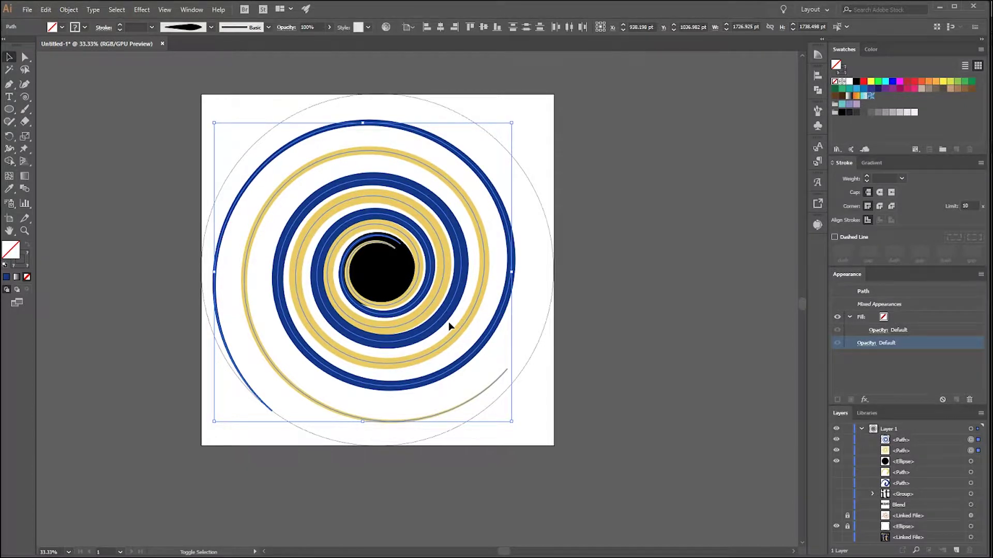
{"action": "key", "text": "shift+Right"}
{"action": "key", "text": "Up"}
{"action": "key", "text": "Up"}
{"action": "key", "text": "Up"}
{"action": "key", "text": "Up"}
{"action": "key", "text": "Up"}
{"action": "key", "text": "Left"}
{"action": "key", "text": "Left"}
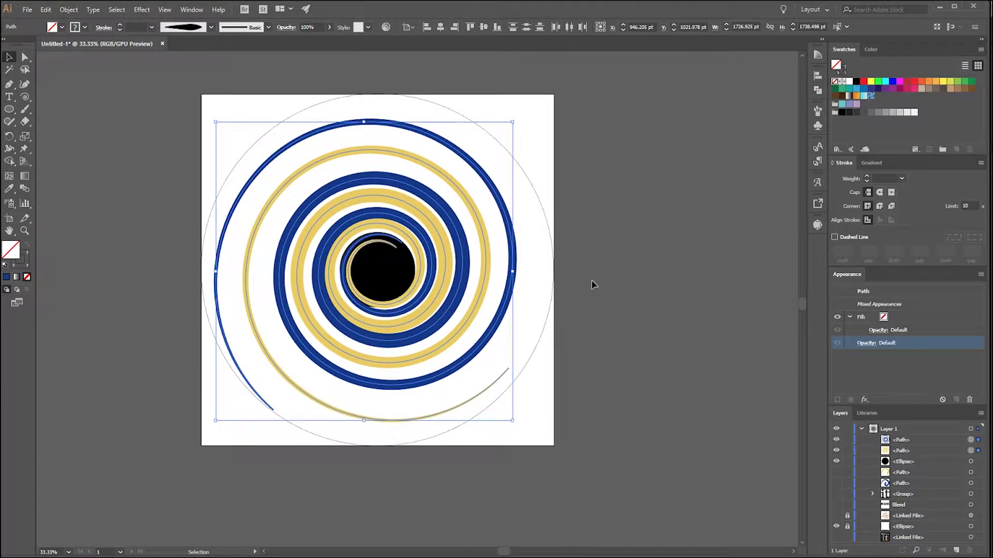
Nudge the blue and gold spirals together slightly right and up to about X 949, Y 1029 pt.
{"action": "key", "text": "Right"}
{"action": "key", "text": "Right"}
{"action": "key", "text": "Right"}
{"action": "key", "text": "Up"}
{"action": "key", "text": "Up"}
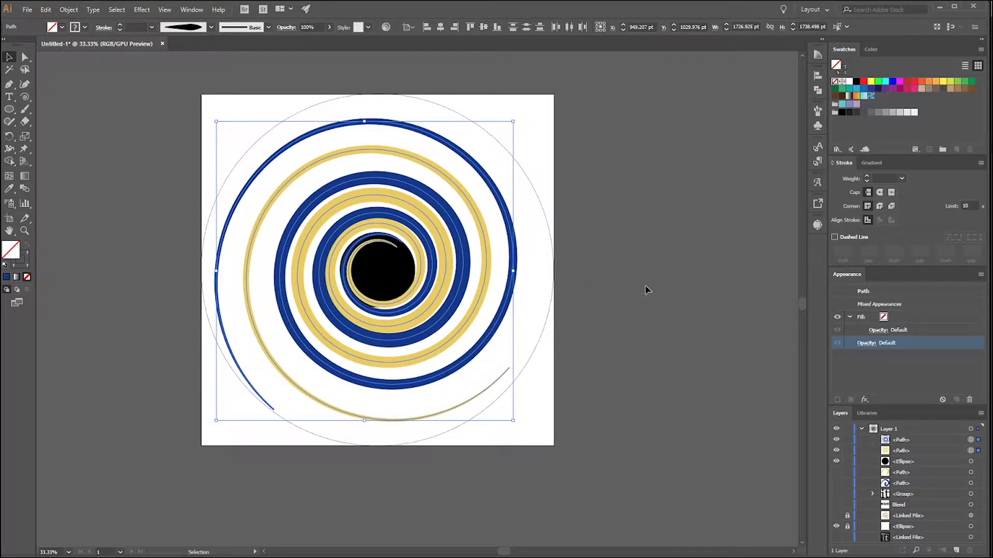
{"action": "key", "text": "Up"}
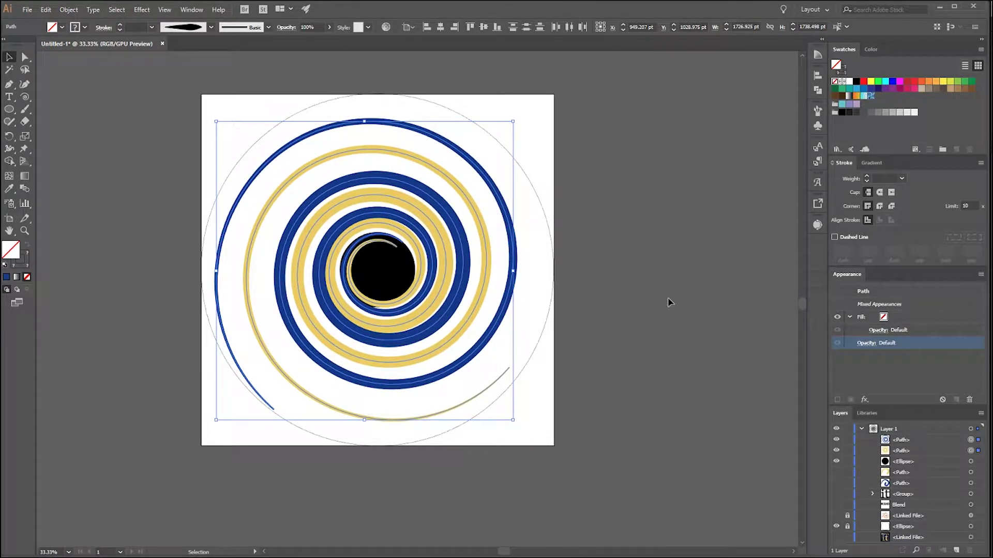
{"action": "left_click", "coordinate": [660, 304]}
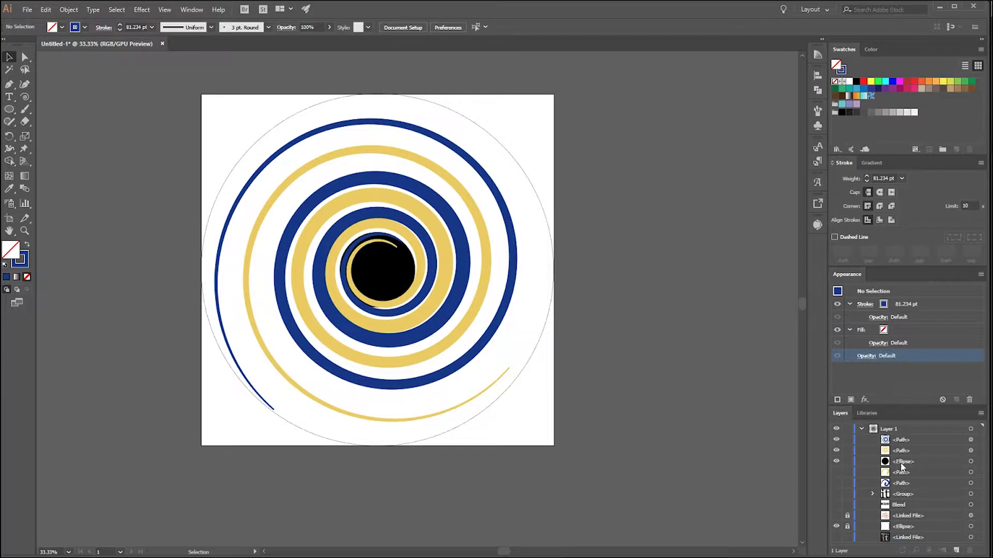
Move the black circle above both spirals in the stacking order and fill it with a radial gradient.
{"action": "left_click_drag", "start_coordinate": [902, 467], "coordinate": [906, 434]}
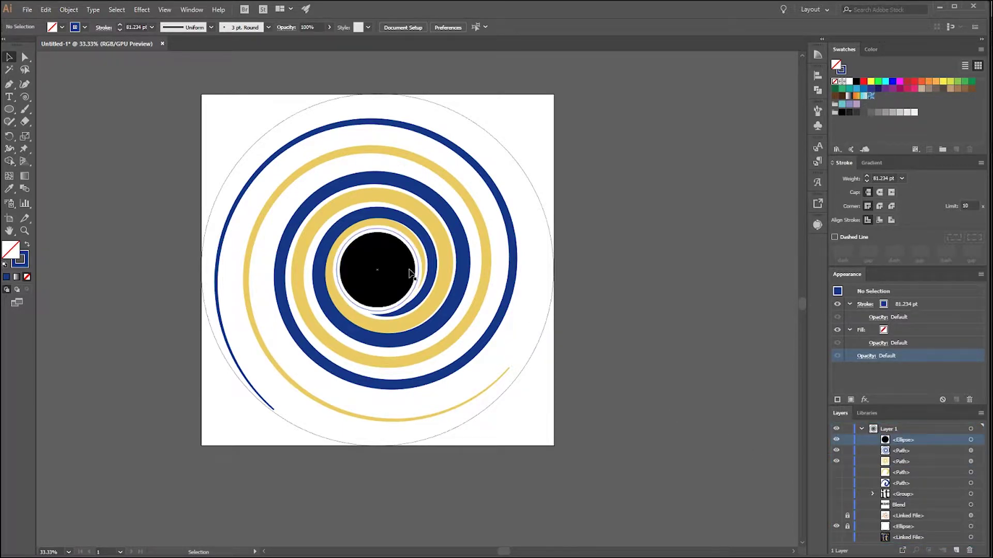
{"action": "left_click", "coordinate": [971, 440]}
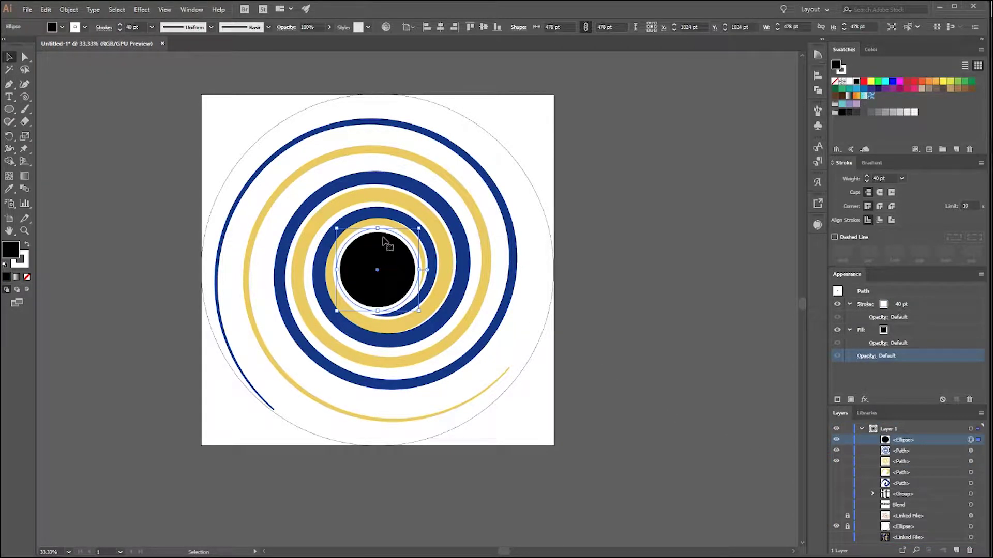
{"action": "scroll", "coordinate": [387, 266], "scroll_direction": "up", "scroll_amount": 1}
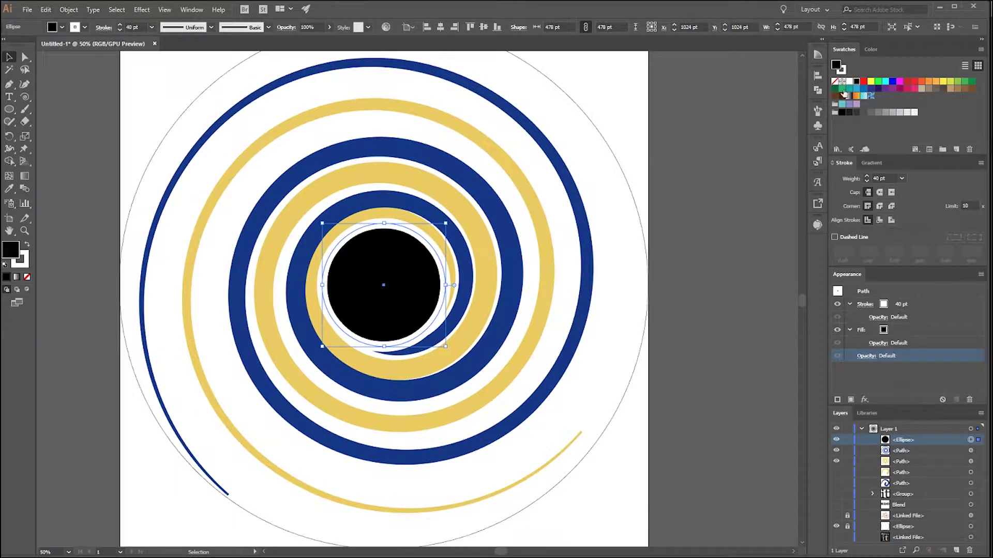
{"action": "left_click", "coordinate": [871, 163]}
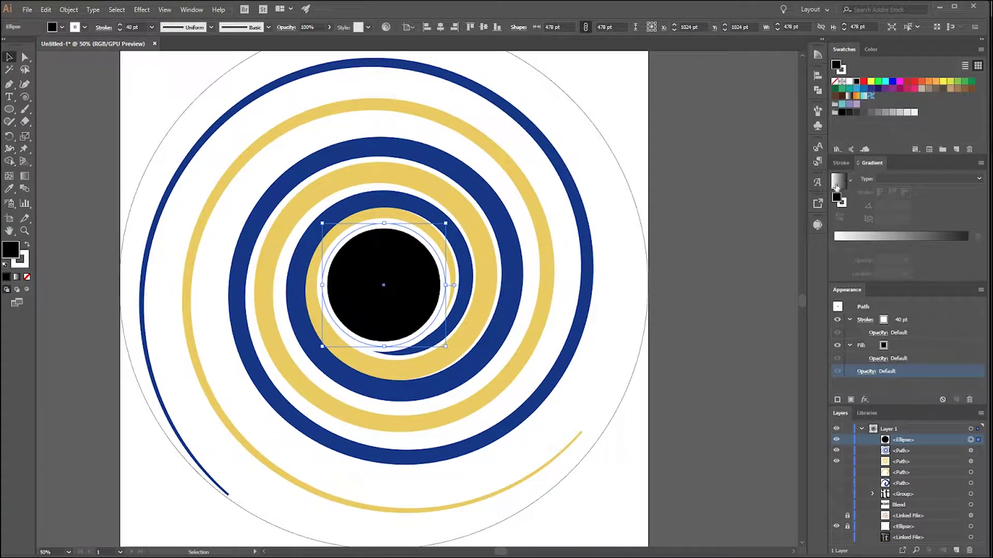
{"action": "left_click", "coordinate": [838, 183]}
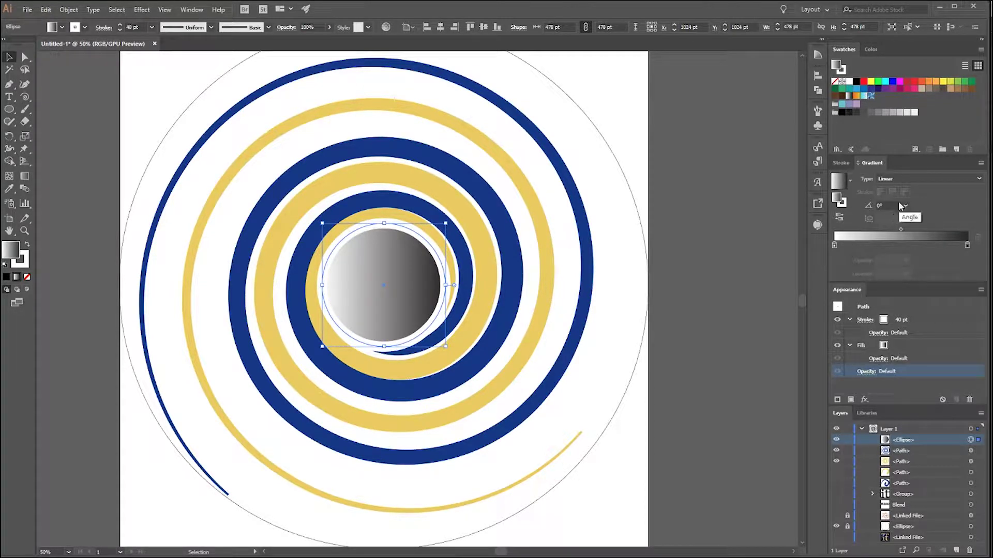
{"action": "left_click", "coordinate": [910, 178]}
{"action": "left_click", "coordinate": [888, 199]}
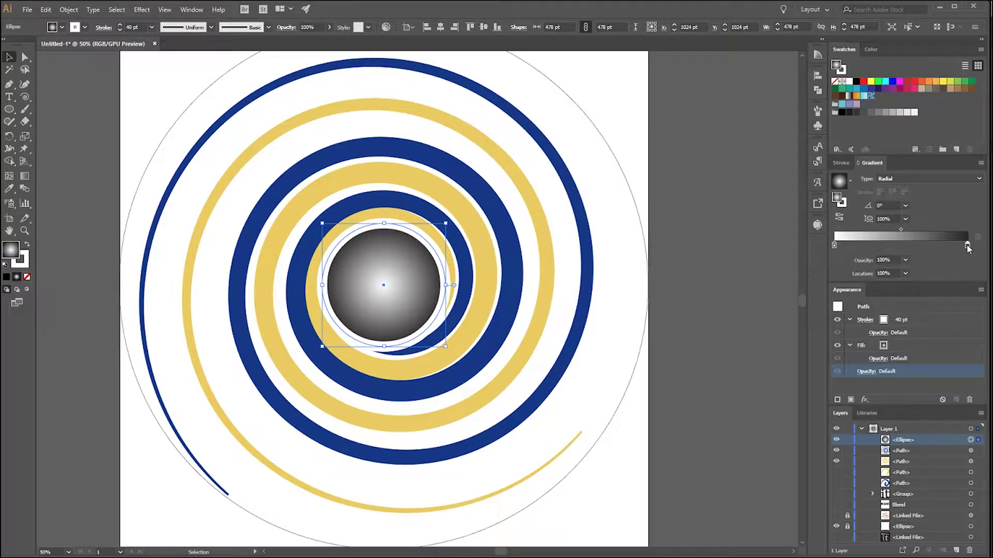
Switch the colour of the gradient's dark outer stop from Grayscale to RGB mode.
{"action": "double_click", "coordinate": [967, 246]}
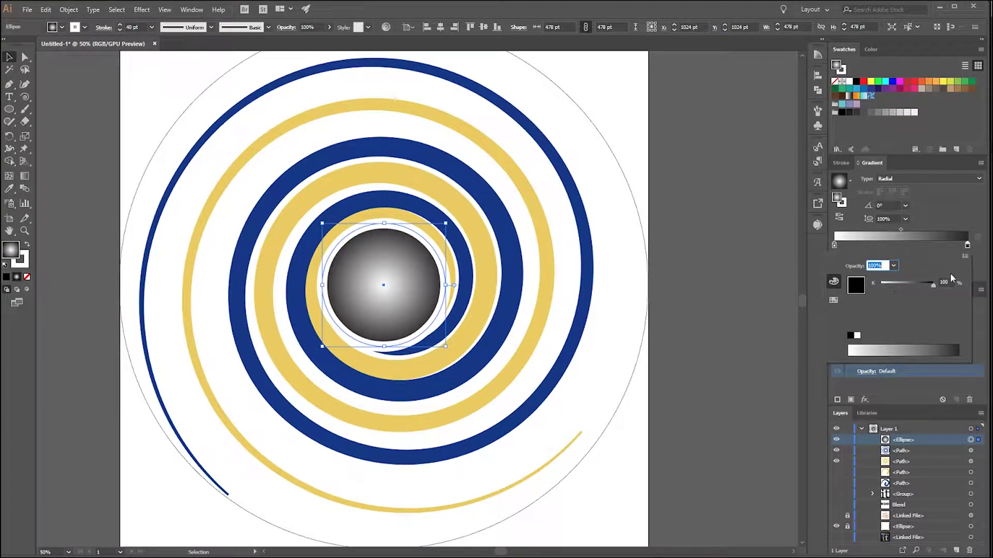
{"action": "left_click", "coordinate": [965, 257]}
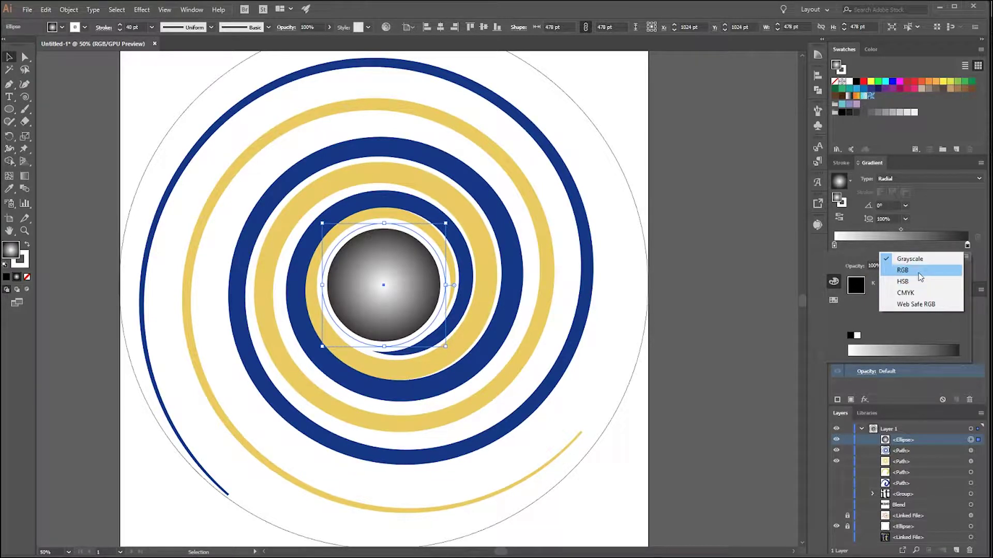
{"action": "left_click", "coordinate": [909, 274]}
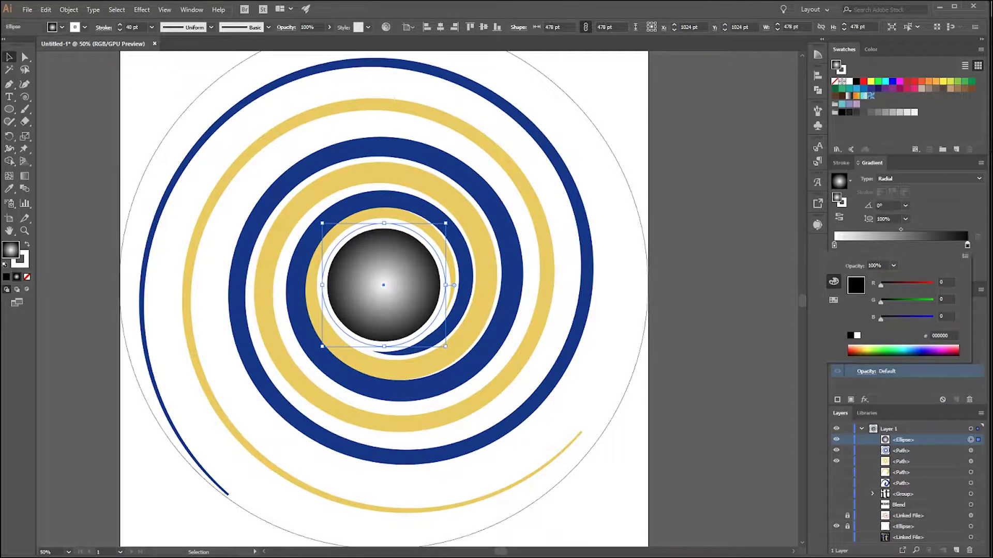
{"action": "left_click", "coordinate": [9, 188]}
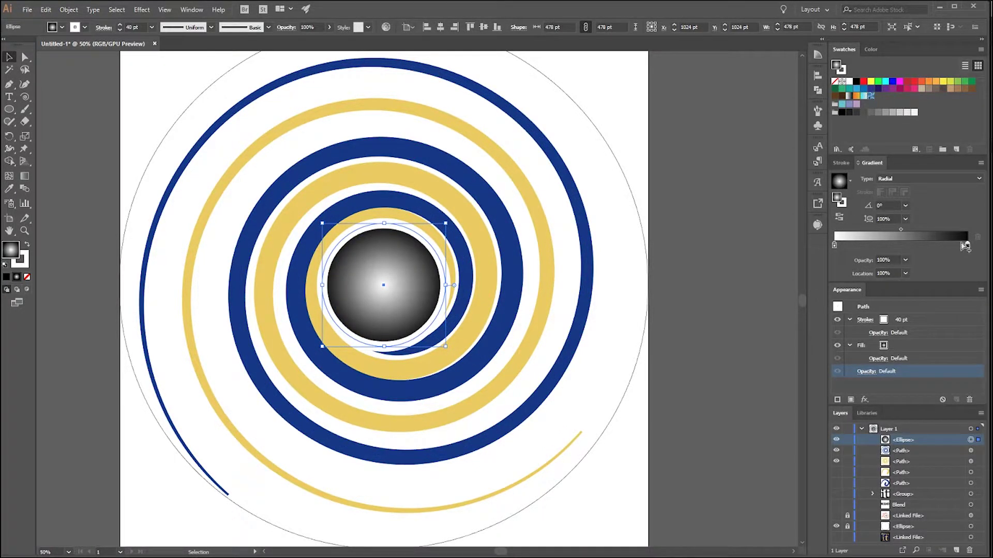
Sample the blue spiral's colour and use it as the outer stop of the circle's radial gradient at 100% location.
{"action": "left_click", "coordinate": [9, 189]}
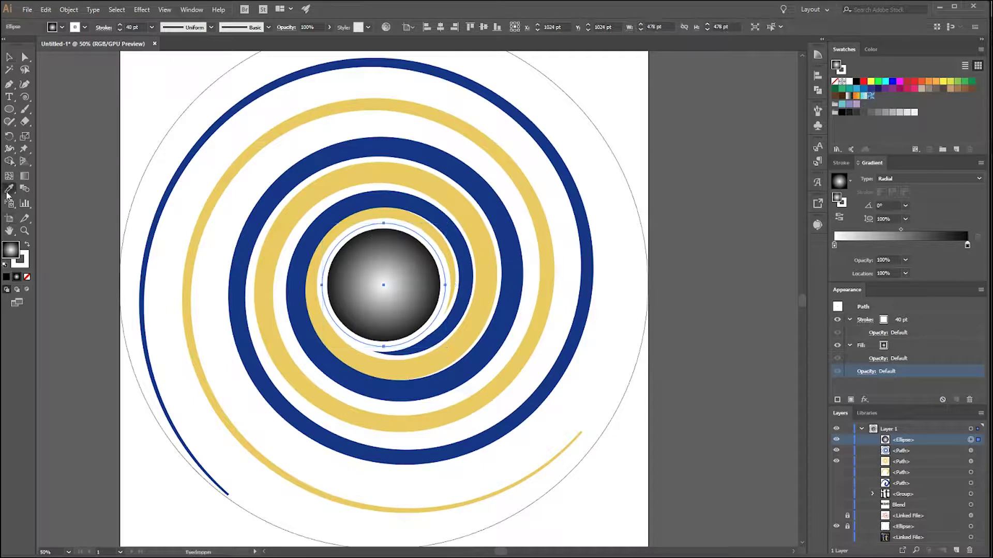
{"action": "left_click", "coordinate": [327, 169]}
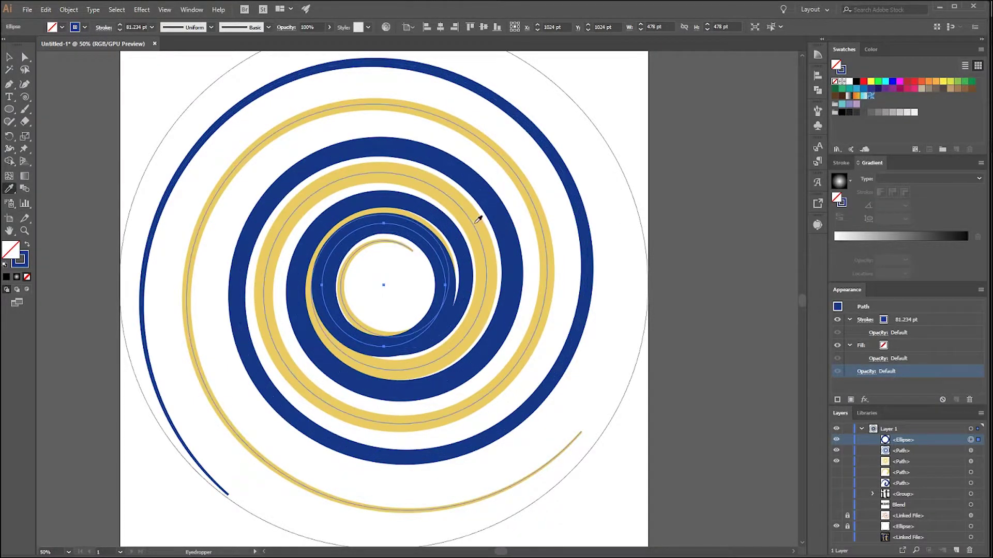
{"action": "left_click", "coordinate": [844, 62]}
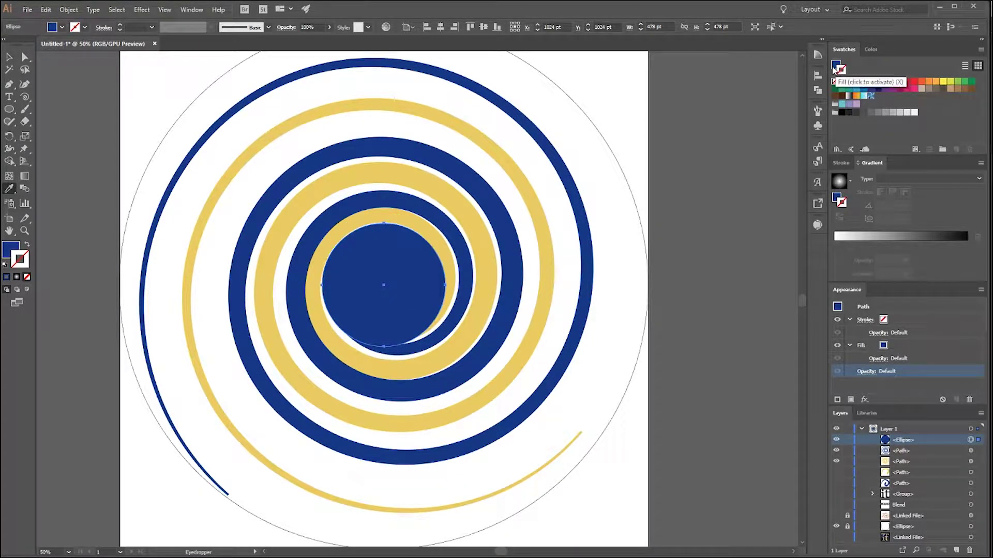
{"action": "left_click", "coordinate": [835, 64]}
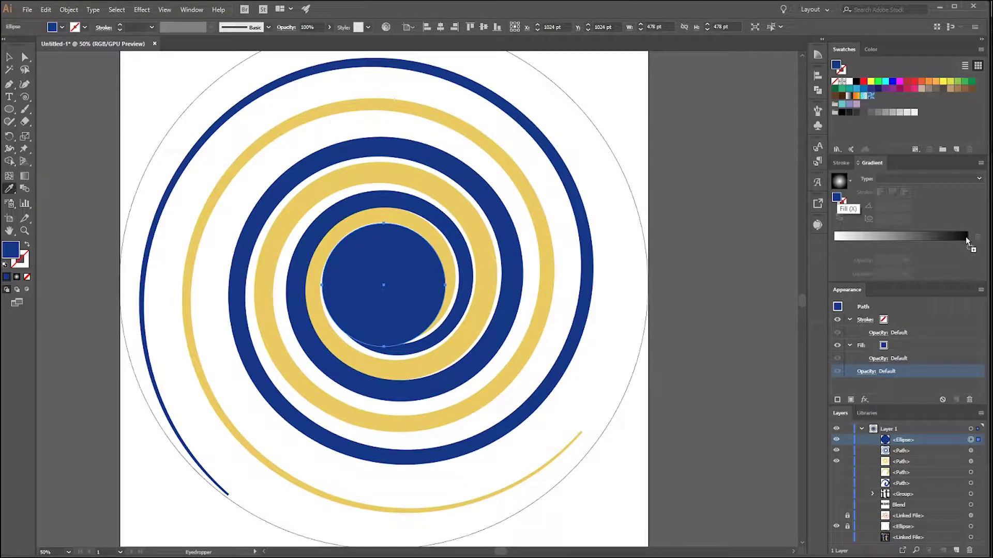
{"action": "left_click", "coordinate": [957, 243]}
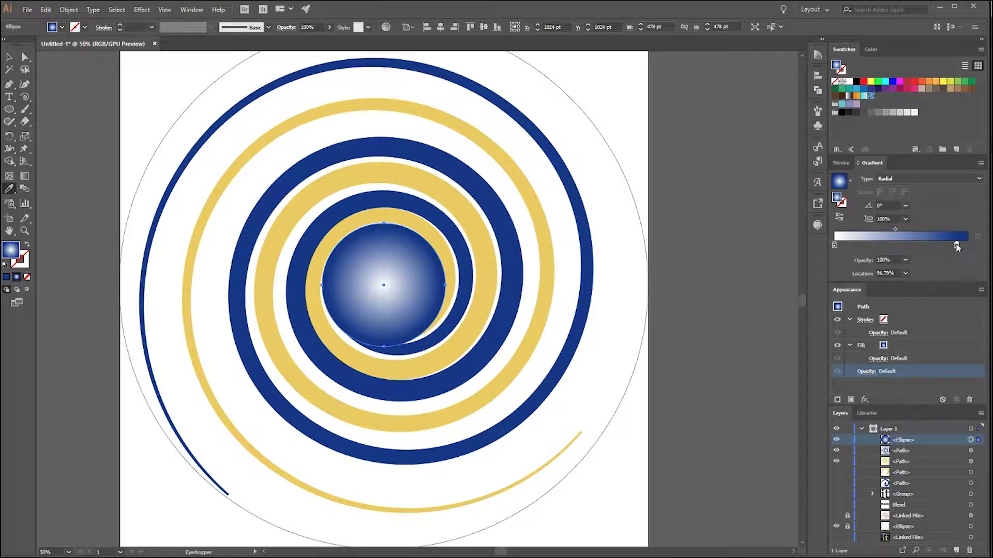
{"action": "left_click_drag", "start_coordinate": [958, 245], "coordinate": [967, 245]}
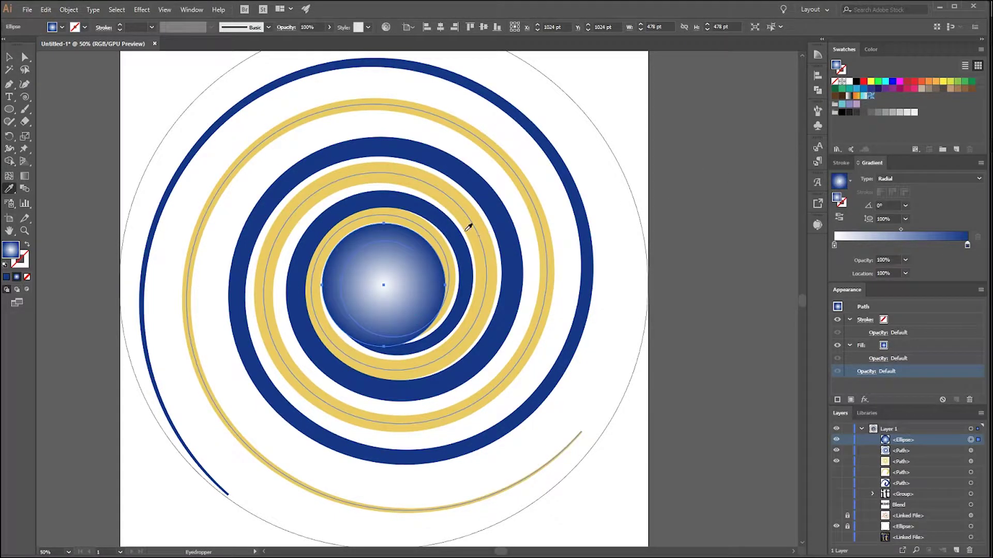
Sample the gold spiral's colour, remove the circle's stroke, and make gold the inner gradient stop at 0%, replacing the white one.
{"action": "left_click", "coordinate": [452, 197]}
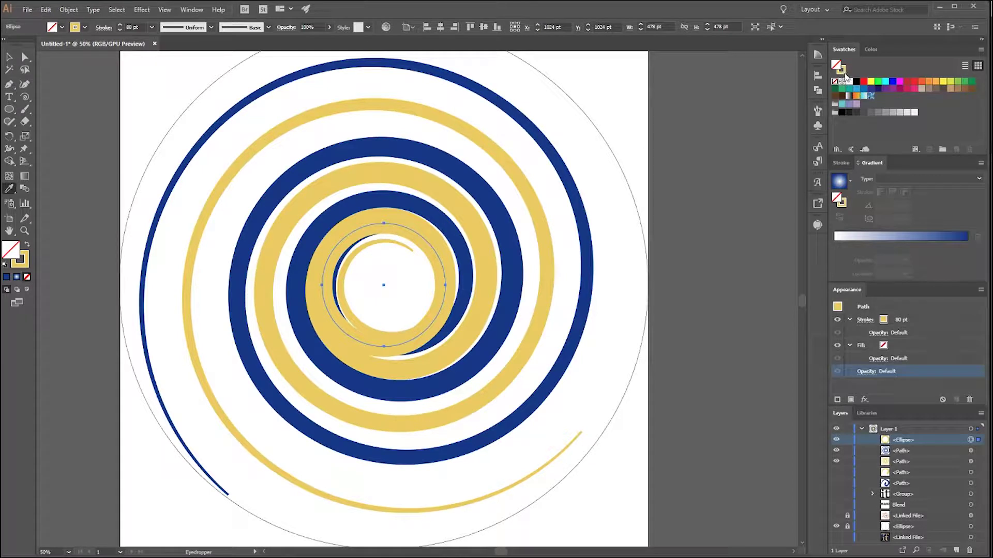
{"action": "left_click_drag", "start_coordinate": [841, 71], "coordinate": [836, 66]}
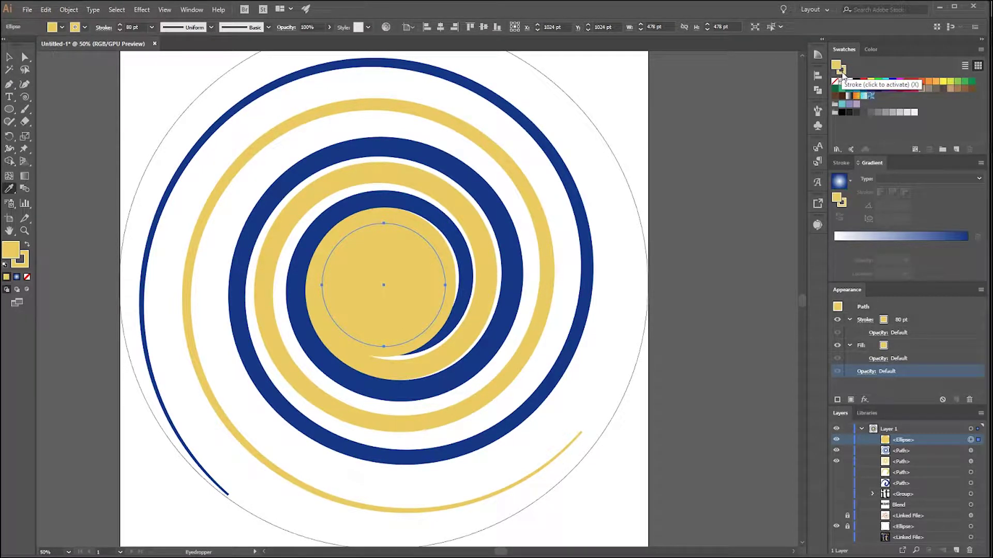
{"action": "left_click", "coordinate": [842, 72]}
{"action": "left_click", "coordinate": [834, 81]}
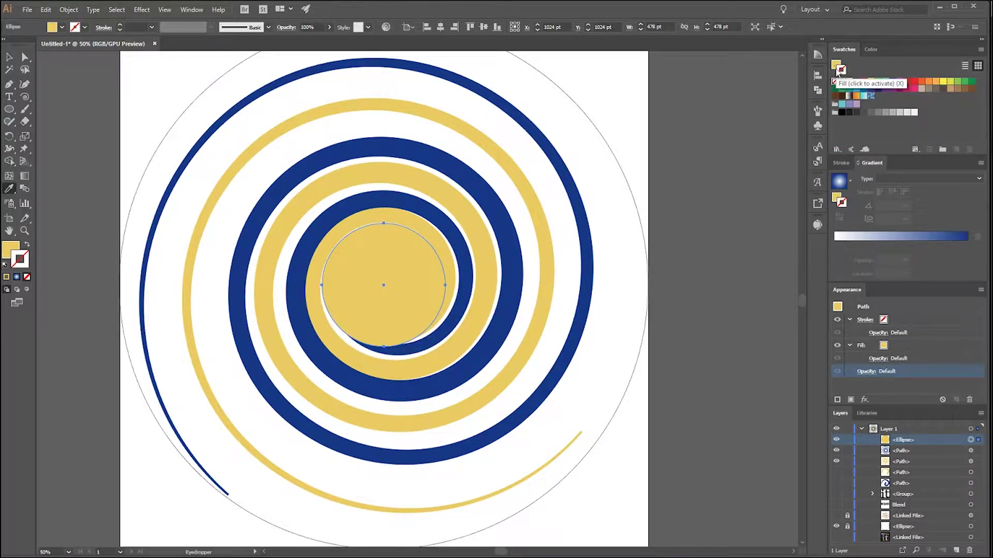
{"action": "left_click", "coordinate": [836, 69]}
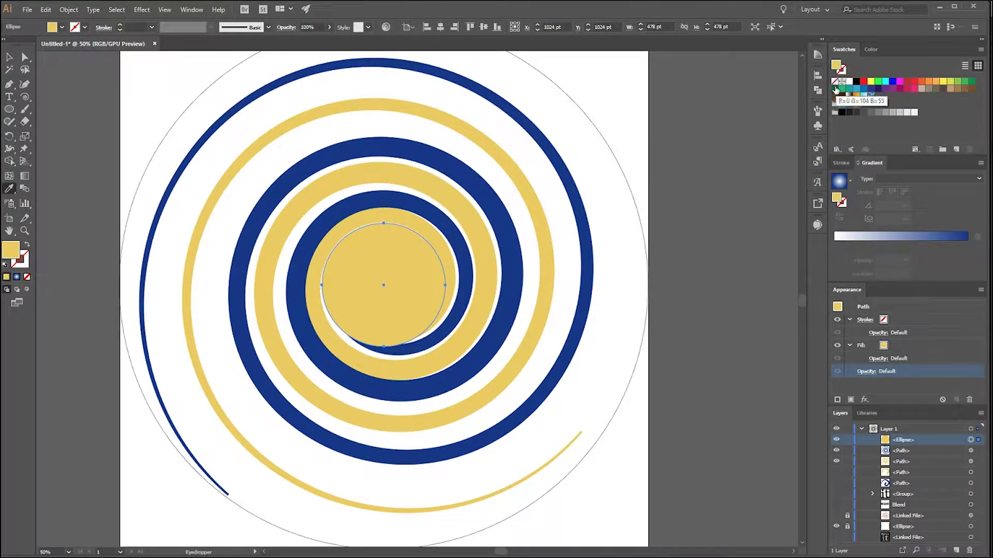
{"action": "left_click", "coordinate": [838, 238]}
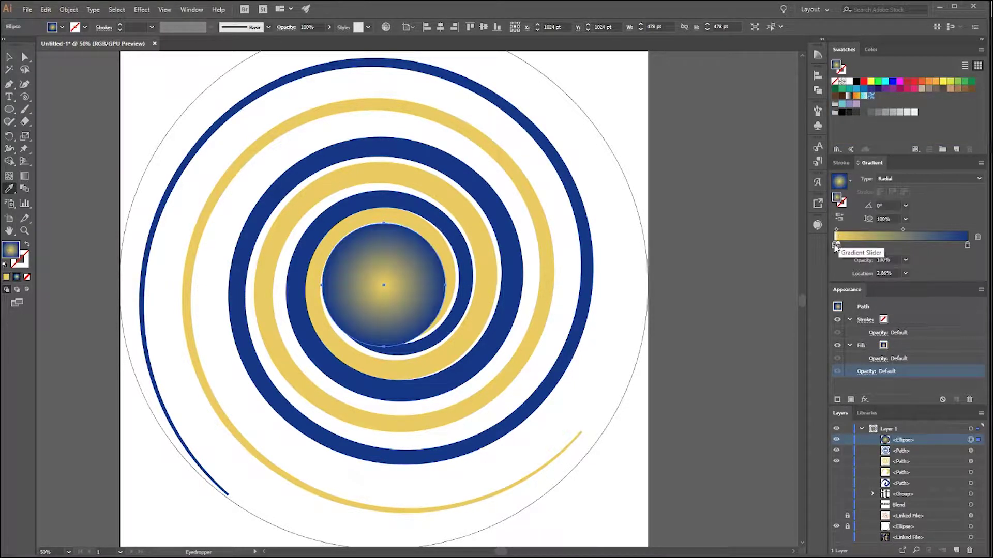
{"action": "left_click_drag", "start_coordinate": [837, 247], "coordinate": [823, 250]}
{"action": "key", "text": "v"}
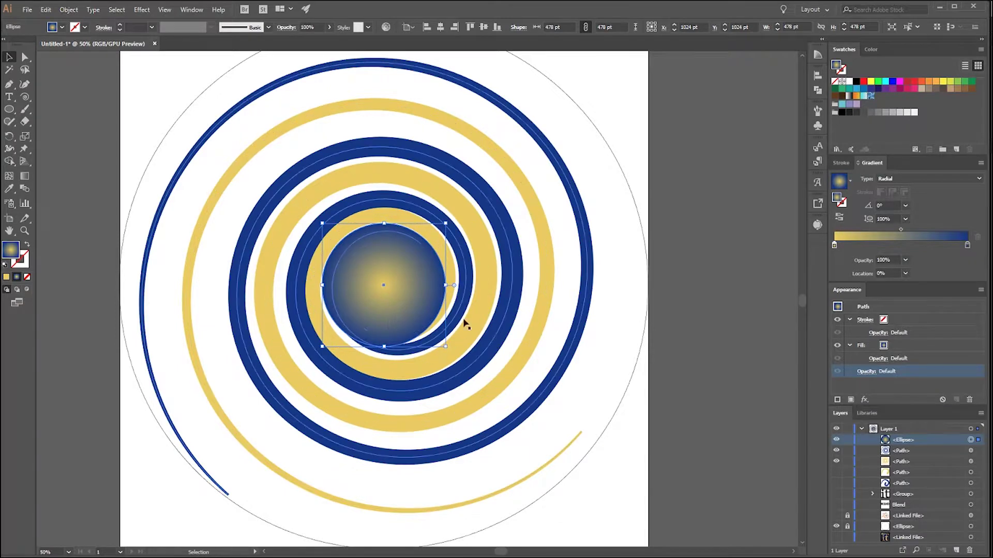
Give the gradient circle a white 40 pt stroke to separate it from the spirals.
{"action": "left_click", "coordinate": [849, 81]}
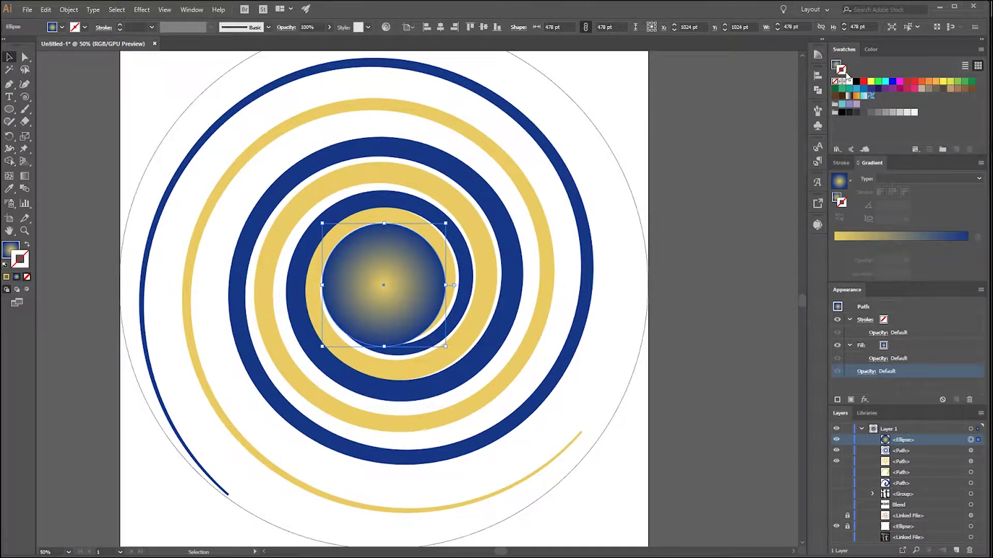
{"action": "left_click", "coordinate": [844, 163]}
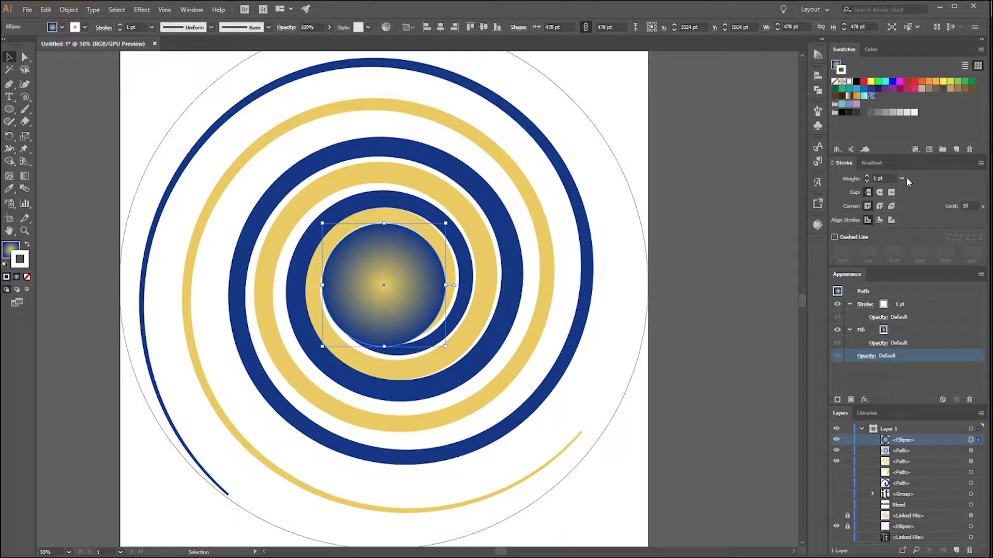
{"action": "left_click", "coordinate": [902, 179]}
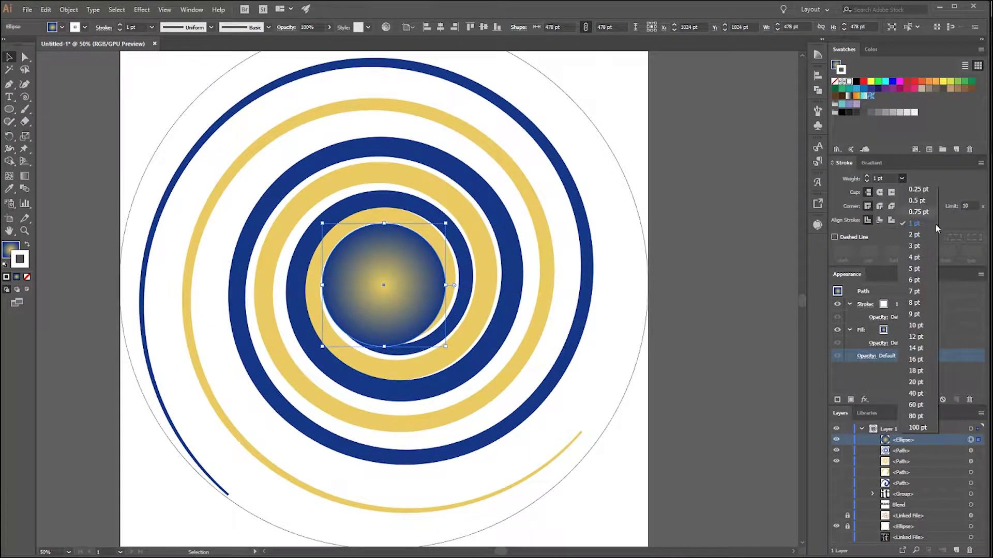
{"action": "left_click", "coordinate": [916, 405]}
{"action": "left_click", "coordinate": [903, 179]}
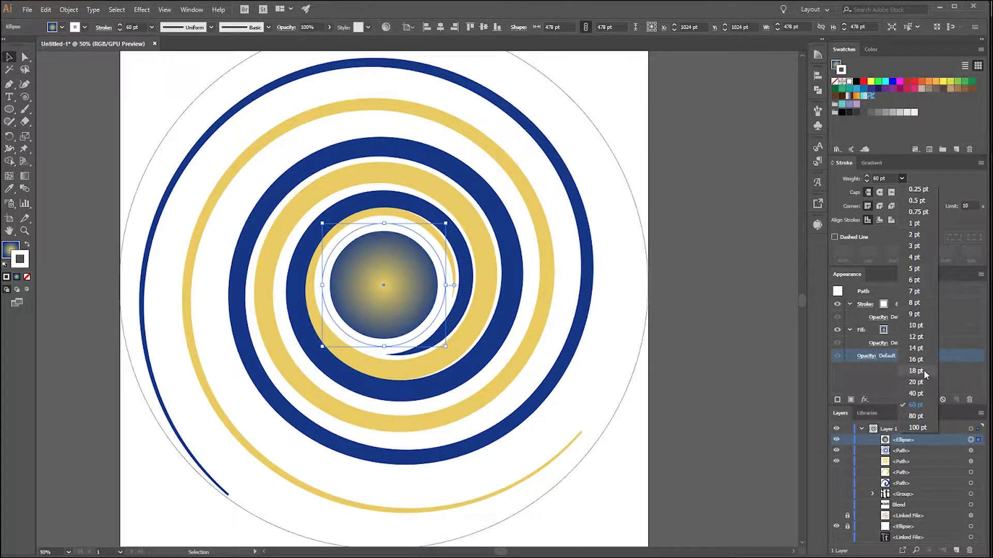
{"action": "left_click", "coordinate": [918, 389]}
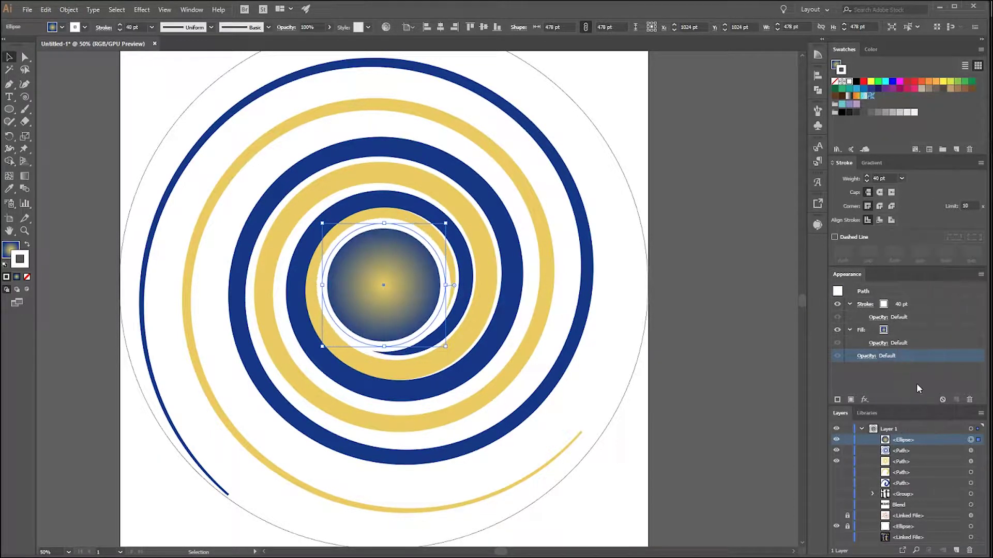
{"action": "left_click", "coordinate": [736, 271]}
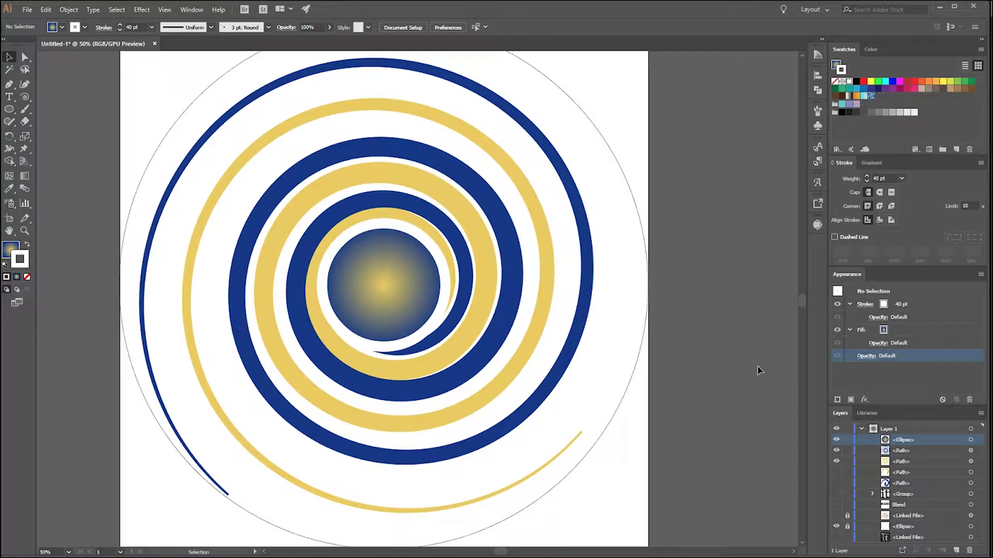
Inspect the overall balance of the two spirals and the gradient circle at small and large view sizes.
{"action": "key", "text": "ctrl+minus"}
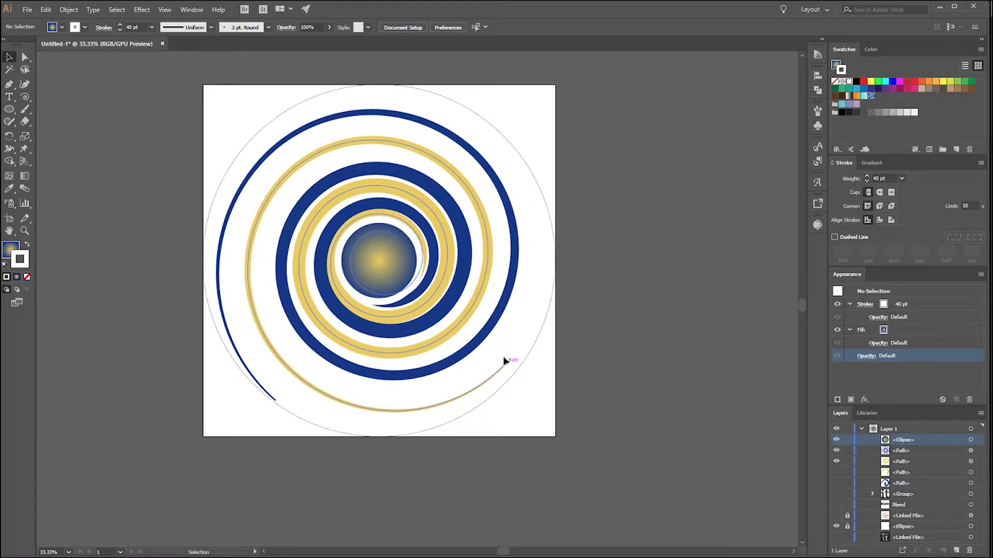
{"action": "scroll", "coordinate": [340, 283], "scroll_direction": "up", "scroll_amount": 1}
{"action": "left_click_drag", "start_coordinate": [445, 294], "coordinate": [418, 313]}
{"action": "scroll", "coordinate": [442, 296], "scroll_direction": "down", "scroll_amount": 4}
{"action": "left_click_drag", "start_coordinate": [578, 339], "coordinate": [490, 306]}
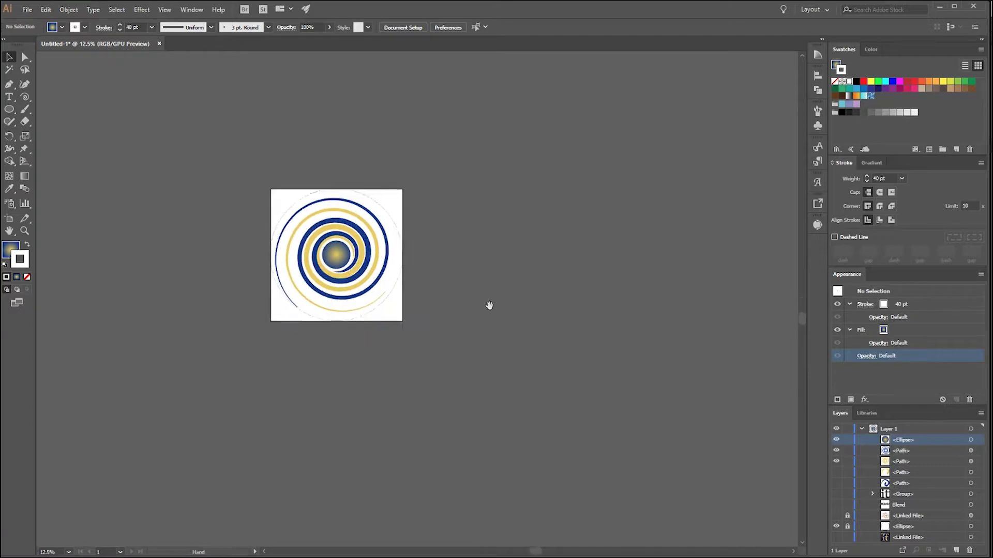
{"action": "scroll", "coordinate": [528, 331], "scroll_direction": "down", "scroll_amount": 3}
{"action": "key", "text": "ctrl+plus"}
{"action": "key", "text": "ctrl+plus"}
{"action": "key", "text": "ctrl+plus"}
{"action": "key", "text": "ctrl+plus"}
{"action": "key", "text": "ctrl+plus"}
{"action": "key", "text": "ctrl+plus"}
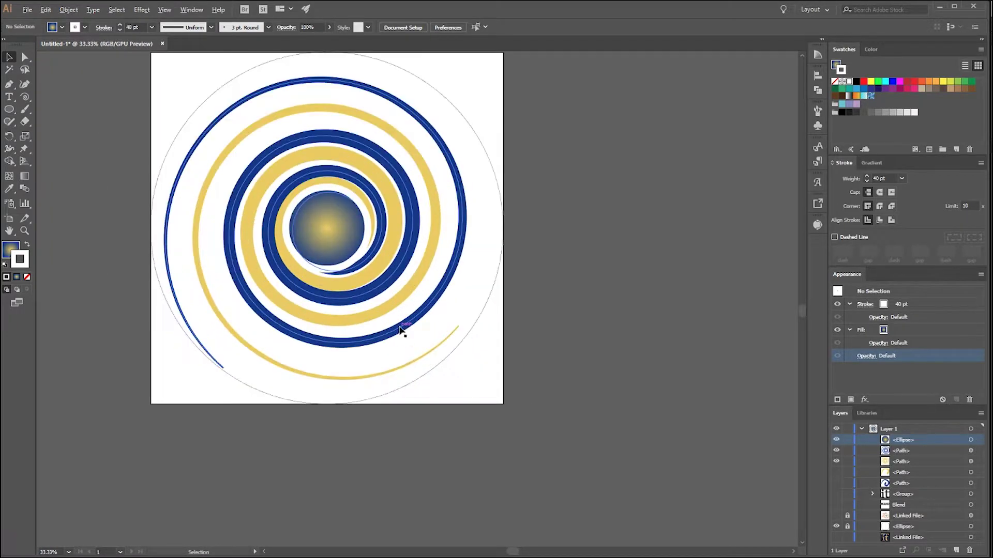
{"action": "left_click_drag", "start_coordinate": [468, 370], "coordinate": [472, 371]}
{"action": "scroll", "coordinate": [429, 340], "scroll_direction": "up", "scroll_amount": 1}
{"action": "left_click_drag", "start_coordinate": [429, 339], "coordinate": [475, 379]}
{"action": "scroll", "coordinate": [476, 367], "scroll_direction": "down", "scroll_amount": 1}
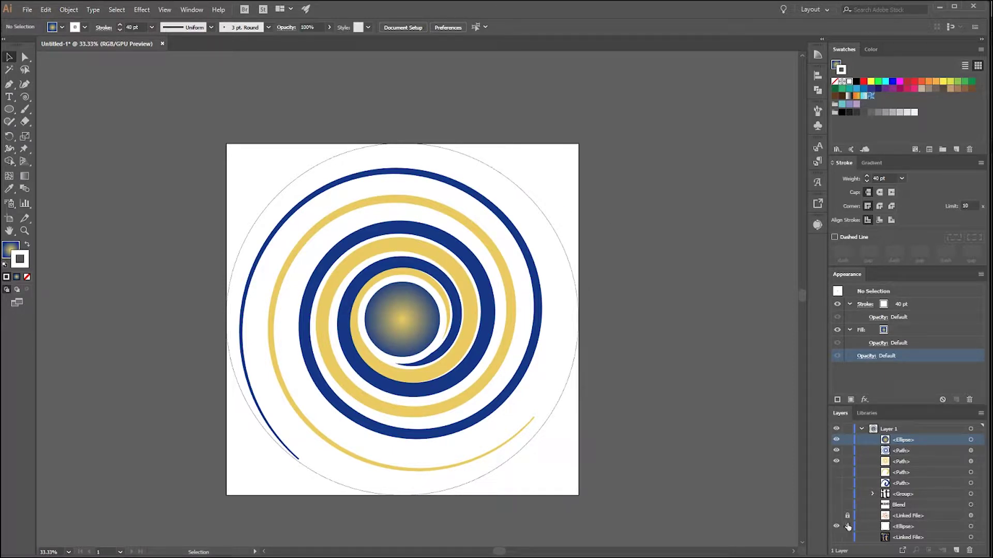
Give the large outer circle a 100 pt stroke aligned to the outside of its path.
{"action": "left_click", "coordinate": [971, 526]}
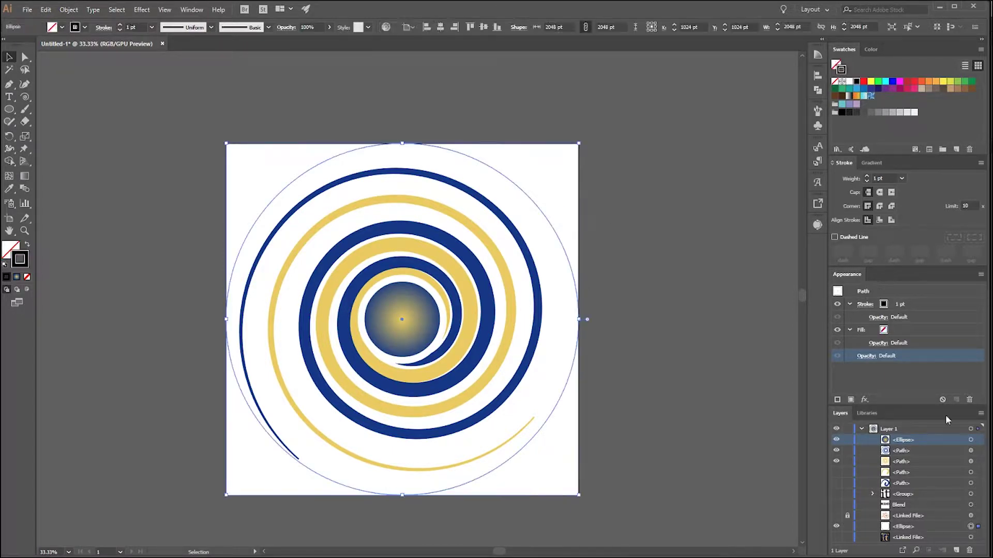
{"action": "left_click", "coordinate": [891, 219]}
{"action": "left_click", "coordinate": [901, 178]}
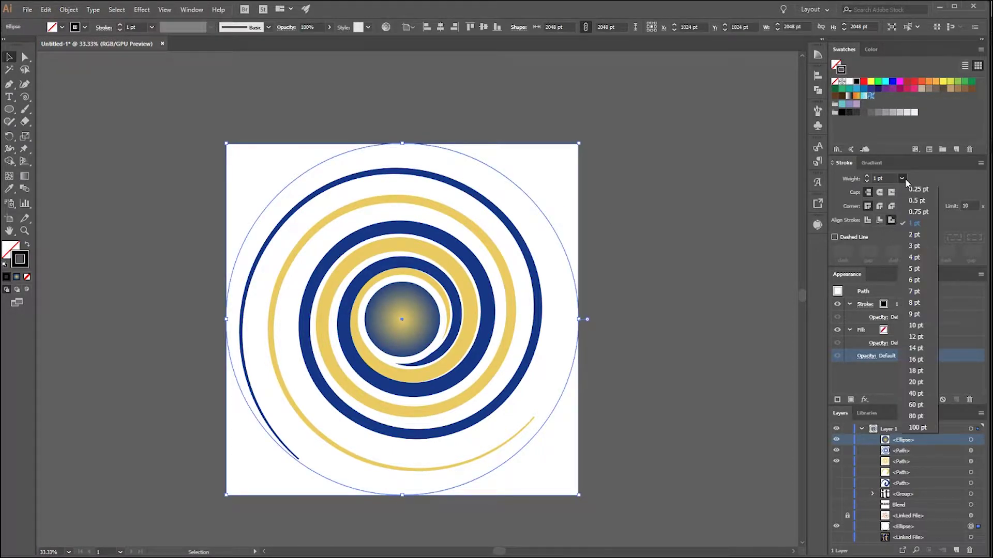
{"action": "left_click", "coordinate": [926, 427]}
{"action": "left_click", "coordinate": [698, 311]}
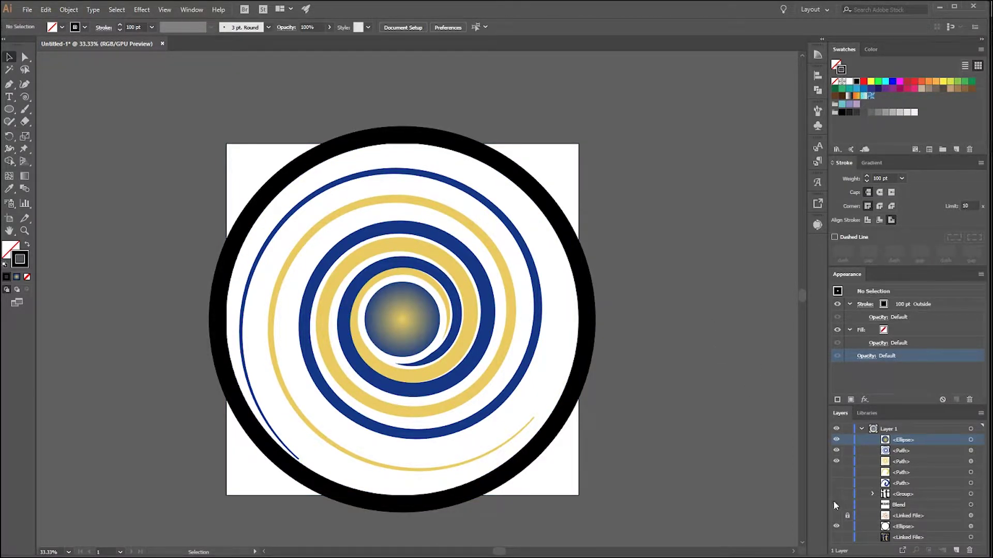
Examine how the black outer ring, spirals and gradient circle balance at small and large view sizes.
{"action": "scroll", "coordinate": [592, 373], "scroll_direction": "down", "scroll_amount": 3}
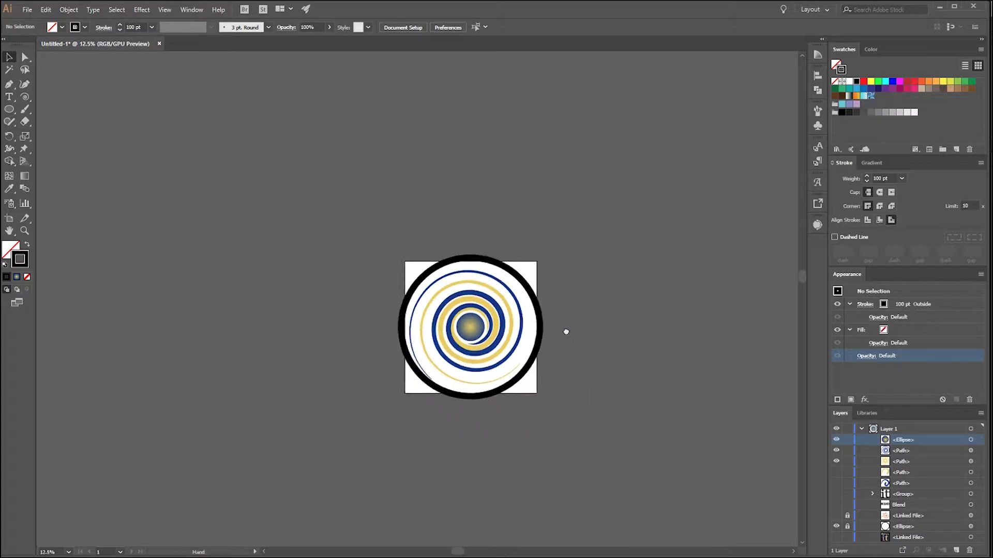
{"action": "scroll", "coordinate": [566, 333], "scroll_direction": "up", "scroll_amount": 2}
{"action": "scroll", "coordinate": [533, 315], "scroll_direction": "up", "scroll_amount": 1}
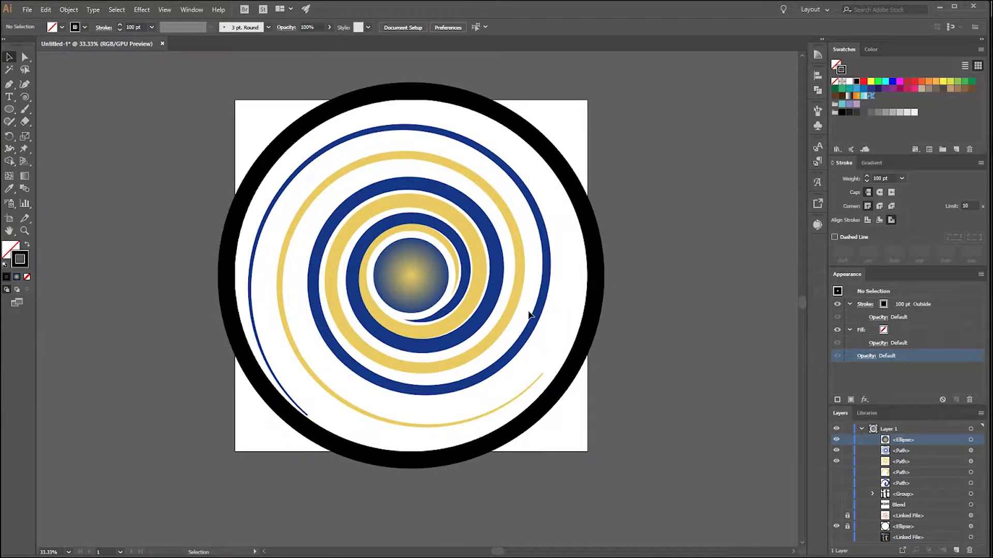
{"action": "scroll", "coordinate": [496, 326], "scroll_direction": "up", "scroll_amount": 1}
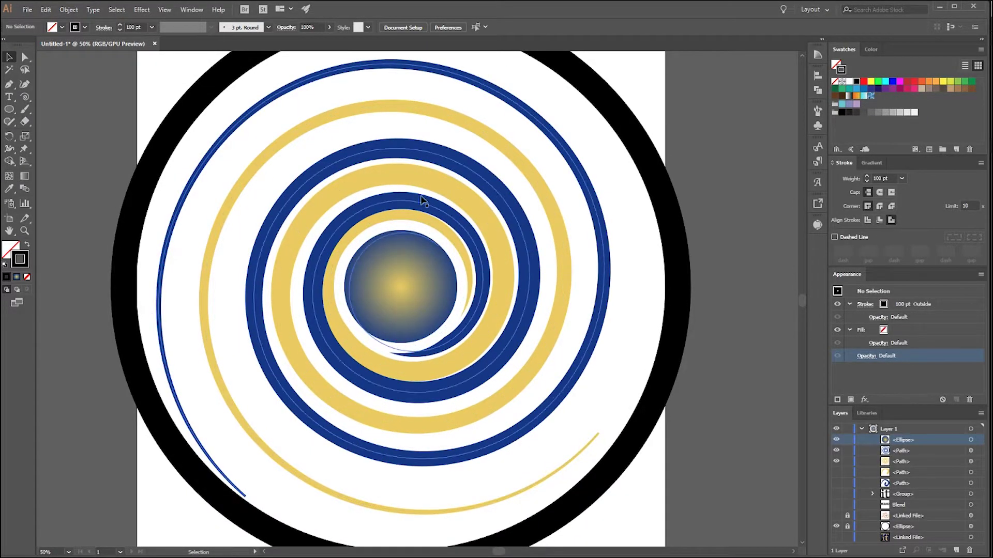
{"action": "scroll", "coordinate": [416, 235], "scroll_direction": "down", "scroll_amount": 1}
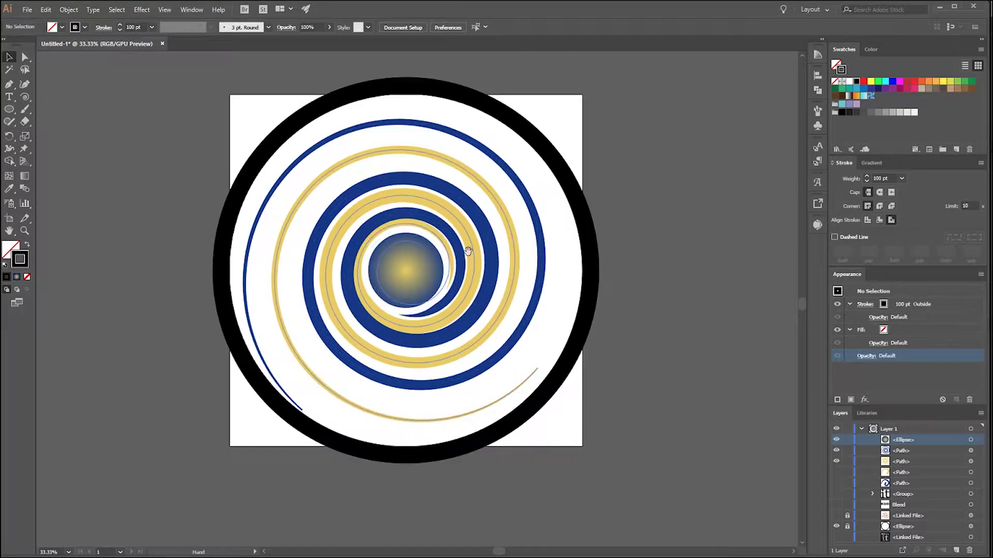
{"action": "left_click_drag", "start_coordinate": [468, 251], "coordinate": [467, 261]}
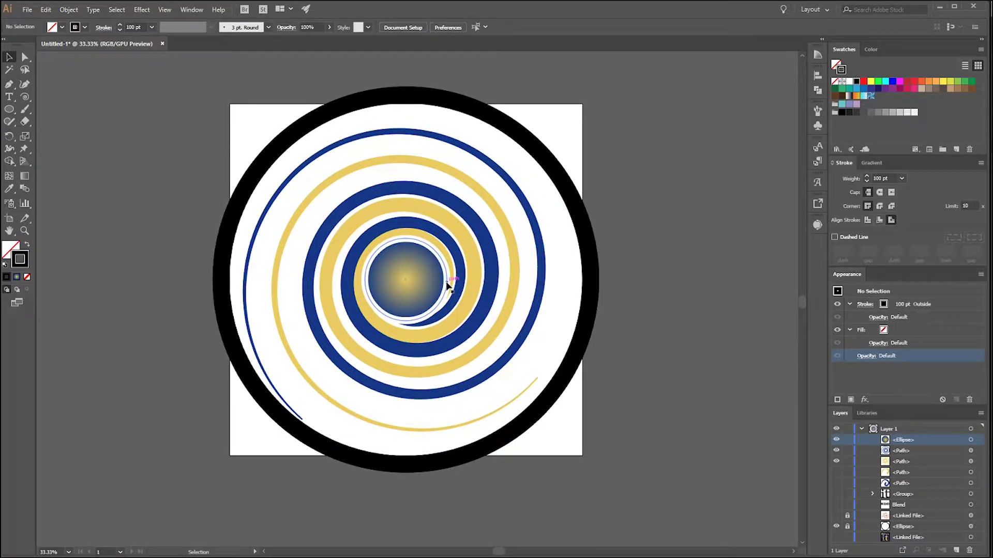
{"action": "scroll", "coordinate": [479, 295], "scroll_direction": "up", "scroll_amount": 1}
{"action": "left_click_drag", "start_coordinate": [522, 270], "coordinate": [537, 301]}
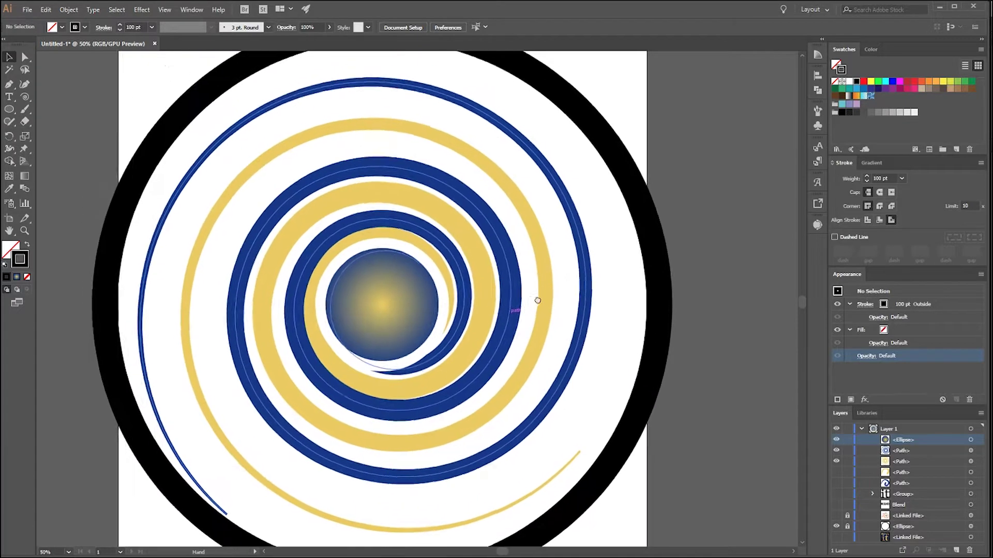
{"action": "scroll", "coordinate": [512, 302], "scroll_direction": "down", "scroll_amount": 1}
{"action": "scroll", "coordinate": [514, 293], "scroll_direction": "up", "scroll_amount": 1}
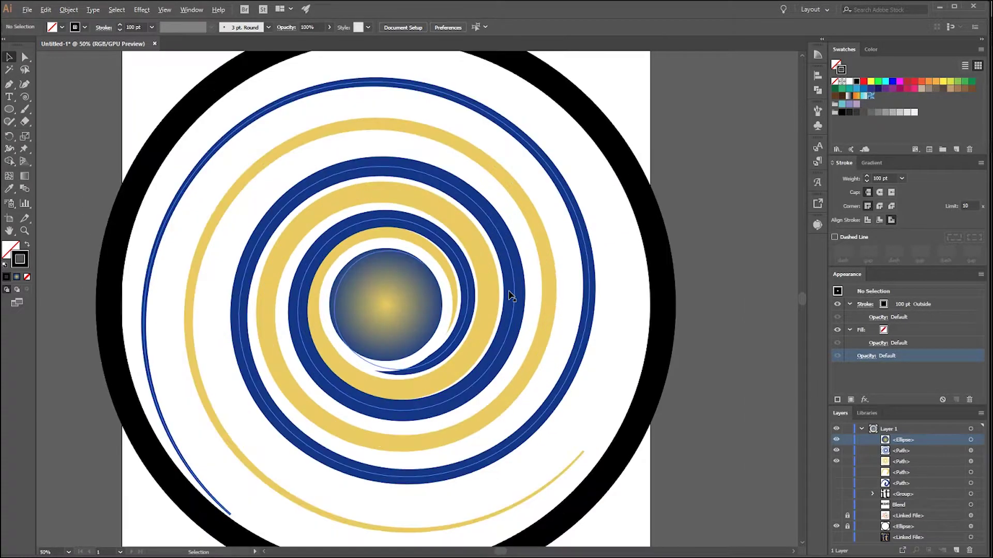
{"action": "scroll", "coordinate": [485, 325], "scroll_direction": "up", "scroll_amount": 1}
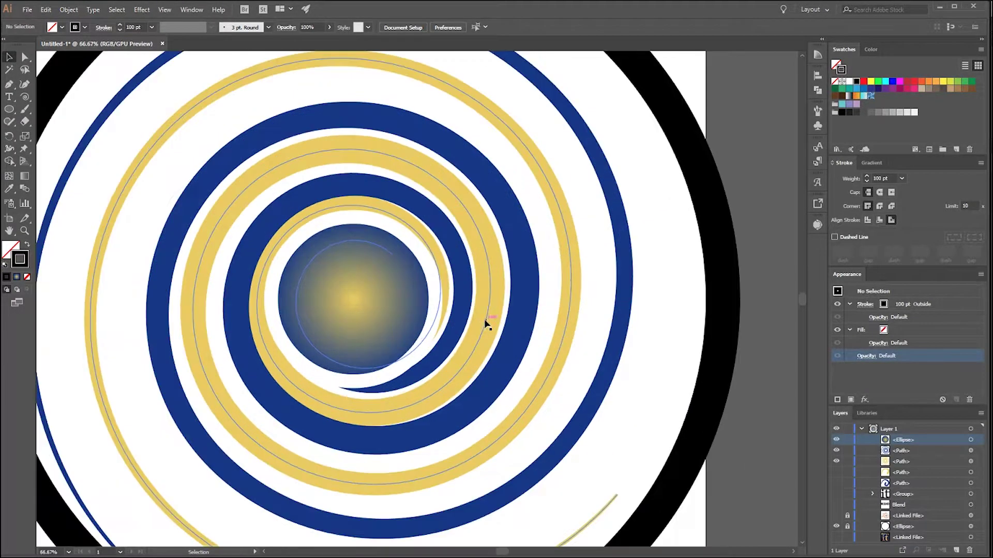
{"action": "scroll", "coordinate": [483, 317], "scroll_direction": "down", "scroll_amount": 1}
{"action": "scroll", "coordinate": [486, 325], "scroll_direction": "down", "scroll_amount": 1}
{"action": "left_click_drag", "start_coordinate": [544, 309], "coordinate": [581, 317]}
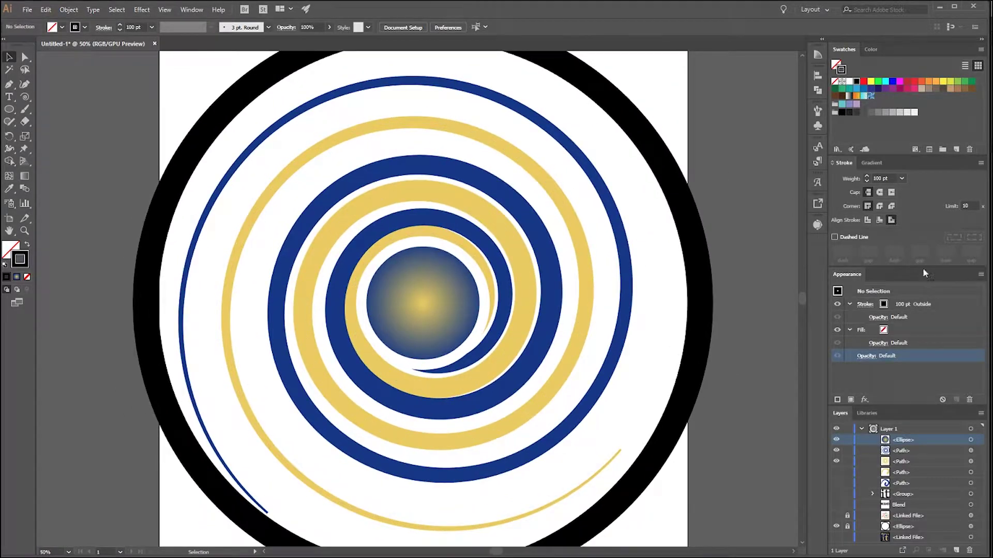
Replace the central circle's gradient fill with solid black.
{"action": "left_click", "coordinate": [972, 441]}
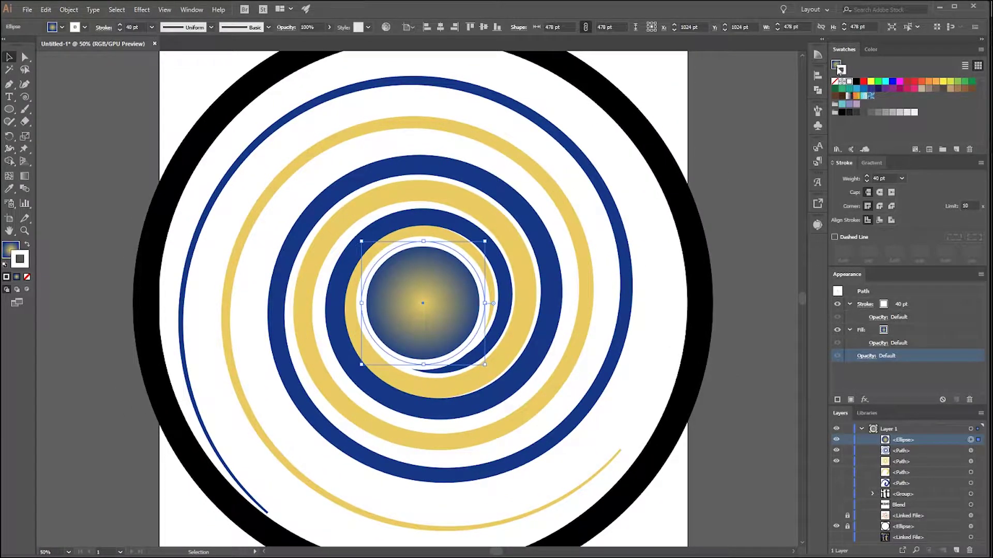
{"action": "left_click", "coordinate": [856, 81]}
{"action": "scroll", "coordinate": [574, 307], "scroll_direction": "down", "scroll_amount": 2}
{"action": "left_click", "coordinate": [706, 336]}
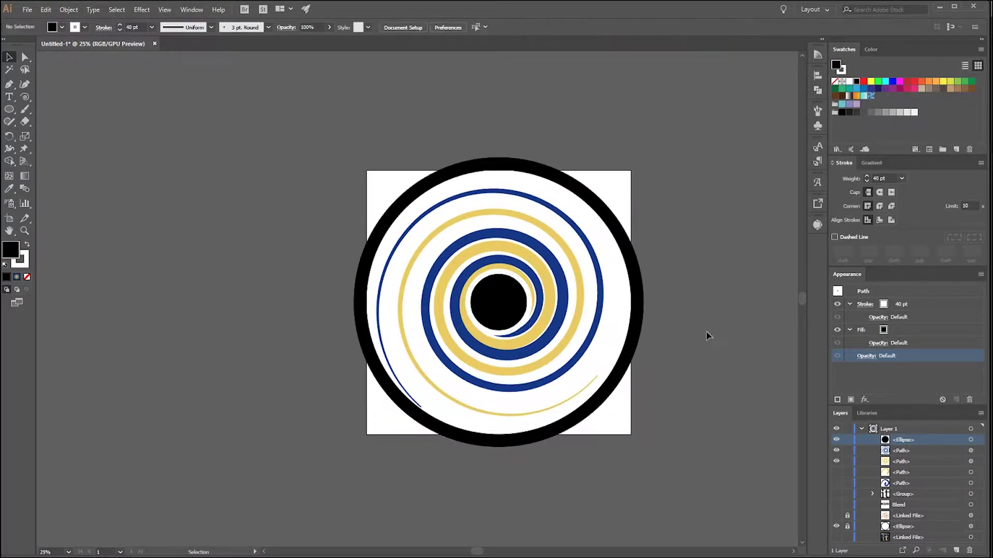
{"action": "left_click_drag", "start_coordinate": [706, 335], "coordinate": [657, 300]}
{"action": "scroll", "coordinate": [479, 295], "scroll_direction": "up", "scroll_amount": 2}
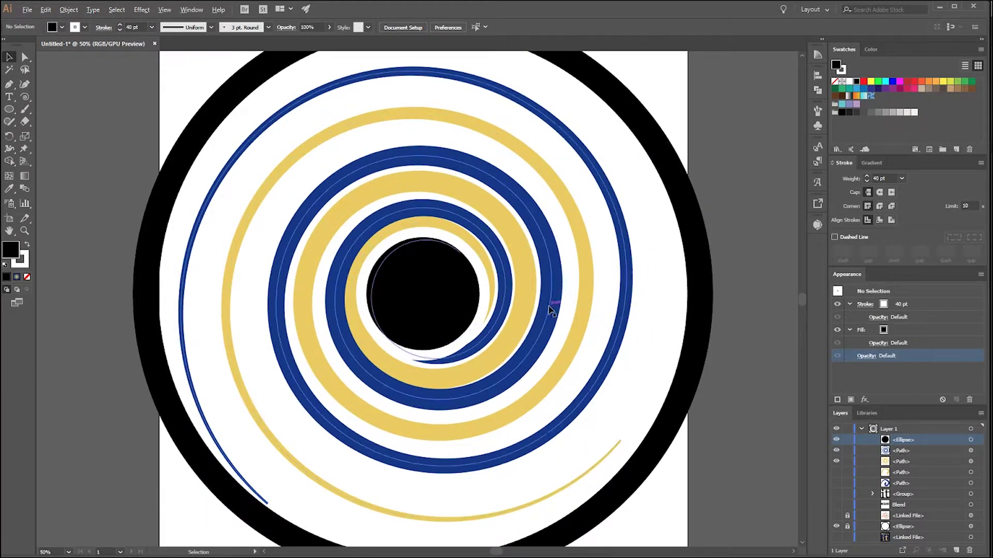
Hide the existing blue and gold spirals, leaving only the black central circle and outer ring showing.
{"action": "left_click_drag", "start_coordinate": [548, 302], "coordinate": [548, 330]}
{"action": "key", "text": "ctrl+z"}
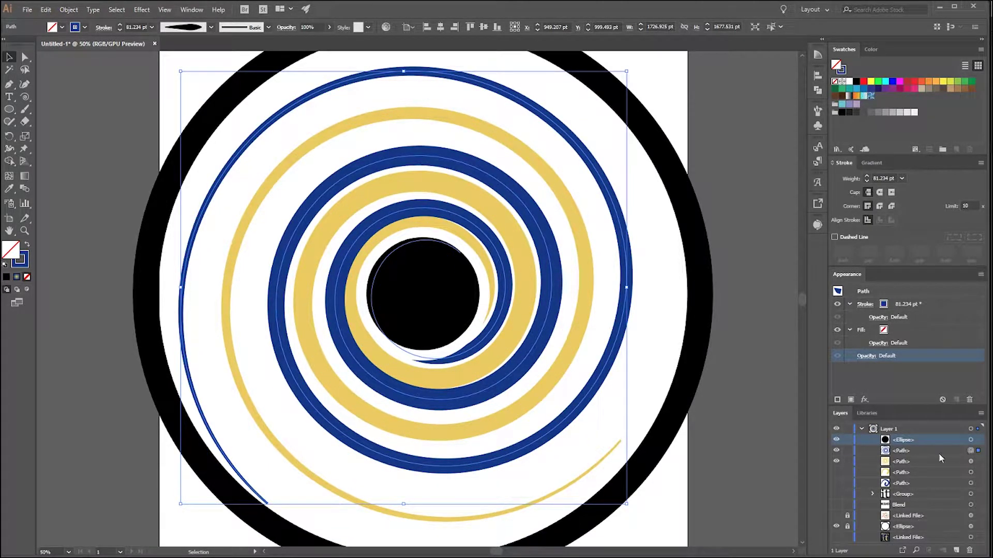
{"action": "key", "text": "ctrl+minus"}
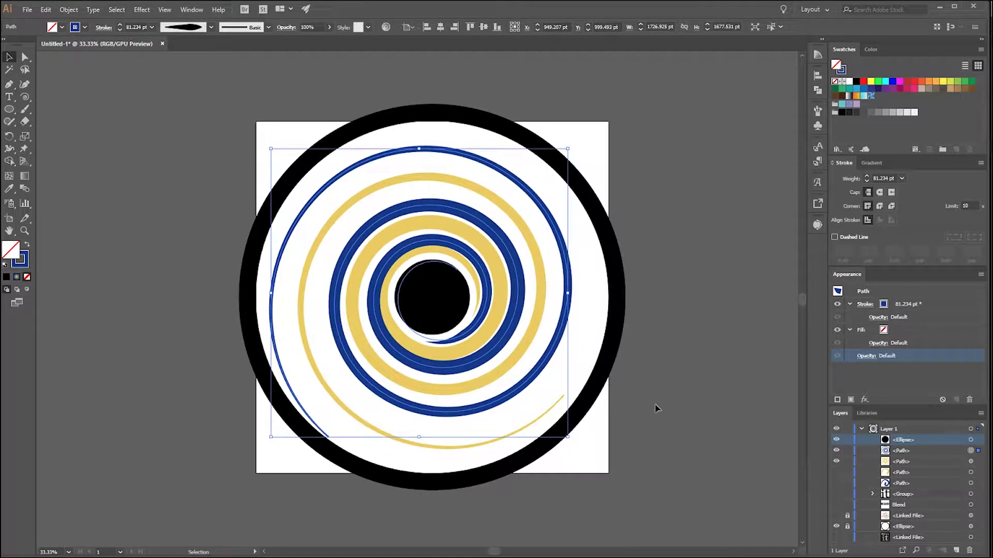
{"action": "scroll", "coordinate": [512, 364], "scroll_direction": "up", "scroll_amount": 1}
{"action": "left_click_drag", "start_coordinate": [579, 364], "coordinate": [591, 381]}
{"action": "scroll", "coordinate": [592, 381], "scroll_direction": "down", "scroll_amount": 1}
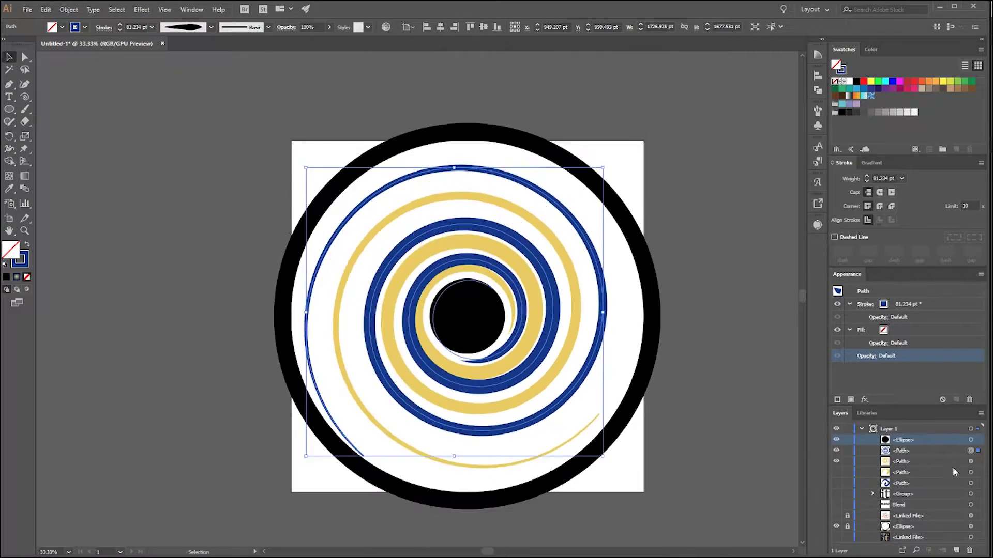
{"action": "left_click_drag", "start_coordinate": [836, 452], "coordinate": [836, 461]}
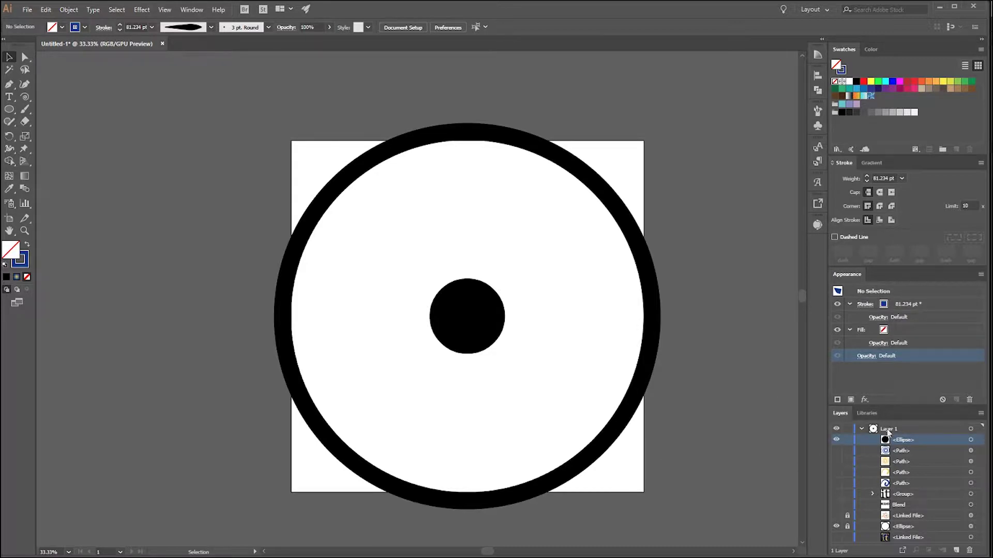
Draw a new, looser spiral about 1574 by 1646 pt from the circle's centre, with its outer end reaching the ring's inner edge.
{"action": "left_click", "coordinate": [25, 96]}
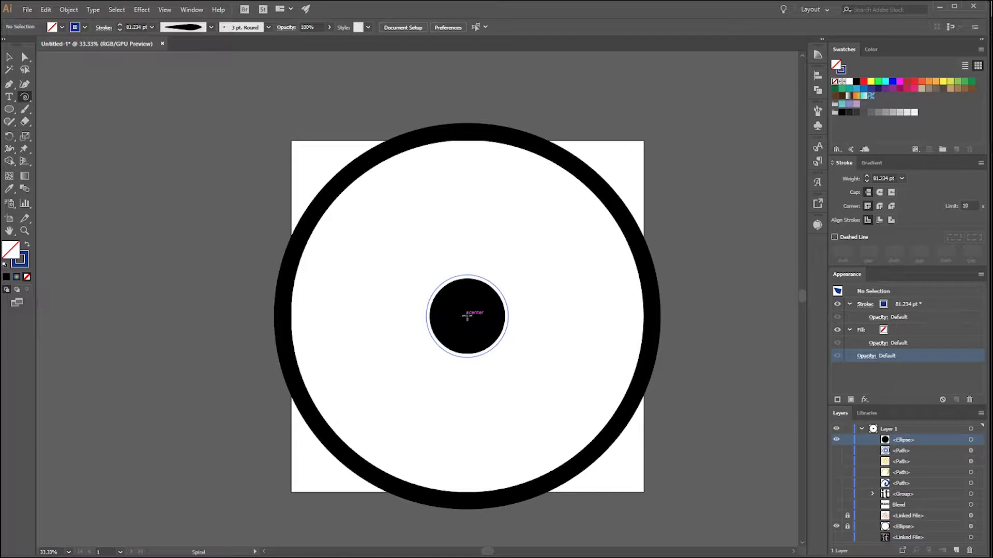
{"action": "left_click_drag", "start_coordinate": [467, 315], "coordinate": [568, 464]}
{"action": "key", "text": "Up"}
{"action": "key", "text": "Down"}
{"action": "key", "text": "Down"}
{"action": "key", "text": "Down"}
{"action": "key", "text": "Down"}
{"action": "key", "text": "Up"}
{"action": "key", "text": "Up"}
{"action": "key", "text": "Up"}
{"action": "key", "text": "Down"}
{"action": "key", "text": "Down"}
{"action": "key", "text": "Up"}
{"action": "key", "text": "Up"}
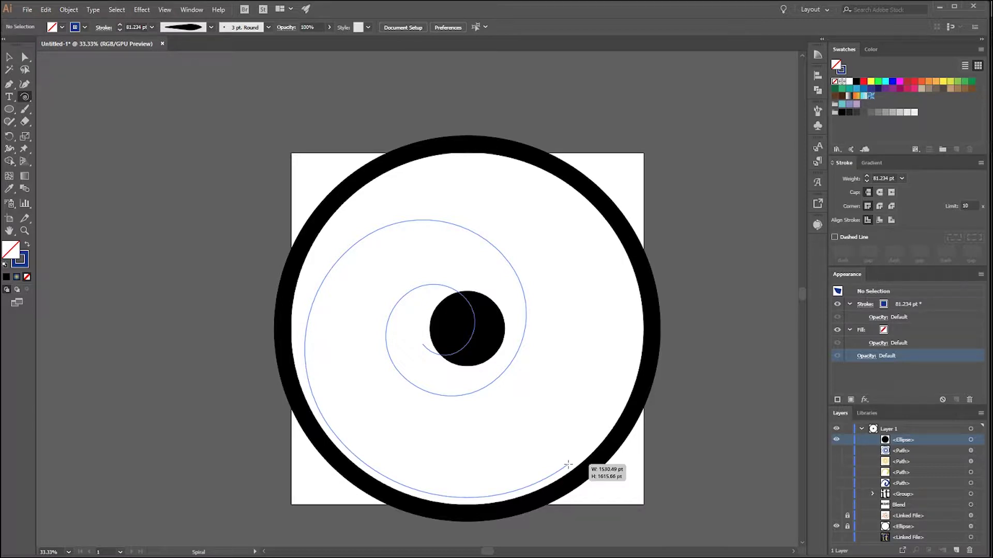
{"action": "key", "text": "Down"}
{"action": "mouse_move", "coordinate": [567, 464]}
{"action": "left_mouse_down"}
{"action": "mouse_move", "coordinate": [554, 458]}
{"action": "mouse_move", "coordinate": [574, 462]}
{"action": "mouse_move", "coordinate": [574, 473]}
{"action": "mouse_move", "coordinate": [561, 467]}
{"action": "mouse_move", "coordinate": [569, 474]}
{"action": "left_mouse_up"}
{"action": "key", "text": "Up"}
{"action": "key", "text": "Down"}
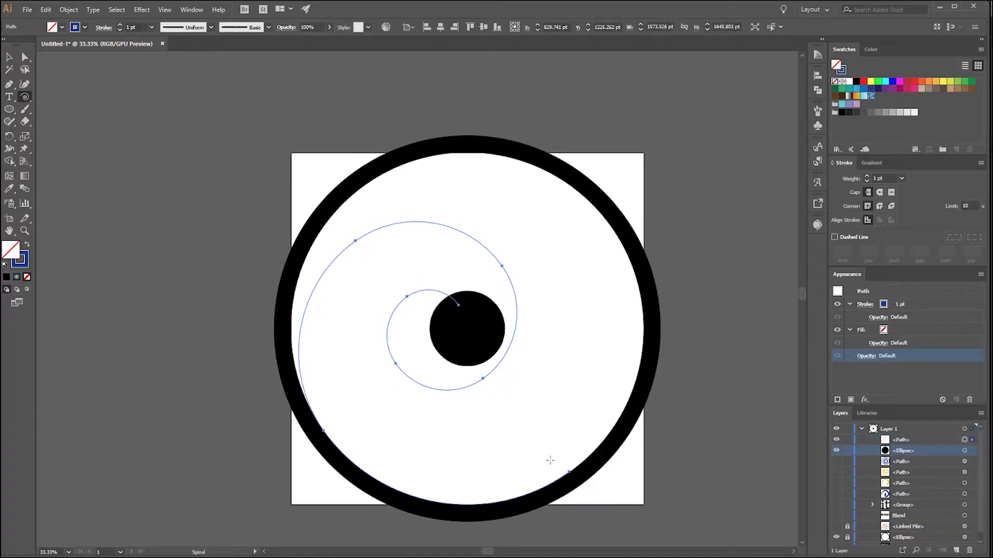
Centre the new spiral horizontally at 1024 pt so it wraps the black circle, and place it beneath the circle in the stacking order.
{"action": "left_click", "coordinate": [10, 58]}
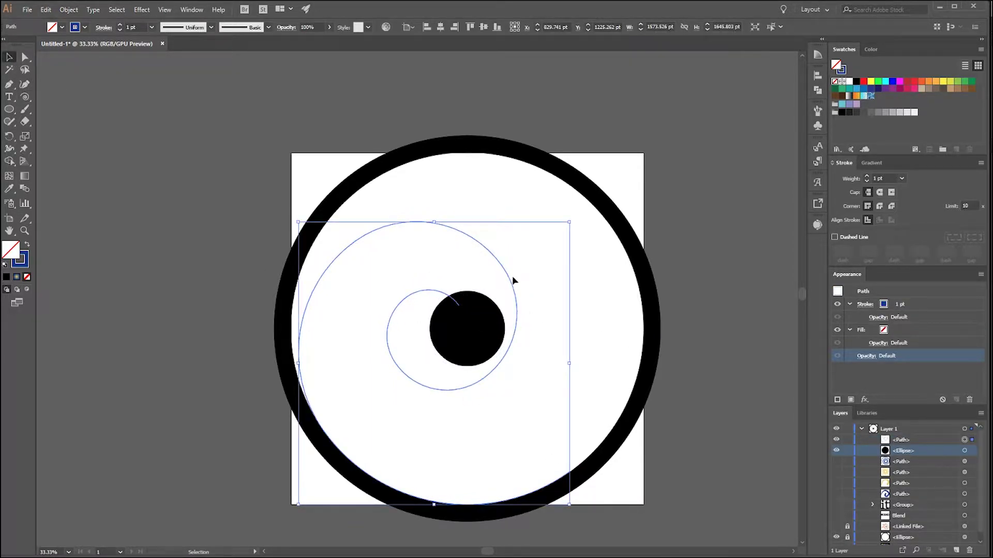
{"action": "left_click_drag", "start_coordinate": [509, 276], "coordinate": [541, 272]}
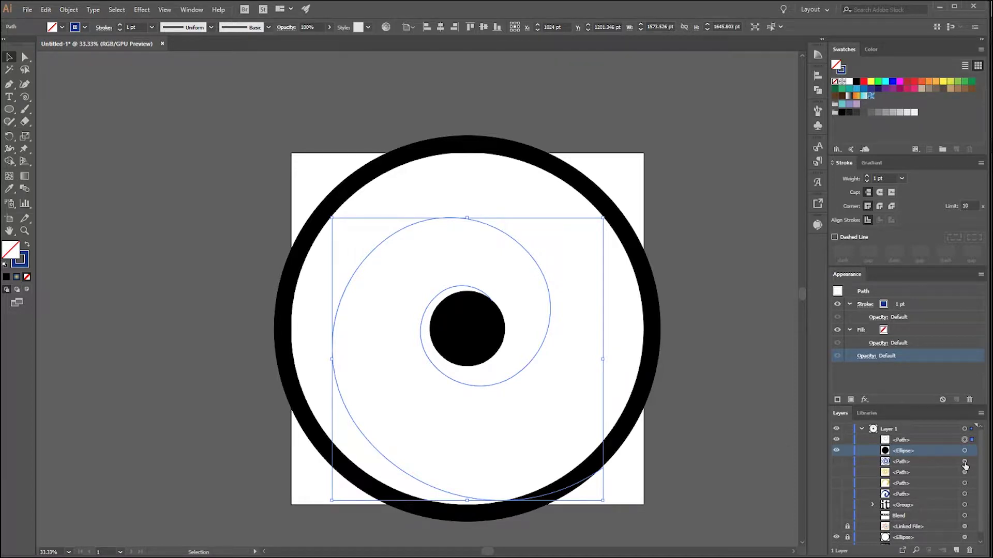
{"action": "left_click_drag", "start_coordinate": [901, 441], "coordinate": [900, 455]}
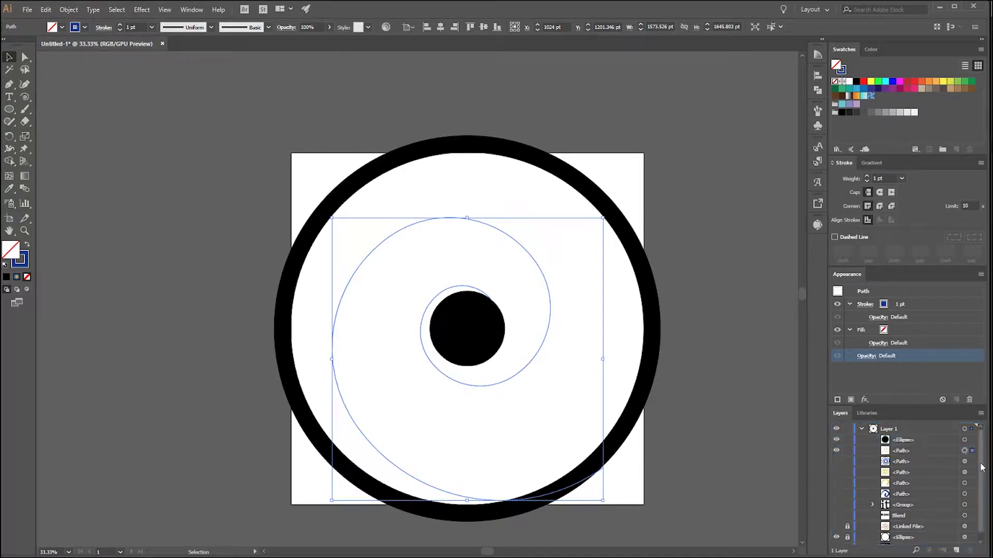
Copy the hidden blue spiral's appearance onto the new spiral and change its stroke to the one-sided arched width profile.
{"action": "left_click_drag", "start_coordinate": [964, 461], "coordinate": [965, 450], "text": "alt"}
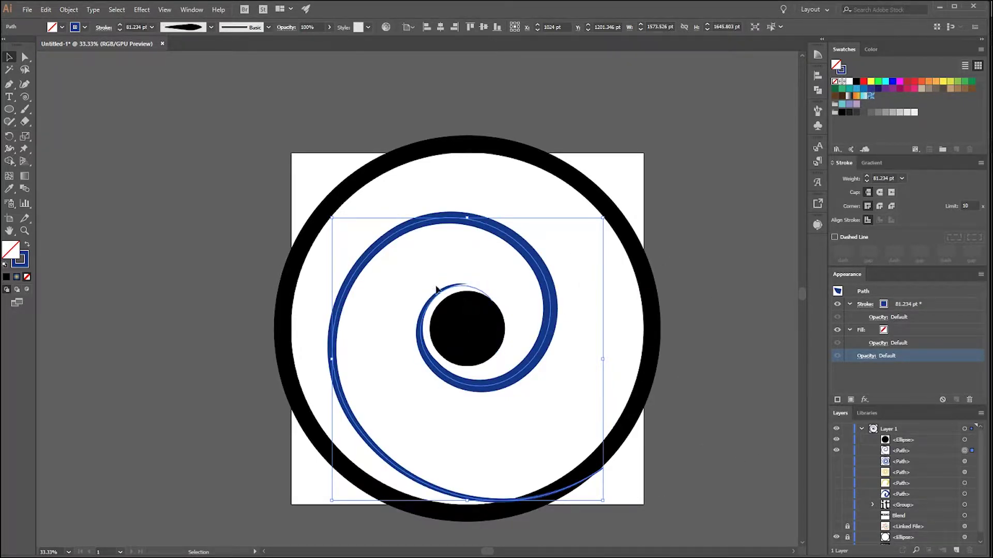
{"action": "left_click", "coordinate": [211, 29]}
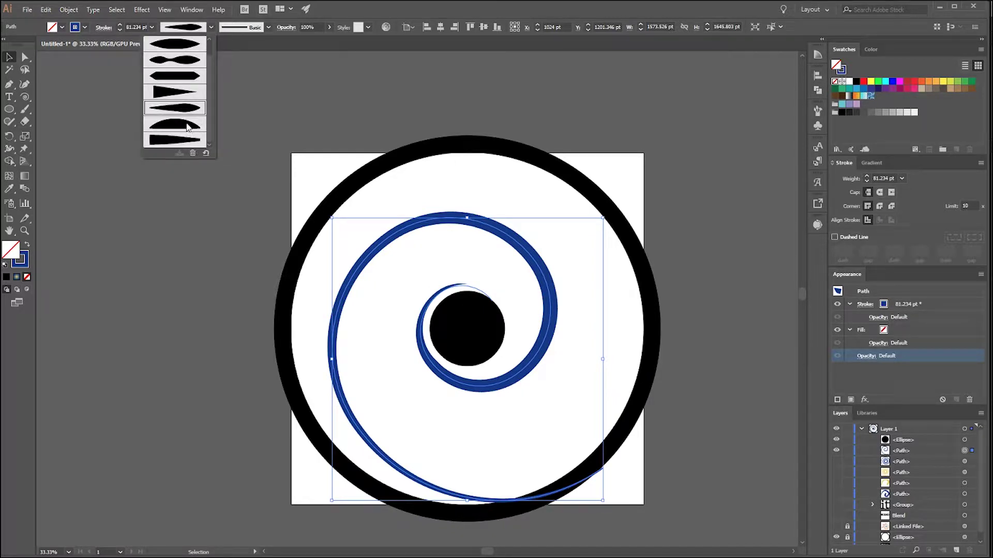
{"action": "left_click", "coordinate": [187, 132]}
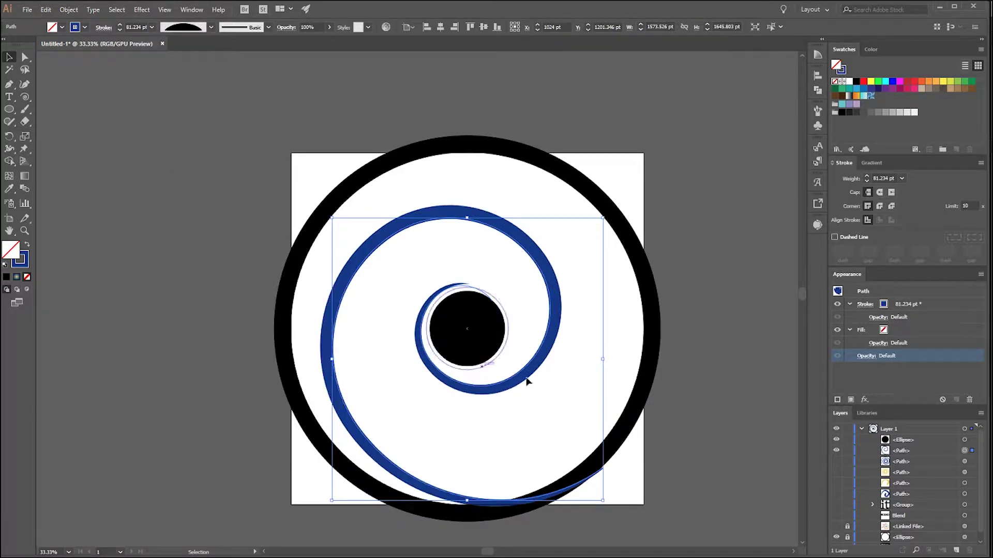
{"action": "left_click", "coordinate": [733, 359]}
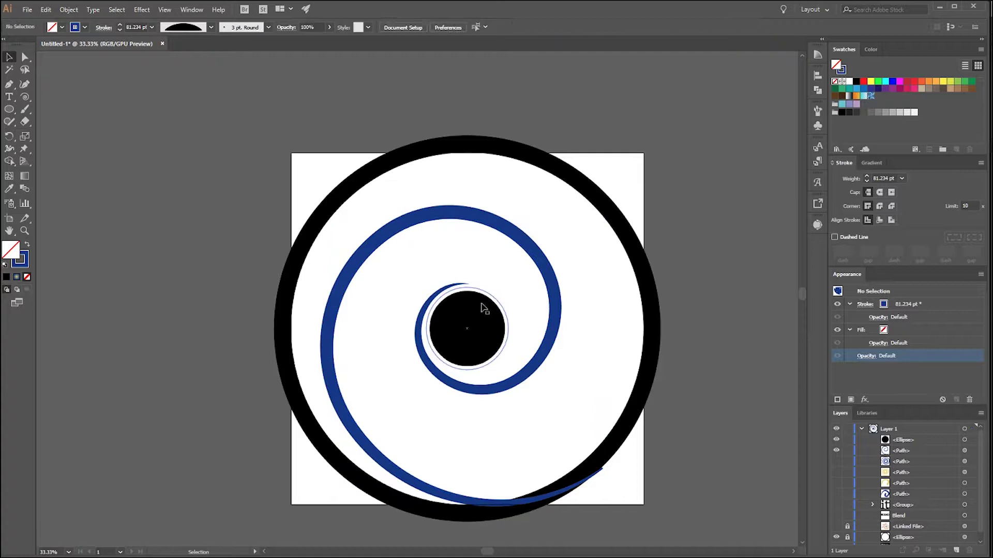
Try scaling the blue spiral down slightly and repositioning it around the black circle, then undo these changes.
{"action": "left_click", "coordinate": [555, 302]}
{"action": "left_click_drag", "start_coordinate": [601, 217], "coordinate": [595, 227]}
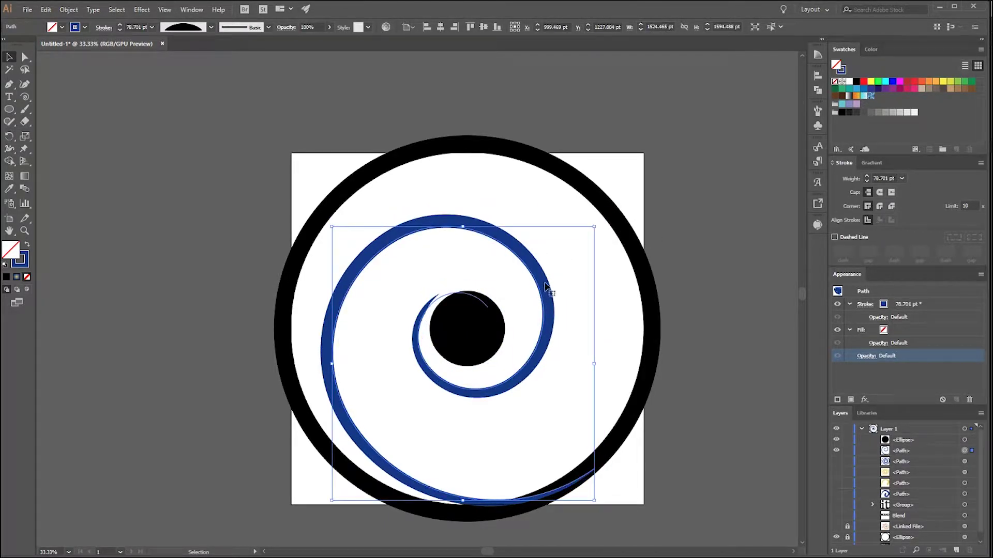
{"action": "left_click_drag", "start_coordinate": [552, 287], "coordinate": [559, 275]}
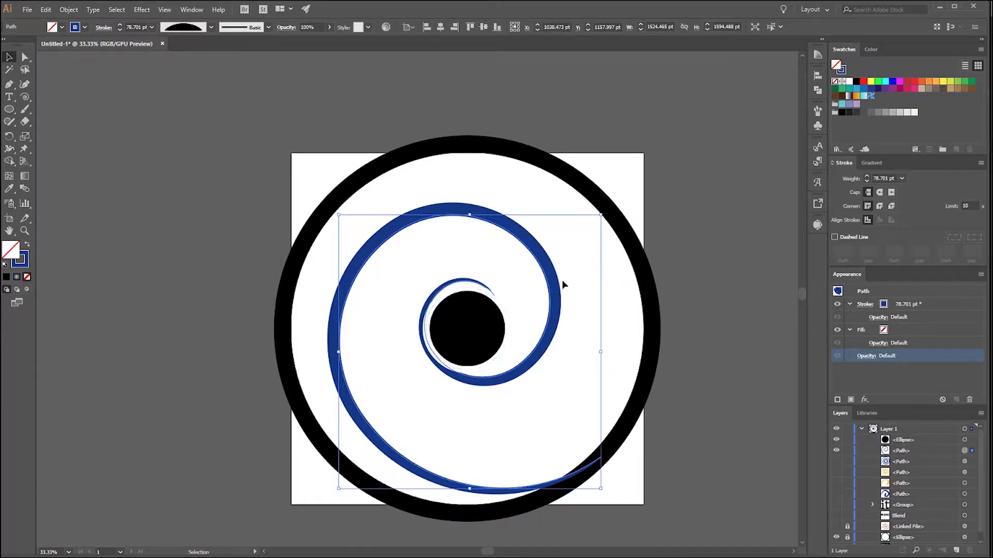
{"action": "left_click_drag", "start_coordinate": [560, 291], "coordinate": [553, 303]}
{"action": "key", "text": "ctrl+z"}
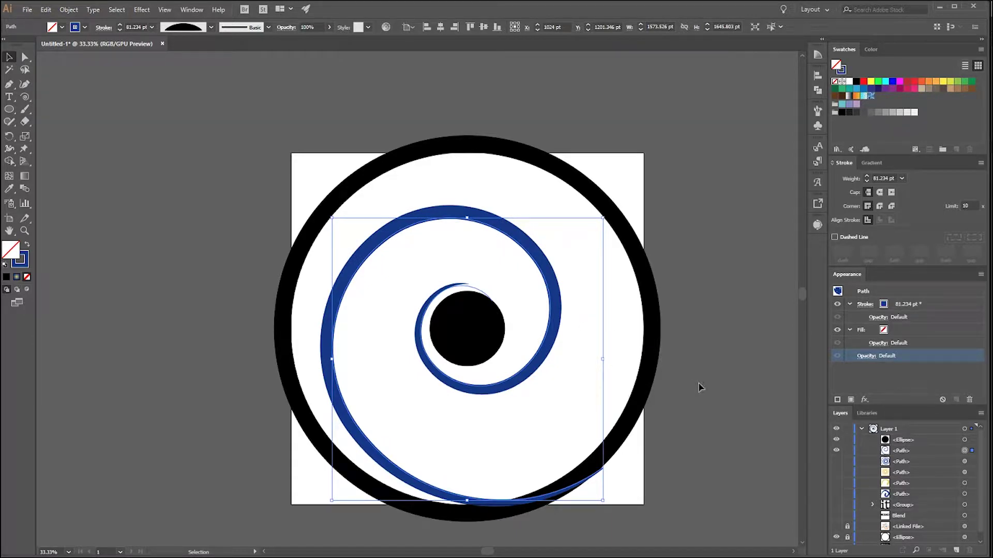
Remove the white stroke from the black central circle and select the blue spiral.
{"action": "left_click", "coordinate": [964, 440]}
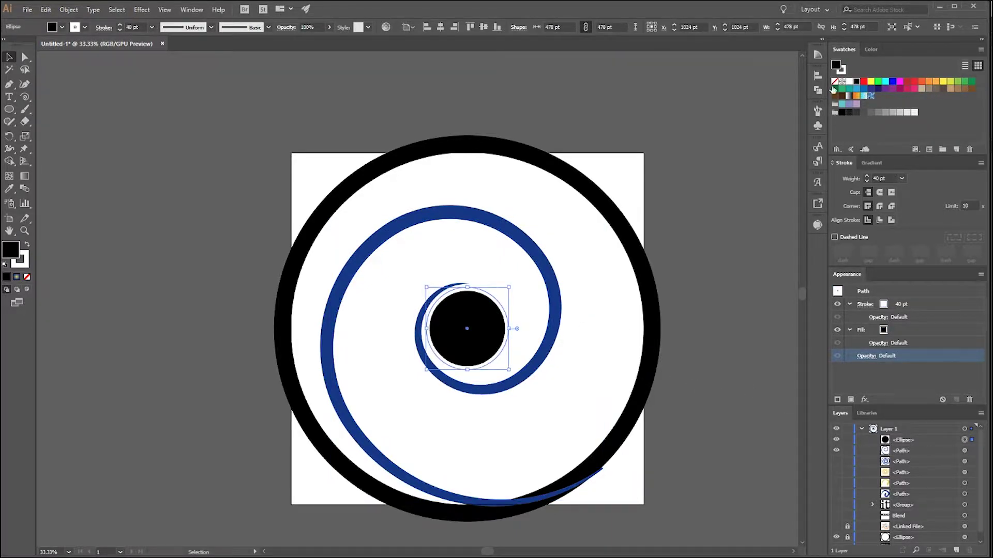
{"action": "left_click", "coordinate": [709, 212]}
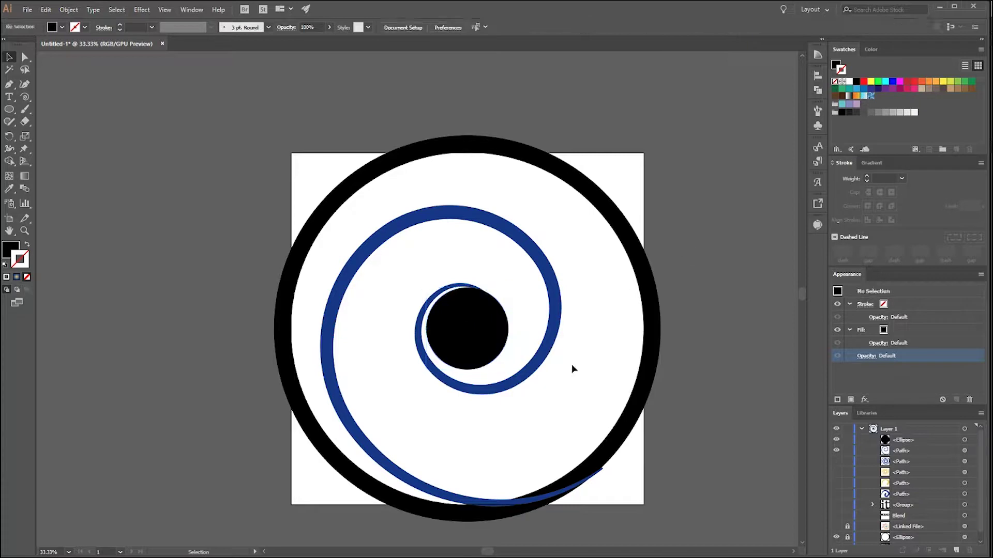
{"action": "left_click", "coordinate": [557, 299]}
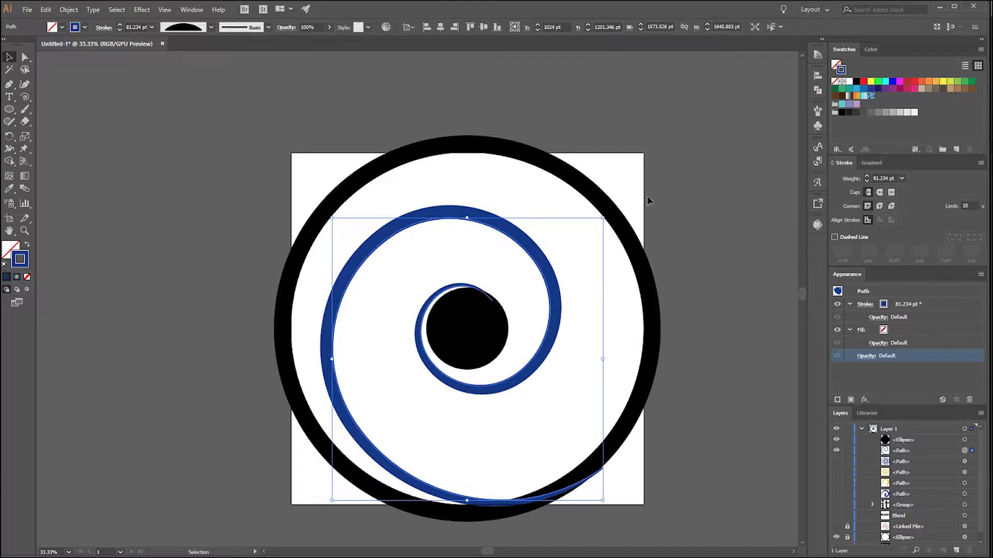
Duplicate the blue spiral in place and enlarge the copy to about 1874 by 1960 pt, shifting it slightly down to surround the original.
{"action": "scroll", "coordinate": [652, 327], "scroll_direction": "up", "scroll_amount": 1}
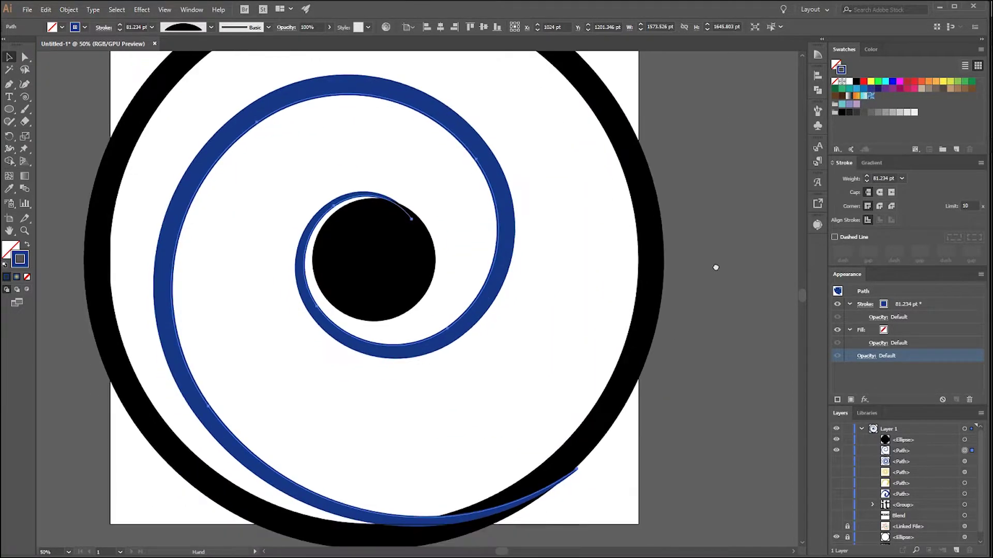
{"action": "scroll", "coordinate": [667, 277], "scroll_direction": "down", "scroll_amount": 1}
{"action": "left_click", "coordinate": [640, 273]}
{"action": "left_click_drag", "start_coordinate": [634, 257], "coordinate": [651, 302]}
{"action": "left_click", "coordinate": [500, 227]}
{"action": "scroll", "coordinate": [542, 252], "scroll_direction": "up", "scroll_amount": 1}
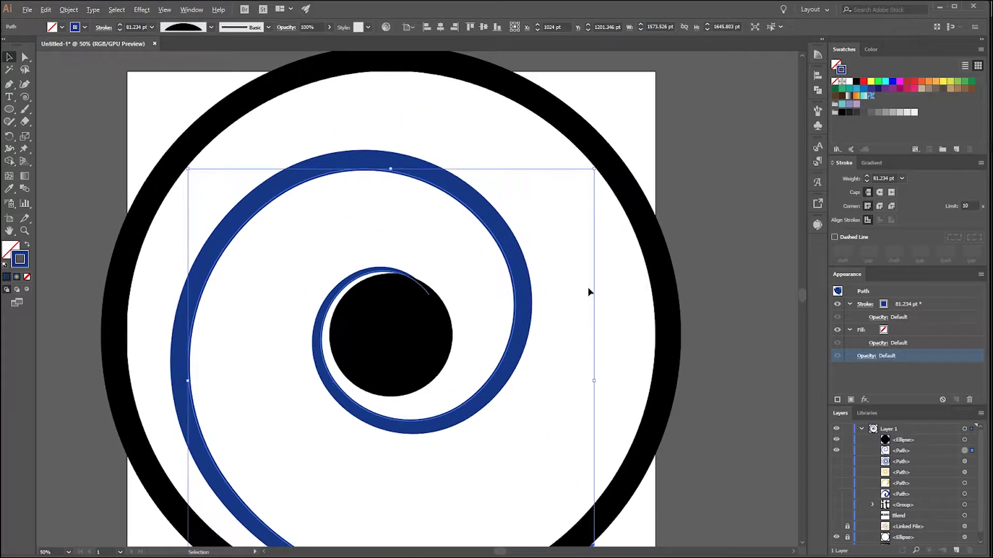
{"action": "scroll", "coordinate": [590, 290], "scroll_direction": "down", "scroll_amount": 1}
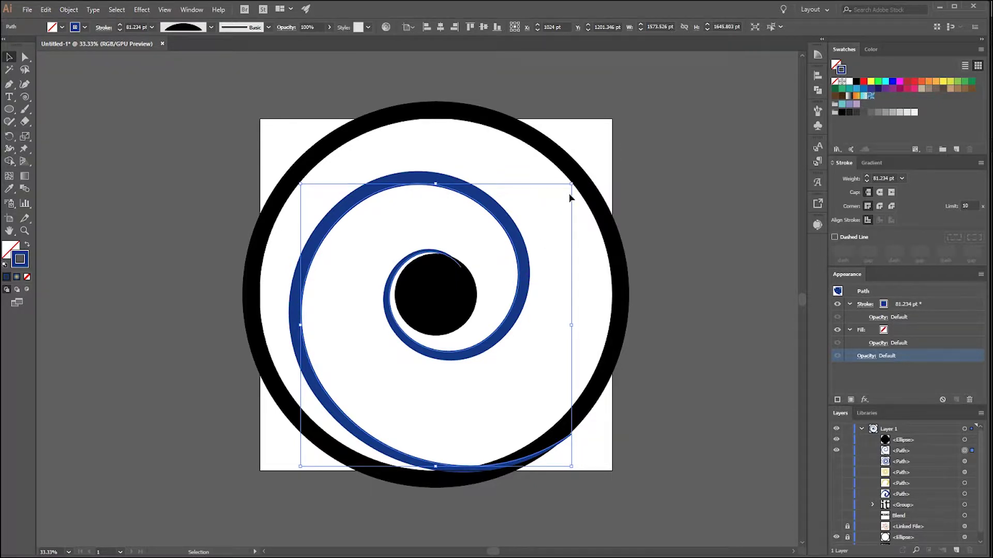
{"action": "left_click_drag", "start_coordinate": [901, 450], "coordinate": [904, 445]}
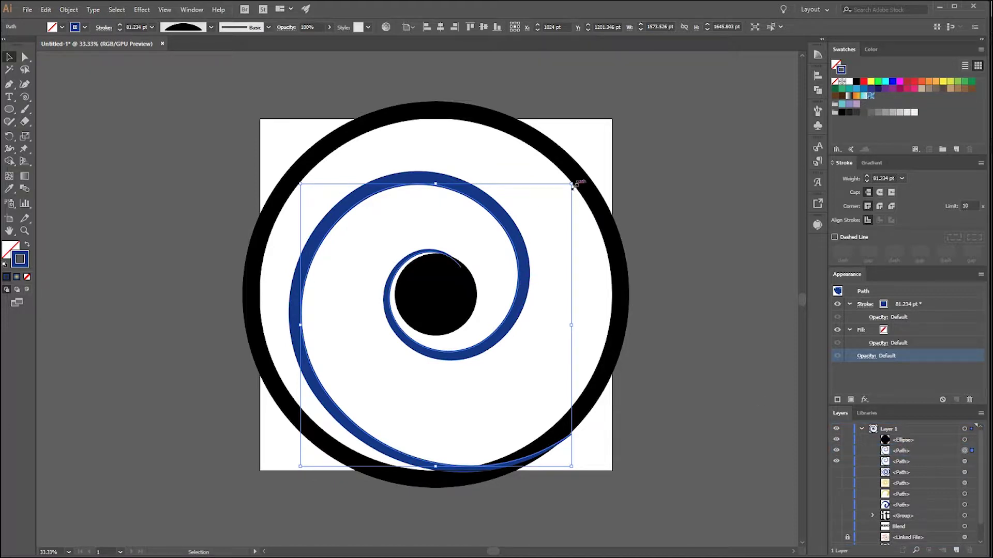
{"action": "mouse_move", "coordinate": [572, 185]}
{"action": "left_mouse_down"}
{"action": "mouse_move", "coordinate": [589, 186]}
{"action": "mouse_move", "coordinate": [612, 161]}
{"action": "left_mouse_up"}
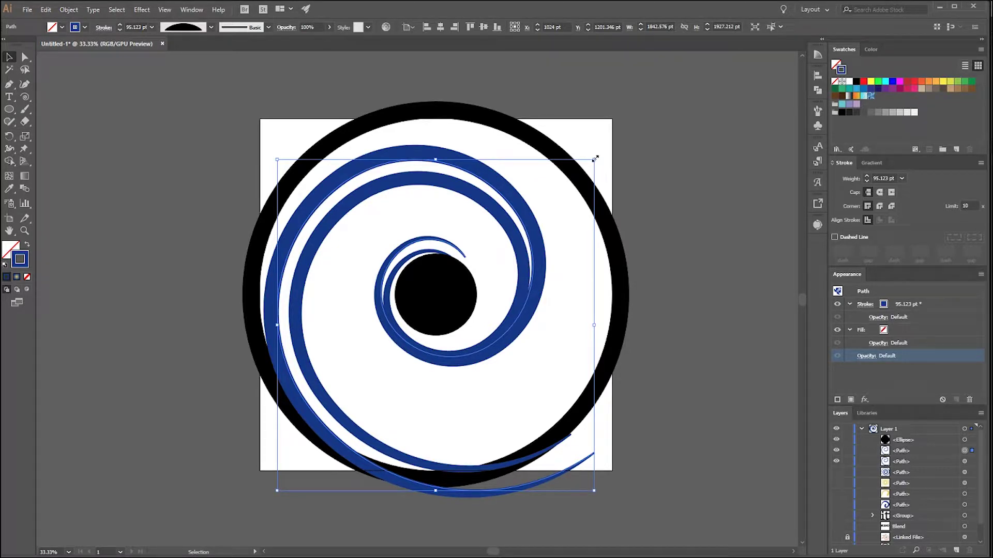
{"action": "left_click_drag", "start_coordinate": [594, 159], "coordinate": [627, 155]}
{"action": "mouse_move", "coordinate": [536, 219]}
{"action": "left_mouse_down"}
{"action": "mouse_move", "coordinate": [520, 221]}
{"action": "mouse_move", "coordinate": [534, 229]}
{"action": "left_mouse_up"}
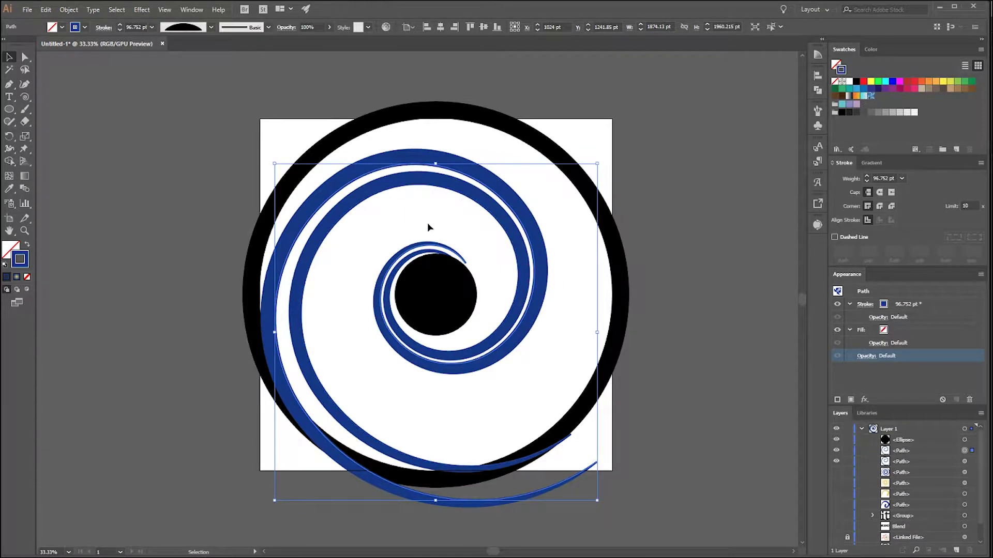
Rotate the enlarged spiral slightly clockwise against the black circle and copy the hidden gold spiral's appearance onto it.
{"action": "left_click", "coordinate": [600, 161]}
{"action": "left_click_drag", "start_coordinate": [601, 159], "coordinate": [650, 205]}
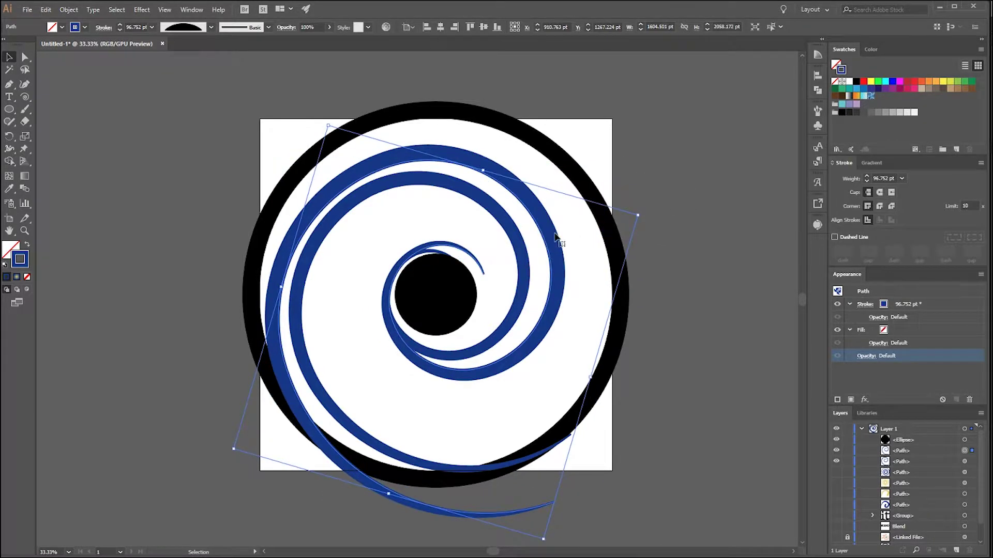
{"action": "left_click_drag", "start_coordinate": [556, 236], "coordinate": [541, 236]}
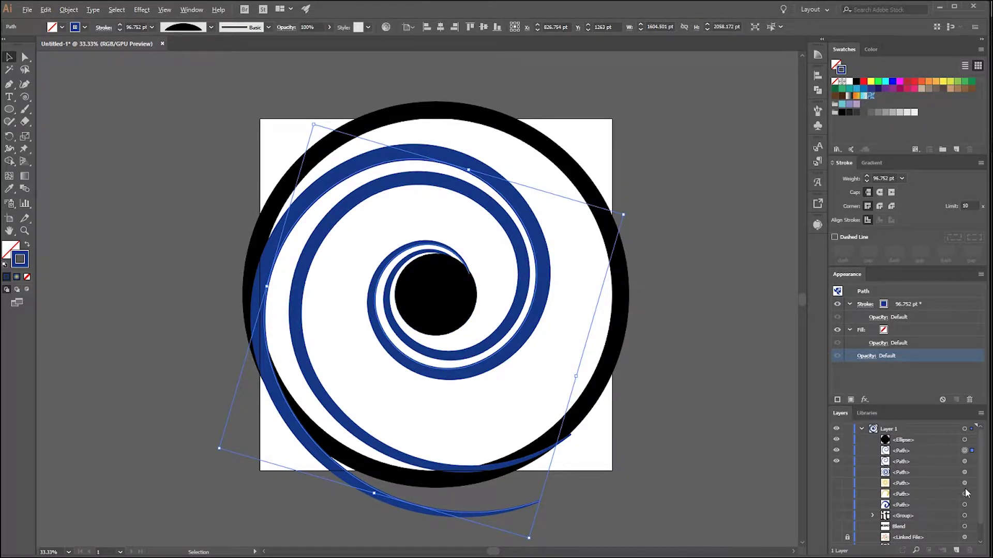
{"action": "left_click_drag", "start_coordinate": [965, 450], "coordinate": [964, 451]}
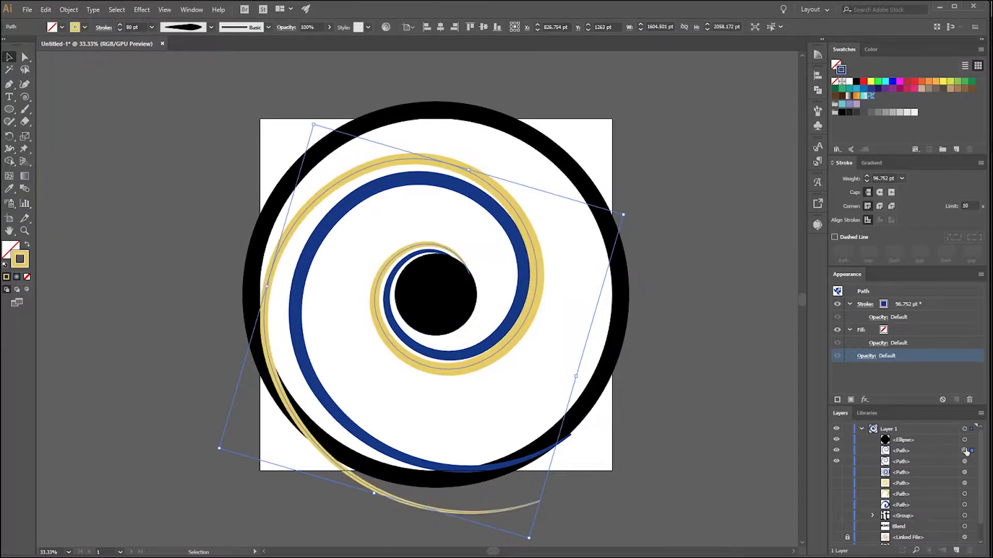
{"action": "left_click", "coordinate": [707, 305]}
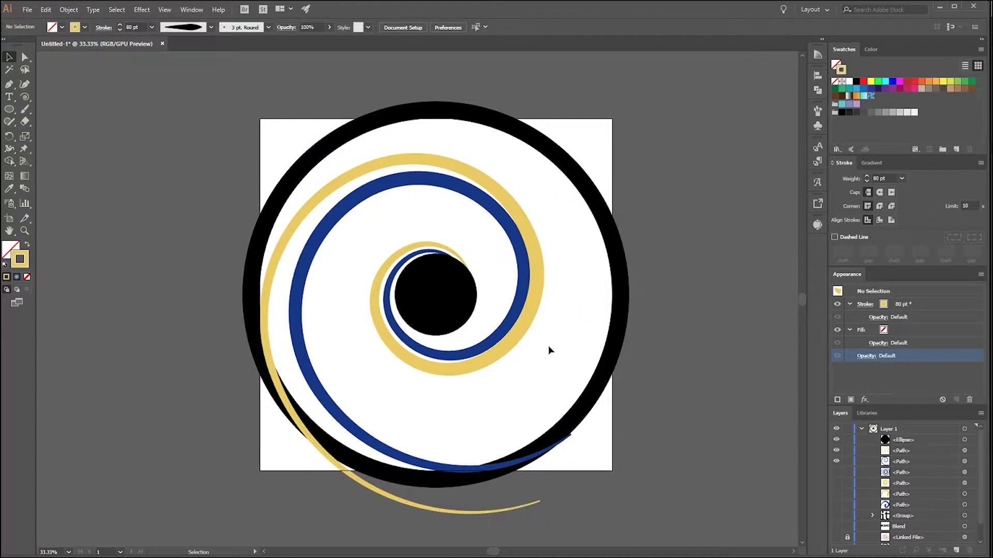
Rotate the gold spiral clockwise by roughly a quarter turn and reposition it so its inner end wraps the black circle opposite the blue one.
{"action": "left_click", "coordinate": [484, 189]}
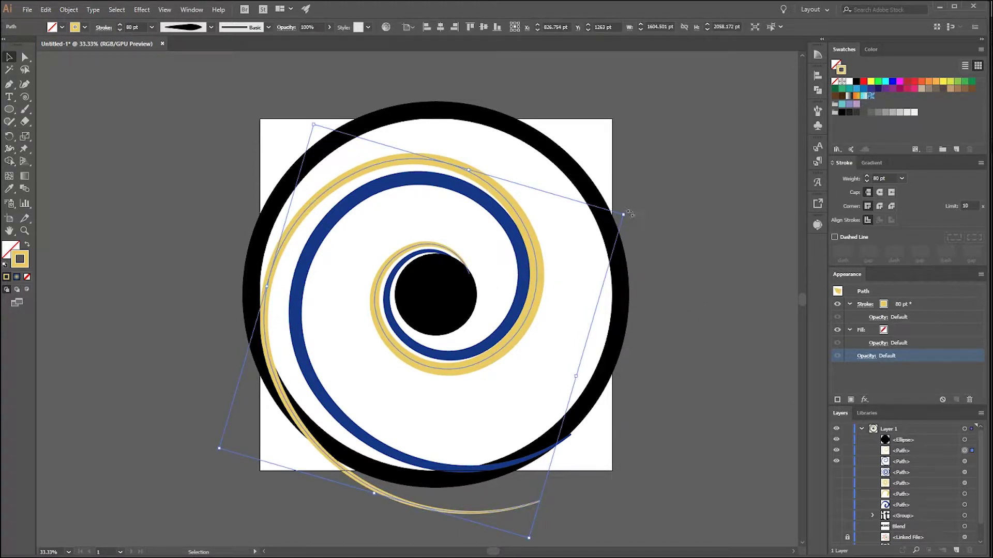
{"action": "left_click_drag", "start_coordinate": [629, 215], "coordinate": [641, 254]}
{"action": "mouse_move", "coordinate": [549, 252]}
{"action": "left_mouse_down"}
{"action": "mouse_move", "coordinate": [532, 249]}
{"action": "mouse_move", "coordinate": [542, 254]}
{"action": "left_mouse_up"}
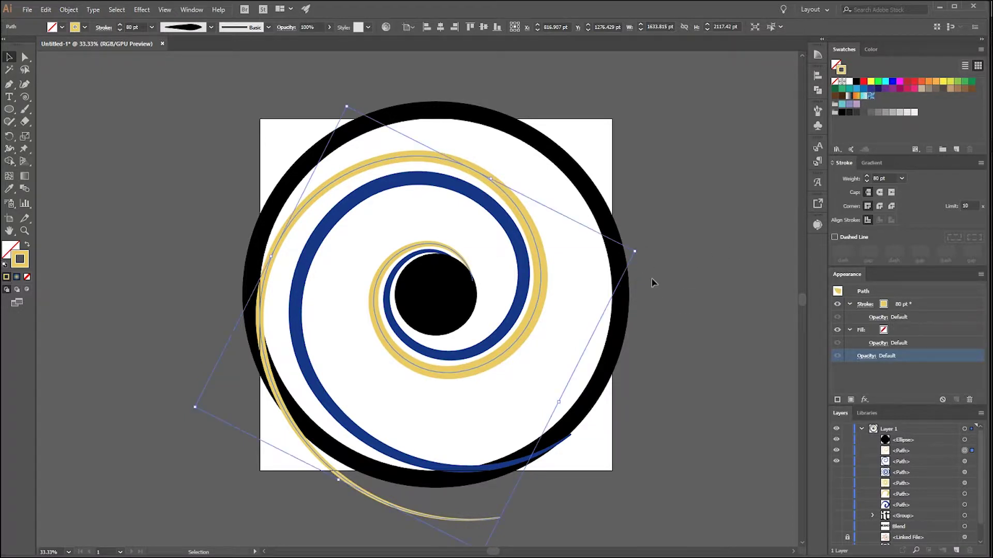
{"action": "mouse_move", "coordinate": [640, 254]}
{"action": "left_mouse_down"}
{"action": "mouse_move", "coordinate": [649, 344]}
{"action": "mouse_move", "coordinate": [566, 439]}
{"action": "mouse_move", "coordinate": [484, 459]}
{"action": "left_mouse_up"}
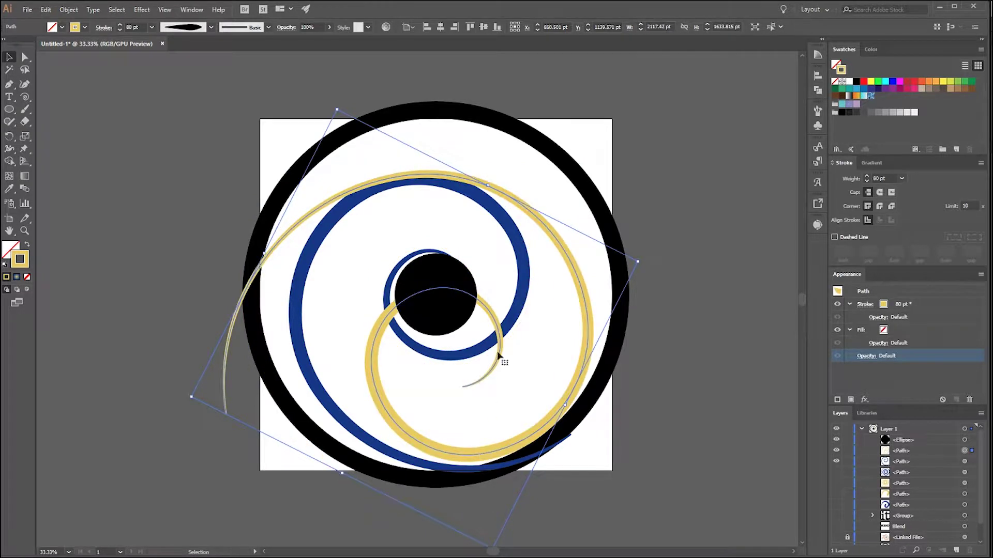
{"action": "left_click_drag", "start_coordinate": [484, 304], "coordinate": [453, 243]}
{"action": "left_click", "coordinate": [702, 259]}
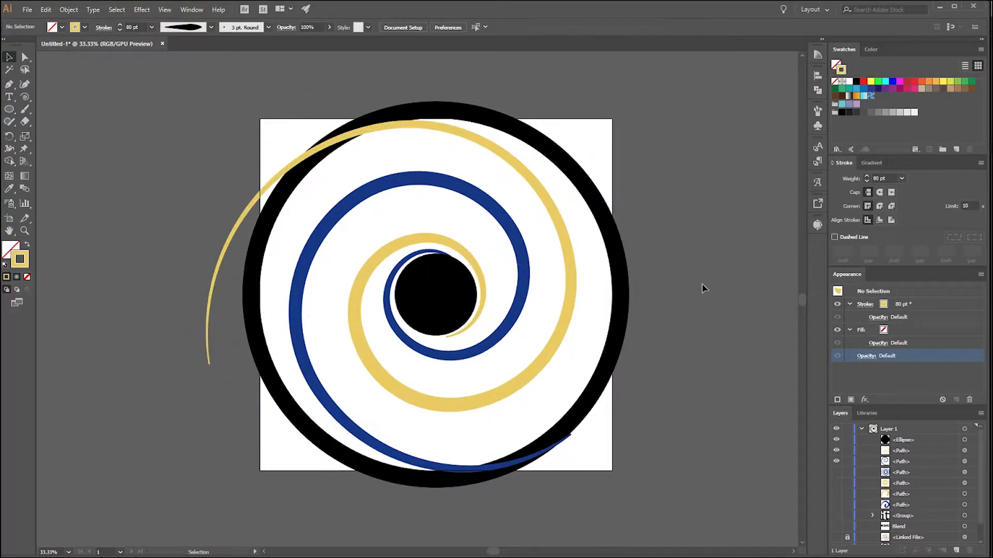
Examine how the blue and gold spirals fit around the black circle and inside the outer ring.
{"action": "left_click_drag", "start_coordinate": [738, 248], "coordinate": [603, 282]}
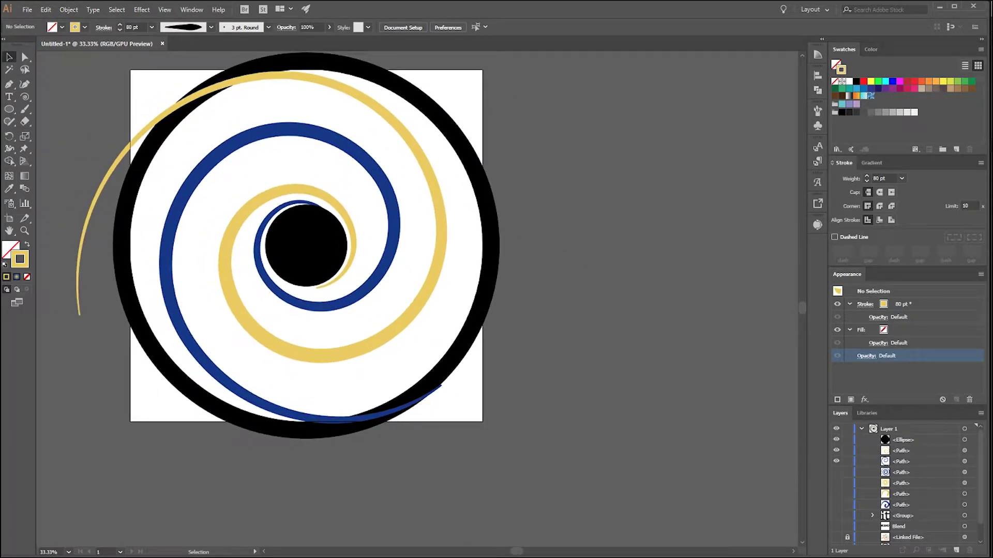
{"action": "scroll", "coordinate": [539, 284], "scroll_direction": "up", "scroll_amount": 1}
{"action": "left_click_drag", "start_coordinate": [540, 285], "coordinate": [582, 283]}
{"action": "scroll", "coordinate": [507, 268], "scroll_direction": "down", "scroll_amount": 1}
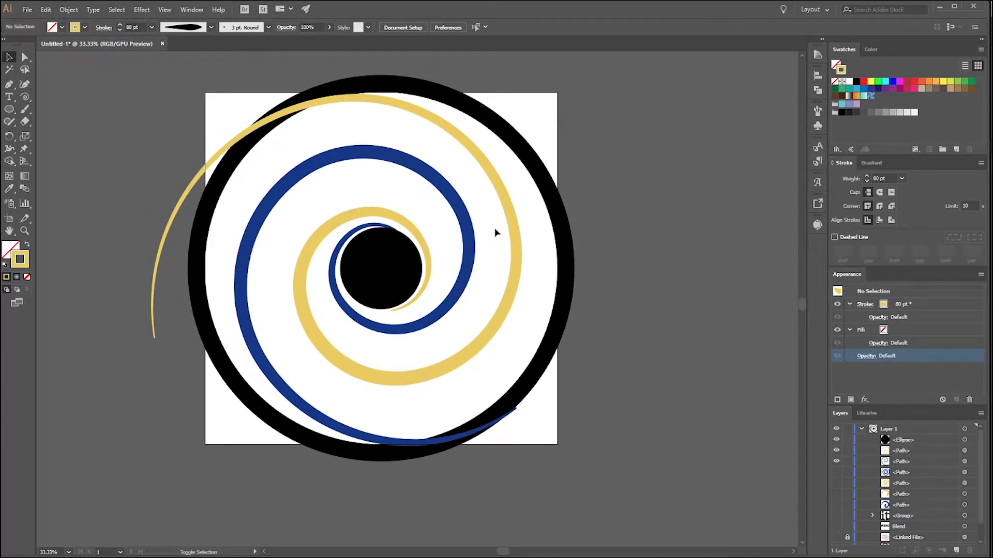
{"action": "left_click", "coordinate": [514, 231]}
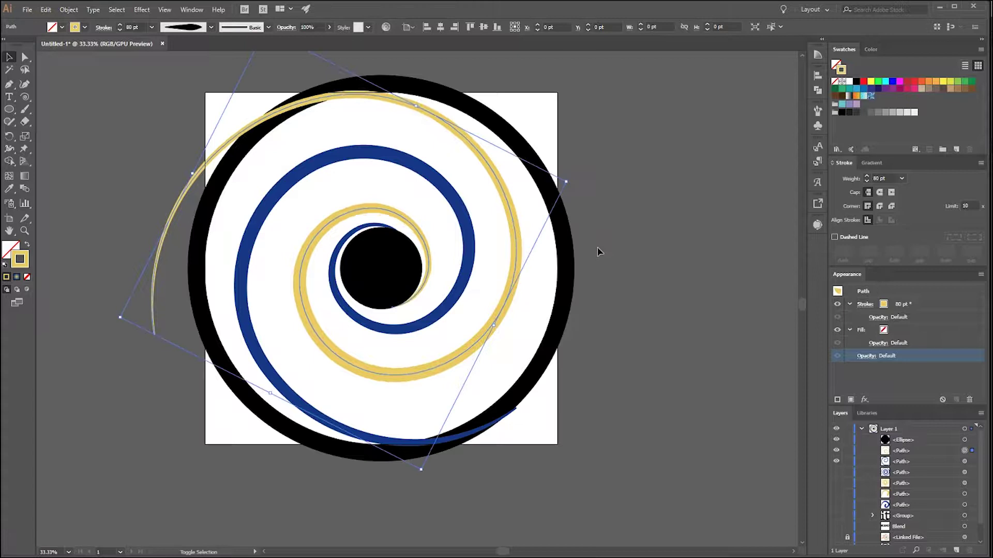
{"action": "left_click", "coordinate": [671, 262]}
{"action": "scroll", "coordinate": [473, 294], "scroll_direction": "down", "scroll_amount": 1}
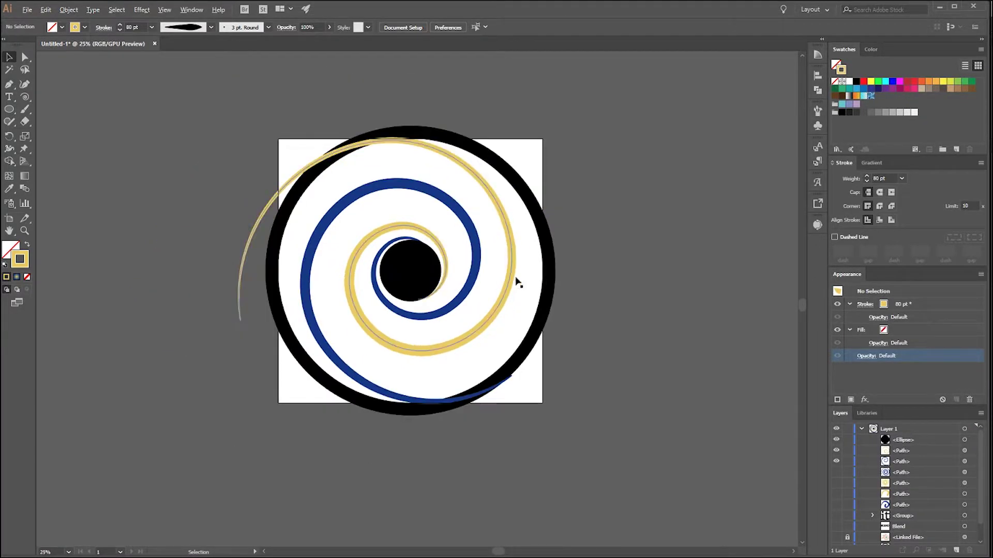
{"action": "scroll", "coordinate": [517, 290], "scroll_direction": "right", "scroll_amount": 1}
{"action": "scroll", "coordinate": [517, 290], "scroll_direction": "down", "scroll_amount": 1}
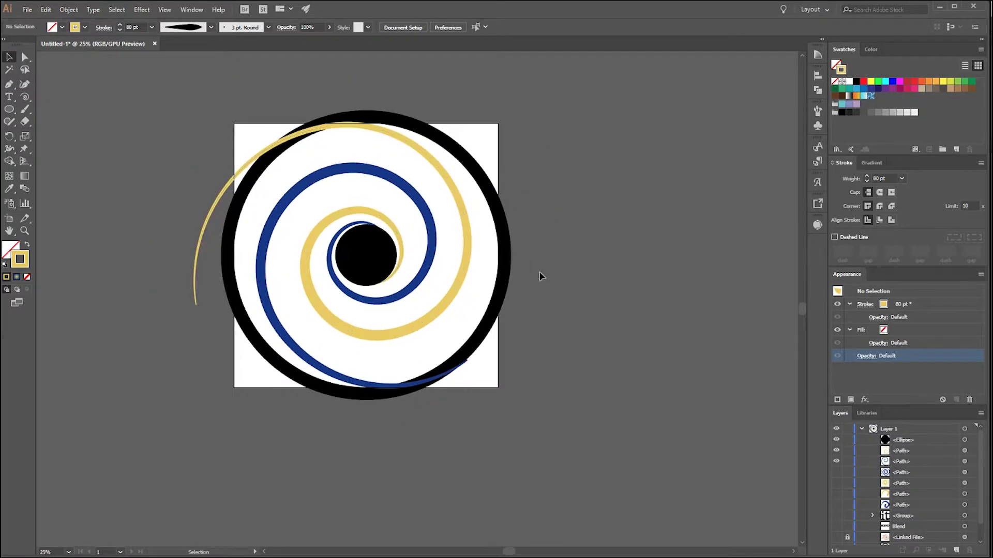
Select both the gold and blue spirals and set their stroke weight to 150 pt.
{"action": "left_click", "coordinate": [468, 225]}
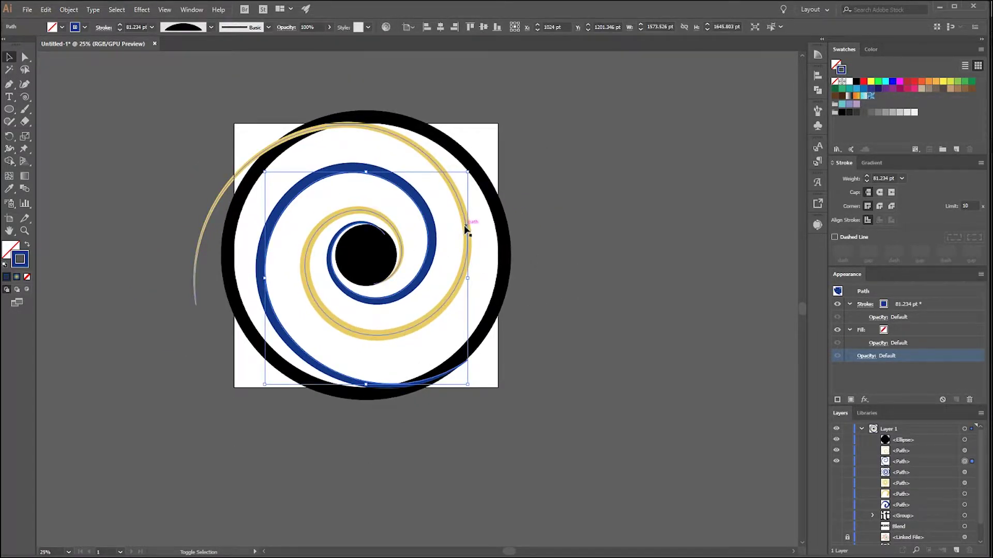
{"action": "left_click", "coordinate": [903, 178]}
{"action": "left_click", "coordinate": [923, 417]}
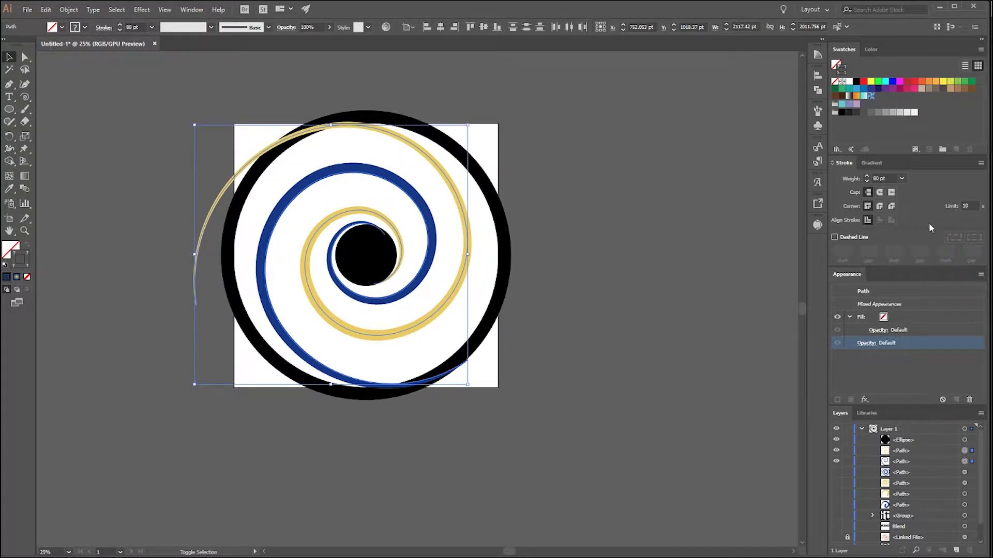
{"action": "left_click", "coordinate": [903, 178]}
{"action": "left_click", "coordinate": [922, 428]}
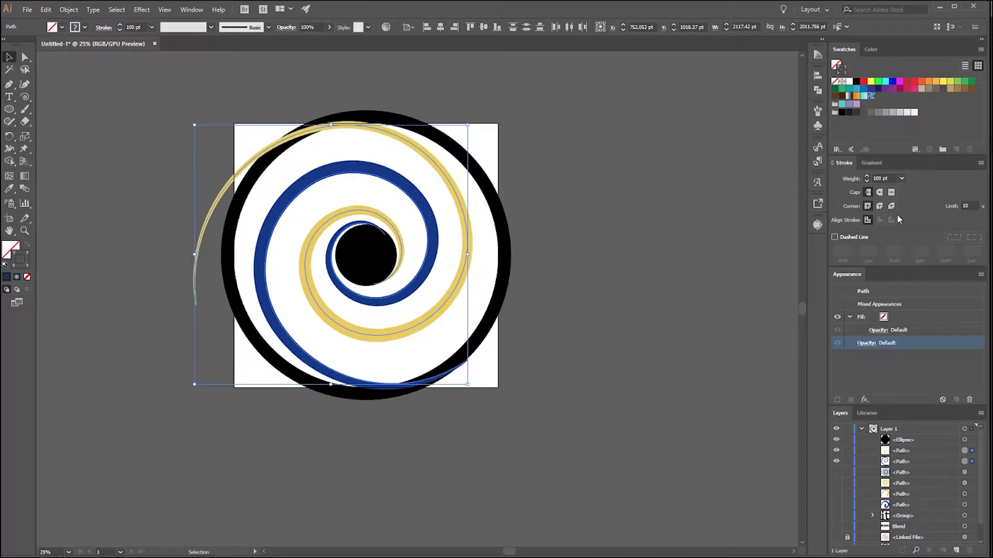
{"action": "left_click", "coordinate": [882, 178]}
{"action": "type", "text": "150"}
{"action": "key", "text": "Return"}
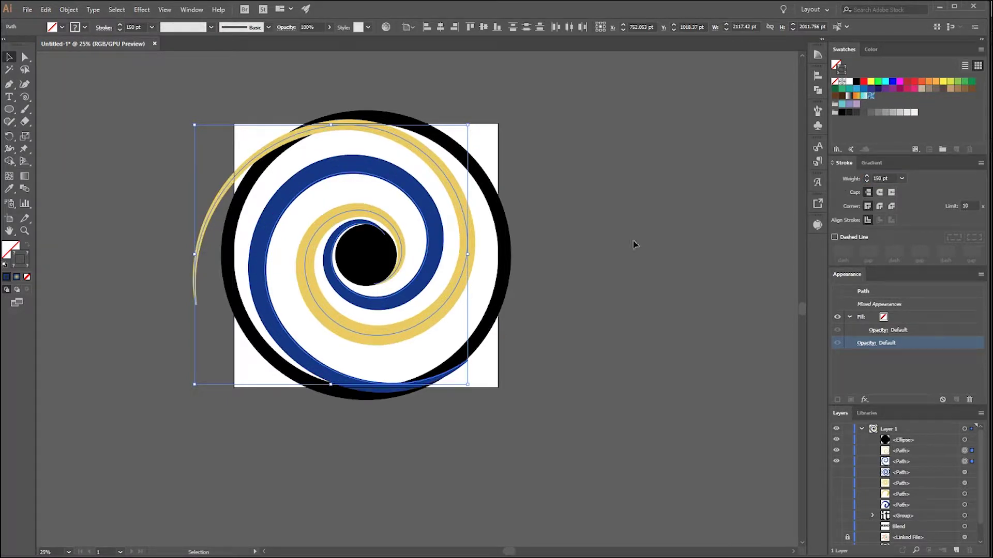
Examine the balance of the thickened spirals against the black circle and outer ring.
{"action": "left_click_drag", "start_coordinate": [524, 243], "coordinate": [530, 264]}
{"action": "left_click_drag", "start_coordinate": [549, 282], "coordinate": [585, 248]}
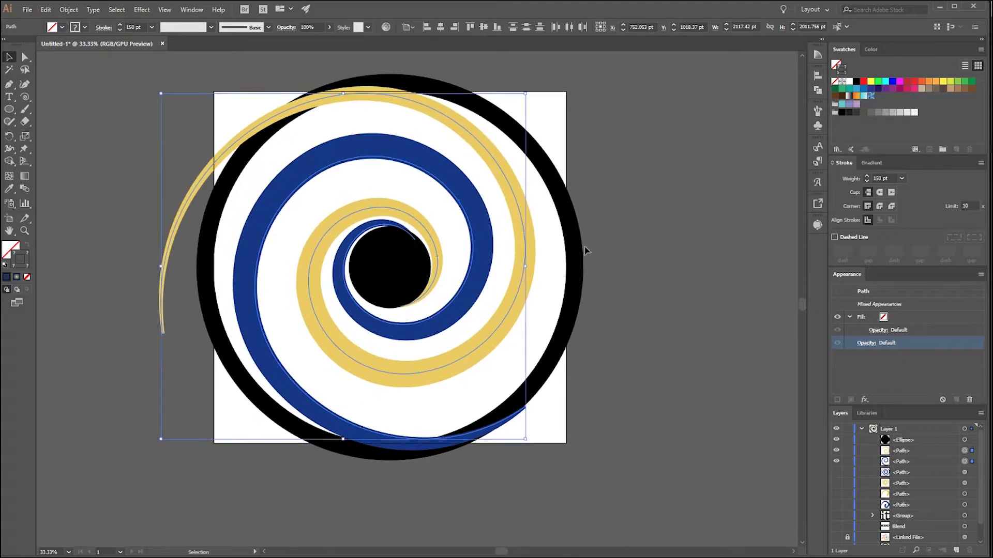
{"action": "left_click", "coordinate": [623, 291]}
{"action": "scroll", "coordinate": [578, 293], "scroll_direction": "down", "scroll_amount": 1}
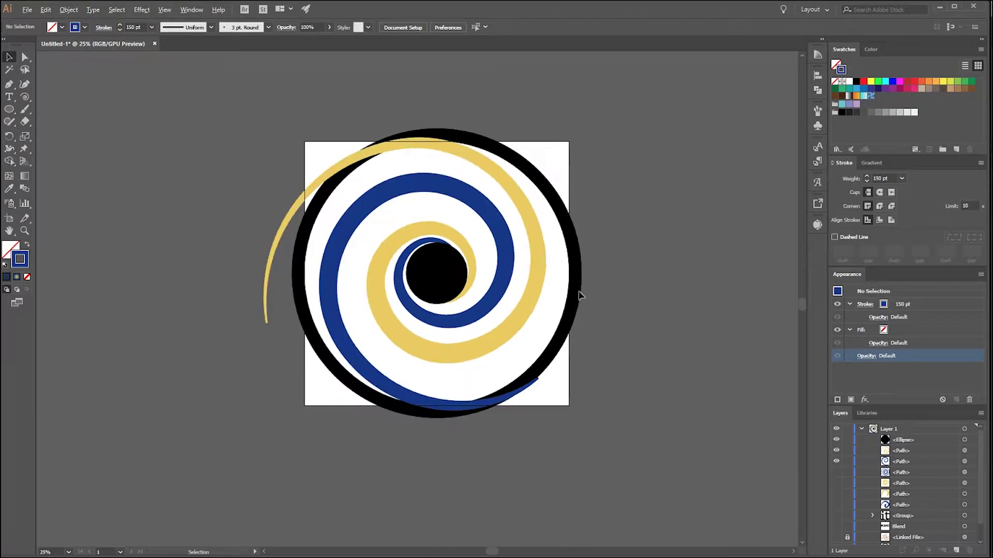
{"action": "left_click_drag", "start_coordinate": [671, 311], "coordinate": [596, 277]}
{"action": "scroll", "coordinate": [543, 294], "scroll_direction": "up", "scroll_amount": 1}
{"action": "left_click_drag", "start_coordinate": [517, 287], "coordinate": [625, 328]}
{"action": "scroll", "coordinate": [614, 346], "scroll_direction": "down", "scroll_amount": 1}
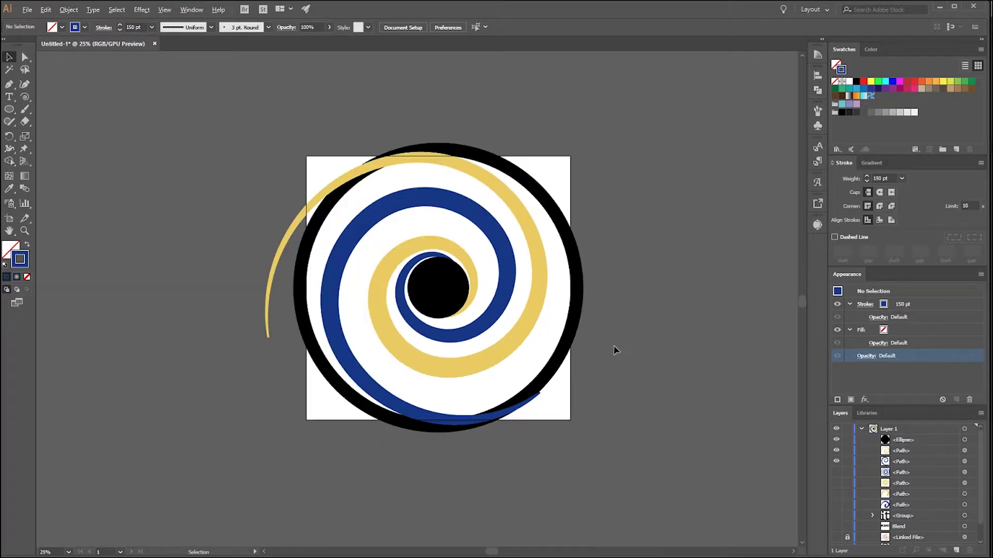
{"action": "left_click_drag", "start_coordinate": [652, 368], "coordinate": [611, 349]}
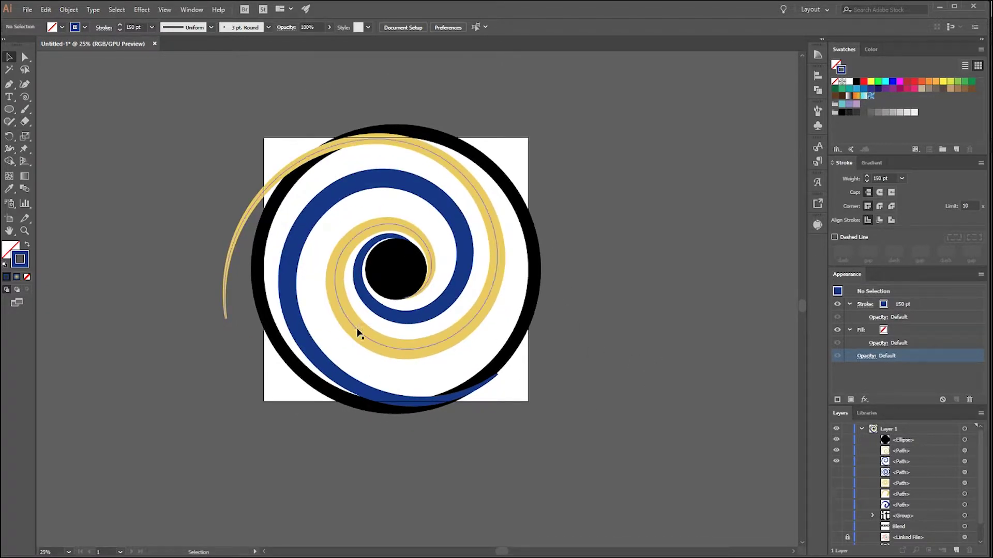
Rotate the gold spiral further clockwise, then enlarge and move it so its inner end hugs the black circle.
{"action": "left_click", "coordinate": [499, 261]}
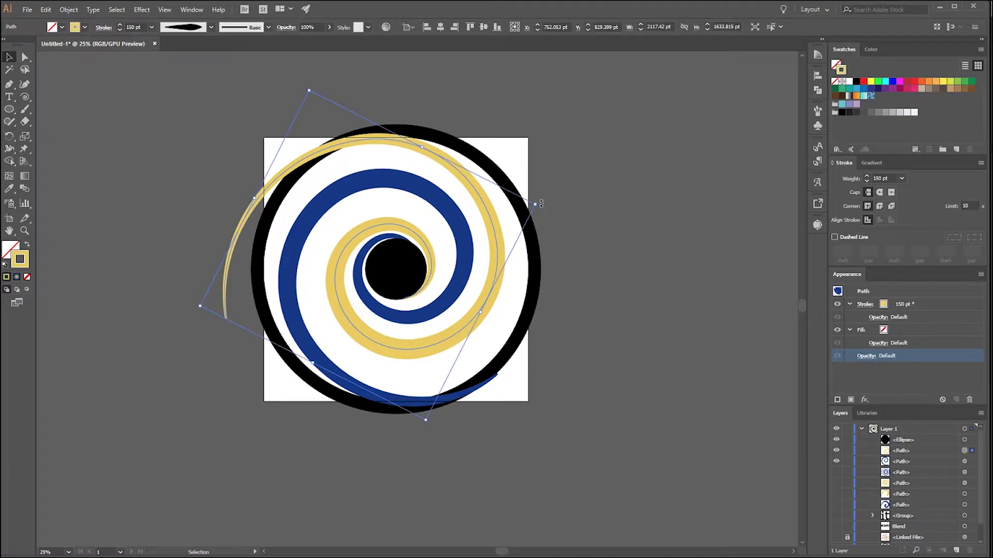
{"action": "left_click_drag", "start_coordinate": [541, 203], "coordinate": [556, 286]}
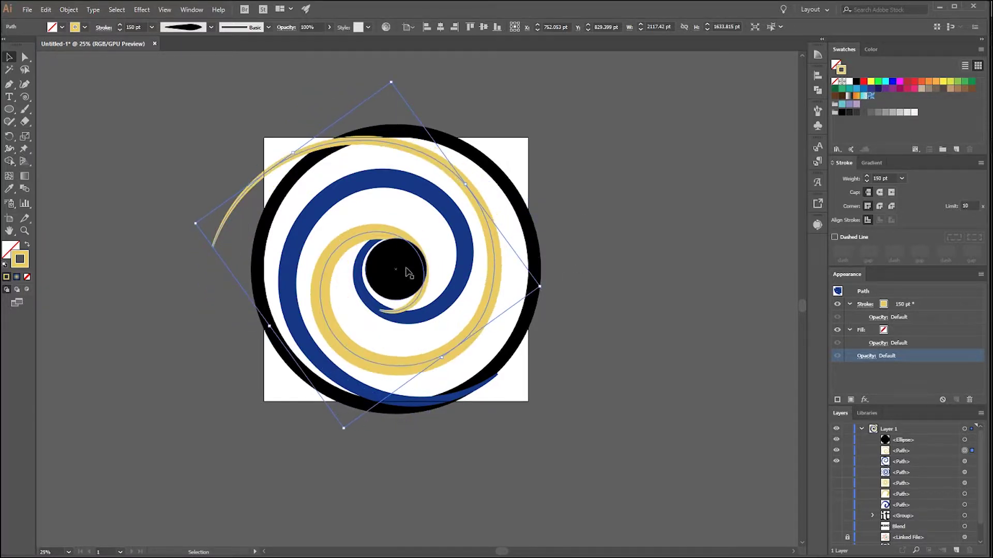
{"action": "left_click_drag", "start_coordinate": [387, 235], "coordinate": [399, 220]}
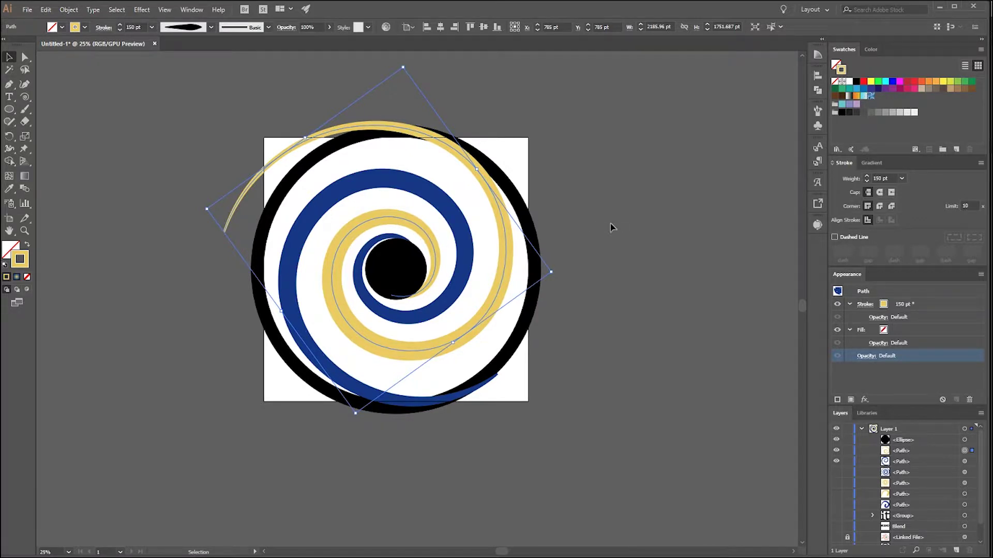
{"action": "left_click", "coordinate": [621, 252]}
{"action": "scroll", "coordinate": [572, 272], "scroll_direction": "up", "scroll_amount": 1}
{"action": "left_click_drag", "start_coordinate": [587, 252], "coordinate": [597, 285]}
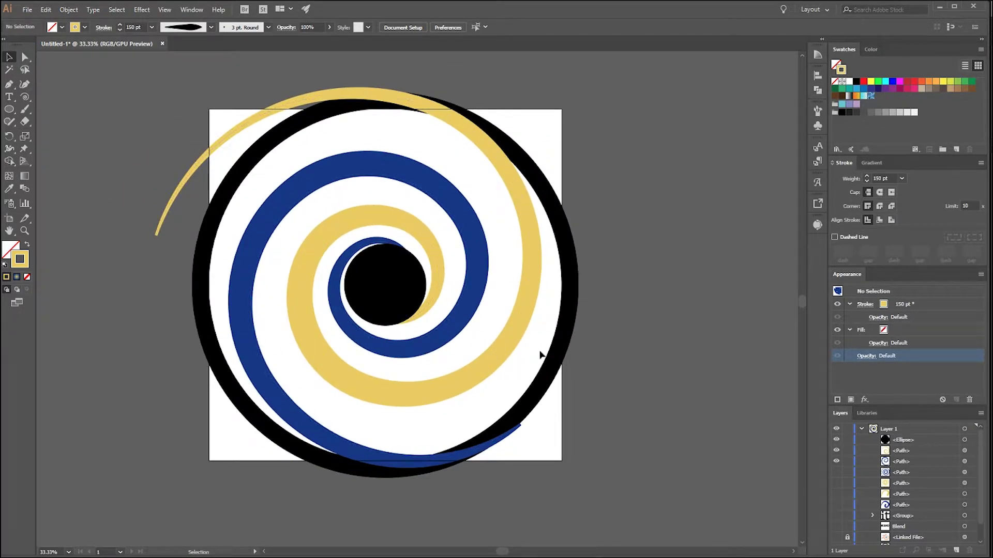
Rotate the gold spiral slightly more clockwise and nudge it to even out its gap from the blue spiral.
{"action": "left_click", "coordinate": [506, 346]}
{"action": "left_click_drag", "start_coordinate": [603, 292], "coordinate": [590, 336]}
{"action": "mouse_move", "coordinate": [413, 238]}
{"action": "left_mouse_down"}
{"action": "mouse_move", "coordinate": [425, 232]}
{"action": "mouse_move", "coordinate": [413, 232]}
{"action": "left_mouse_up"}
Nudge the blue spiral sideways to X about 1046 pt so its inner end sits tighter against the black circle.
{"action": "left_click", "coordinate": [341, 281]}
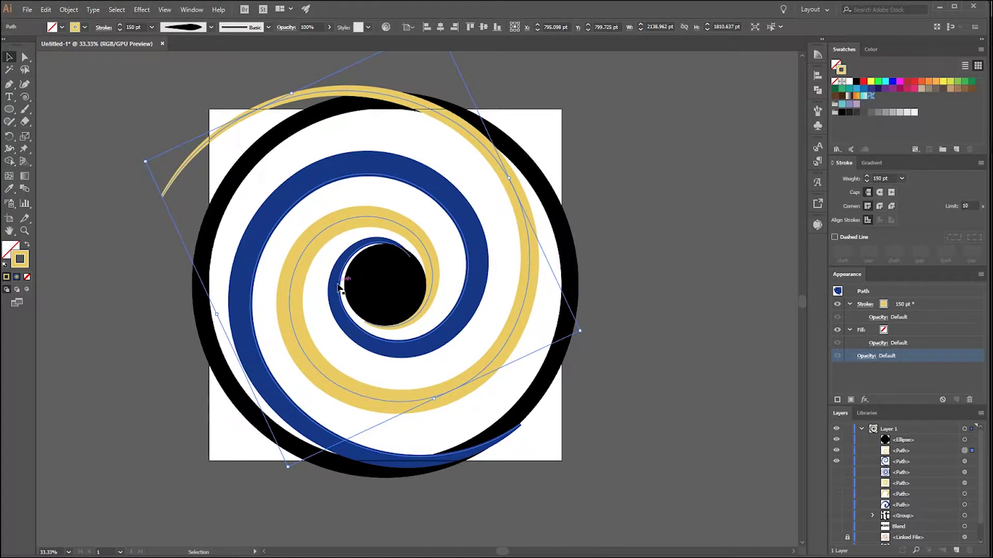
{"action": "left_click_drag", "start_coordinate": [452, 329], "coordinate": [456, 329]}
{"action": "left_click", "coordinate": [496, 323]}
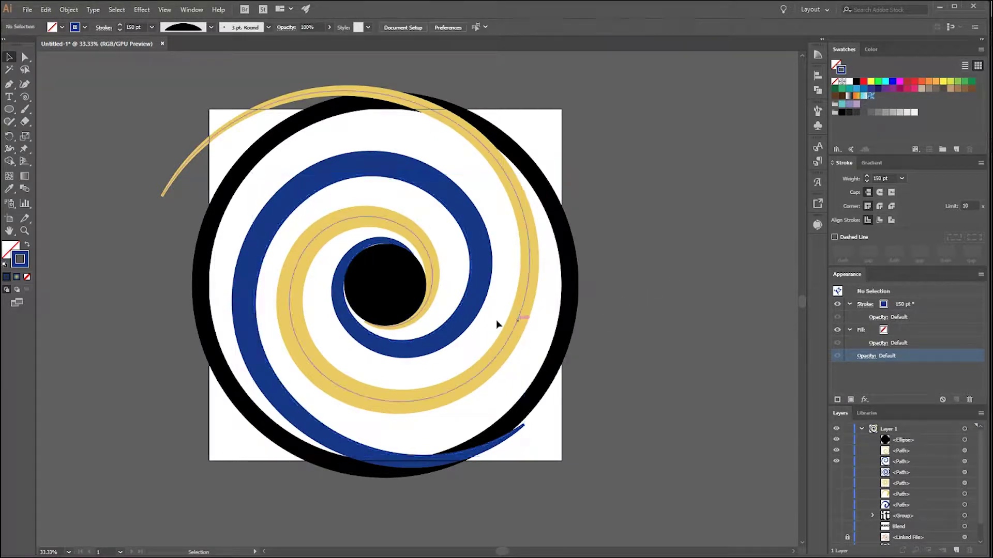
{"action": "left_click", "coordinate": [463, 323]}
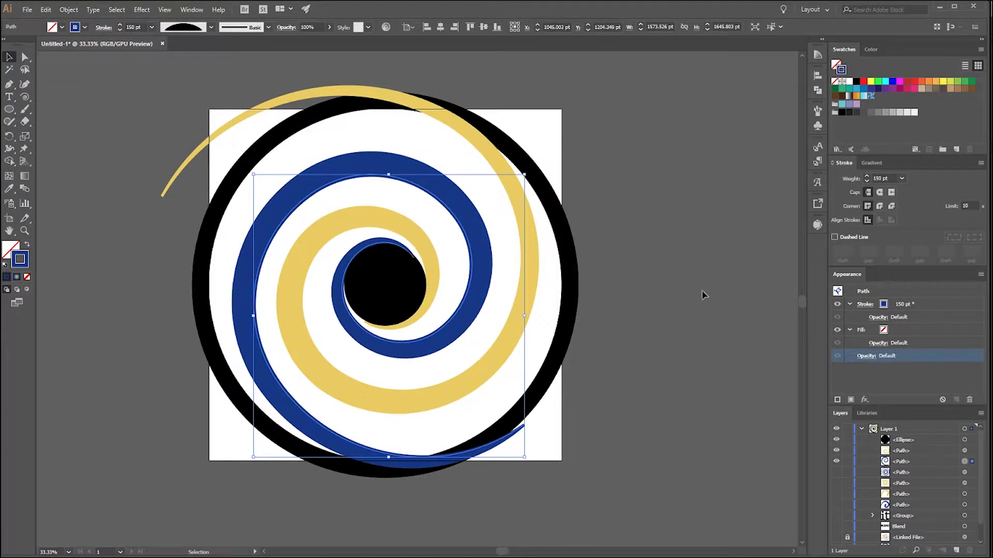
{"action": "left_click", "coordinate": [627, 304]}
Examine the whole spiral logo at a small display size to judge its legibility.
{"action": "scroll", "coordinate": [552, 293], "scroll_direction": "down", "scroll_amount": 2}
{"action": "left_click_drag", "start_coordinate": [588, 309], "coordinate": [639, 301]}
{"action": "scroll", "coordinate": [547, 270], "scroll_direction": "up", "scroll_amount": 2}
{"action": "scroll", "coordinate": [577, 304], "scroll_direction": "down", "scroll_amount": 4}
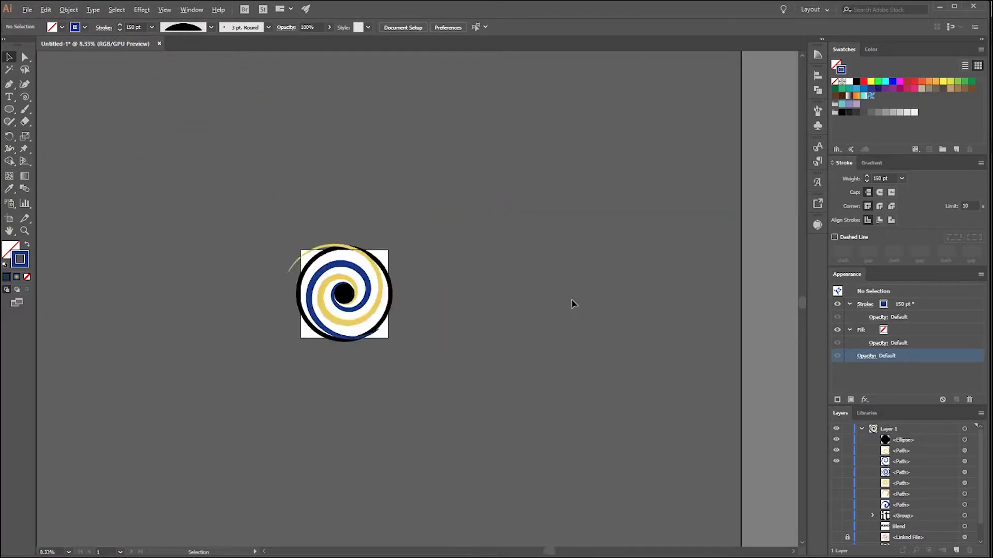
{"action": "scroll", "coordinate": [523, 333], "scroll_direction": "up", "scroll_amount": 3}
{"action": "left_click_drag", "start_coordinate": [453, 311], "coordinate": [537, 366]}
{"action": "scroll", "coordinate": [548, 336], "scroll_direction": "down", "scroll_amount": 2}
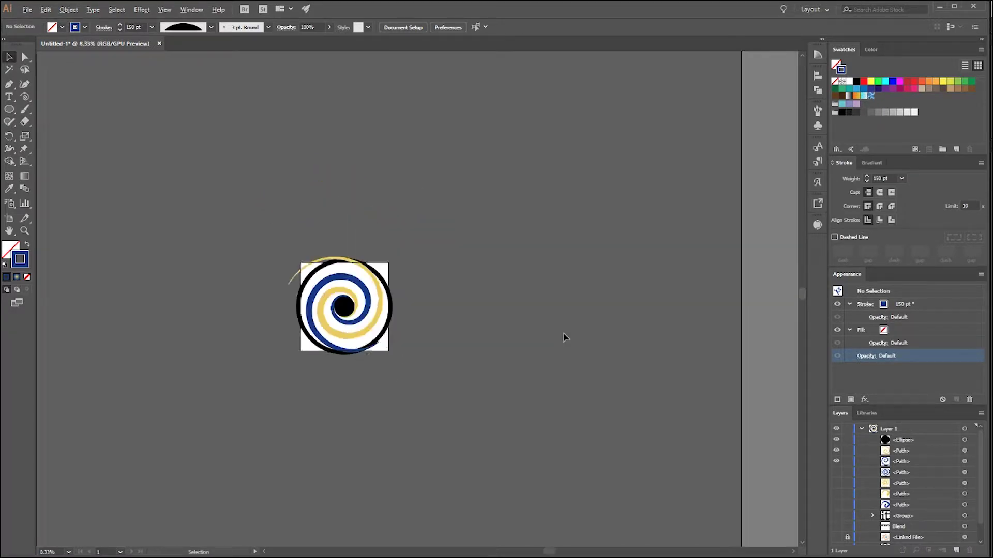
Unlock the outer ring ellipse, move it to the top of the layer order and set its stroke weight to 1 pt.
{"action": "scroll", "coordinate": [408, 319], "scroll_direction": "up", "scroll_amount": 4}
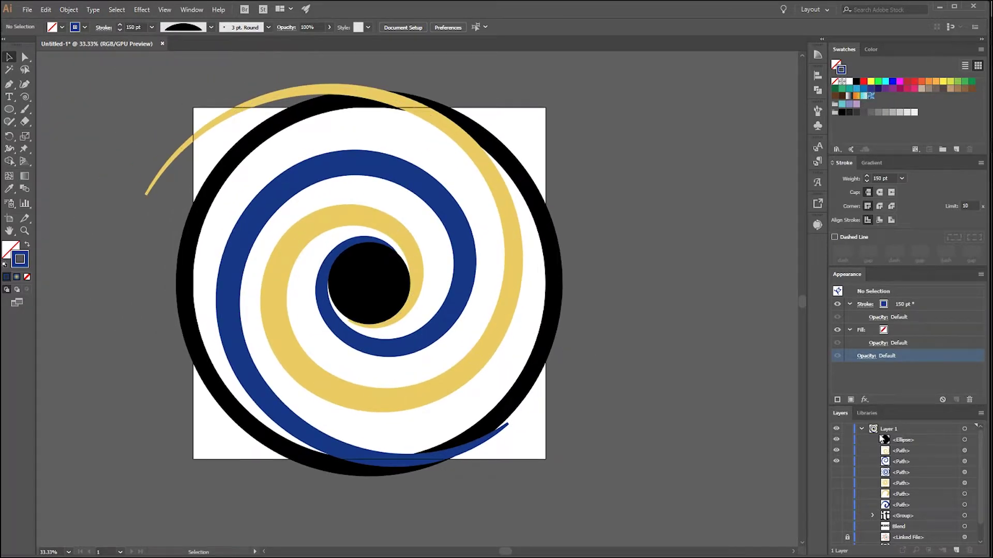
{"action": "scroll", "coordinate": [906, 459], "scroll_direction": "down", "scroll_amount": 2}
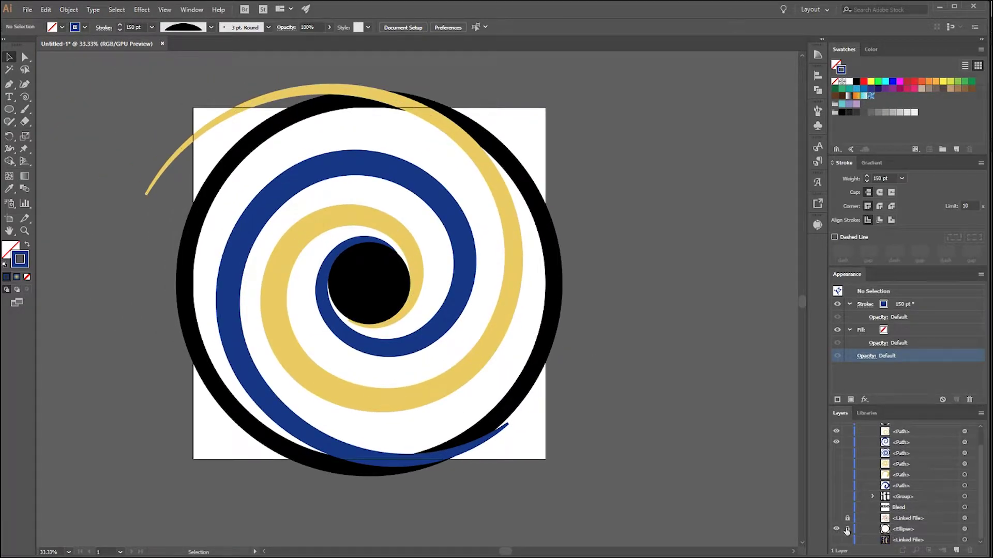
{"action": "left_click", "coordinate": [930, 532]}
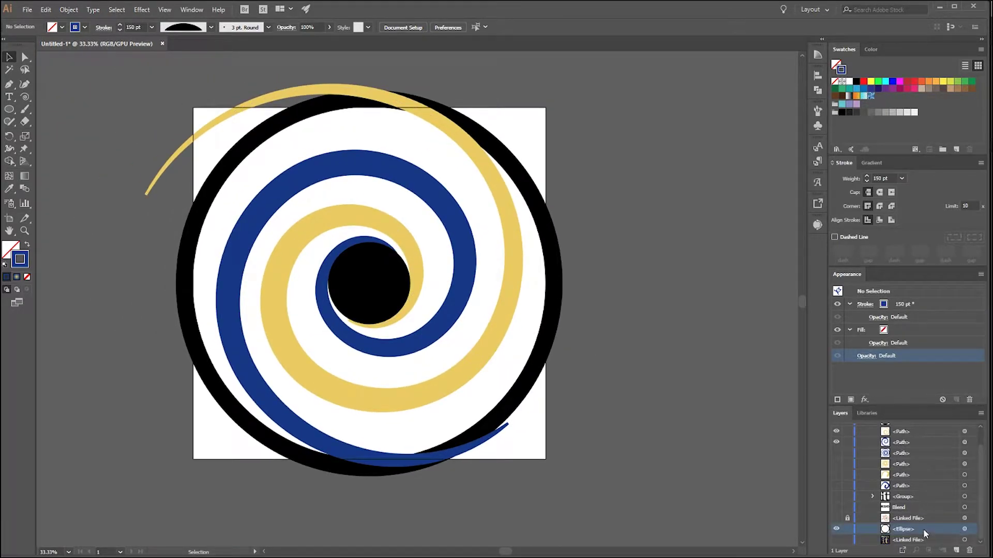
{"action": "mouse_move", "coordinate": [925, 534]}
{"action": "left_mouse_down"}
{"action": "mouse_move", "coordinate": [921, 436]}
{"action": "mouse_move", "coordinate": [912, 444]}
{"action": "left_mouse_up"}
{"action": "left_click", "coordinate": [964, 440]}
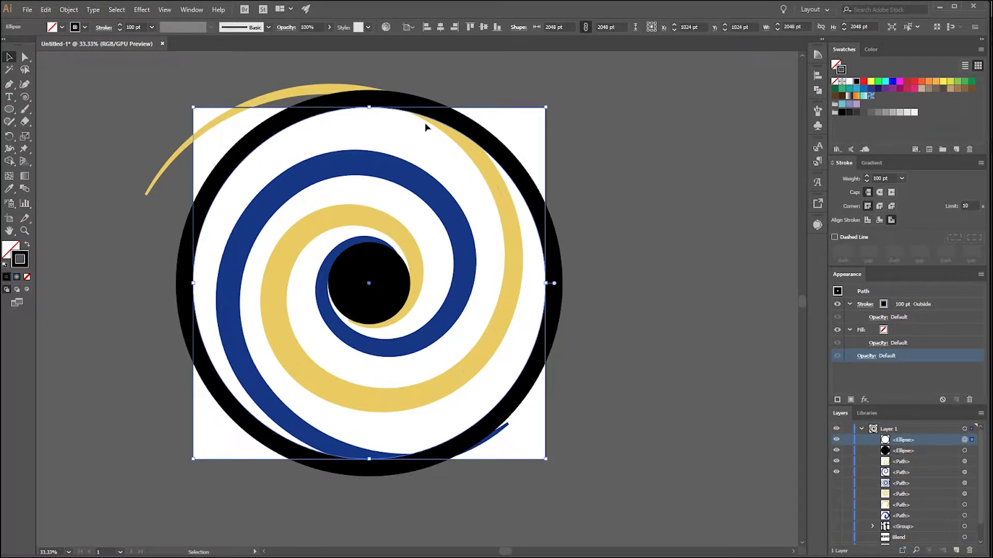
{"action": "left_click", "coordinate": [901, 179]}
{"action": "left_click", "coordinate": [917, 226]}
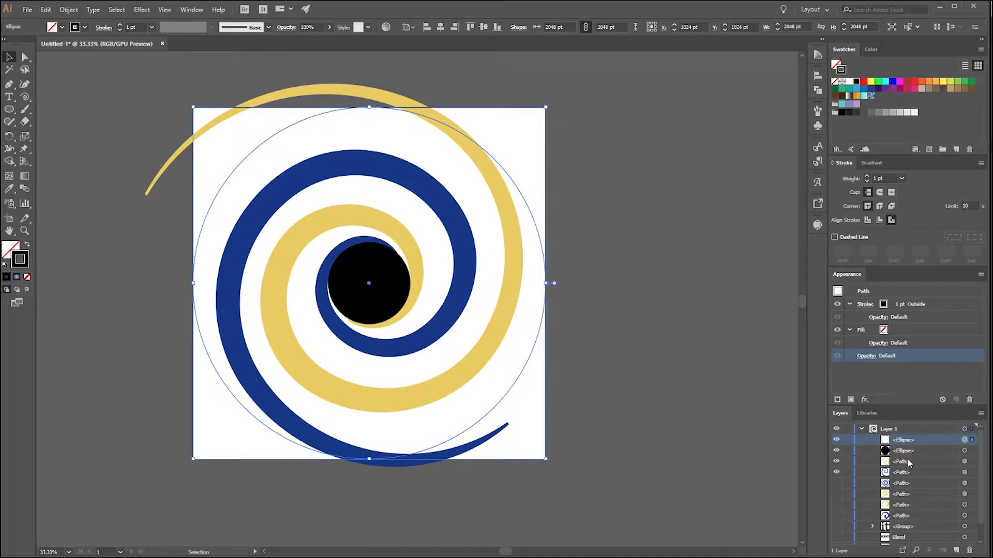
{"action": "left_click", "coordinate": [965, 451]}
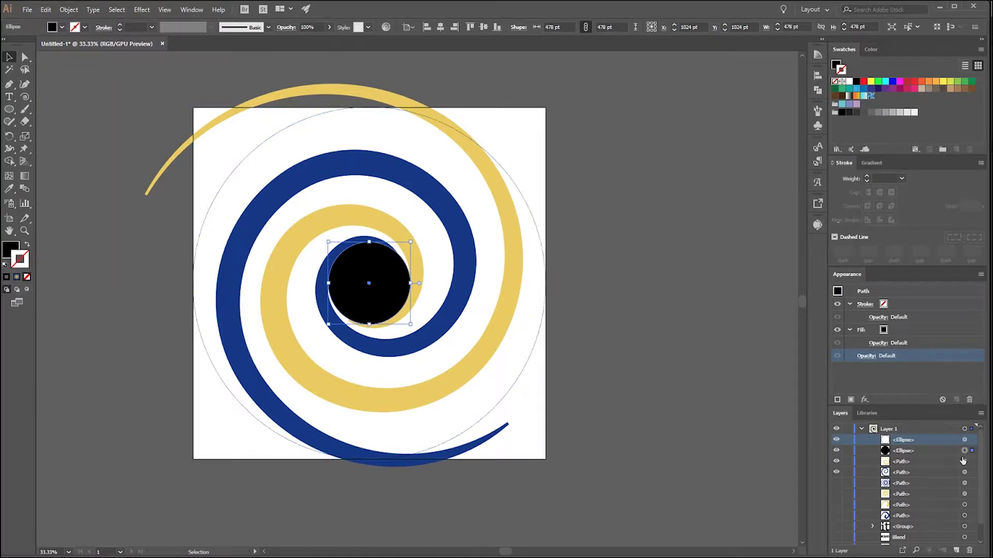
{"action": "left_click", "coordinate": [964, 461], "text": "shift"}
{"action": "left_click", "coordinate": [919, 451]}
{"action": "left_click", "coordinate": [921, 460], "text": "ctrl"}
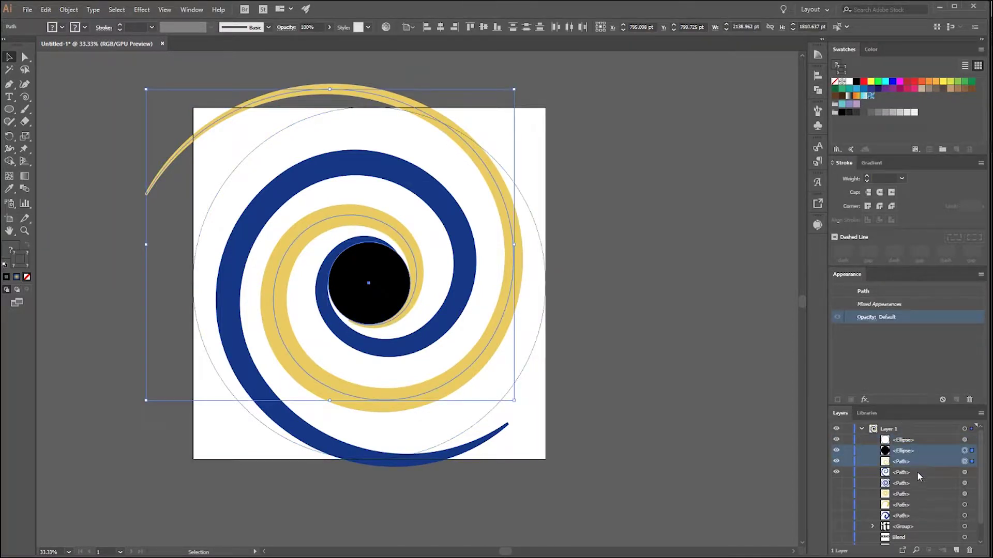
{"action": "left_click", "coordinate": [917, 472], "text": "ctrl"}
{"action": "left_click", "coordinate": [915, 483], "text": "ctrl"}
{"action": "left_click", "coordinate": [964, 473], "text": "shift"}
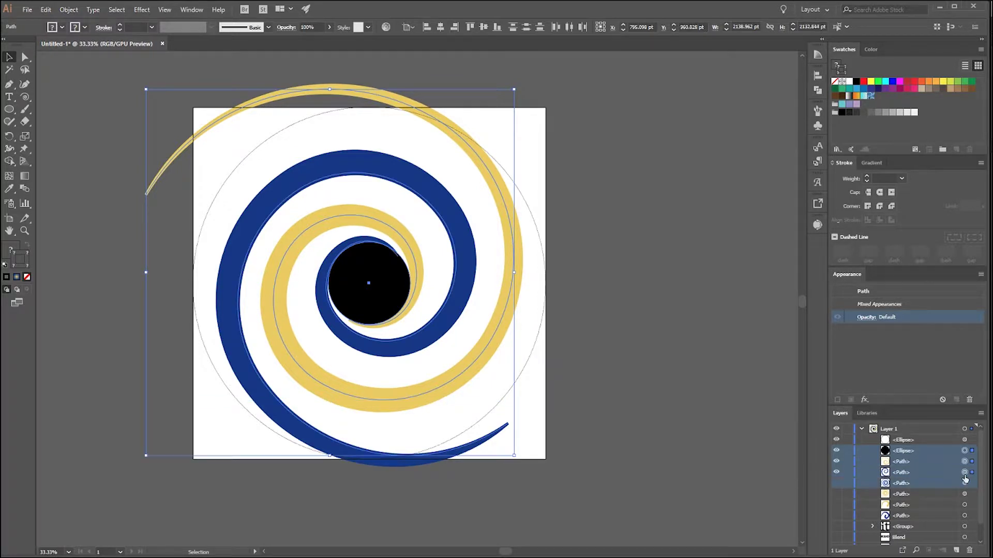
{"action": "left_click", "coordinate": [965, 473], "text": "shift"}
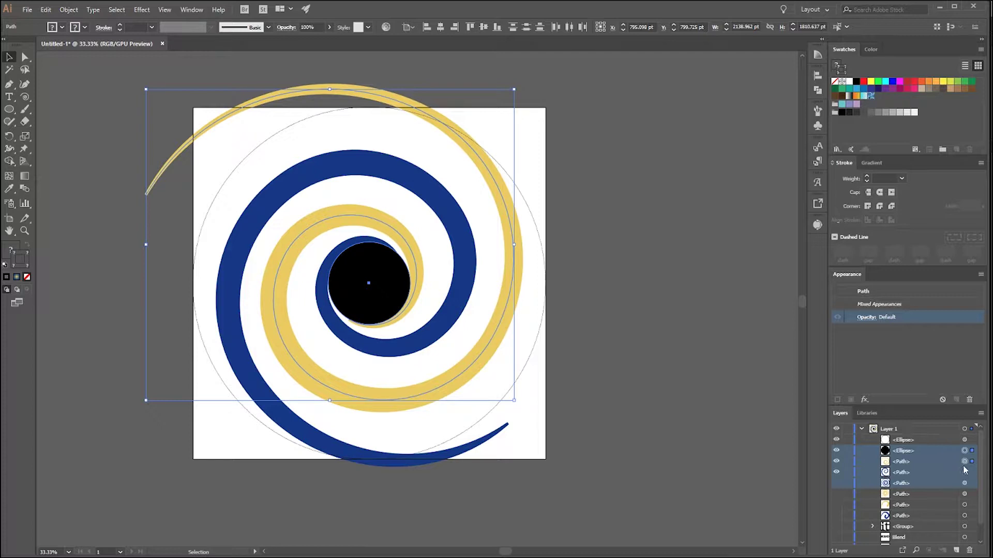
Select the outer ellipse, the black circle and both spirals together.
{"action": "left_click", "coordinate": [964, 451]}
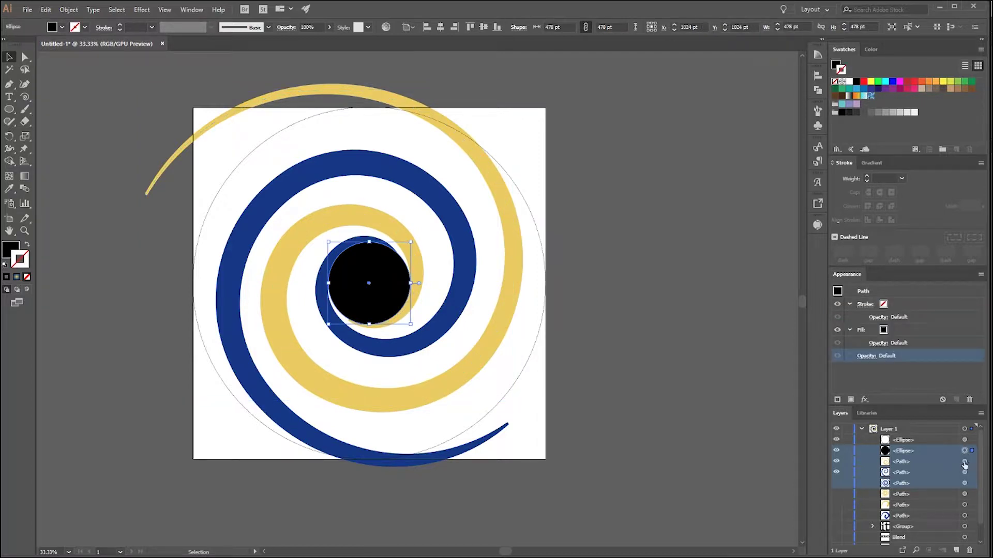
{"action": "left_click", "coordinate": [964, 462], "text": "shift"}
{"action": "left_click", "coordinate": [964, 472], "text": "shift"}
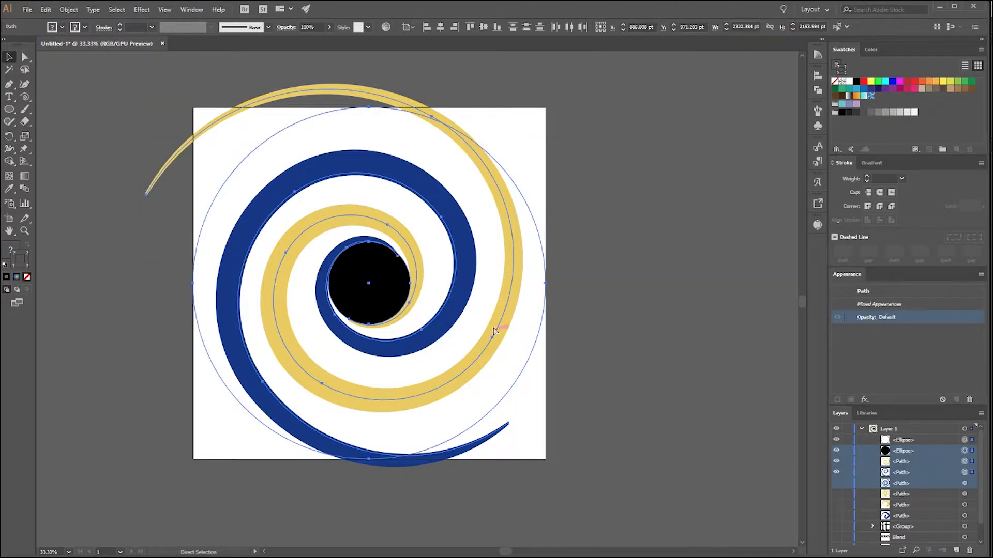
Try combining the selected ellipses and spirals into a compound path, and undo it.
{"action": "key", "text": "ctrl+8"}
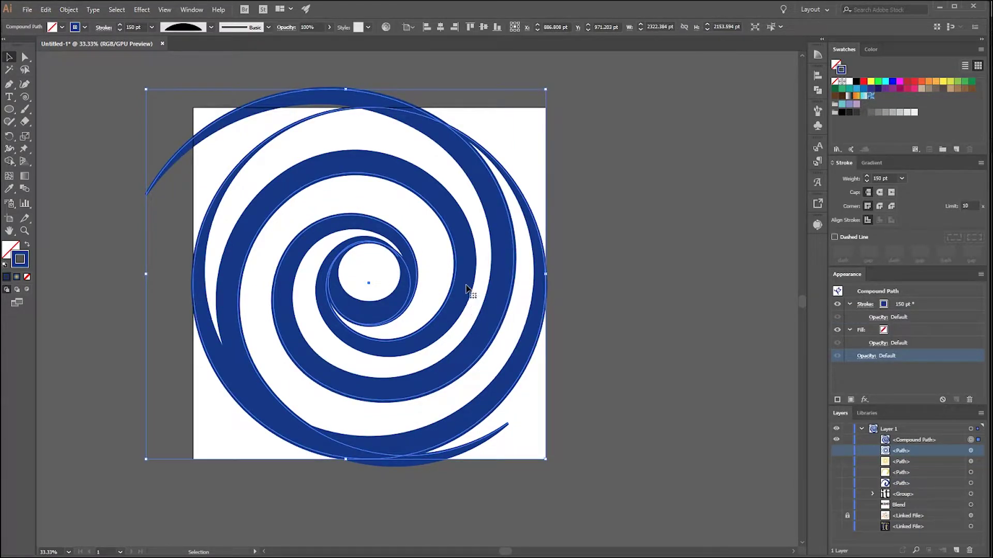
{"action": "key", "text": "ctrl+z"}
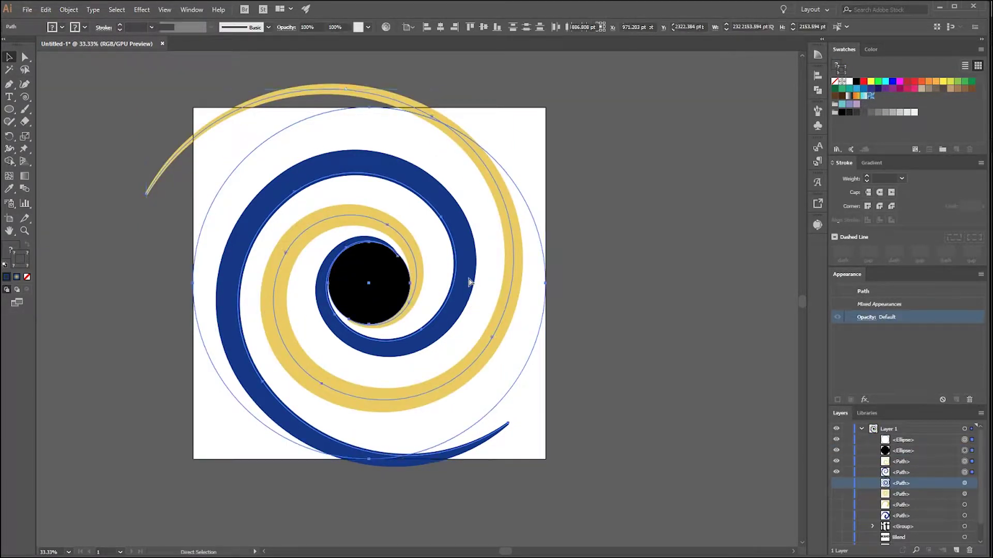
Make a clipping mask from the selection so the outer ellipse crops the black circle and both spirals.
{"action": "key", "text": "ctrl+7"}
{"action": "left_click", "coordinate": [625, 311]}
{"action": "key", "text": "ctrl+minus"}
{"action": "key", "text": "ctrl+minus"}
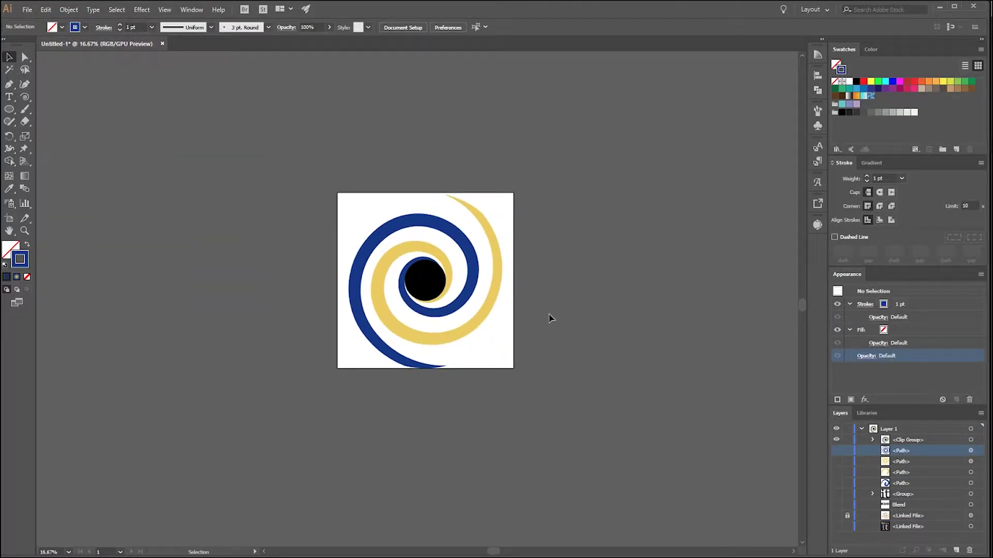
{"action": "scroll", "coordinate": [571, 349], "scroll_direction": "up", "scroll_amount": 2}
{"action": "left_click_drag", "start_coordinate": [572, 349], "coordinate": [650, 432]}
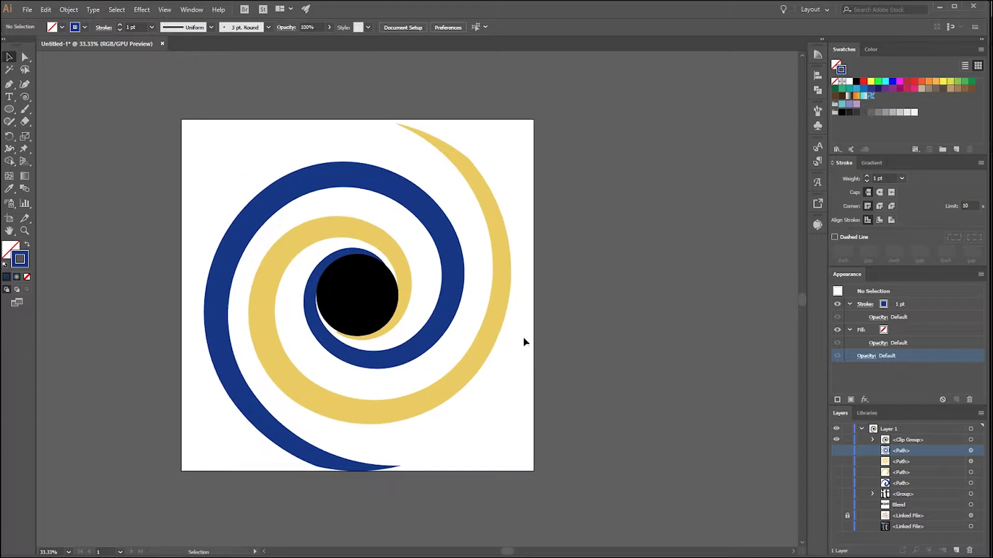
{"action": "left_click_drag", "start_coordinate": [621, 333], "coordinate": [658, 320]}
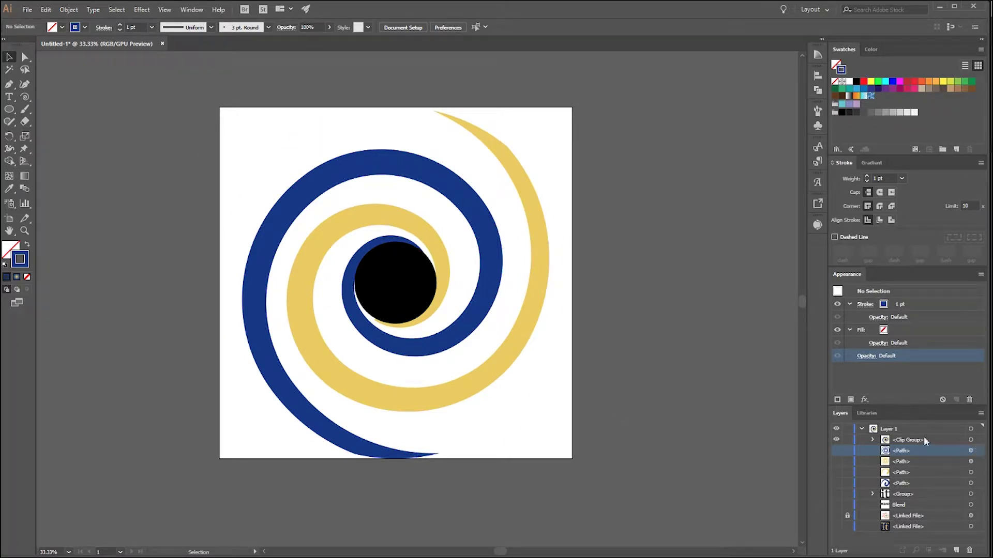
Give the clipping ellipse inside the clip group a black stroke with a weight of 9 pt.
{"action": "left_click", "coordinate": [873, 440]}
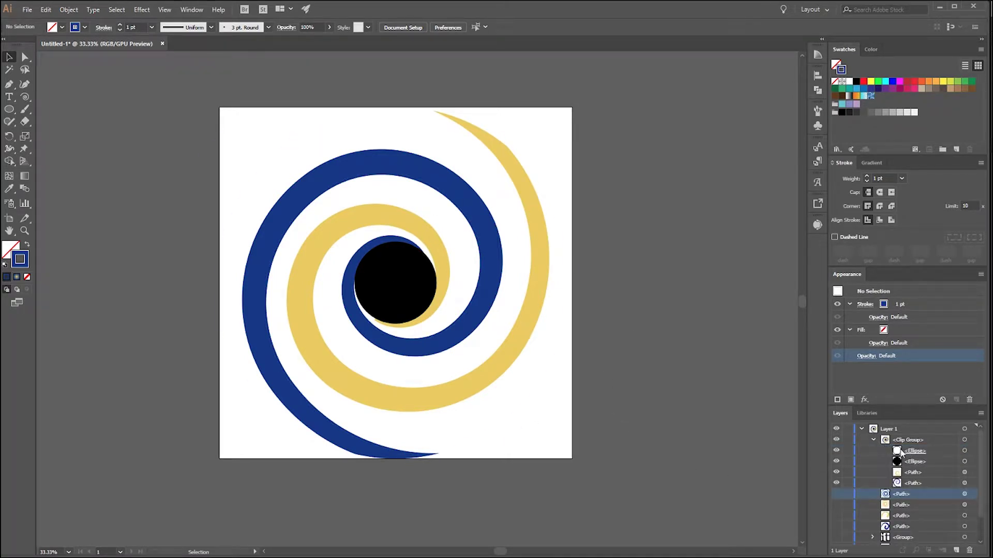
{"action": "left_click", "coordinate": [905, 481]}
{"action": "left_click", "coordinate": [965, 451]}
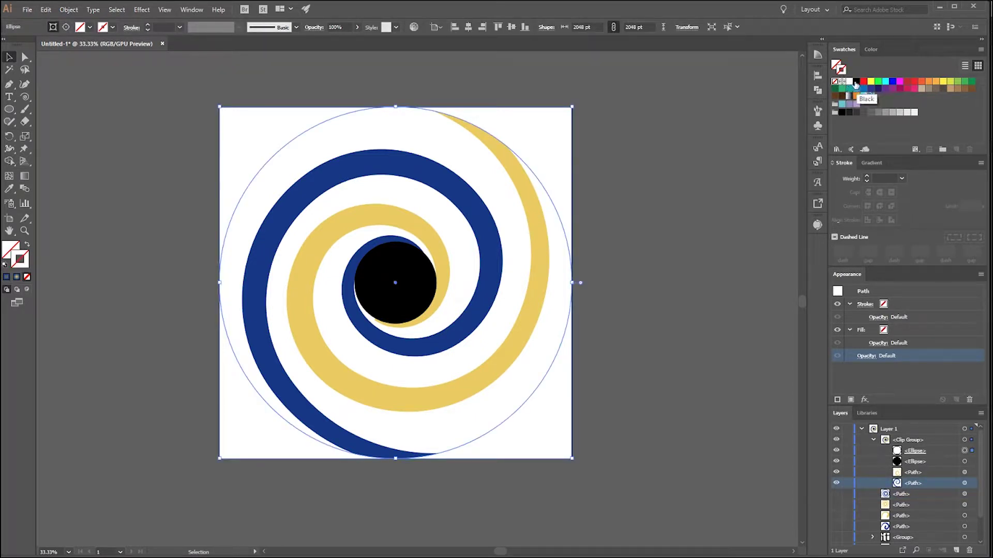
{"action": "left_click", "coordinate": [676, 277]}
{"action": "left_click", "coordinate": [965, 452]}
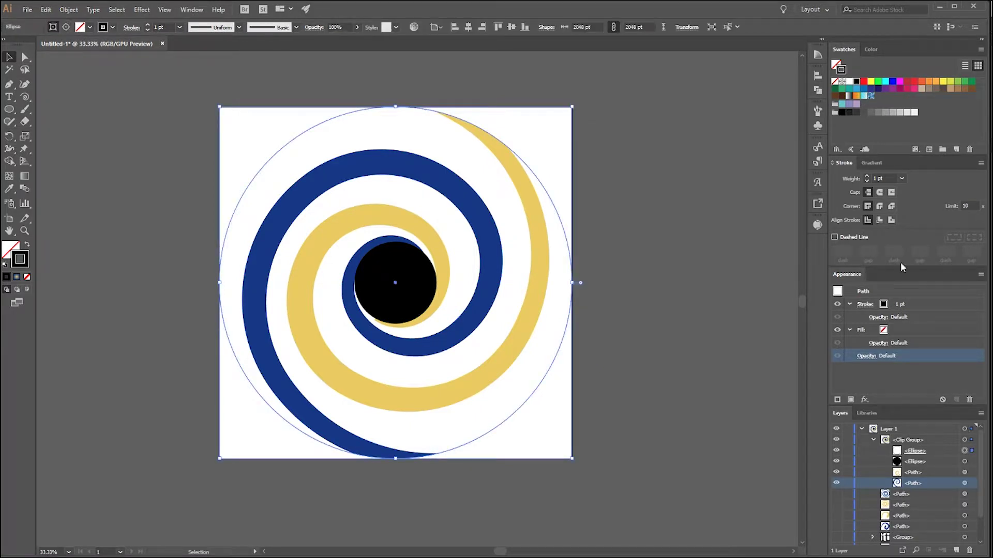
{"action": "left_click", "coordinate": [901, 178]}
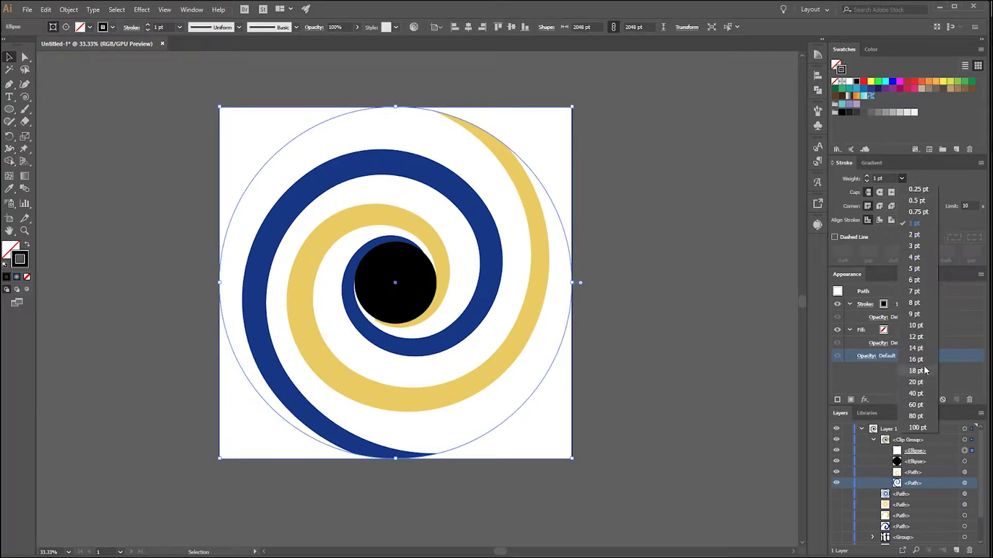
{"action": "left_click", "coordinate": [921, 315]}
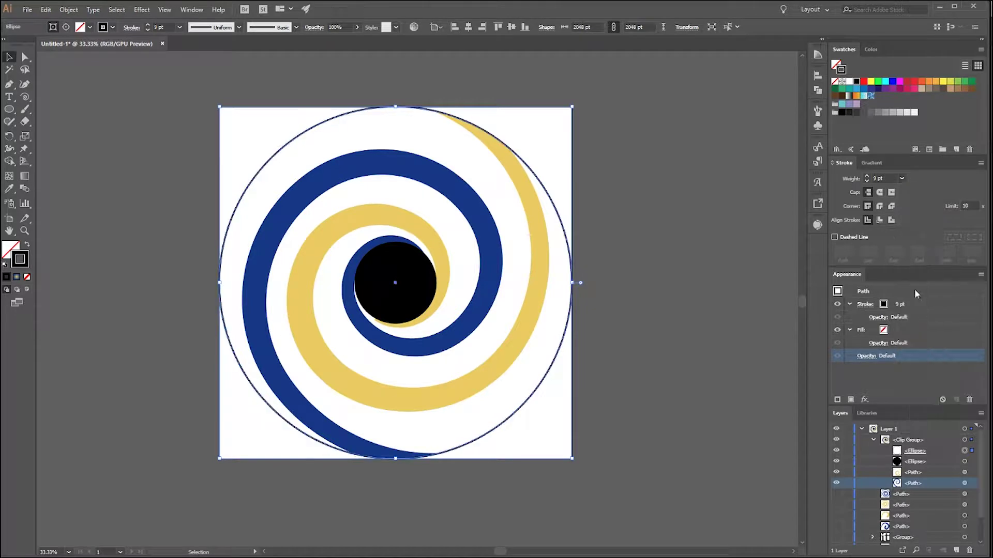
Try aligning the clipping ellipse's stroke to the inside, return it to center alignment and deselect the ellipse.
{"action": "left_click", "coordinate": [881, 221]}
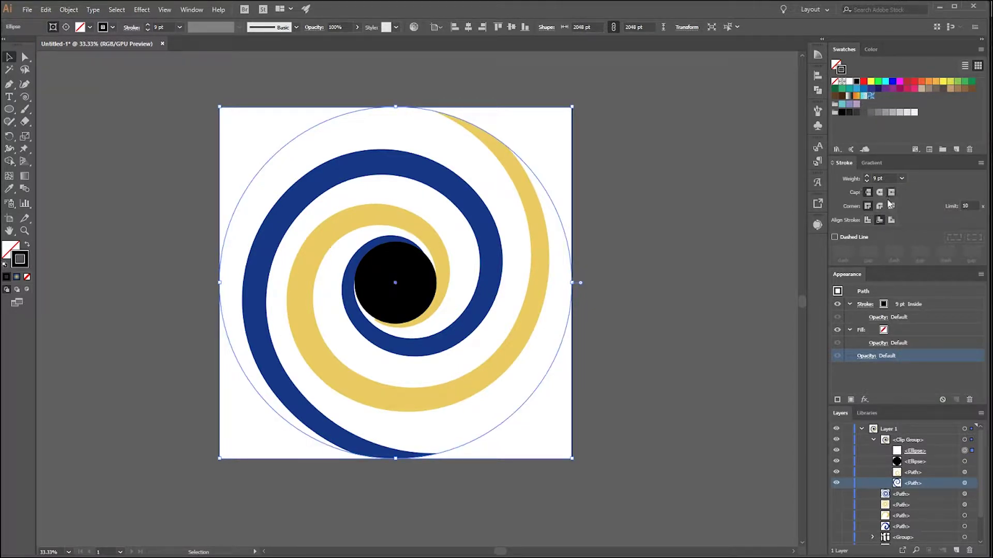
{"action": "left_click", "coordinate": [901, 179]}
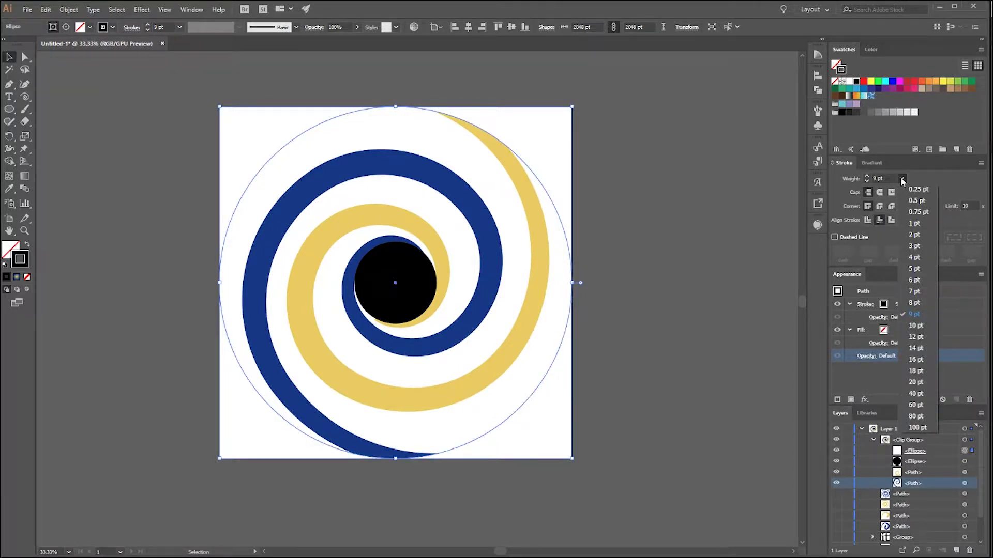
{"action": "left_click", "coordinate": [865, 218]}
{"action": "left_click", "coordinate": [868, 221]}
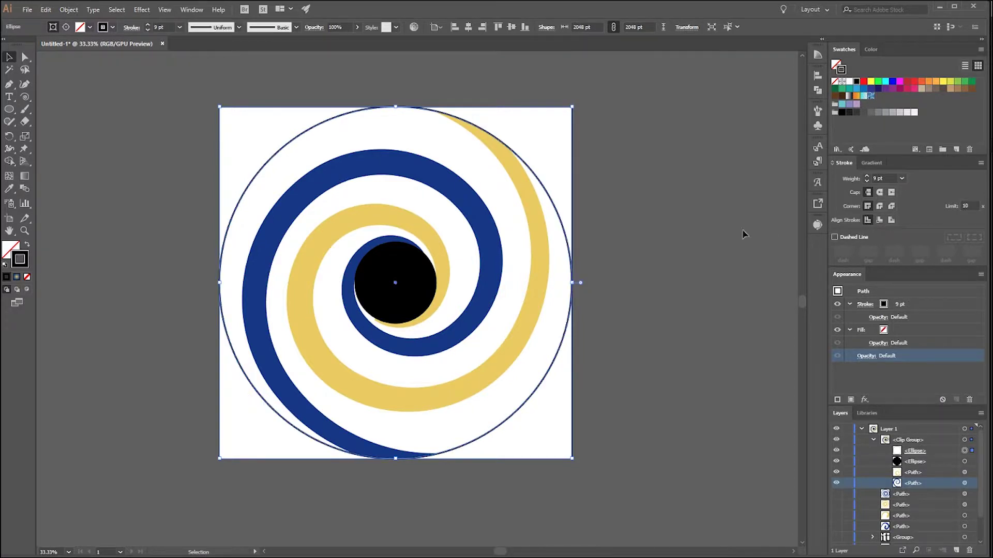
{"action": "left_click", "coordinate": [666, 235]}
{"action": "scroll", "coordinate": [626, 283], "scroll_direction": "down", "scroll_amount": 1}
{"action": "mouse_move", "coordinate": [643, 298]}
{"action": "left_mouse_down"}
{"action": "mouse_move", "coordinate": [608, 261]}
{"action": "mouse_move", "coordinate": [637, 306]}
{"action": "left_mouse_up"}
{"action": "scroll", "coordinate": [612, 263], "scroll_direction": "up", "scroll_amount": 1}
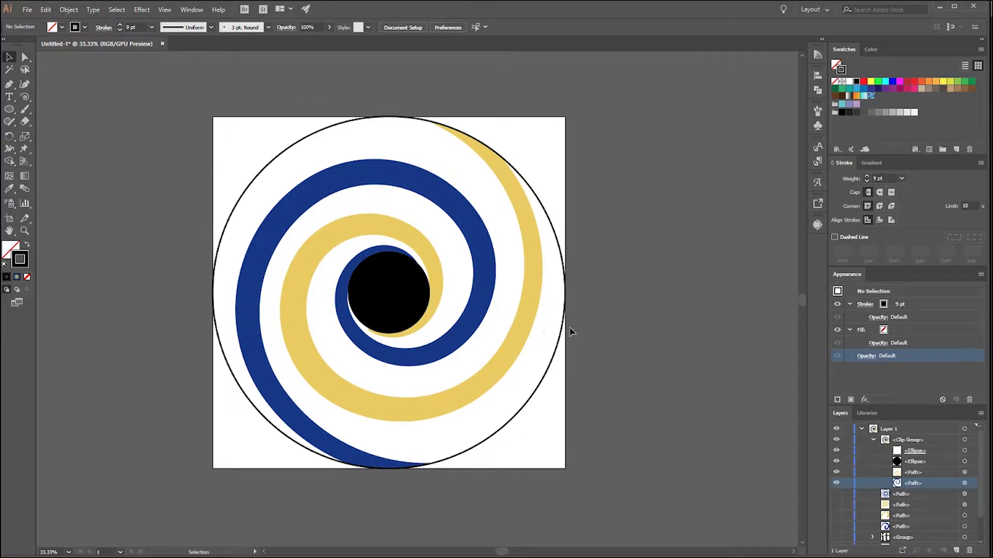
{"action": "left_click_drag", "start_coordinate": [624, 355], "coordinate": [627, 327]}
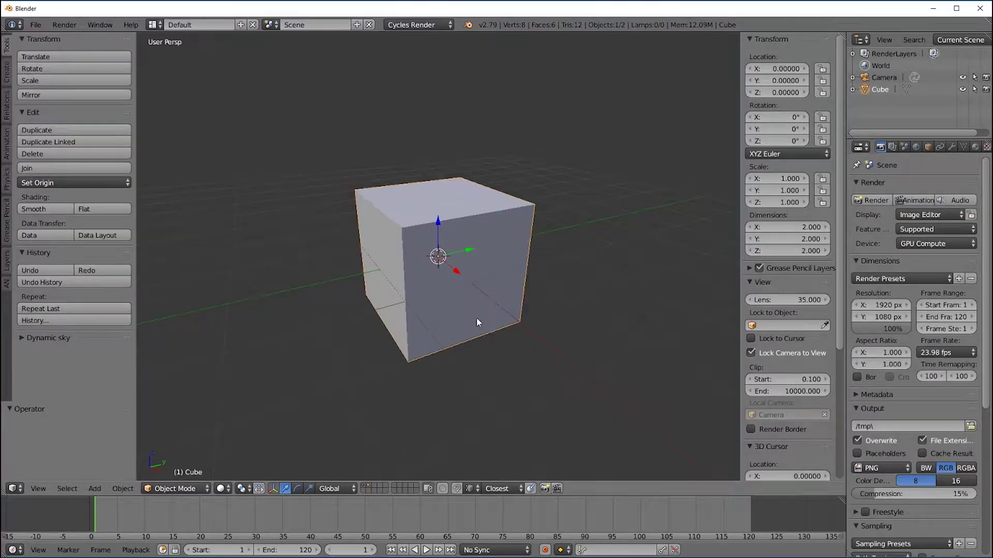
{"action": "left_click_drag", "start_coordinate": [502, 331], "coordinate": [558, 352]}
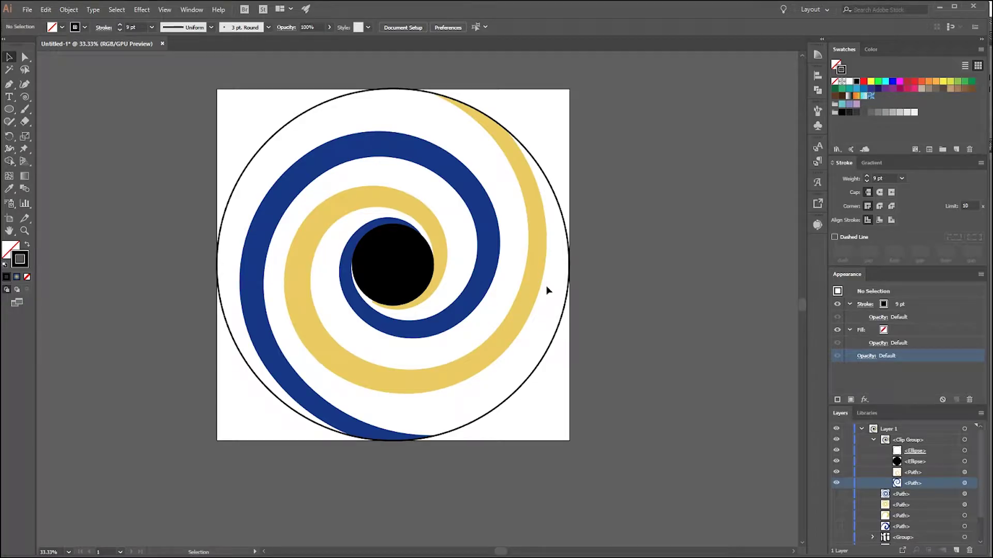
Hide the spiral clip group and show the original "Blend it" linked image to examine the old logo.
{"action": "left_click", "coordinate": [874, 440]}
{"action": "left_click", "coordinate": [836, 440]}
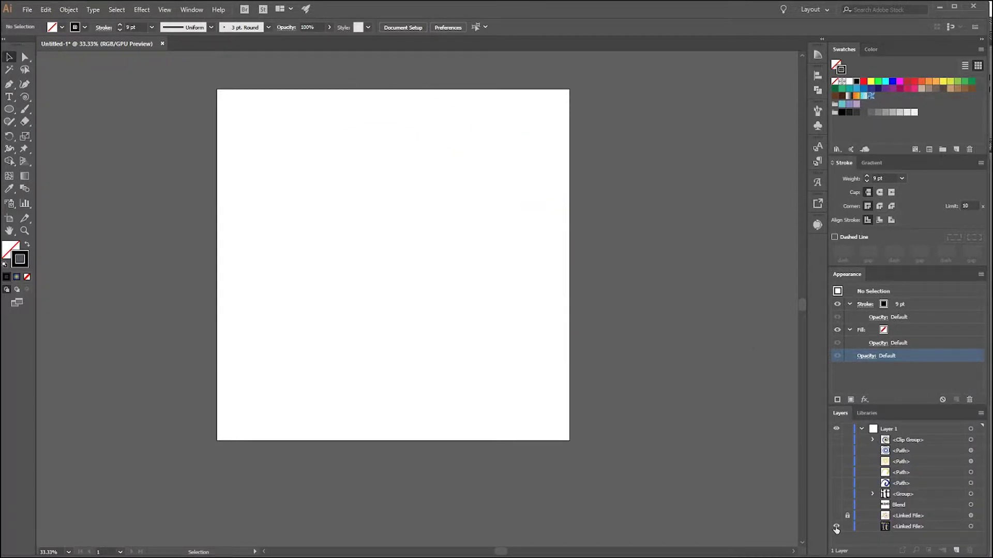
{"action": "left_click", "coordinate": [836, 527]}
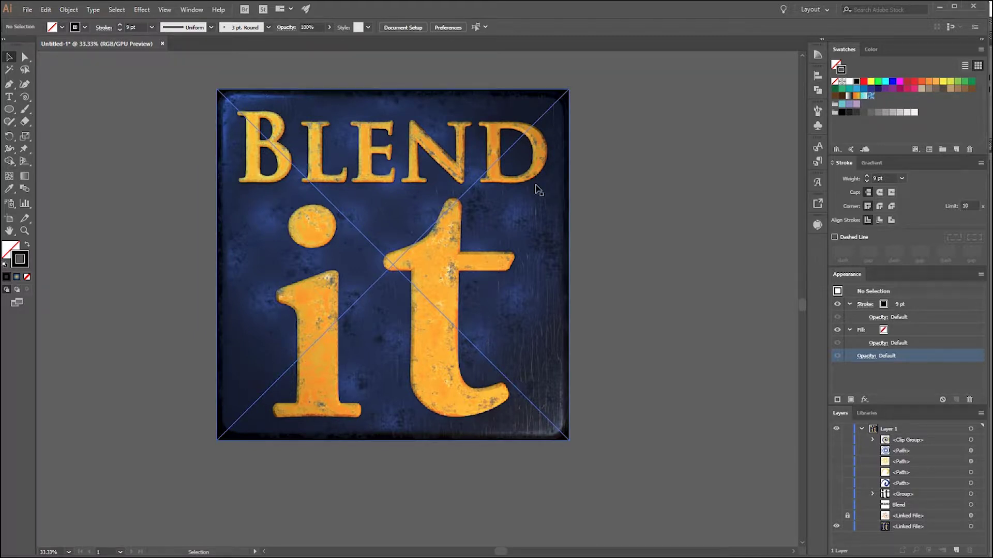
{"action": "scroll", "coordinate": [605, 273], "scroll_direction": "up", "scroll_amount": 1}
{"action": "mouse_move", "coordinate": [608, 272]}
{"action": "left_mouse_down"}
{"action": "mouse_move", "coordinate": [650, 317]}
{"action": "mouse_move", "coordinate": [666, 318]}
{"action": "mouse_move", "coordinate": [666, 291]}
{"action": "mouse_move", "coordinate": [615, 284]}
{"action": "left_mouse_up"}
{"action": "scroll", "coordinate": [666, 315], "scroll_direction": "down", "scroll_amount": 1}
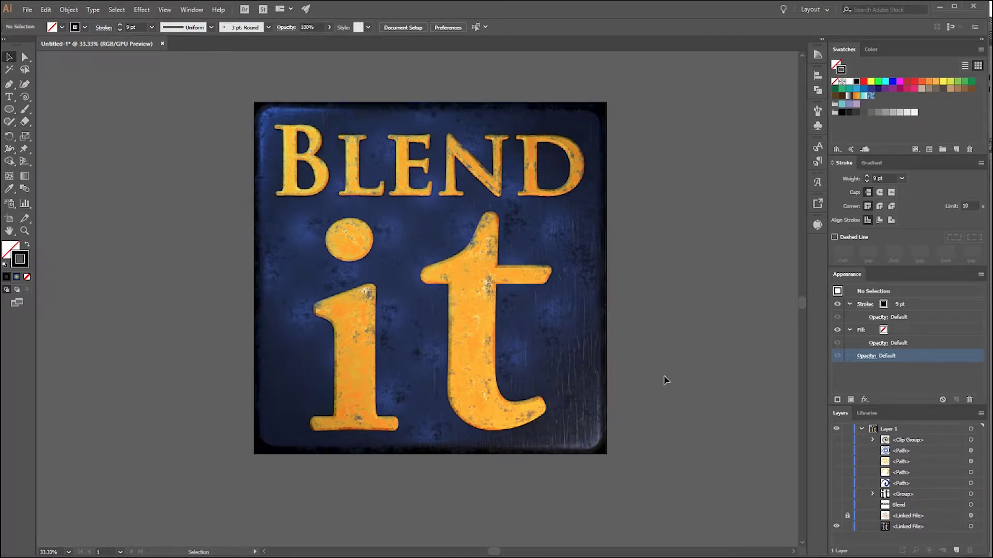
Hide the original "Blend it" image, show the spiral clip group again and expand its contents.
{"action": "left_click", "coordinate": [837, 527]}
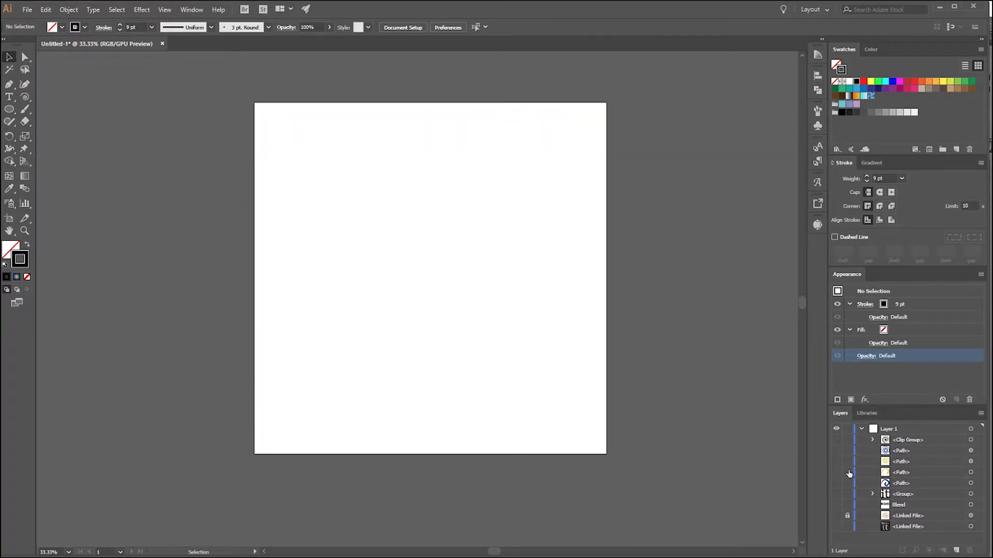
{"action": "left_click", "coordinate": [836, 440]}
{"action": "left_click", "coordinate": [871, 440]}
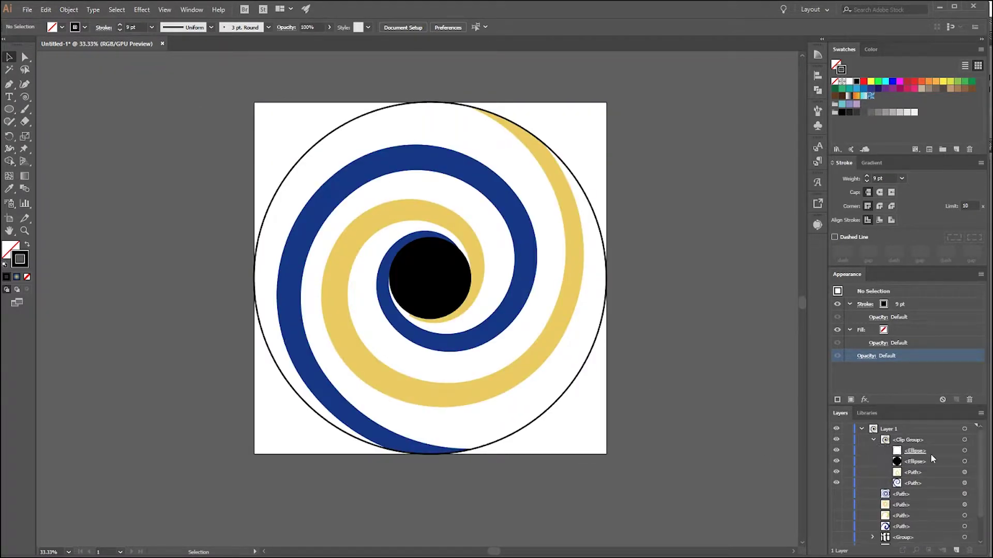
Remove the stroke from the clipping ellipse and deselect it to view the logo without an outline.
{"action": "left_click", "coordinate": [964, 451]}
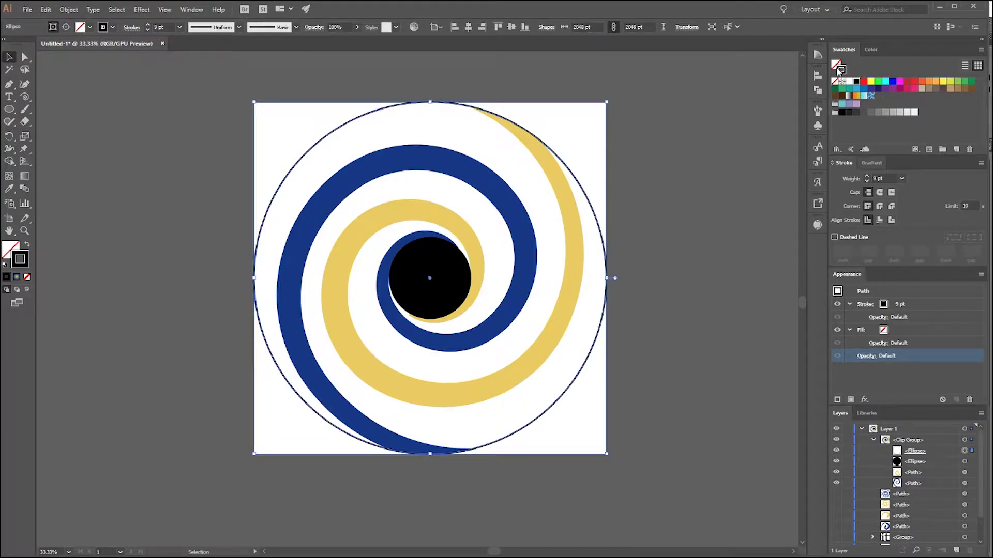
{"action": "left_click", "coordinate": [835, 81]}
{"action": "left_click", "coordinate": [704, 293]}
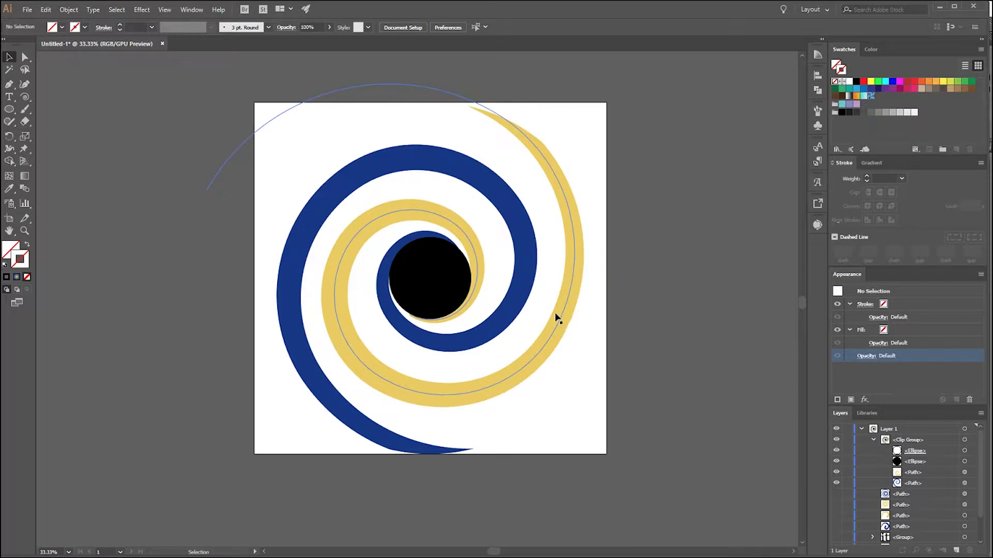
{"action": "scroll", "coordinate": [656, 365], "scroll_direction": "up", "scroll_amount": 1}
{"action": "scroll", "coordinate": [599, 362], "scroll_direction": "down", "scroll_amount": 1}
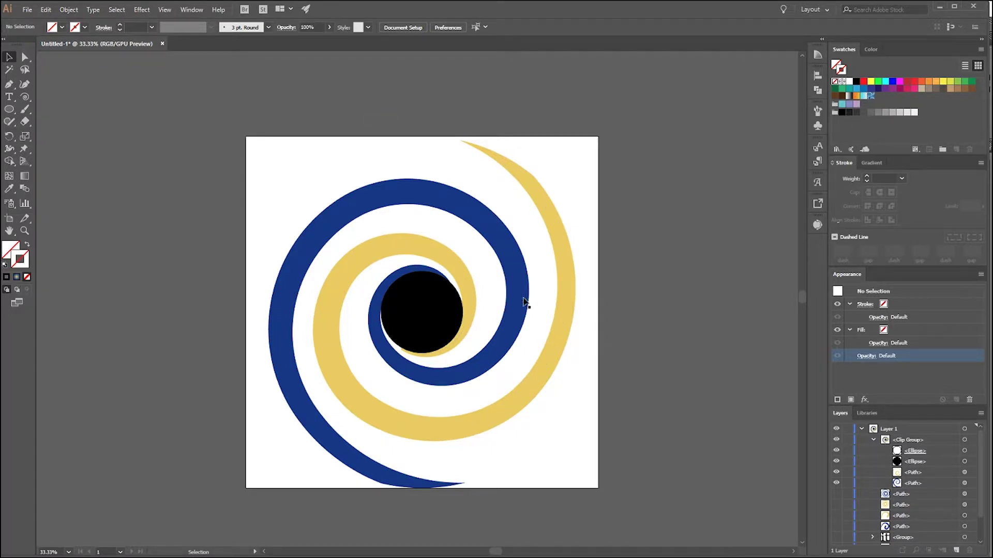
{"action": "left_click", "coordinate": [464, 274]}
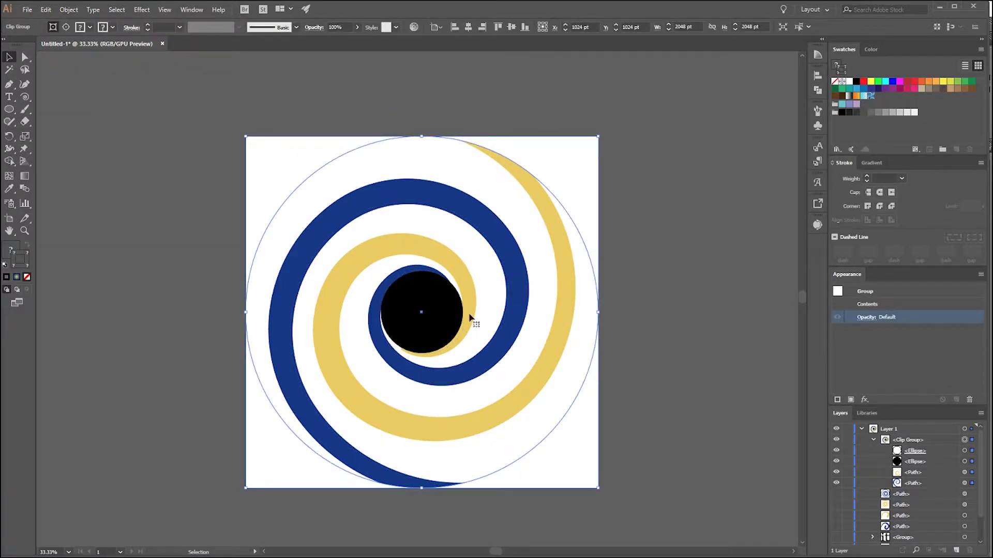
{"action": "left_click", "coordinate": [700, 332]}
{"action": "scroll", "coordinate": [569, 320], "scroll_direction": "down", "scroll_amount": 1}
{"action": "left_click_drag", "start_coordinate": [569, 314], "coordinate": [540, 271]}
{"action": "scroll", "coordinate": [541, 270], "scroll_direction": "up", "scroll_amount": 1}
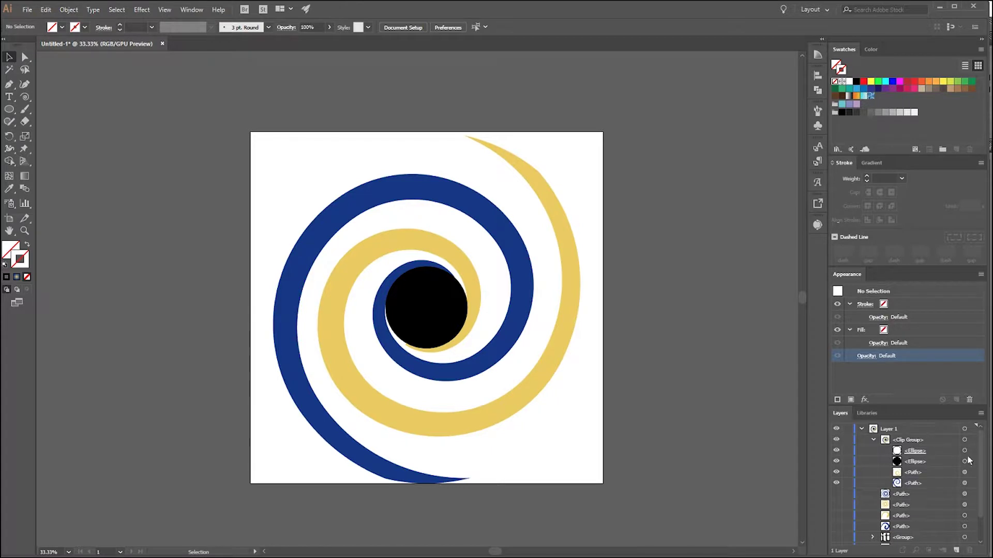
Try a stroke weight of 500 pt on both the gold and the blue spiral in the clip group.
{"action": "left_click", "coordinate": [964, 472]}
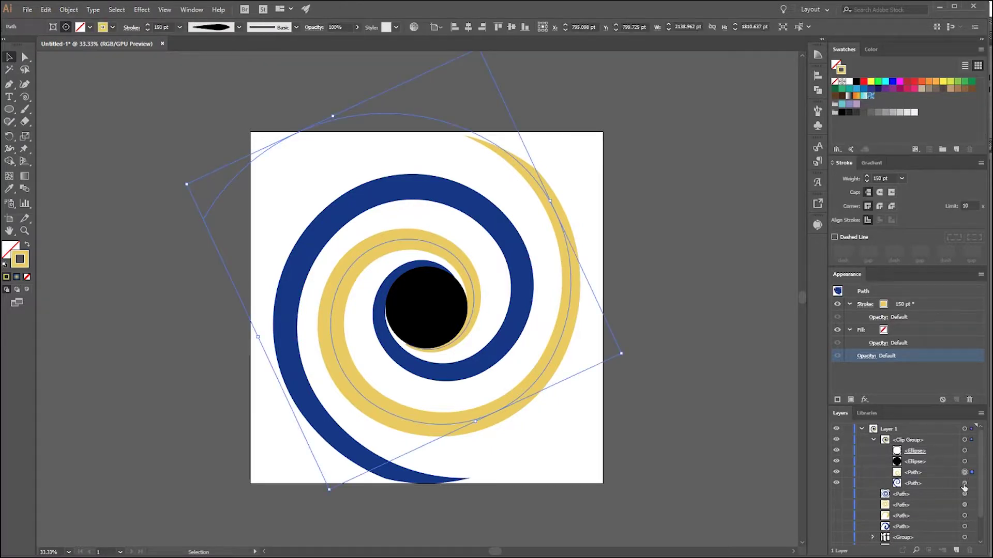
{"action": "left_click", "coordinate": [965, 483], "text": "shift"}
{"action": "left_click", "coordinate": [902, 179]}
{"action": "left_click", "coordinate": [893, 178]}
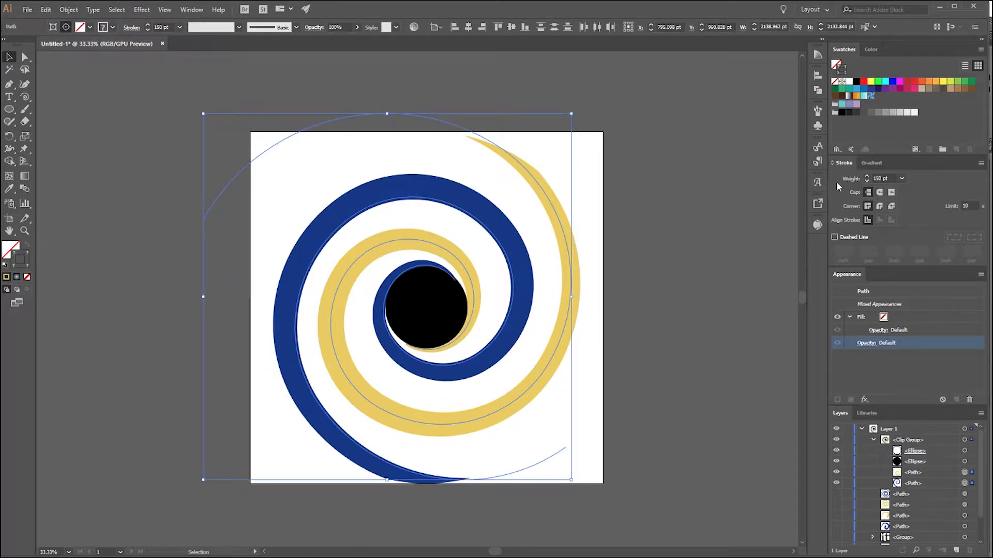
{"action": "left_click_drag", "start_coordinate": [889, 179], "coordinate": [855, 183]}
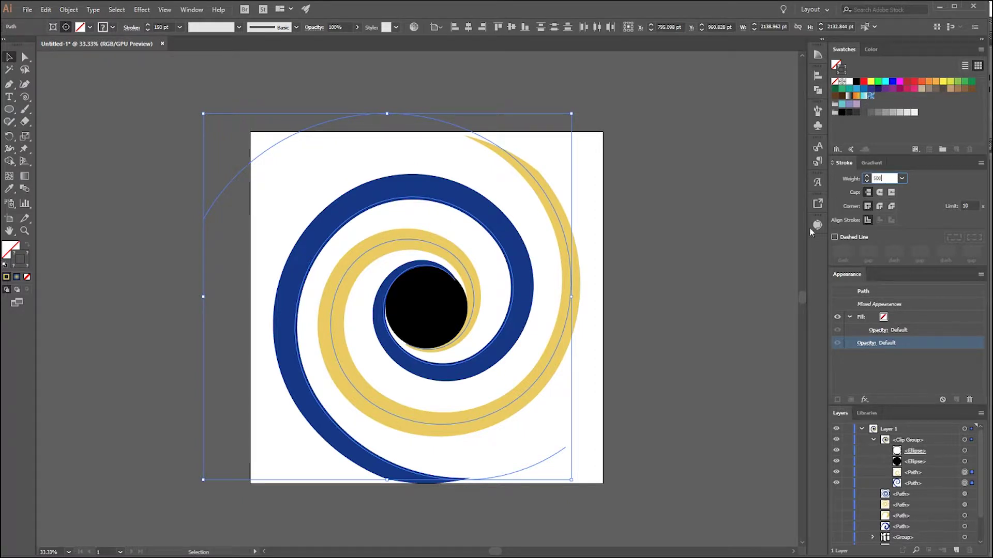
{"action": "left_click", "coordinate": [721, 284]}
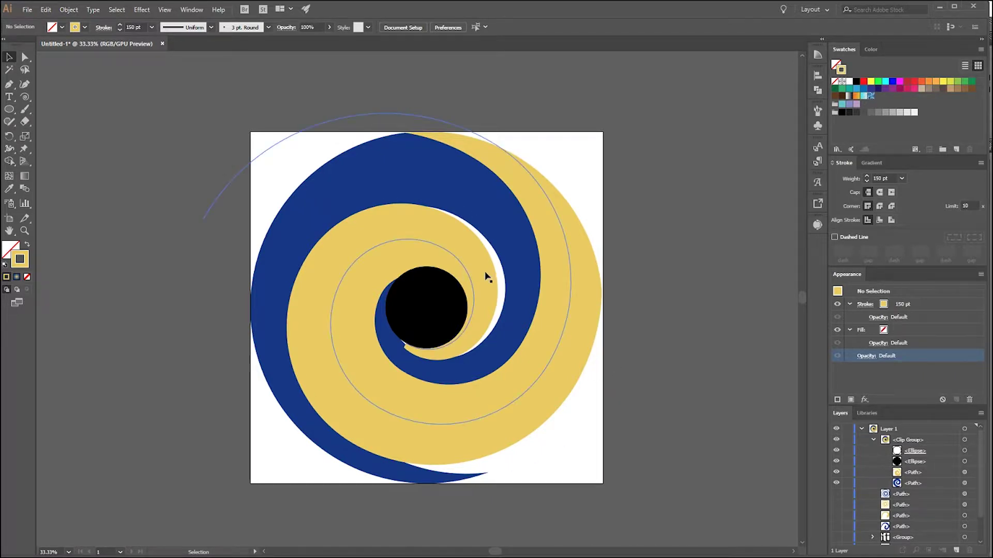
Set the stroke weight of both the gold and the blue spiral to 300 pt and deselect them.
{"action": "left_click", "coordinate": [964, 472]}
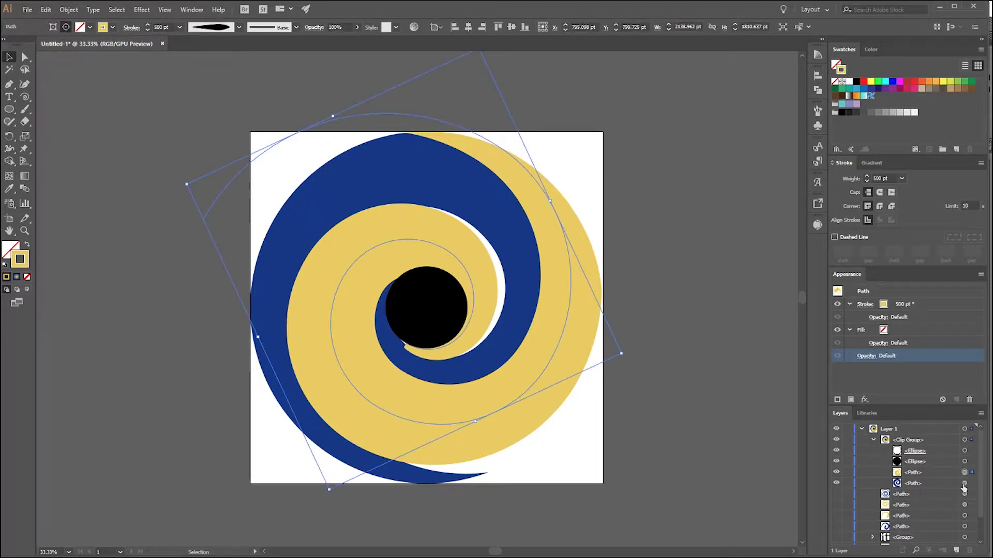
{"action": "left_click", "coordinate": [964, 483], "text": "shift"}
{"action": "left_click", "coordinate": [902, 179]}
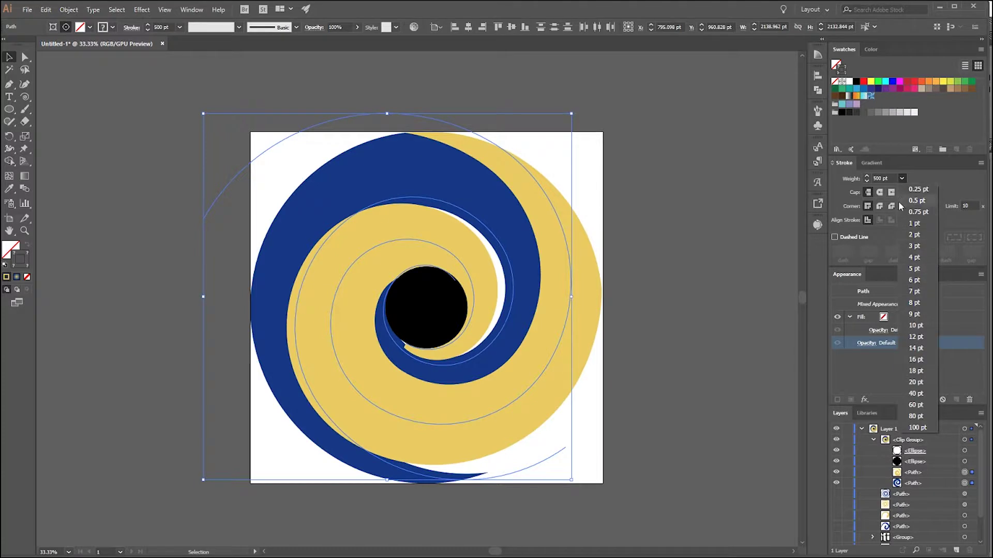
{"action": "left_click", "coordinate": [886, 176]}
{"action": "left_click_drag", "start_coordinate": [889, 177], "coordinate": [861, 176]}
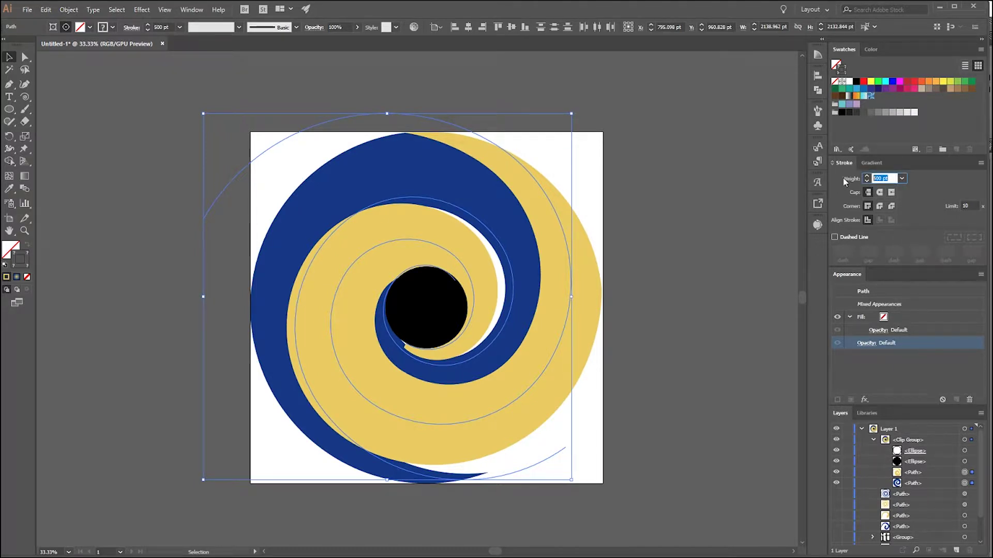
{"action": "type", "text": "300"}
{"action": "key", "text": "Return"}
{"action": "left_click", "coordinate": [645, 361]}
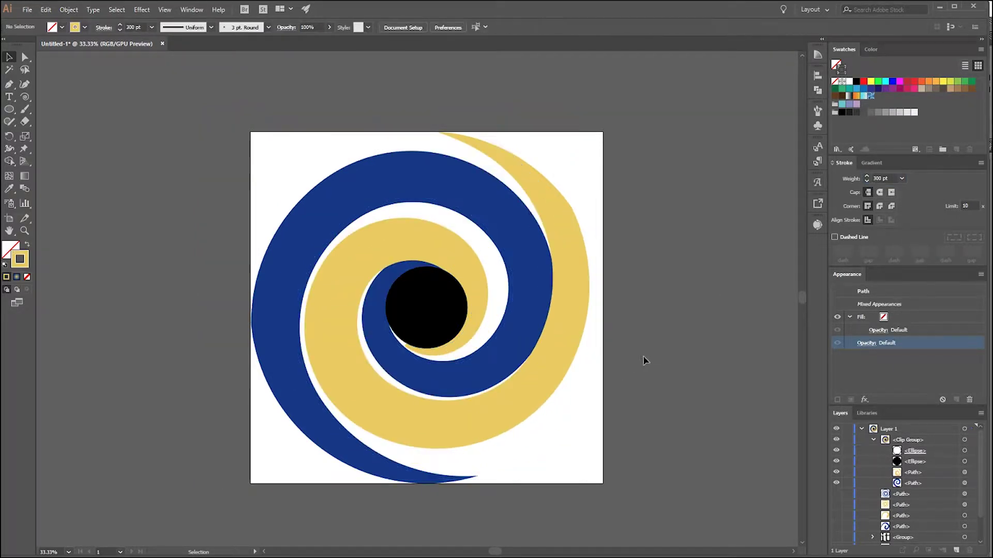
Try shrinking the black center circle to about 435 pt in diameter, undo the change and deselect the circle.
{"action": "scroll", "coordinate": [625, 319], "scroll_direction": "down", "scroll_amount": 2}
{"action": "scroll", "coordinate": [625, 319], "scroll_direction": "right", "scroll_amount": 2}
{"action": "scroll", "coordinate": [602, 311], "scroll_direction": "up", "scroll_amount": 1}
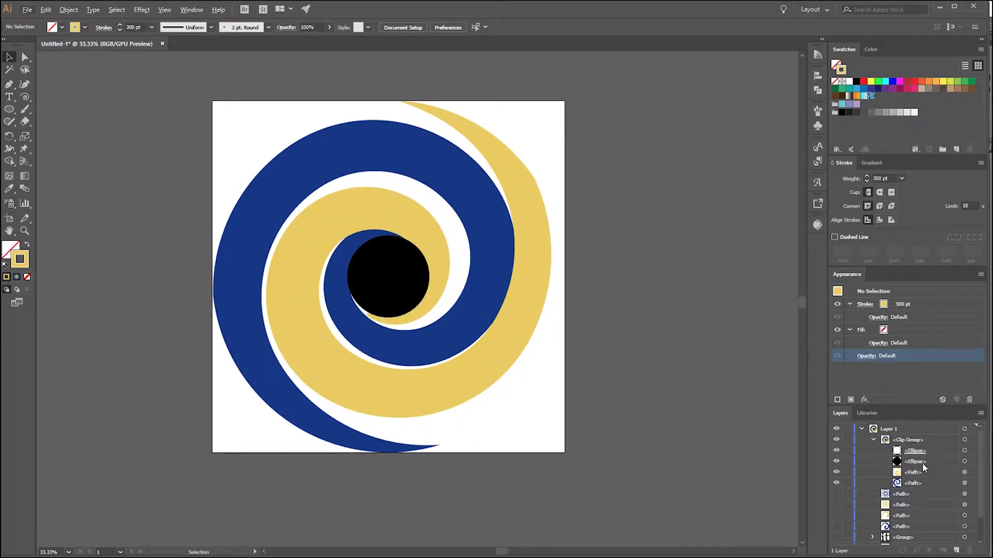
{"action": "left_click", "coordinate": [964, 461]}
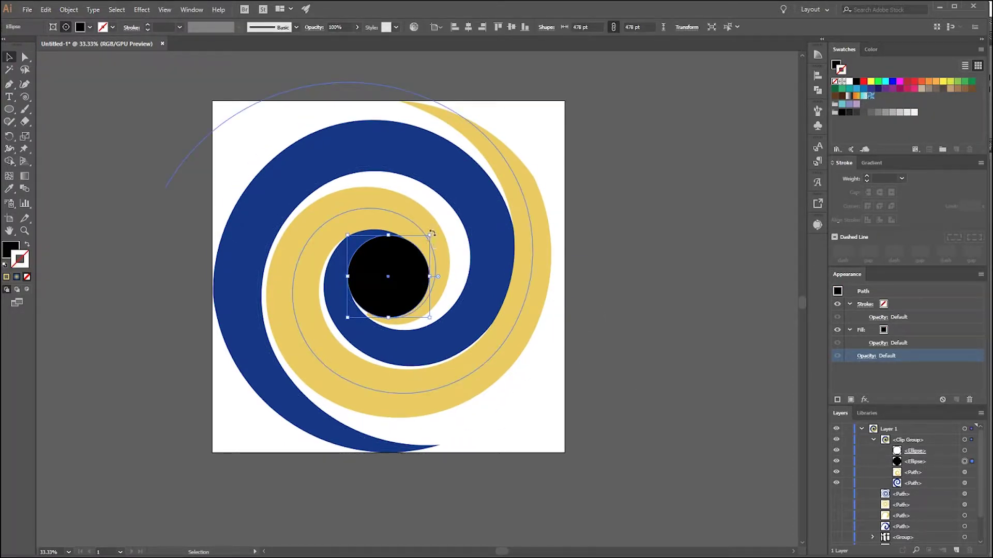
{"action": "left_click_drag", "start_coordinate": [429, 235], "coordinate": [425, 239]}
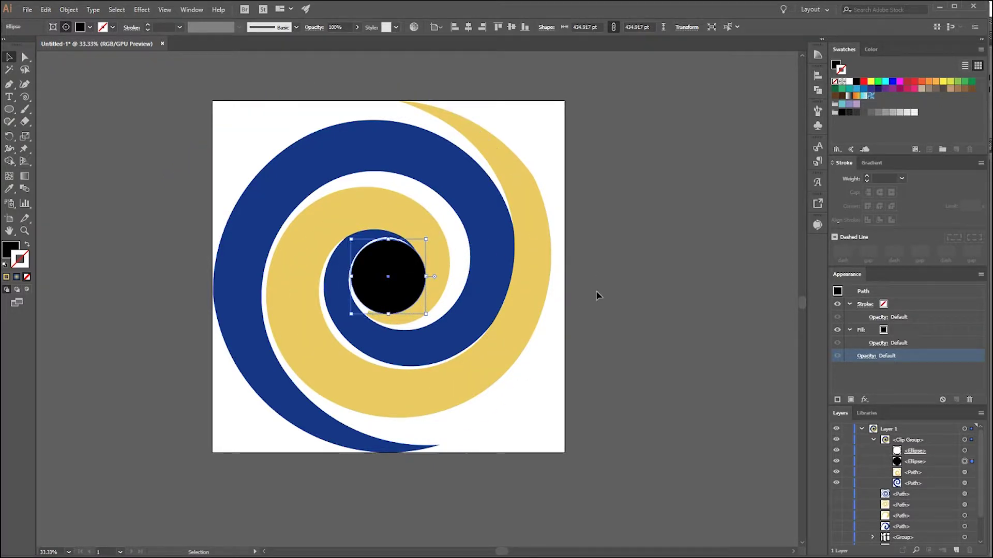
{"action": "key", "text": "ctrl+z"}
{"action": "left_click", "coordinate": [616, 295]}
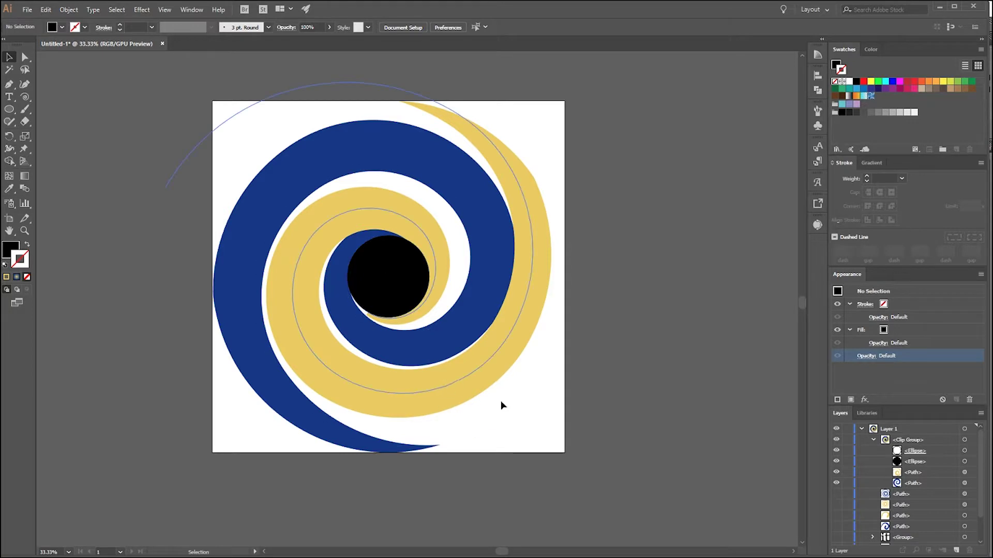
Nudge the gold spiral inside the clip group upward by about 20 pt and deselect it.
{"action": "left_click", "coordinate": [436, 238]}
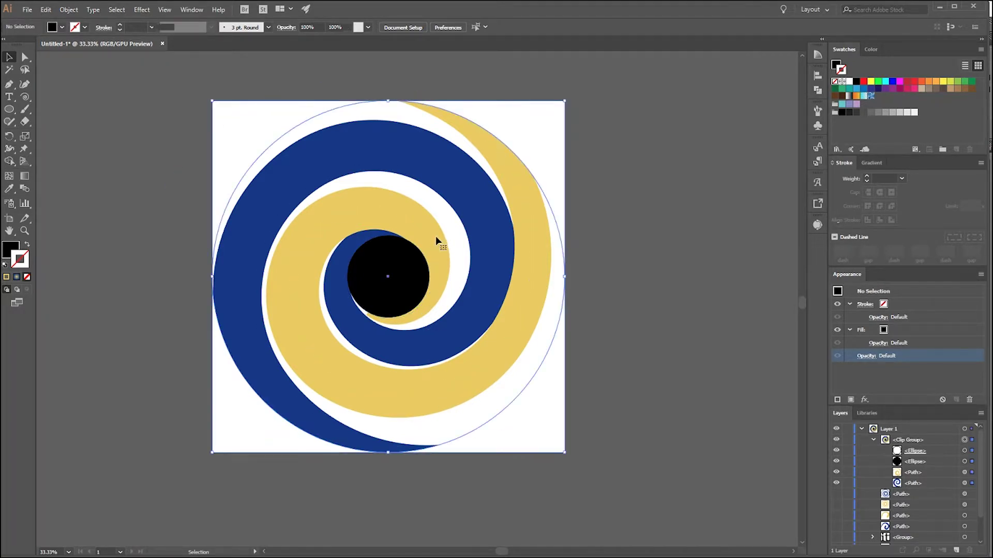
{"action": "left_click", "coordinate": [971, 473]}
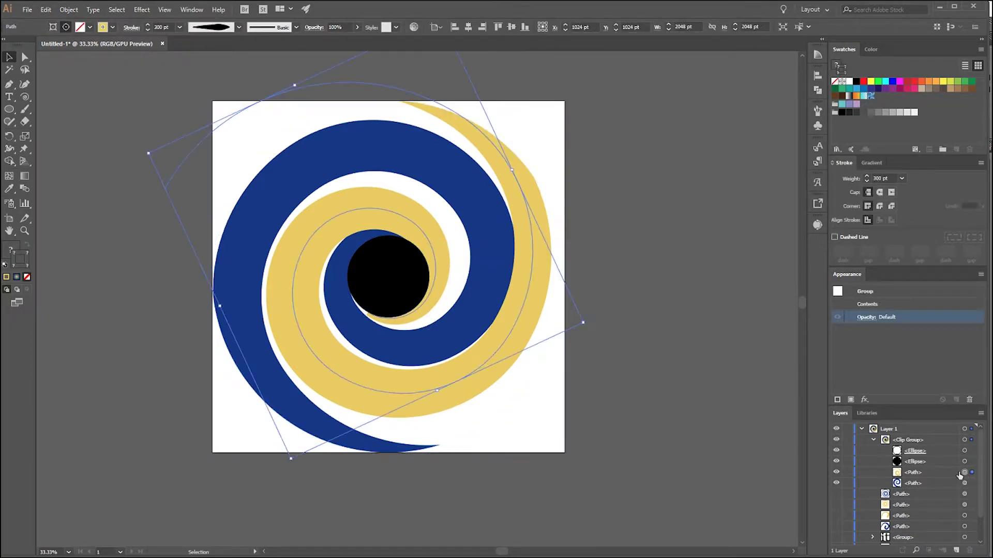
{"action": "key", "text": "Up"}
{"action": "key", "text": "Up"}
{"action": "key", "text": "Up"}
{"action": "key", "text": "Up"}
{"action": "key", "text": "Up"}
{"action": "key", "text": "Up"}
{"action": "key", "text": "Up"}
{"action": "key", "text": "Up"}
{"action": "key", "text": "Up"}
{"action": "key", "text": "Up"}
{"action": "key", "text": "Up"}
{"action": "key", "text": "Up"}
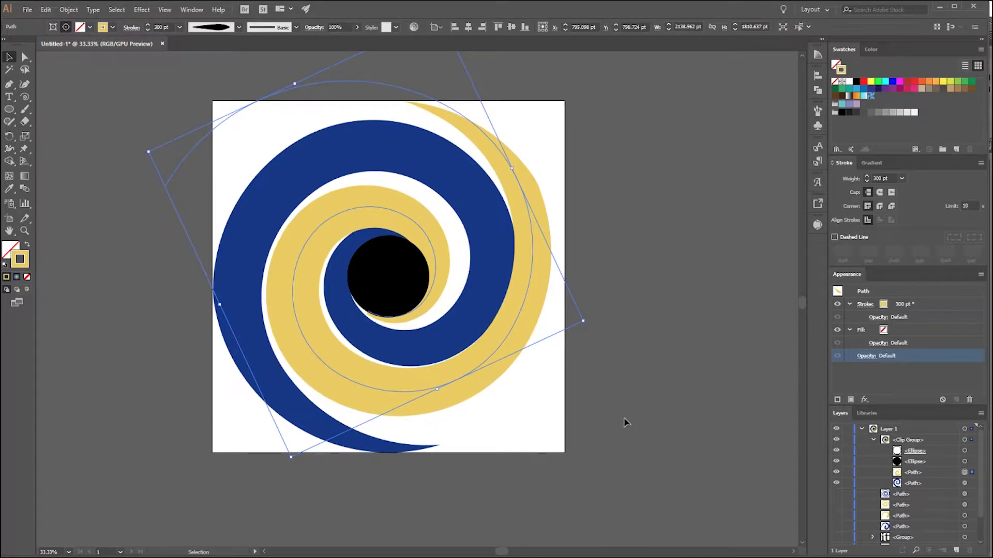
{"action": "key", "text": "Up"}
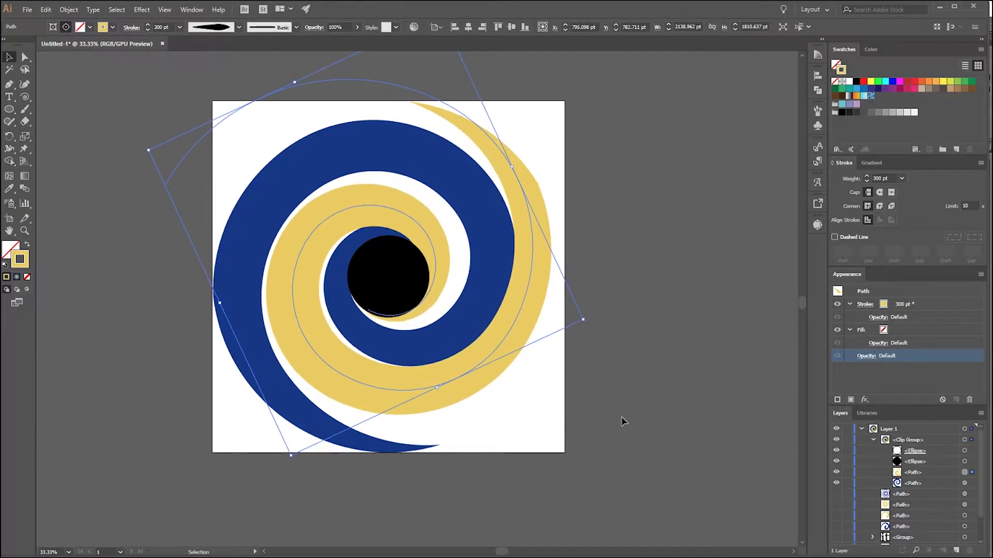
{"action": "key", "text": "Up"}
{"action": "left_click", "coordinate": [667, 415]}
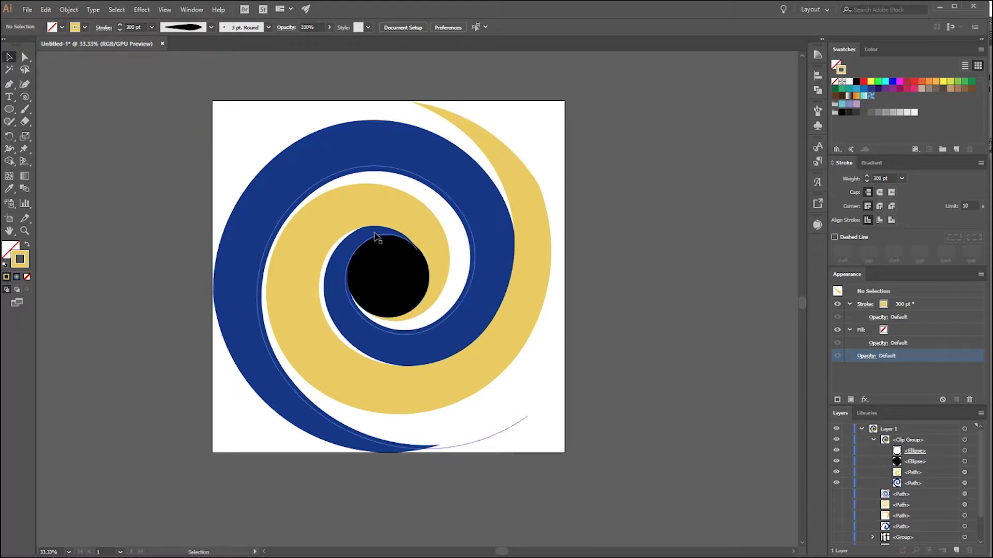
Nudge the blue spiral inside the clip group slightly up and to the right to adjust its fit around the black circle.
{"action": "scroll", "coordinate": [377, 231], "scroll_direction": "up", "scroll_amount": 3}
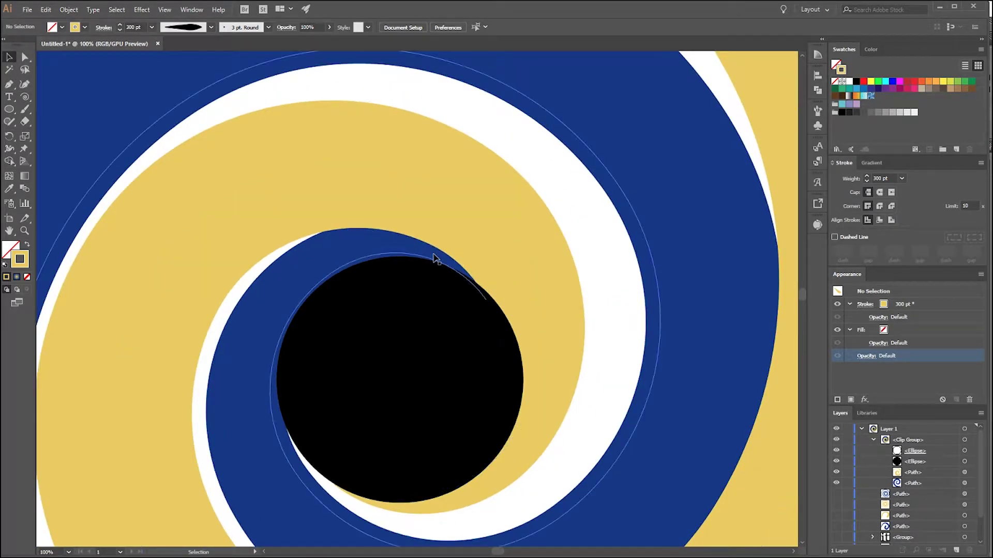
{"action": "left_click", "coordinate": [397, 257]}
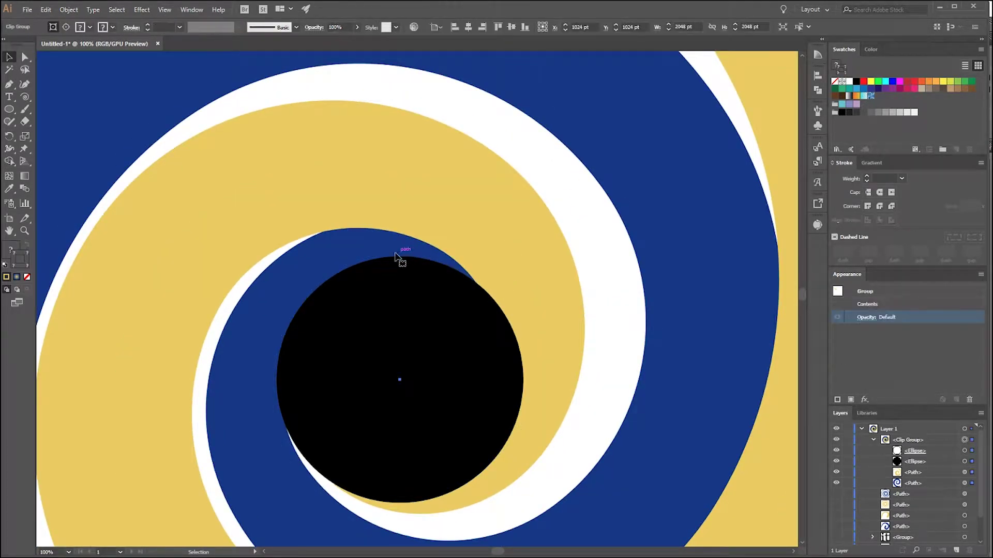
{"action": "left_click", "coordinate": [964, 484]}
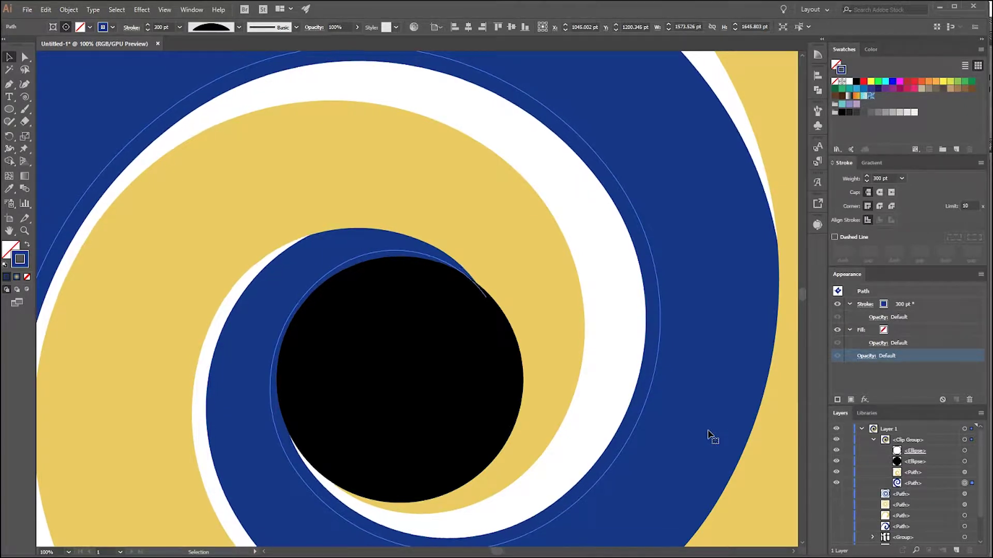
{"action": "key", "text": "Up"}
{"action": "key", "text": "Up"}
{"action": "key", "text": "Up"}
{"action": "key", "text": "Up"}
{"action": "key", "text": "Up"}
{"action": "key", "text": "Up"}
{"action": "key", "text": "Up"}
{"action": "key", "text": "Up"}
{"action": "key", "text": "Up"}
{"action": "key", "text": "Up"}
{"action": "key", "text": "Up"}
{"action": "key", "text": "Right"}
{"action": "key", "text": "Right"}
{"action": "key", "text": "Down"}
{"action": "key", "text": "Down"}
{"action": "key", "text": "Down"}
{"action": "key", "text": "Down"}
{"action": "key", "text": "Down"}
{"action": "key", "text": "Down"}
{"action": "key", "text": "Down"}
{"action": "key", "text": "Down"}
{"action": "key", "text": "Down"}
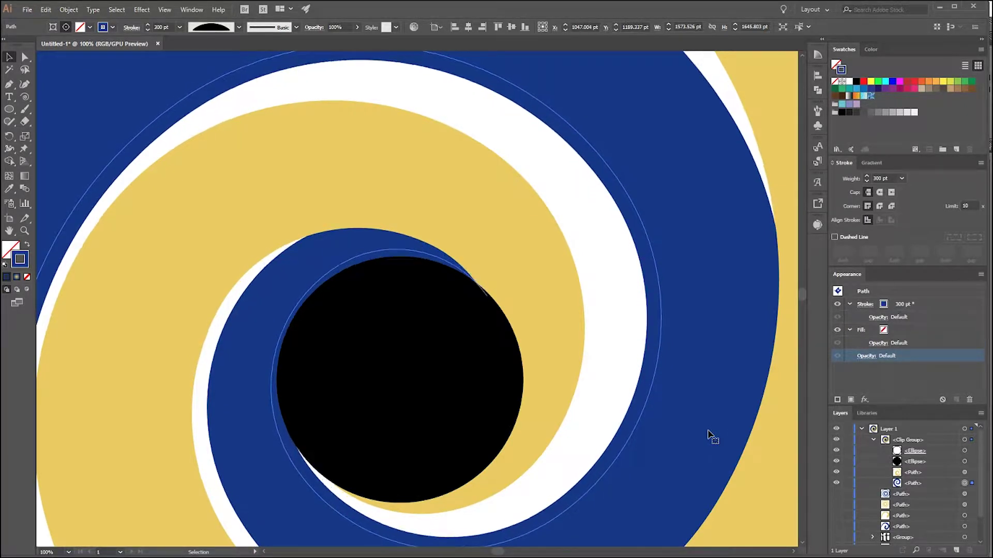
{"action": "key", "text": "Left"}
{"action": "key", "text": "Down"}
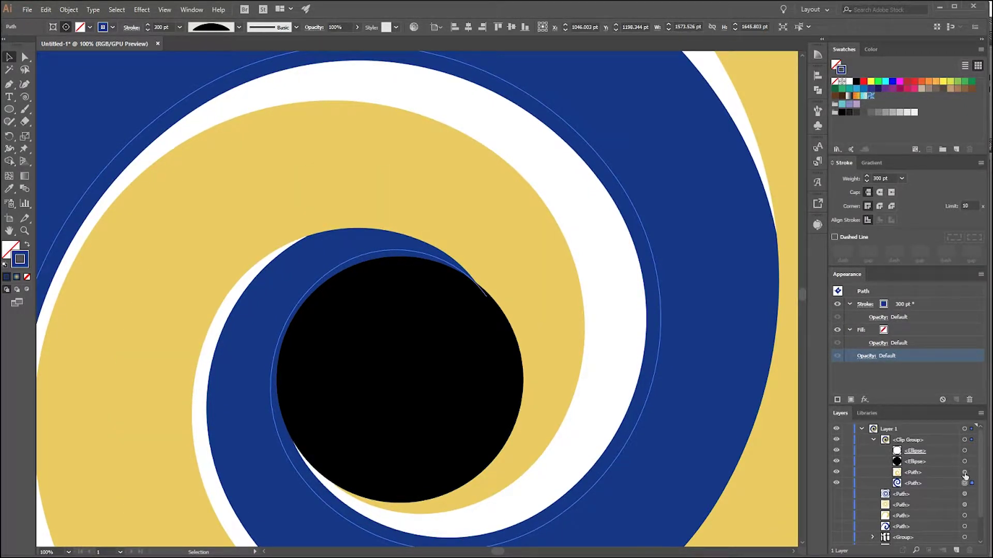
Try the Color, Saturation, Hue and Exclusion blend modes on the gold spiral.
{"action": "left_click", "coordinate": [964, 472]}
{"action": "left_click", "coordinate": [867, 355]}
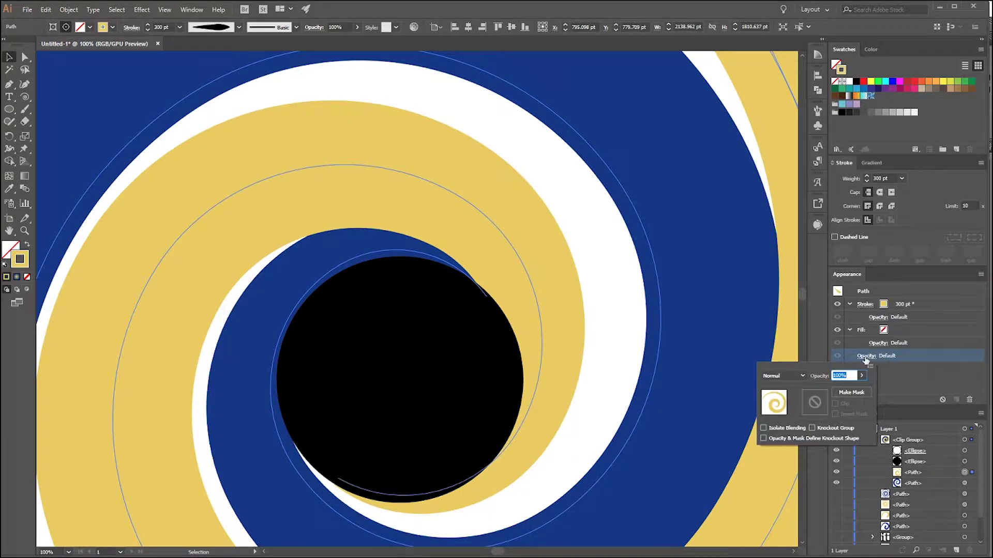
{"action": "left_click", "coordinate": [791, 377]}
{"action": "left_click", "coordinate": [794, 360]}
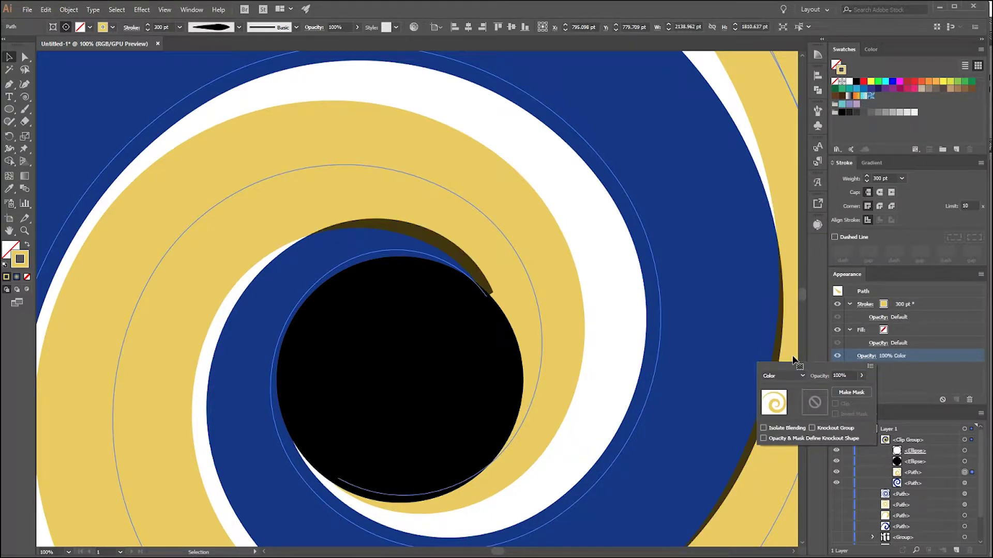
{"action": "left_click", "coordinate": [793, 376]}
{"action": "left_click", "coordinate": [792, 335]}
{"action": "left_click", "coordinate": [789, 374]}
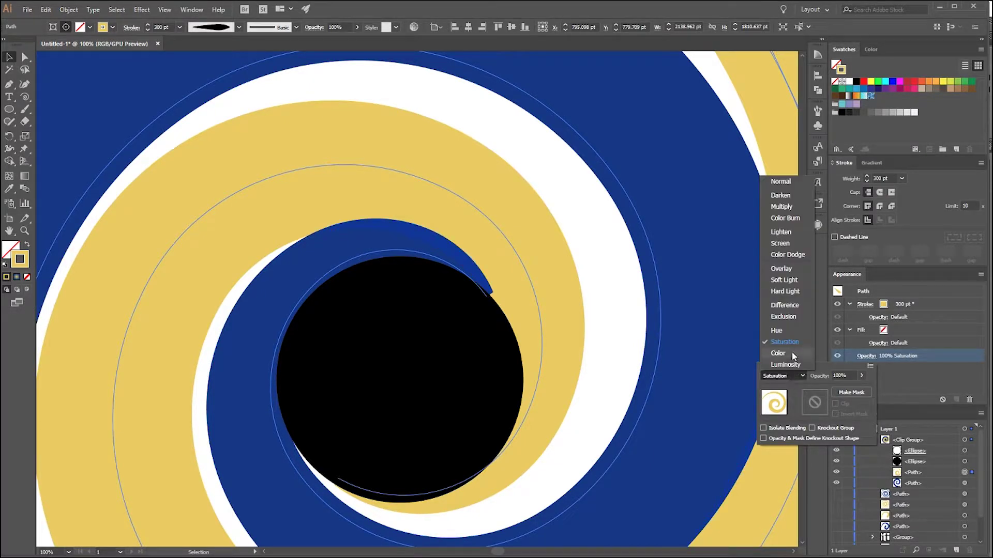
{"action": "left_click", "coordinate": [788, 333]}
{"action": "left_click", "coordinate": [786, 380]}
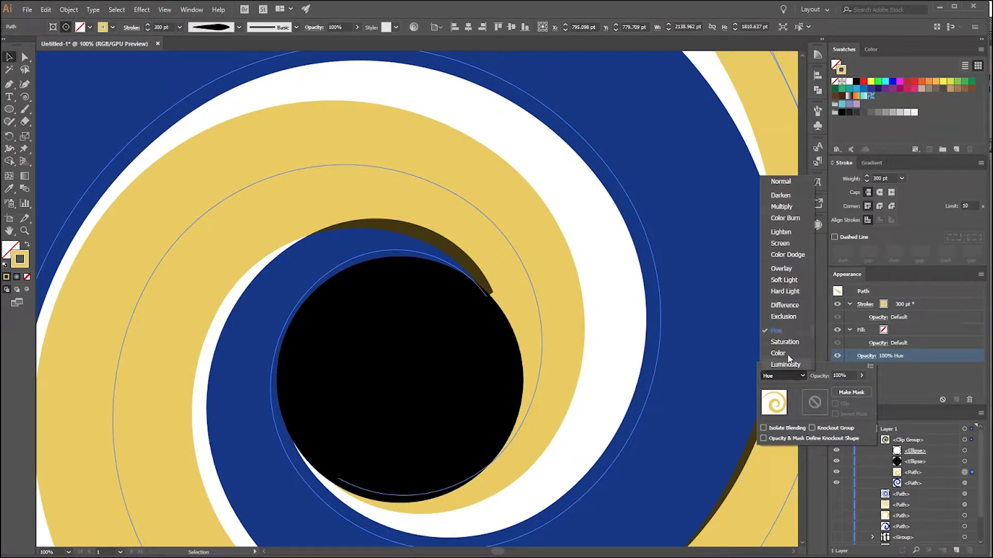
{"action": "left_click", "coordinate": [788, 323]}
Try the Difference, Soft Light and Color blend modes on the gold spiral and return it to Normal.
{"action": "left_click", "coordinate": [790, 377]}
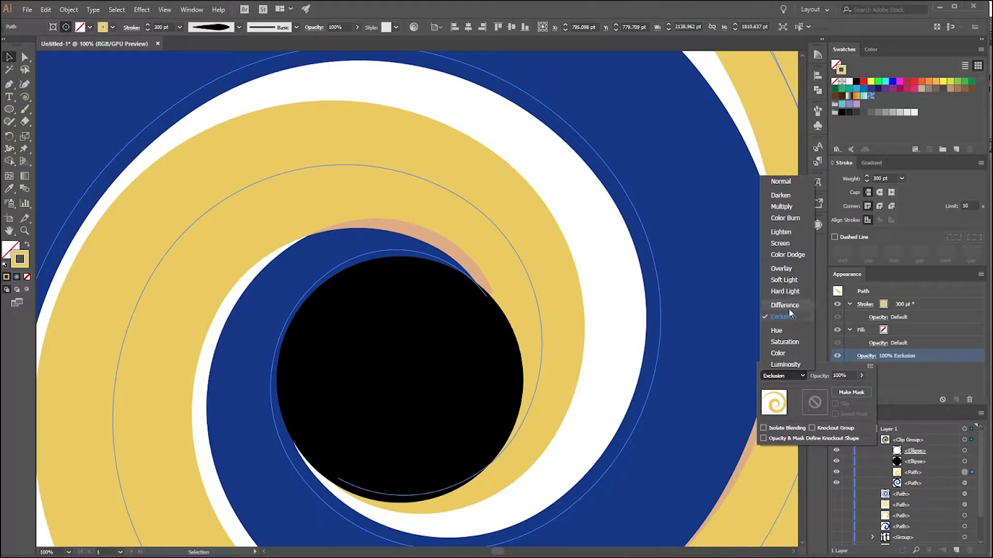
{"action": "left_click", "coordinate": [788, 305]}
{"action": "left_click", "coordinate": [786, 376]}
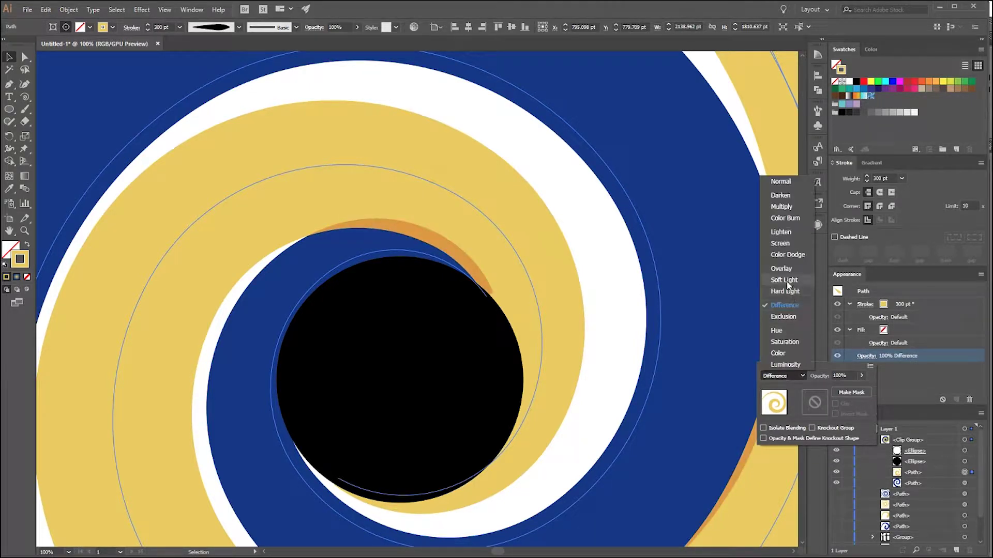
{"action": "left_click", "coordinate": [786, 281]}
{"action": "left_click", "coordinate": [786, 375]}
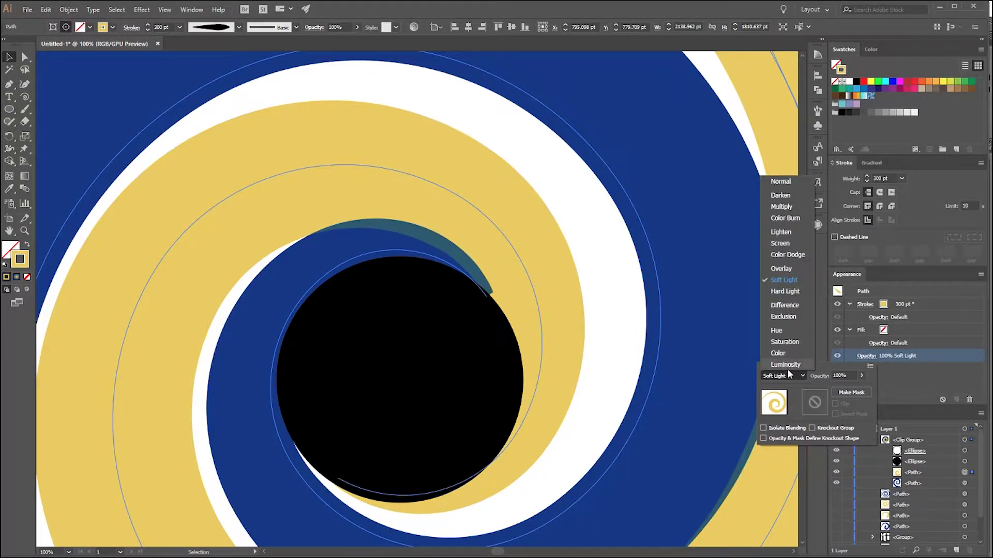
{"action": "left_click", "coordinate": [778, 354]}
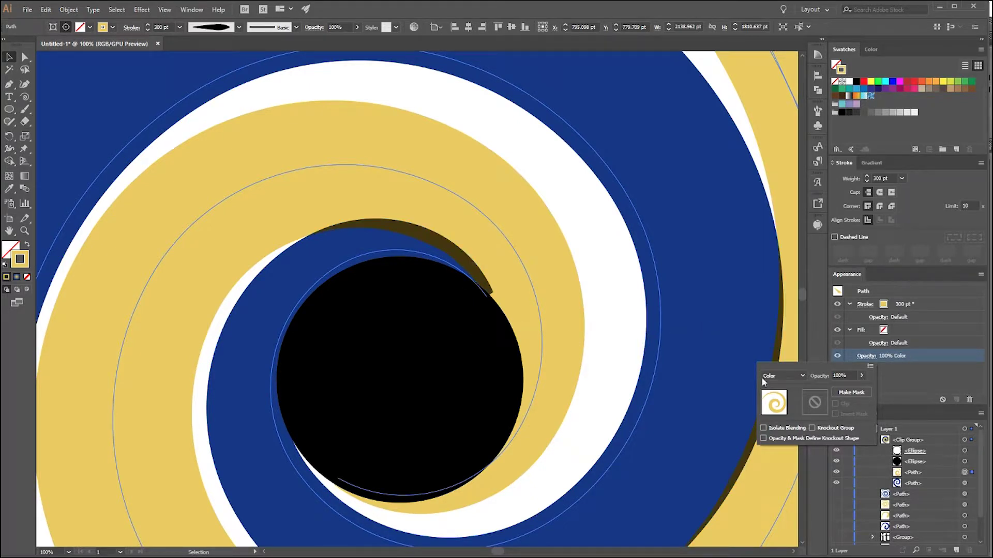
{"action": "left_click", "coordinate": [777, 374]}
{"action": "left_click", "coordinate": [779, 195]}
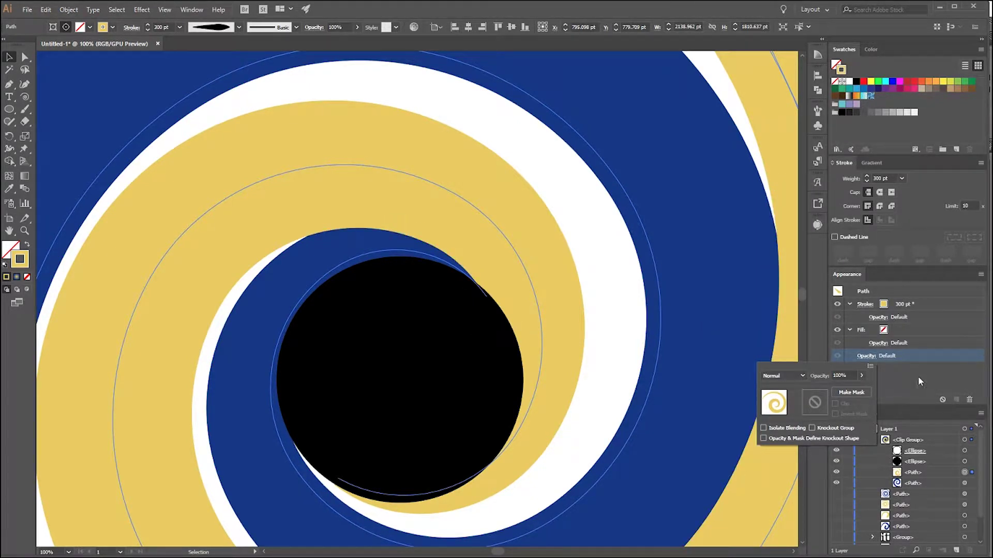
Move the gold spiral behind the blue spiral in the clip group's stacking order and select the whole clip group.
{"action": "left_click_drag", "start_coordinate": [926, 472], "coordinate": [926, 488]}
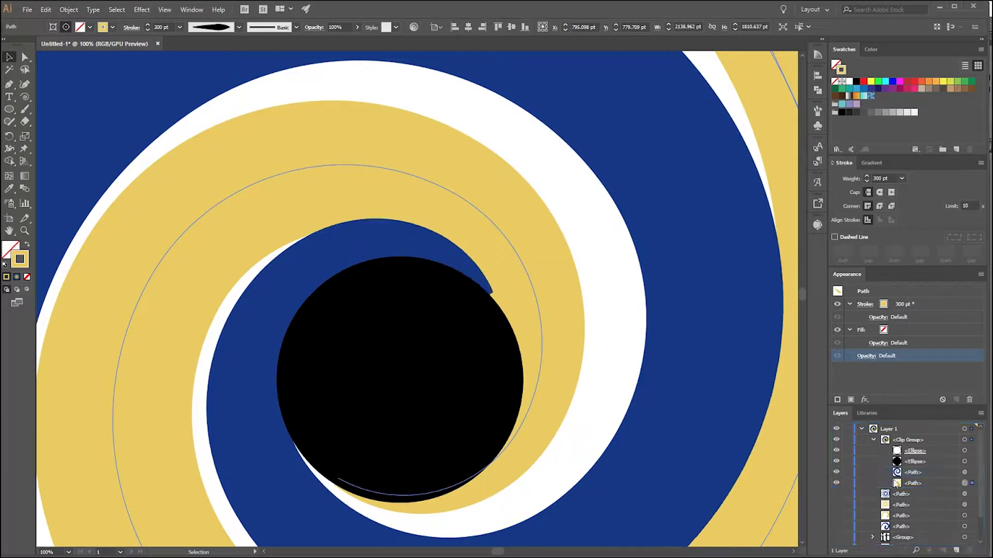
{"action": "scroll", "coordinate": [469, 347], "scroll_direction": "down", "scroll_amount": 2}
{"action": "left_click_drag", "start_coordinate": [510, 337], "coordinate": [488, 279]}
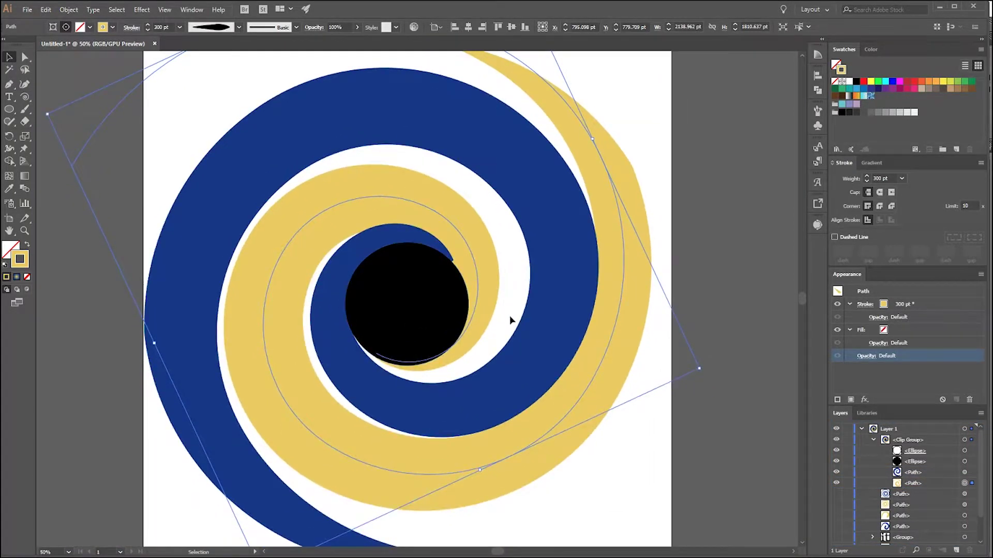
{"action": "left_click", "coordinate": [540, 327]}
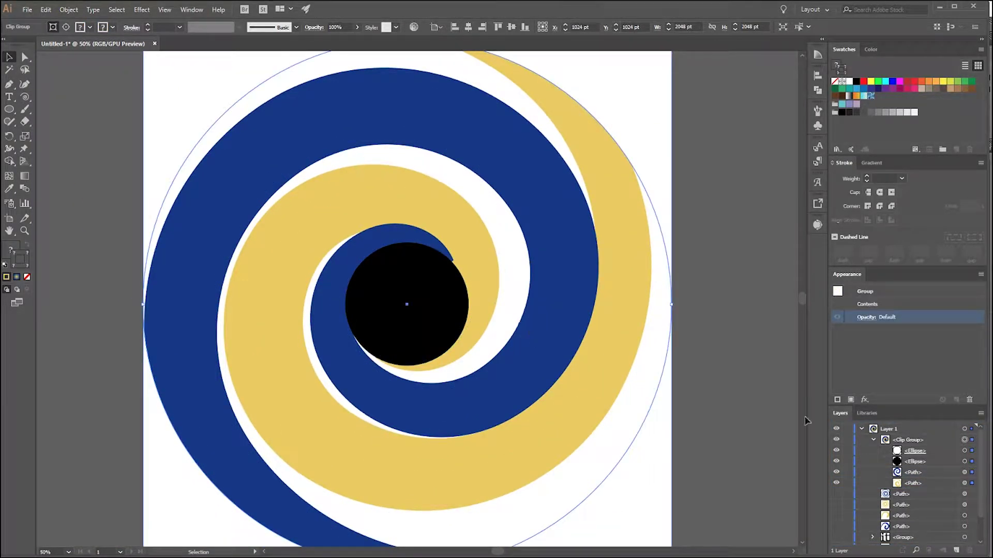
Nudge the blue spiral inside the clip group slightly down to refit it around the black circle, and deselect it.
{"action": "left_click", "coordinate": [965, 473]}
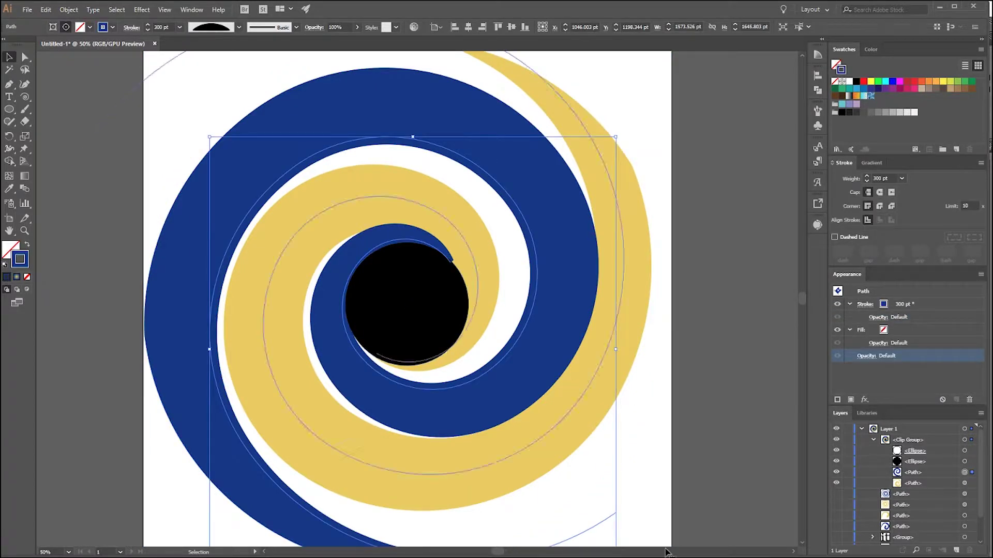
{"action": "key", "text": "Down"}
{"action": "key", "text": "Down"}
{"action": "key", "text": "Down"}
{"action": "key", "text": "Down"}
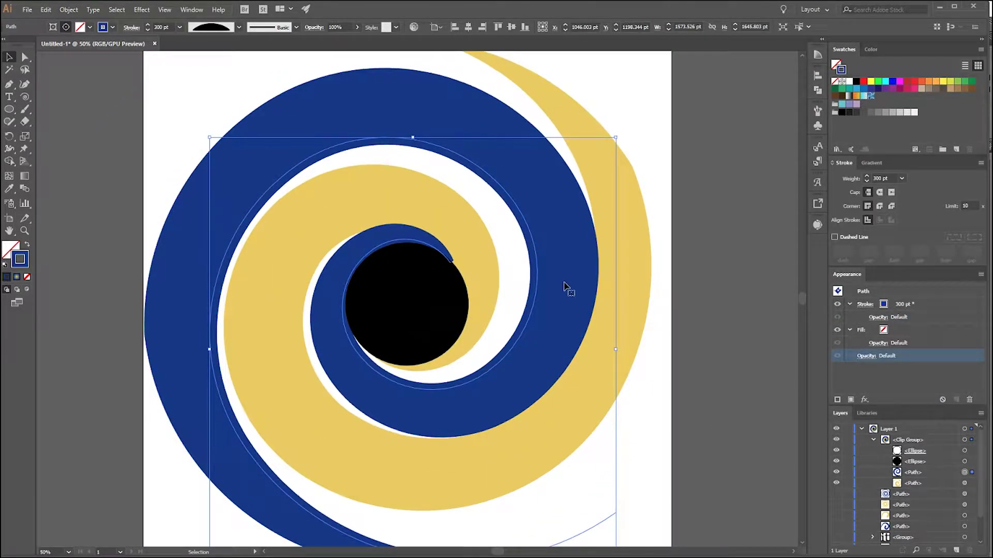
{"action": "left_click_drag", "start_coordinate": [552, 289], "coordinate": [547, 293]}
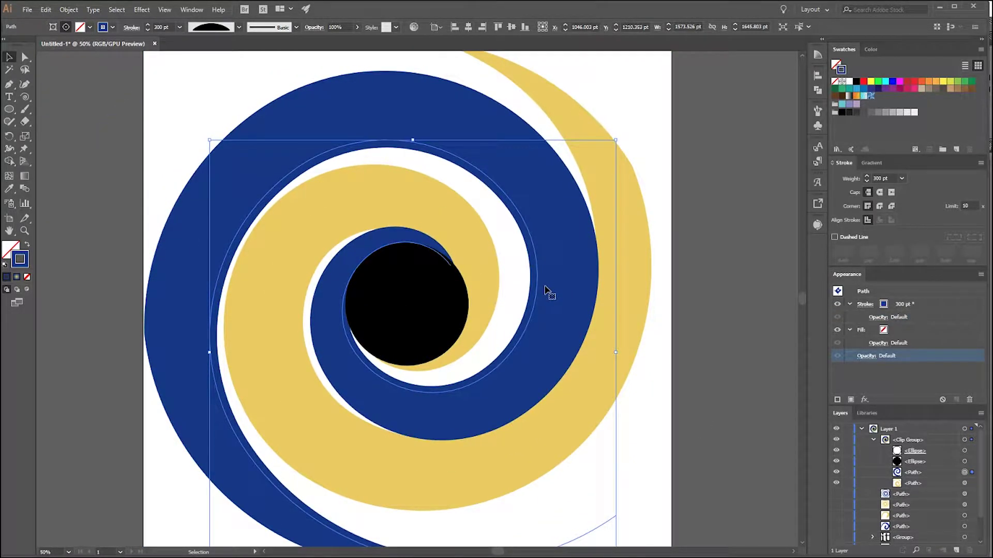
{"action": "left_click", "coordinate": [720, 310]}
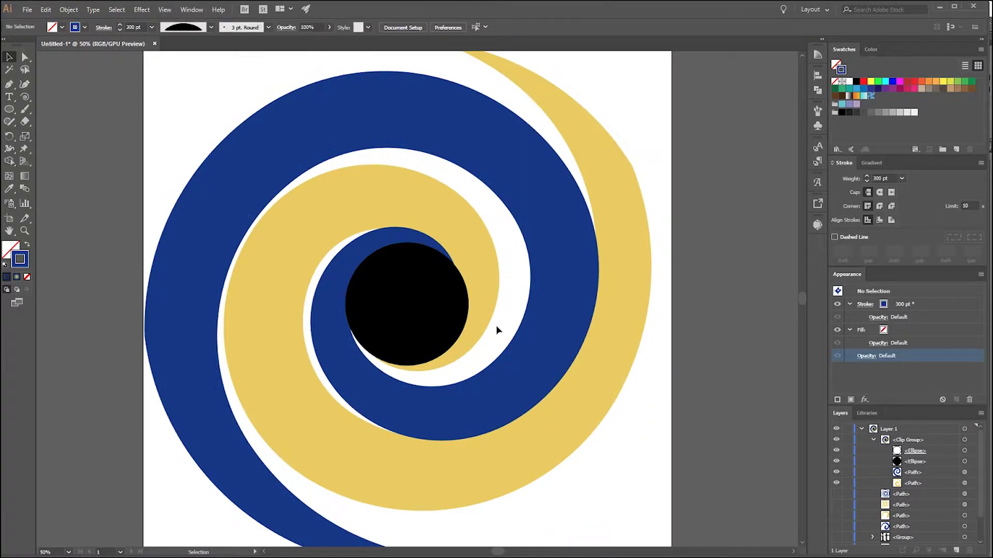
{"action": "scroll", "coordinate": [501, 312], "scroll_direction": "down", "scroll_amount": 2}
{"action": "scroll", "coordinate": [517, 310], "scroll_direction": "up", "scroll_amount": 1}
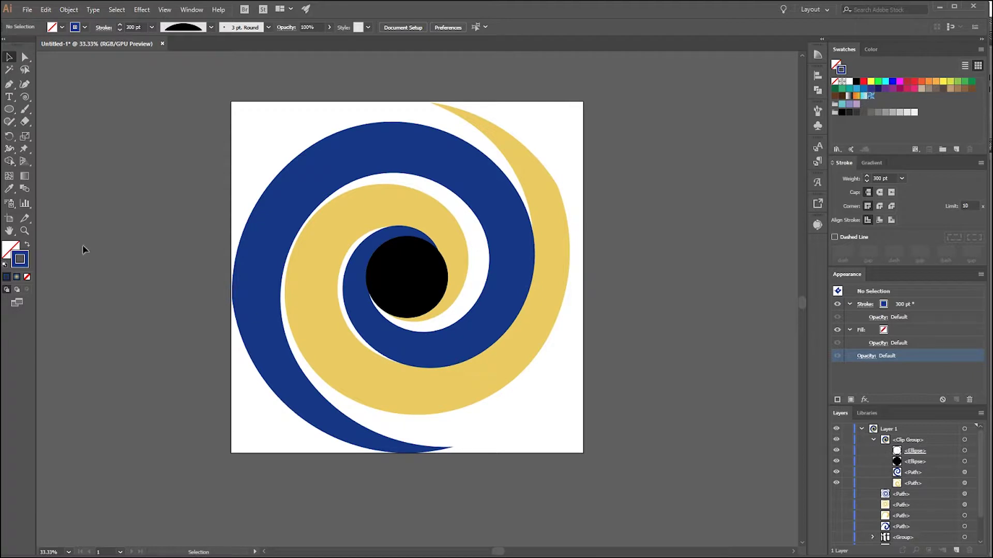
Draw a 2048 by 2048 pt rectangle covering the artboard and place it at the bottom of the clip group.
{"action": "left_click", "coordinate": [10, 108]}
{"action": "left_click_drag", "start_coordinate": [9, 109], "coordinate": [49, 107]}
{"action": "mouse_move", "coordinate": [230, 101]}
{"action": "left_mouse_down"}
{"action": "mouse_move", "coordinate": [583, 424]}
{"action": "mouse_move", "coordinate": [584, 453]}
{"action": "left_mouse_up"}
{"action": "left_click_drag", "start_coordinate": [899, 440], "coordinate": [906, 498]}
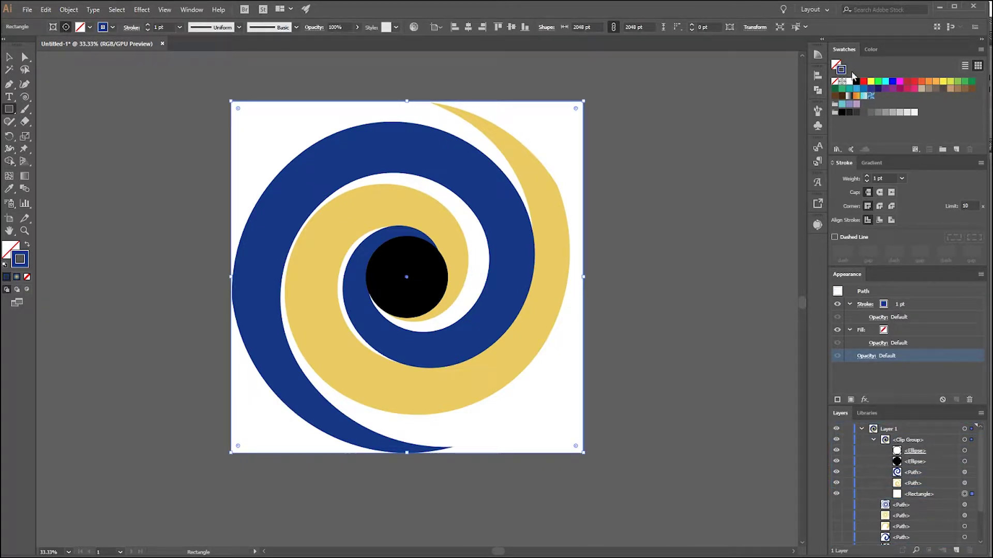
Remove the background rectangle's stroke and fill it with black.
{"action": "left_click", "coordinate": [834, 82]}
{"action": "left_click", "coordinate": [836, 65]}
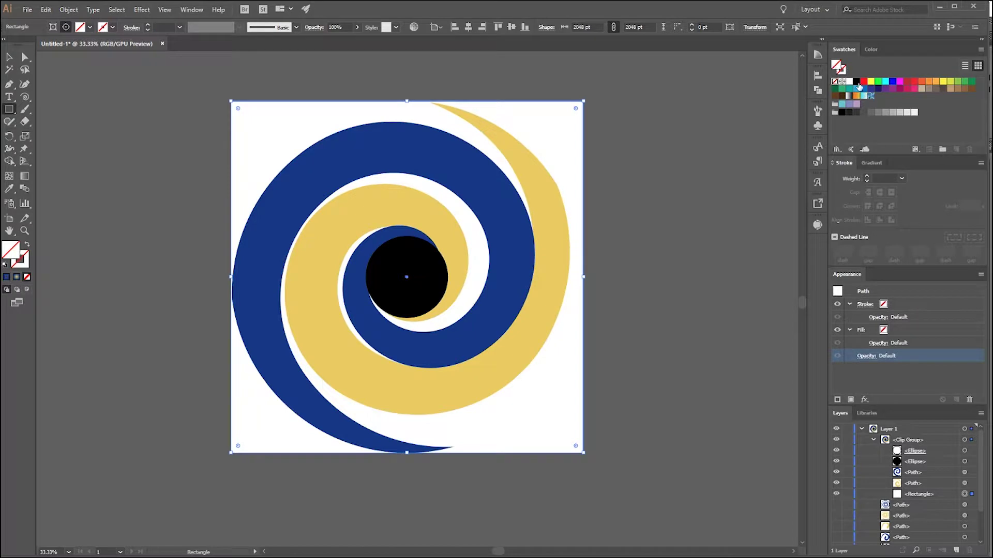
{"action": "left_click", "coordinate": [855, 82]}
{"action": "scroll", "coordinate": [653, 292], "scroll_direction": "down", "scroll_amount": 1}
{"action": "key", "text": "alt+space"}
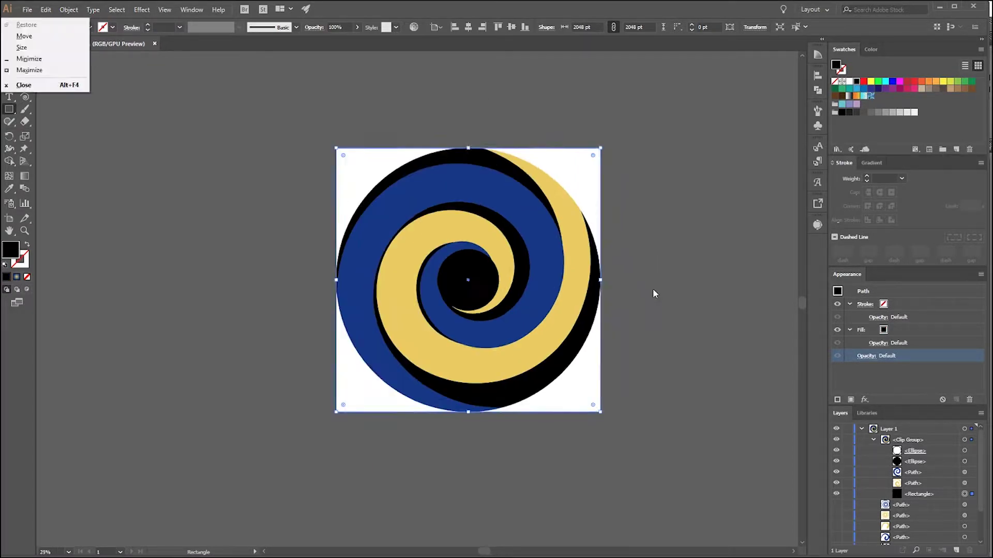
{"action": "scroll", "coordinate": [589, 267], "scroll_direction": "up", "scroll_amount": 1}
{"action": "mouse_move", "coordinate": [654, 292]}
{"action": "left_mouse_down"}
{"action": "mouse_move", "coordinate": [604, 262]}
{"action": "mouse_move", "coordinate": [644, 305]}
{"action": "left_mouse_up"}
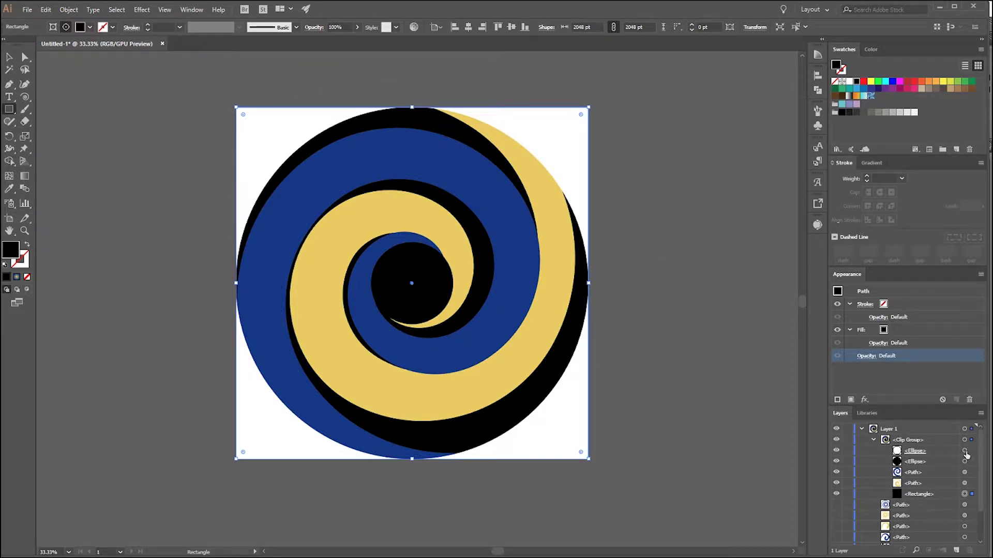
Compare RGB Red and black fills on the background rectangle and apply RGB Red.
{"action": "left_click", "coordinate": [863, 81]}
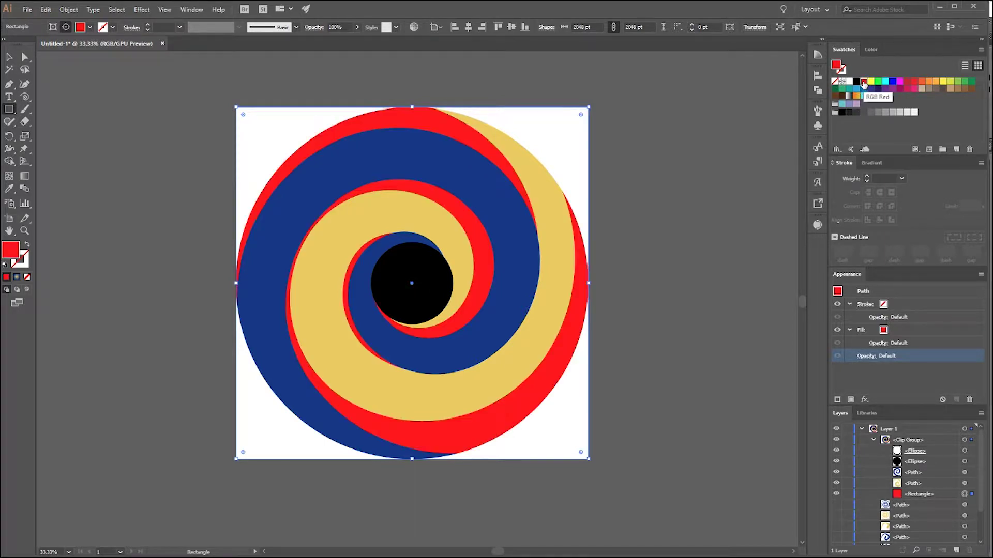
{"action": "left_click", "coordinate": [857, 82]}
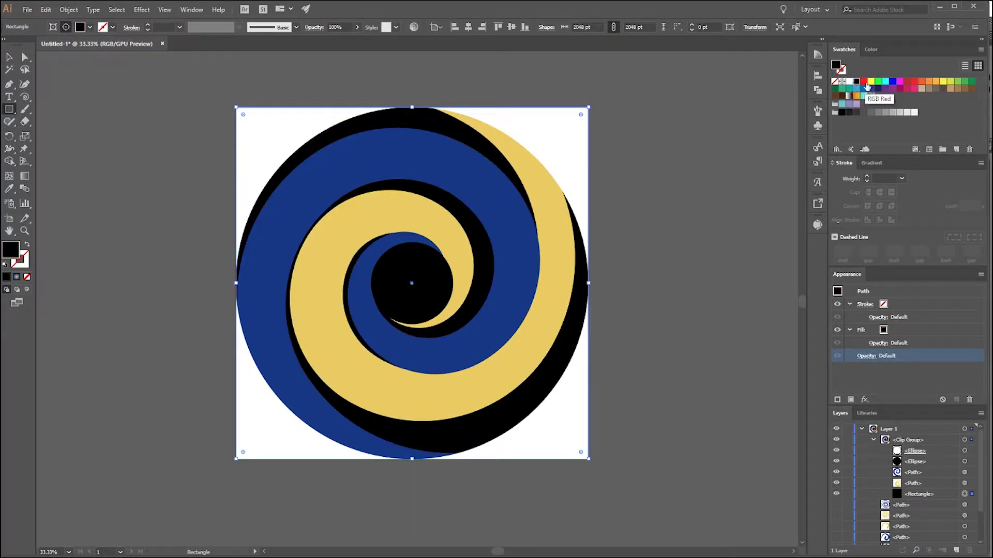
{"action": "left_click", "coordinate": [864, 81]}
{"action": "scroll", "coordinate": [620, 322], "scroll_direction": "up", "scroll_amount": 1}
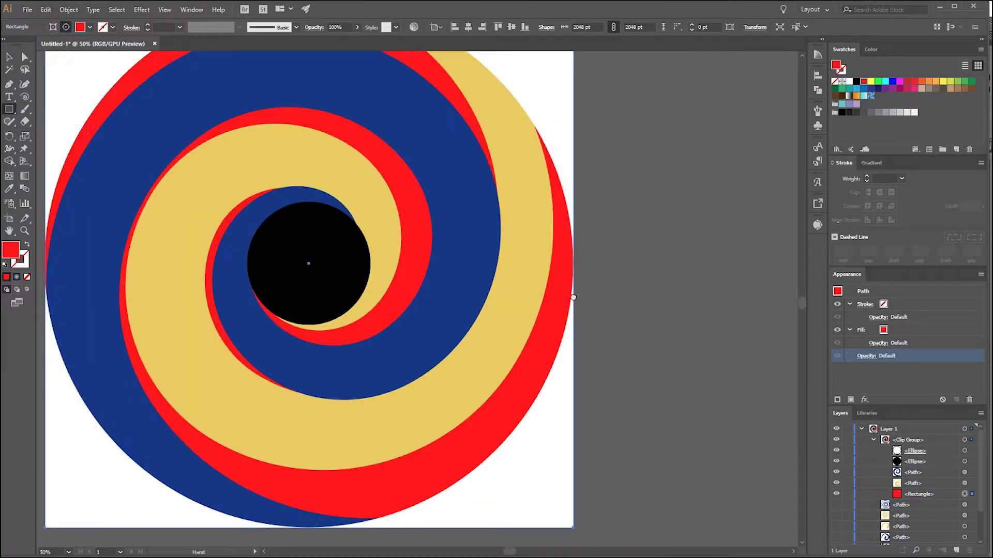
{"action": "scroll", "coordinate": [639, 303], "scroll_direction": "down", "scroll_amount": 1}
{"action": "mouse_move", "coordinate": [574, 290]}
{"action": "left_mouse_down"}
{"action": "mouse_move", "coordinate": [641, 305]}
{"action": "mouse_move", "coordinate": [589, 286]}
{"action": "left_mouse_up"}
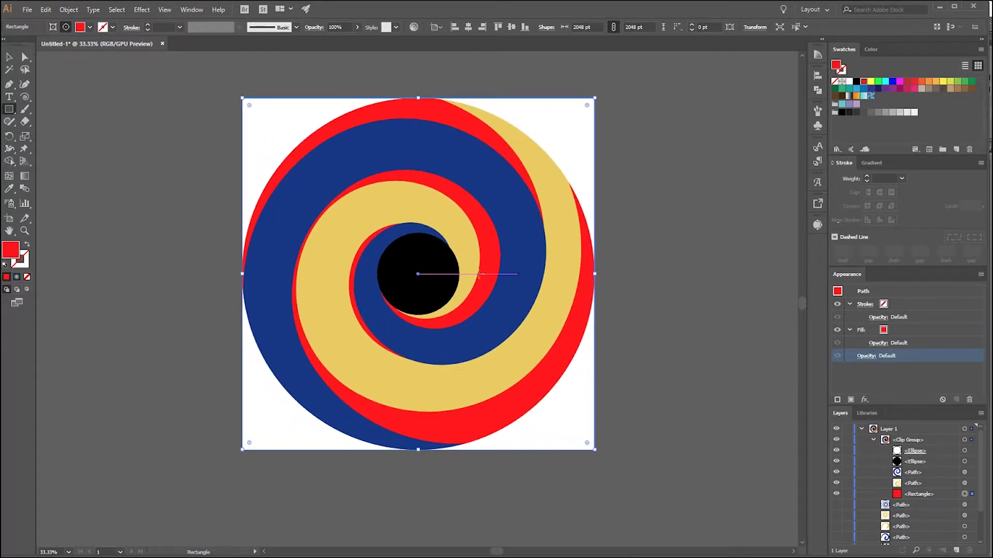
Change the central circle's fill from black to white and deselect it.
{"action": "left_click", "coordinate": [965, 462]}
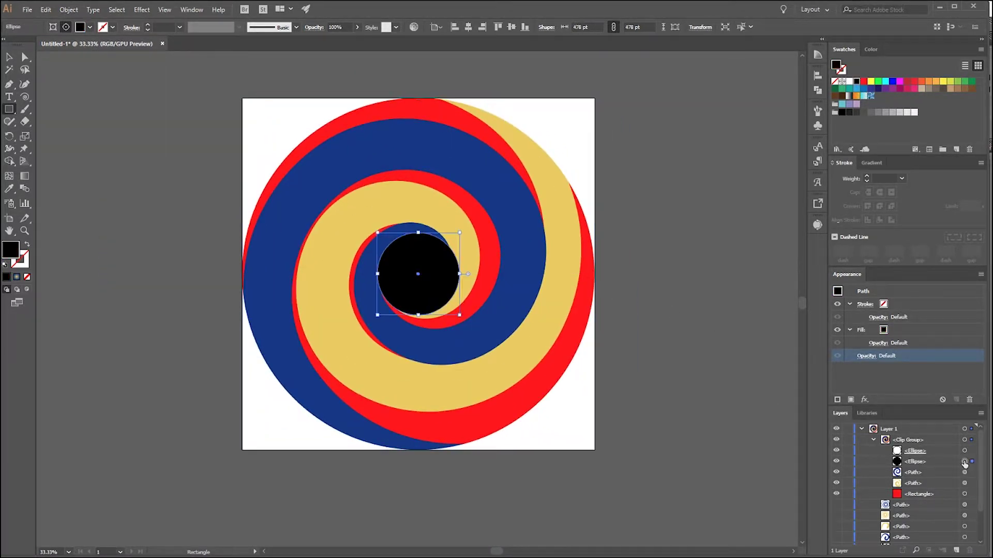
{"action": "left_click", "coordinate": [850, 81]}
{"action": "left_click", "coordinate": [686, 329]}
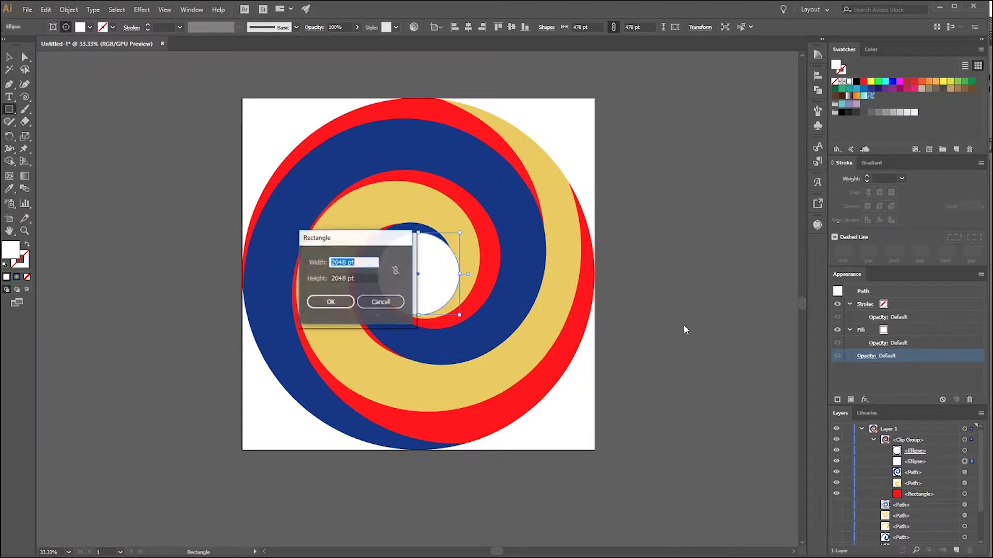
{"action": "left_click", "coordinate": [381, 301]}
{"action": "key", "text": "v"}
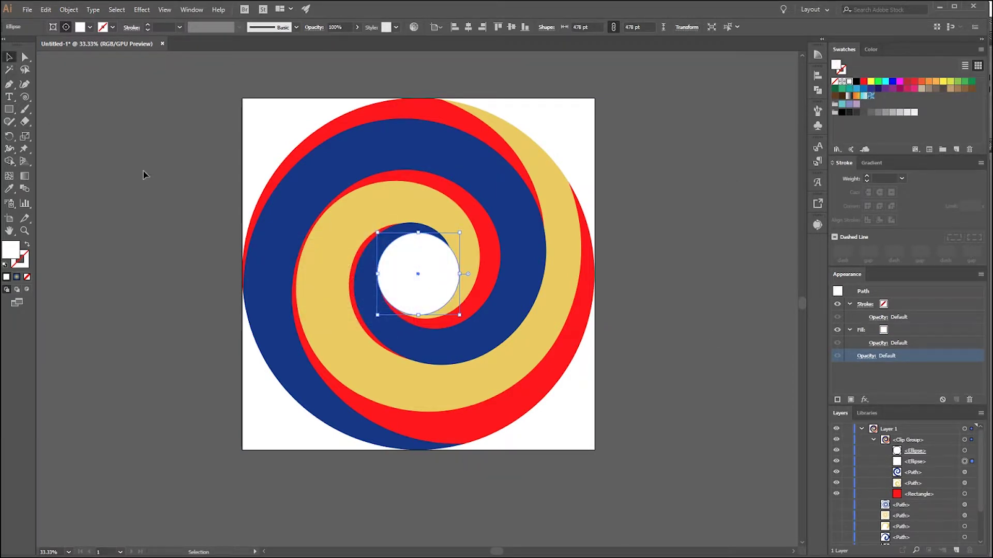
{"action": "left_click", "coordinate": [145, 172]}
{"action": "left_click_drag", "start_coordinate": [730, 375], "coordinate": [580, 331]}
{"action": "scroll", "coordinate": [677, 340], "scroll_direction": "down", "scroll_amount": 2}
{"action": "scroll", "coordinate": [548, 338], "scroll_direction": "up", "scroll_amount": 2}
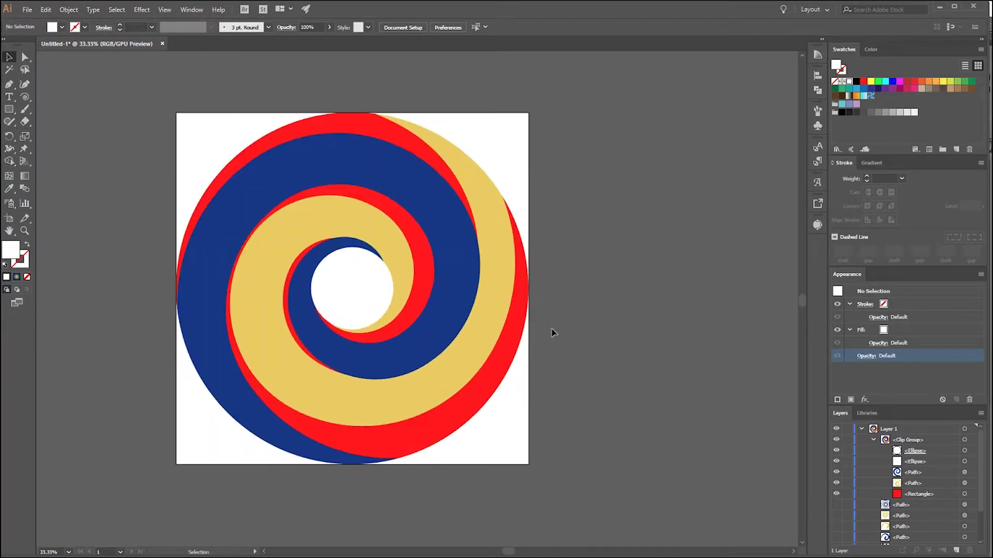
{"action": "scroll", "coordinate": [453, 387], "scroll_direction": "up", "scroll_amount": 1}
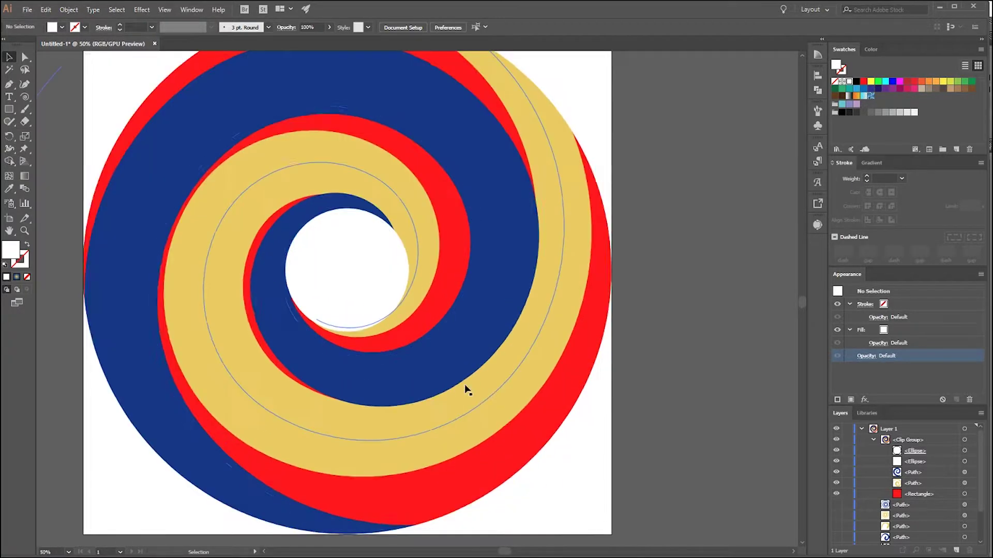
{"action": "left_click_drag", "start_coordinate": [466, 387], "coordinate": [489, 392]}
{"action": "scroll", "coordinate": [507, 382], "scroll_direction": "down", "scroll_amount": 1}
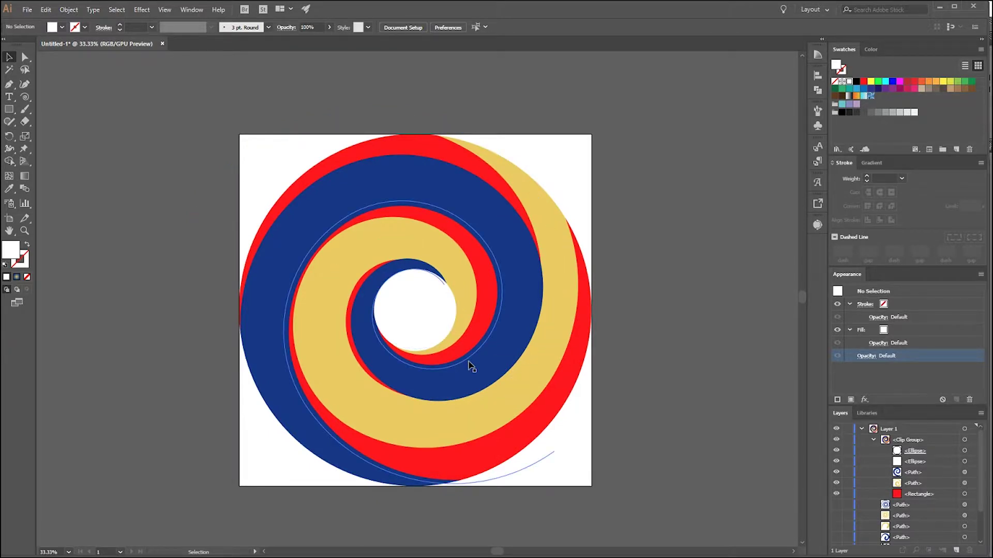
Set the background rectangle's fill to dark red #660303.
{"action": "left_click", "coordinate": [543, 352]}
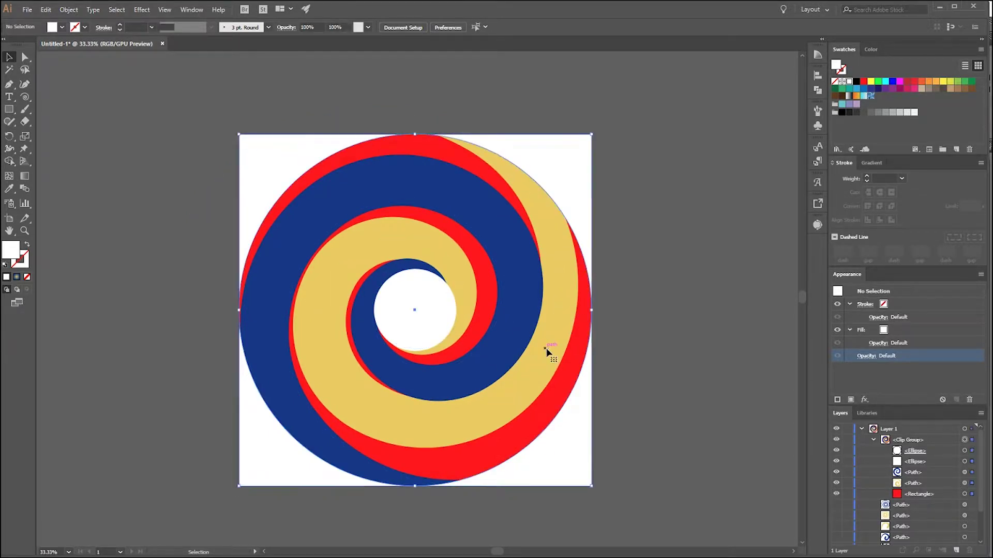
{"action": "left_click", "coordinate": [964, 494]}
{"action": "double_click", "coordinate": [836, 65]}
{"action": "left_click_drag", "start_coordinate": [663, 224], "coordinate": [691, 204]}
{"action": "left_click", "coordinate": [807, 130]}
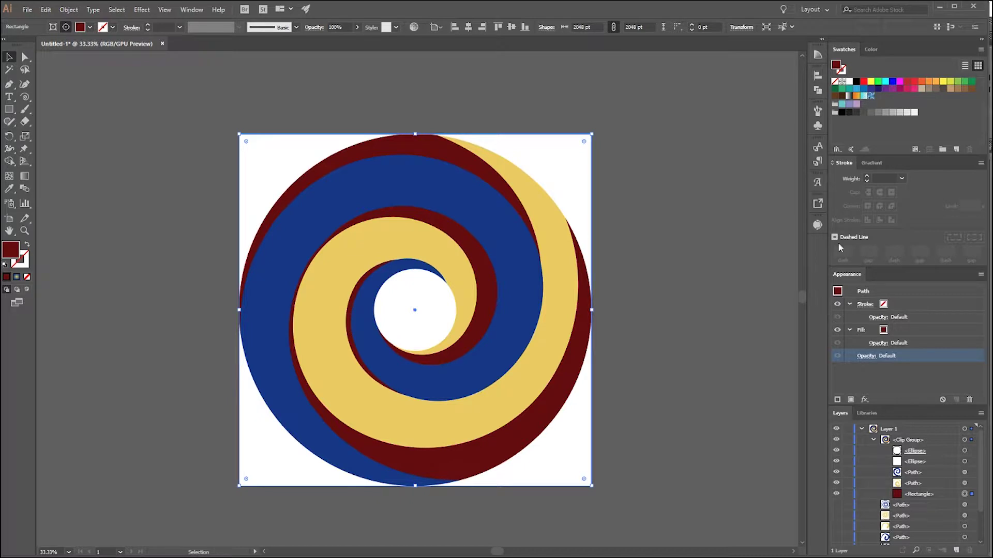
Set the background rectangle's fill to orange #D17224.
{"action": "double_click", "coordinate": [836, 65]}
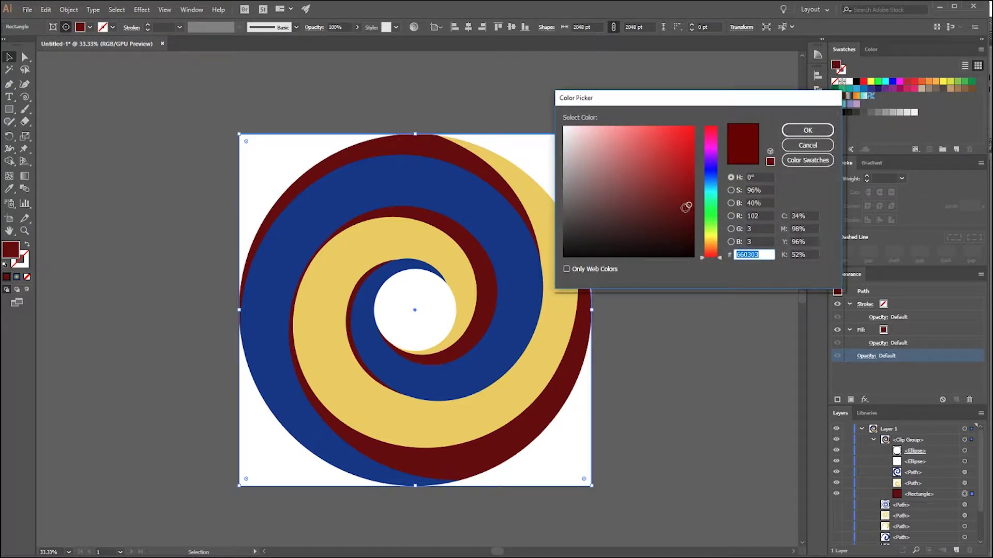
{"action": "mouse_move", "coordinate": [685, 206]}
{"action": "left_mouse_down"}
{"action": "mouse_move", "coordinate": [630, 196]}
{"action": "mouse_move", "coordinate": [659, 199]}
{"action": "mouse_move", "coordinate": [683, 136]}
{"action": "mouse_move", "coordinate": [630, 126]}
{"action": "mouse_move", "coordinate": [649, 175]}
{"action": "mouse_move", "coordinate": [689, 206]}
{"action": "mouse_move", "coordinate": [696, 156]}
{"action": "mouse_move", "coordinate": [674, 143]}
{"action": "mouse_move", "coordinate": [666, 151]}
{"action": "mouse_move", "coordinate": [718, 140]}
{"action": "mouse_move", "coordinate": [718, 130]}
{"action": "mouse_move", "coordinate": [718, 155]}
{"action": "mouse_move", "coordinate": [716, 121]}
{"action": "mouse_move", "coordinate": [717, 268]}
{"action": "mouse_move", "coordinate": [718, 245]}
{"action": "left_mouse_up"}
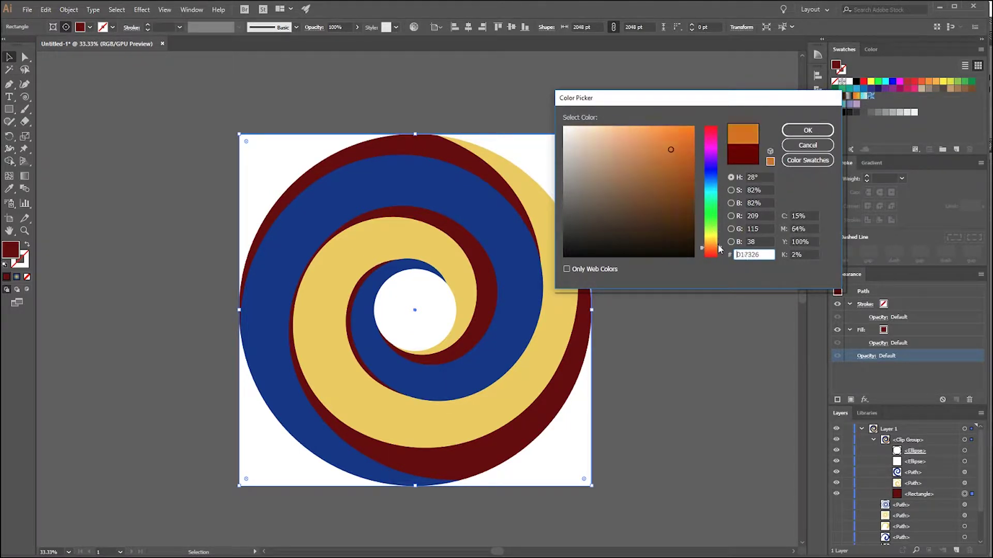
{"action": "left_click_drag", "start_coordinate": [671, 149], "coordinate": [672, 150]}
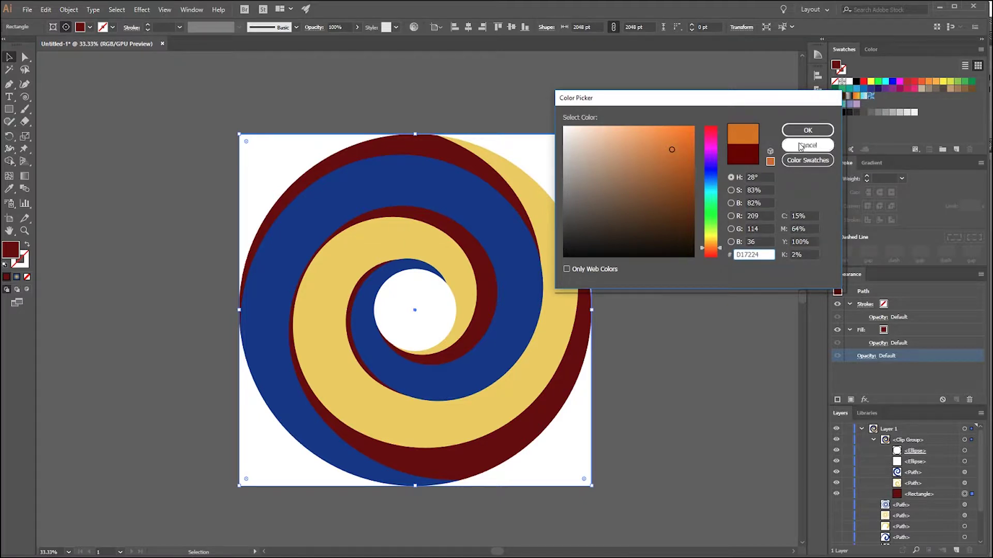
{"action": "left_click", "coordinate": [806, 132]}
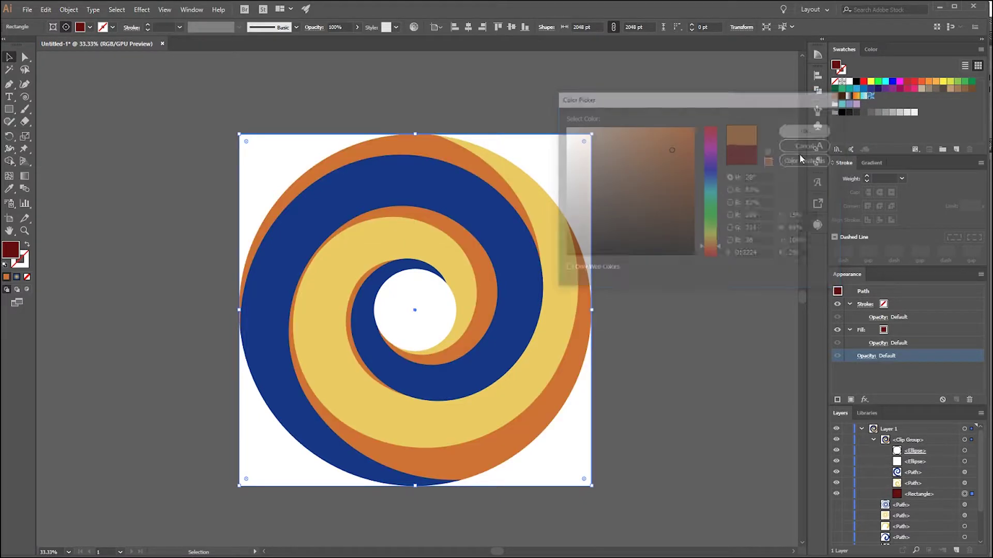
Recolour the gold spiral's stroke to green.
{"action": "left_click", "coordinate": [964, 483]}
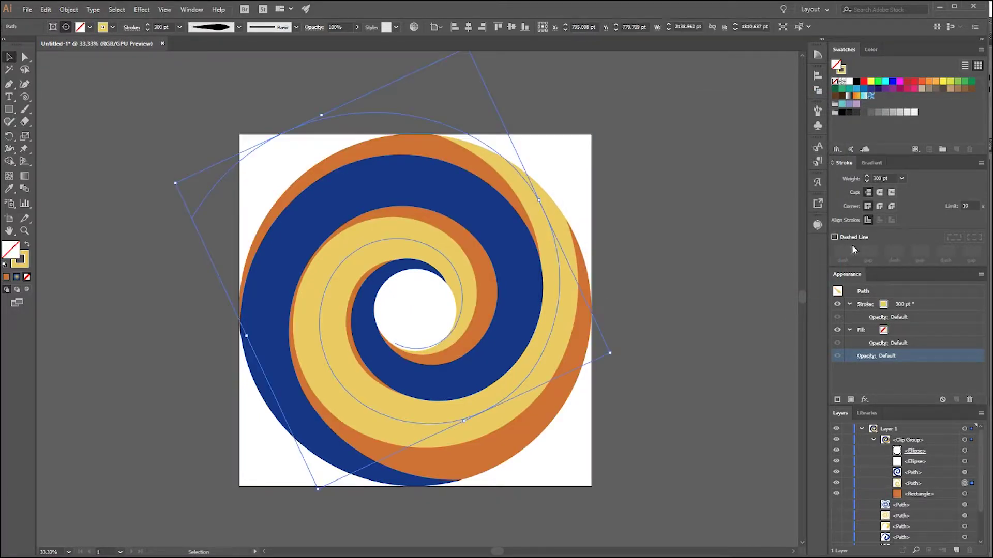
{"action": "left_click", "coordinate": [842, 70]}
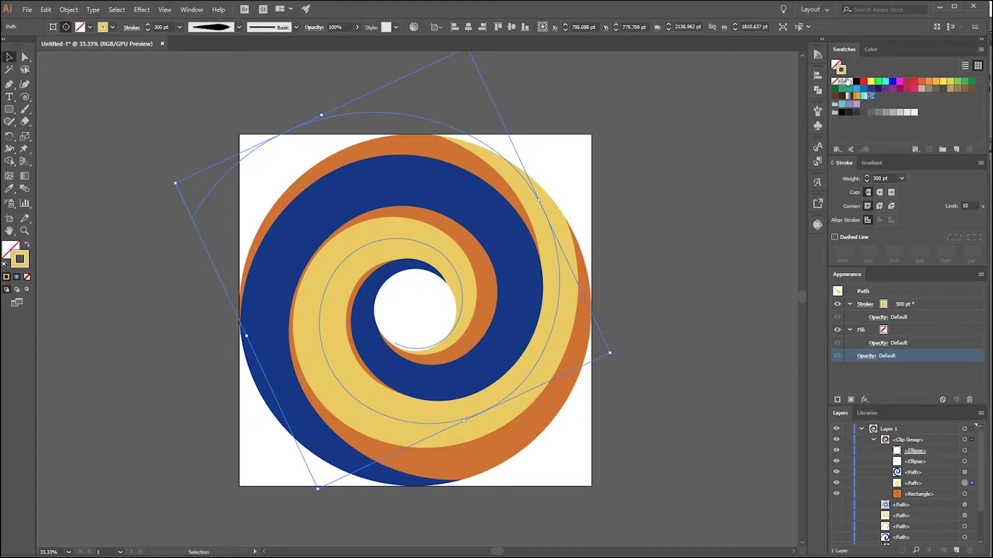
{"action": "double_click", "coordinate": [843, 72]}
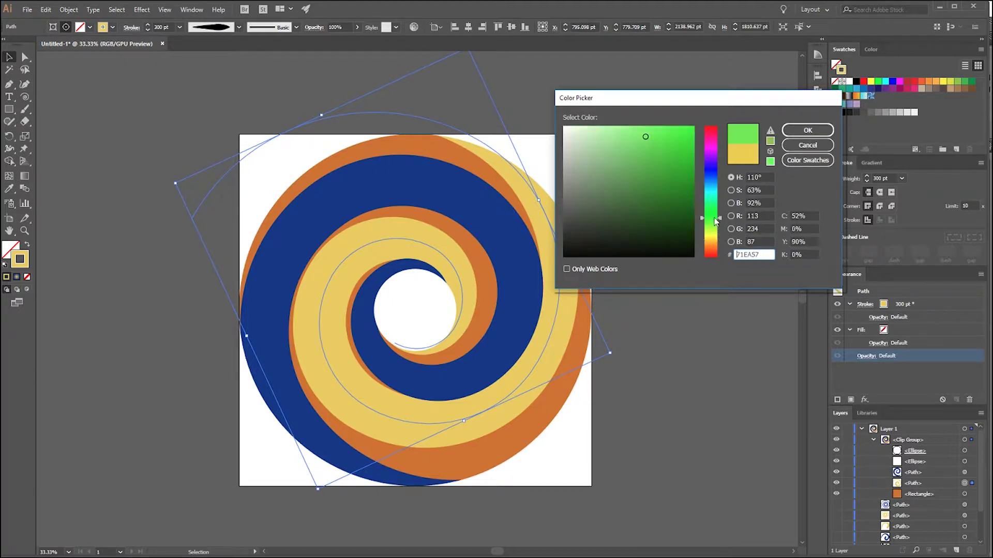
{"action": "left_click", "coordinate": [807, 130]}
Change the background rectangle's fill to dark red and adjust the green spiral's stroke to a brighter green.
{"action": "left_click", "coordinate": [964, 494]}
{"action": "double_click", "coordinate": [10, 249]}
{"action": "left_click", "coordinate": [807, 130]}
{"action": "left_click", "coordinate": [964, 483]}
{"action": "double_click", "coordinate": [20, 259]}
{"action": "left_click", "coordinate": [807, 130]}
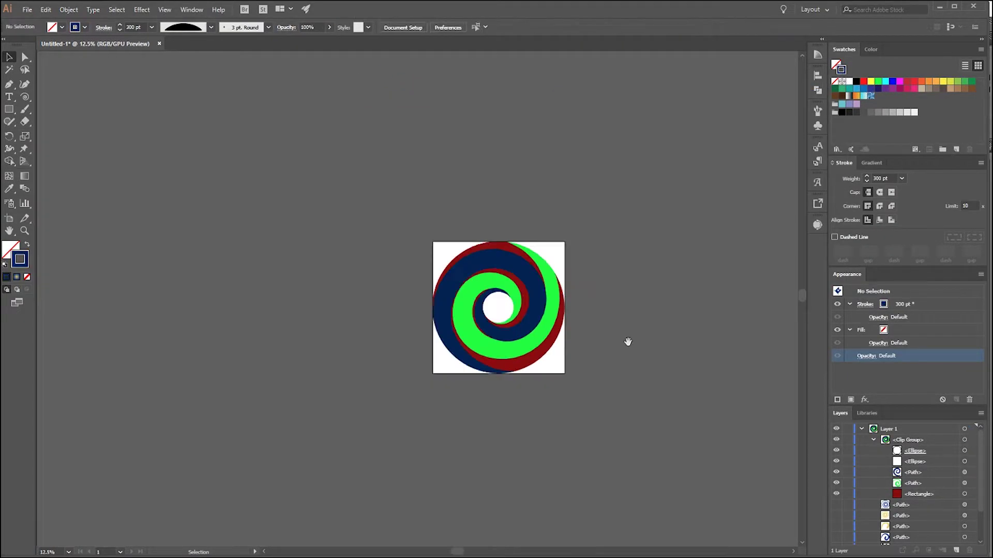
Reshape the spirals in the clip group by editing their anchor points and stroke widths.
{"action": "scroll", "coordinate": [522, 310], "scroll_direction": "up", "scroll_amount": 3}
{"action": "left_click_drag", "start_coordinate": [640, 284], "coordinate": [662, 243]}
{"action": "key", "text": "a"}
{"action": "left_click", "coordinate": [546, 91]}
{"action": "key", "text": "a"}
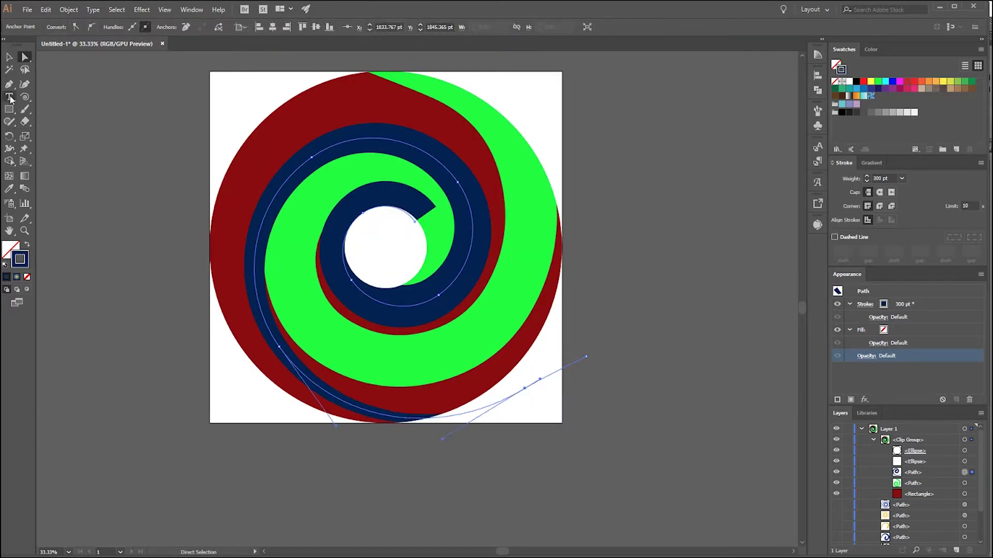
{"action": "key", "text": "p"}
{"action": "left_click", "coordinate": [401, 91]}
{"action": "key", "text": "v"}
{"action": "scroll", "coordinate": [501, 331], "scroll_direction": "up", "scroll_amount": 1}
{"action": "key", "text": "shift+w"}
{"action": "left_click", "coordinate": [440, 410], "text": "ctrl"}
{"action": "key", "text": "ctrl+minus"}
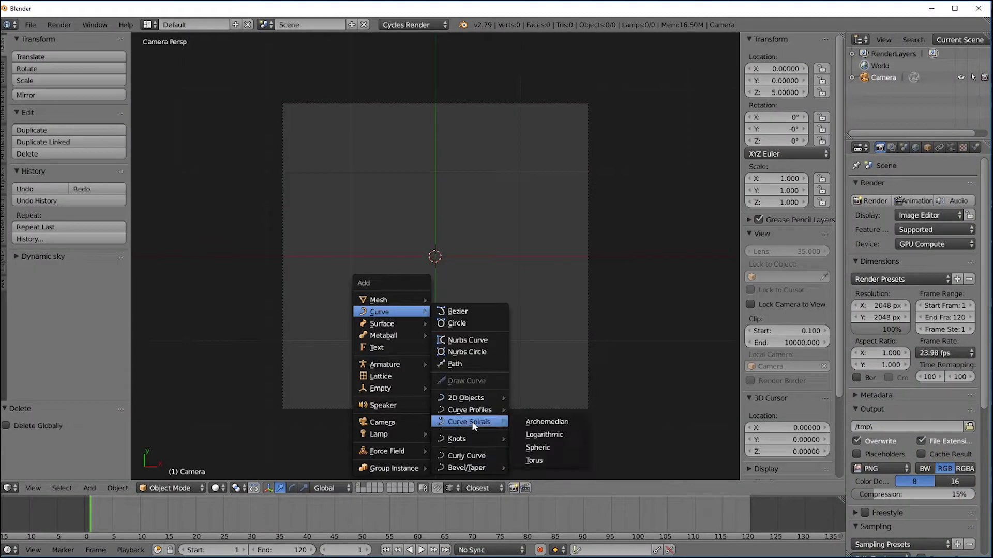
Switch to Blender and add a Logarithmic curve spiral to the empty scene.
{"action": "left_click", "coordinate": [544, 434]}
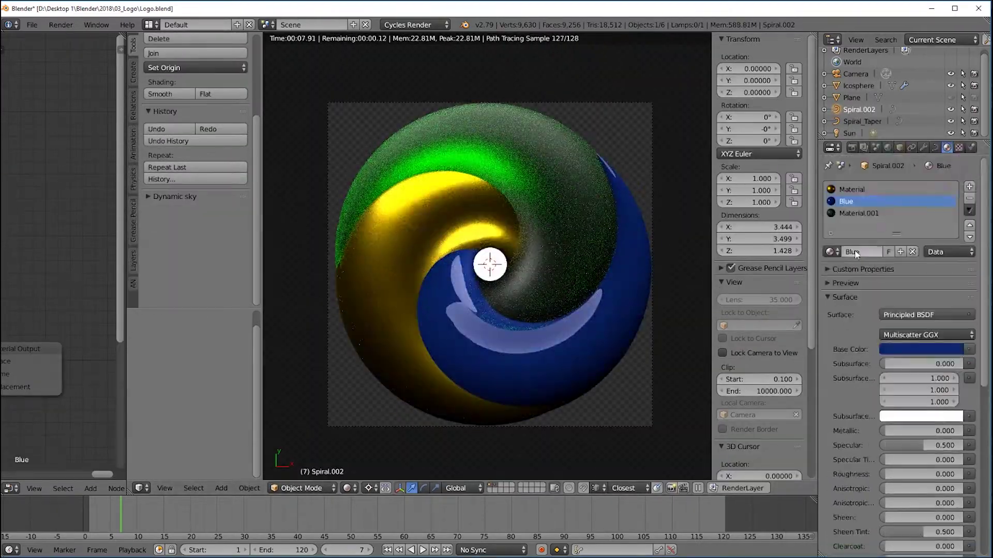
Select the Material.001 slot of Spiral.002, and examine the rendered logo and the scene's render settings.
{"action": "left_click", "coordinate": [860, 215]}
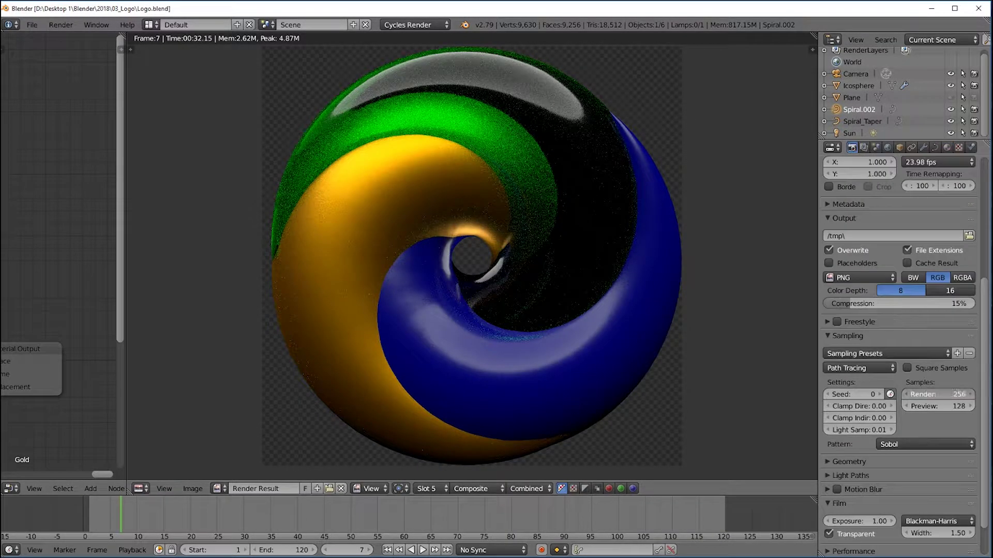
{"action": "scroll", "coordinate": [934, 396], "scroll_direction": "up", "scroll_amount": 8}
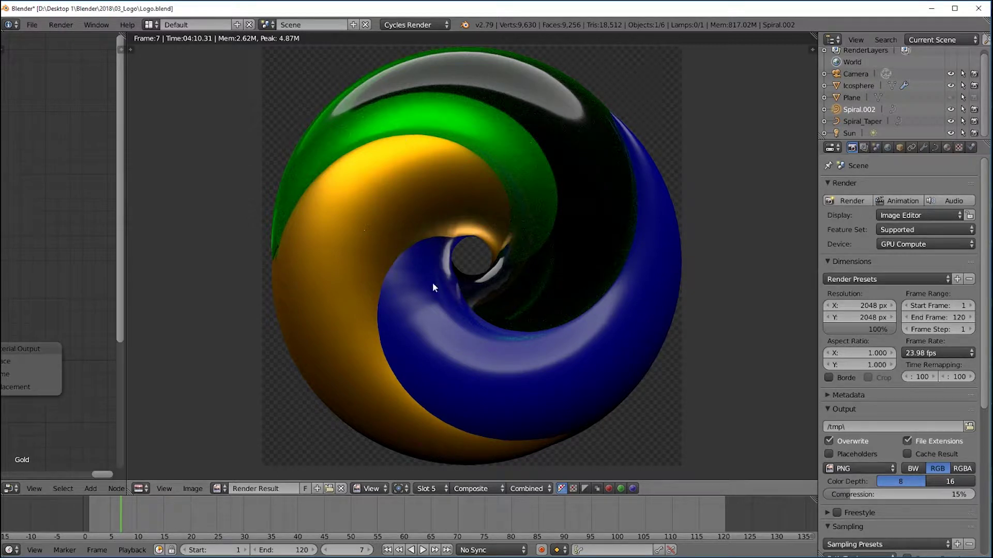
Save the rendered logo image as Render01.png in the Renders folder.
{"action": "scroll", "coordinate": [463, 278], "scroll_direction": "down", "scroll_amount": 3}
{"action": "scroll", "coordinate": [570, 346], "scroll_direction": "up", "scroll_amount": 3}
{"action": "left_click", "coordinate": [218, 416]}
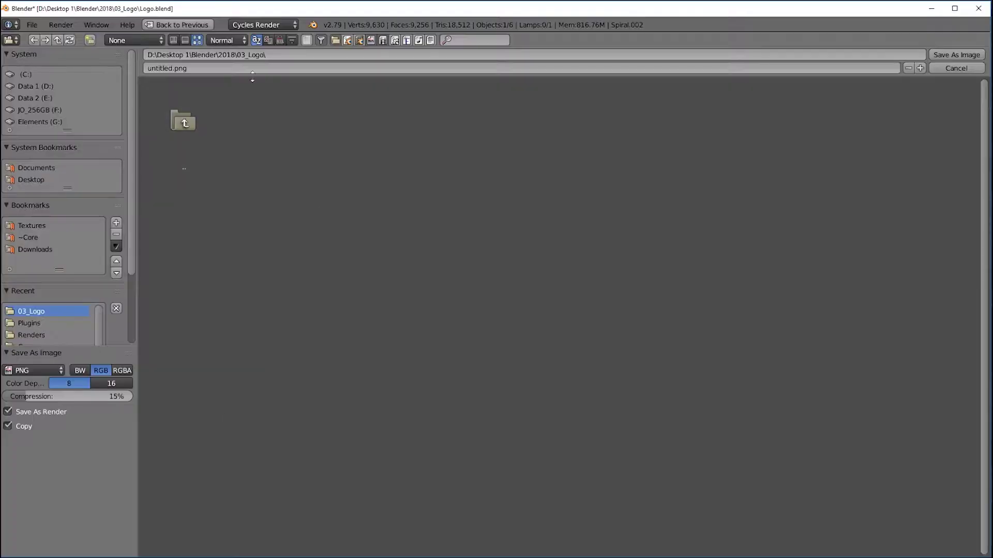
{"action": "key", "text": "Return"}
{"action": "key", "text": "Return"}
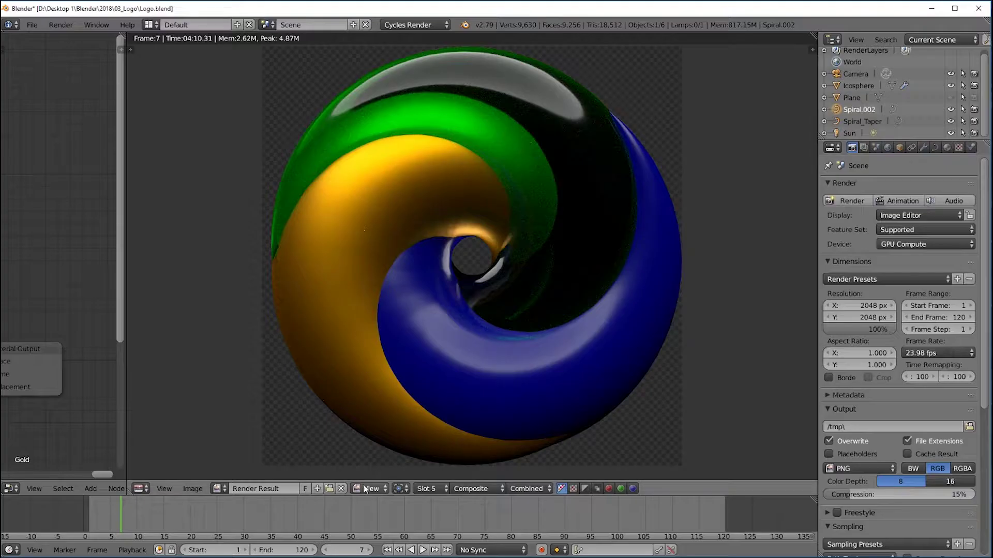
Show a different render slot and save its image as Render02.png in the Renders folder.
{"action": "left_click", "coordinate": [430, 489]}
{"action": "left_click", "coordinate": [433, 440]}
{"action": "left_click", "coordinate": [241, 416]}
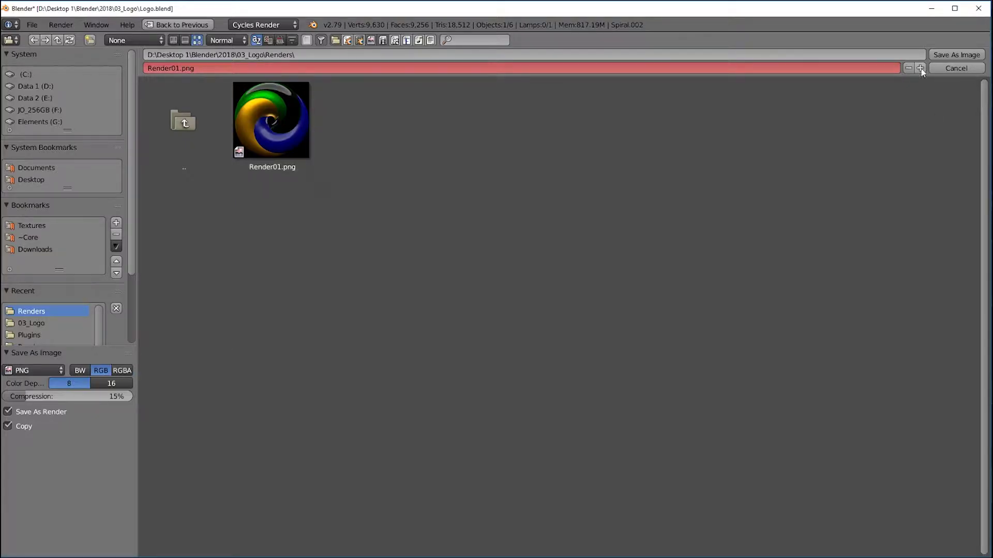
{"action": "left_click", "coordinate": [921, 68]}
{"action": "key", "text": "Return"}
Return to the green, gold and blue logo's render slot and save it again as Render01.png in RGBA colour.
{"action": "left_click", "coordinate": [433, 474]}
{"action": "left_click", "coordinate": [193, 488]}
{"action": "left_click", "coordinate": [241, 416]}
{"action": "left_click", "coordinate": [121, 371]}
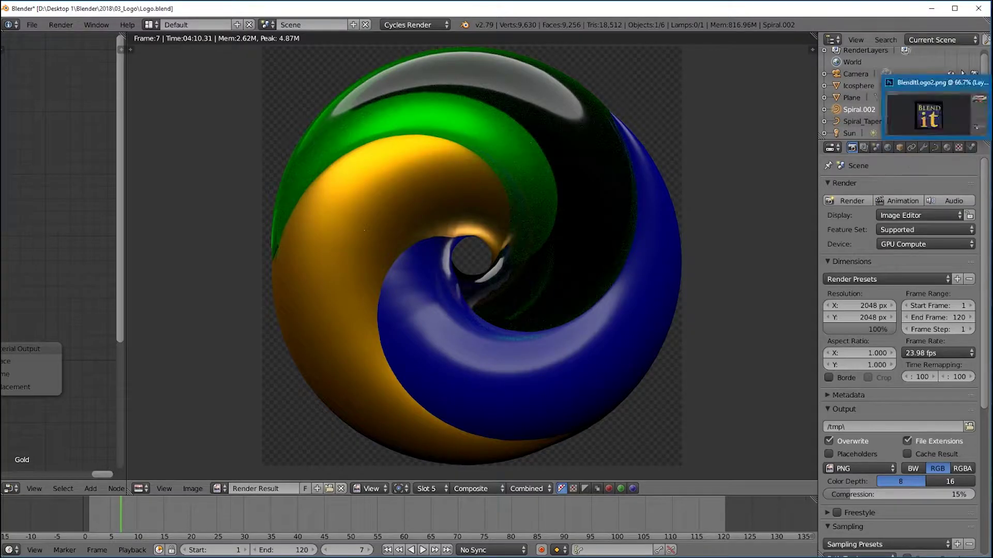
{"action": "left_click", "coordinate": [935, 107]}
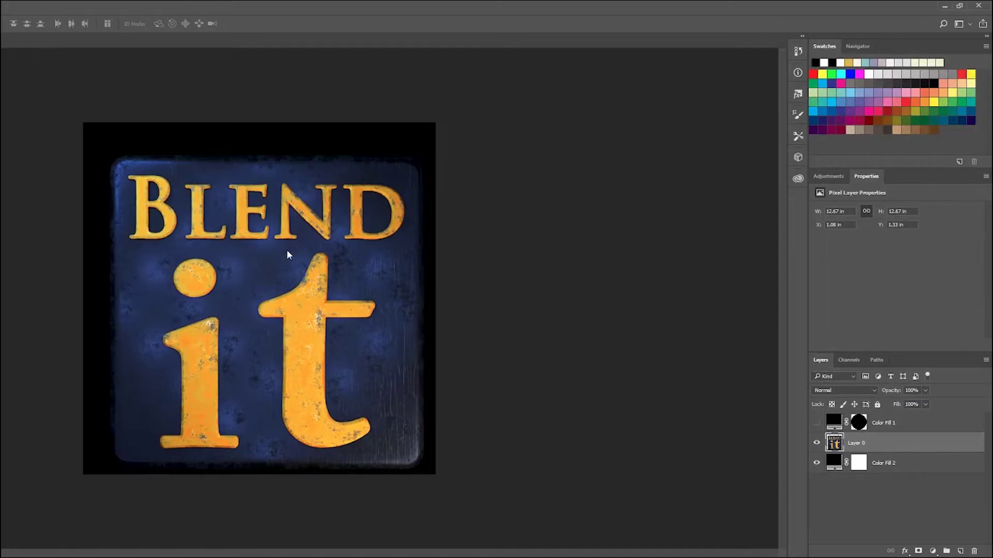
Switch to Photoshop and open Render01.png.
{"action": "left_click", "coordinate": [959, 6]}
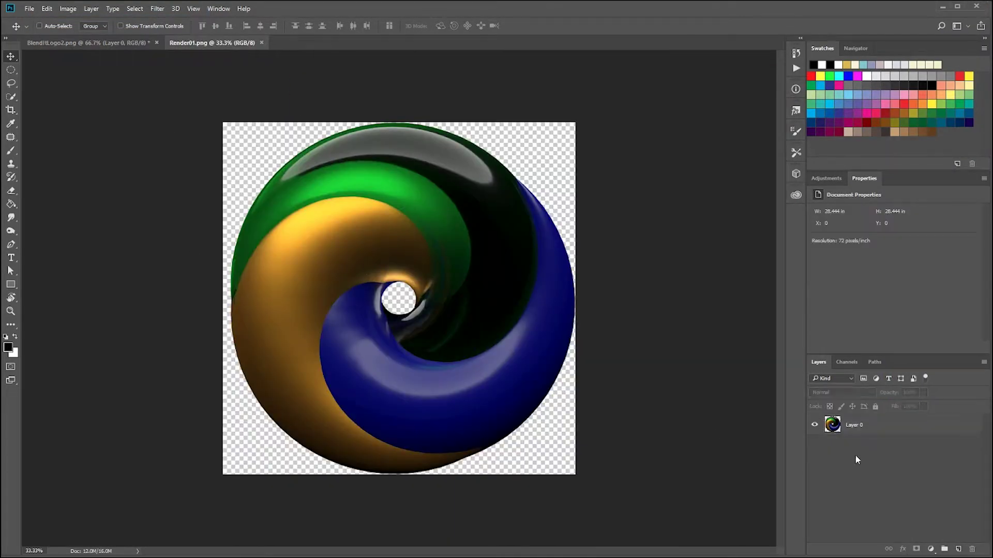
{"action": "scroll", "coordinate": [384, 309], "scroll_direction": "up", "scroll_amount": 2}
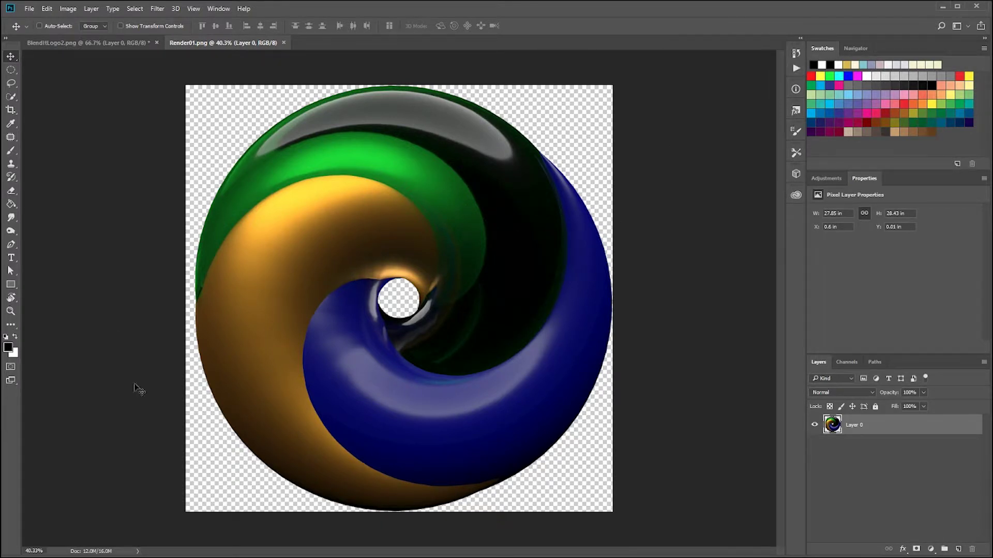
{"action": "scroll", "coordinate": [436, 306], "scroll_direction": "up", "scroll_amount": 1}
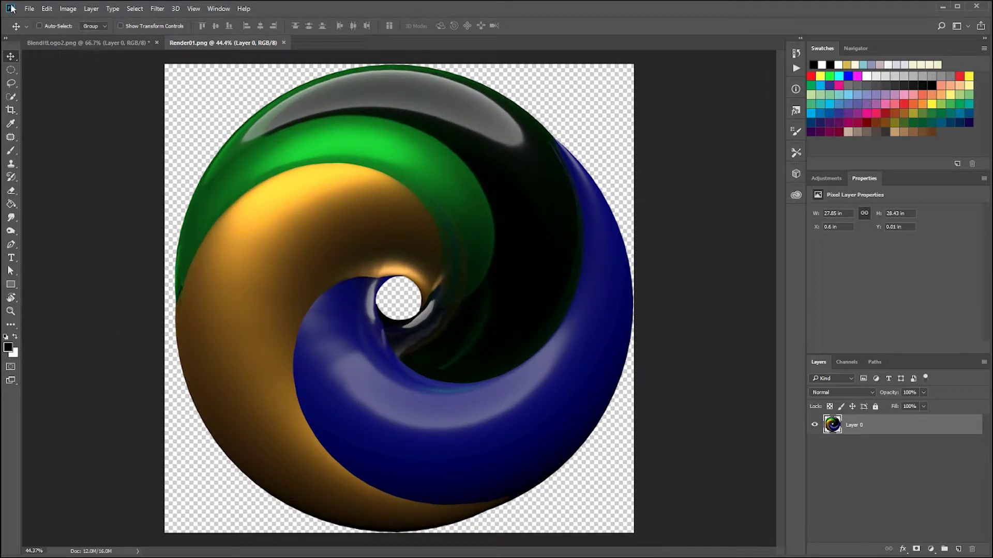
Start a Surface Blur on the logo layer and set its radius to 51 pixels.
{"action": "left_click", "coordinate": [46, 8]}
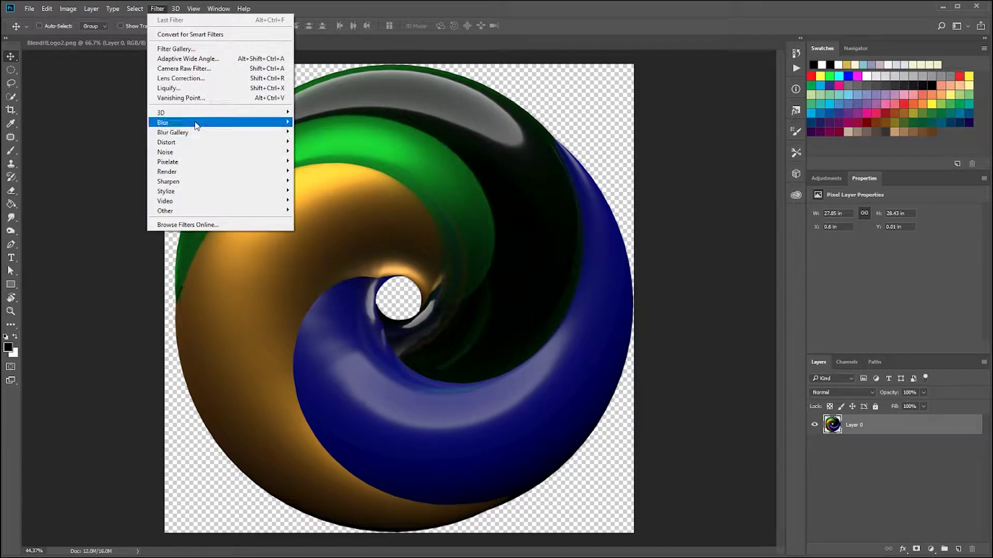
{"action": "mouse_move", "coordinate": [196, 126]}
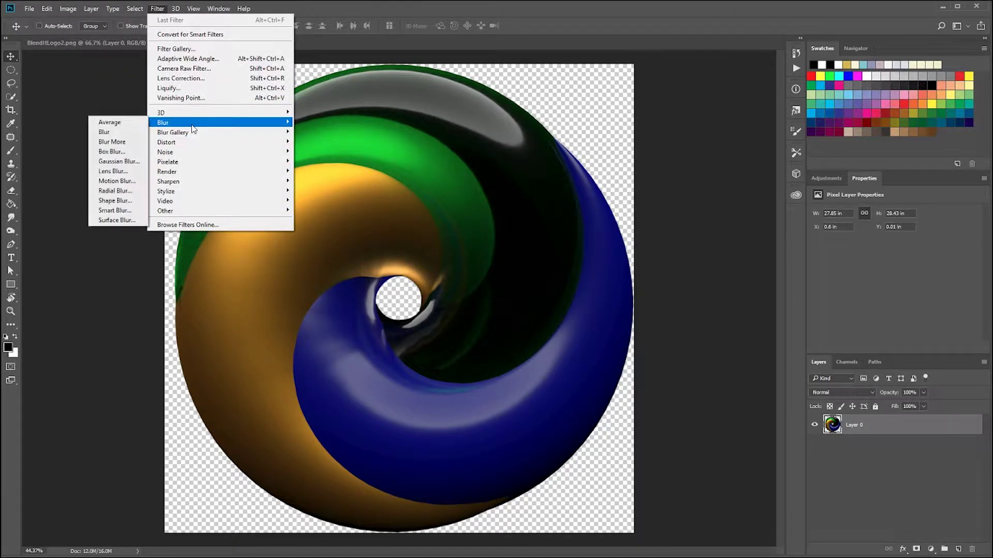
{"action": "left_click", "coordinate": [117, 220]}
{"action": "left_click_drag", "start_coordinate": [397, 118], "coordinate": [626, 111]}
{"action": "key", "text": "alt"}
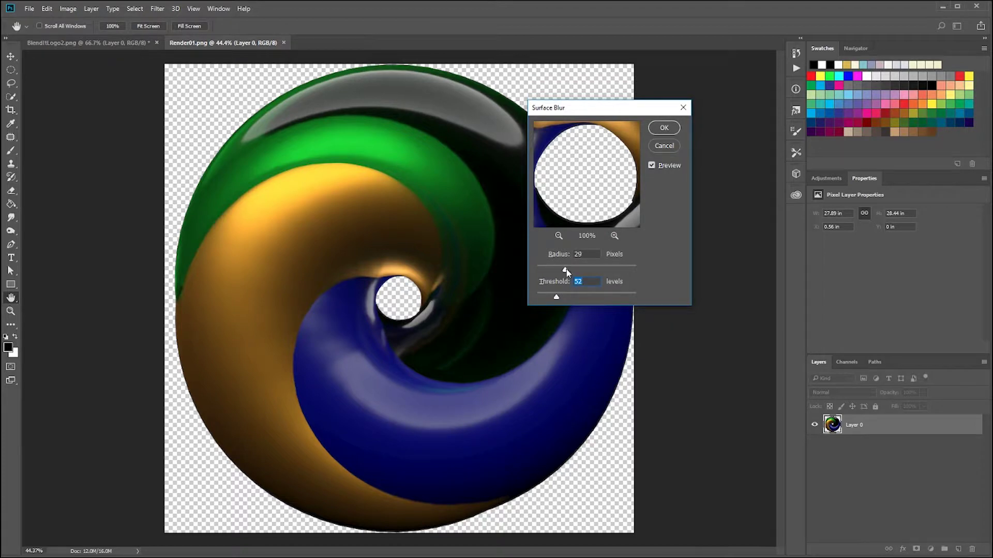
{"action": "left_click_drag", "start_coordinate": [565, 270], "coordinate": [588, 271]}
{"action": "left_click_drag", "start_coordinate": [610, 118], "coordinate": [683, 123]}
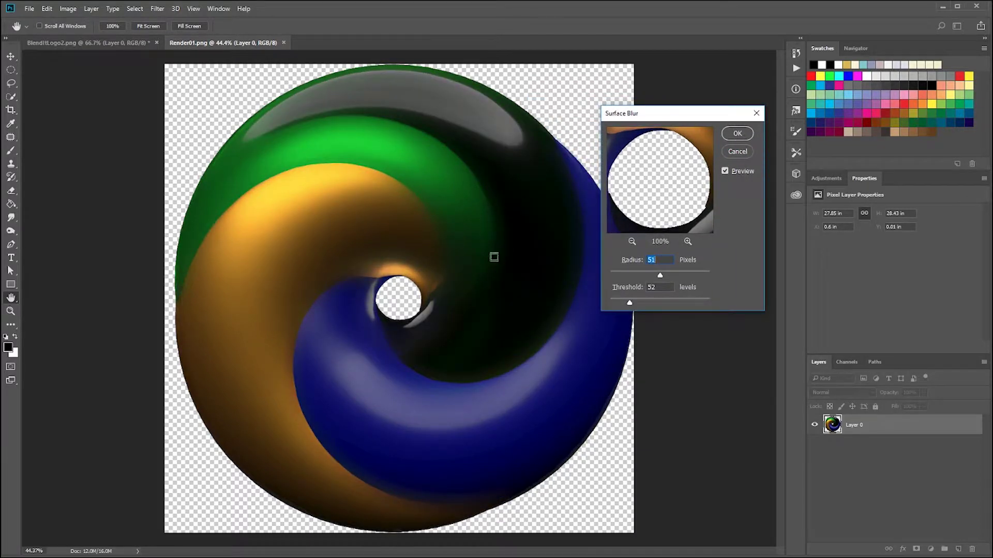
Set the Surface Blur threshold to 27 levels and apply the filter.
{"action": "left_click_drag", "start_coordinate": [630, 303], "coordinate": [615, 305]}
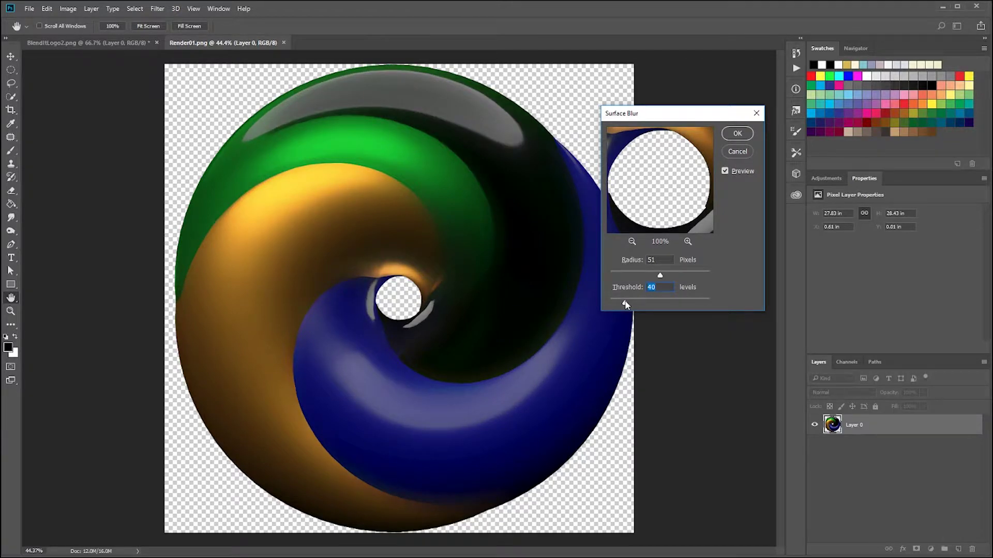
{"action": "left_click_drag", "start_coordinate": [625, 304], "coordinate": [621, 306]}
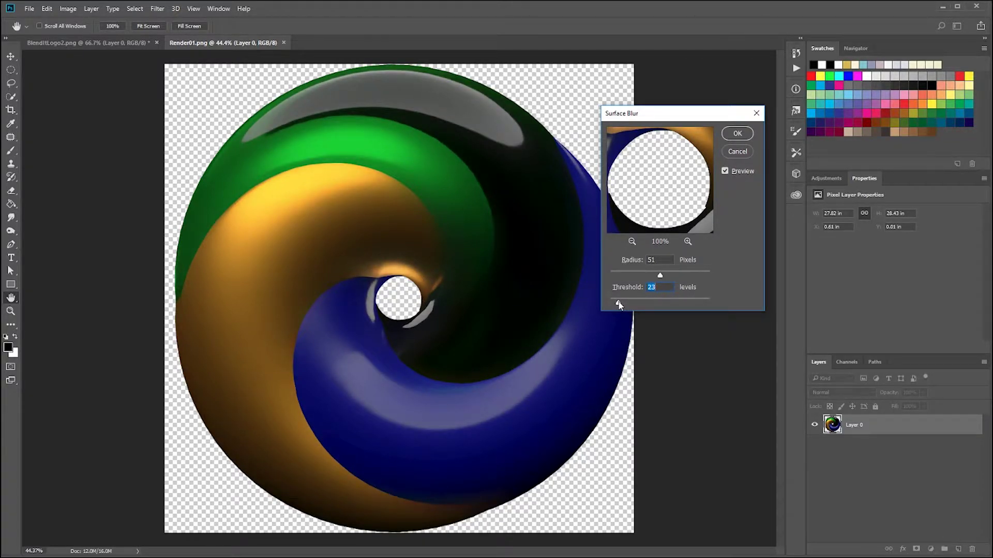
{"action": "key", "text": "alt+F9"}
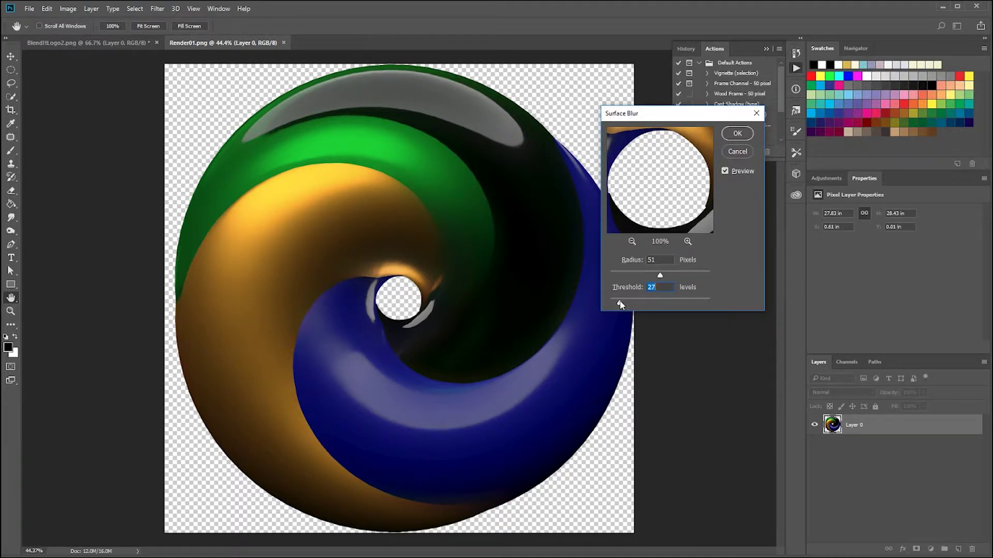
{"action": "left_click", "coordinate": [738, 133]}
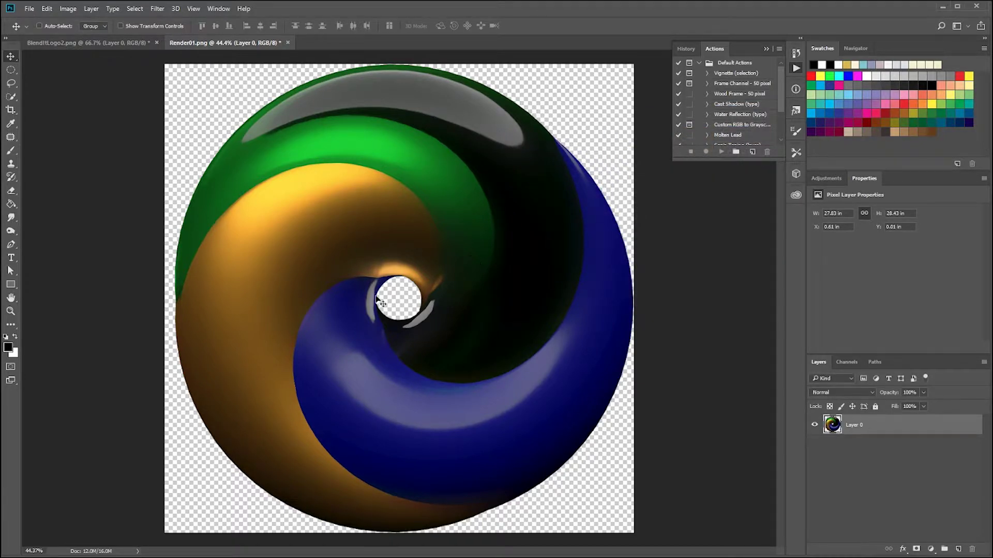
Add a layer mask to Layer 0 and choose the Elliptical Marquee tool.
{"action": "left_click", "coordinate": [11, 70]}
{"action": "left_click", "coordinate": [51, 80]}
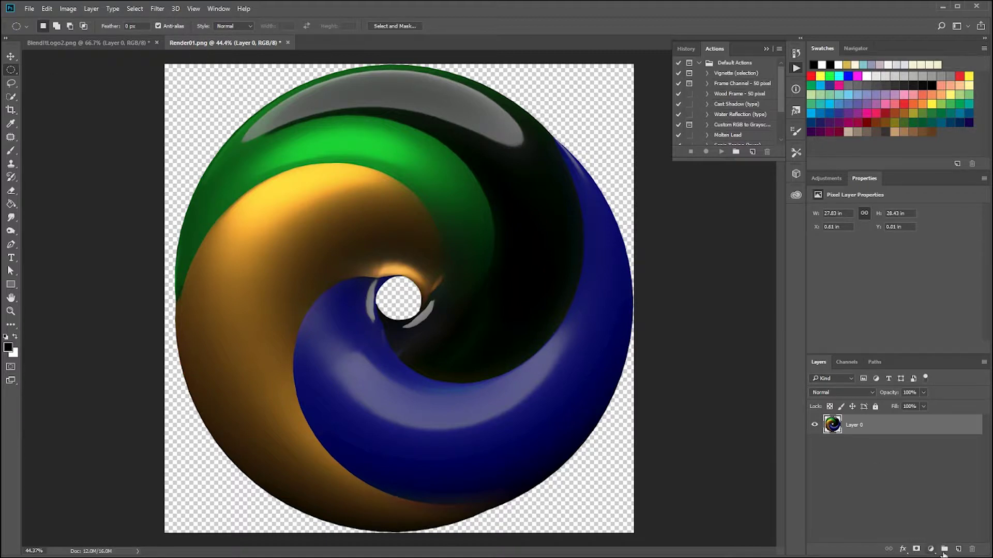
{"action": "left_click", "coordinate": [917, 550]}
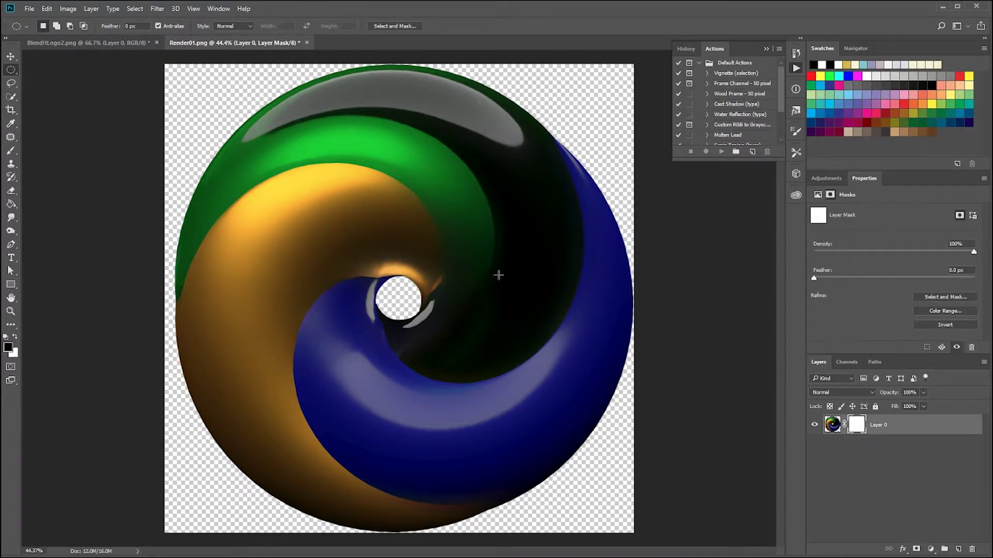
{"action": "key", "text": "alt+F9"}
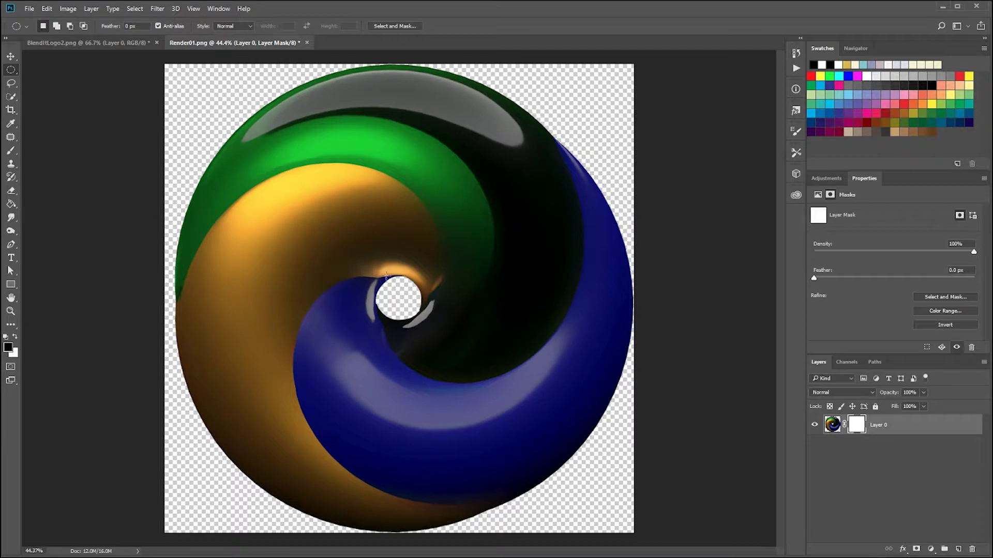
Select a circle slightly larger than the logo's centre hole, fill it with black on the layer mask, and deselect.
{"action": "left_click_drag", "start_coordinate": [375, 276], "coordinate": [427, 323]}
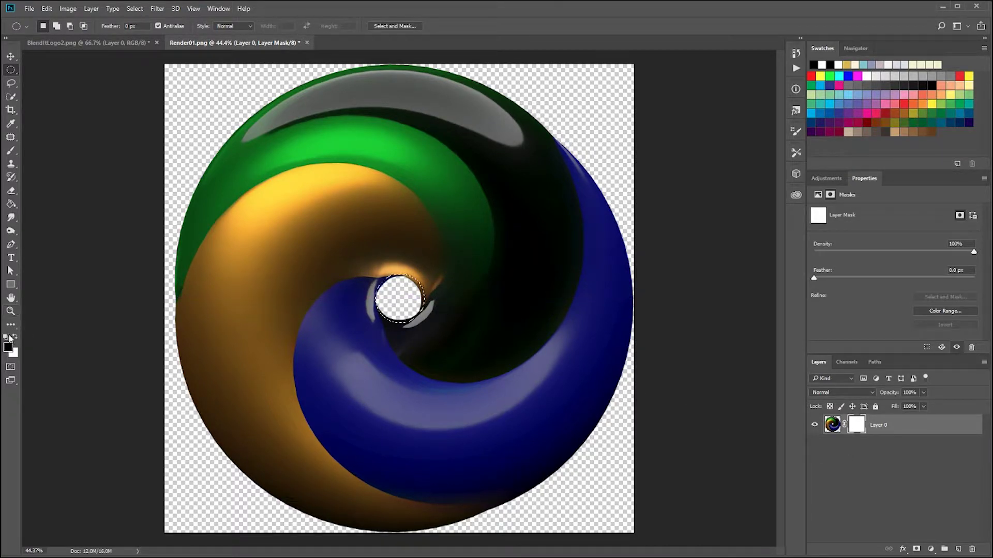
{"action": "key", "text": "alt+F9"}
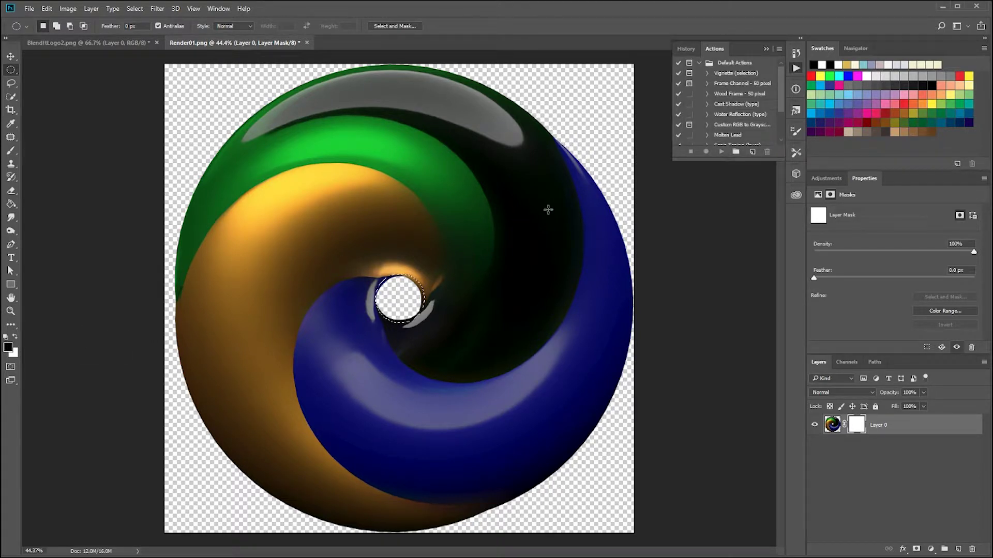
{"action": "key", "text": "b"}
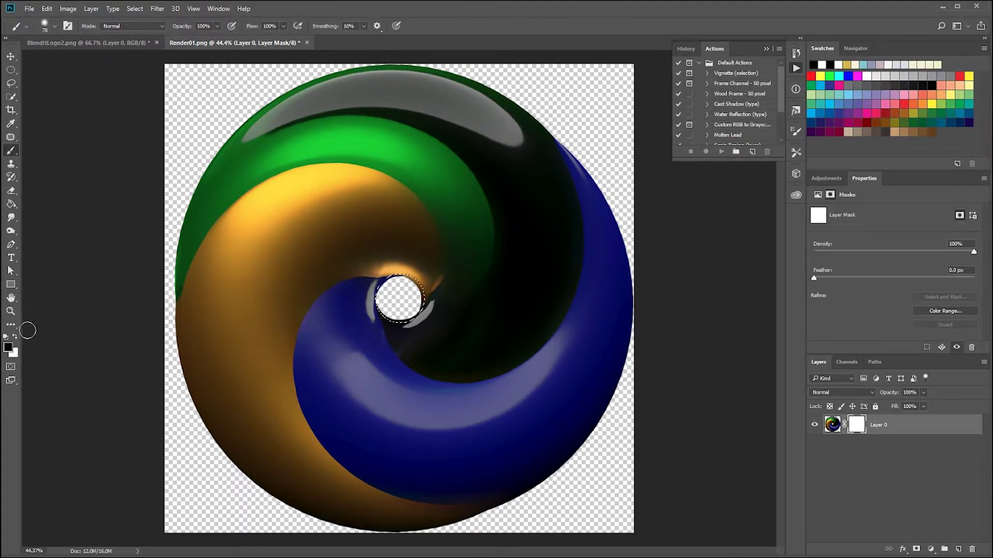
{"action": "key", "text": "g"}
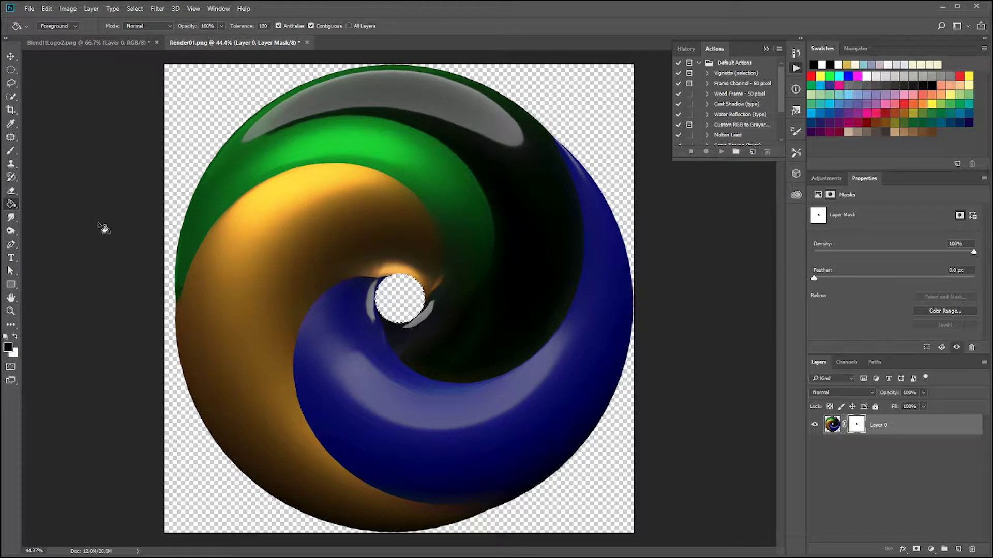
{"action": "key", "text": "v"}
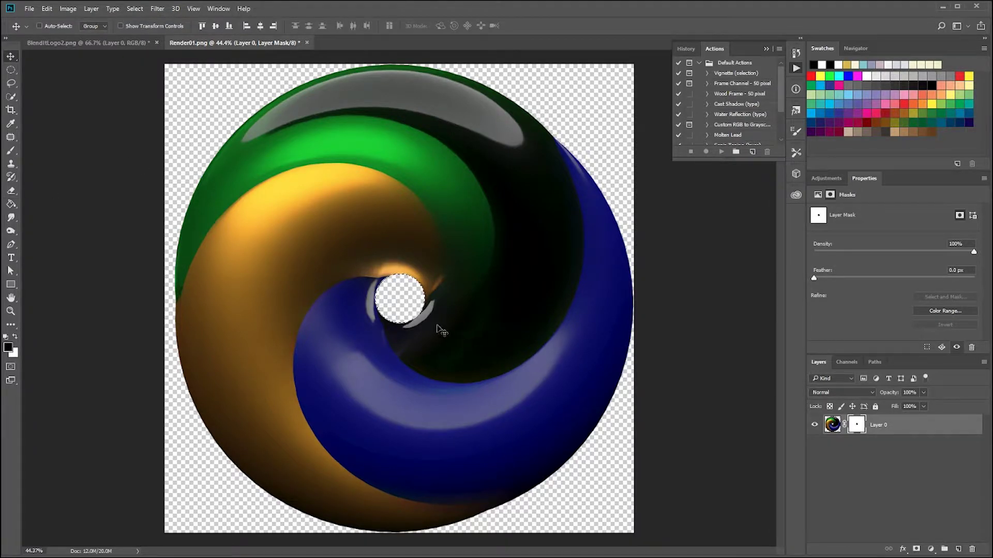
{"action": "key", "text": "ctrl+d"}
Add a white (ffffff) Solid Color fill layer and place it beneath Layer 0.
{"action": "scroll", "coordinate": [580, 303], "scroll_direction": "down", "scroll_amount": 4}
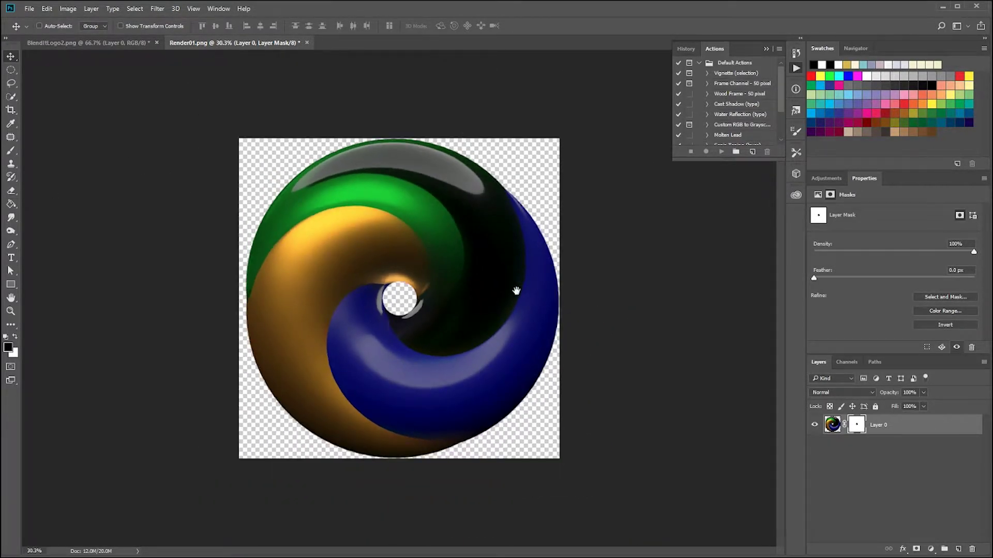
{"action": "left_click", "coordinate": [885, 468]}
{"action": "left_click", "coordinate": [931, 549]}
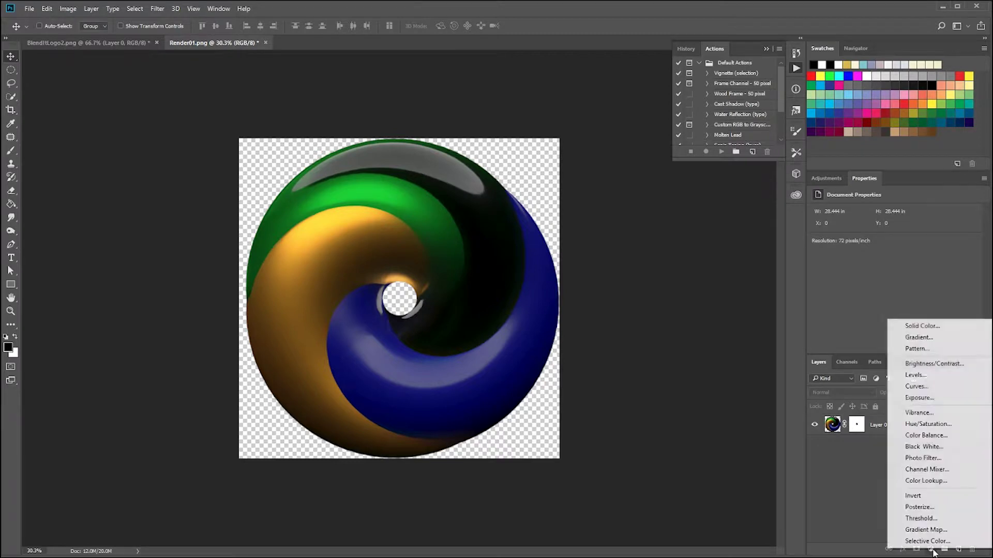
{"action": "left_click", "coordinate": [929, 329]}
{"action": "left_click_drag", "start_coordinate": [565, 256], "coordinate": [489, 106]}
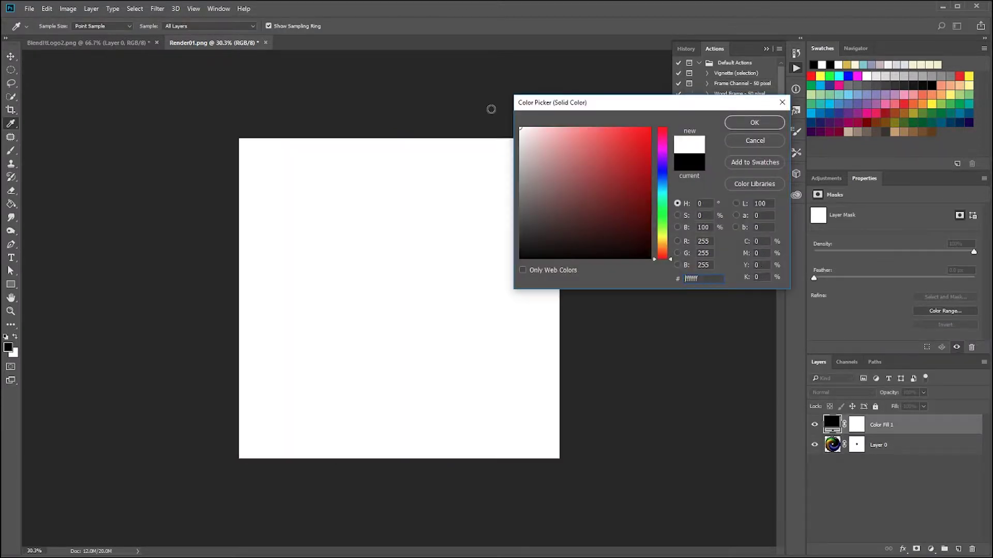
{"action": "left_click", "coordinate": [756, 125]}
{"action": "left_click_drag", "start_coordinate": [908, 427], "coordinate": [902, 458]}
Examine how the logo reads on the white background at small and large display sizes.
{"action": "scroll", "coordinate": [491, 385], "scroll_direction": "down", "scroll_amount": 4}
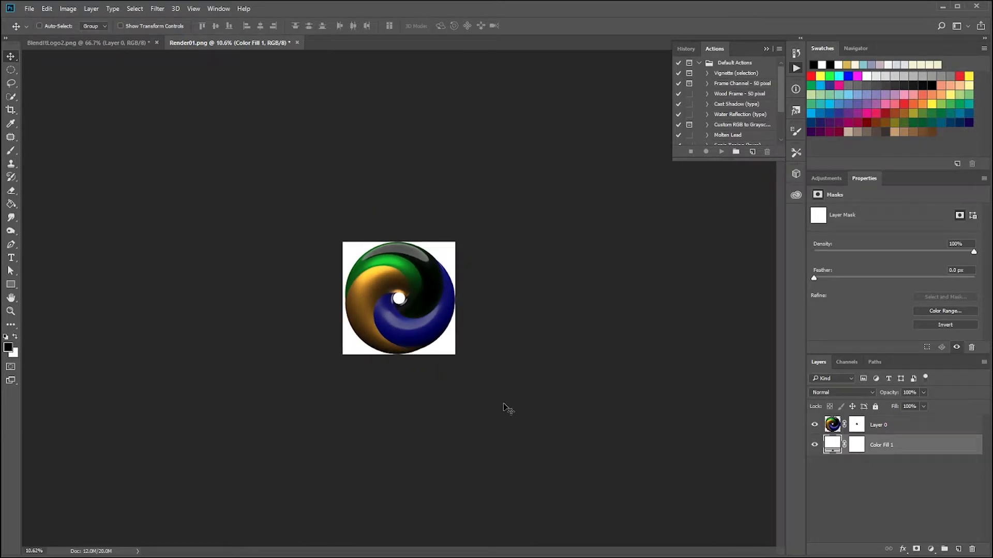
{"action": "key", "text": "F9"}
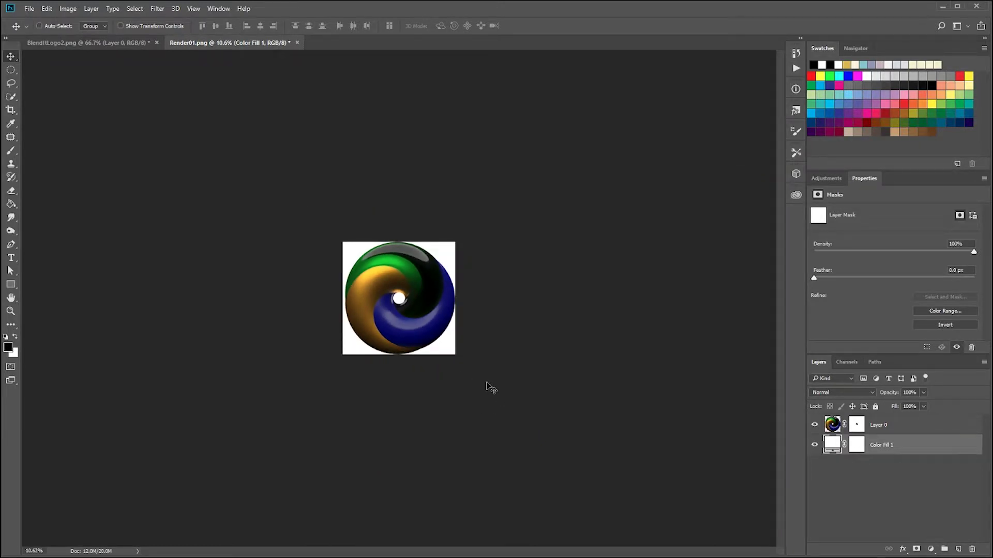
{"action": "scroll", "coordinate": [498, 397], "scroll_direction": "up", "scroll_amount": 2}
{"action": "scroll", "coordinate": [505, 401], "scroll_direction": "down", "scroll_amount": 3}
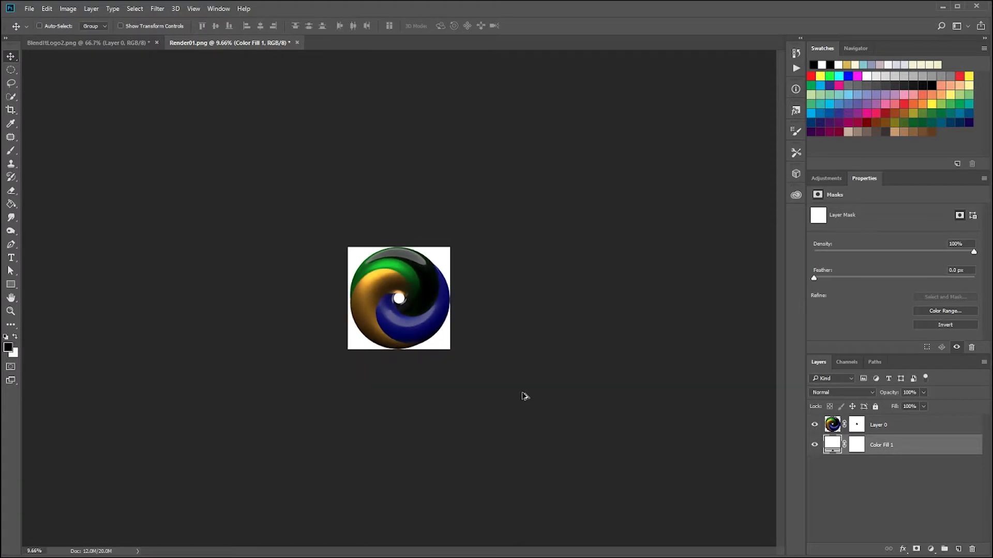
{"action": "scroll", "coordinate": [527, 397], "scroll_direction": "down", "scroll_amount": 1}
{"action": "scroll", "coordinate": [536, 399], "scroll_direction": "up", "scroll_amount": 5}
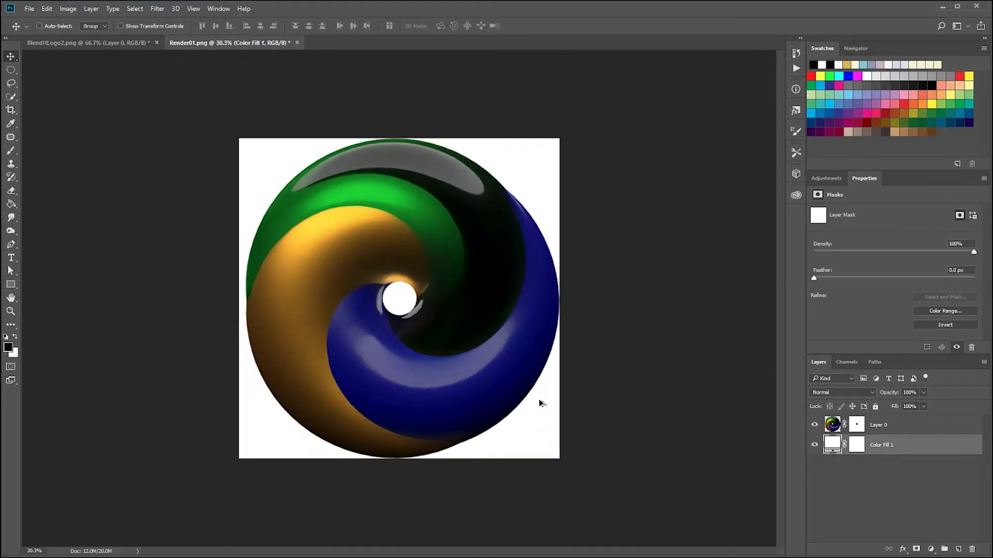
{"action": "scroll", "coordinate": [541, 403], "scroll_direction": "down", "scroll_amount": 1}
{"action": "scroll", "coordinate": [572, 410], "scroll_direction": "up", "scroll_amount": 1}
Brighten Layer 0 with a Curves adjustment on the RGB channel, raising the midtones and slightly lowering the white endpoint.
{"action": "left_click", "coordinate": [892, 433]}
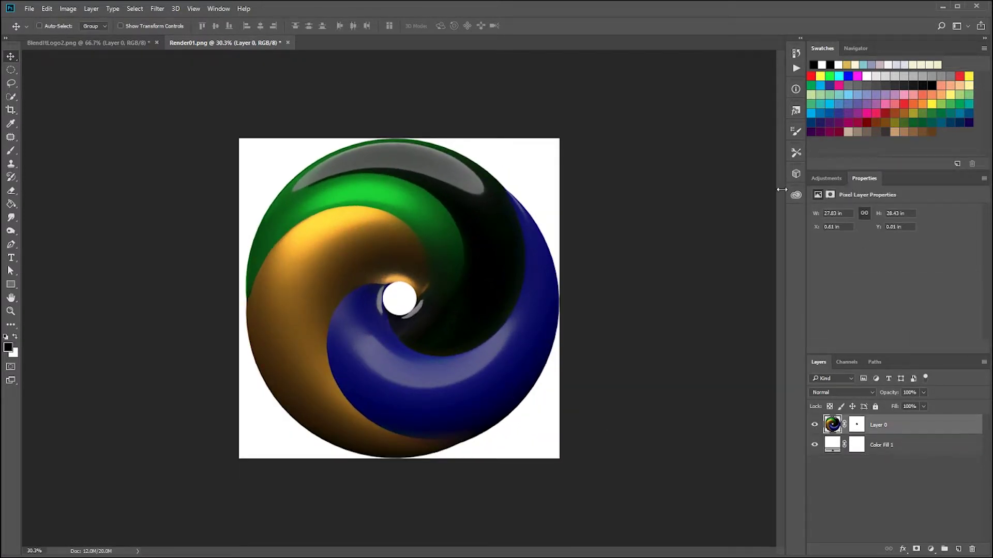
{"action": "left_click", "coordinate": [74, 10]}
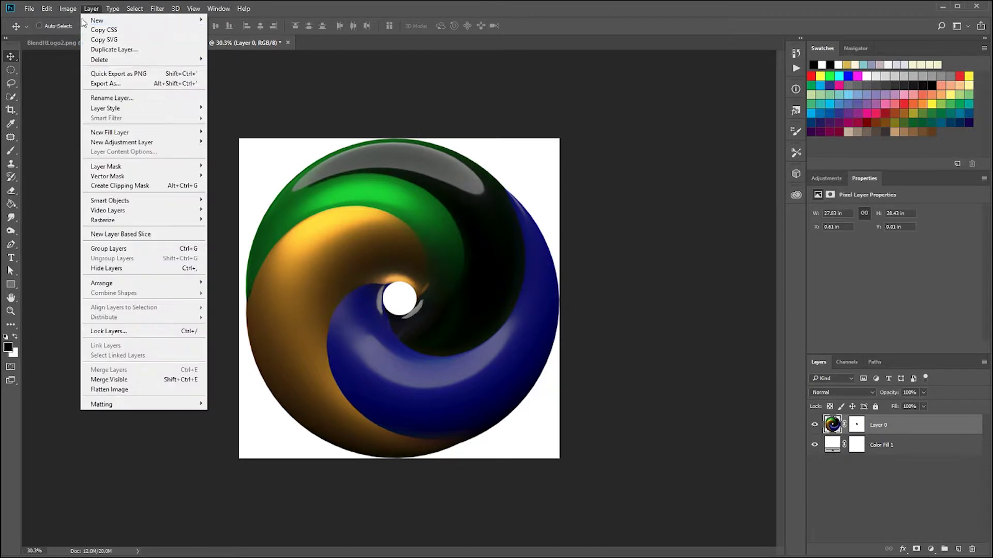
{"action": "mouse_move", "coordinate": [160, 37]}
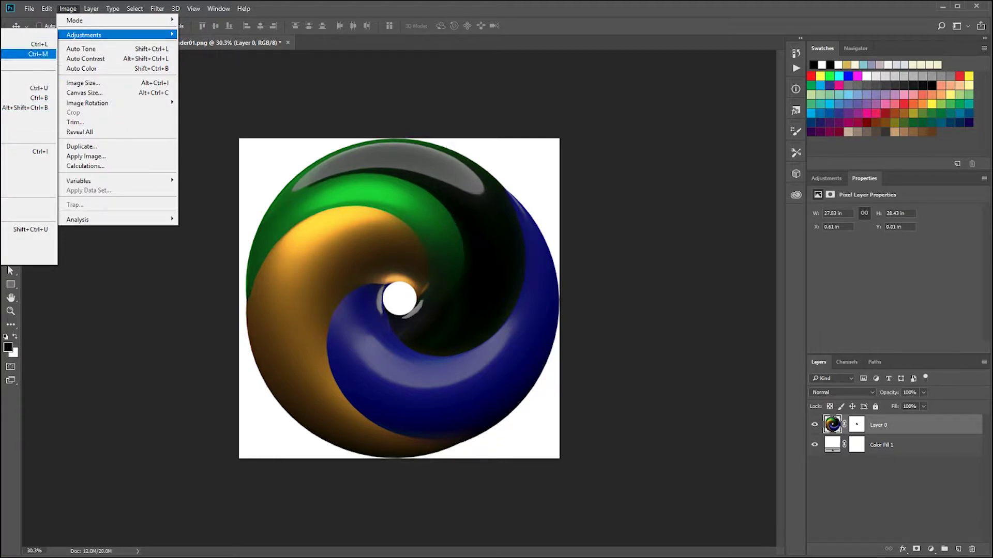
{"action": "left_click", "coordinate": [29, 54]}
{"action": "left_click_drag", "start_coordinate": [521, 138], "coordinate": [674, 148]}
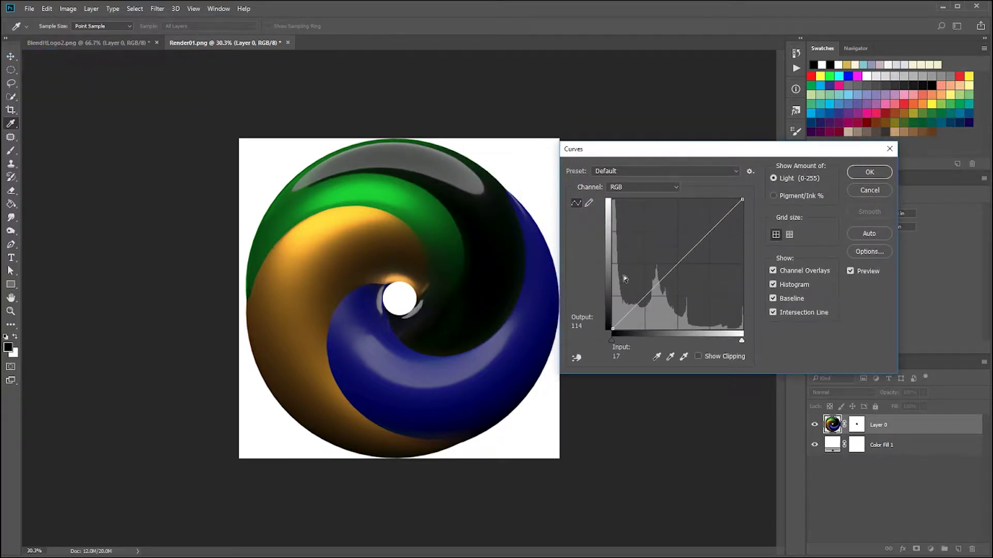
{"action": "left_click_drag", "start_coordinate": [679, 259], "coordinate": [664, 244]}
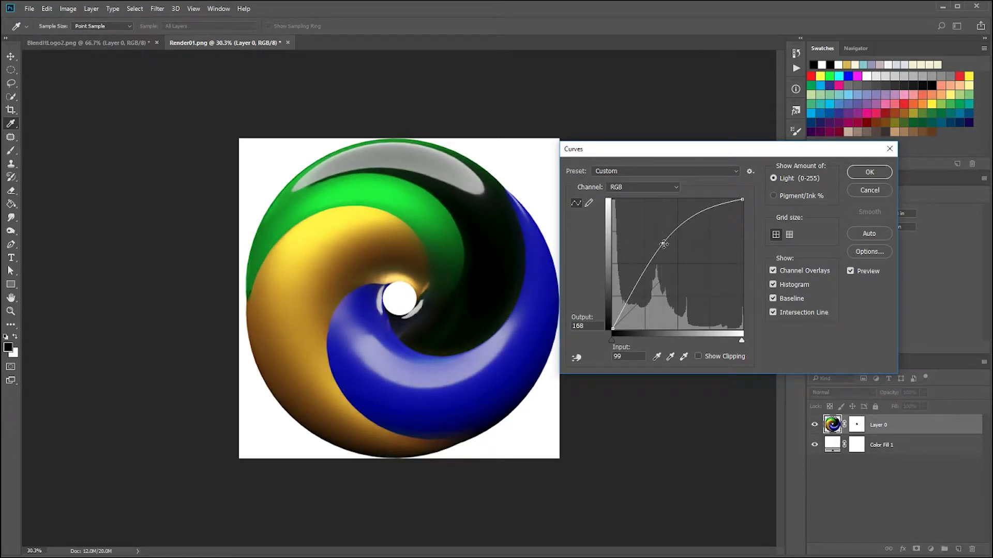
{"action": "left_click_drag", "start_coordinate": [644, 279], "coordinate": [669, 334]}
{"action": "mouse_move", "coordinate": [742, 199]}
{"action": "left_mouse_down"}
{"action": "mouse_move", "coordinate": [751, 217]}
{"action": "mouse_move", "coordinate": [742, 204]}
{"action": "left_mouse_up"}
{"action": "left_click", "coordinate": [659, 245]}
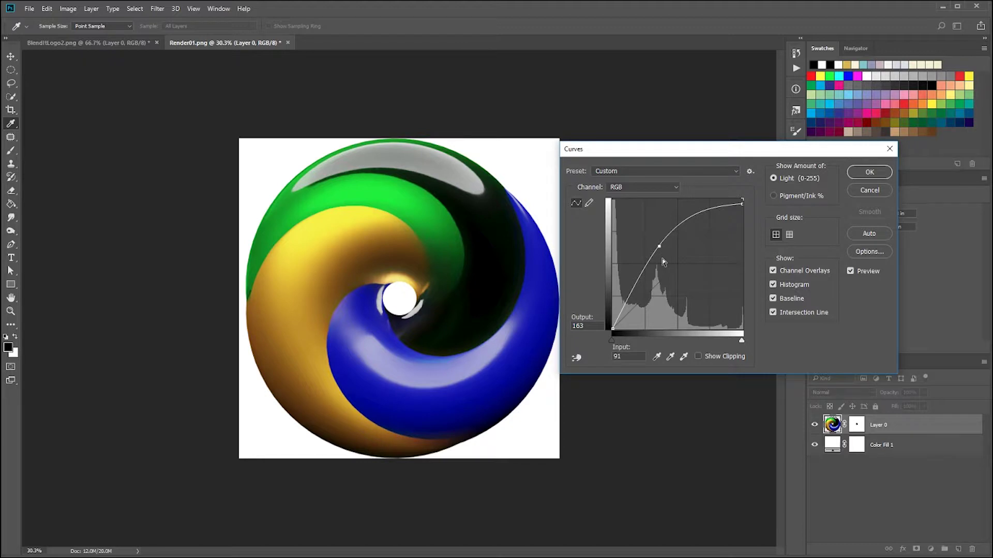
{"action": "left_click_drag", "start_coordinate": [658, 245], "coordinate": [658, 250]}
{"action": "left_click", "coordinate": [869, 172]}
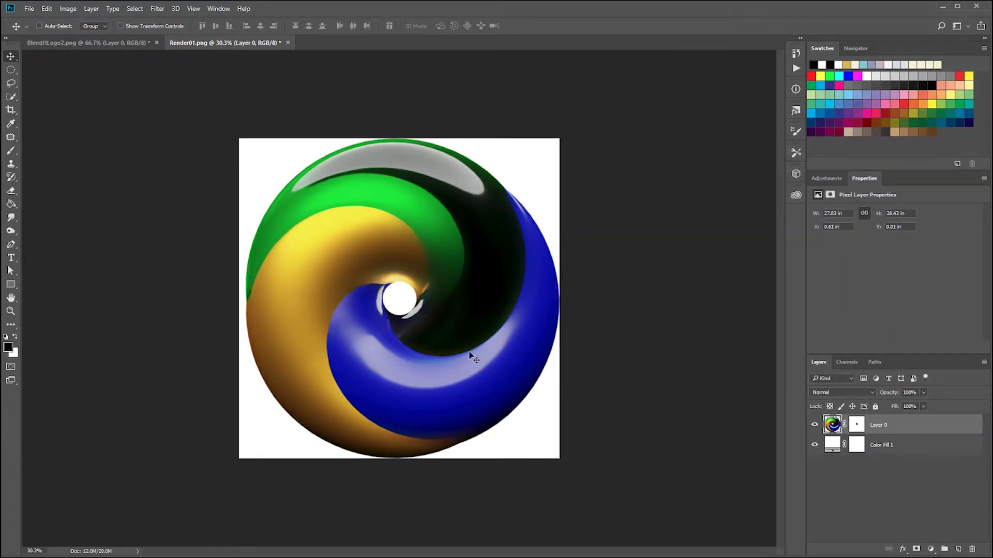
Duplicate Layer 0 with its mask and hide the original Layer 0.
{"action": "key", "text": "ctrl+plus"}
{"action": "scroll", "coordinate": [433, 350], "scroll_direction": "up", "scroll_amount": 4}
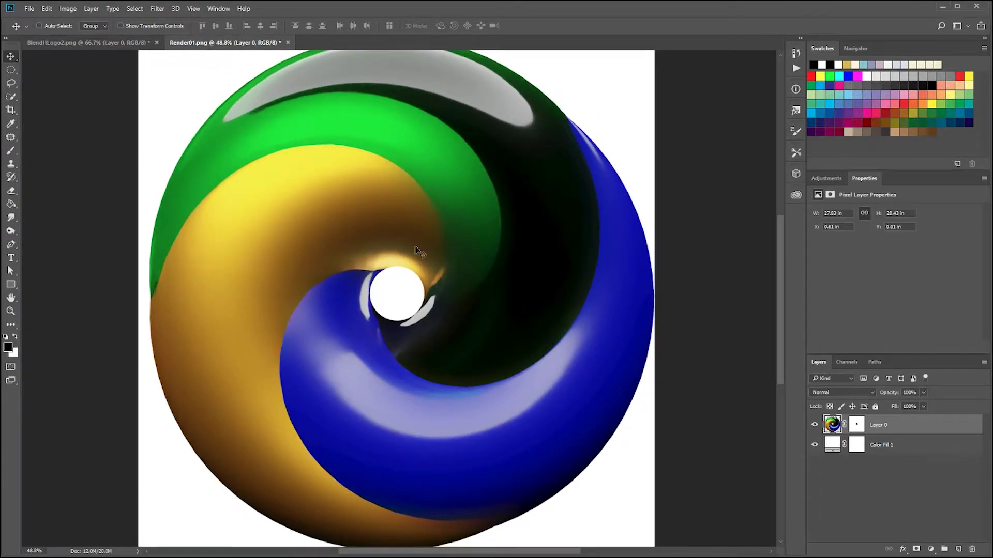
{"action": "scroll", "coordinate": [423, 269], "scroll_direction": "down", "scroll_amount": 2}
{"action": "left_click", "coordinate": [859, 485]}
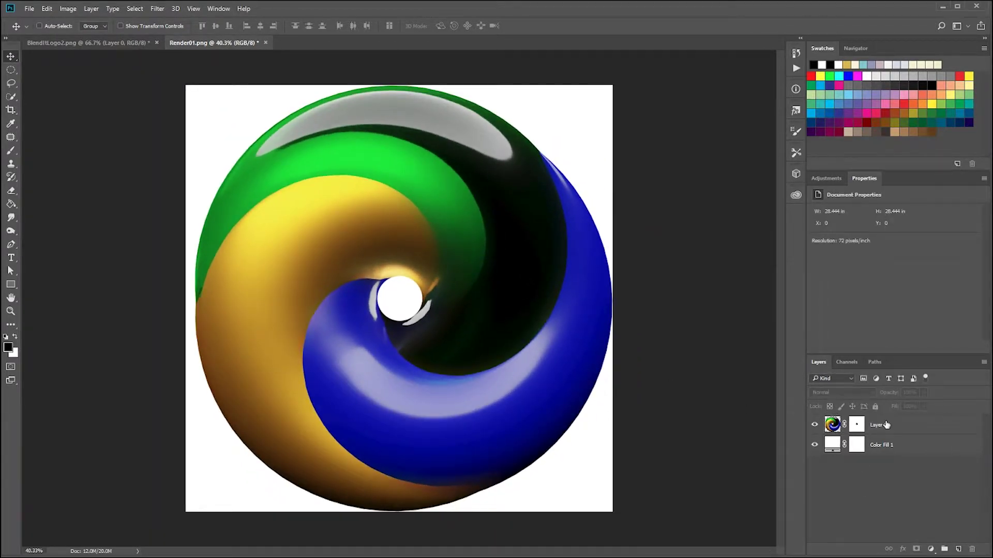
{"action": "left_click", "coordinate": [886, 426]}
{"action": "key", "text": "ctrl+j"}
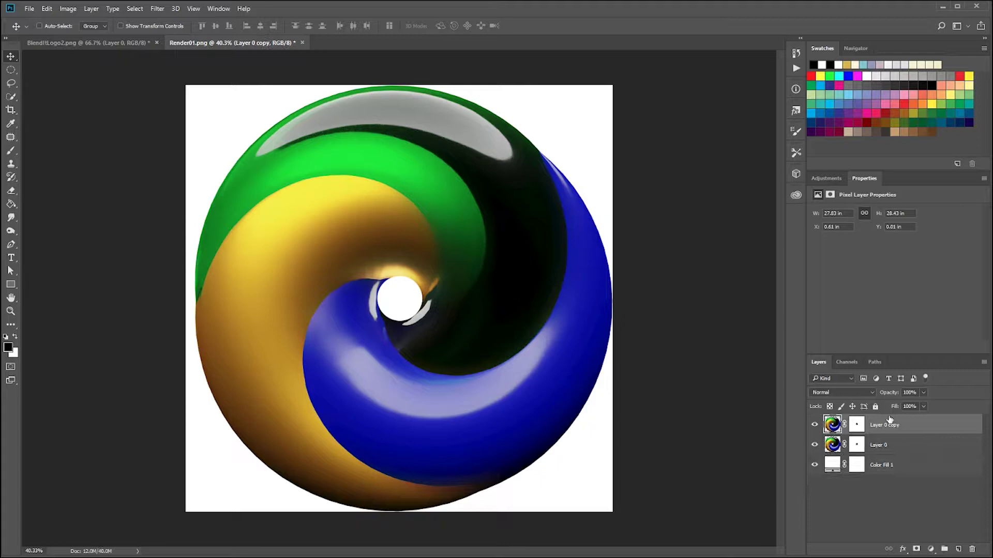
{"action": "left_click", "coordinate": [816, 446]}
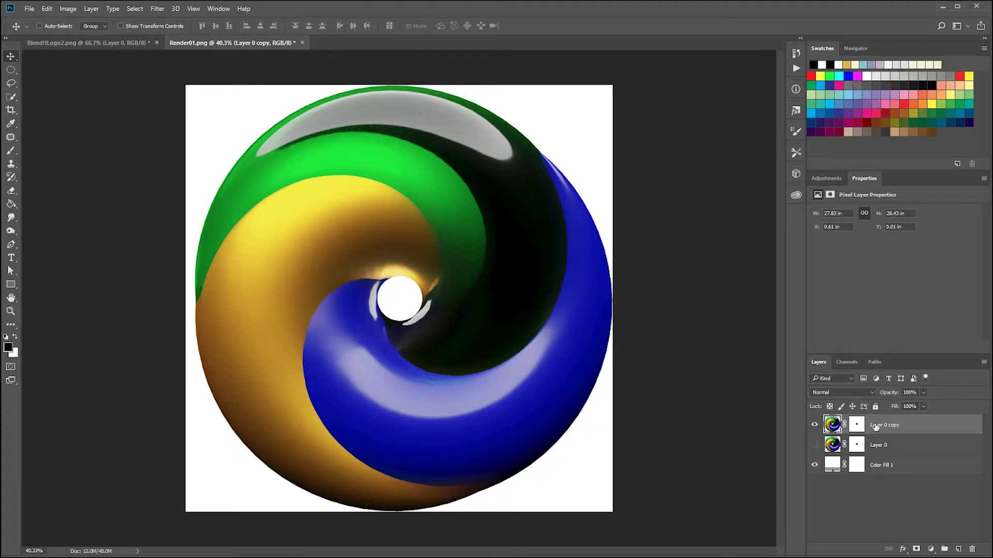
Try a Twirl distortion on Layer 0 copy with the angle at 999°, previewed at 12%.
{"action": "left_click", "coordinate": [136, 11]}
{"action": "mouse_move", "coordinate": [158, 9]}
{"action": "mouse_move", "coordinate": [193, 125]}
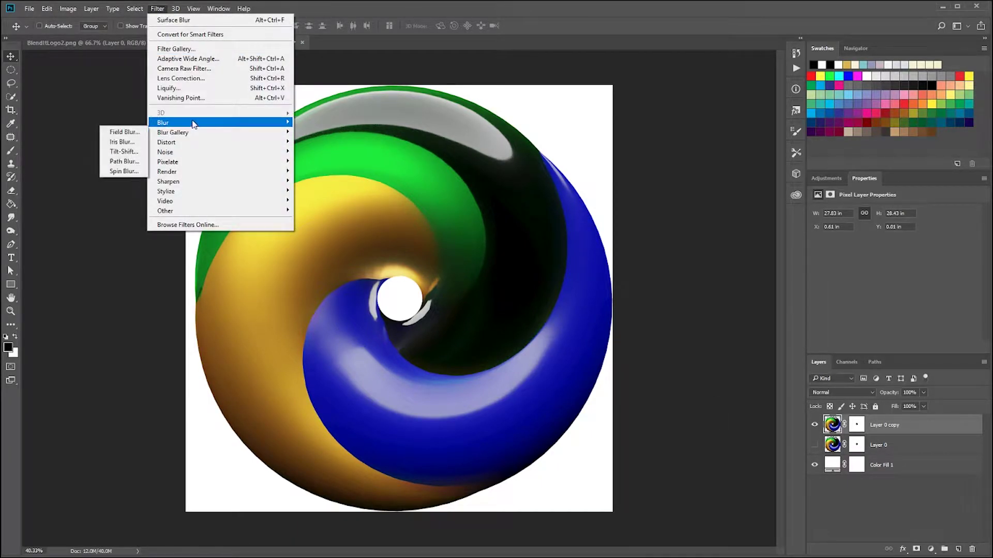
{"action": "mouse_move", "coordinate": [195, 142]}
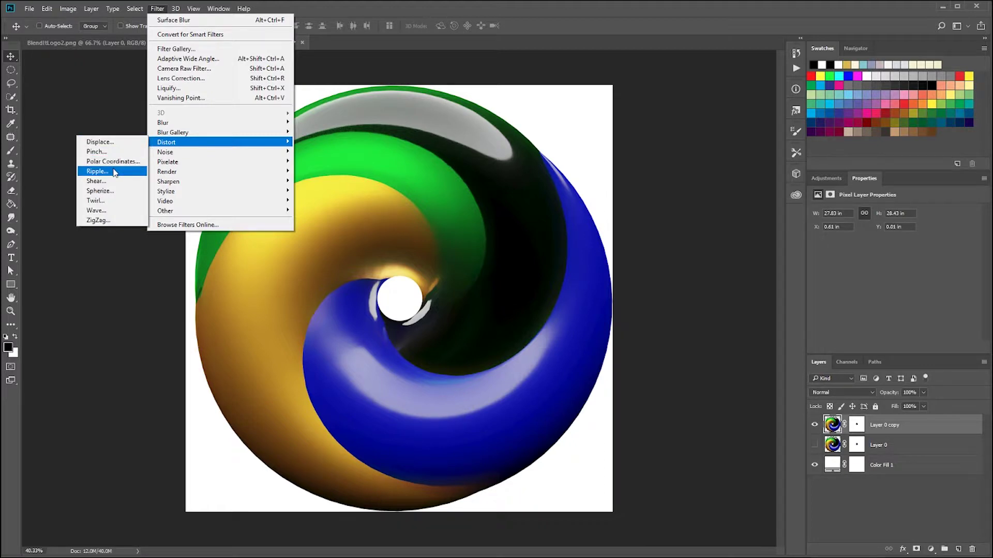
{"action": "left_click", "coordinate": [109, 200]}
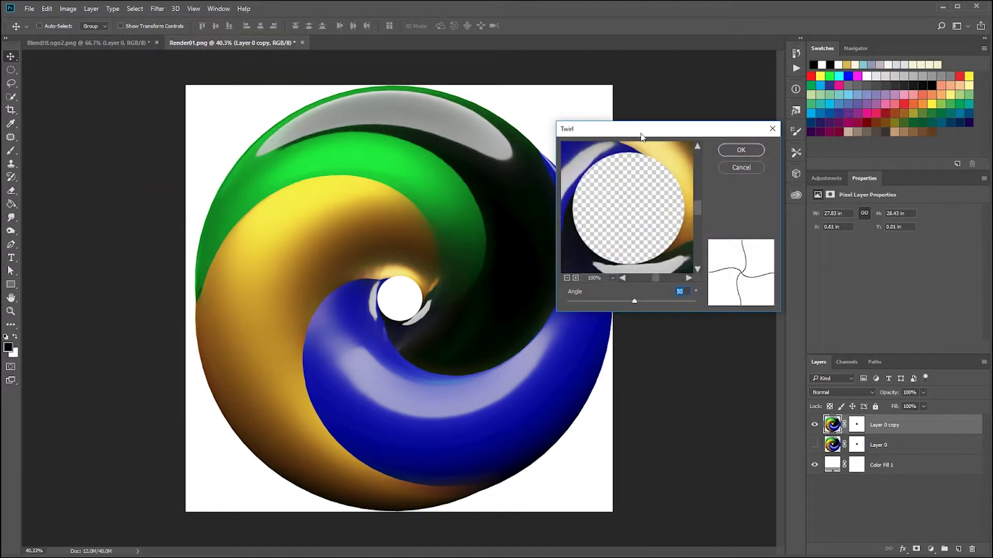
{"action": "left_click_drag", "start_coordinate": [641, 136], "coordinate": [709, 136]}
{"action": "left_click_drag", "start_coordinate": [702, 303], "coordinate": [724, 302]}
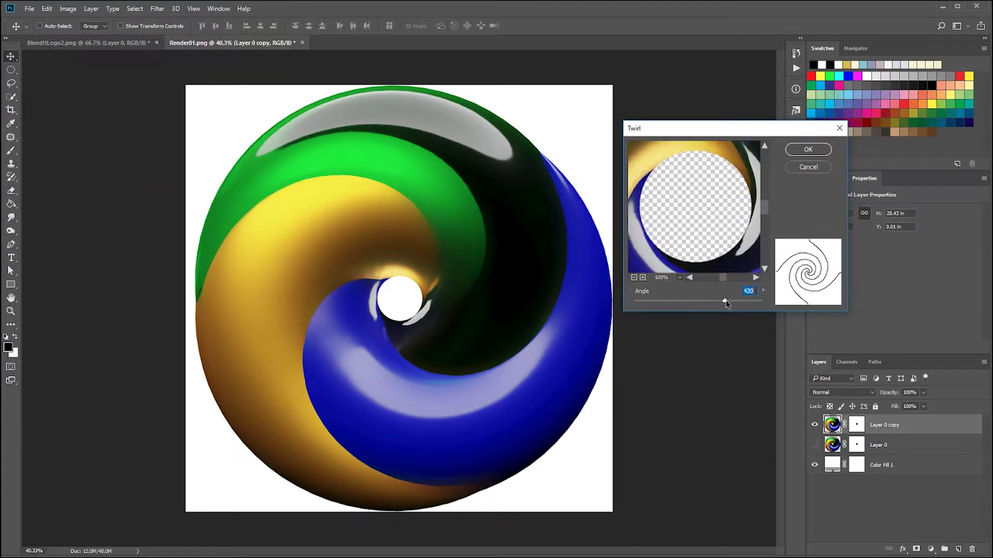
{"action": "left_click", "coordinate": [680, 277]}
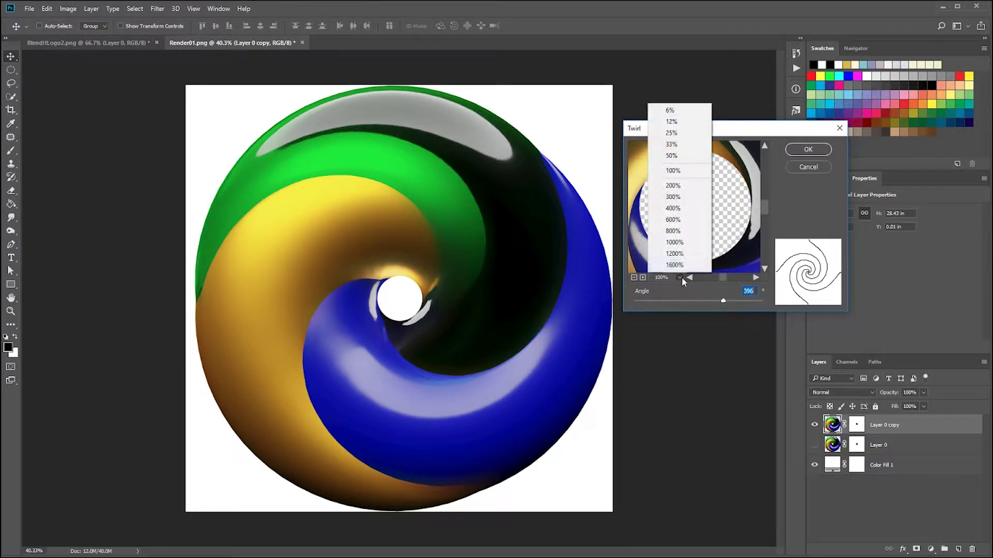
{"action": "left_click", "coordinate": [679, 122]}
{"action": "left_click_drag", "start_coordinate": [702, 127], "coordinate": [578, 126]}
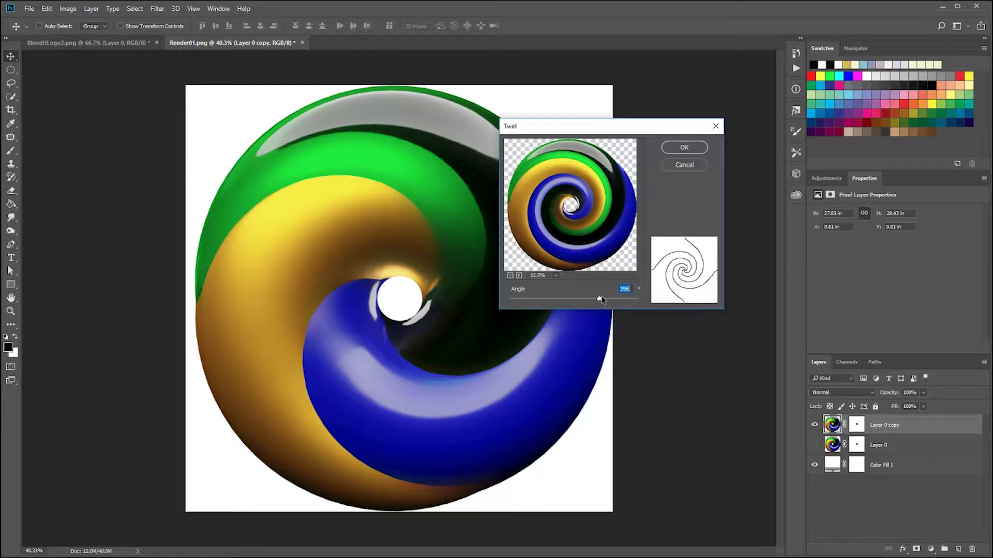
{"action": "left_click_drag", "start_coordinate": [601, 300], "coordinate": [653, 292]}
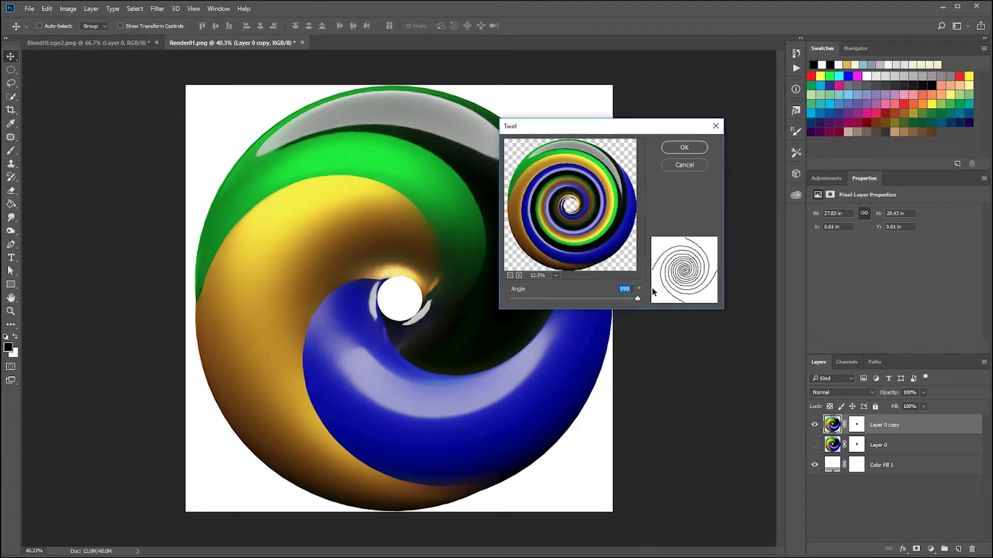
{"action": "left_click", "coordinate": [693, 147]}
Examine the tightly twirled logo at small and large display sizes, and undo the Twirl.
{"action": "key", "text": "ctrl+minus"}
{"action": "key", "text": "ctrl+minus"}
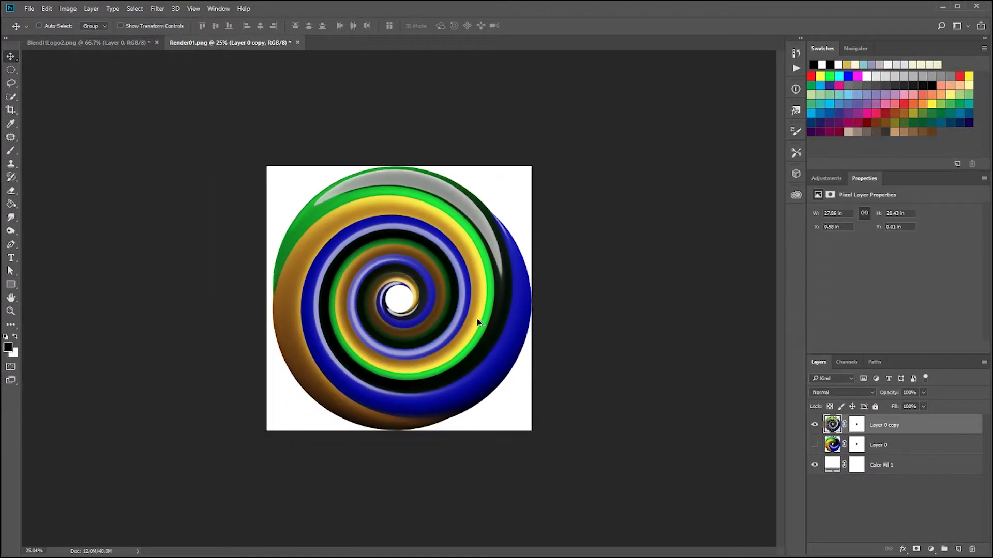
{"action": "key", "text": "ctrl+plus"}
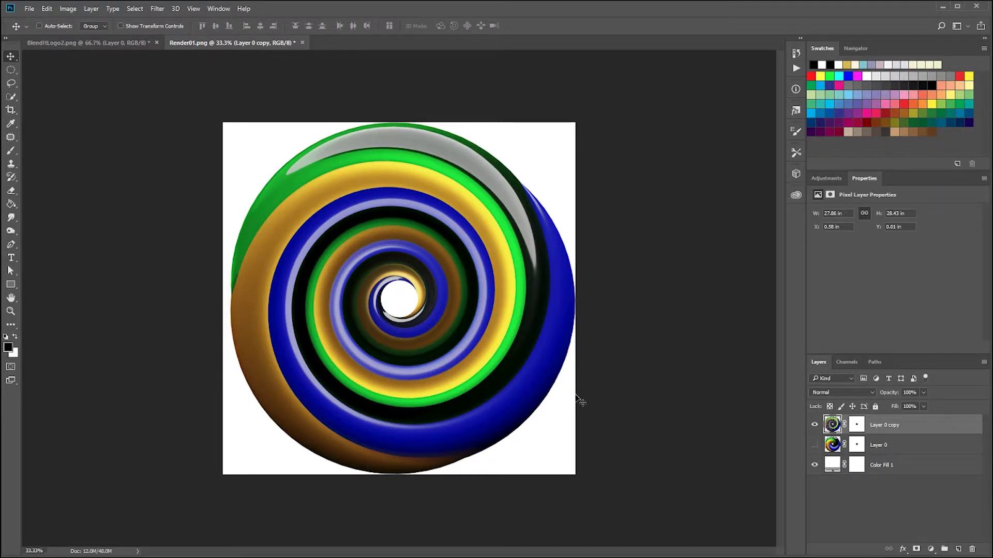
{"action": "scroll", "coordinate": [567, 393], "scroll_direction": "down", "scroll_amount": 3}
{"action": "scroll", "coordinate": [561, 381], "scroll_direction": "up", "scroll_amount": 2}
{"action": "scroll", "coordinate": [564, 380], "scroll_direction": "down", "scroll_amount": 6}
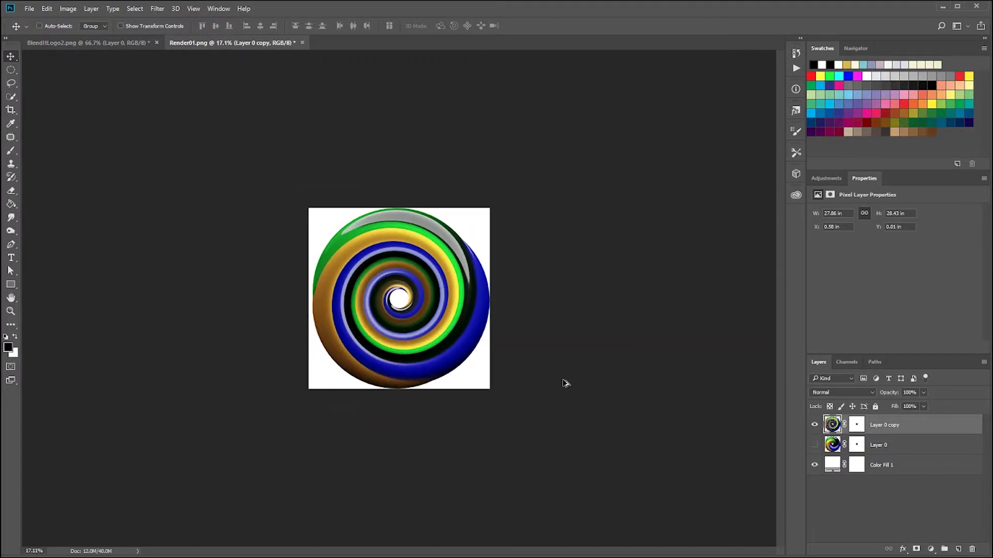
{"action": "scroll", "coordinate": [566, 384], "scroll_direction": "down", "scroll_amount": 2}
{"action": "scroll", "coordinate": [569, 382], "scroll_direction": "up", "scroll_amount": 8}
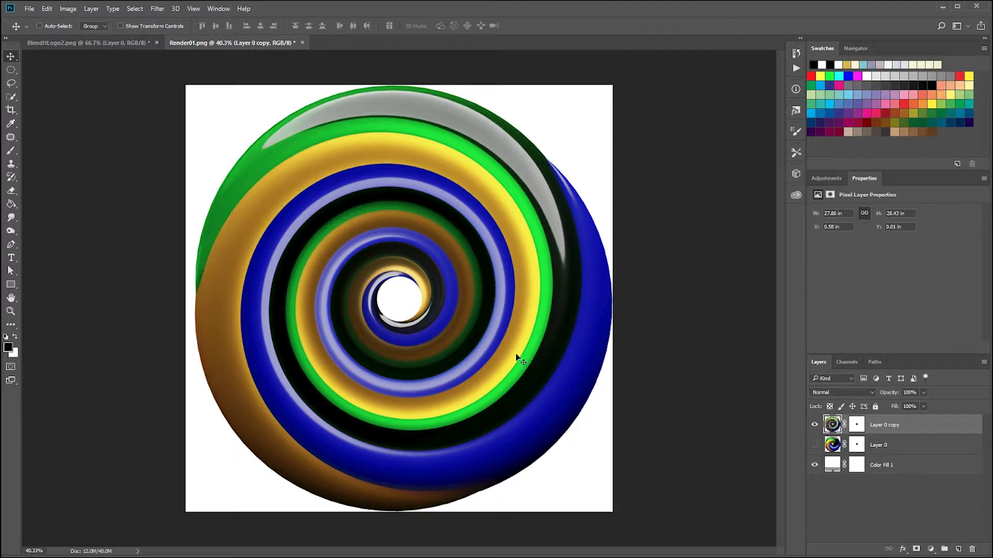
{"action": "key", "text": "ctrl+z"}
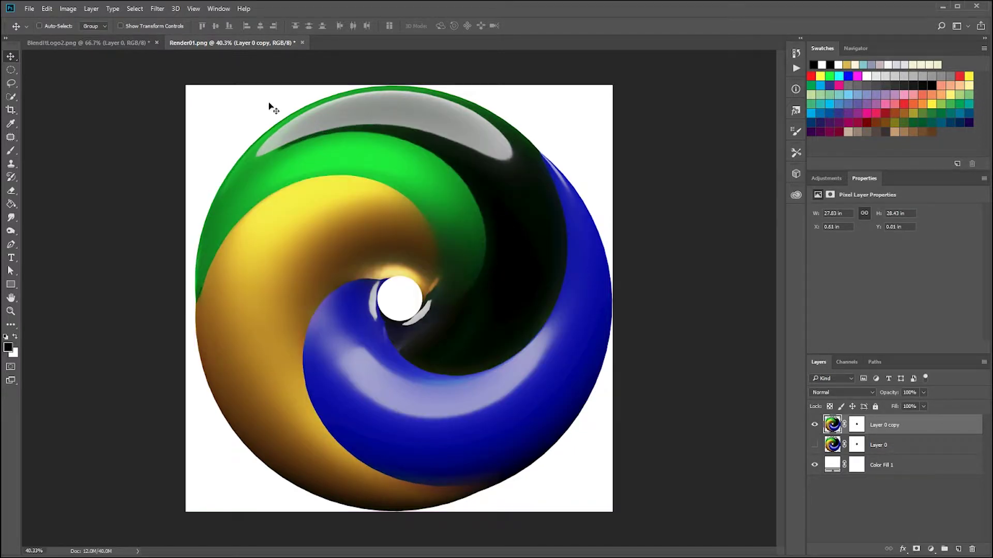
{"action": "left_click", "coordinate": [157, 9]}
{"action": "mouse_move", "coordinate": [172, 144]}
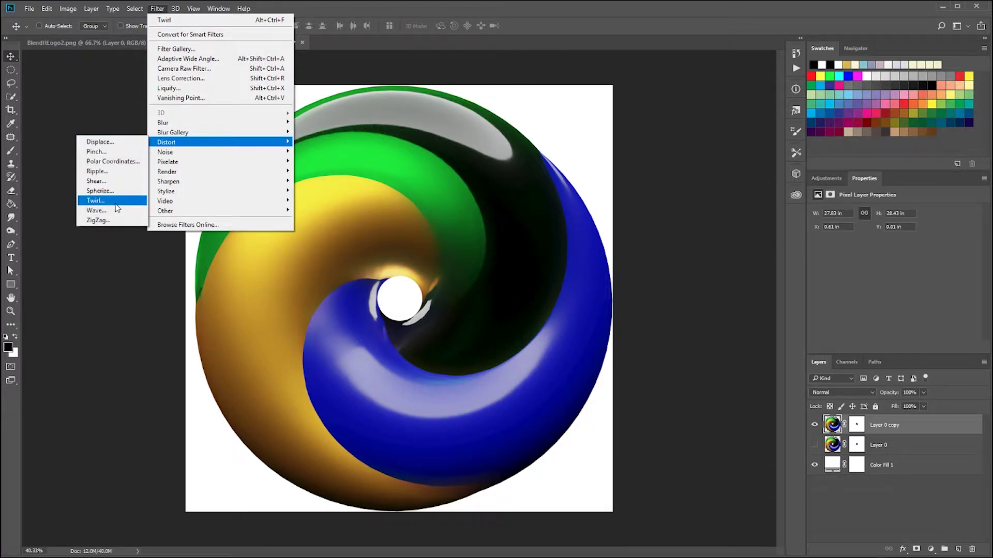
{"action": "left_click", "coordinate": [113, 191]}
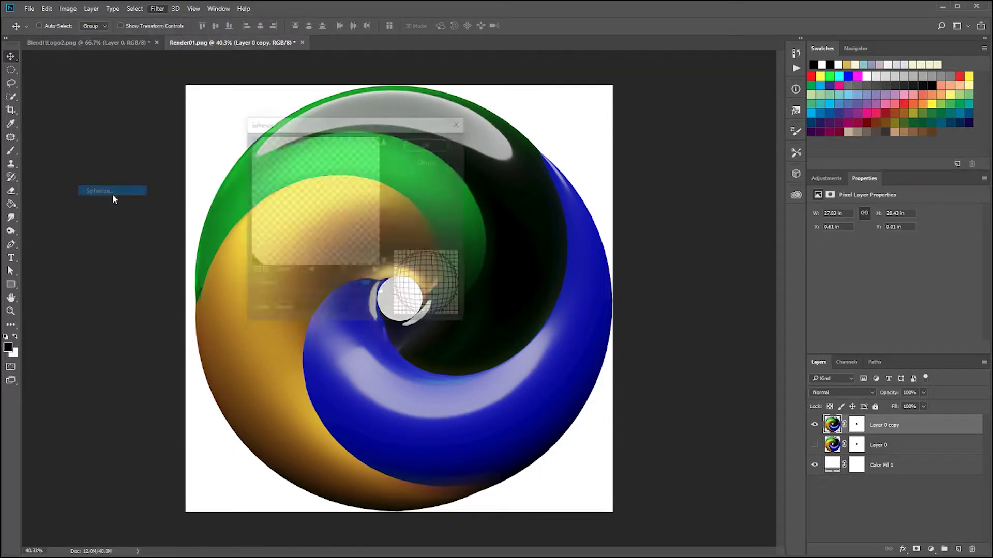
{"action": "left_click_drag", "start_coordinate": [375, 124], "coordinate": [727, 126]}
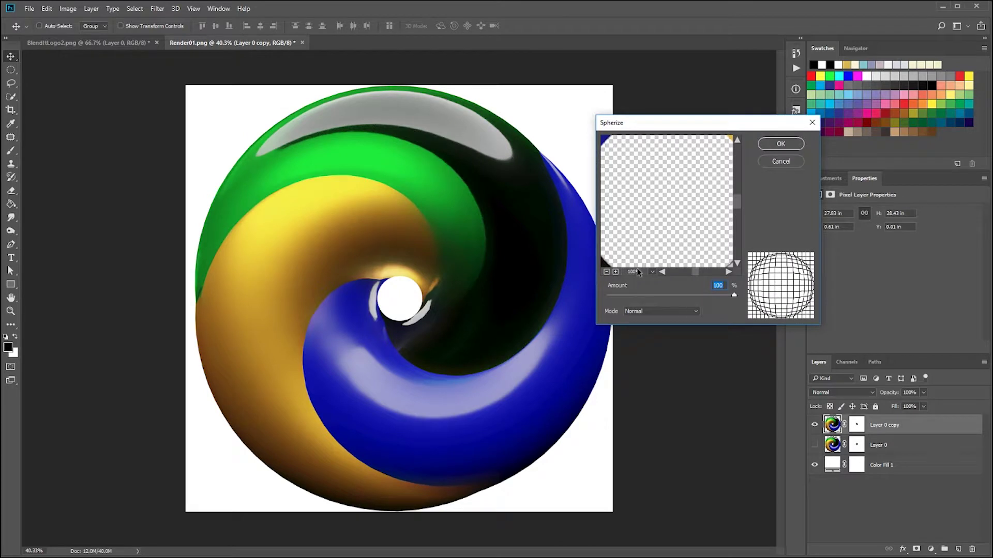
{"action": "left_click", "coordinate": [654, 272]}
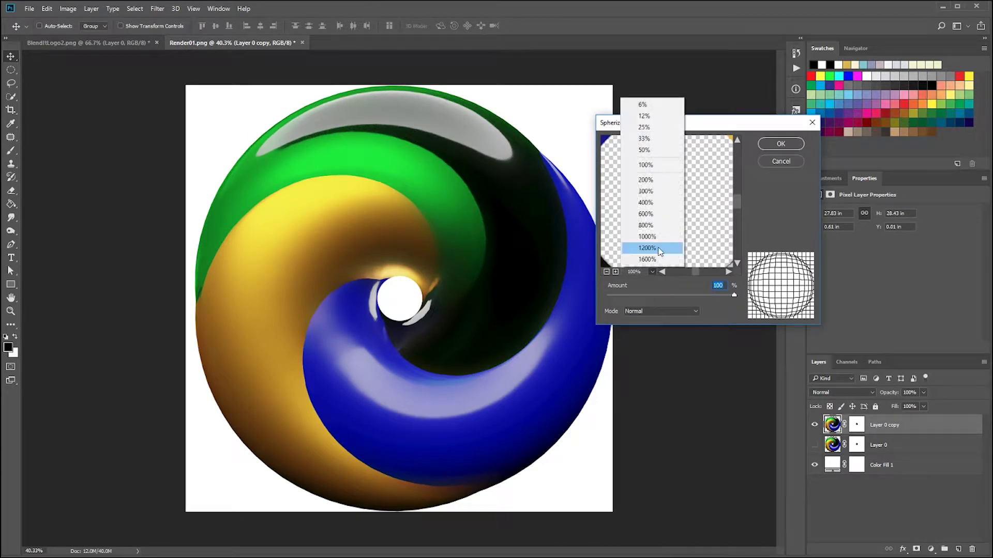
{"action": "left_click", "coordinate": [653, 116]}
{"action": "mouse_move", "coordinate": [738, 298]}
{"action": "left_mouse_down"}
{"action": "mouse_move", "coordinate": [600, 294]}
{"action": "mouse_move", "coordinate": [756, 301]}
{"action": "left_mouse_up"}
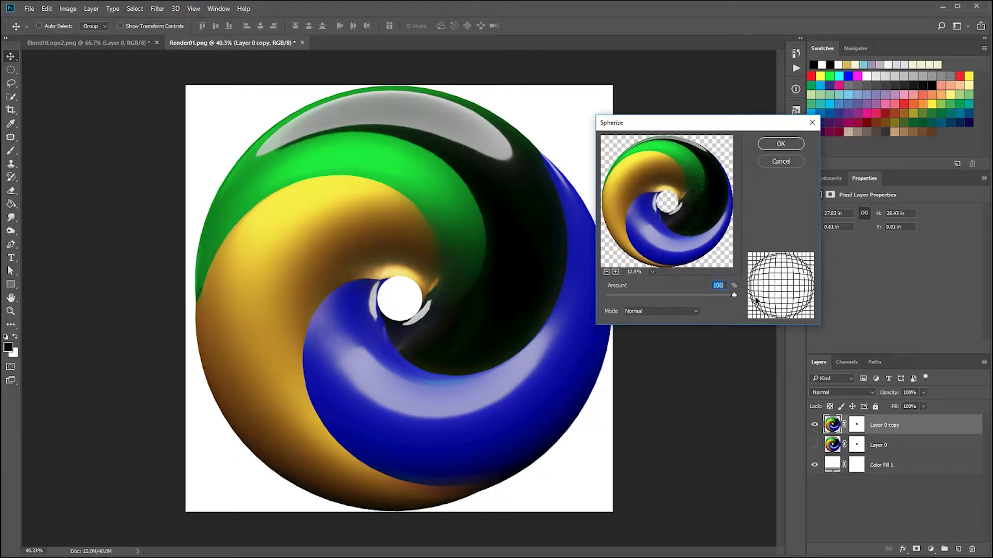
{"action": "left_click", "coordinate": [780, 161]}
Apply a Twirl distortion to Layer 0 copy with a moderate positive angle well below 999°, checking the preview at 25%.
{"action": "left_click", "coordinate": [157, 8]}
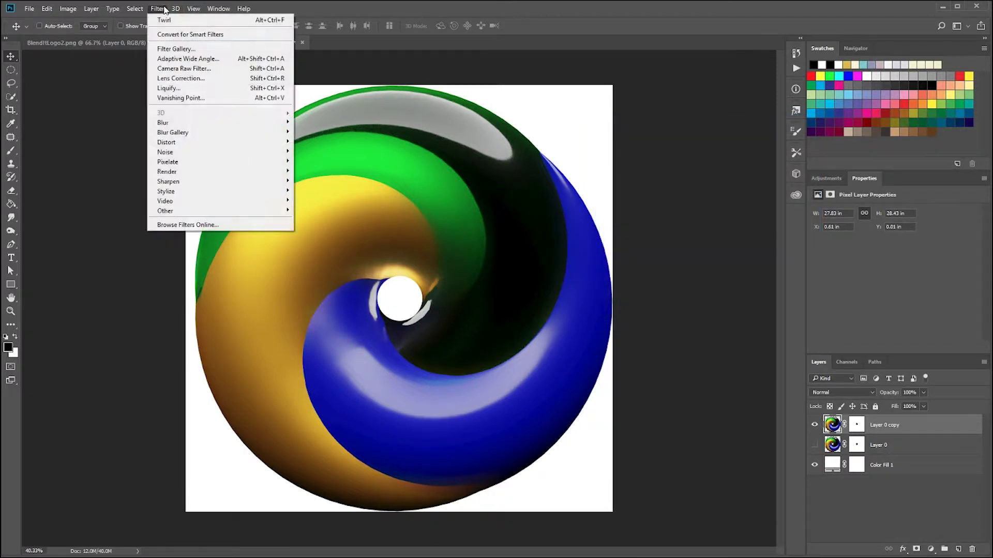
{"action": "mouse_move", "coordinate": [187, 144]}
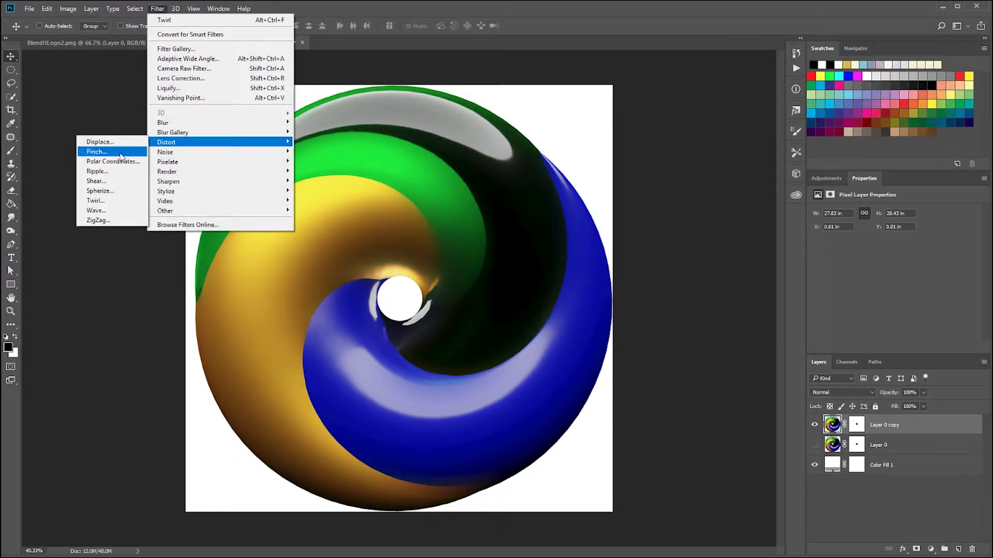
{"action": "left_click", "coordinate": [113, 201]}
{"action": "left_click_drag", "start_coordinate": [626, 123], "coordinate": [752, 106]}
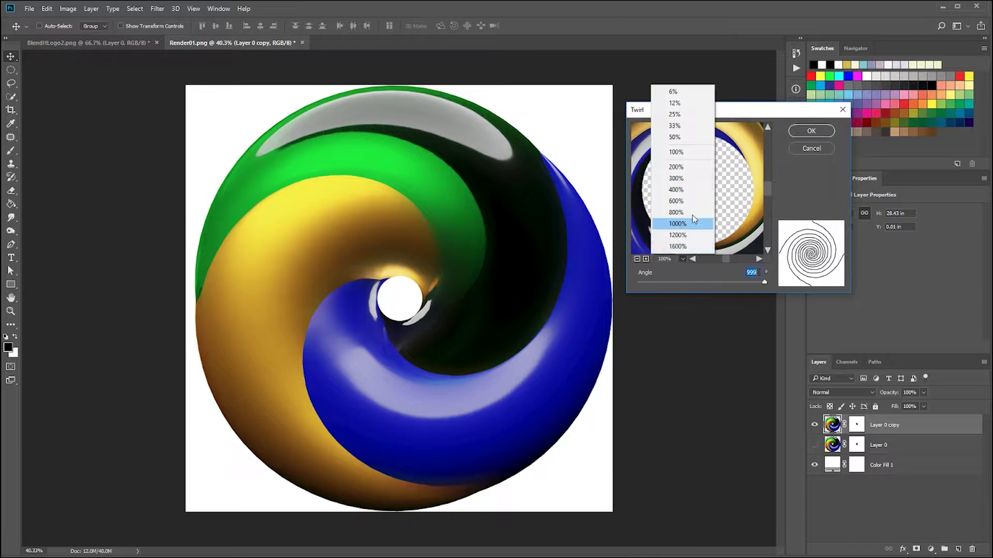
{"action": "left_click", "coordinate": [675, 91]}
{"action": "left_click", "coordinate": [684, 259]}
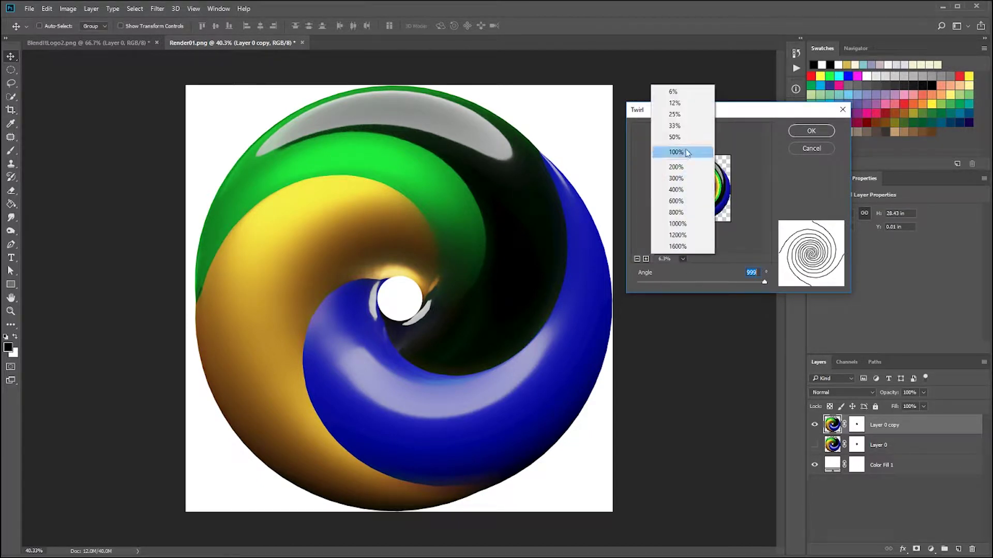
{"action": "left_click", "coordinate": [678, 115]}
{"action": "left_click_drag", "start_coordinate": [764, 282], "coordinate": [729, 294]}
{"action": "left_click", "coordinate": [810, 131]}
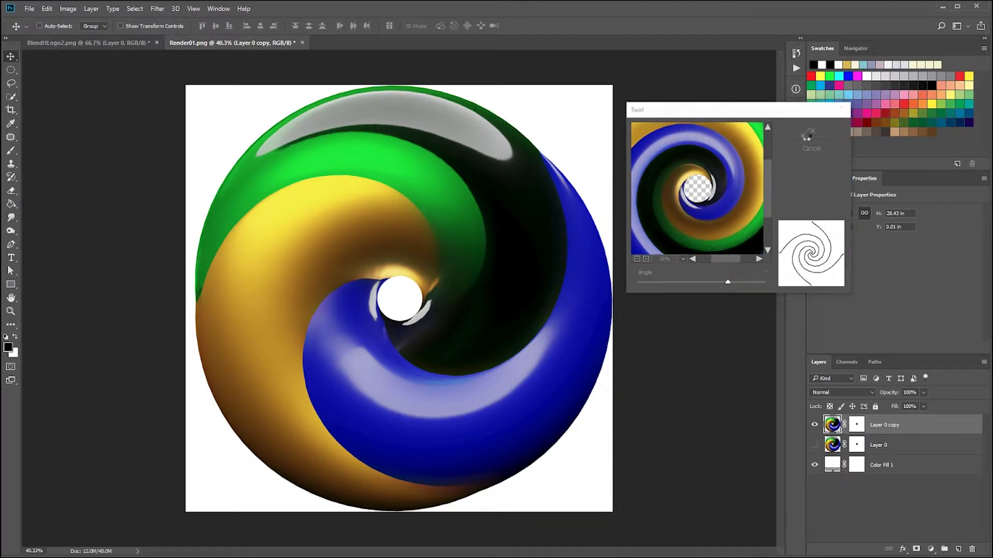
{"action": "scroll", "coordinate": [504, 344], "scroll_direction": "down", "scroll_amount": 4}
{"action": "scroll", "coordinate": [504, 344], "scroll_direction": "down", "scroll_amount": 1}
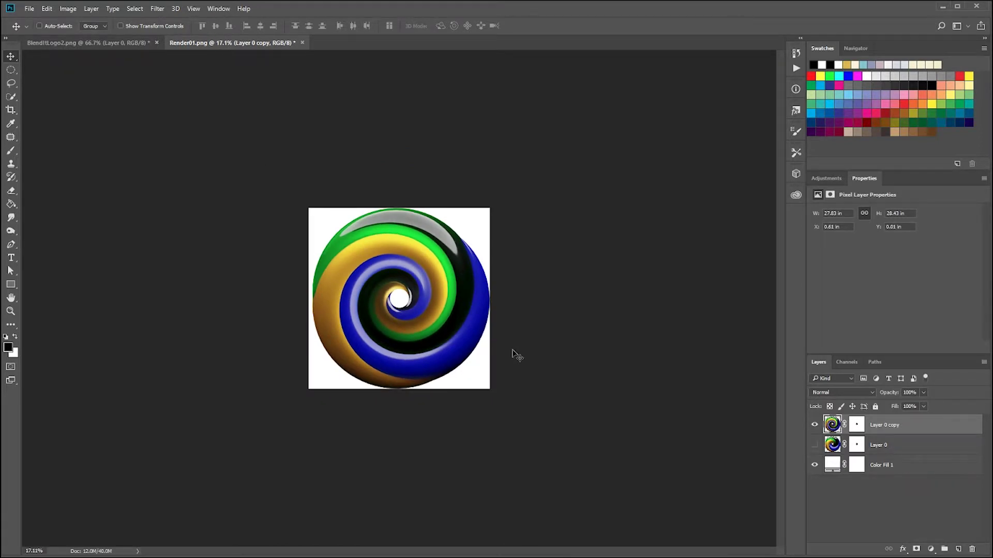
{"action": "scroll", "coordinate": [512, 355], "scroll_direction": "up", "scroll_amount": 10}
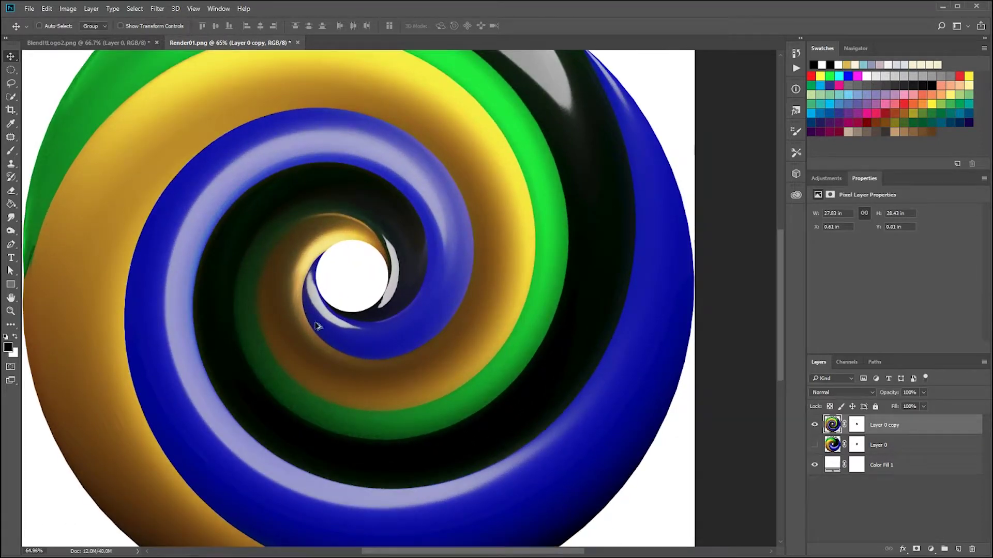
{"action": "scroll", "coordinate": [217, 326], "scroll_direction": "down", "scroll_amount": 4}
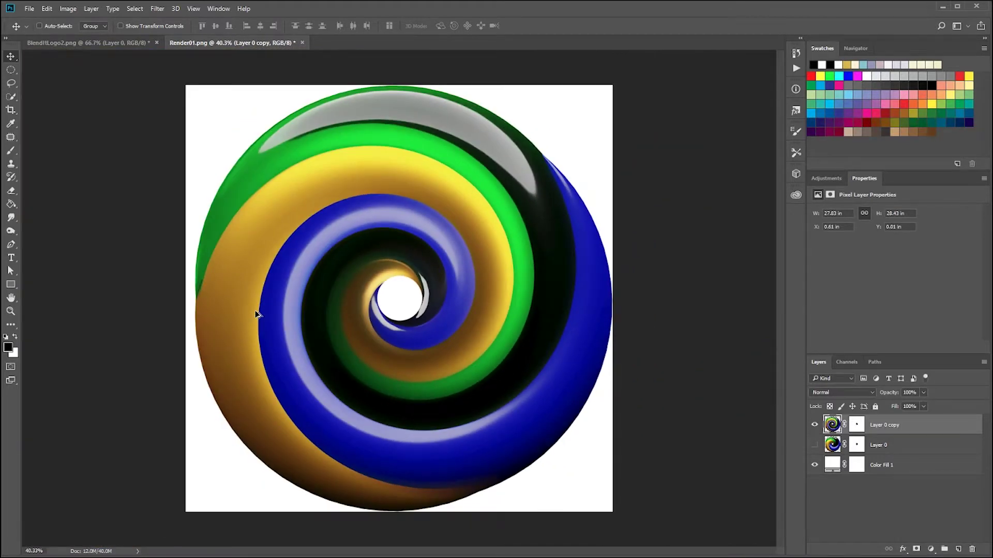
Draw a circular selection just inside the logo's outer edge, with the layer mask of Layer 0 copy targeted.
{"action": "scroll", "coordinate": [310, 336], "scroll_direction": "down", "scroll_amount": 1}
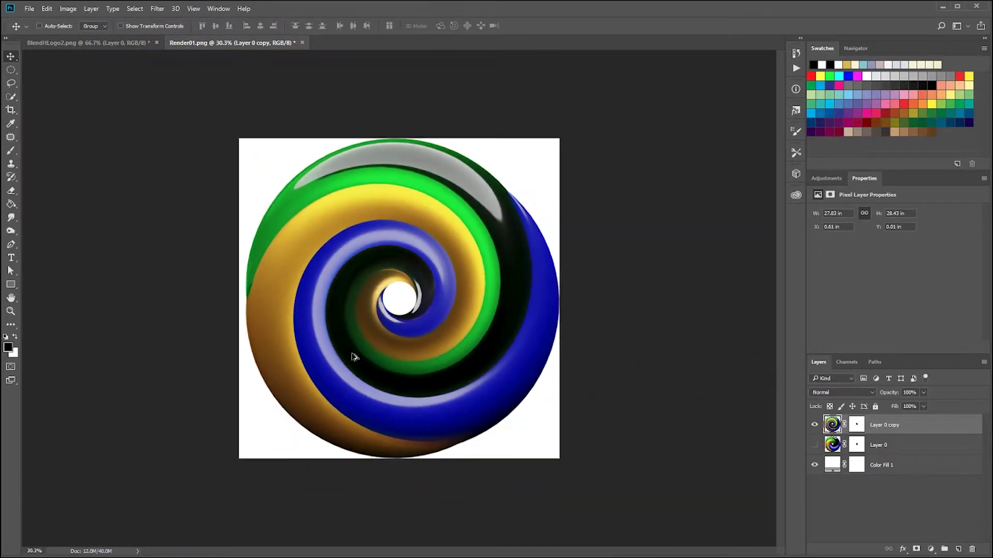
{"action": "scroll", "coordinate": [494, 405], "scroll_direction": "down", "scroll_amount": 1}
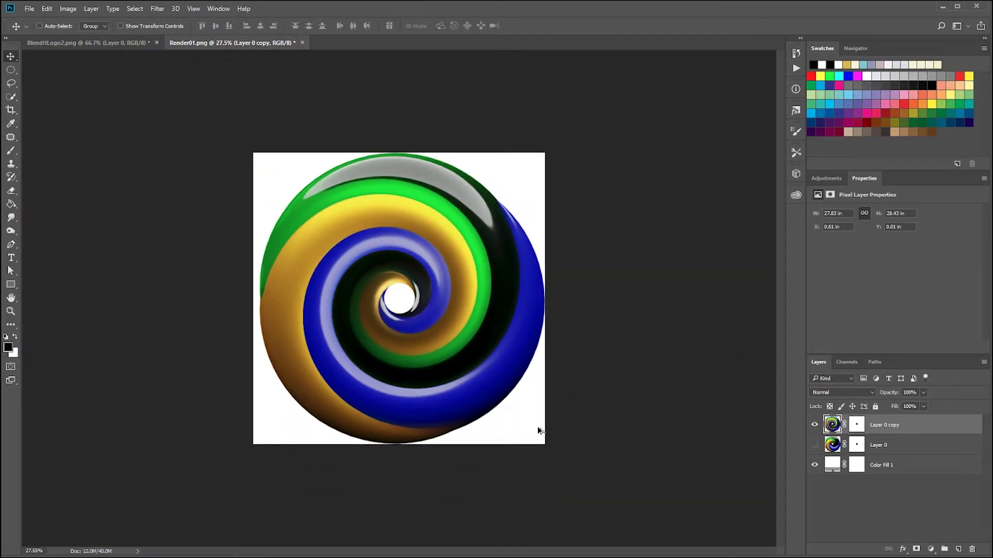
{"action": "scroll", "coordinate": [538, 427], "scroll_direction": "up", "scroll_amount": 2}
{"action": "left_click", "coordinate": [857, 425]}
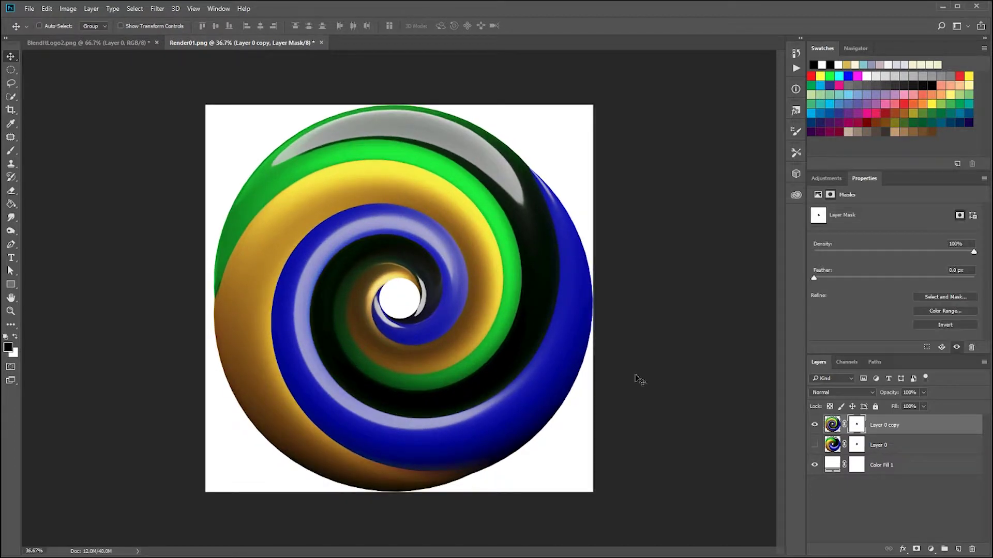
{"action": "left_click", "coordinate": [11, 70]}
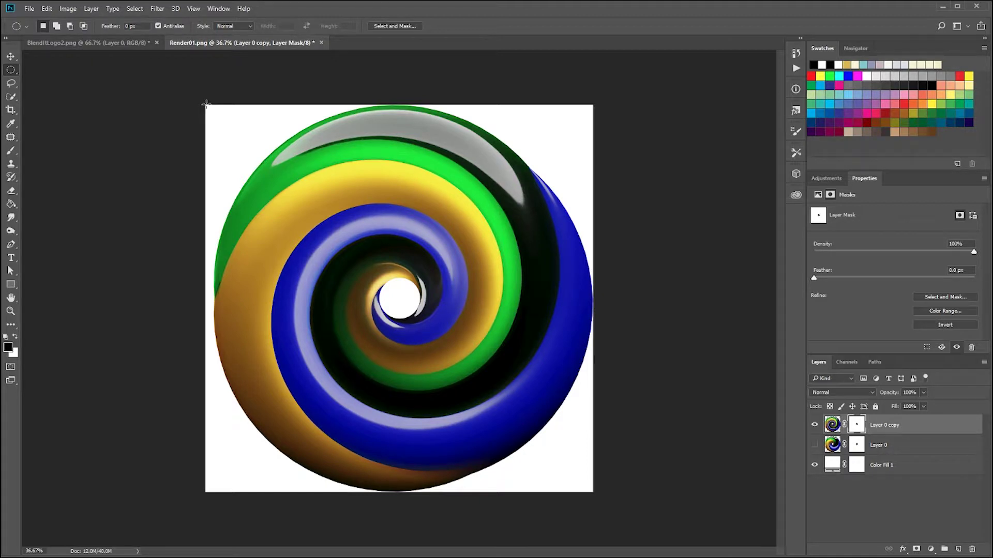
{"action": "left_click_drag", "start_coordinate": [206, 104], "coordinate": [585, 503]}
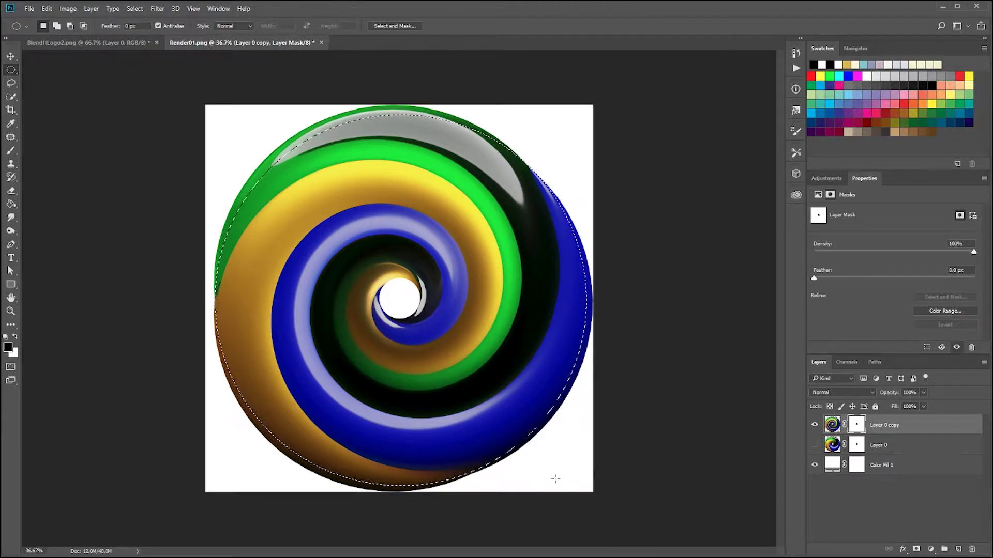
Invert the selection and fill it with black on Layer 0 copy's mask to hide everything outside the circle, leaving nothing selected.
{"action": "key", "text": "ctrl+shift+i"}
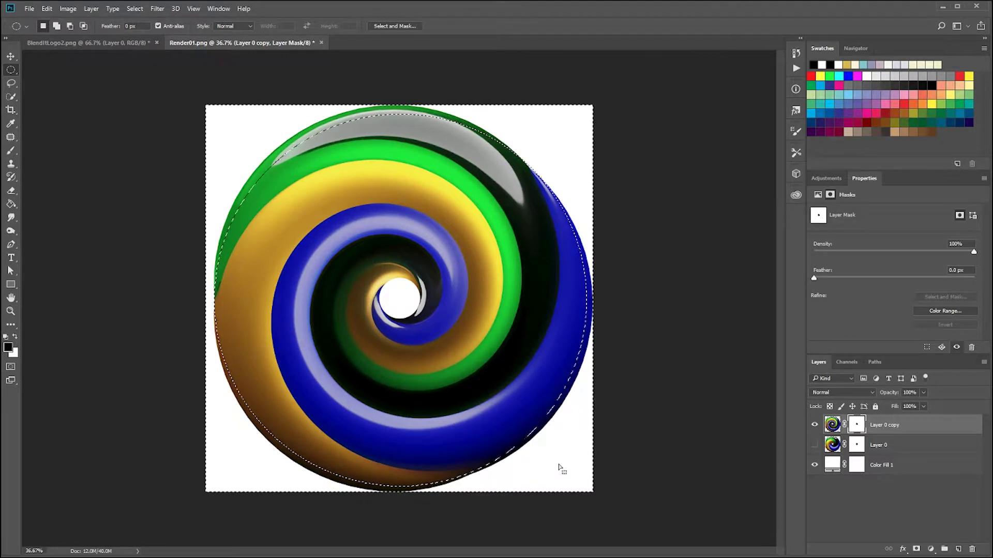
{"action": "key", "text": "g"}
{"action": "left_click", "coordinate": [565, 469]}
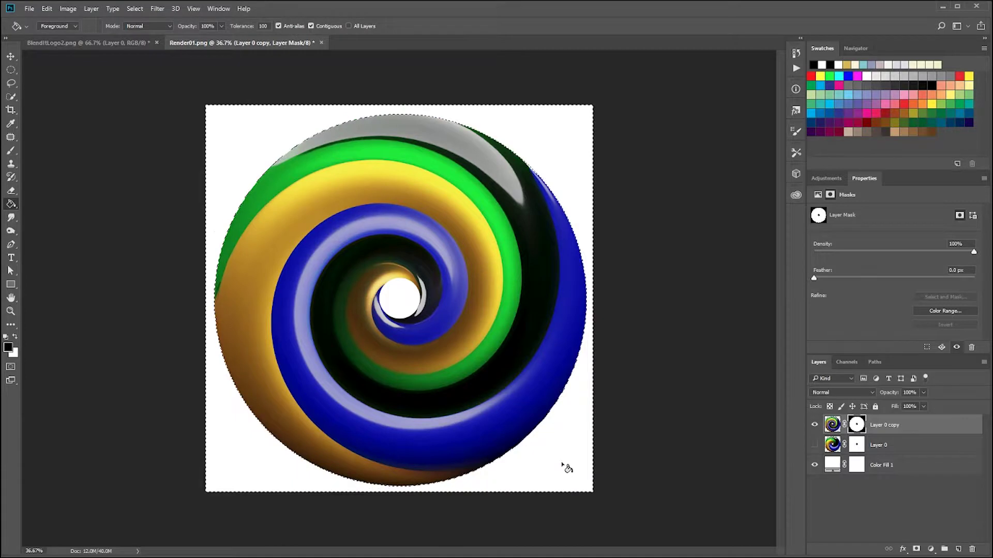
{"action": "left_click", "coordinate": [11, 57]}
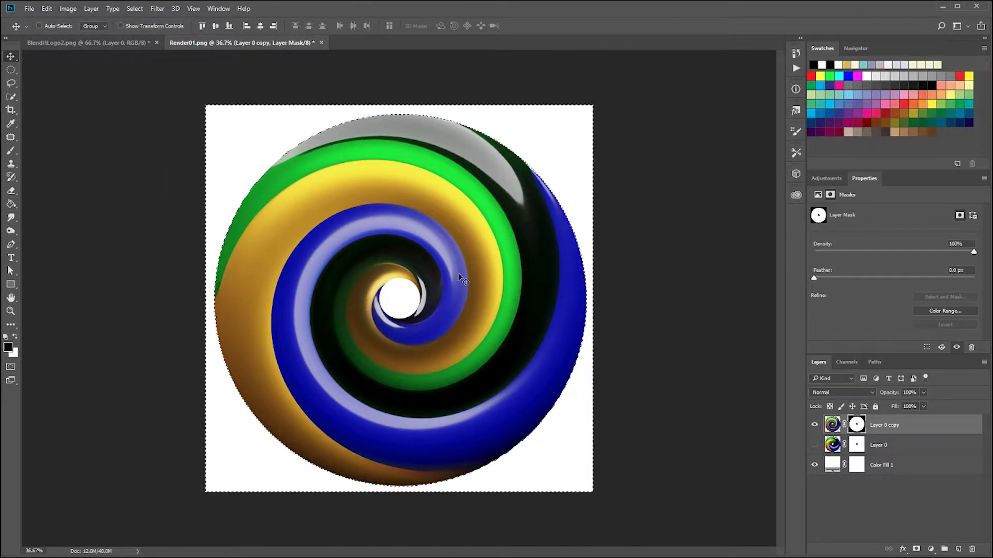
{"action": "key", "text": "ctrl+d"}
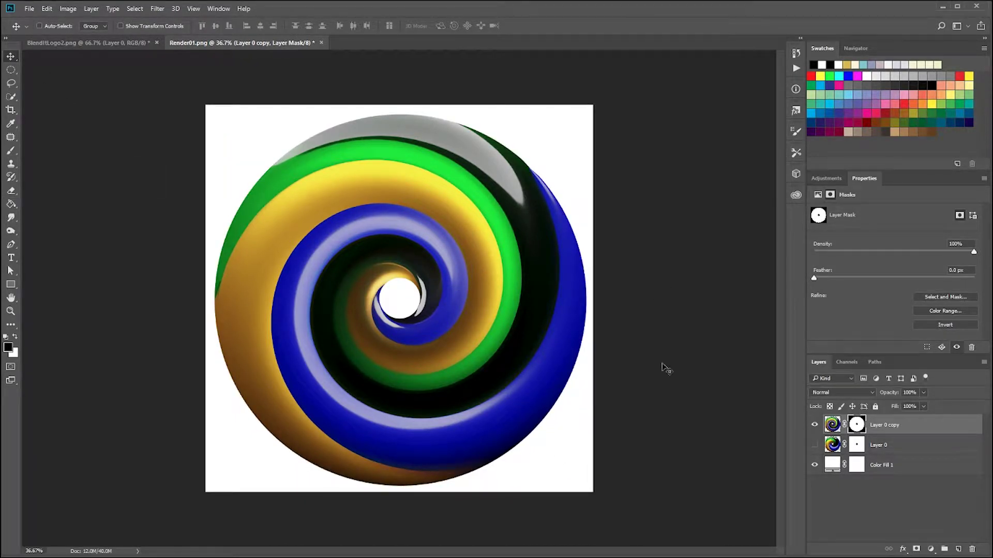
Try to heal the dark mark at the green band's tapered tip with the Healing Brush, sampling the green nearby, on the layer mask.
{"action": "scroll", "coordinate": [612, 344], "scroll_direction": "down", "scroll_amount": 2}
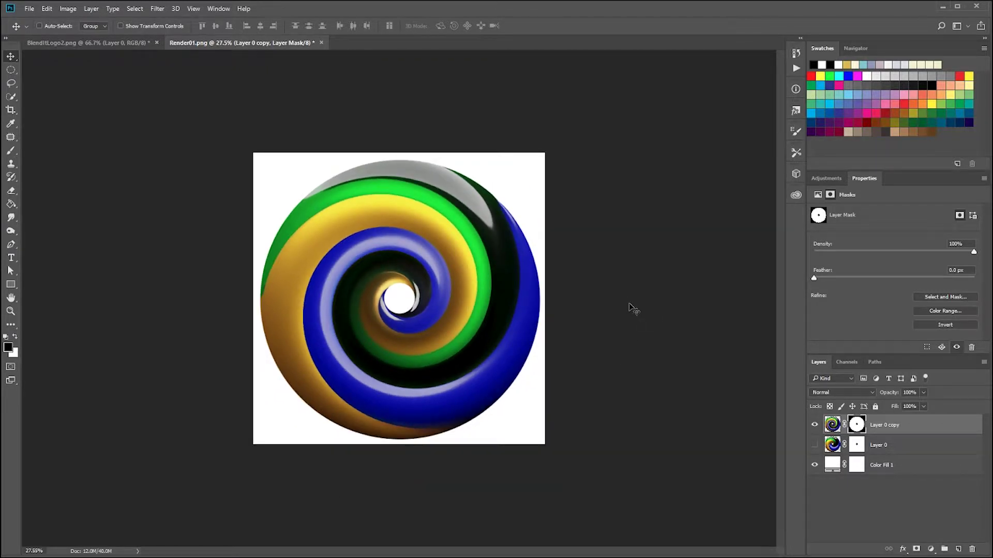
{"action": "scroll", "coordinate": [633, 309], "scroll_direction": "up", "scroll_amount": 2}
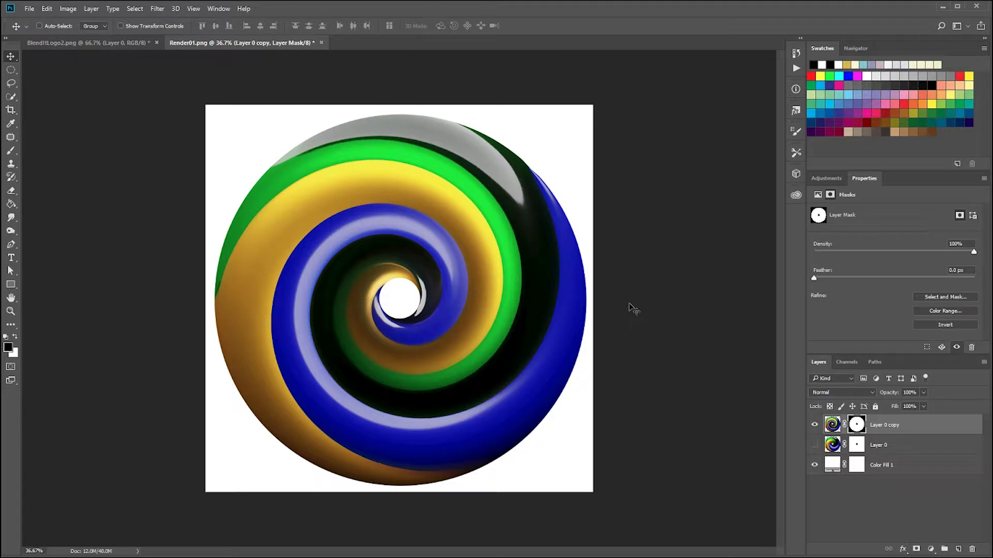
{"action": "scroll", "coordinate": [561, 326], "scroll_direction": "up", "scroll_amount": 1}
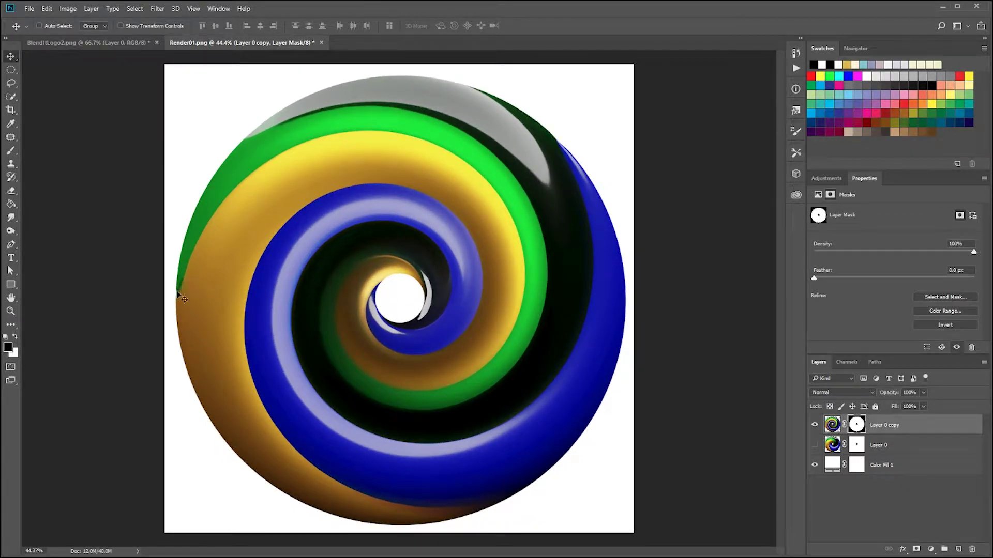
{"action": "key", "text": "g"}
{"action": "scroll", "coordinate": [212, 286], "scroll_direction": "up", "scroll_amount": 2}
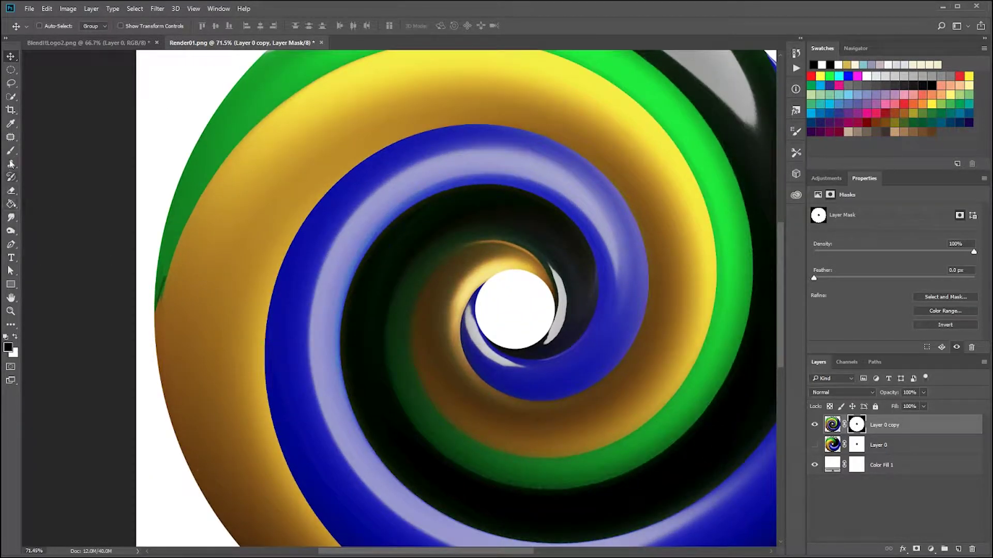
{"action": "left_click", "coordinate": [10, 137]}
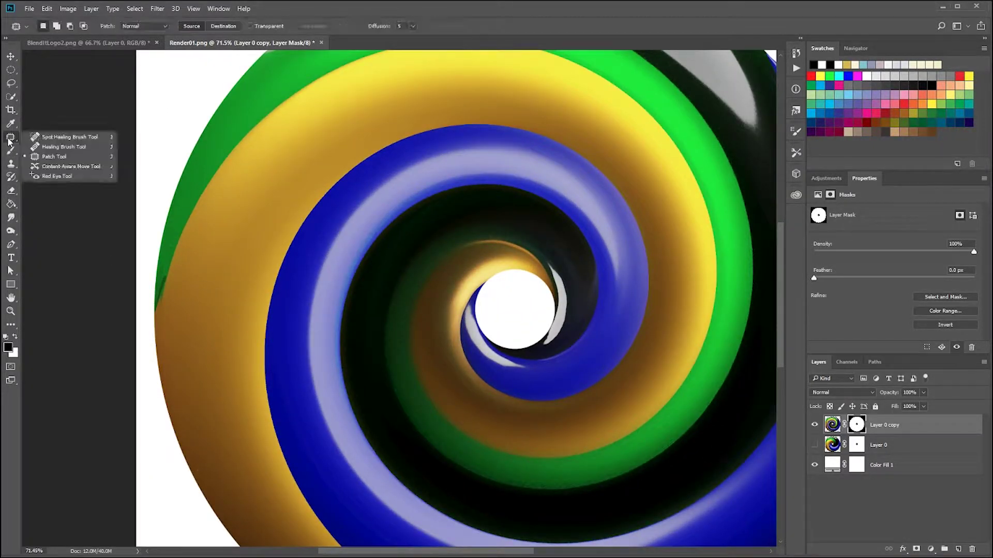
{"action": "left_click", "coordinate": [57, 148]}
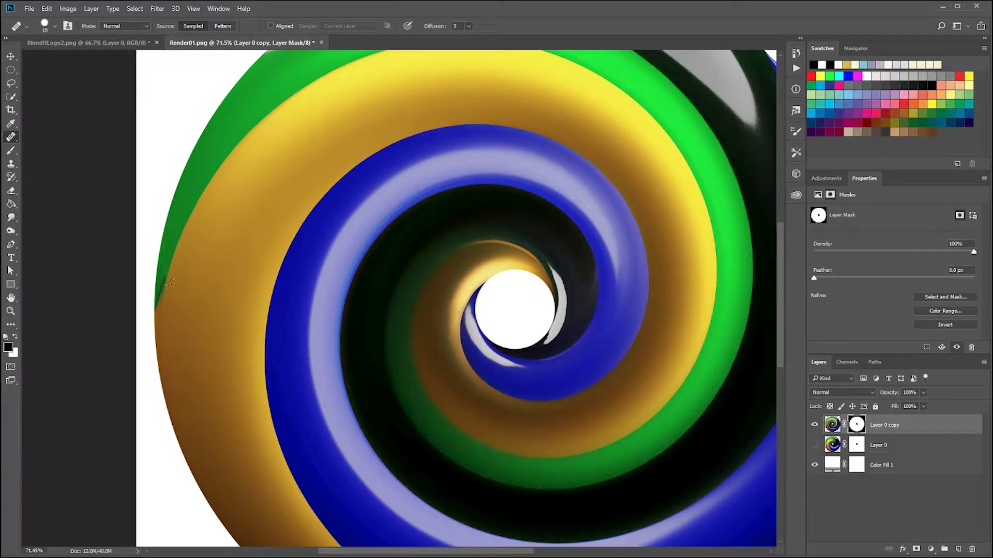
{"action": "left_click", "coordinate": [164, 287]}
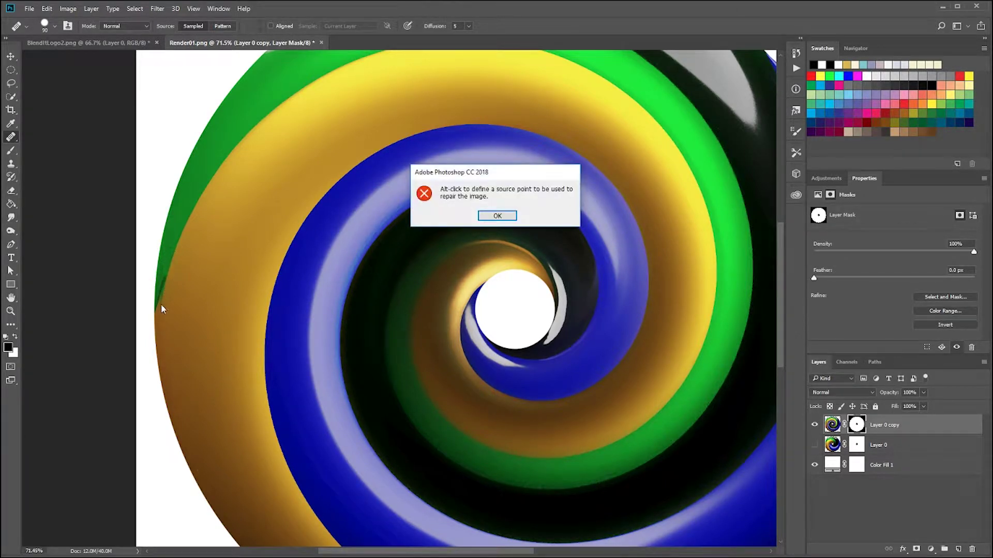
{"action": "left_click", "coordinate": [495, 218]}
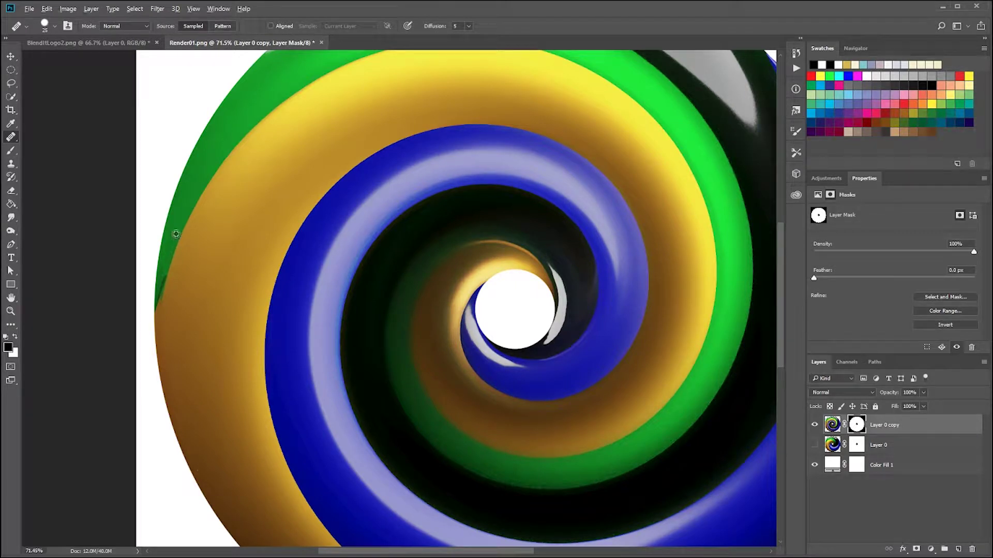
{"action": "left_click", "coordinate": [177, 232], "text": "alt"}
{"action": "mouse_move", "coordinate": [168, 266]}
{"action": "left_mouse_down"}
{"action": "mouse_move", "coordinate": [158, 303]}
{"action": "mouse_move", "coordinate": [159, 289]}
{"action": "left_mouse_up"}
{"action": "key", "text": "ctrl+z"}
{"action": "mouse_move", "coordinate": [163, 275]}
{"action": "left_mouse_down"}
{"action": "mouse_move", "coordinate": [159, 311]}
{"action": "mouse_move", "coordinate": [170, 233]}
{"action": "left_mouse_up"}
Set the Clone Stamp brush size to 70 px and target Layer 0 copy's image instead of its mask.
{"action": "left_click", "coordinate": [11, 137]}
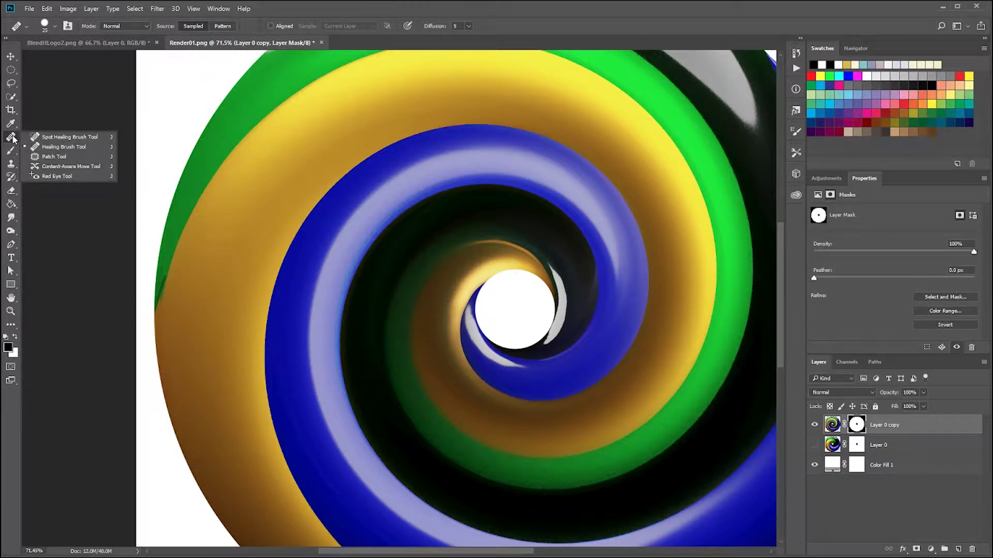
{"action": "left_click", "coordinate": [11, 163]}
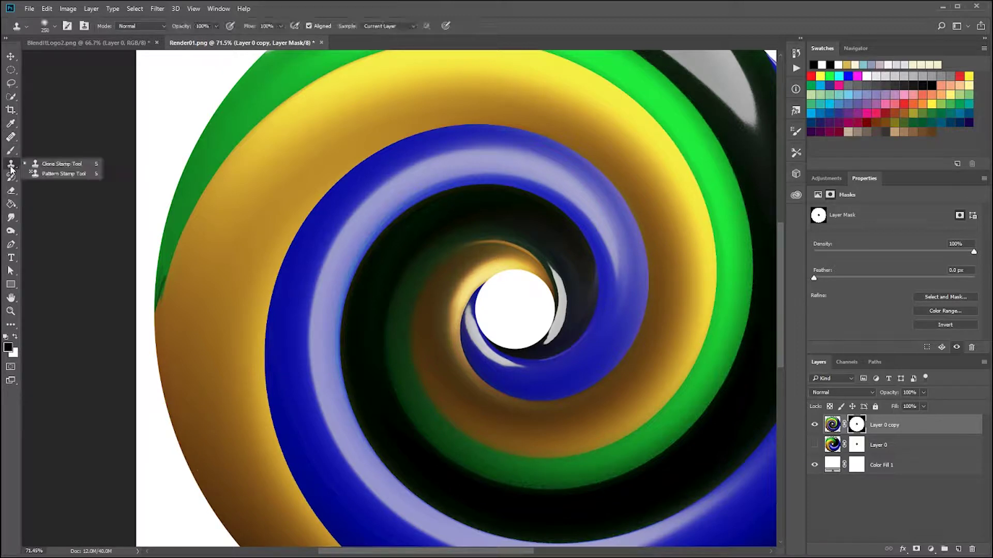
{"action": "left_click", "coordinate": [45, 166]}
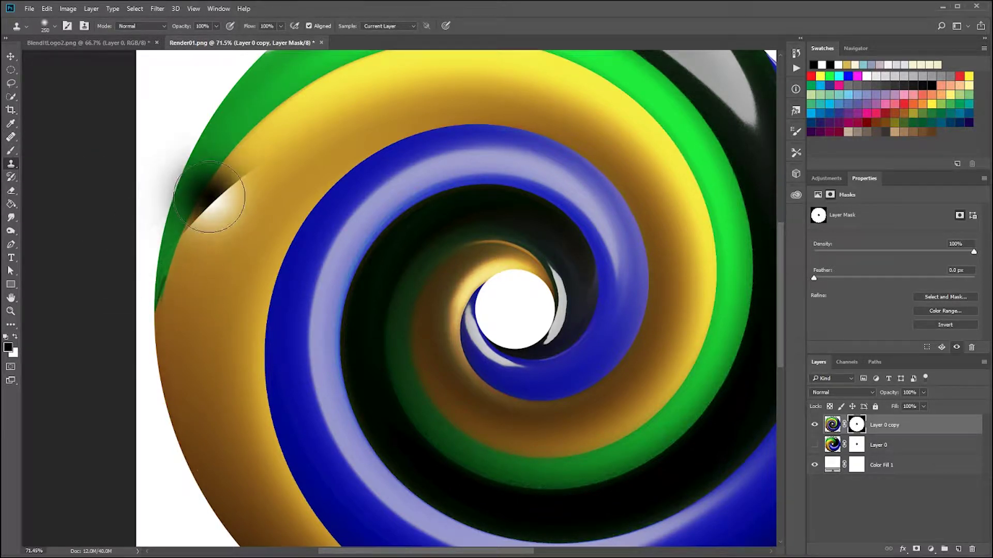
{"action": "key", "text": "bracketleft"}
{"action": "key", "text": "bracketleft"}
{"action": "key", "text": "bracketleft"}
{"action": "key", "text": "bracketleft"}
{"action": "key", "text": "bracketleft"}
{"action": "key", "text": "bracketleft"}
{"action": "key", "text": "bracketleft"}
{"action": "key", "text": "bracketleft"}
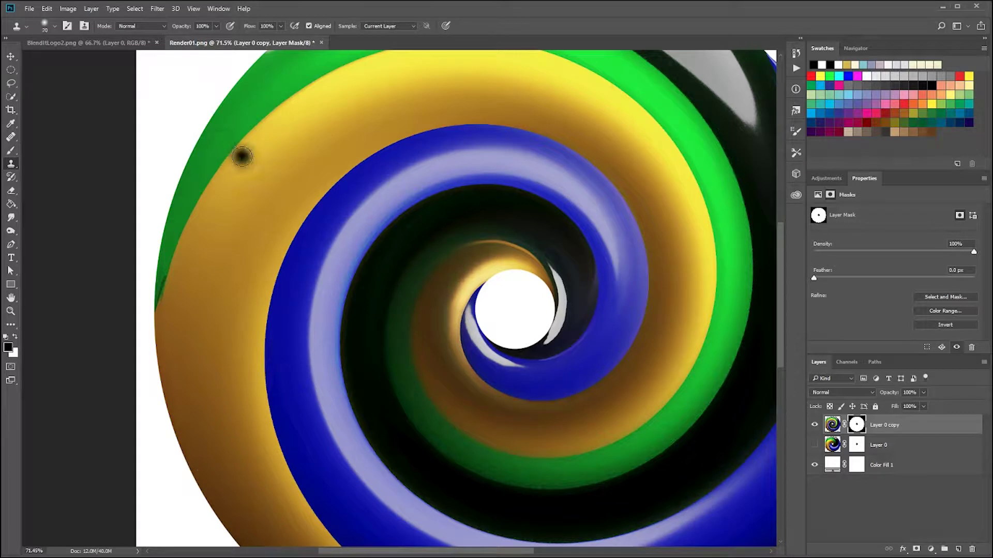
{"action": "left_click", "coordinate": [832, 424]}
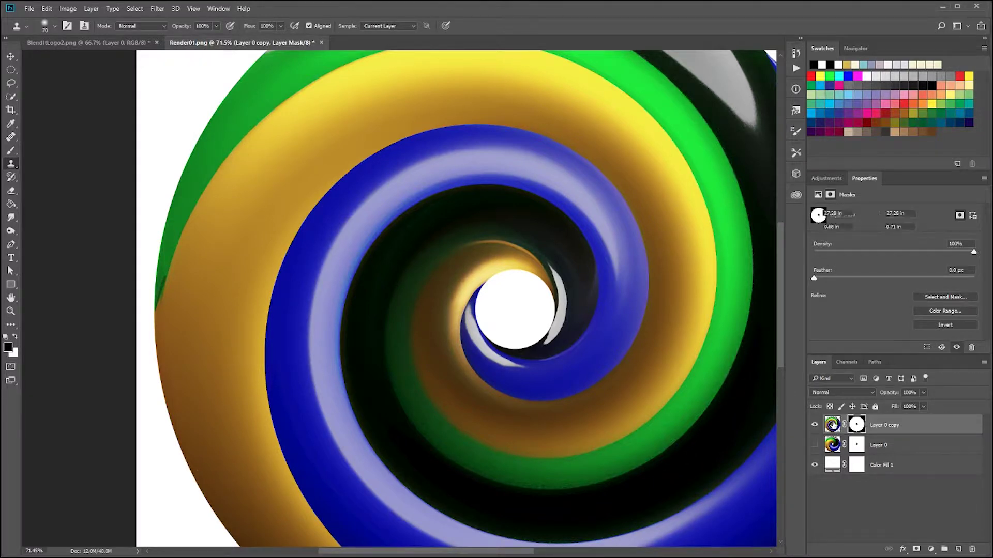
Try healing the green tip on Layer 0 copy's image with the Healing Brush, reverting to the Deselect history state between attempts.
{"action": "left_click", "coordinate": [11, 137]}
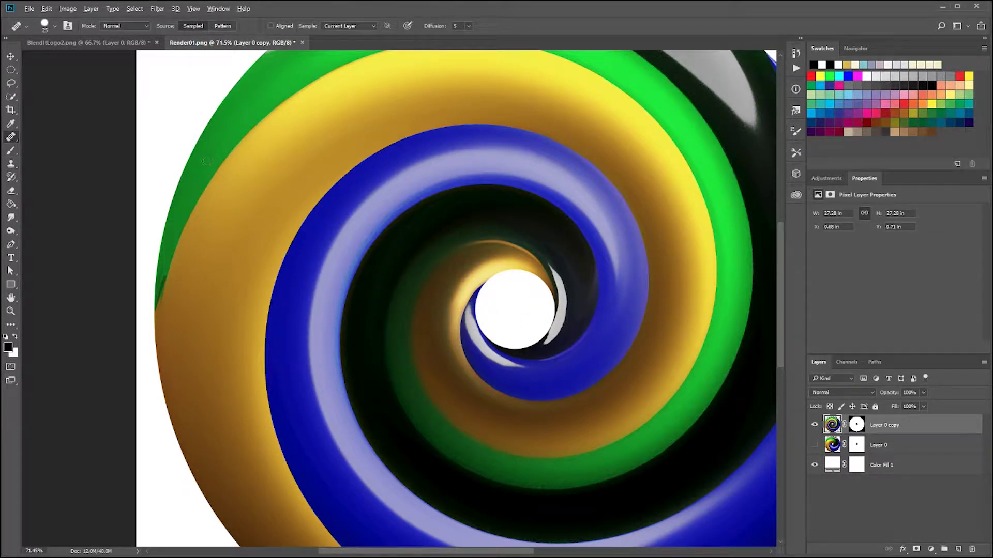
{"action": "left_click", "coordinate": [170, 251], "text": "alt"}
{"action": "mouse_move", "coordinate": [161, 281]}
{"action": "left_mouse_down"}
{"action": "mouse_move", "coordinate": [167, 342]}
{"action": "mouse_move", "coordinate": [164, 297]}
{"action": "left_mouse_up"}
{"action": "left_click", "coordinate": [795, 53]}
{"action": "left_click", "coordinate": [729, 103]}
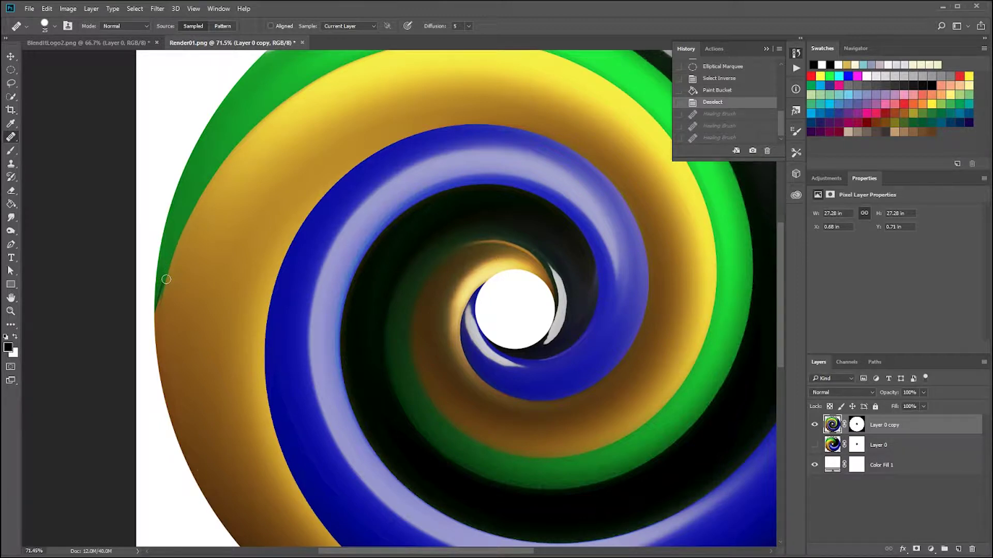
{"action": "mouse_move", "coordinate": [166, 279]}
{"action": "left_mouse_down"}
{"action": "mouse_move", "coordinate": [154, 320]}
{"action": "mouse_move", "coordinate": [186, 305]}
{"action": "left_mouse_up"}
Try Content-Aware Spot Healing Brush strokes along the green band's tip, and revert them to the Deselect history state.
{"action": "right_click", "coordinate": [11, 136]}
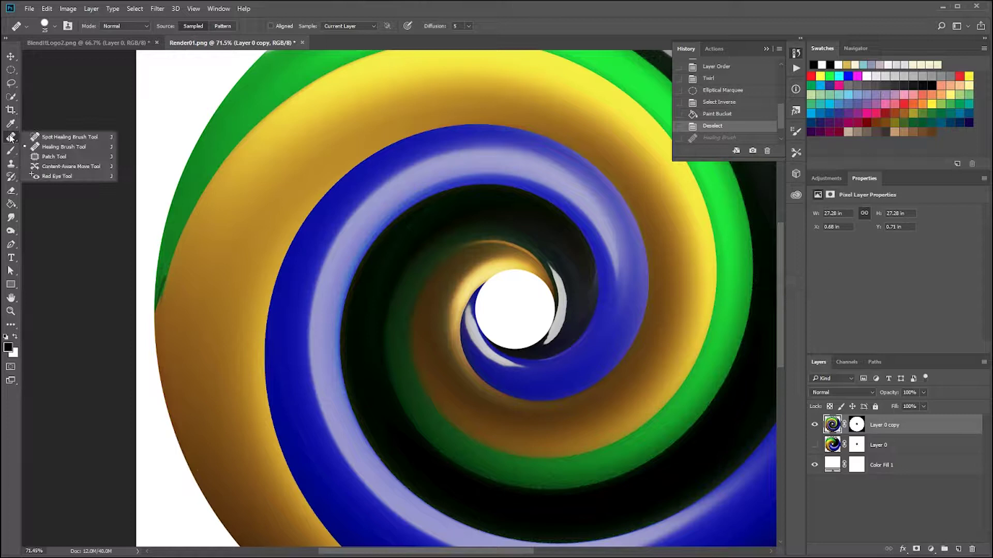
{"action": "left_click", "coordinate": [45, 141]}
{"action": "left_click_drag", "start_coordinate": [165, 275], "coordinate": [155, 308]}
{"action": "left_click_drag", "start_coordinate": [174, 264], "coordinate": [155, 303]}
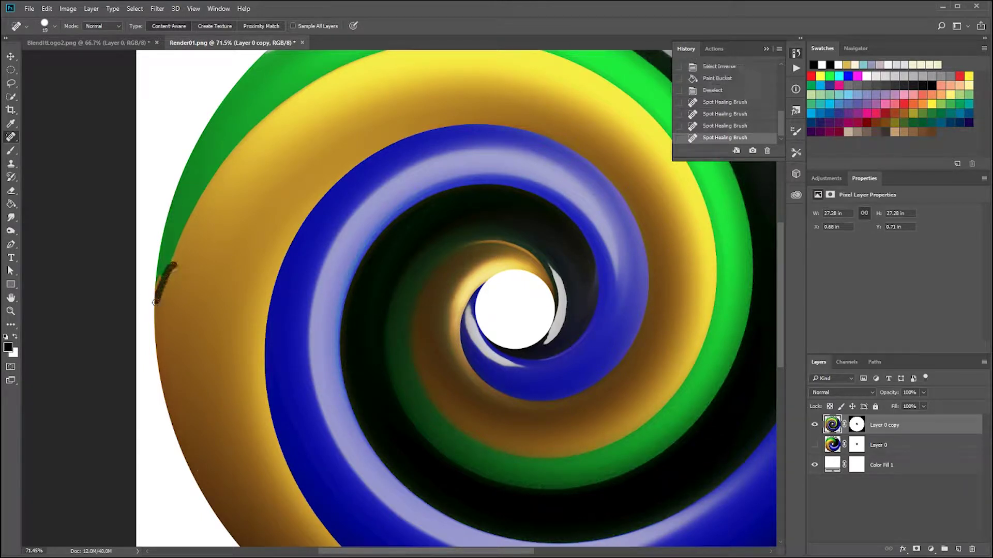
{"action": "left_click_drag", "start_coordinate": [171, 264], "coordinate": [150, 312]}
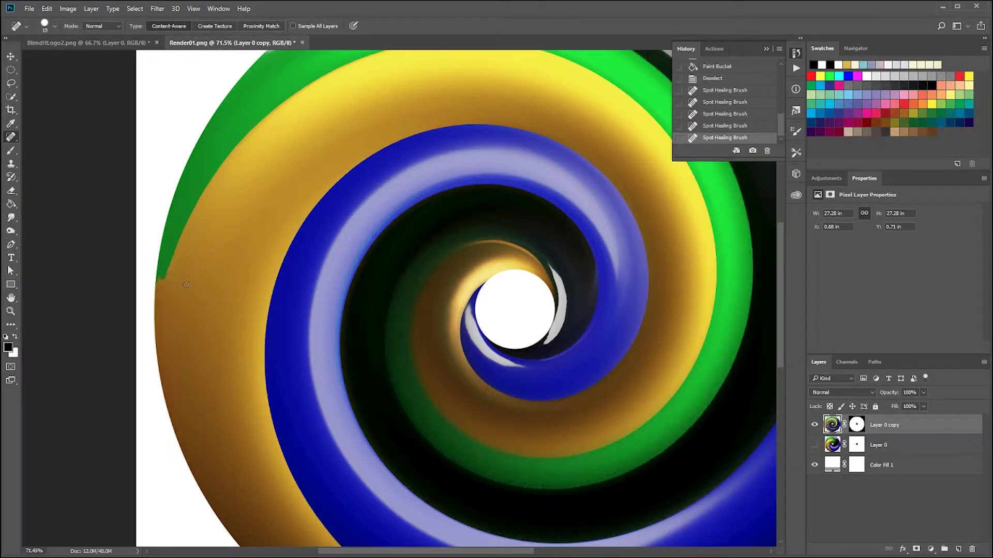
{"action": "left_click", "coordinate": [724, 78]}
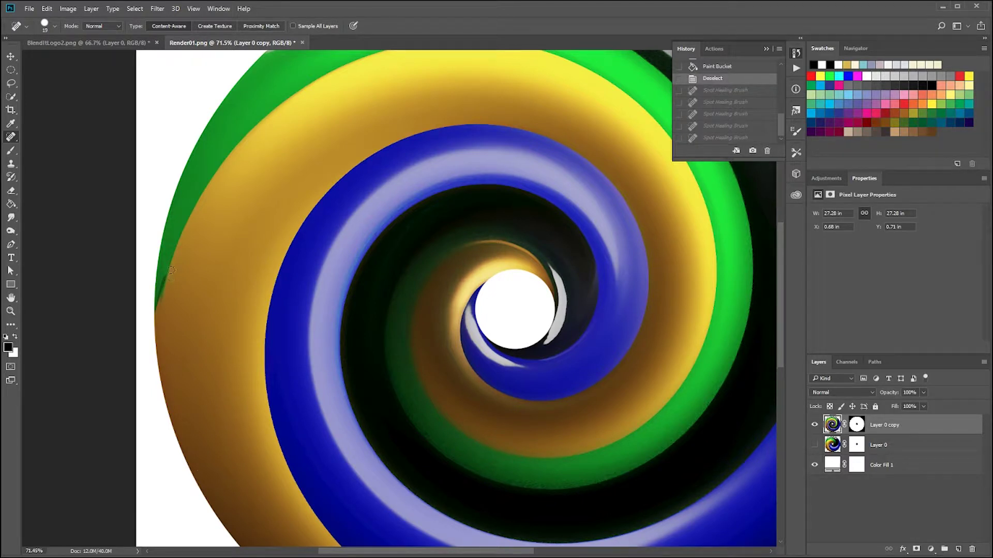
{"action": "left_click_drag", "start_coordinate": [165, 275], "coordinate": [155, 312]}
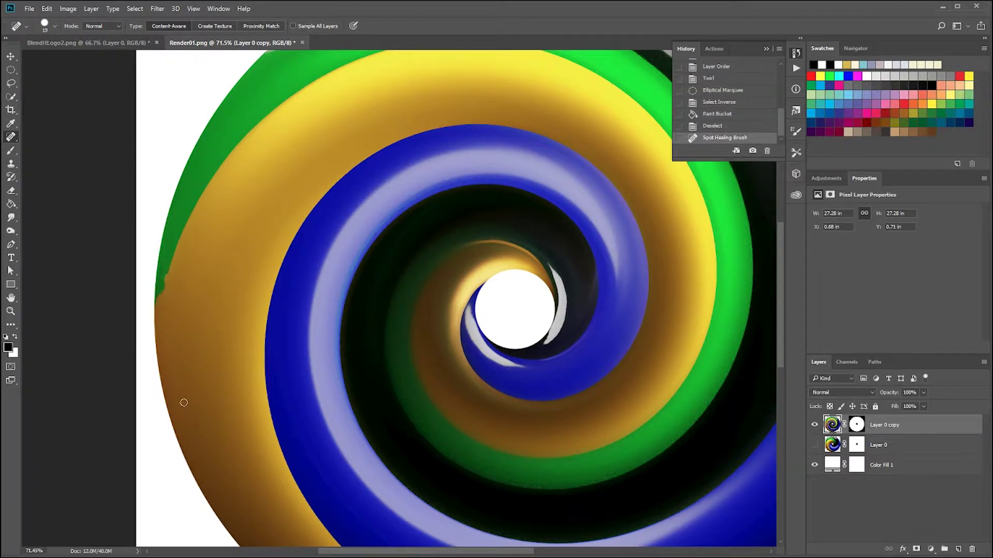
{"action": "key", "text": "ctrl+z"}
{"action": "scroll", "coordinate": [199, 271], "scroll_direction": "down", "scroll_amount": 1}
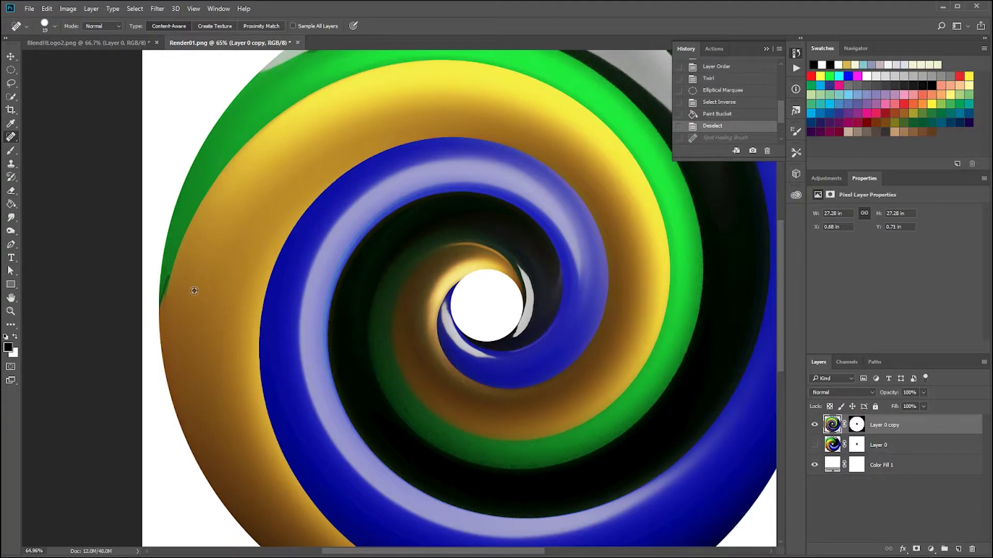
{"action": "scroll", "coordinate": [194, 291], "scroll_direction": "down", "scroll_amount": 1}
{"action": "right_click", "coordinate": [14, 139]}
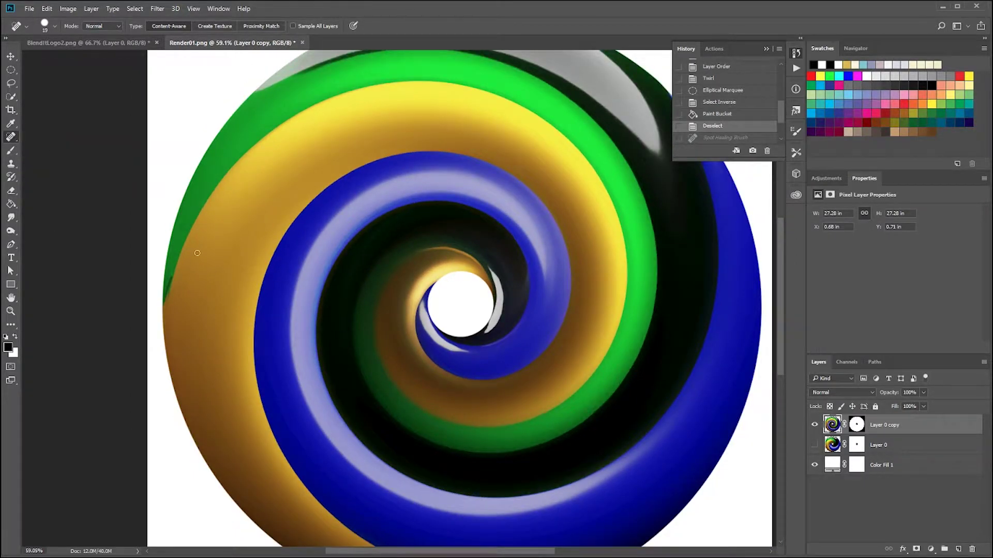
{"action": "scroll", "coordinate": [489, 364], "scroll_direction": "down", "scroll_amount": 5}
{"action": "scroll", "coordinate": [214, 309], "scroll_direction": "up", "scroll_amount": 12}
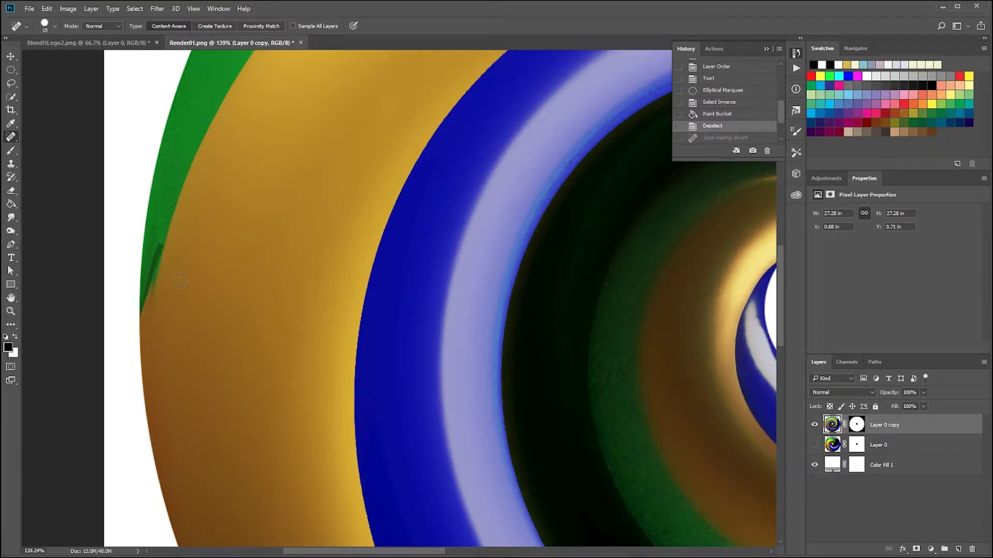
{"action": "right_click", "coordinate": [12, 139]}
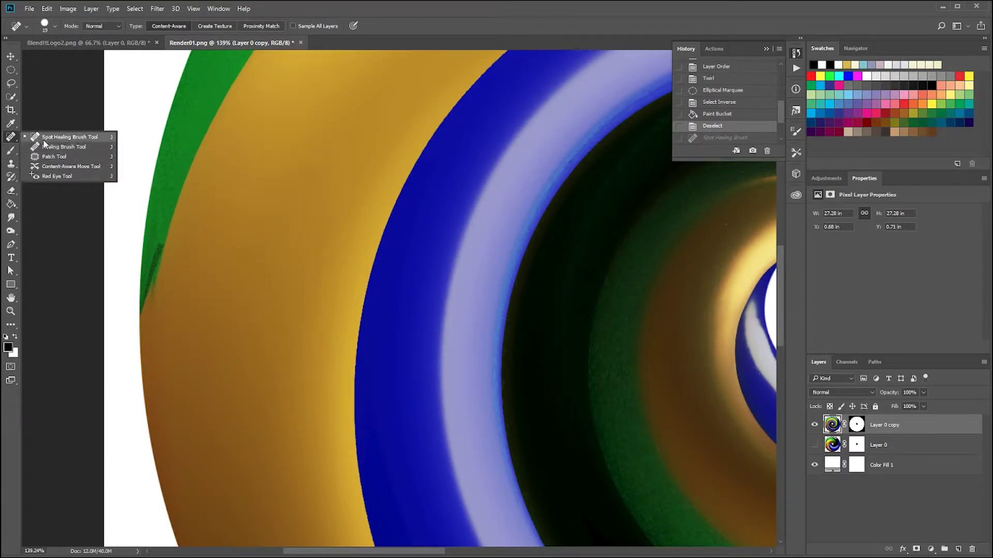
{"action": "left_click", "coordinate": [11, 139]}
Try covering the dark mark at the green band's tip using a 70 px Hard Round Clone Stamp brush, and undo the stroke.
{"action": "left_click", "coordinate": [11, 166]}
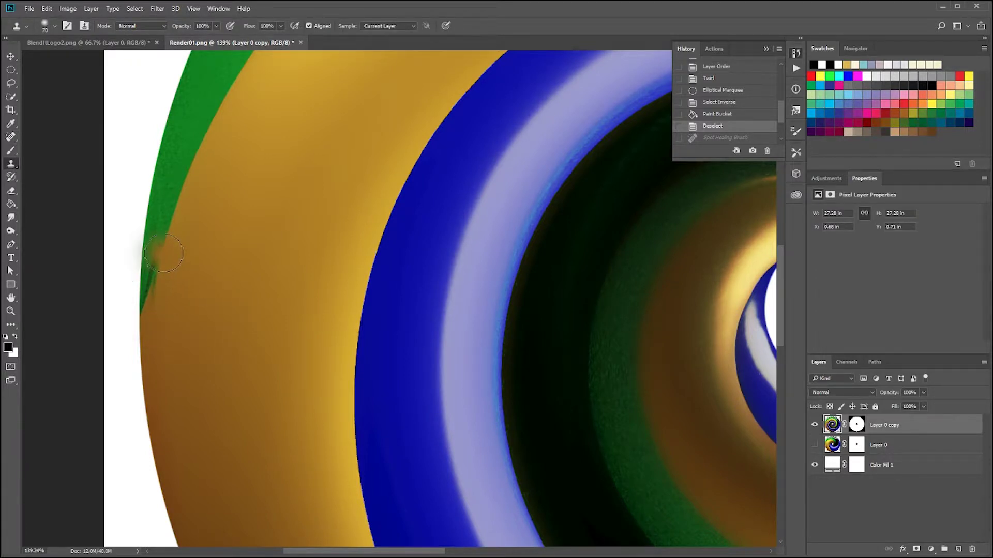
{"action": "left_click", "coordinate": [55, 27]}
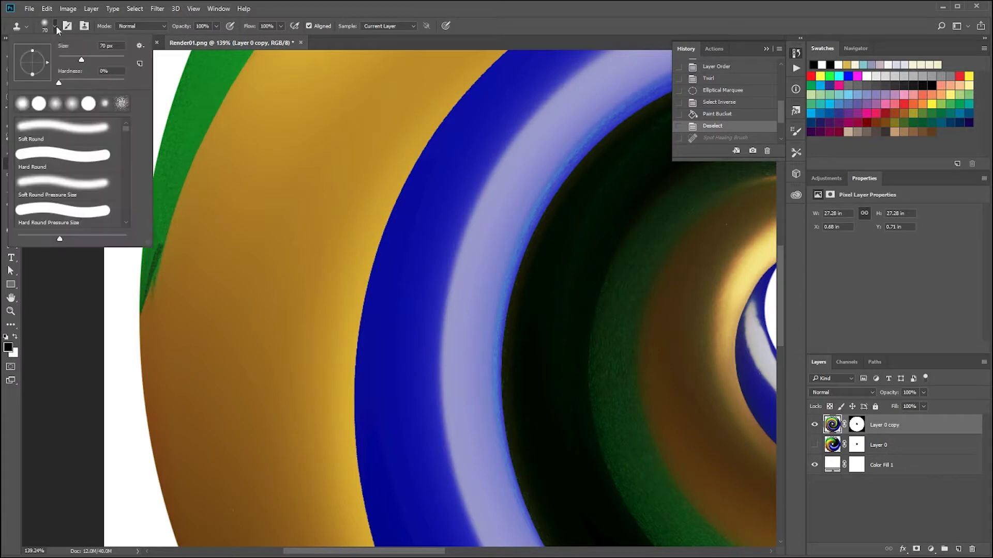
{"action": "left_click", "coordinate": [63, 154]}
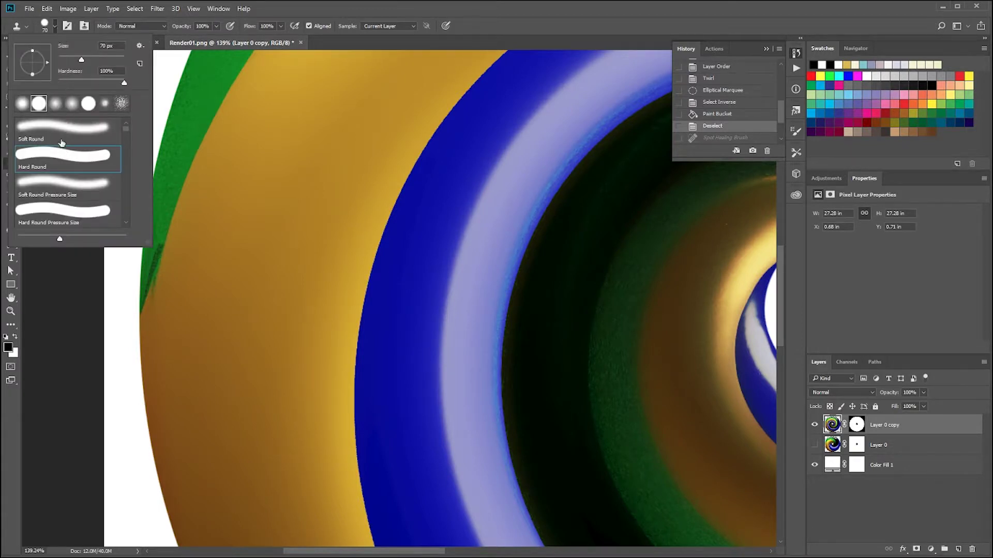
{"action": "left_click", "coordinate": [54, 27]}
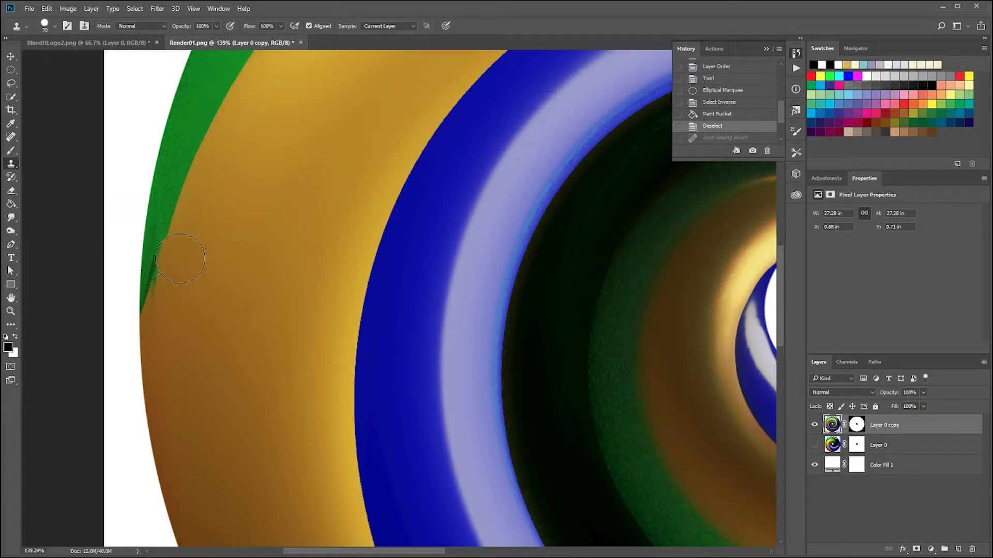
{"action": "left_click", "coordinate": [182, 225], "text": "alt"}
{"action": "mouse_move", "coordinate": [181, 225]}
{"action": "left_mouse_down"}
{"action": "mouse_move", "coordinate": [161, 248]}
{"action": "mouse_move", "coordinate": [171, 263]}
{"action": "mouse_move", "coordinate": [151, 289]}
{"action": "left_mouse_up"}
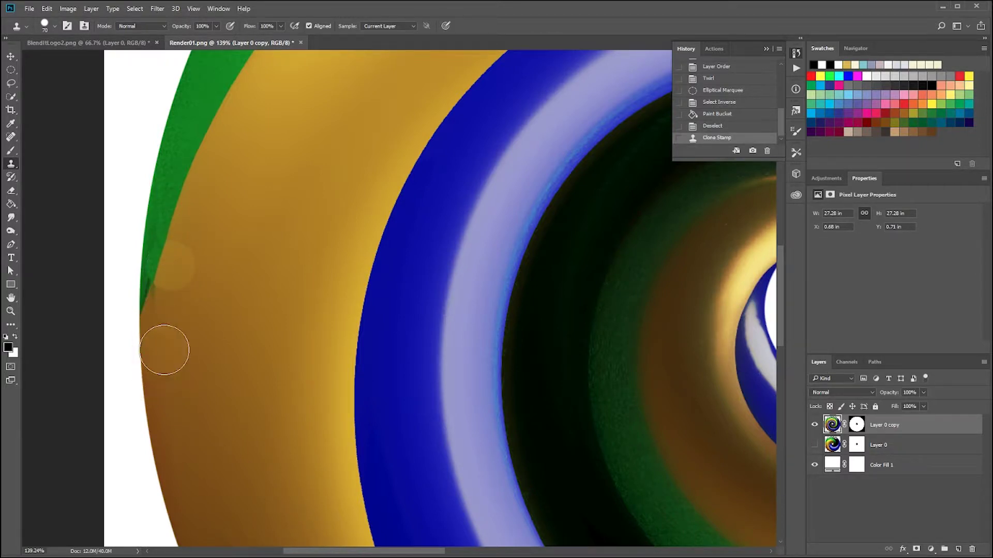
{"action": "key", "text": "ctrl+z"}
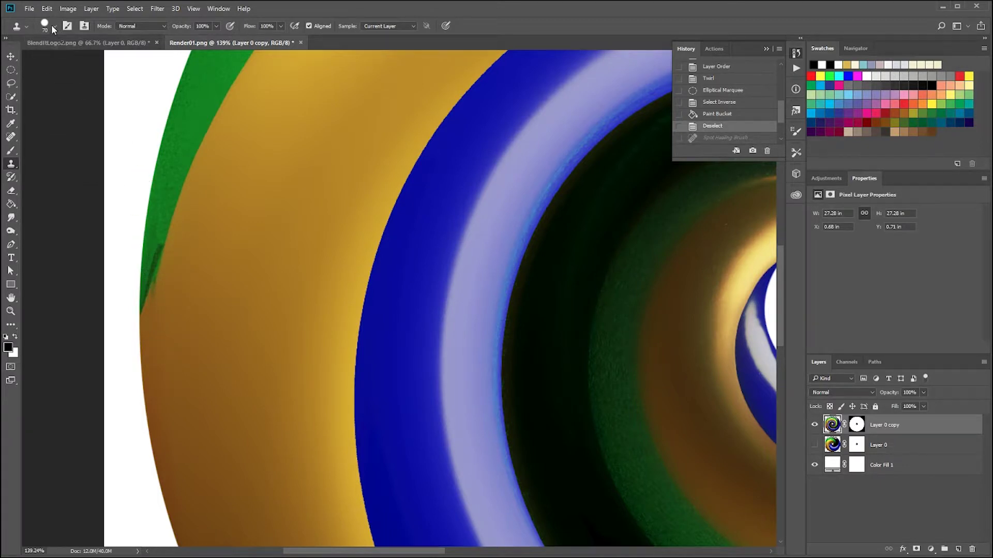
Try outlining the dark mark at the green band's tip as a narrow region with the Patch Tool.
{"action": "left_click", "coordinate": [10, 136]}
{"action": "left_click", "coordinate": [54, 157]}
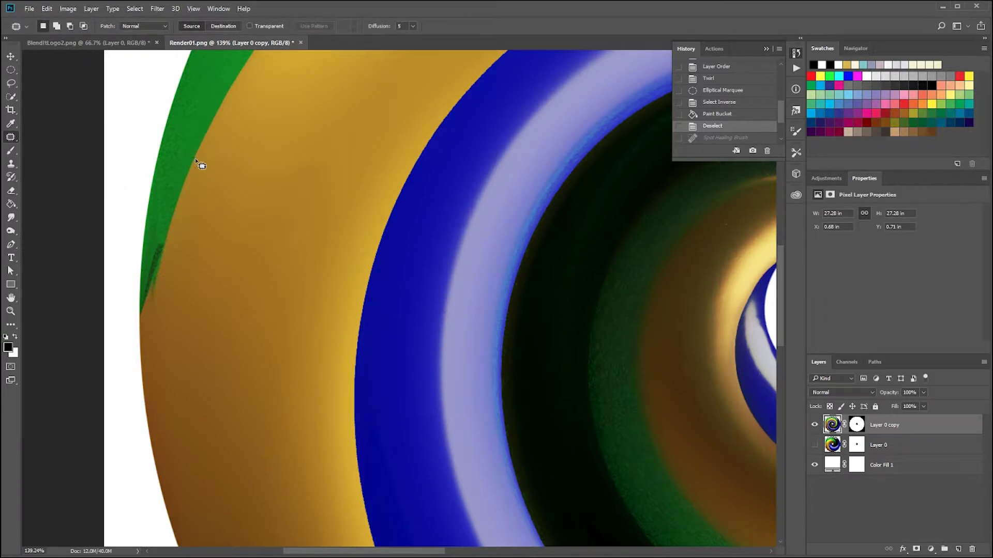
{"action": "mouse_move", "coordinate": [164, 247]}
{"action": "left_mouse_down"}
{"action": "mouse_move", "coordinate": [139, 325]}
{"action": "mouse_move", "coordinate": [165, 245]}
{"action": "left_mouse_up"}
{"action": "key", "text": "ctrl+d"}
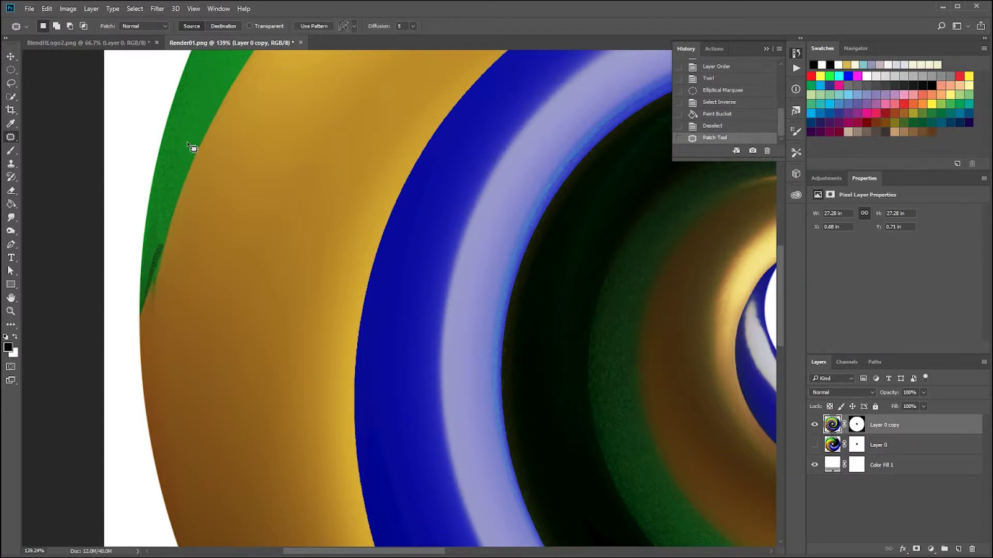
{"action": "mouse_move", "coordinate": [166, 241]}
{"action": "left_mouse_down"}
{"action": "mouse_move", "coordinate": [141, 310]}
{"action": "mouse_move", "coordinate": [160, 320]}
{"action": "left_mouse_up"}
{"action": "left_click_drag", "start_coordinate": [167, 256], "coordinate": [187, 262]}
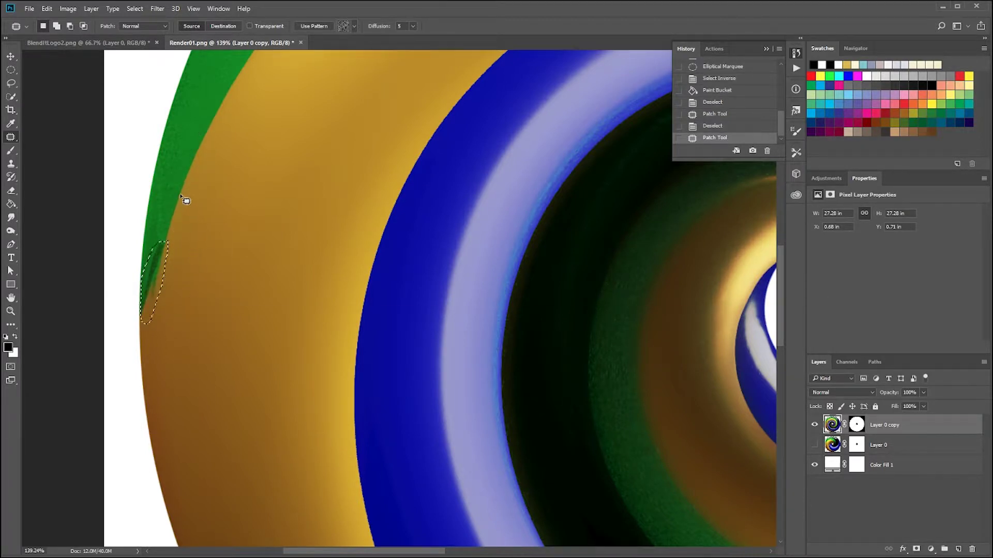
Try patching a larger region around the green tip from the gold beside it, and revert to the Deselect history state preceding the patch attempts.
{"action": "left_click_drag", "start_coordinate": [179, 194], "coordinate": [104, 408]}
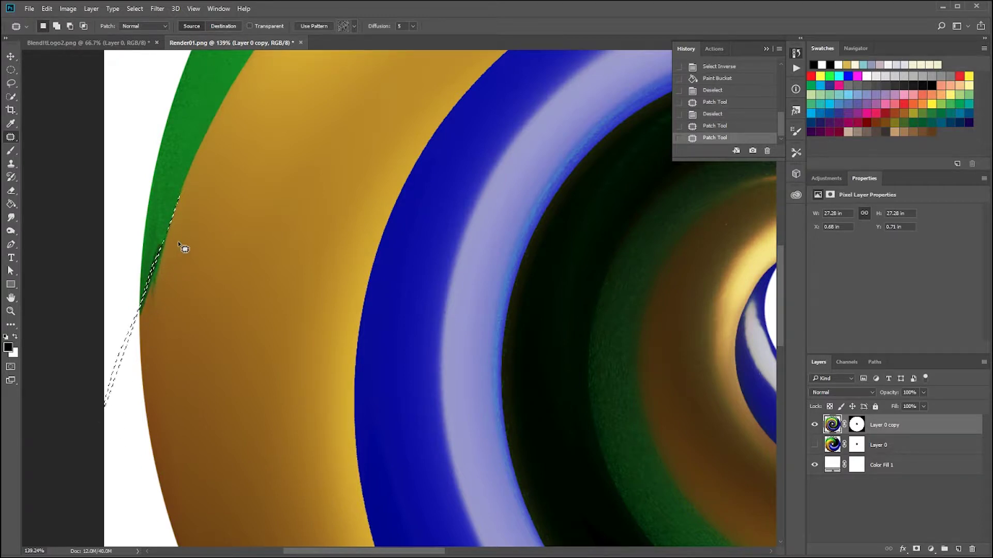
{"action": "mouse_move", "coordinate": [188, 172]}
{"action": "left_mouse_down"}
{"action": "mouse_move", "coordinate": [108, 354]}
{"action": "mouse_move", "coordinate": [139, 385]}
{"action": "mouse_move", "coordinate": [175, 333]}
{"action": "mouse_move", "coordinate": [200, 253]}
{"action": "mouse_move", "coordinate": [195, 177]}
{"action": "left_mouse_up"}
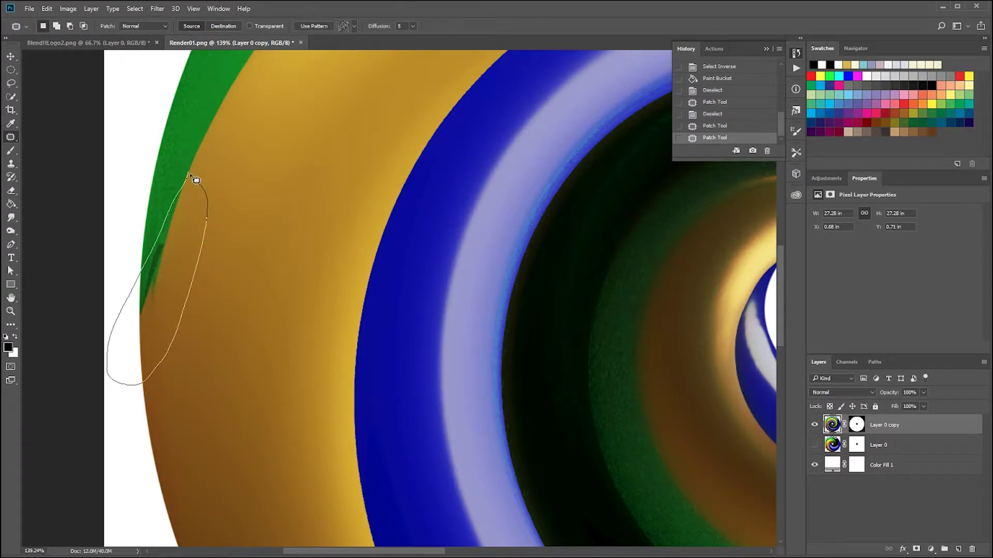
{"action": "mouse_move", "coordinate": [195, 273]}
{"action": "left_mouse_down"}
{"action": "mouse_move", "coordinate": [211, 277]}
{"action": "mouse_move", "coordinate": [175, 271]}
{"action": "mouse_move", "coordinate": [187, 268]}
{"action": "mouse_move", "coordinate": [192, 282]}
{"action": "left_mouse_up"}
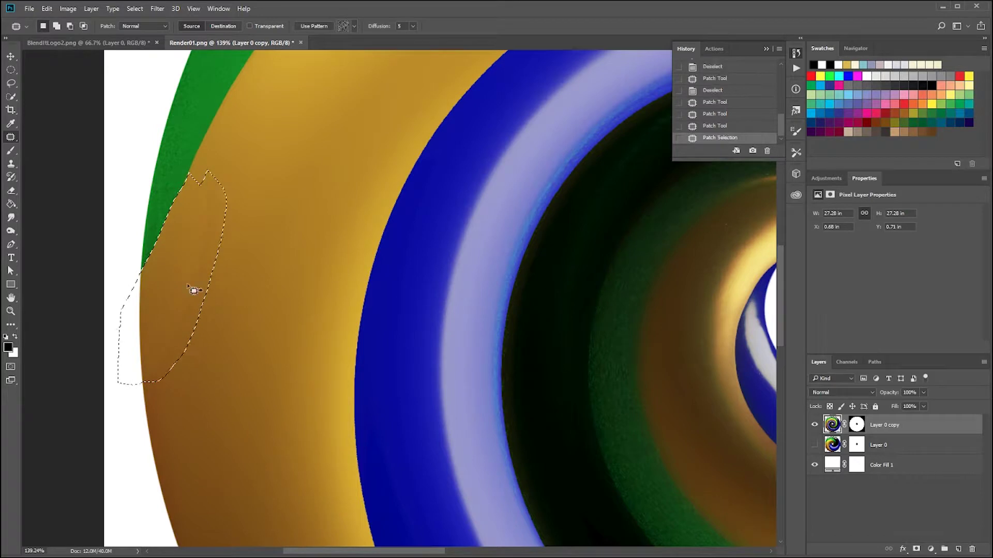
{"action": "left_click", "coordinate": [150, 455]}
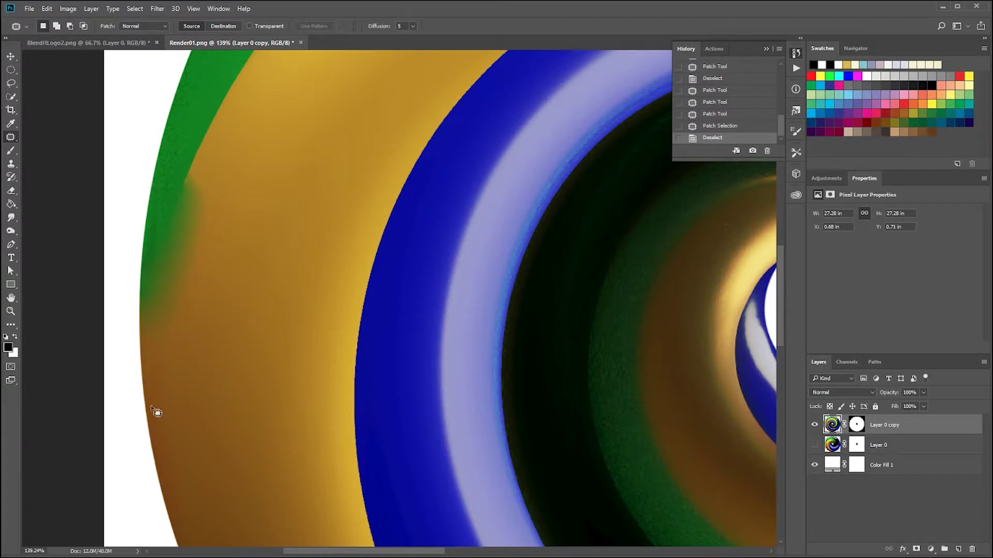
{"action": "key", "text": "ctrl+z"}
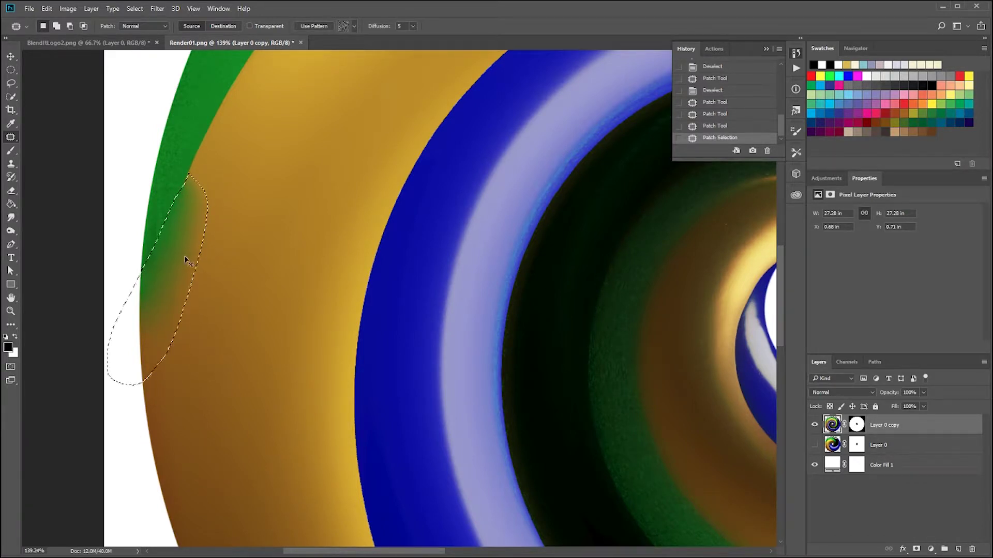
{"action": "key", "text": "ctrl+z"}
{"action": "key", "text": "ctrl+z"}
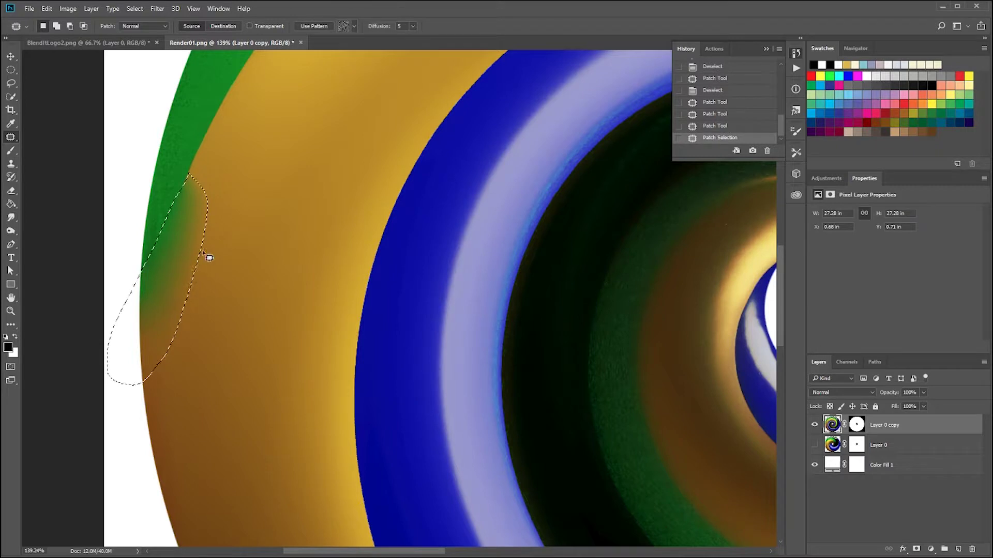
{"action": "left_click", "coordinate": [721, 91]}
{"action": "left_click", "coordinate": [723, 69]}
{"action": "scroll", "coordinate": [725, 83], "scroll_direction": "up", "scroll_amount": 2}
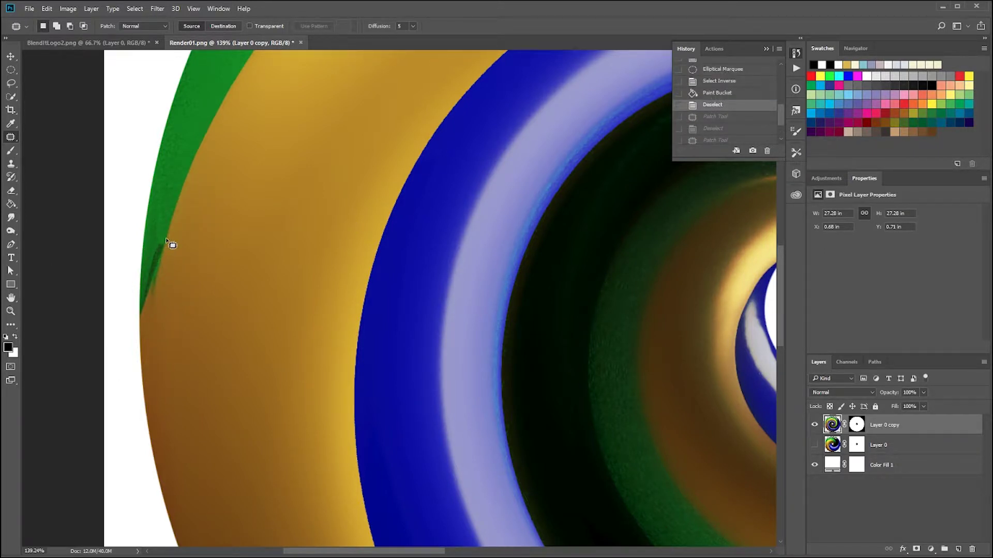
Patch a small region around the green band's dark tip from the gold just beside it with the Patch Tool, and deselect it.
{"action": "mouse_move", "coordinate": [167, 238]}
{"action": "left_mouse_down"}
{"action": "mouse_move", "coordinate": [137, 299]}
{"action": "mouse_move", "coordinate": [147, 328]}
{"action": "mouse_move", "coordinate": [167, 240]}
{"action": "left_mouse_up"}
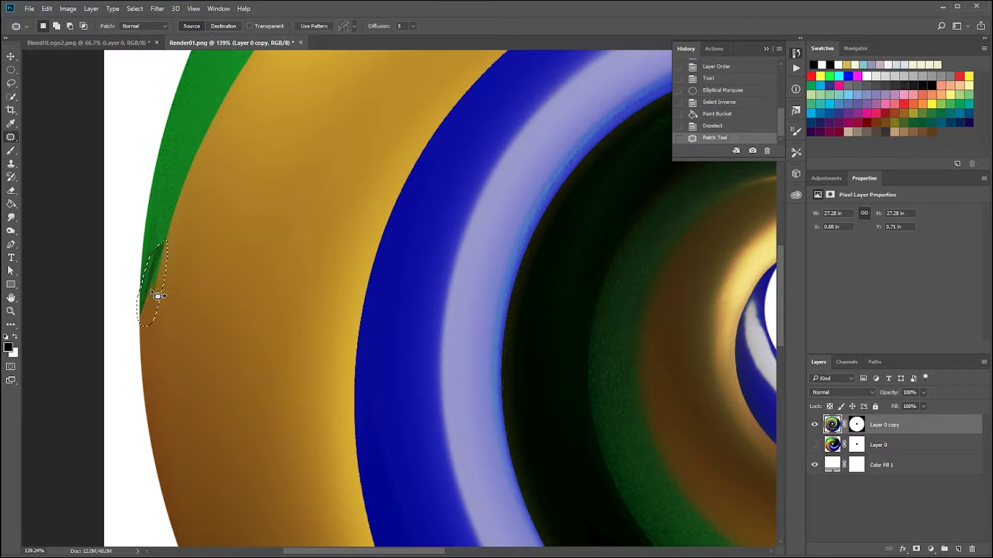
{"action": "left_click_drag", "start_coordinate": [157, 294], "coordinate": [166, 294]}
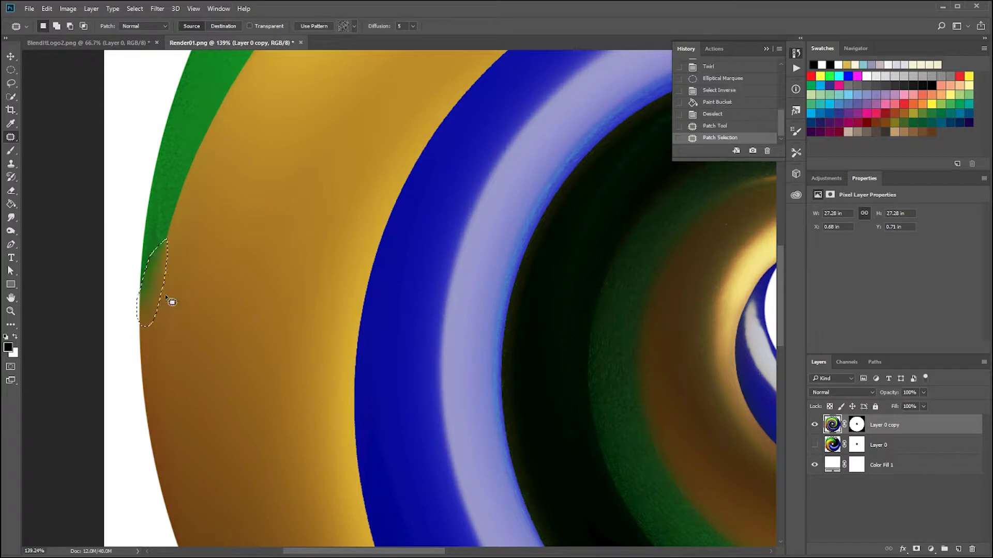
{"action": "key", "text": "v"}
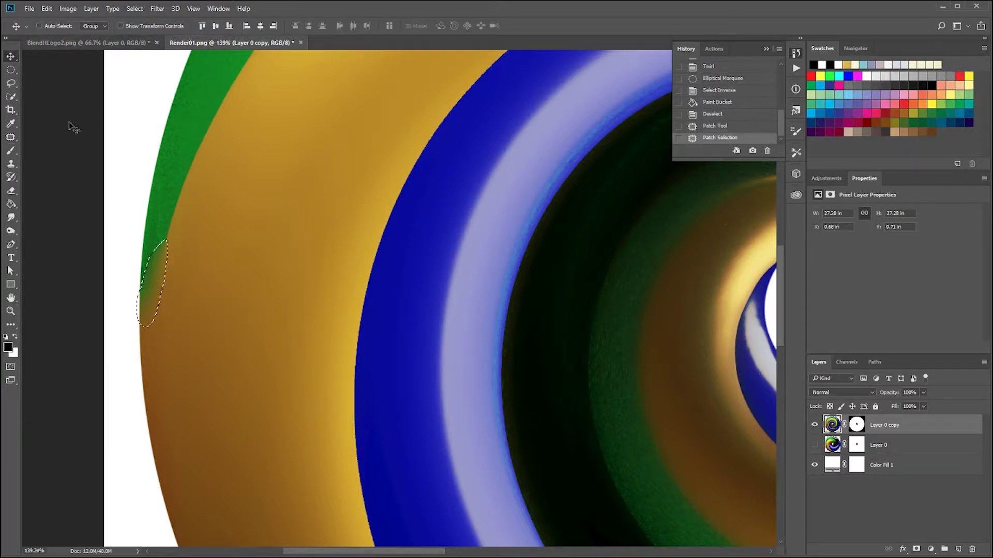
{"action": "key", "text": "ctrl+d"}
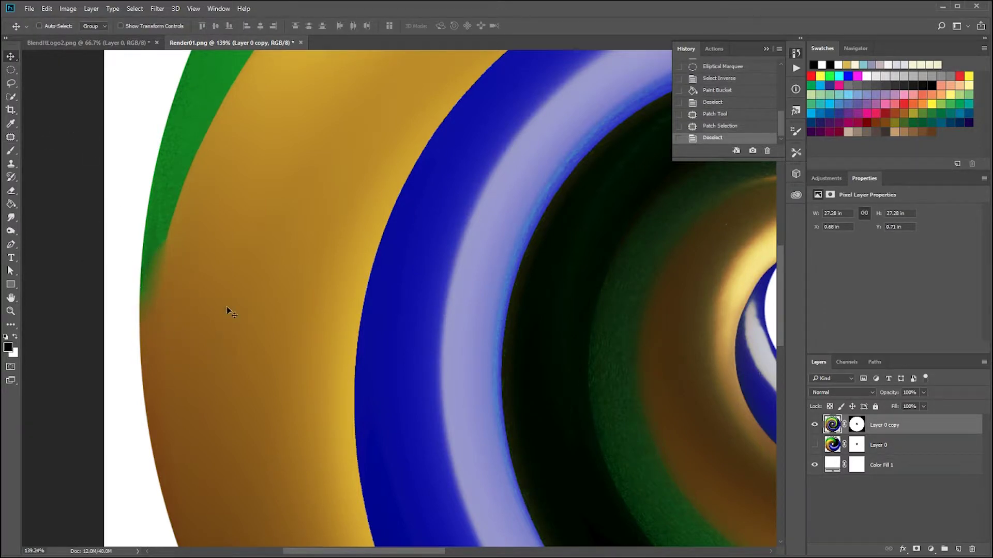
{"action": "key", "text": "ctrl+0"}
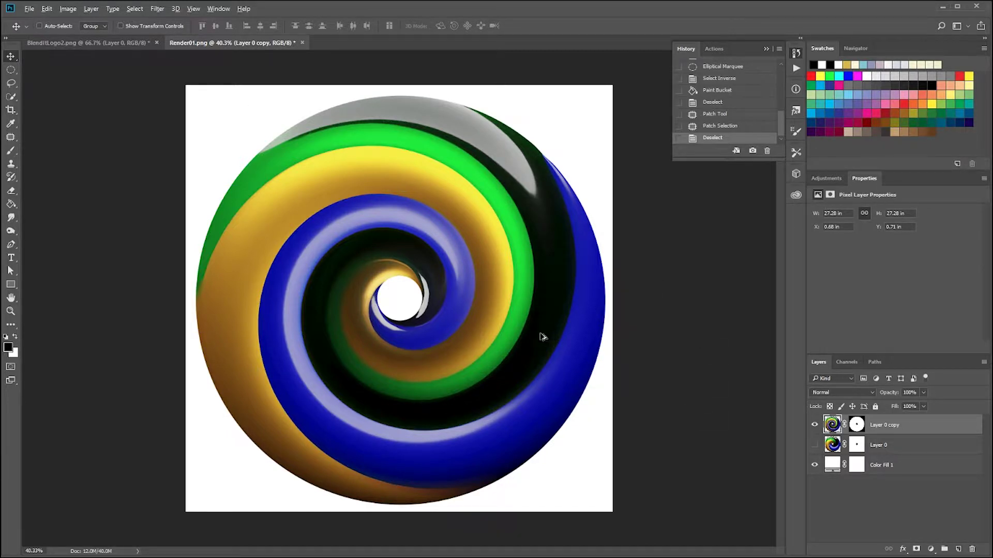
Hide the Color Fill 1 layer and inspect the spiral logo against transparency at small and large sizes.
{"action": "scroll", "coordinate": [538, 336], "scroll_direction": "down", "scroll_amount": 3}
{"action": "key", "text": "ctrl+0"}
{"action": "scroll", "coordinate": [555, 375], "scroll_direction": "up", "scroll_amount": 1}
{"action": "scroll", "coordinate": [555, 375], "scroll_direction": "down", "scroll_amount": 1}
{"action": "scroll", "coordinate": [556, 374], "scroll_direction": "up", "scroll_amount": 1}
{"action": "scroll", "coordinate": [440, 294], "scroll_direction": "down", "scroll_amount": 8}
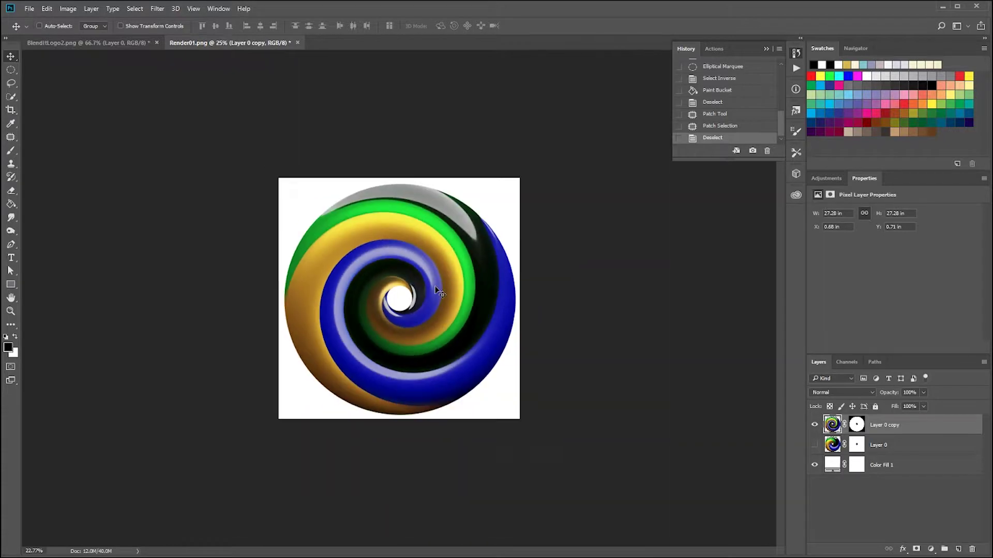
{"action": "left_click", "coordinate": [815, 465]}
{"action": "scroll", "coordinate": [530, 380], "scroll_direction": "down", "scroll_amount": 5}
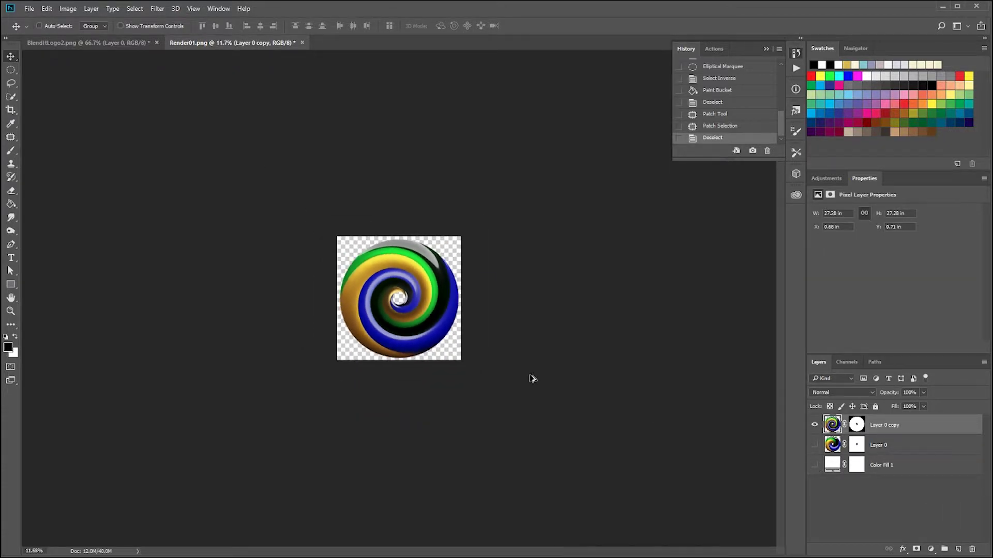
{"action": "scroll", "coordinate": [531, 380], "scroll_direction": "up", "scroll_amount": 2}
{"action": "scroll", "coordinate": [485, 343], "scroll_direction": "up", "scroll_amount": 1}
{"action": "scroll", "coordinate": [485, 343], "scroll_direction": "down", "scroll_amount": 1}
{"action": "scroll", "coordinate": [496, 361], "scroll_direction": "up", "scroll_amount": 2}
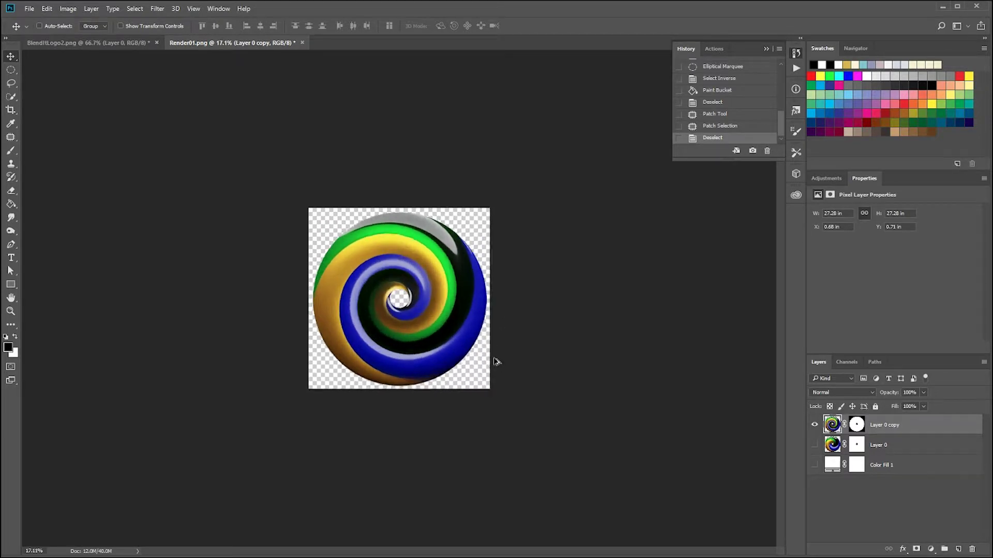
{"action": "scroll", "coordinate": [550, 378], "scroll_direction": "up", "scroll_amount": 2}
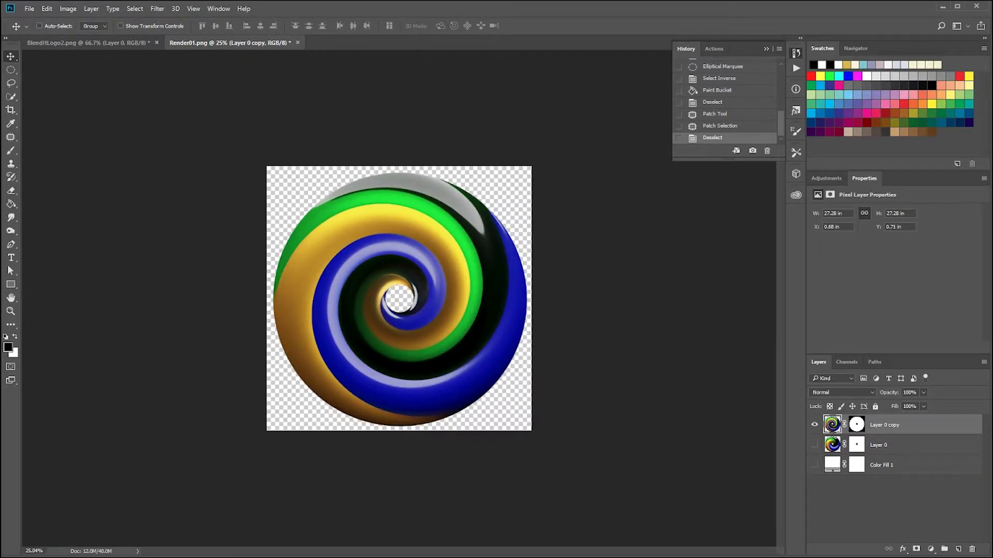
{"action": "scroll", "coordinate": [528, 402], "scroll_direction": "up", "scroll_amount": 1}
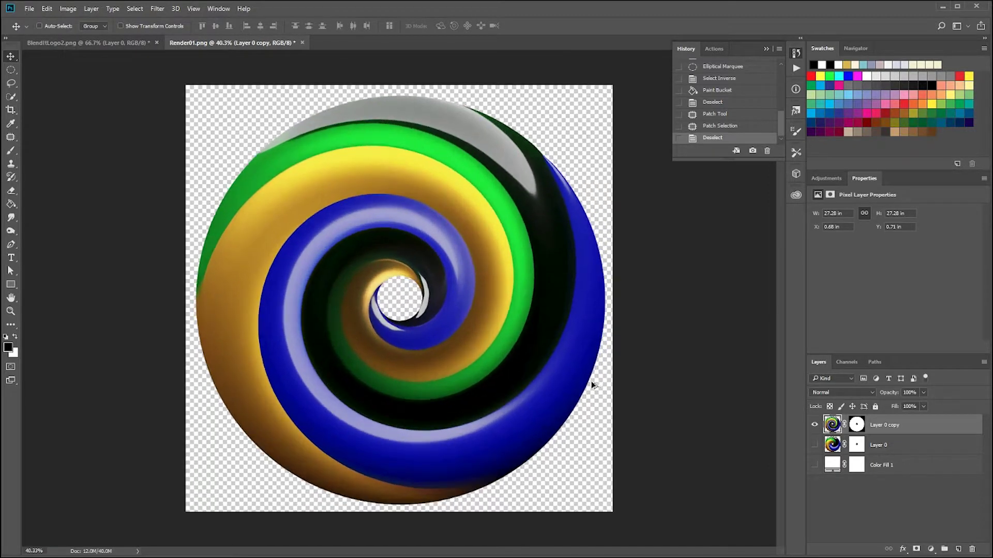
{"action": "scroll", "coordinate": [581, 393], "scroll_direction": "up", "scroll_amount": 1}
{"action": "scroll", "coordinate": [553, 340], "scroll_direction": "down", "scroll_amount": 1}
Revert BlendItLogo2.png to its Open history state to view the original logo, and return to Render01.png.
{"action": "left_click", "coordinate": [137, 44]}
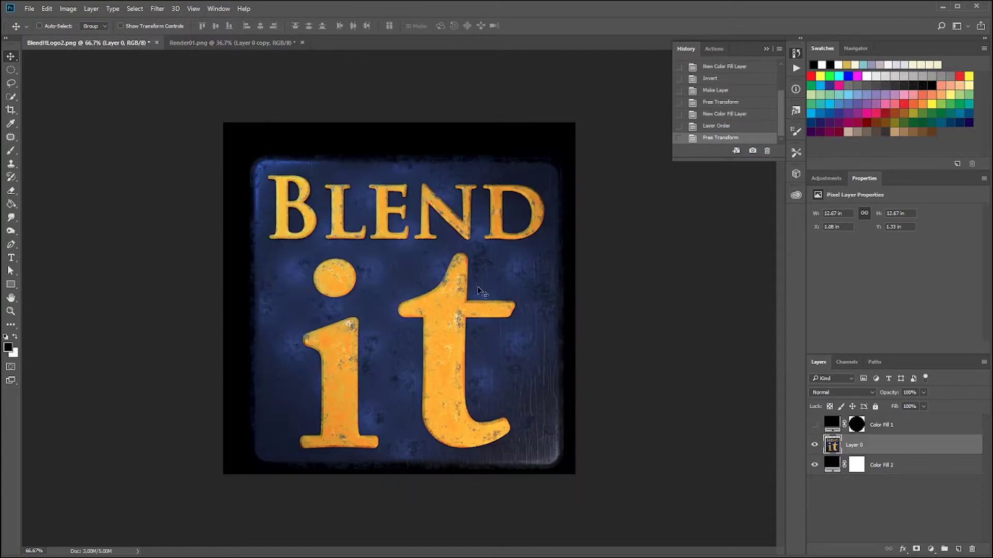
{"action": "scroll", "coordinate": [730, 104], "scroll_direction": "up", "scroll_amount": 3}
{"action": "left_click", "coordinate": [732, 86]}
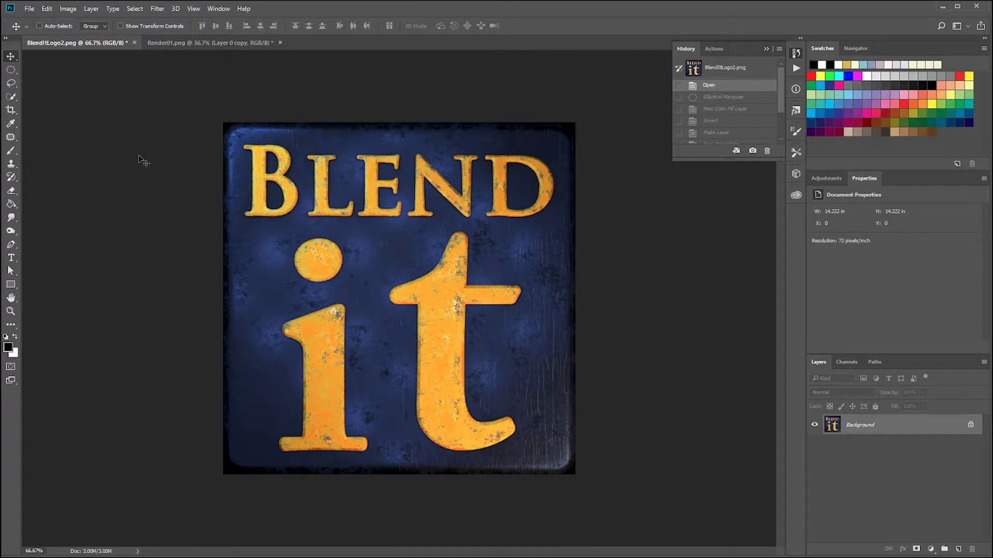
{"action": "left_click", "coordinate": [187, 44]}
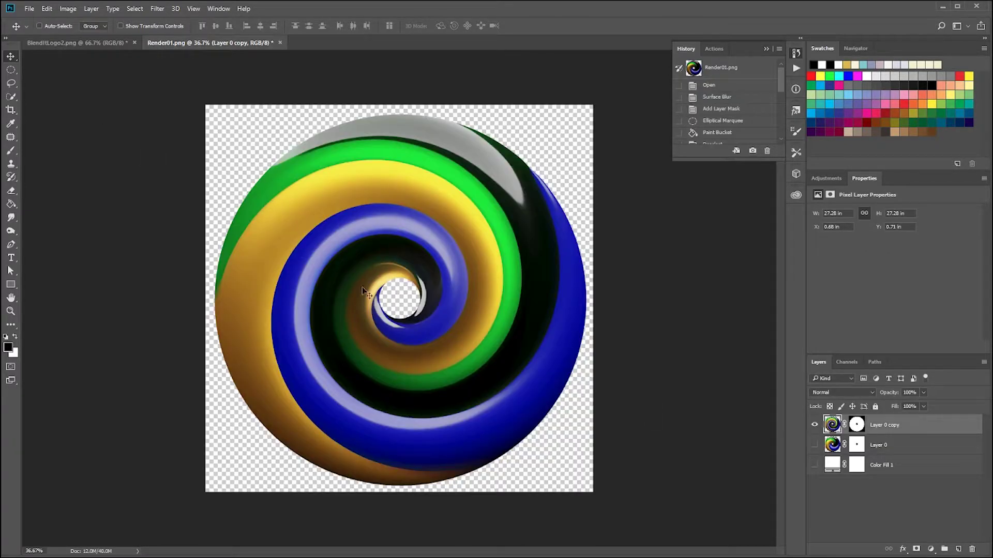
{"action": "scroll", "coordinate": [543, 313], "scroll_direction": "down", "scroll_amount": 3}
{"action": "scroll", "coordinate": [543, 314], "scroll_direction": "up", "scroll_amount": 3}
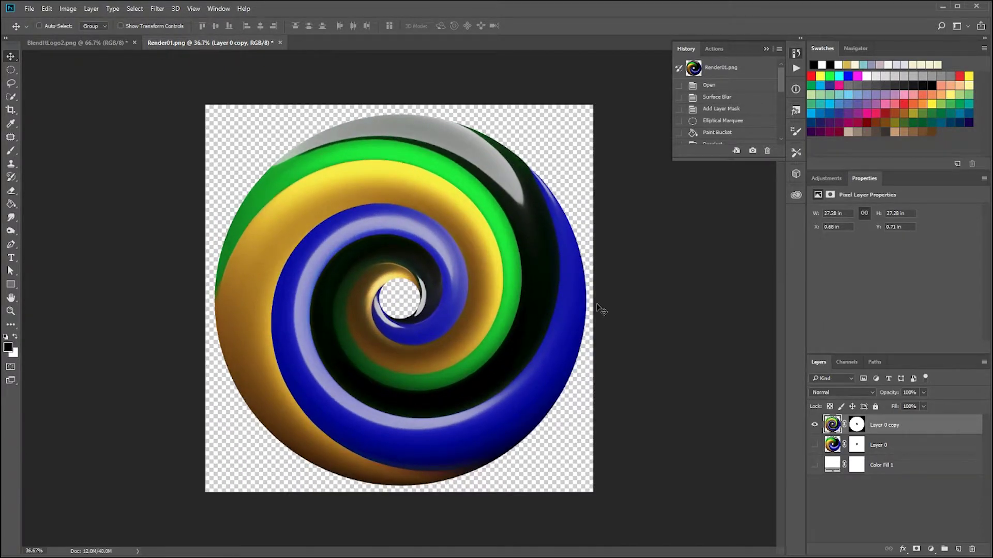
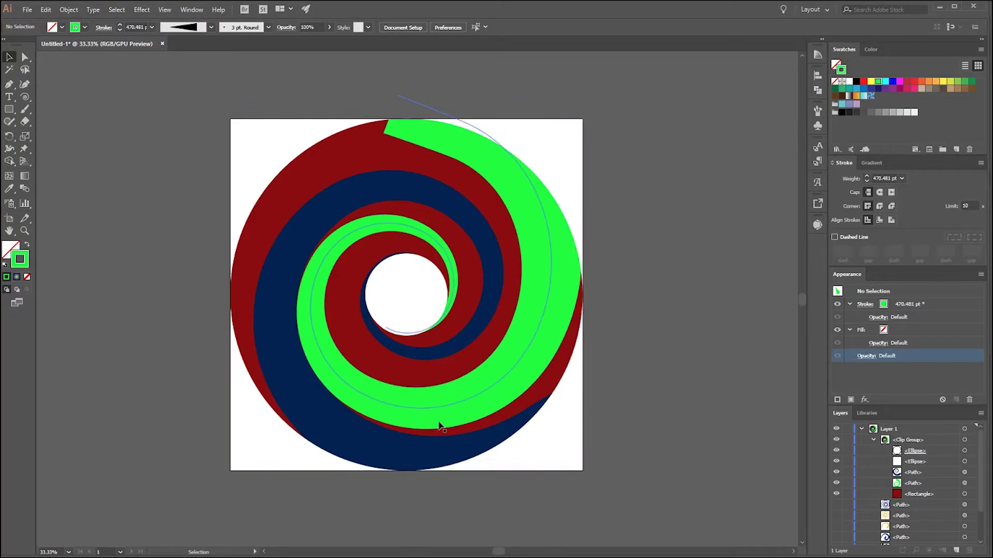
{"action": "left_click", "coordinate": [873, 440]}
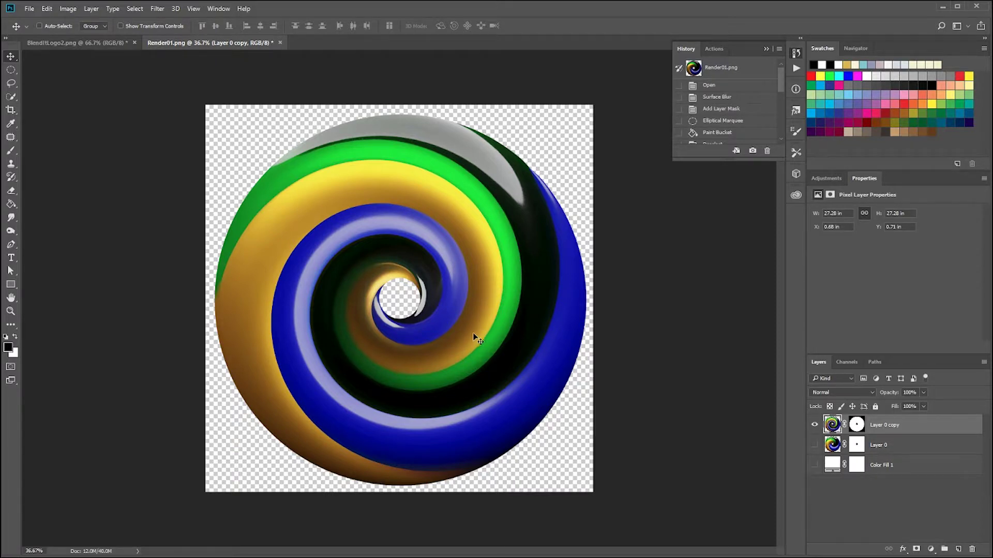
{"action": "scroll", "coordinate": [472, 339], "scroll_direction": "up", "scroll_amount": 2}
{"action": "scroll", "coordinate": [470, 350], "scroll_direction": "down", "scroll_amount": 1}
{"action": "key", "text": "alt+F9"}
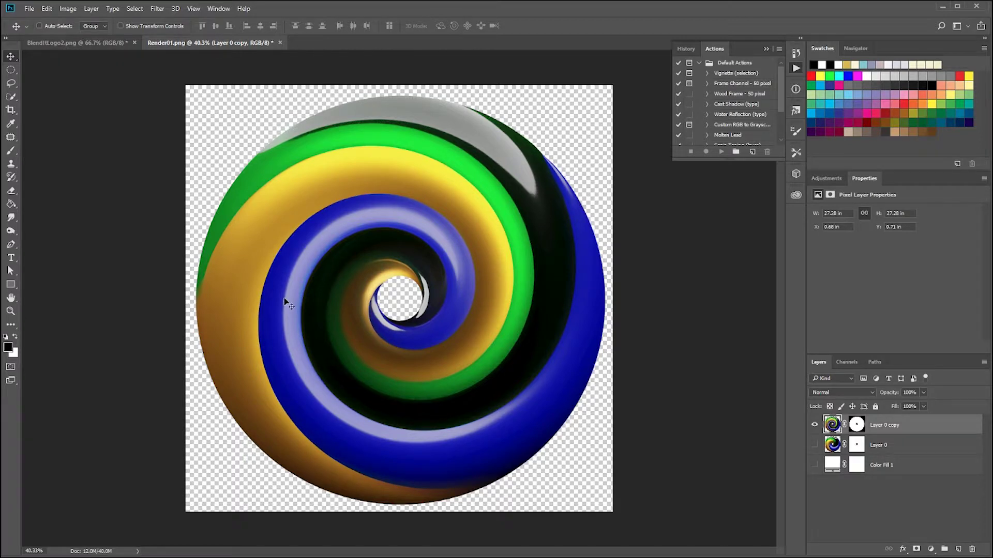
{"action": "scroll", "coordinate": [486, 345], "scroll_direction": "down", "scroll_amount": 2}
{"action": "scroll", "coordinate": [487, 326], "scroll_direction": "up", "scroll_amount": 3}
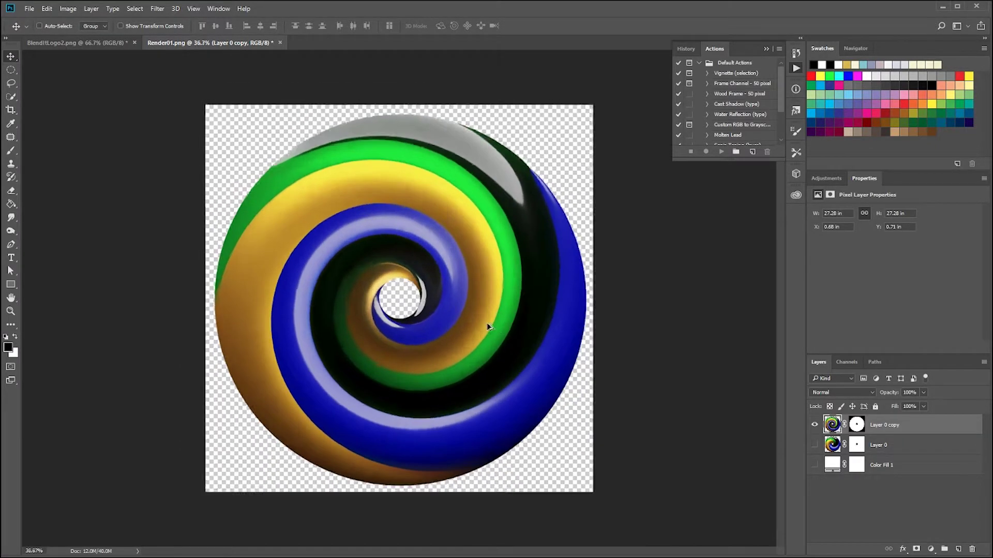
Try a Hue/Saturation adjustment layer over the spiral with saturation +45 and lightness +49, and delete it.
{"action": "left_click", "coordinate": [826, 179]}
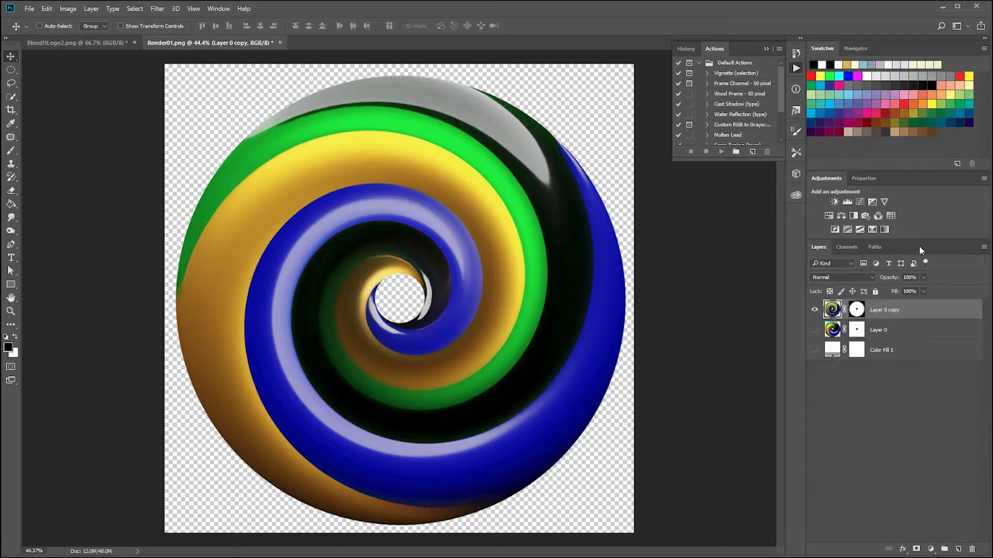
{"action": "left_click", "coordinate": [829, 216]}
{"action": "left_click_drag", "start_coordinate": [894, 270], "coordinate": [776, 263]}
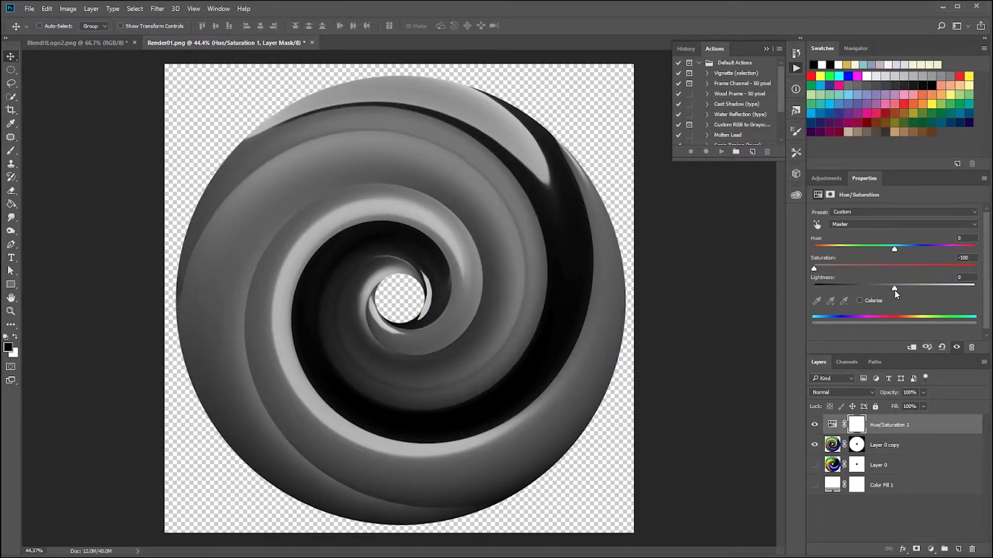
{"action": "left_click_drag", "start_coordinate": [895, 289], "coordinate": [934, 291]}
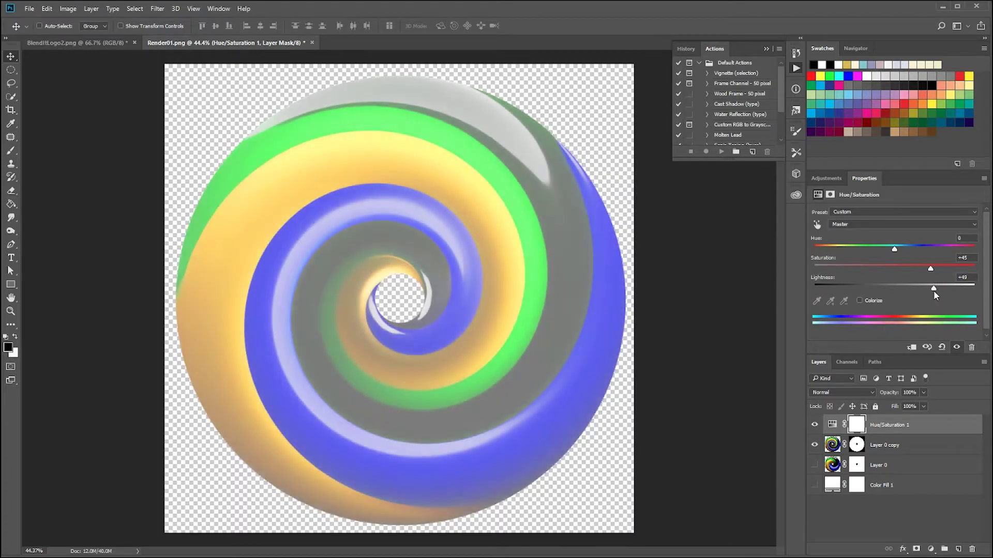
{"action": "left_click", "coordinate": [909, 429]}
{"action": "key", "text": "Delete"}
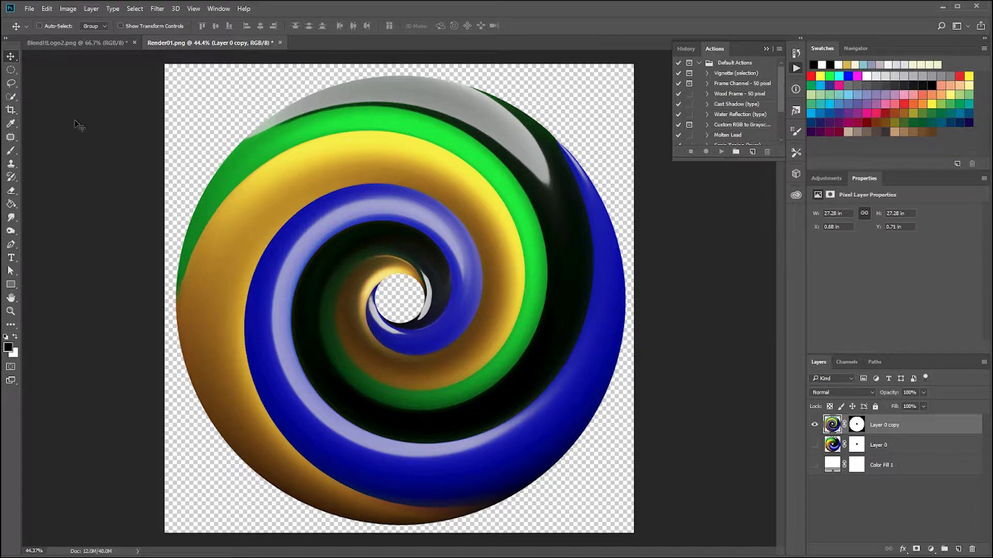
Add a Levels adjustment layer above Layer 0 copy with midtone input 1.38 and white input 255.
{"action": "key", "text": "alt+F9"}
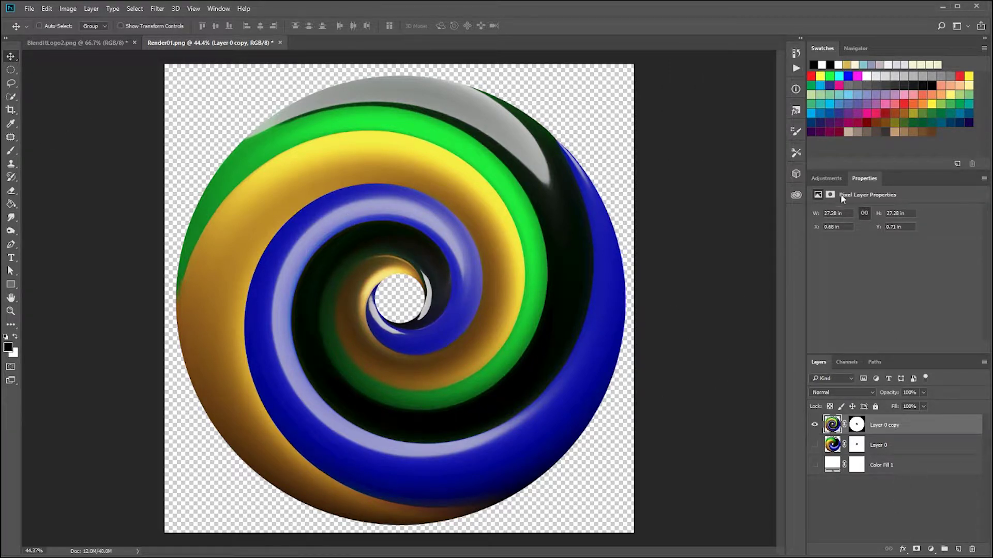
{"action": "left_click", "coordinate": [831, 179]}
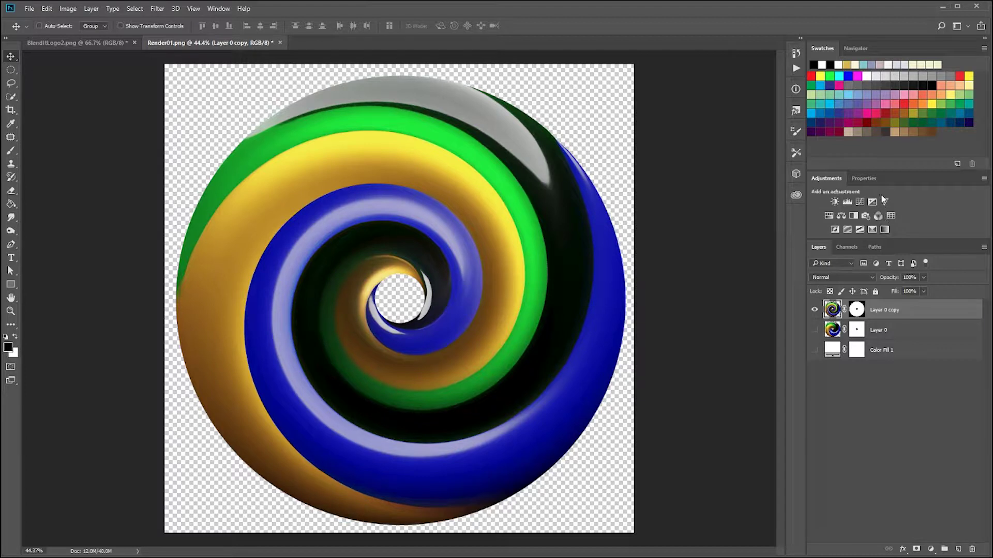
{"action": "left_click", "coordinate": [849, 204]}
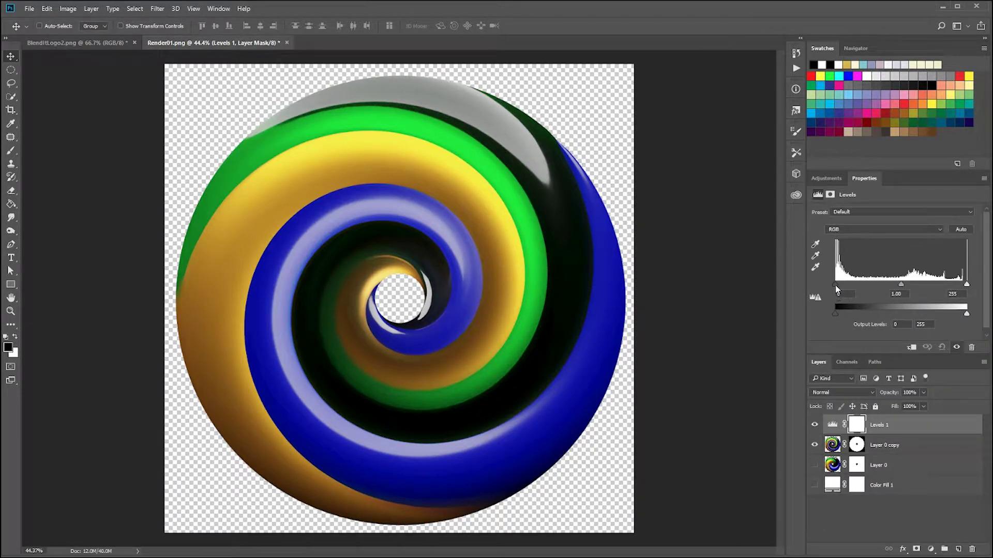
{"action": "mouse_move", "coordinate": [836, 285]}
{"action": "left_mouse_down"}
{"action": "mouse_move", "coordinate": [854, 286]}
{"action": "mouse_move", "coordinate": [818, 286]}
{"action": "left_mouse_up"}
{"action": "left_click_drag", "start_coordinate": [966, 285], "coordinate": [878, 285]}
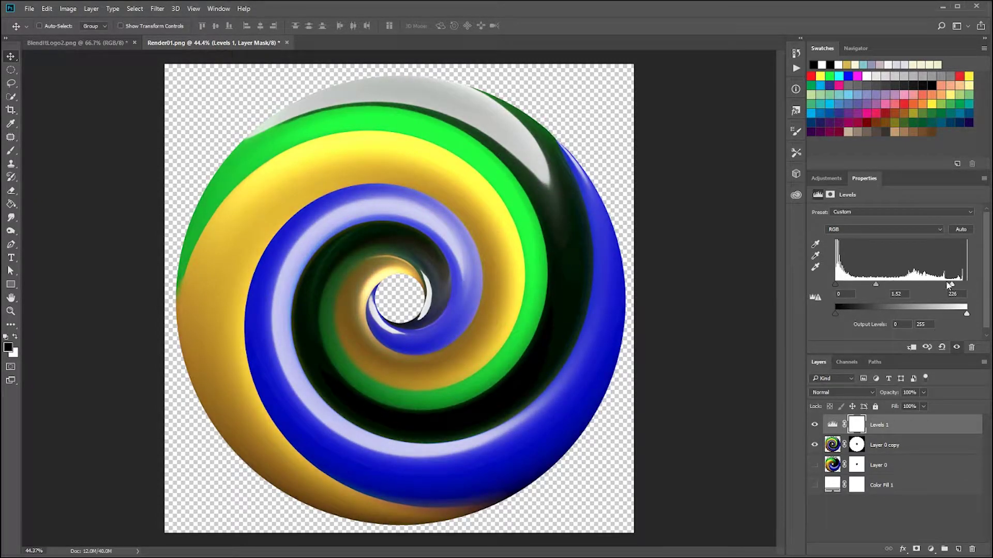
{"action": "left_click_drag", "start_coordinate": [951, 284], "coordinate": [961, 287]}
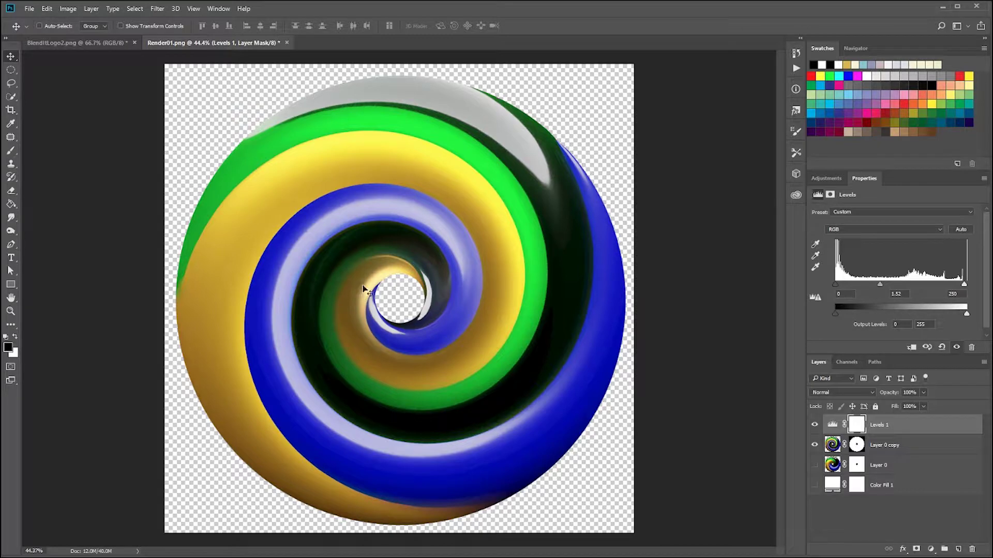
{"action": "scroll", "coordinate": [364, 289], "scroll_direction": "down", "scroll_amount": 2}
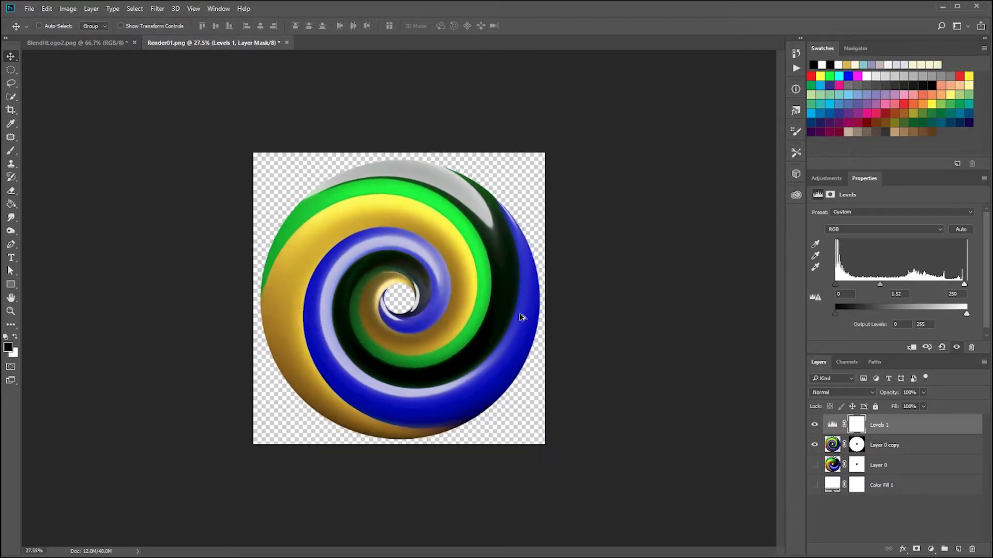
{"action": "scroll", "coordinate": [521, 317], "scroll_direction": "up", "scroll_amount": 2}
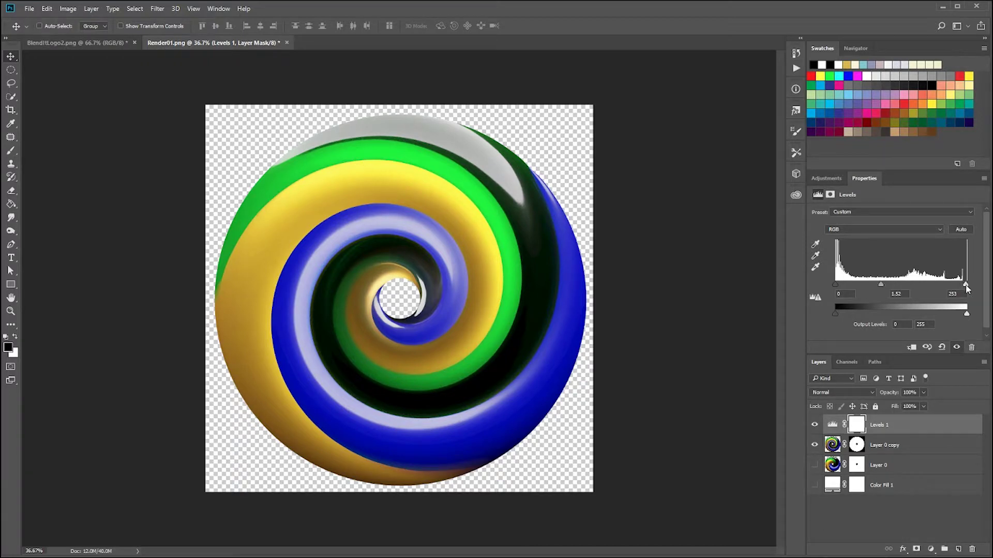
{"action": "left_click_drag", "start_coordinate": [882, 288], "coordinate": [890, 288]}
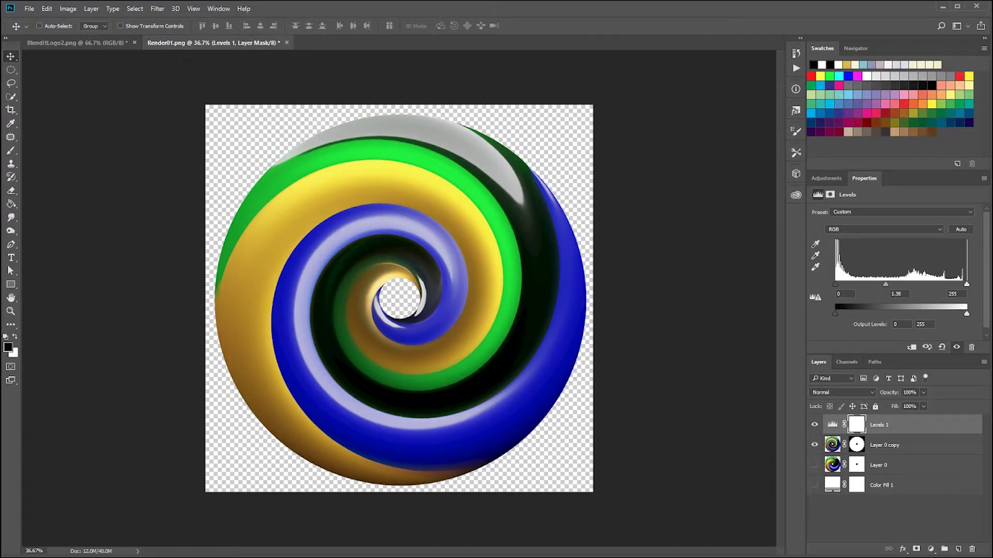
Select a triangular wedge from the spiral's centre hole out past its right edge with the Polygonal Lasso Tool.
{"action": "left_click", "coordinate": [11, 69]}
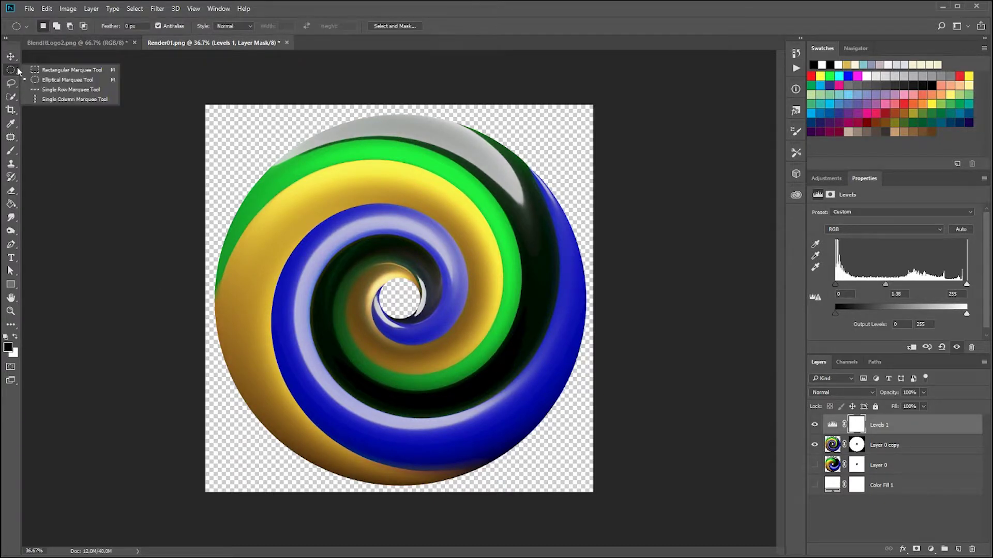
{"action": "left_click", "coordinate": [62, 80]}
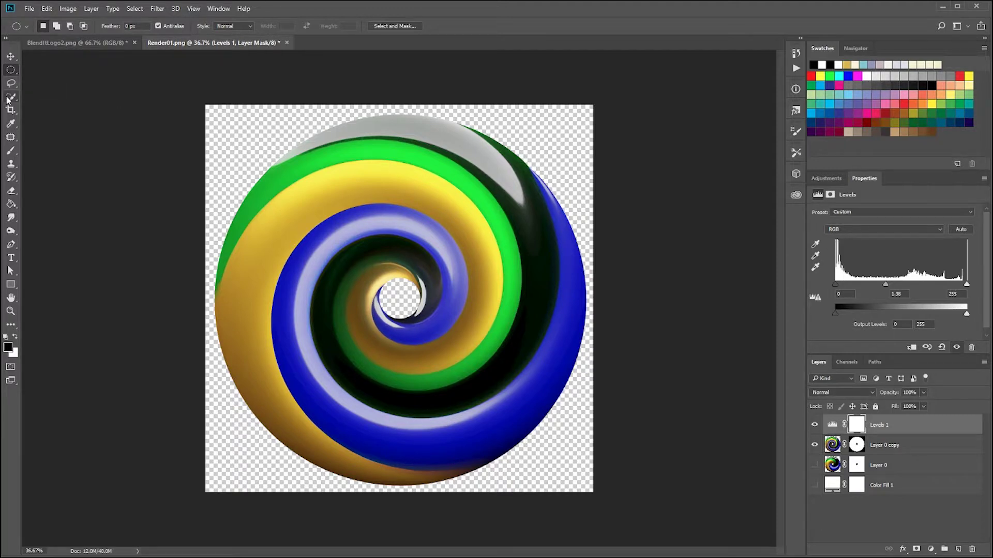
{"action": "left_click", "coordinate": [10, 84]}
{"action": "left_click", "coordinate": [65, 93]}
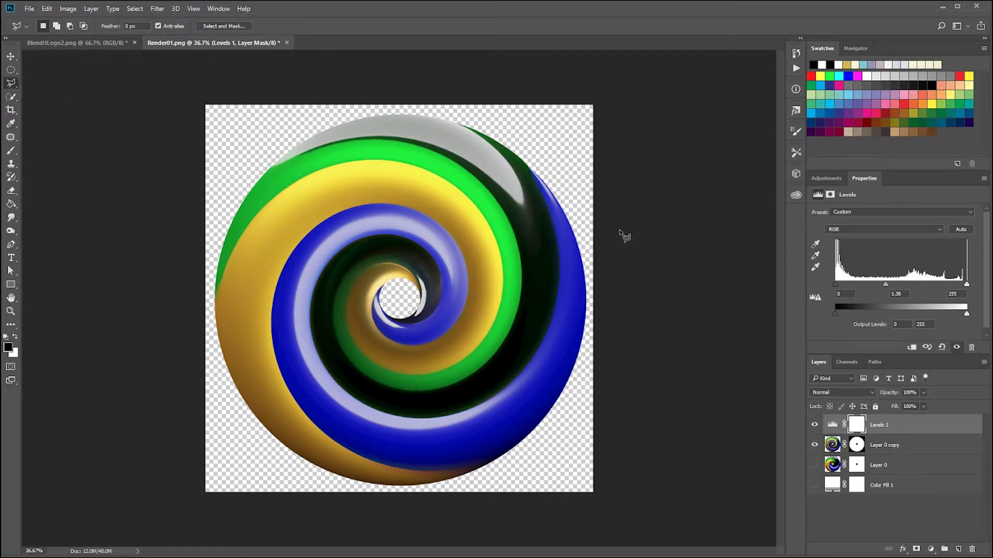
{"action": "left_click", "coordinate": [598, 201]}
{"action": "left_click", "coordinate": [401, 297]}
{"action": "left_click", "coordinate": [635, 408]}
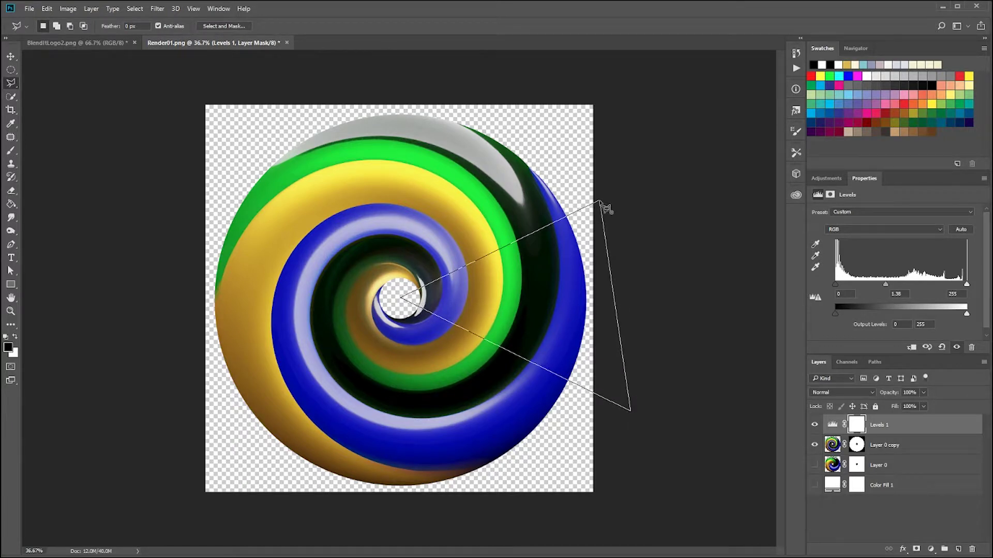
{"action": "left_click", "coordinate": [599, 202]}
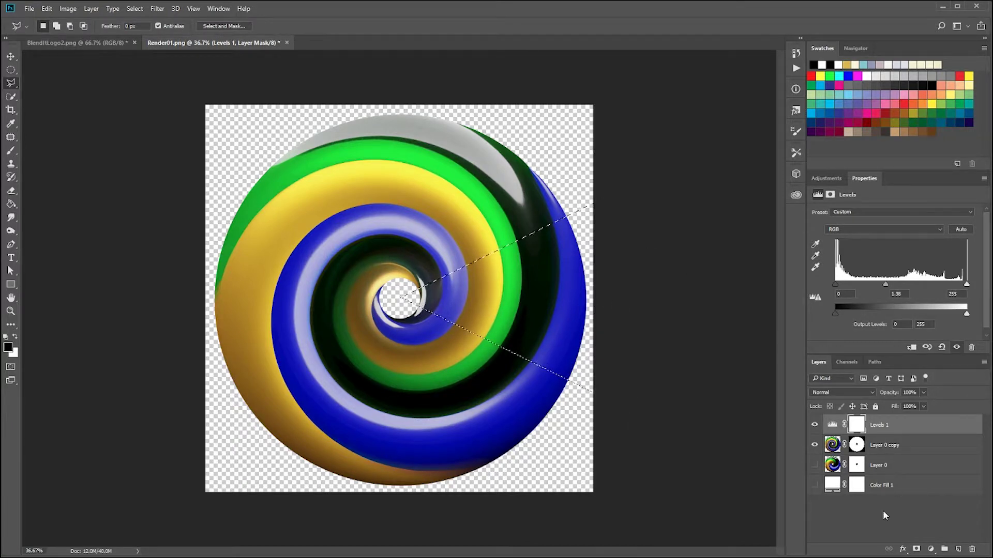
Fill the selected wedge with black on Layer 0 copy's mask using the Paint Bucket, and deselect it.
{"action": "left_click", "coordinate": [856, 446]}
{"action": "key", "text": "g"}
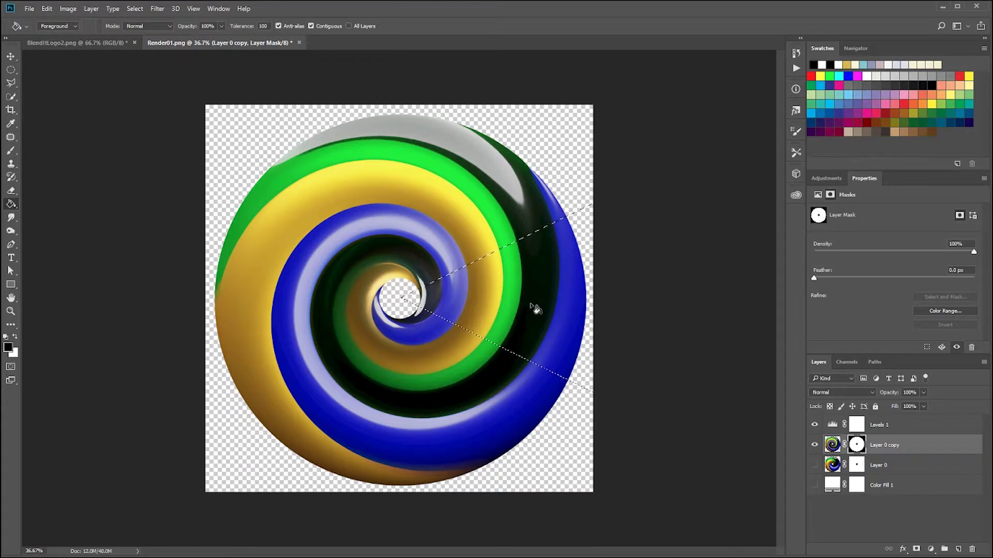
{"action": "left_click", "coordinate": [533, 313]}
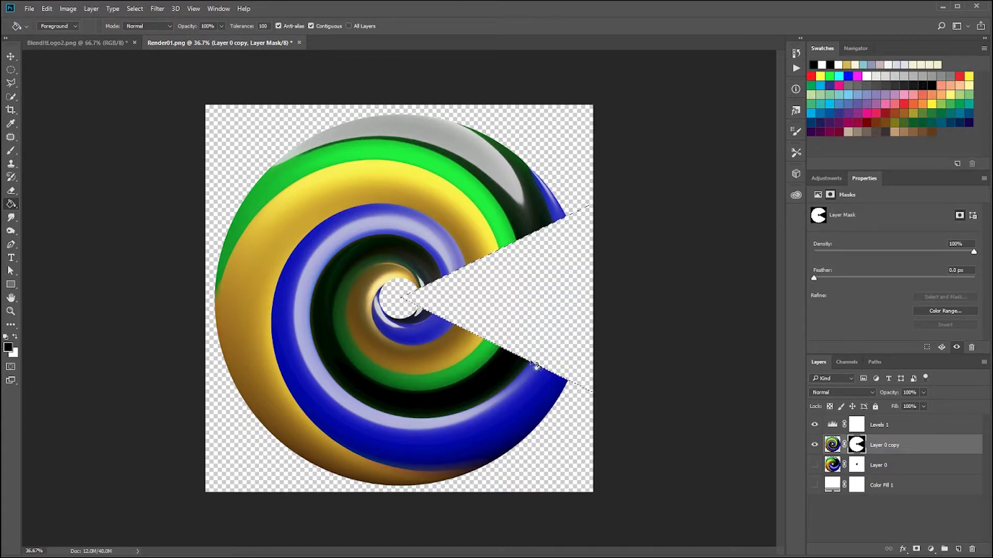
{"action": "key", "text": "v"}
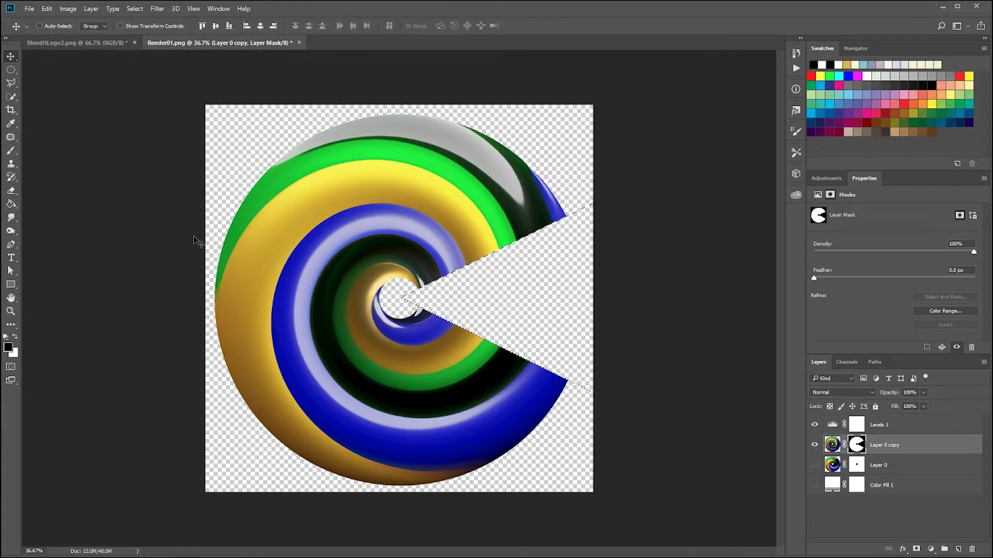
{"action": "key", "text": "ctrl+d"}
{"action": "scroll", "coordinate": [592, 352], "scroll_direction": "down", "scroll_amount": 3}
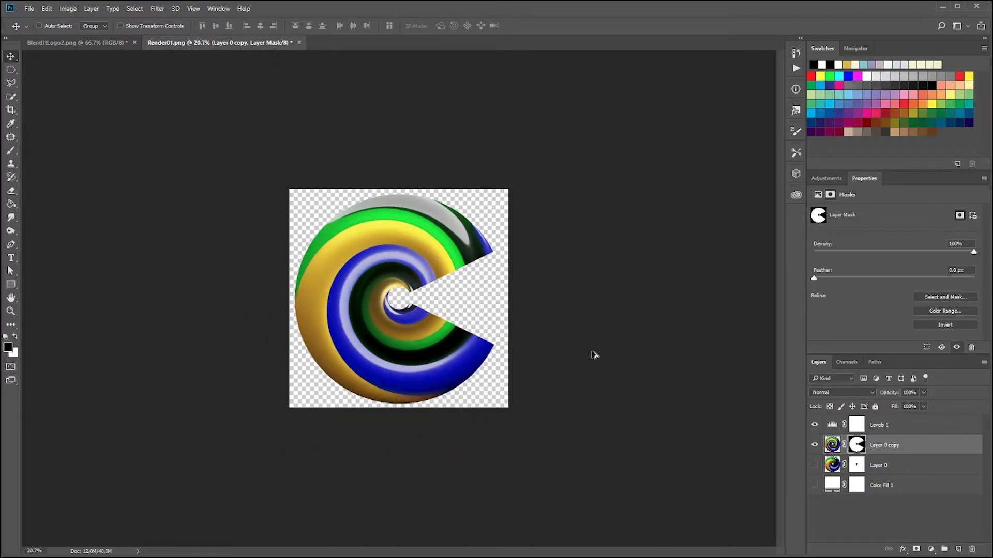
{"action": "scroll", "coordinate": [522, 392], "scroll_direction": "up", "scroll_amount": 9}
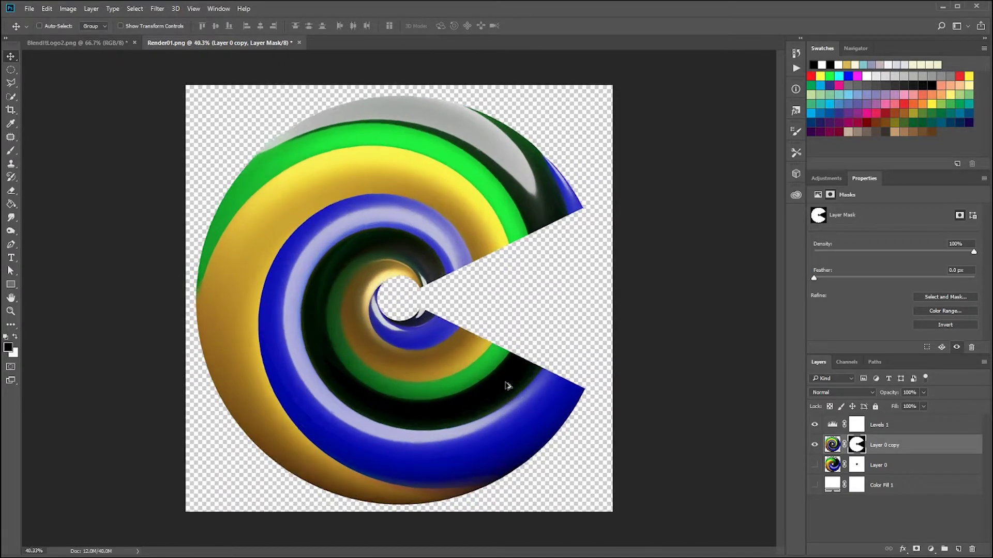
{"action": "scroll", "coordinate": [507, 385], "scroll_direction": "down", "scroll_amount": 4}
Revert to the Polygonal Lasso history state to remove the wedge cutout from the mask, and clear the selection.
{"action": "key", "text": "ctrl+shift+d"}
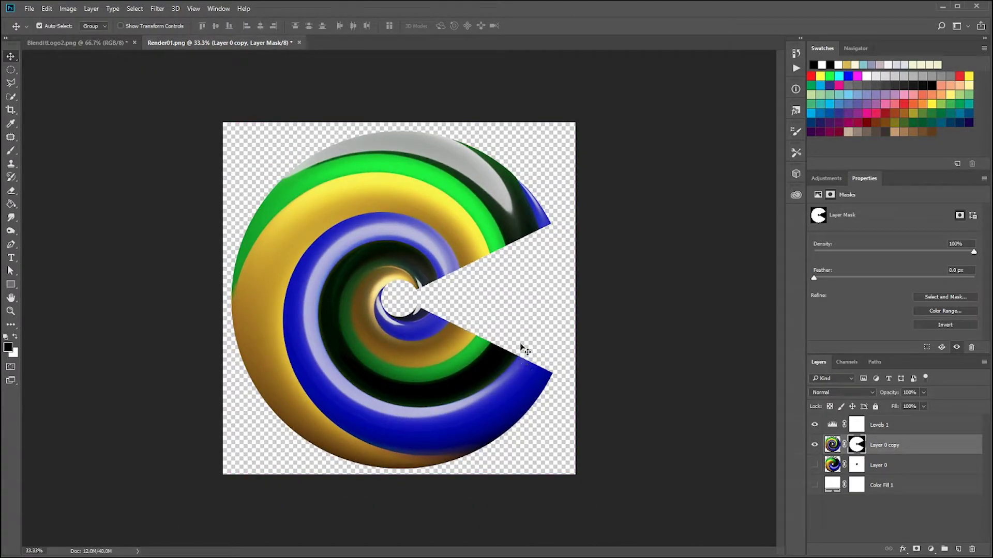
{"action": "left_click", "coordinate": [796, 53]}
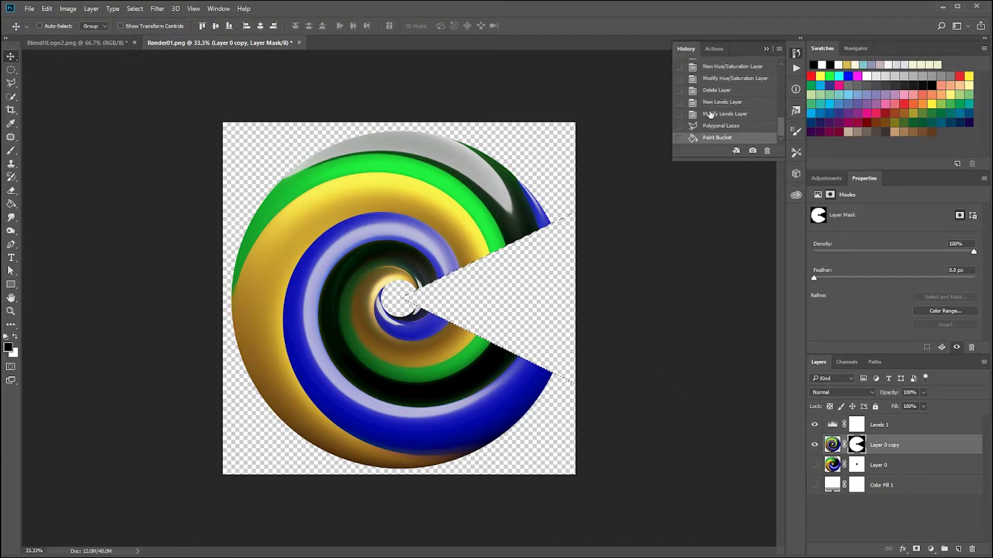
{"action": "left_click", "coordinate": [711, 124]}
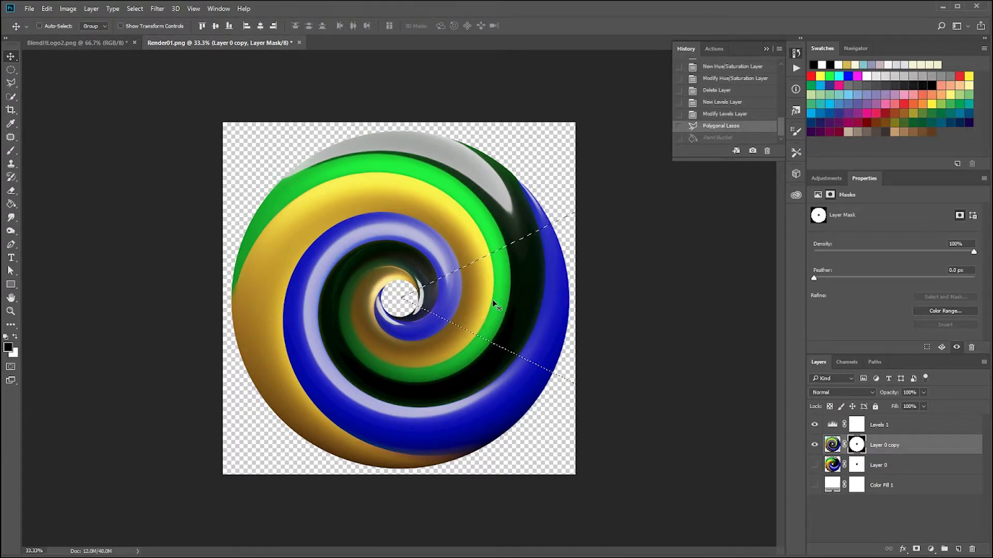
{"action": "key", "text": "ctrl+d"}
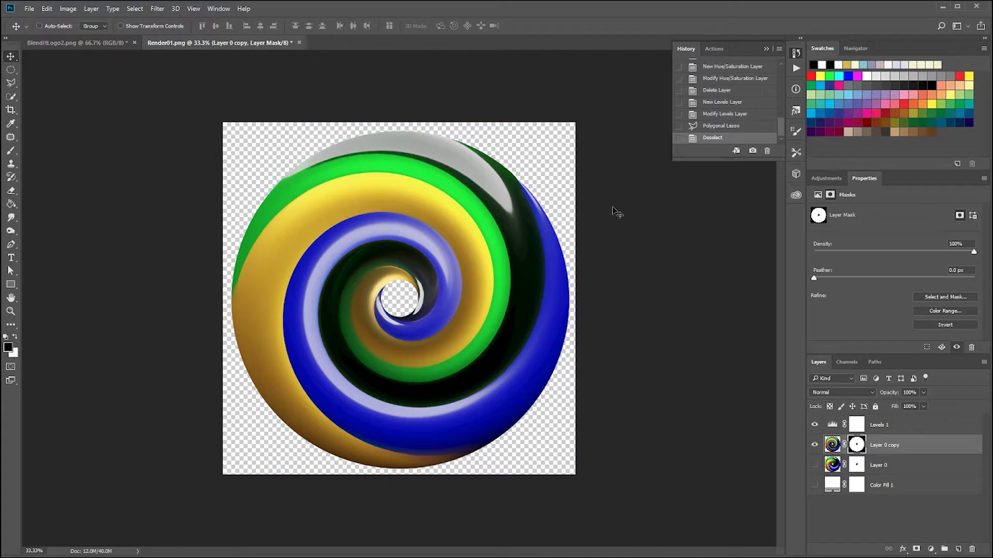
{"action": "left_click", "coordinate": [799, 56]}
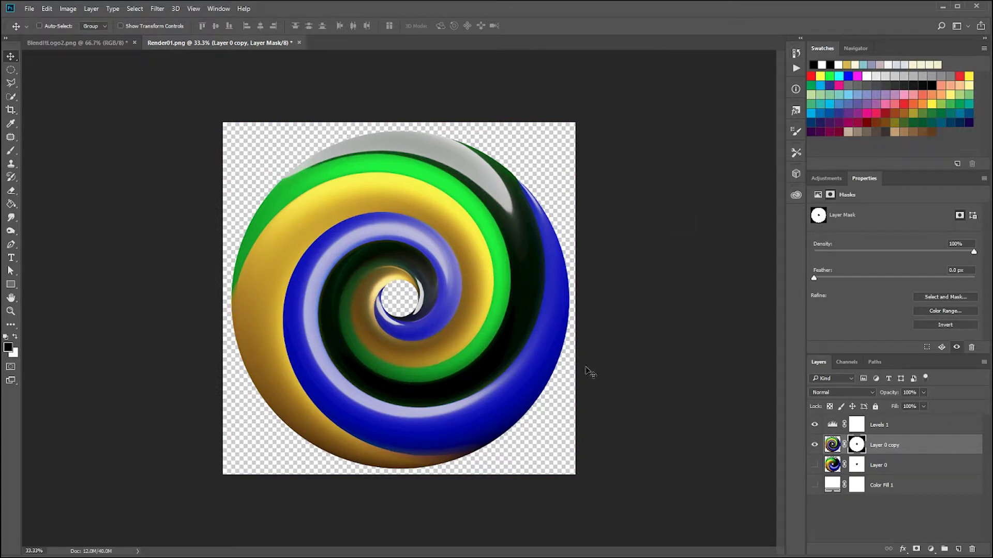
{"action": "scroll", "coordinate": [529, 383], "scroll_direction": "up", "scroll_amount": 1}
{"action": "scroll", "coordinate": [633, 349], "scroll_direction": "up", "scroll_amount": 1}
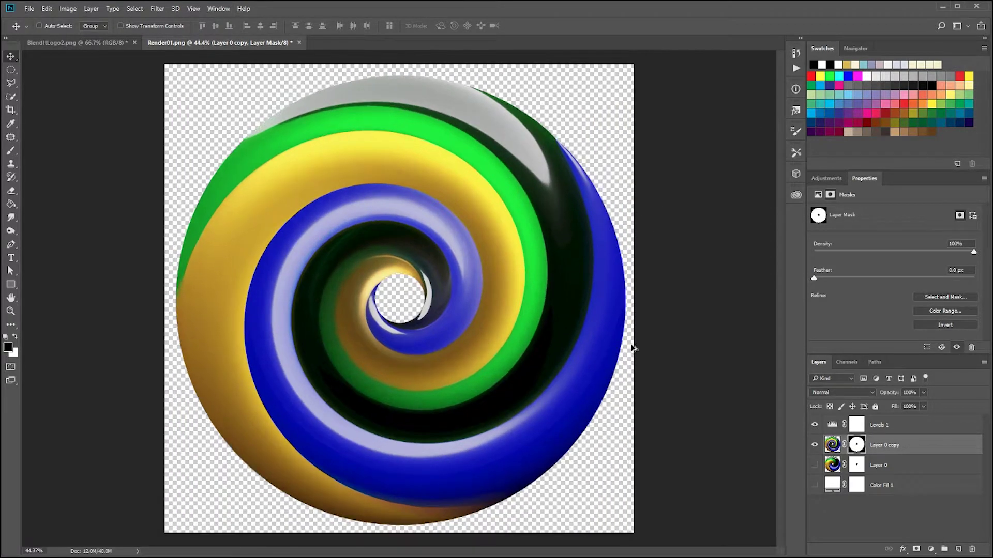
{"action": "key", "text": "alt+F9"}
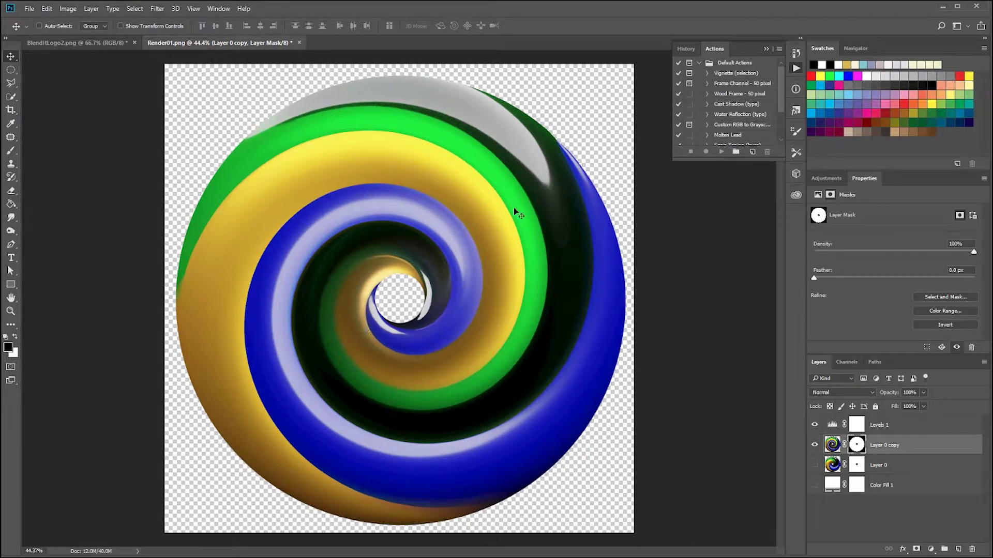
{"action": "scroll", "coordinate": [350, 339], "scroll_direction": "down", "scroll_amount": 3}
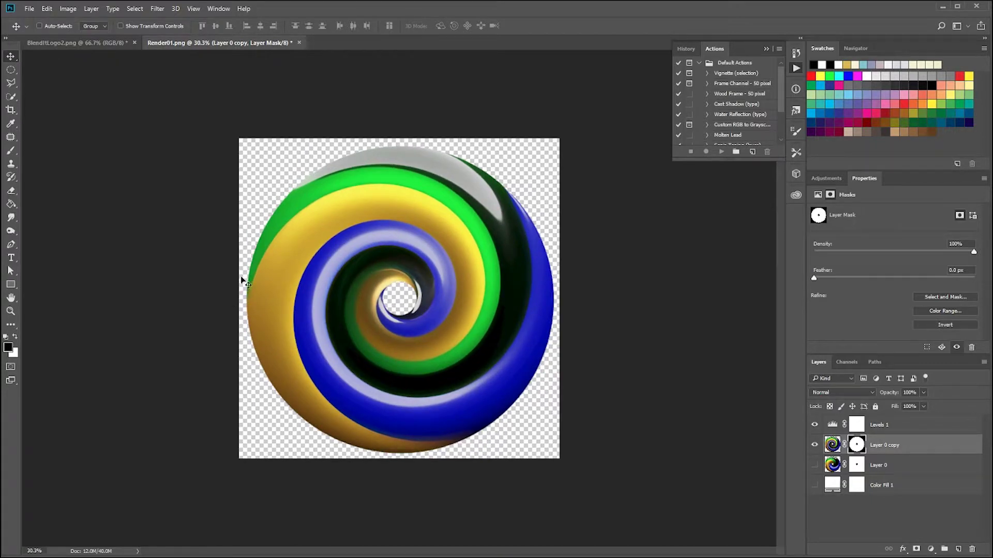
{"action": "left_click", "coordinate": [10, 70]}
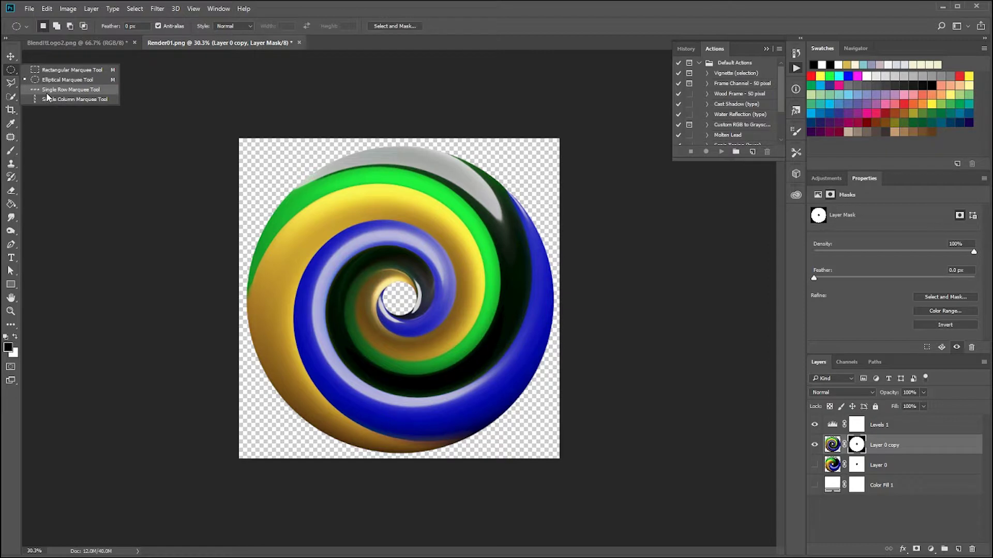
{"action": "left_click", "coordinate": [10, 84]}
{"action": "left_click", "coordinate": [10, 96]}
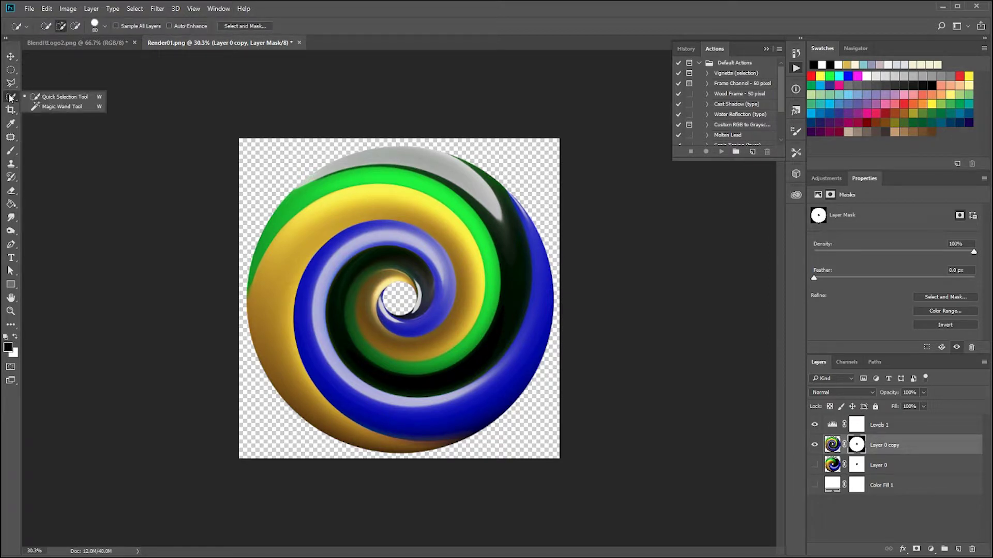
Select a thin horizontal band across the full canvas through the spiral's centre with the Rectangular Marquee Tool.
{"action": "left_click", "coordinate": [11, 69]}
{"action": "left_click", "coordinate": [41, 70]}
{"action": "left_click_drag", "start_coordinate": [186, 289], "coordinate": [645, 311]}
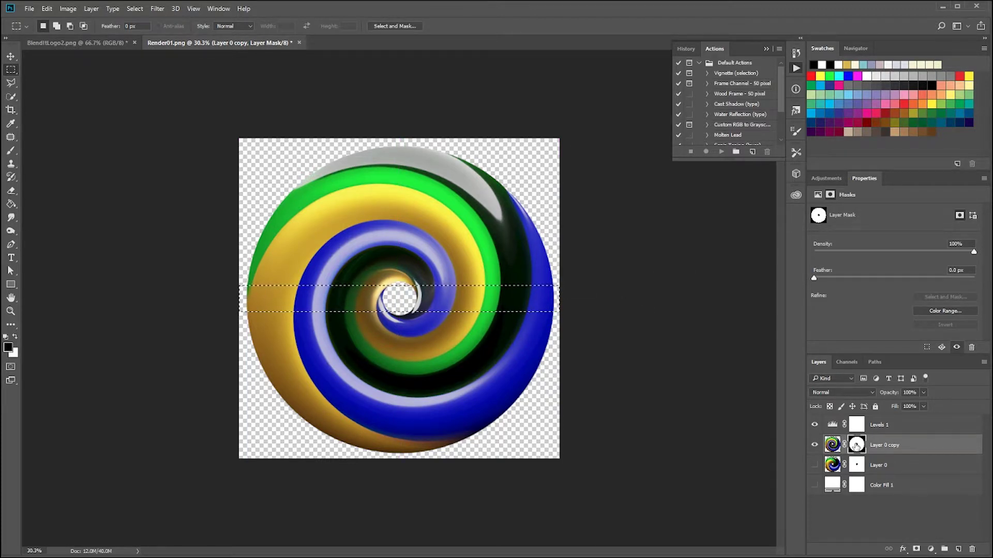
Fill the selected band with black on Layer 0 copy's mask on both sides of the centre hole, and deselect it.
{"action": "key", "text": "g"}
{"action": "left_click", "coordinate": [505, 300]}
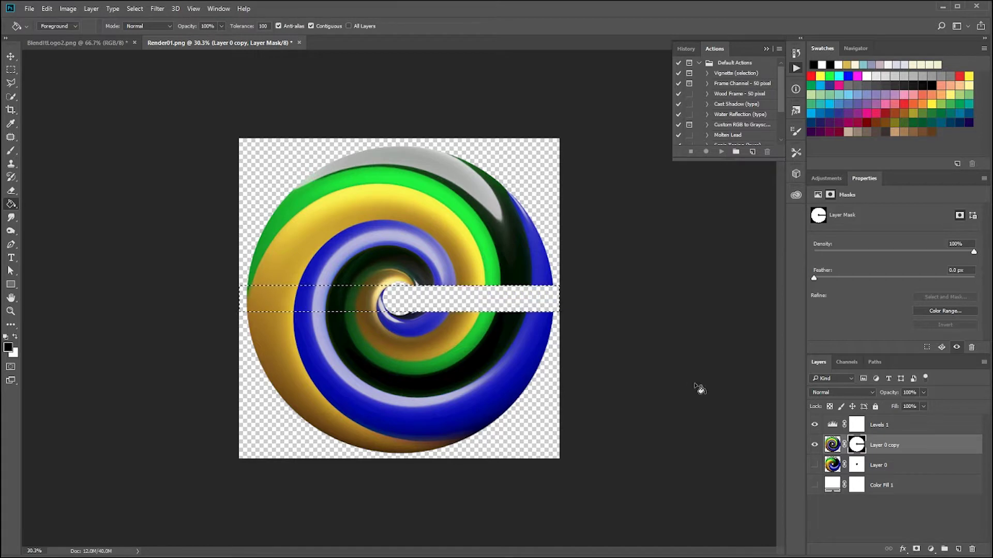
{"action": "left_click", "coordinate": [321, 298]}
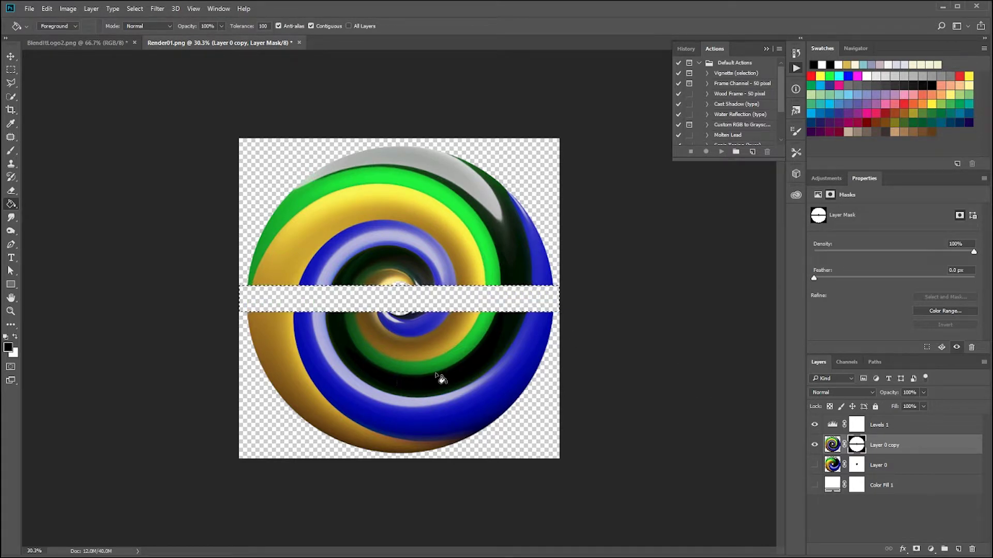
{"action": "key", "text": "ctrl+d"}
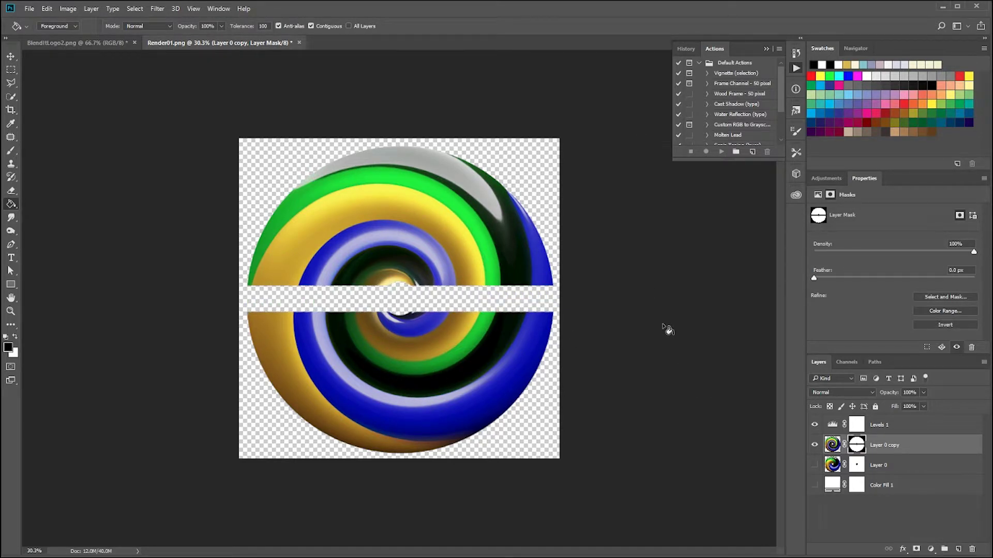
Show the white Color Fill 1 background to examine the split spiral at a smaller and larger size.
{"action": "scroll", "coordinate": [723, 433], "scroll_direction": "down", "scroll_amount": 3}
{"action": "left_click", "coordinate": [815, 485]}
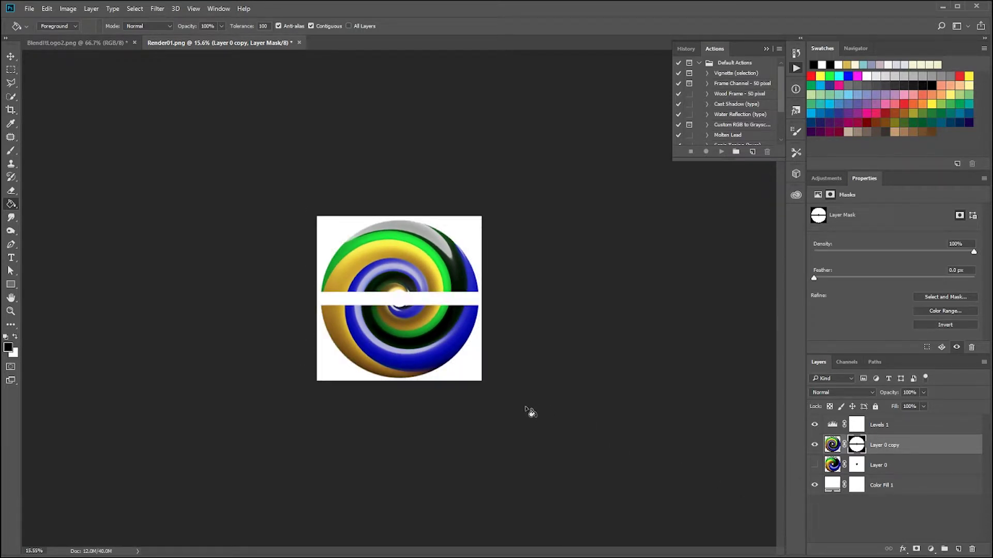
{"action": "scroll", "coordinate": [530, 412], "scroll_direction": "up", "scroll_amount": 3}
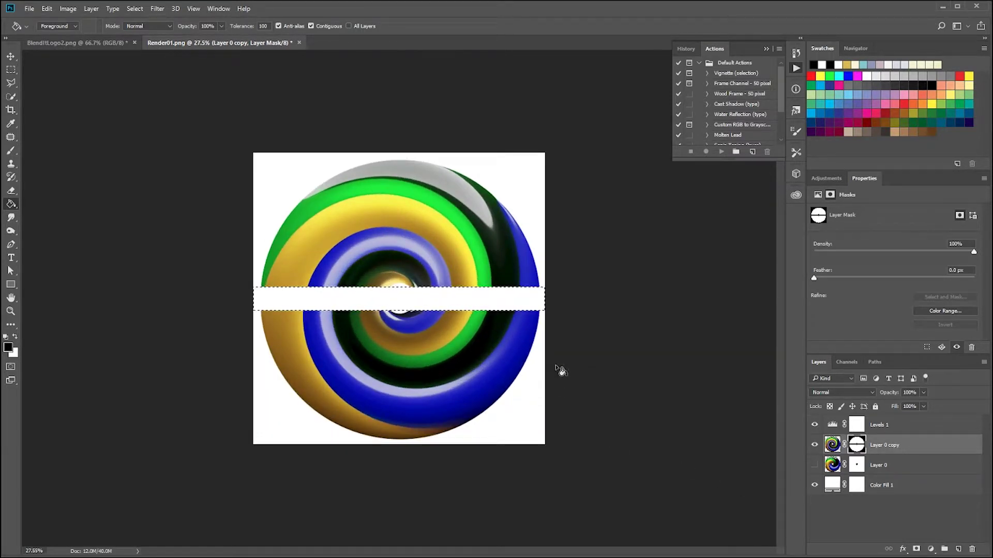
Revert to the Rectangular Marquee history state to remove the band cutout, and clear the canvas and layer selections.
{"action": "key", "text": "ctrl+z"}
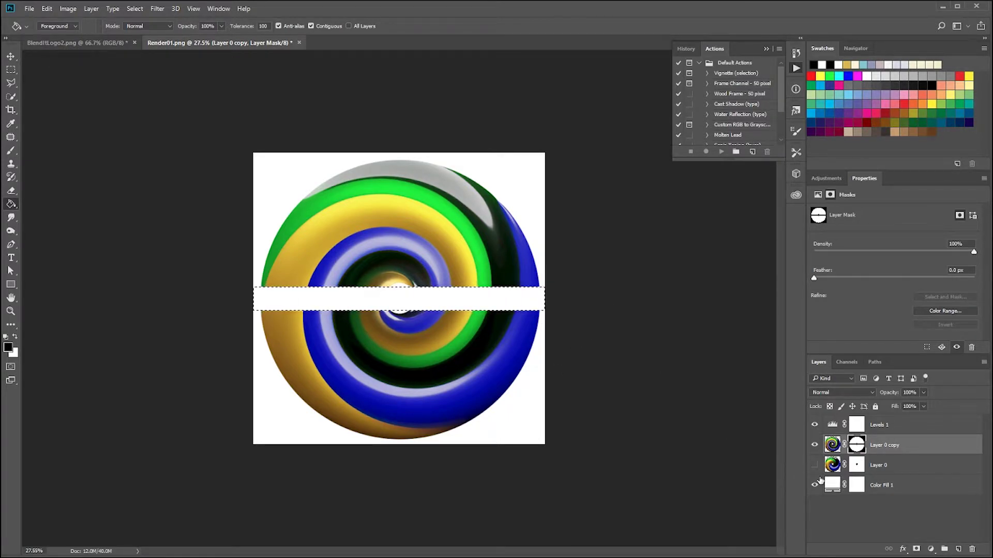
{"action": "left_click", "coordinate": [796, 52]}
{"action": "left_click", "coordinate": [711, 114]}
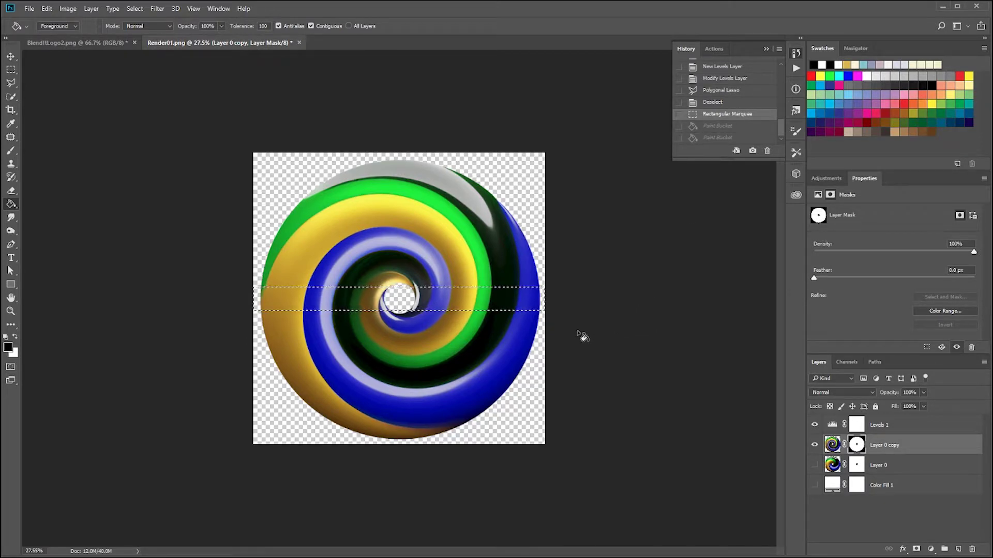
{"action": "key", "text": "ctrl+a"}
{"action": "scroll", "coordinate": [557, 333], "scroll_direction": "up", "scroll_amount": 4}
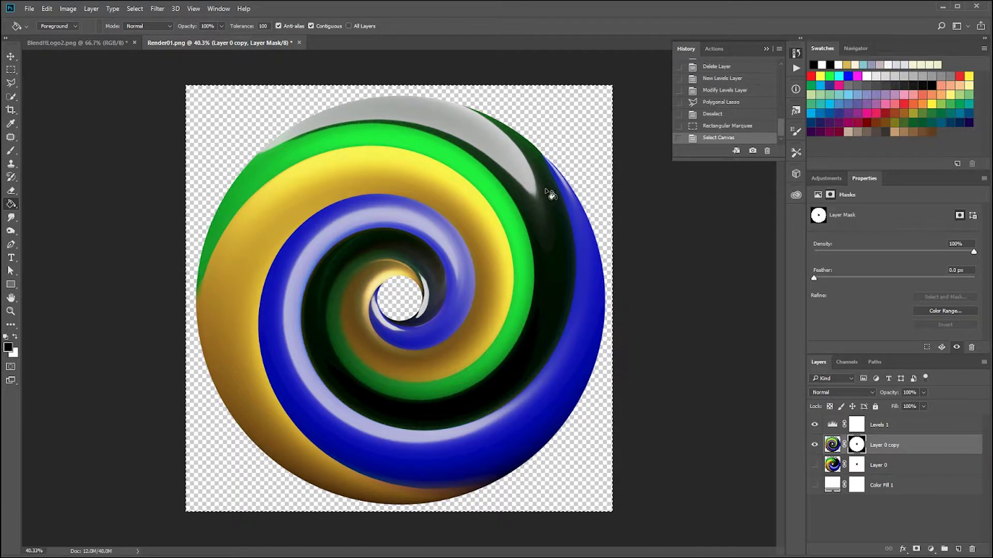
{"action": "key", "text": "ctrl+d"}
{"action": "left_click", "coordinate": [835, 518]}
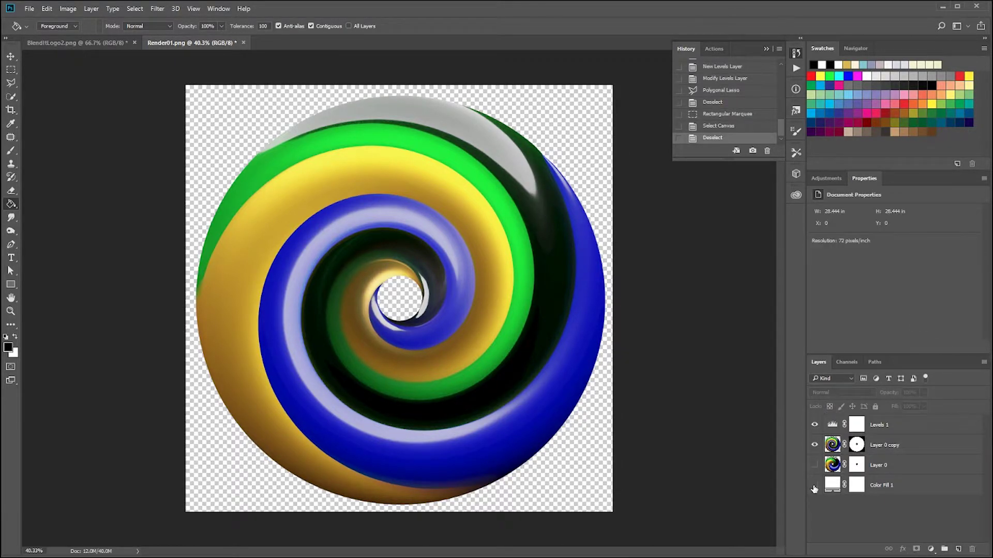
Preview the spiral over the white Color Fill 1 background, and hide that background again.
{"action": "left_click", "coordinate": [814, 486]}
{"action": "left_click", "coordinate": [815, 487]}
{"action": "key", "text": "alt+F9"}
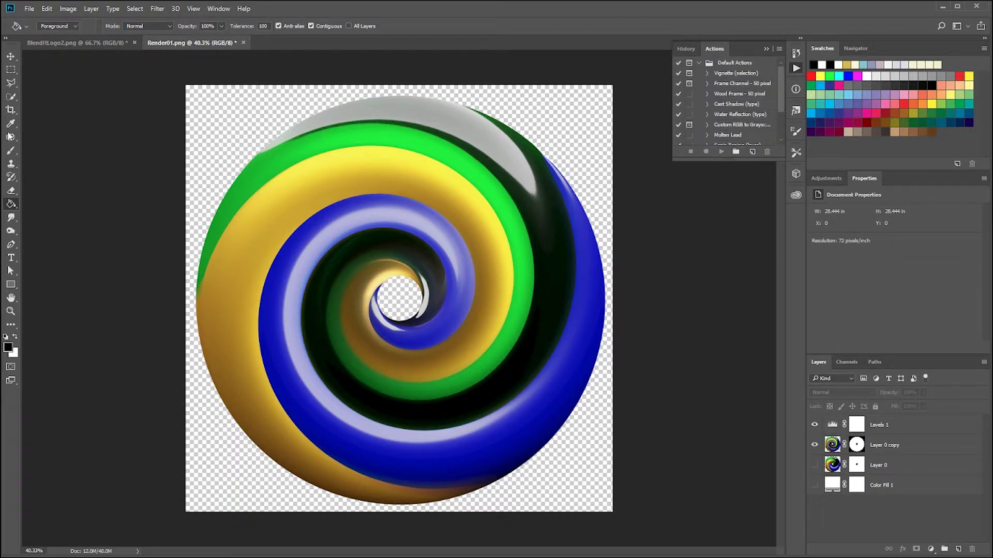
Add a black (#000000) Solid Color fill layer and place Layer 0 copy directly above it.
{"action": "left_click", "coordinate": [10, 70]}
{"action": "left_click", "coordinate": [8, 71]}
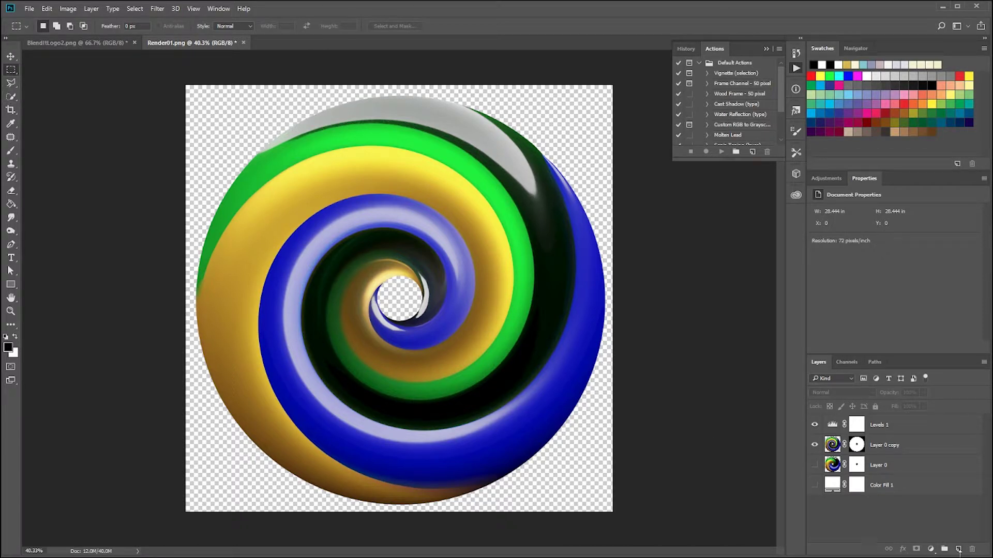
{"action": "left_click", "coordinate": [930, 550]}
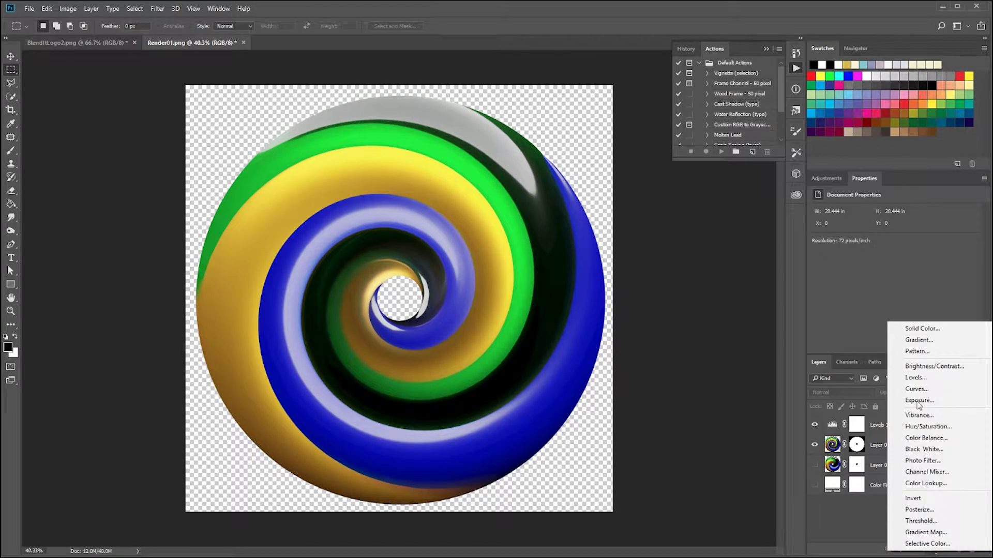
{"action": "left_click", "coordinate": [923, 329]}
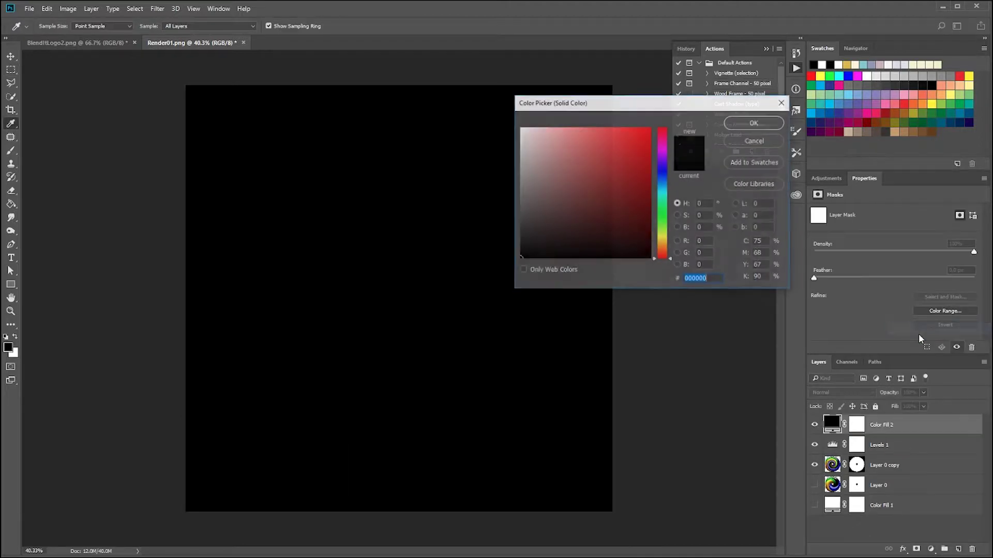
{"action": "left_click", "coordinate": [756, 123]}
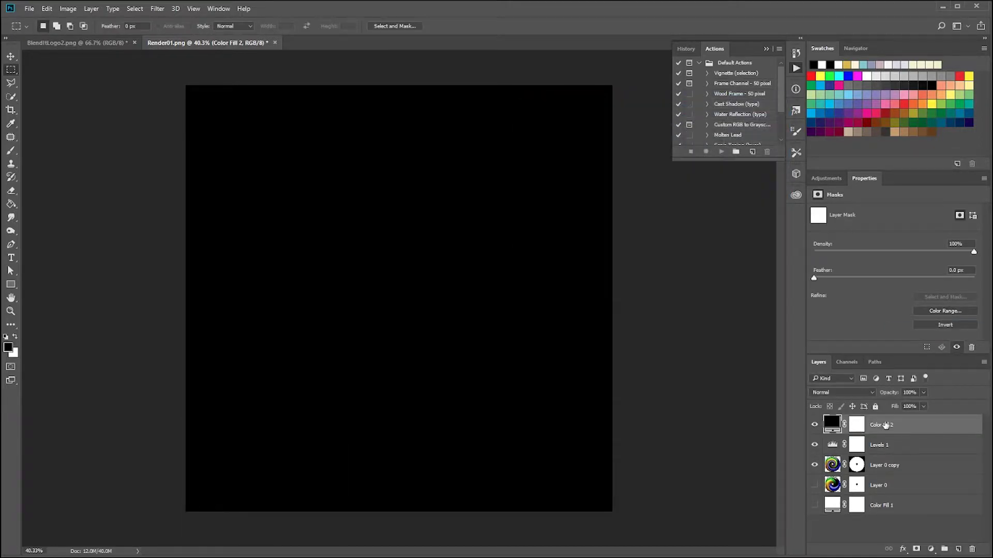
{"action": "mouse_move", "coordinate": [885, 425]}
{"action": "left_mouse_down"}
{"action": "mouse_move", "coordinate": [886, 468]}
{"action": "mouse_move", "coordinate": [889, 435]}
{"action": "left_mouse_up"}
{"action": "left_click_drag", "start_coordinate": [874, 465], "coordinate": [875, 423]}
Select a rectangle around the spiral's centre hole, invert the selection, and fill it with black on Color Fill 2's mask.
{"action": "left_click_drag", "start_coordinate": [328, 243], "coordinate": [471, 364]}
{"action": "left_click", "coordinate": [852, 445]}
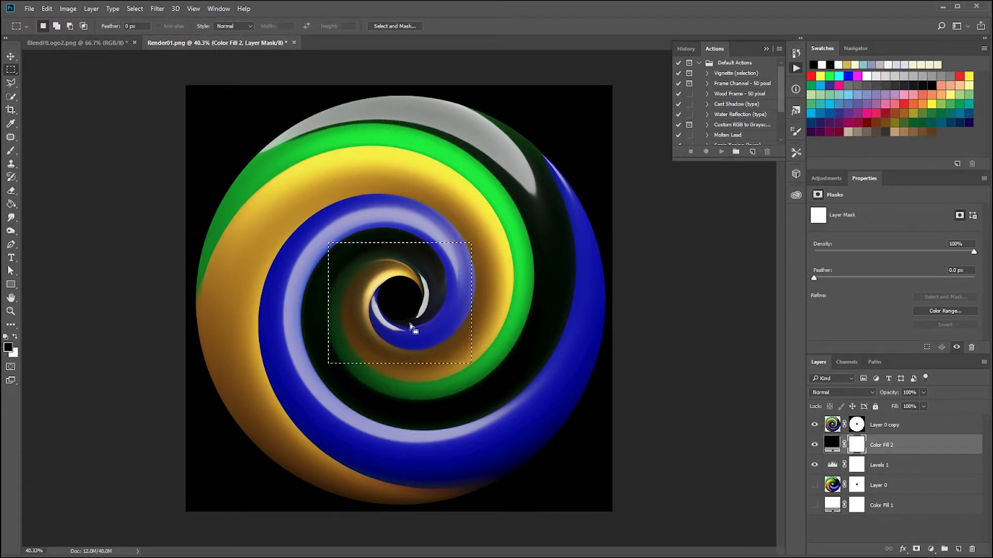
{"action": "key", "text": "b"}
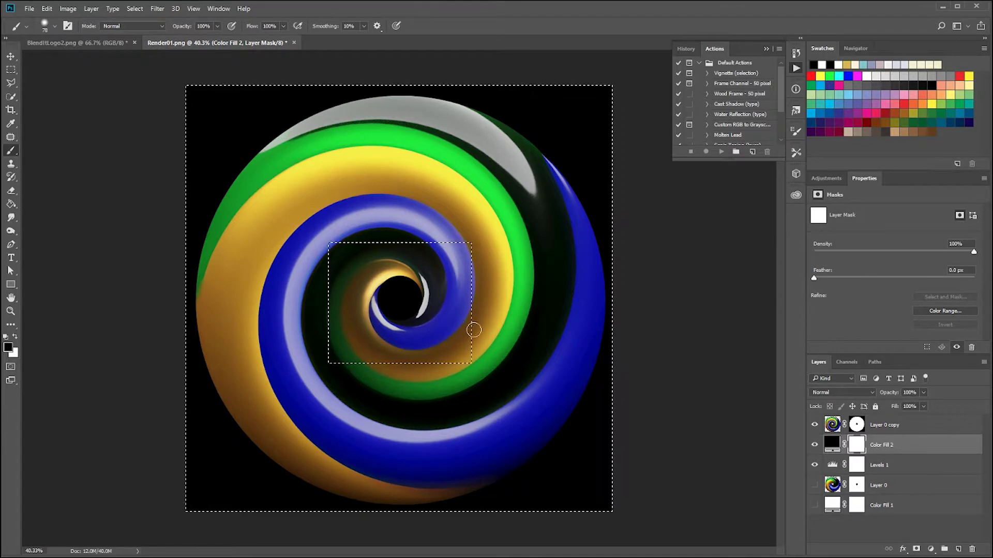
{"action": "key", "text": "g"}
{"action": "left_click", "coordinate": [485, 379]}
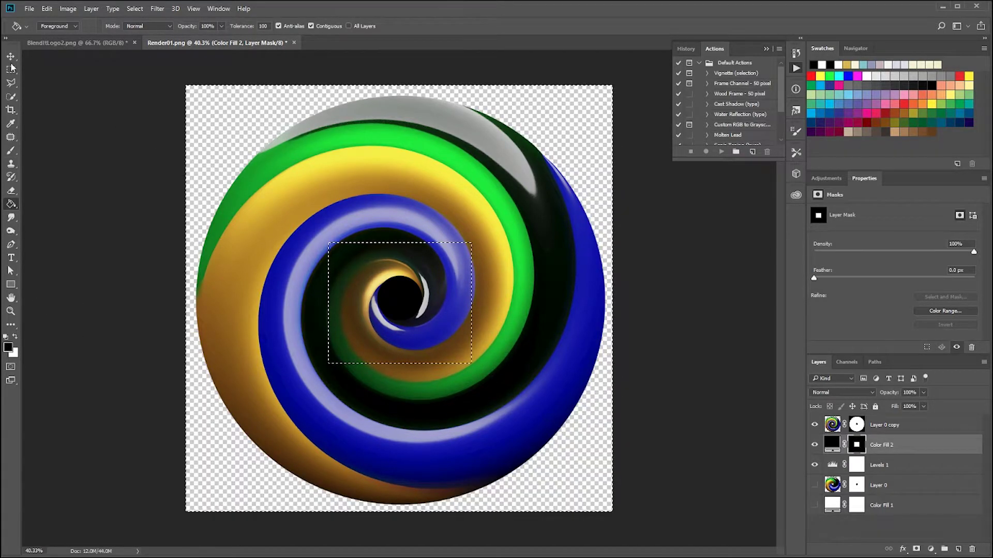
Reorder the layers to Levels 1, Layer 0 copy, Color Fill 2 from the top down, and clear the selection.
{"action": "key", "text": "v"}
{"action": "left_click_drag", "start_coordinate": [890, 449], "coordinate": [884, 479]}
{"action": "left_click_drag", "start_coordinate": [885, 425], "coordinate": [886, 476]}
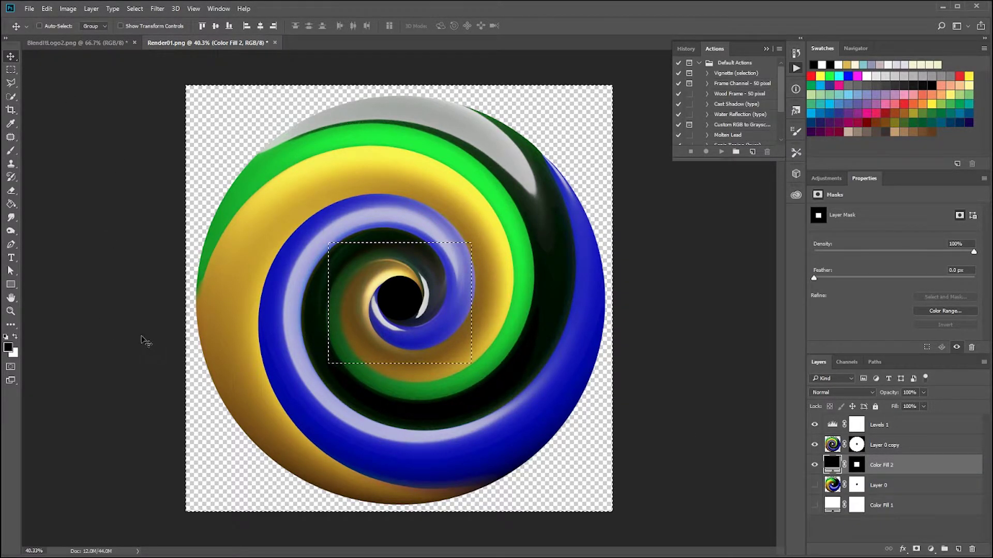
{"action": "key", "text": "ctrl+d"}
{"action": "key", "text": "ctrl+minus"}
{"action": "key", "text": "ctrl+minus"}
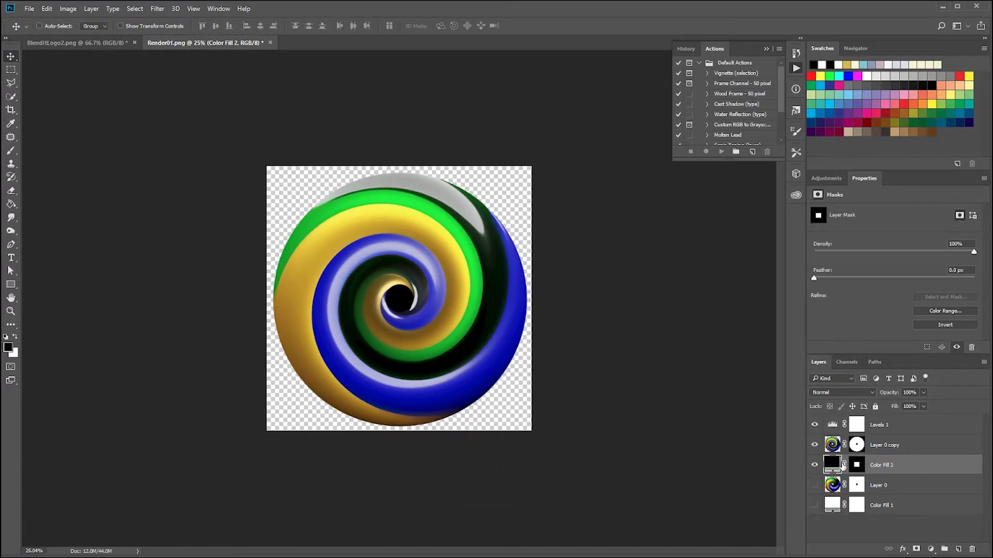
Try red and blue shades as Color Fill 2's colour, and set it back to black (#000000).
{"action": "double_click", "coordinate": [842, 464]}
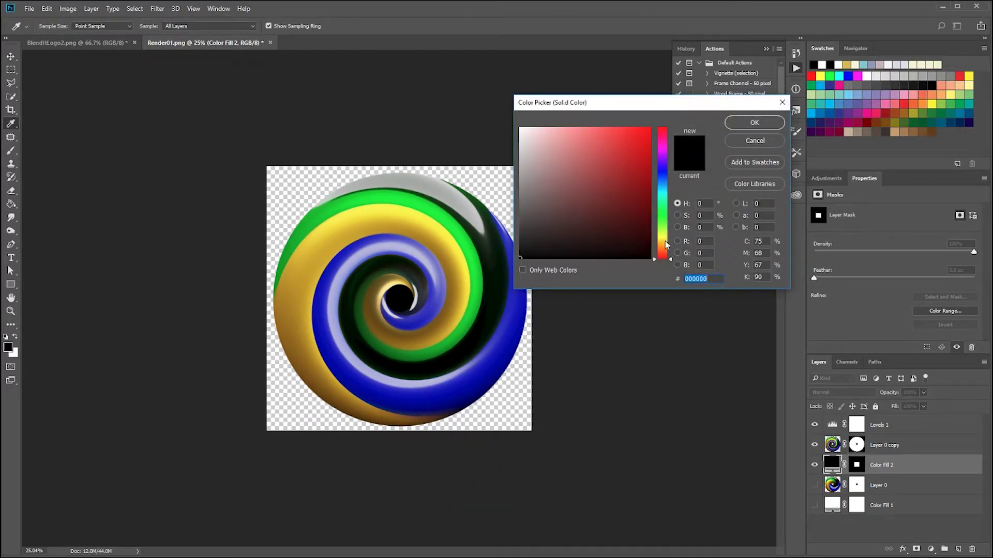
{"action": "mouse_move", "coordinate": [612, 209]}
{"action": "left_mouse_down"}
{"action": "mouse_move", "coordinate": [673, 111]}
{"action": "mouse_move", "coordinate": [595, 111]}
{"action": "mouse_move", "coordinate": [442, 79]}
{"action": "mouse_move", "coordinate": [414, 243]}
{"action": "mouse_move", "coordinate": [385, 328]}
{"action": "left_mouse_up"}
{"action": "left_click", "coordinate": [660, 170]}
{"action": "mouse_move", "coordinate": [649, 199]}
{"action": "left_mouse_down"}
{"action": "mouse_move", "coordinate": [656, 217]}
{"action": "mouse_move", "coordinate": [634, 160]}
{"action": "mouse_move", "coordinate": [569, 120]}
{"action": "mouse_move", "coordinate": [436, 124]}
{"action": "mouse_move", "coordinate": [398, 230]}
{"action": "mouse_move", "coordinate": [384, 310]}
{"action": "left_mouse_up"}
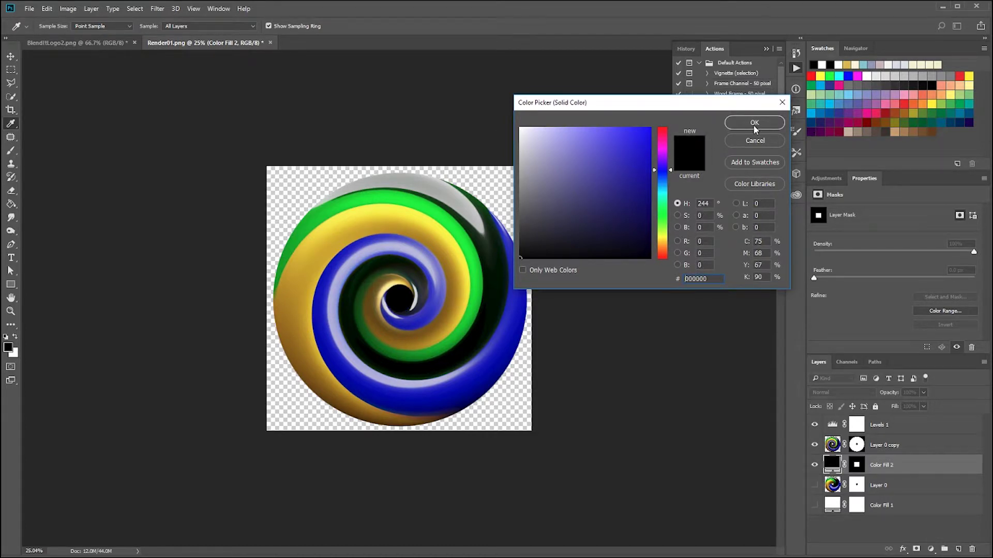
{"action": "left_click", "coordinate": [755, 124]}
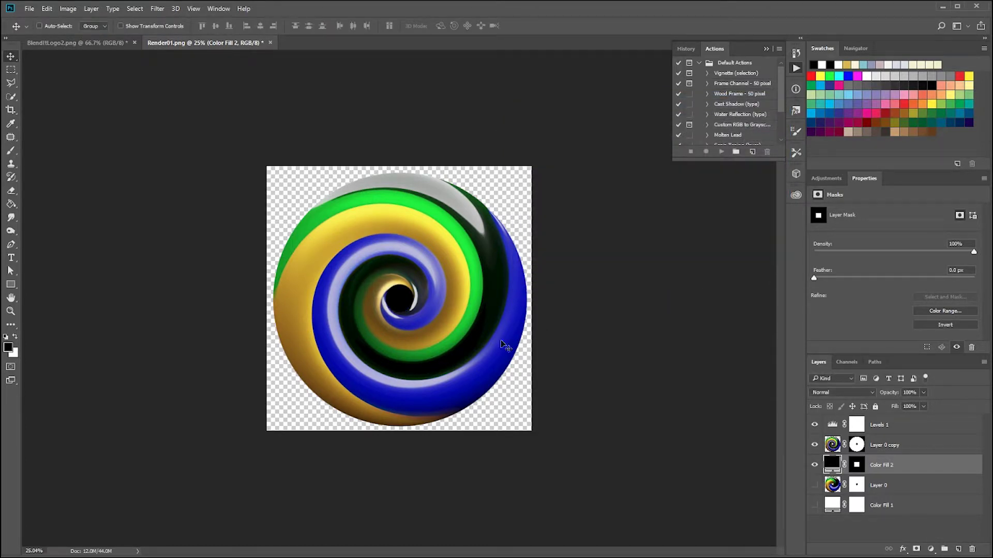
Try white (#ffffff) for Color Fill 2 in the centre hole, and return it to black sampled from the spiral.
{"action": "scroll", "coordinate": [490, 281], "scroll_direction": "up", "scroll_amount": 2}
{"action": "scroll", "coordinate": [491, 282], "scroll_direction": "up", "scroll_amount": 1}
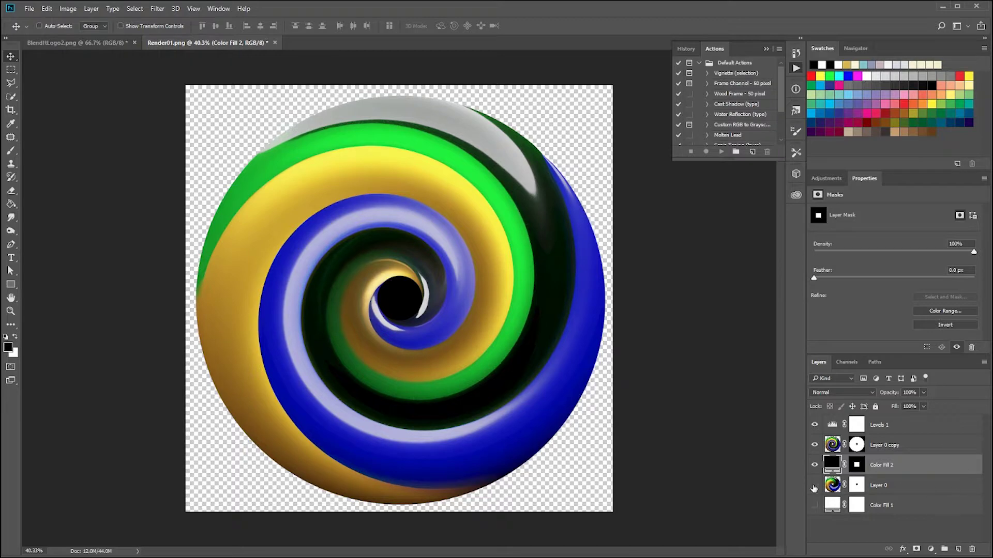
{"action": "double_click", "coordinate": [832, 468]}
{"action": "left_click_drag", "start_coordinate": [543, 199], "coordinate": [480, 67]}
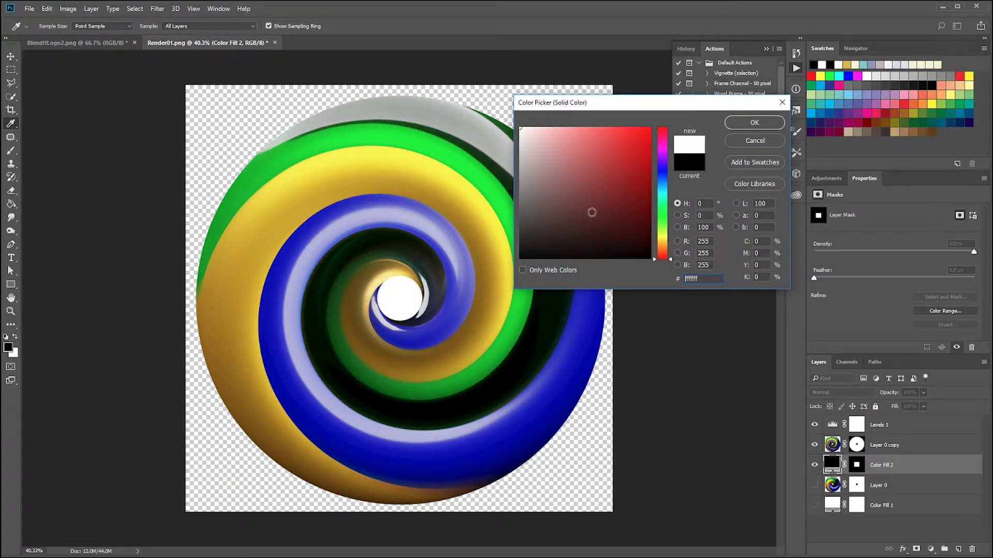
{"action": "left_click", "coordinate": [444, 286]}
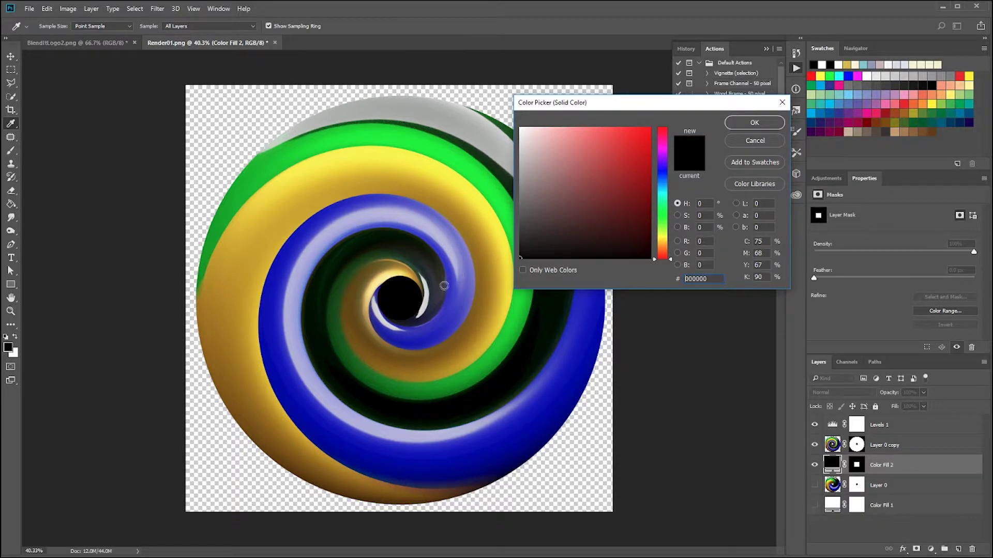
{"action": "left_click", "coordinate": [732, 126]}
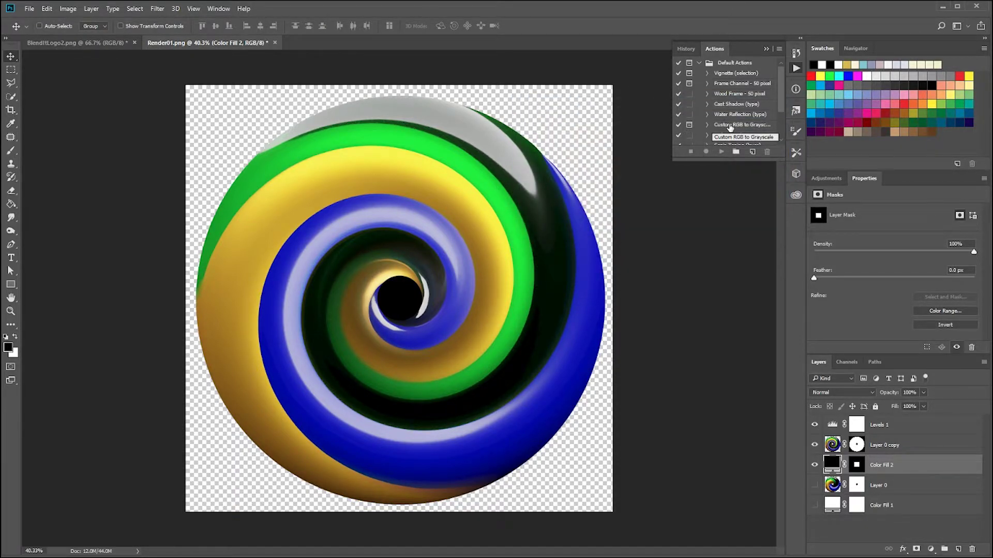
Try feathering Layer 0 copy's layer mask.
{"action": "left_click", "coordinate": [853, 447]}
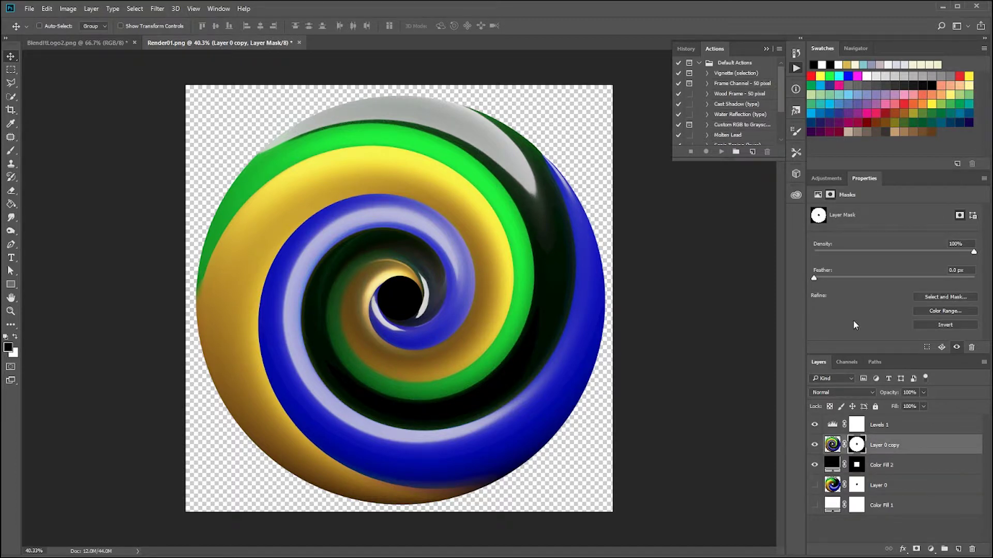
{"action": "mouse_move", "coordinate": [817, 281]}
{"action": "left_mouse_down"}
{"action": "mouse_move", "coordinate": [848, 282]}
{"action": "mouse_move", "coordinate": [834, 280]}
{"action": "left_mouse_up"}
Try bright green (#00ff06) and dark violet (#19006a) as Color Fill 2's colour in the centre hole.
{"action": "left_click", "coordinate": [832, 464]}
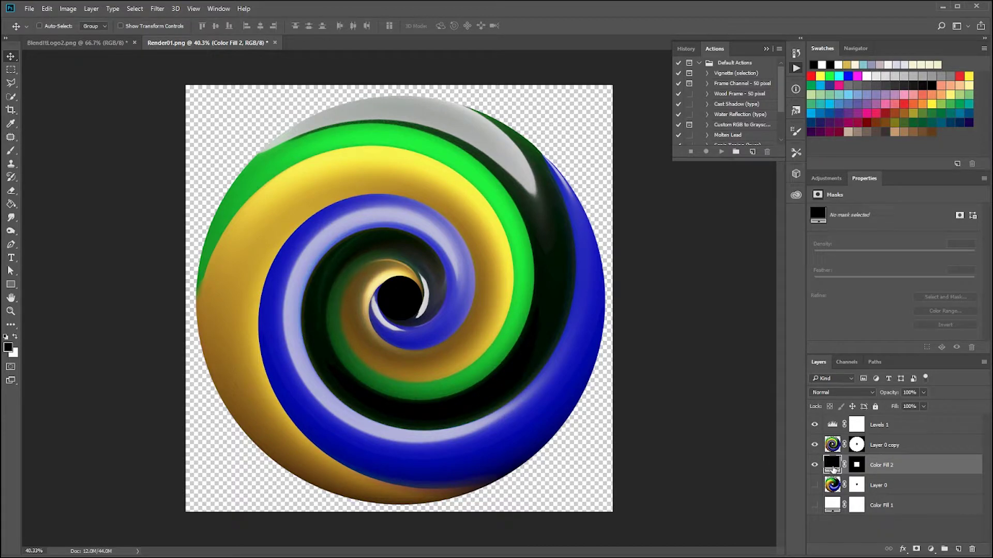
{"action": "double_click", "coordinate": [831, 465]}
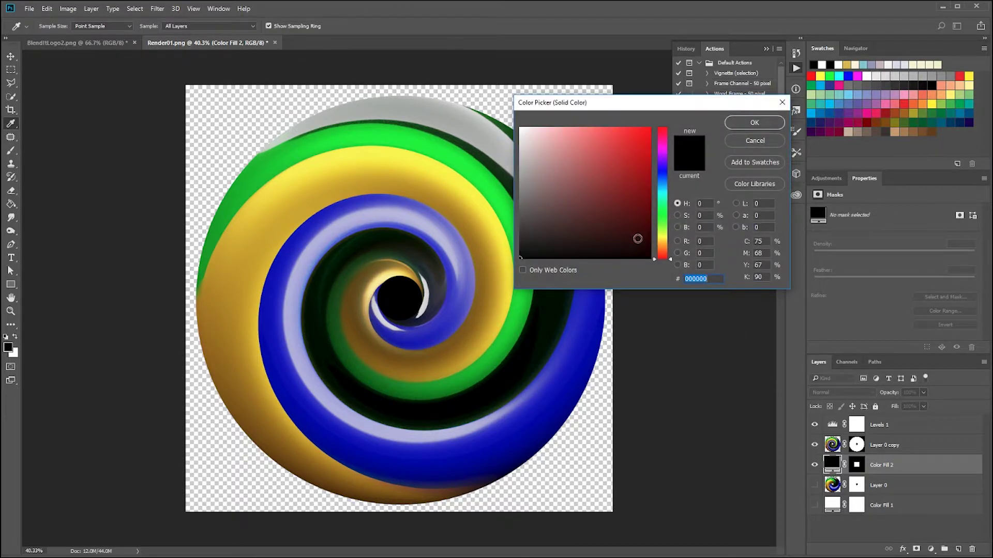
{"action": "left_click_drag", "start_coordinate": [664, 227], "coordinate": [663, 214]}
{"action": "left_click_drag", "start_coordinate": [595, 202], "coordinate": [651, 127]}
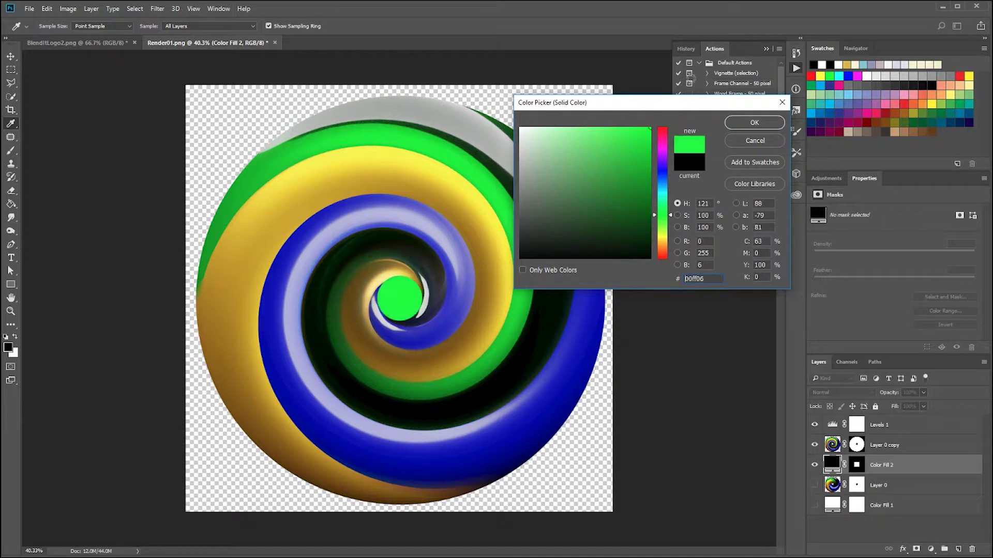
{"action": "left_click_drag", "start_coordinate": [665, 248], "coordinate": [671, 167]}
{"action": "mouse_move", "coordinate": [613, 176]}
{"action": "left_mouse_down"}
{"action": "mouse_move", "coordinate": [650, 220]}
{"action": "mouse_move", "coordinate": [667, 208]}
{"action": "mouse_move", "coordinate": [668, 223]}
{"action": "left_mouse_up"}
{"action": "left_click_drag", "start_coordinate": [668, 220], "coordinate": [668, 204]}
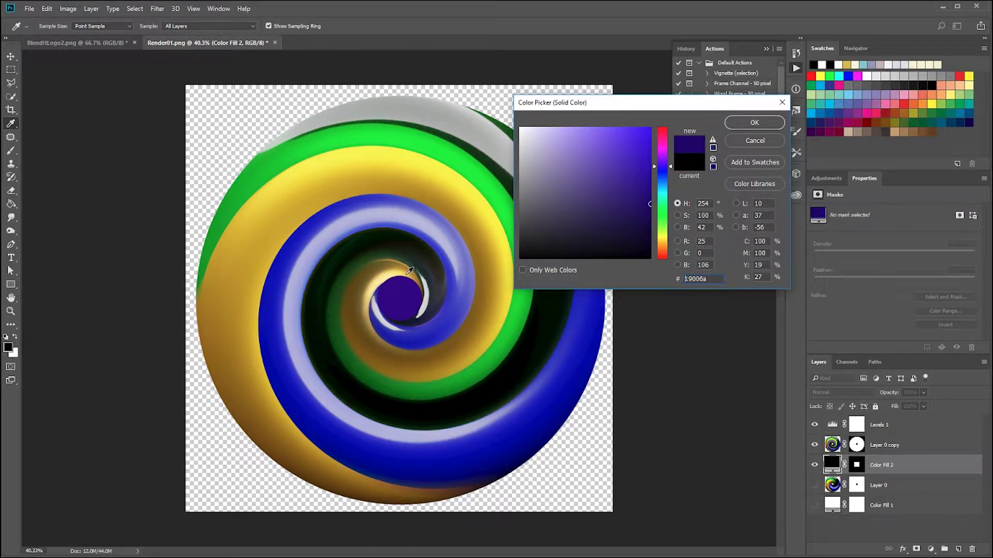
Try golden brown (#9e6f1f) and blue (#1b17a6) sampled from the spiral as Color Fill 2's colour in the centre hole.
{"action": "left_click", "coordinate": [406, 275]}
{"action": "left_click", "coordinate": [416, 276]}
{"action": "left_click", "coordinate": [418, 283]}
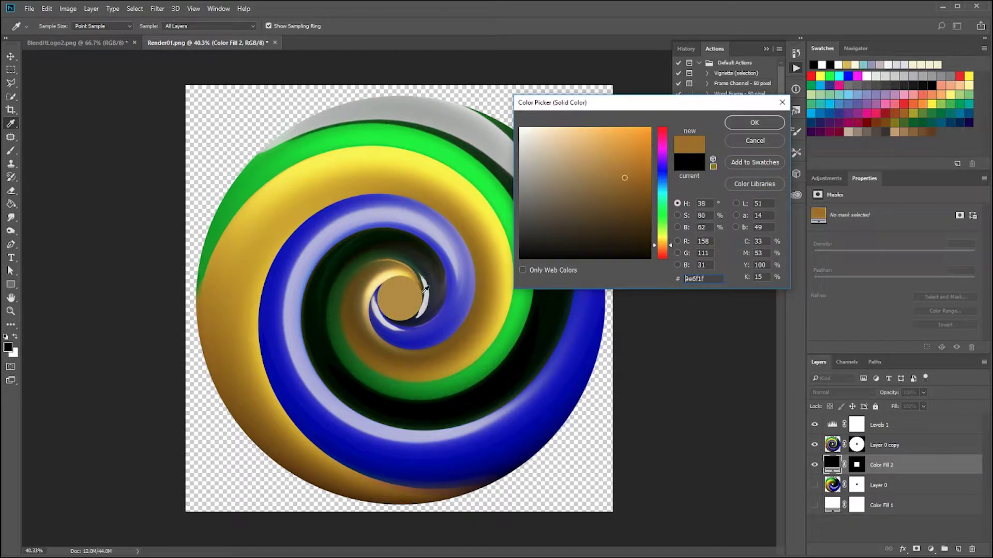
{"action": "left_click_drag", "start_coordinate": [424, 289], "coordinate": [378, 297]}
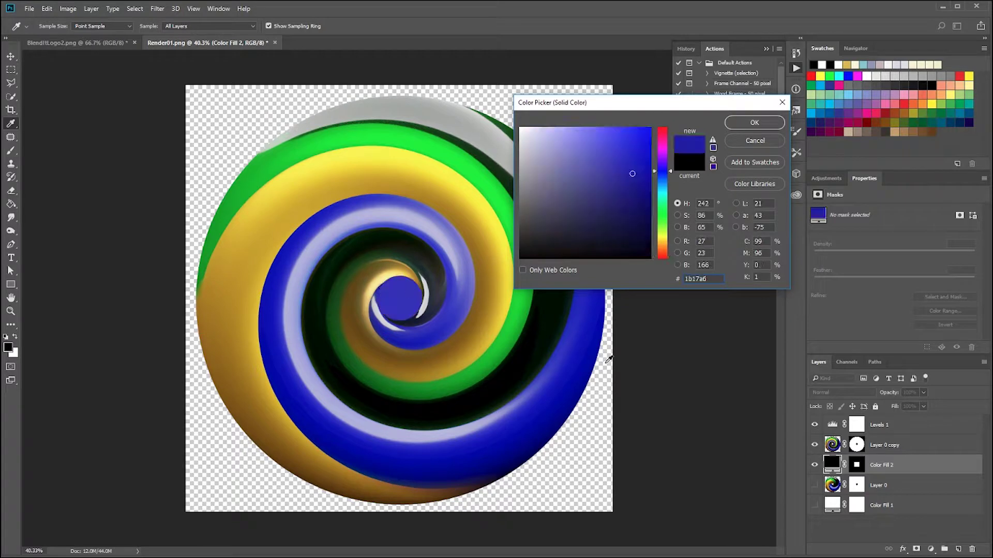
Darken Color Fill 2's blue to navy (#0d0b45) and apply it to the centre hole.
{"action": "left_click", "coordinate": [636, 203]}
{"action": "left_click_drag", "start_coordinate": [636, 204], "coordinate": [630, 210]}
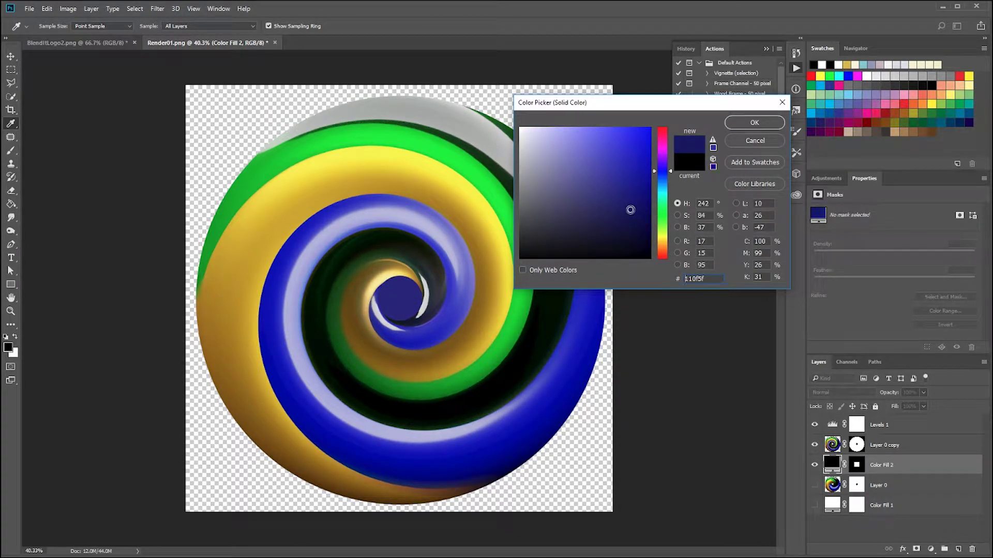
{"action": "mouse_move", "coordinate": [638, 209]}
{"action": "left_mouse_down"}
{"action": "mouse_move", "coordinate": [638, 244]}
{"action": "mouse_move", "coordinate": [630, 225]}
{"action": "left_mouse_up"}
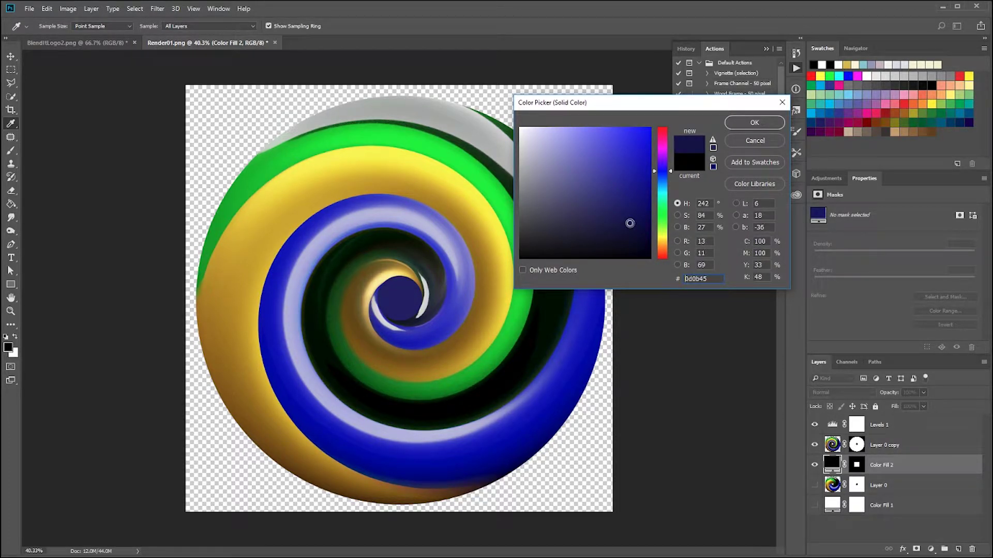
{"action": "left_click", "coordinate": [751, 124]}
In Levels 1, set the Blue channel's shadow input to 70 and its midtone to 0.90.
{"action": "scroll", "coordinate": [452, 348], "scroll_direction": "down", "scroll_amount": 3}
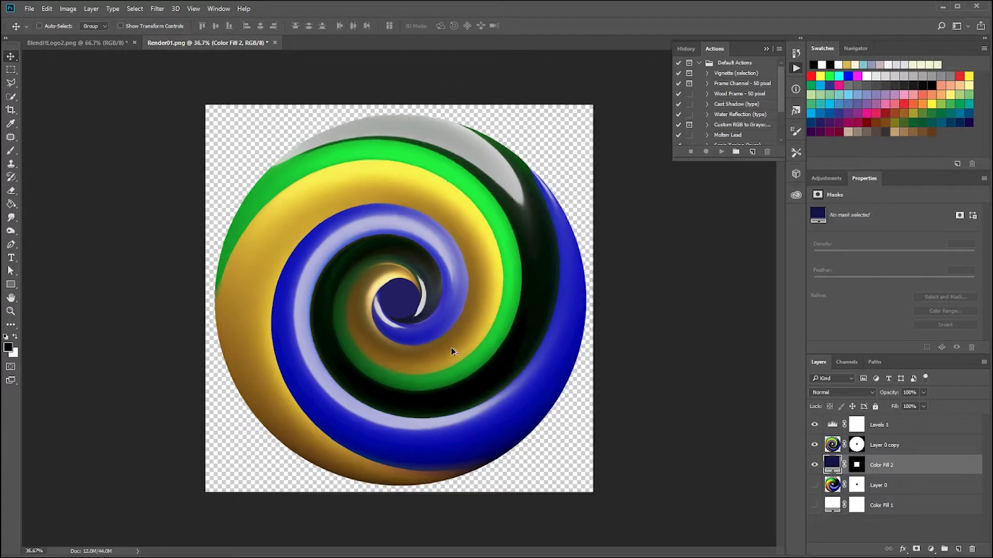
{"action": "scroll", "coordinate": [488, 404], "scroll_direction": "up", "scroll_amount": 1}
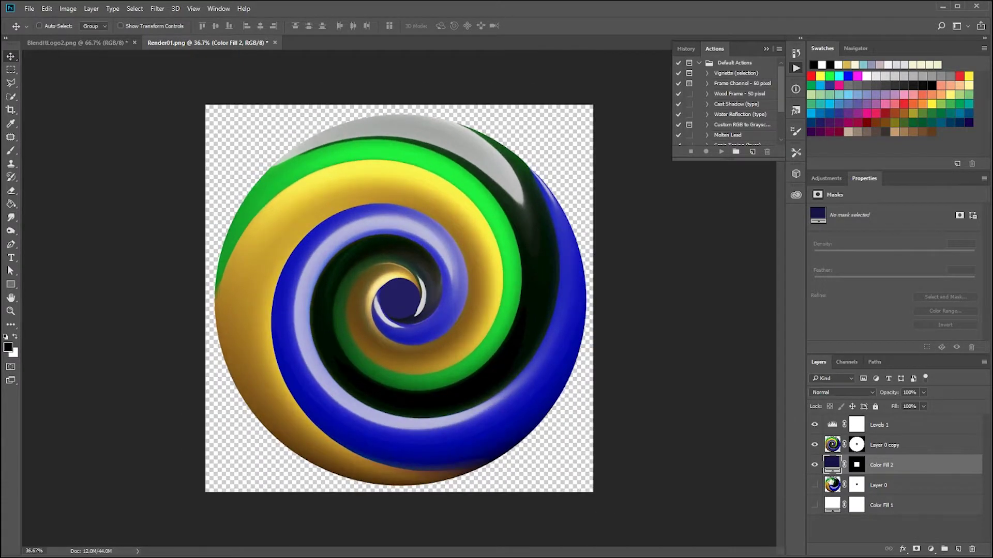
{"action": "left_click", "coordinate": [893, 449]}
{"action": "left_click", "coordinate": [904, 429]}
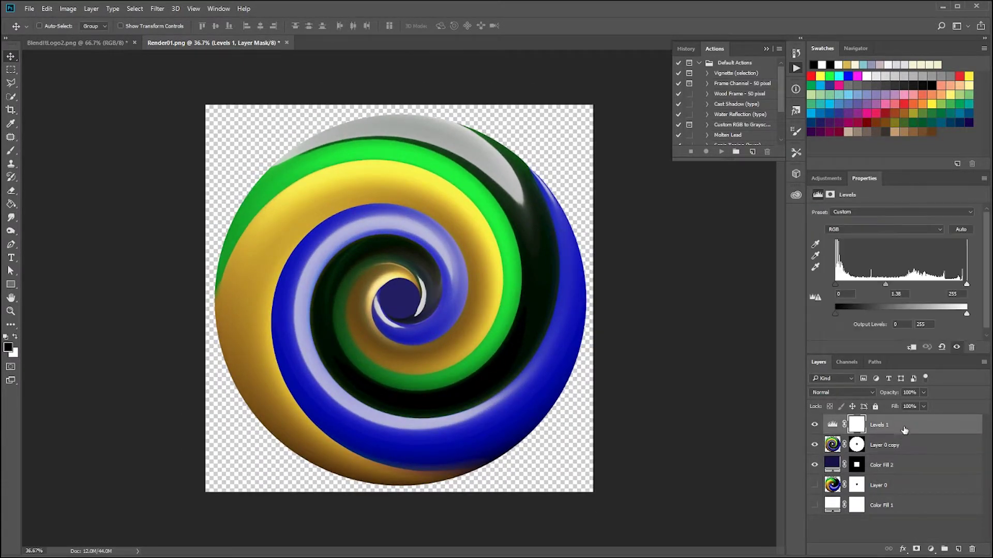
{"action": "left_click", "coordinate": [846, 230]}
{"action": "left_click", "coordinate": [856, 262]}
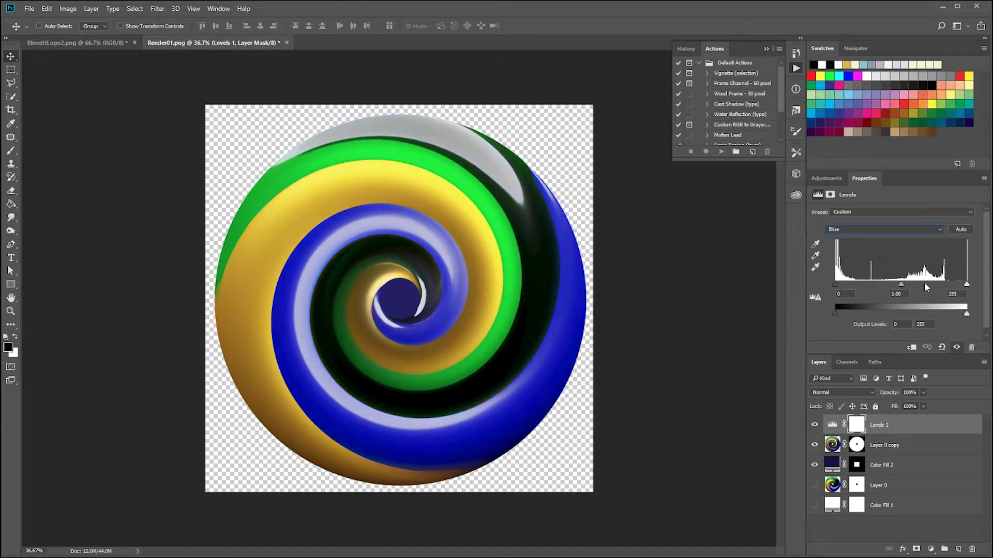
{"action": "left_click_drag", "start_coordinate": [888, 285], "coordinate": [929, 286]}
{"action": "left_click_drag", "start_coordinate": [836, 285], "coordinate": [872, 277]}
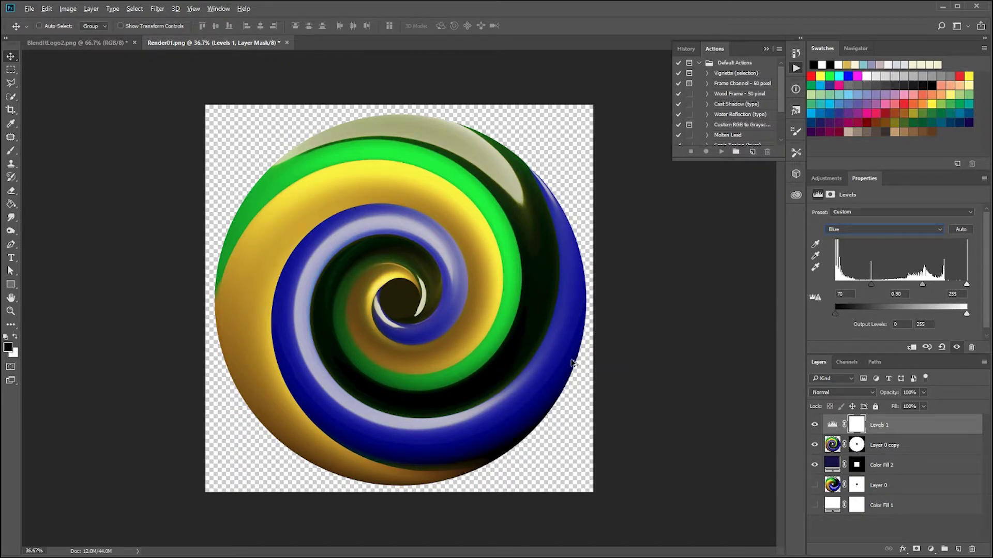
Clip the Levels 1 adjustment to Layer 0 copy with a clipping mask.
{"action": "left_click", "coordinate": [894, 422]}
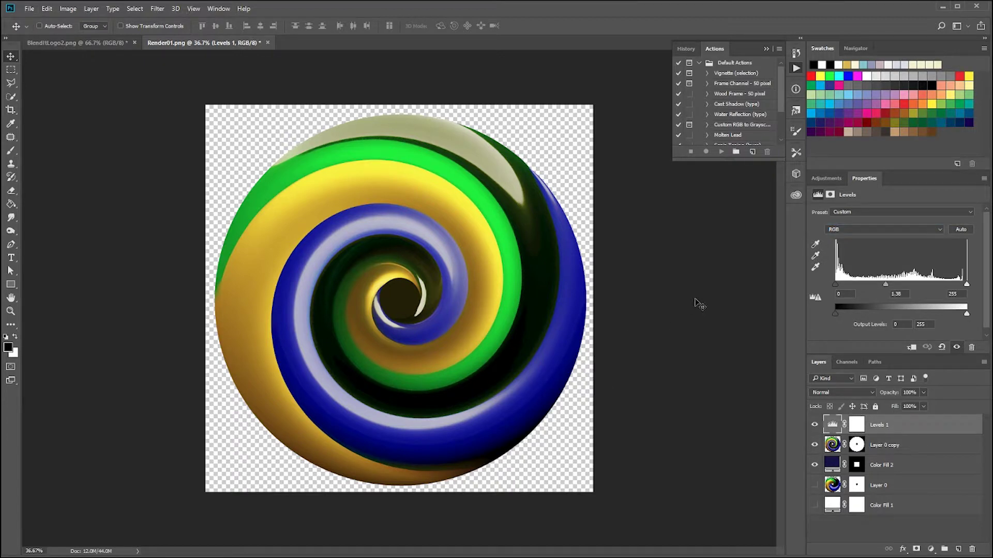
{"action": "left_click", "coordinate": [889, 465]}
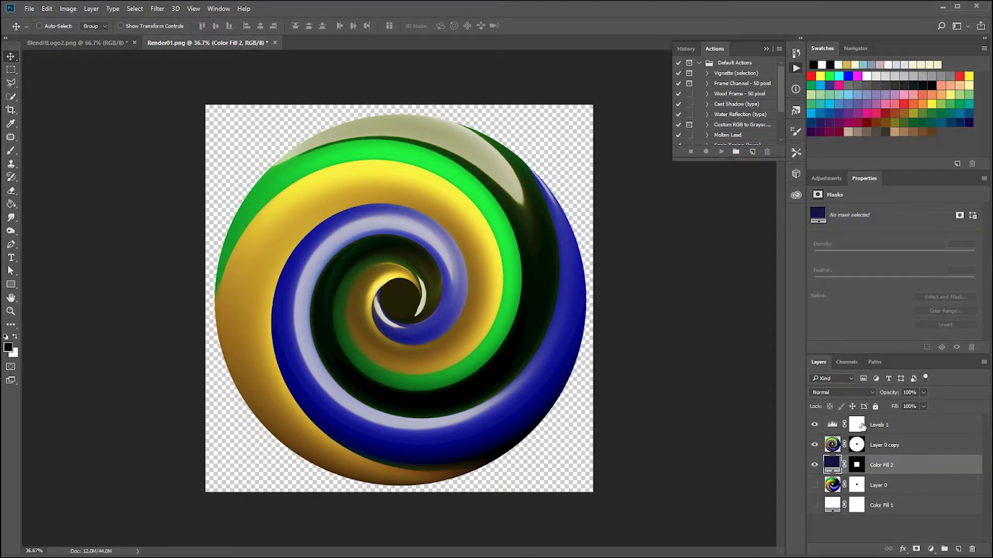
{"action": "right_click", "coordinate": [892, 425]}
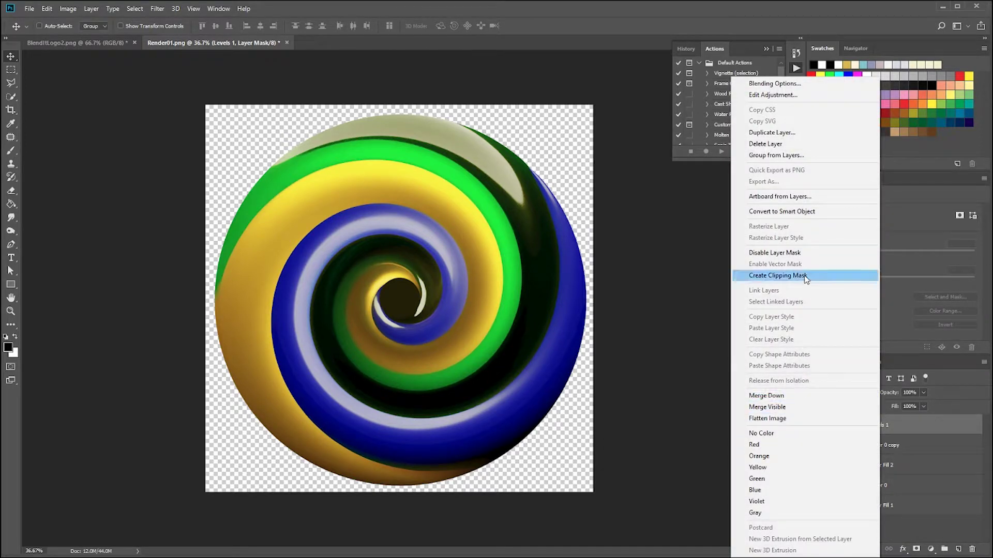
{"action": "left_click", "coordinate": [776, 276]}
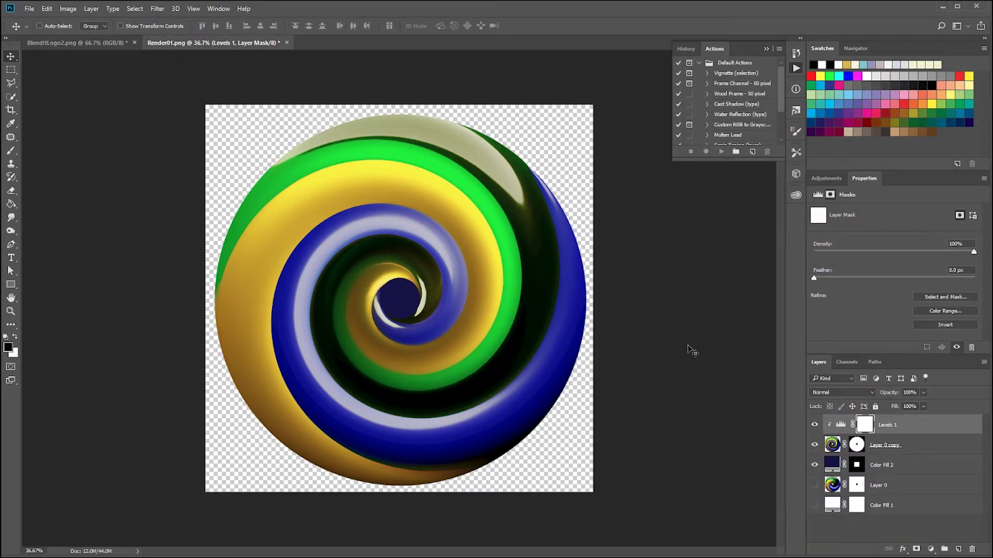
Readjust the shadow and midtone inputs of the Blue channel in the clipped Levels 1 adjustment.
{"action": "left_click", "coordinate": [837, 425]}
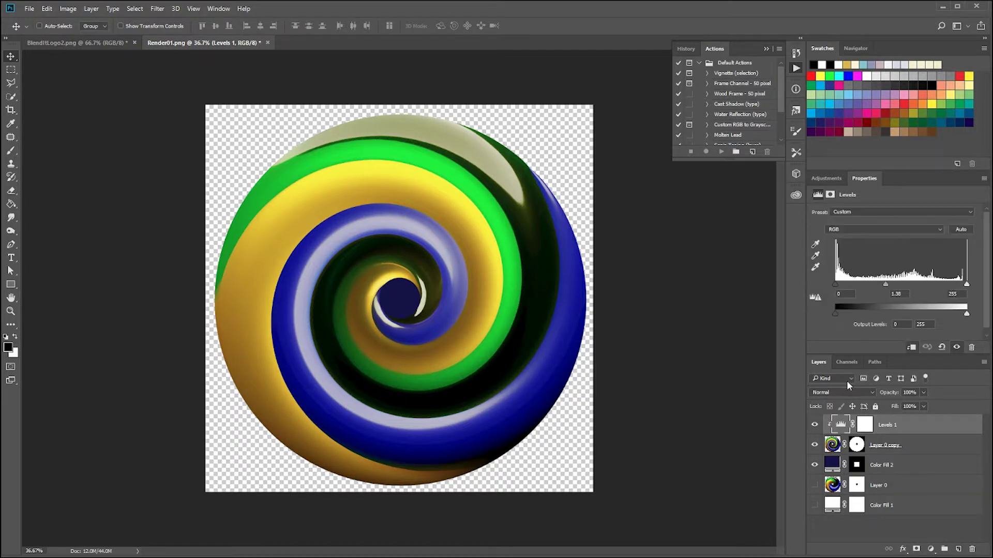
{"action": "left_click", "coordinate": [867, 229]}
{"action": "left_click", "coordinate": [861, 259]}
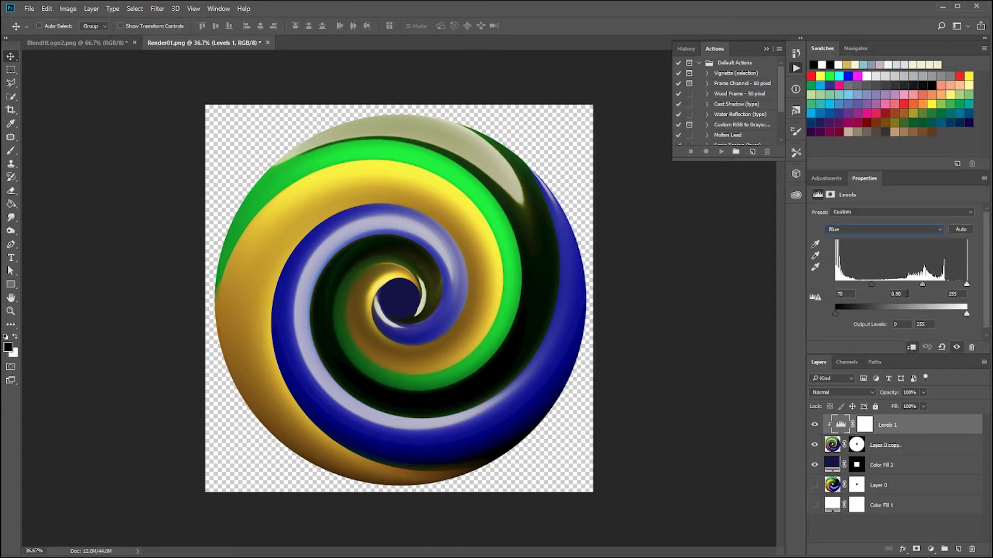
{"action": "left_click_drag", "start_coordinate": [856, 286], "coordinate": [932, 284]}
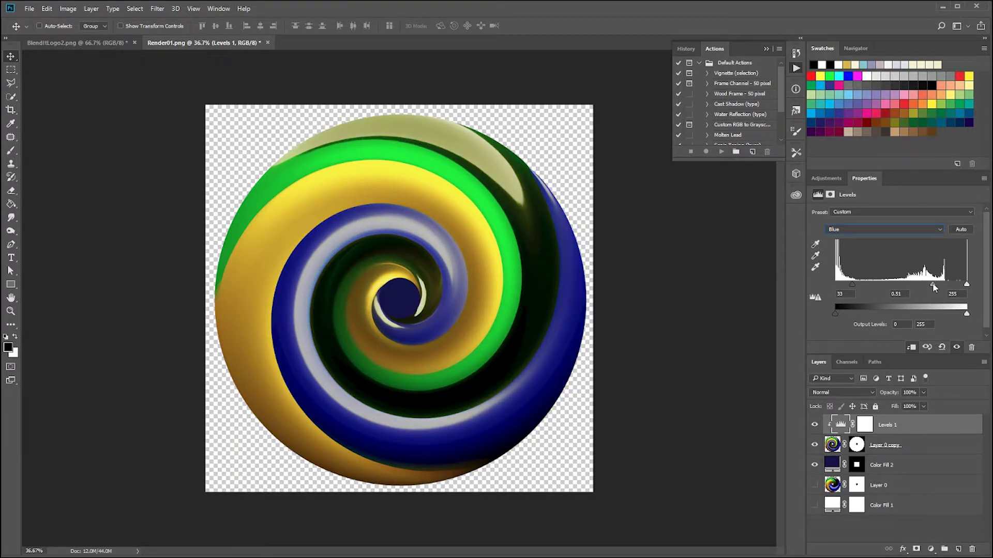
{"action": "mouse_move", "coordinate": [851, 285]}
{"action": "left_mouse_down"}
{"action": "mouse_move", "coordinate": [833, 288]}
{"action": "mouse_move", "coordinate": [860, 291]}
{"action": "left_mouse_up"}
{"action": "left_click_drag", "start_coordinate": [860, 285], "coordinate": [858, 284]}
Brighten the spiral by setting the RGB midtone input of Levels 1 to 1.57.
{"action": "left_click", "coordinate": [864, 231]}
{"action": "left_click", "coordinate": [850, 243]}
{"action": "mouse_move", "coordinate": [883, 285]}
{"action": "left_mouse_down"}
{"action": "mouse_move", "coordinate": [892, 284]}
{"action": "mouse_move", "coordinate": [850, 285]}
{"action": "mouse_move", "coordinate": [903, 293]}
{"action": "mouse_move", "coordinate": [878, 287]}
{"action": "left_mouse_up"}
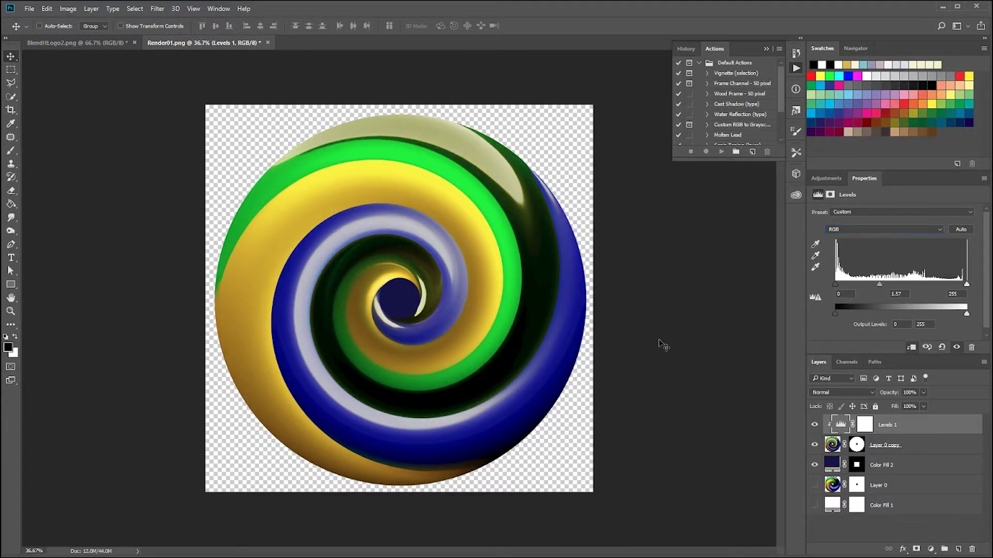
{"action": "scroll", "coordinate": [517, 341], "scroll_direction": "down", "scroll_amount": 1}
{"action": "scroll", "coordinate": [519, 343], "scroll_direction": "down", "scroll_amount": 1}
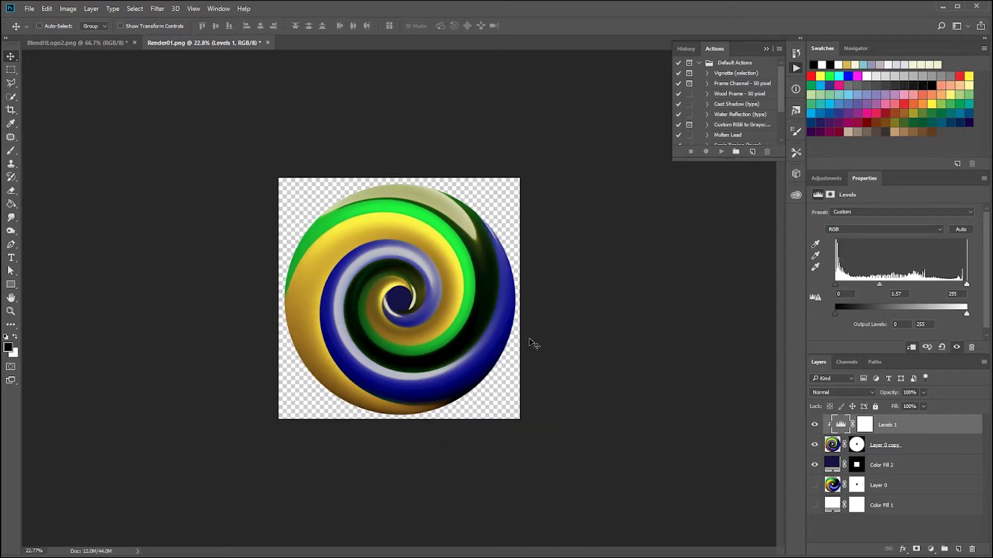
{"action": "scroll", "coordinate": [533, 343], "scroll_direction": "up", "scroll_amount": 2}
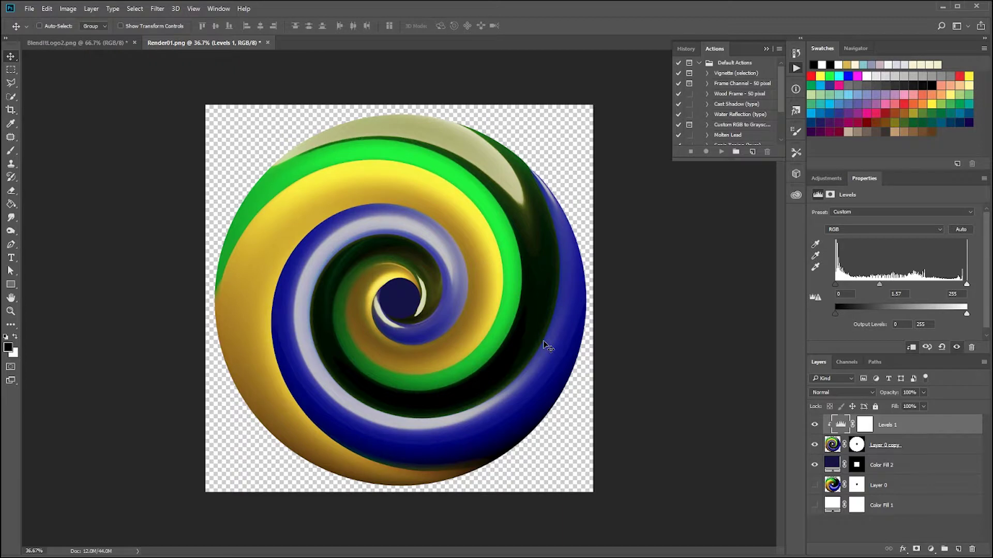
{"action": "left_click", "coordinate": [621, 322]}
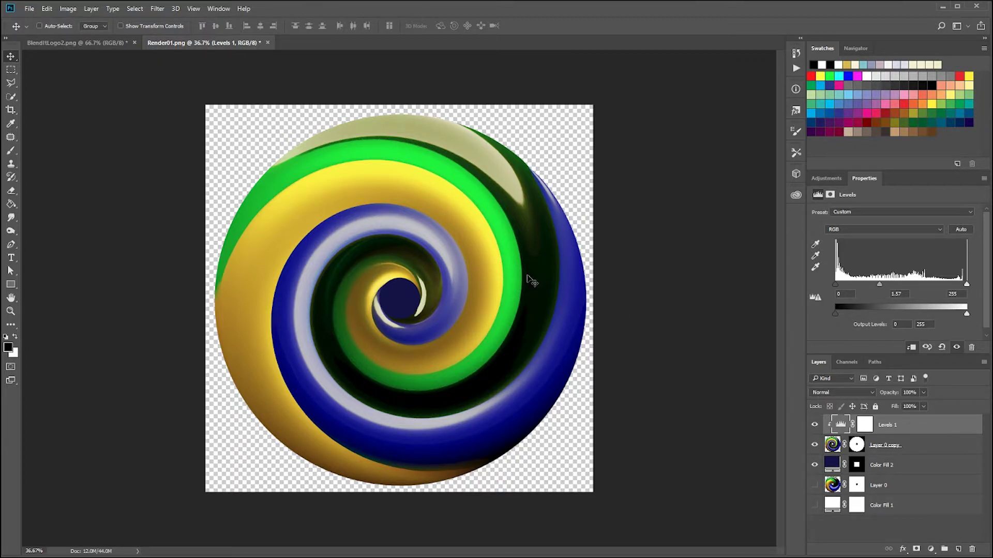
{"action": "key", "text": "alt+F9"}
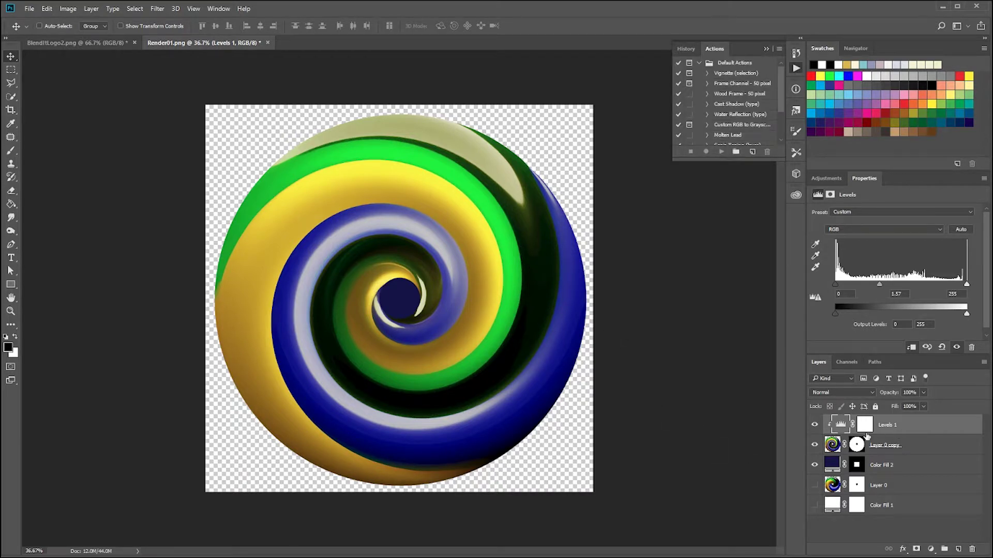
Try white, a sampled cream (#d6d6b1) and light yellow (#f9ef60) as Color Fill 2's colour.
{"action": "double_click", "coordinate": [832, 464]}
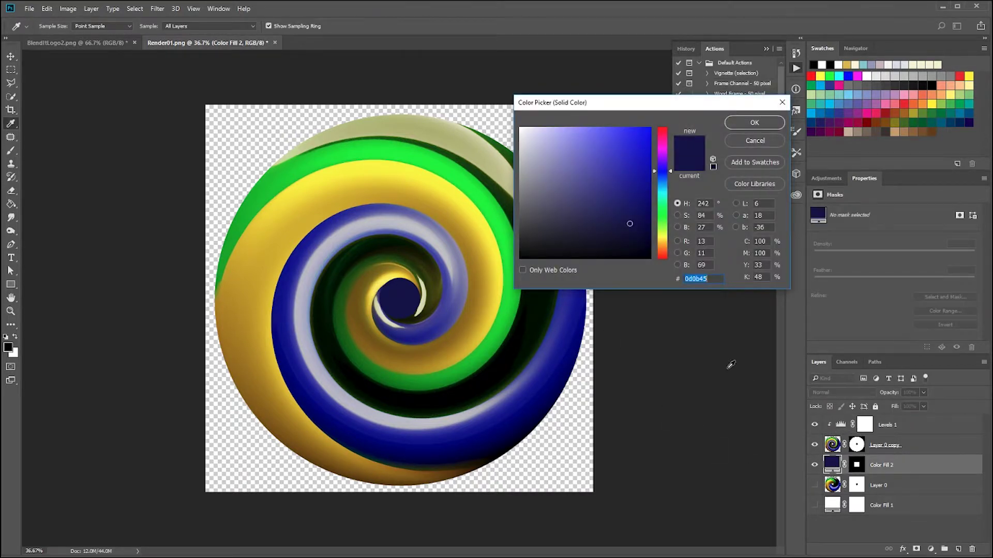
{"action": "mouse_move", "coordinate": [628, 222]}
{"action": "left_mouse_down"}
{"action": "mouse_move", "coordinate": [623, 215]}
{"action": "mouse_move", "coordinate": [619, 235]}
{"action": "mouse_move", "coordinate": [495, 114]}
{"action": "mouse_move", "coordinate": [473, 106]}
{"action": "mouse_move", "coordinate": [603, 106]}
{"action": "mouse_move", "coordinate": [452, 81]}
{"action": "left_mouse_up"}
{"action": "left_click", "coordinate": [432, 295]}
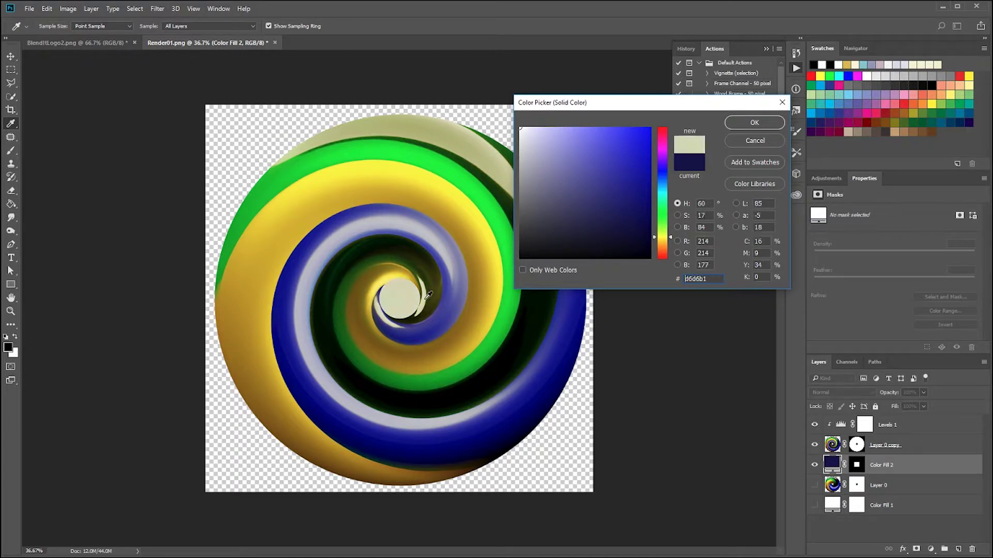
{"action": "left_click", "coordinate": [386, 272]}
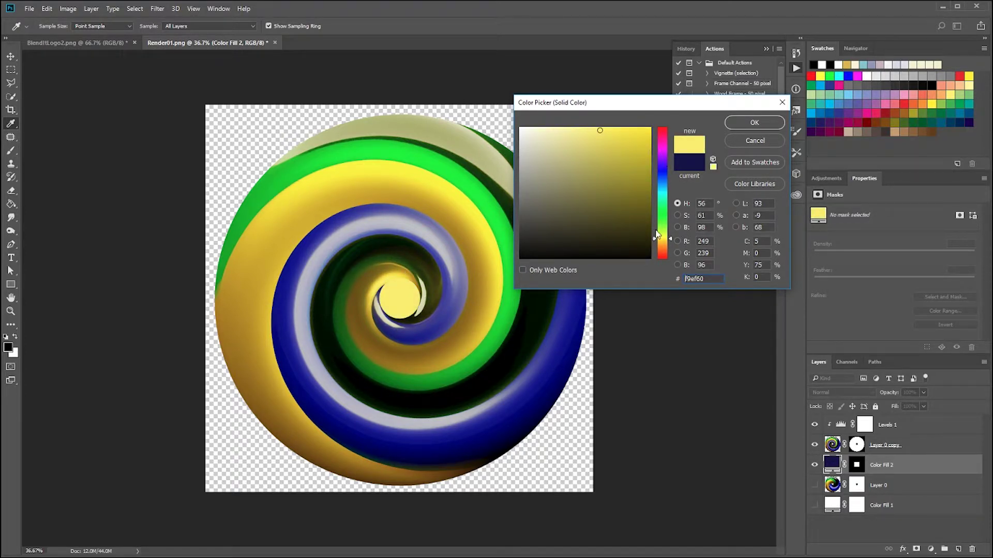
Set Color Fill 2's colour to orange (#ff9600) and check the centre hole at several magnifications.
{"action": "left_click", "coordinate": [662, 246]}
{"action": "left_click", "coordinate": [632, 148]}
{"action": "left_click_drag", "start_coordinate": [632, 148], "coordinate": [654, 99]}
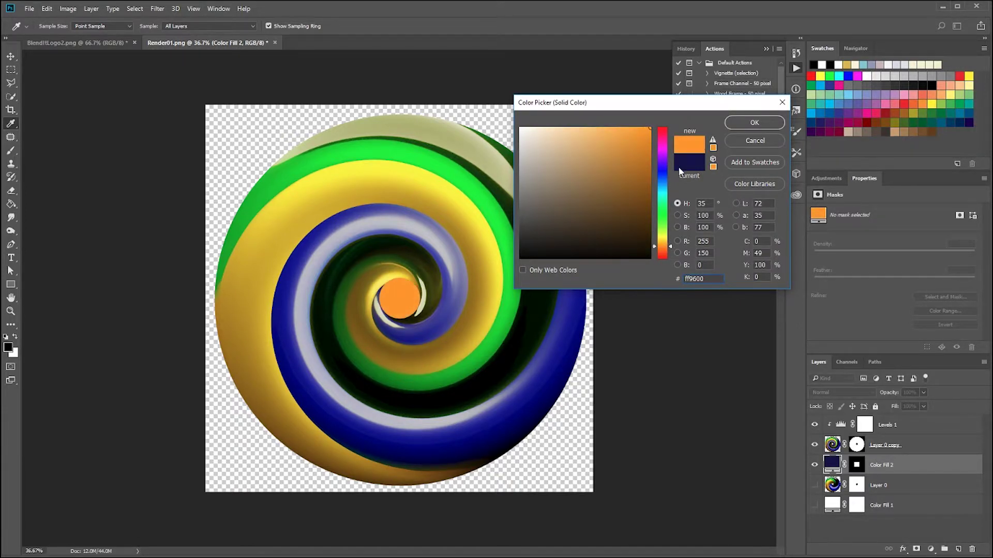
{"action": "left_click", "coordinate": [754, 123]}
{"action": "scroll", "coordinate": [511, 287], "scroll_direction": "down", "scroll_amount": 4}
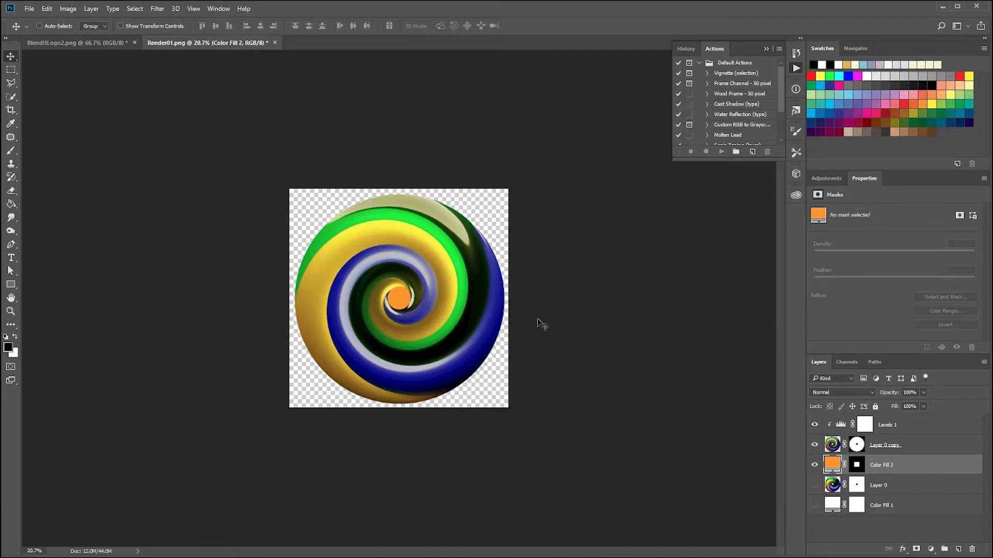
{"action": "scroll", "coordinate": [486, 341], "scroll_direction": "up", "scroll_amount": 3}
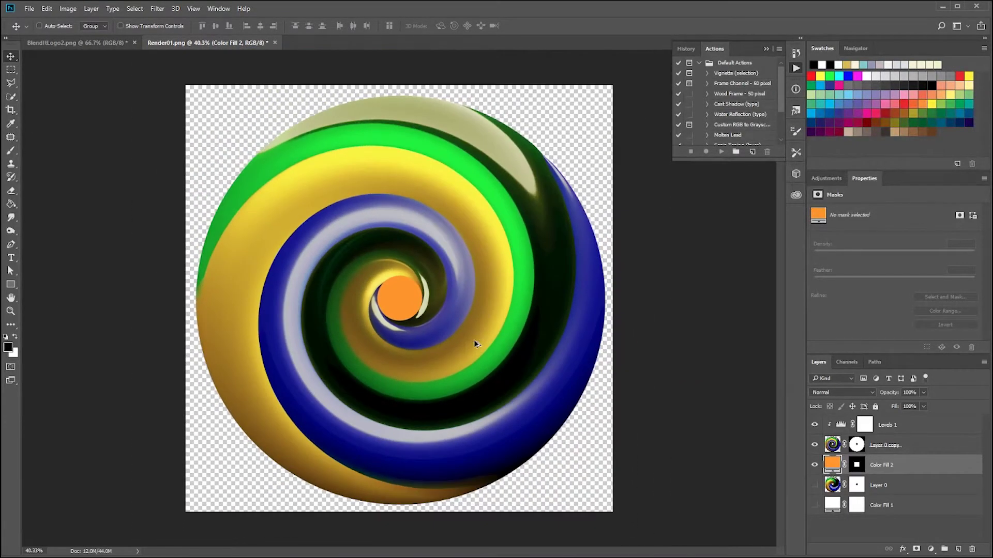
{"action": "scroll", "coordinate": [476, 344], "scroll_direction": "up", "scroll_amount": 1}
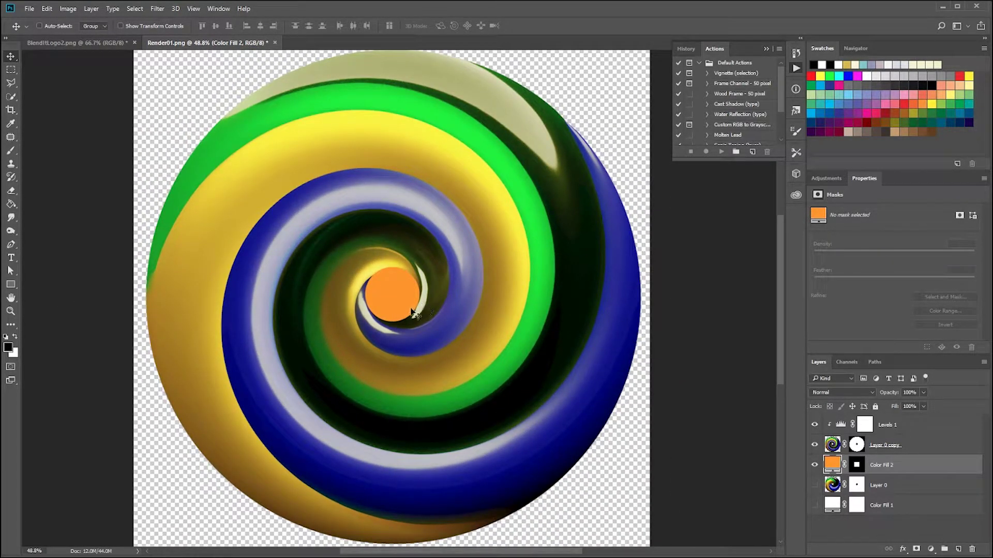
{"action": "scroll", "coordinate": [390, 313], "scroll_direction": "down", "scroll_amount": 1}
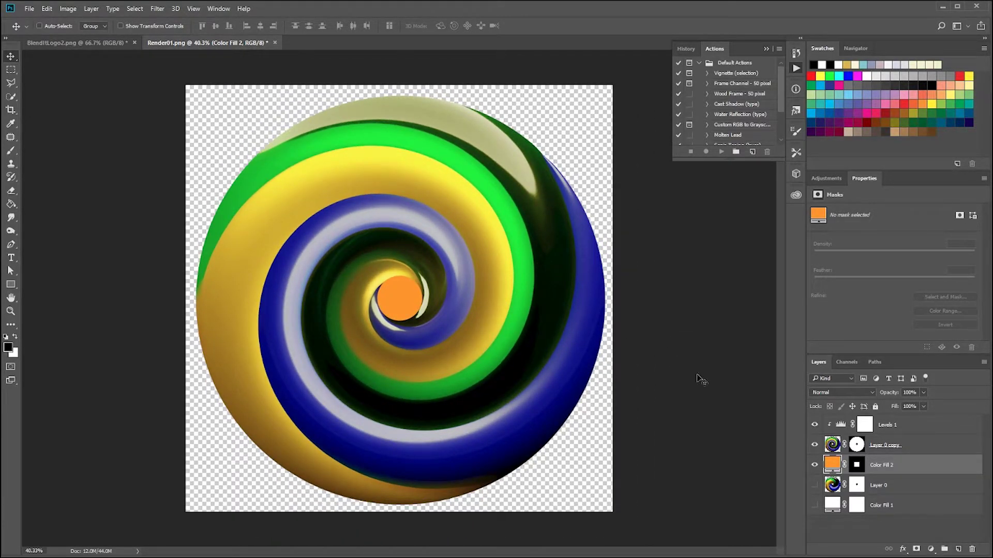
Set Color Fill 2's colour to black (#000000) and inspect the centre hole up close and from afar.
{"action": "double_click", "coordinate": [833, 465]}
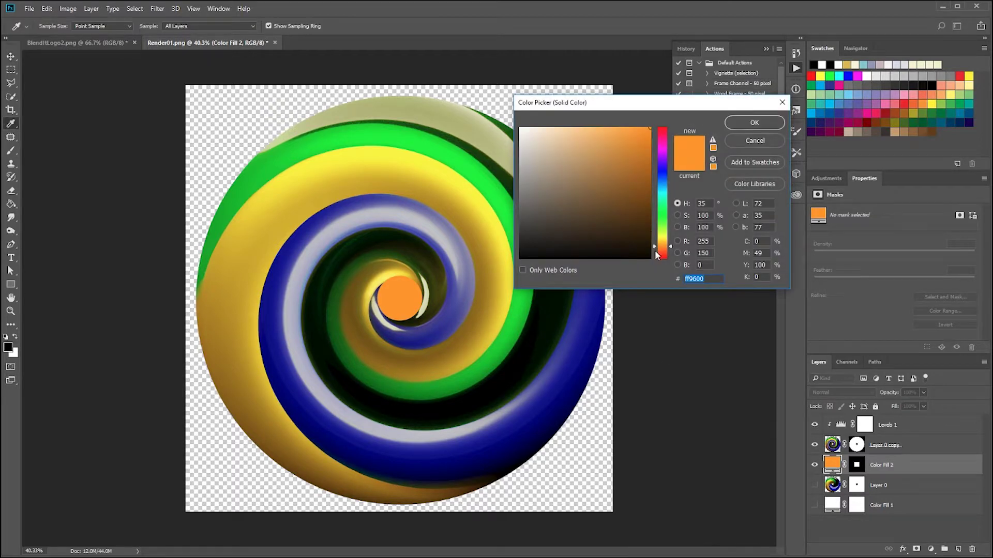
{"action": "mouse_move", "coordinate": [641, 254]}
{"action": "left_mouse_down"}
{"action": "mouse_move", "coordinate": [503, 285]}
{"action": "mouse_move", "coordinate": [453, 312]}
{"action": "left_mouse_up"}
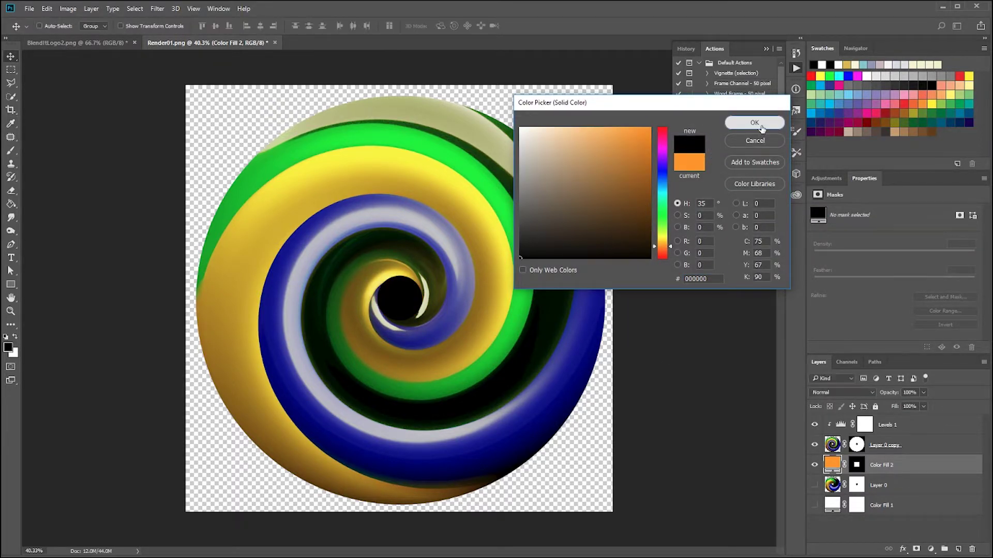
{"action": "left_click", "coordinate": [760, 125]}
{"action": "scroll", "coordinate": [477, 228], "scroll_direction": "down", "scroll_amount": 3}
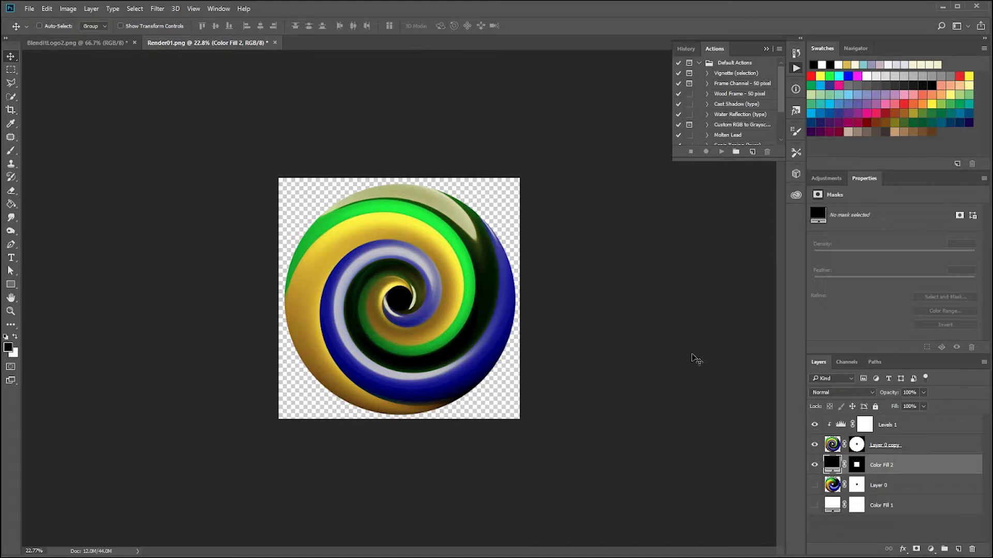
{"action": "scroll", "coordinate": [483, 357], "scroll_direction": "up", "scroll_amount": 4}
{"action": "scroll", "coordinate": [433, 335], "scroll_direction": "up", "scroll_amount": 2}
{"action": "scroll", "coordinate": [393, 299], "scroll_direction": "down", "scroll_amount": 3}
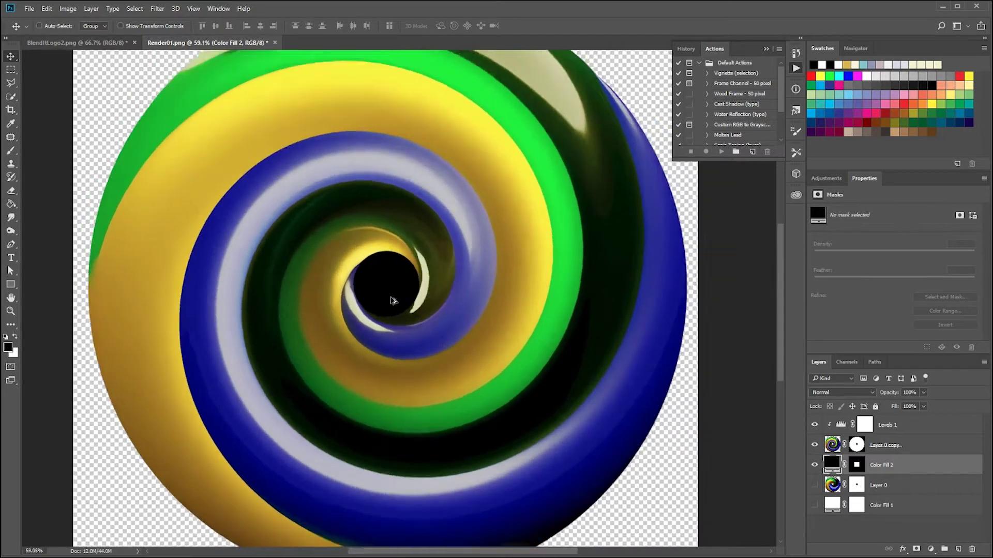
{"action": "scroll", "coordinate": [408, 317], "scroll_direction": "up", "scroll_amount": 1}
{"action": "scroll", "coordinate": [408, 317], "scroll_direction": "down", "scroll_amount": 1}
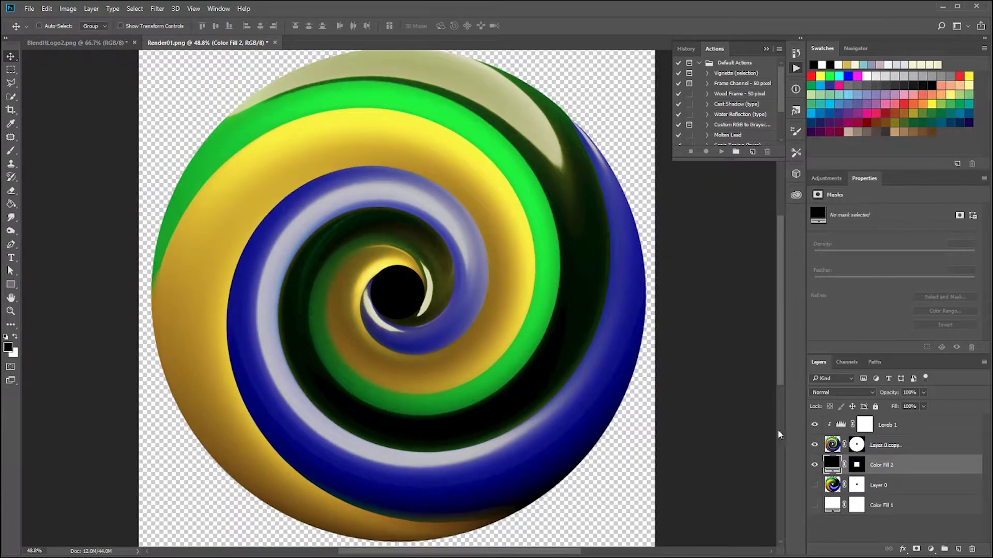
Add a centred Stroke effect to Layer 0 copy and set its size to 13 px.
{"action": "left_click", "coordinate": [832, 445]}
{"action": "right_click", "coordinate": [834, 445]}
{"action": "left_click", "coordinate": [875, 458]}
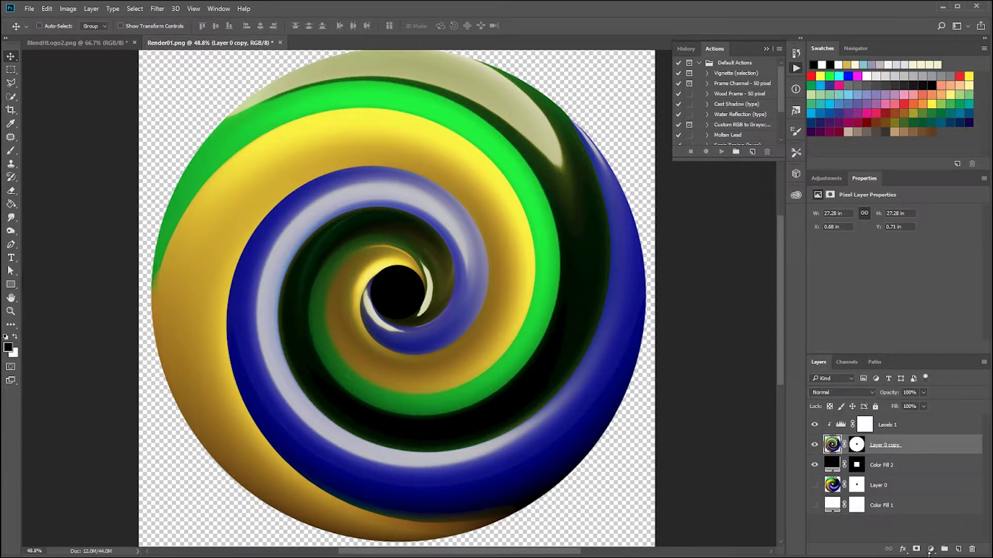
{"action": "left_click", "coordinate": [903, 549]}
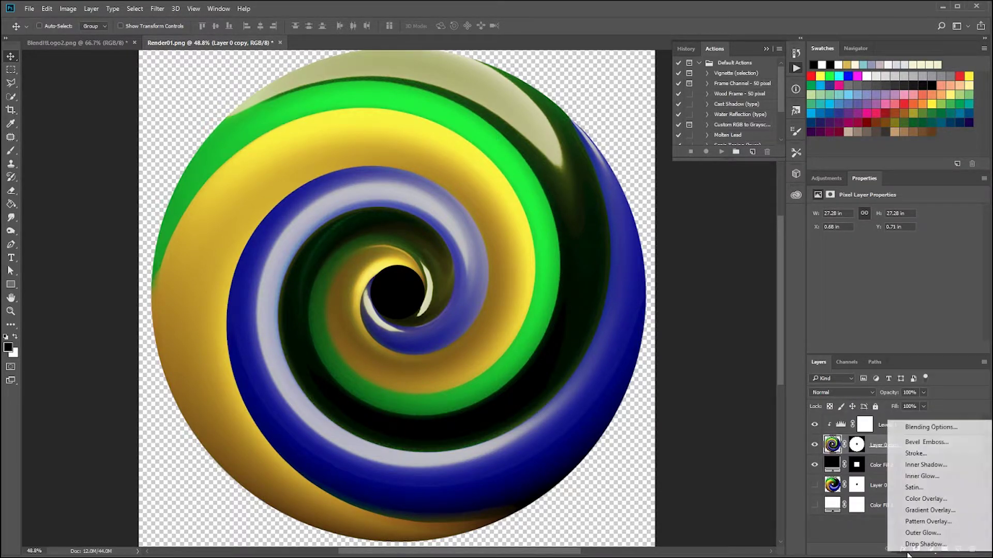
{"action": "left_click", "coordinate": [928, 457]}
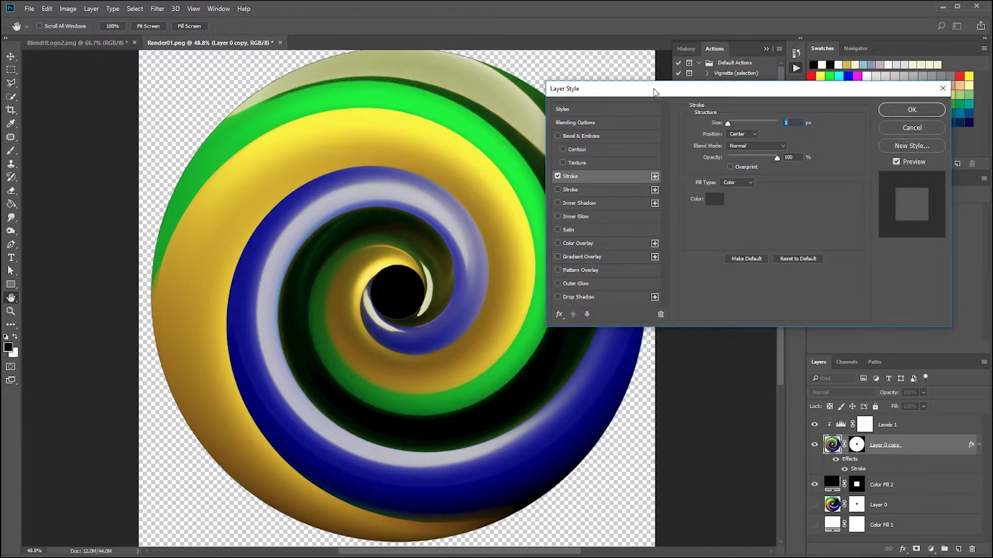
{"action": "left_click_drag", "start_coordinate": [654, 92], "coordinate": [751, 84]}
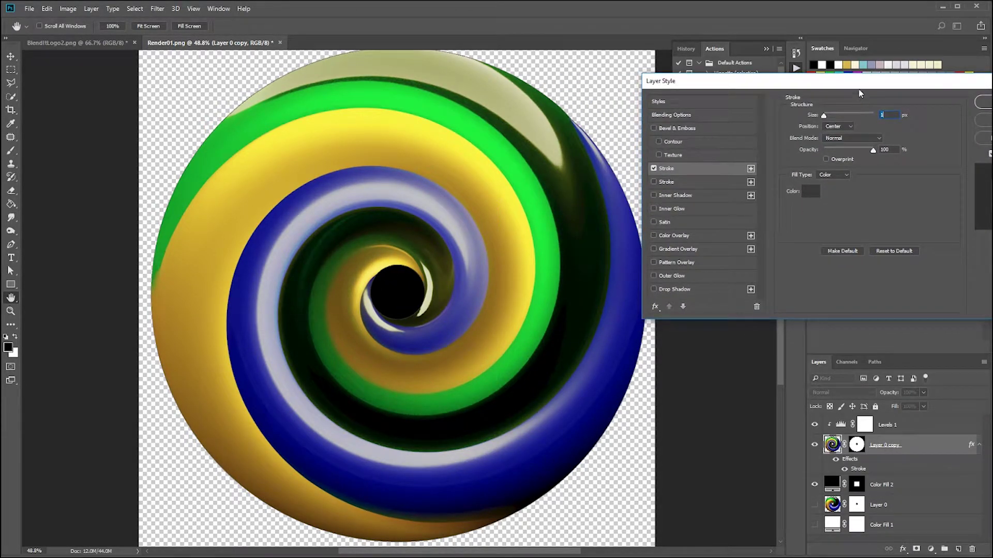
{"action": "mouse_move", "coordinate": [859, 89]}
{"action": "left_mouse_down"}
{"action": "mouse_move", "coordinate": [817, 87]}
{"action": "mouse_move", "coordinate": [822, 112]}
{"action": "mouse_move", "coordinate": [788, 116]}
{"action": "left_mouse_up"}
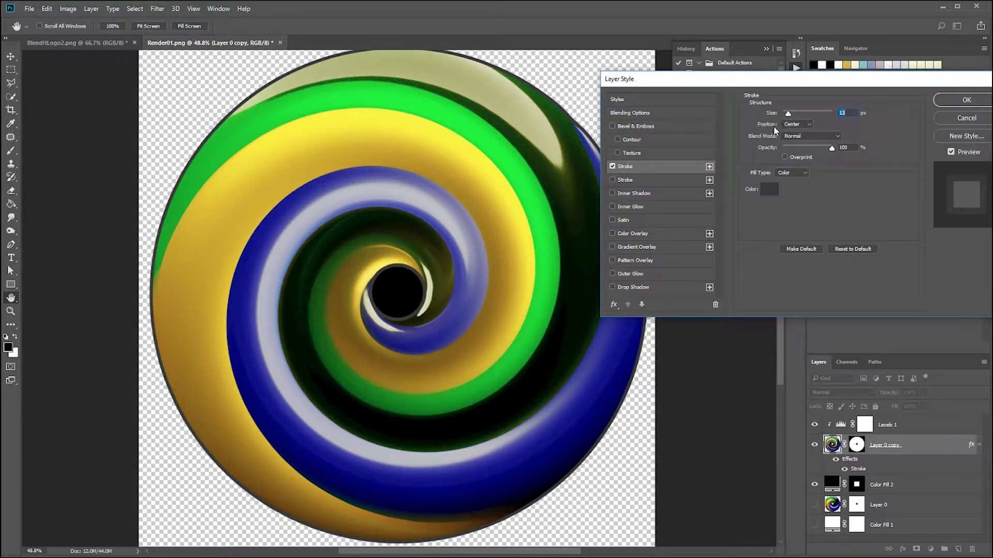
Try a gradient fill for the stroke, return to a solid colour and preview white (#ffffff) before cancelling the colour change.
{"action": "left_click", "coordinate": [791, 173]}
{"action": "left_click", "coordinate": [780, 188]}
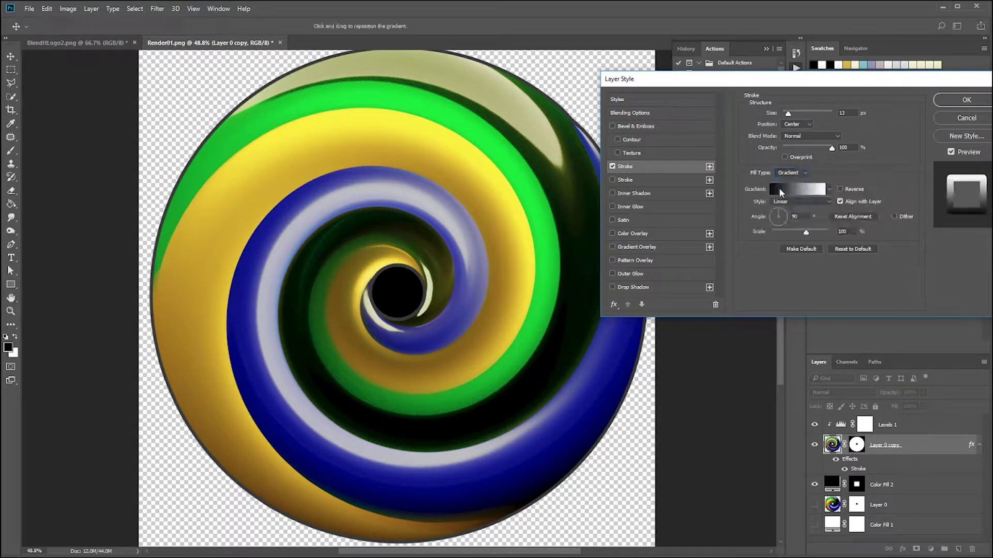
{"action": "left_click", "coordinate": [792, 173]}
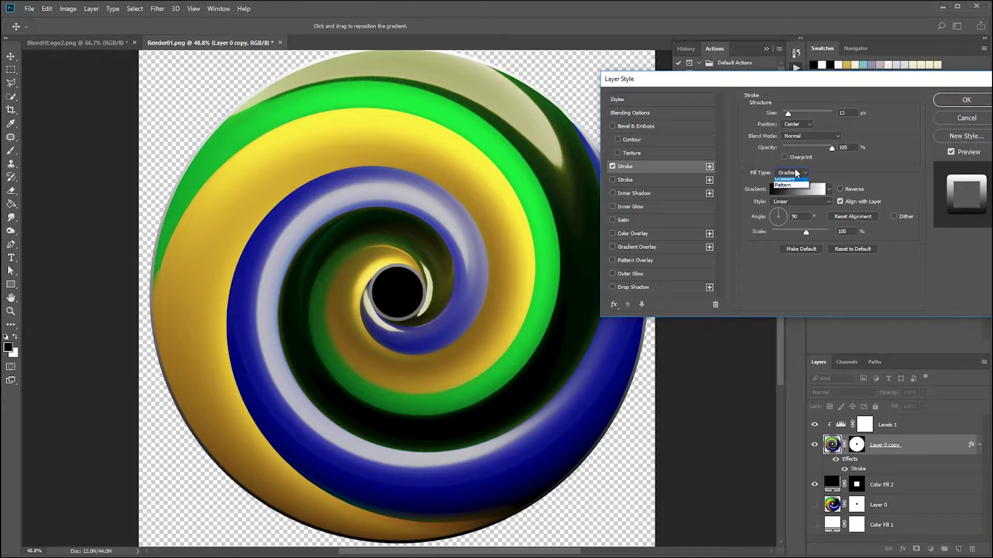
{"action": "left_click", "coordinate": [780, 181]}
{"action": "left_click", "coordinate": [773, 190]}
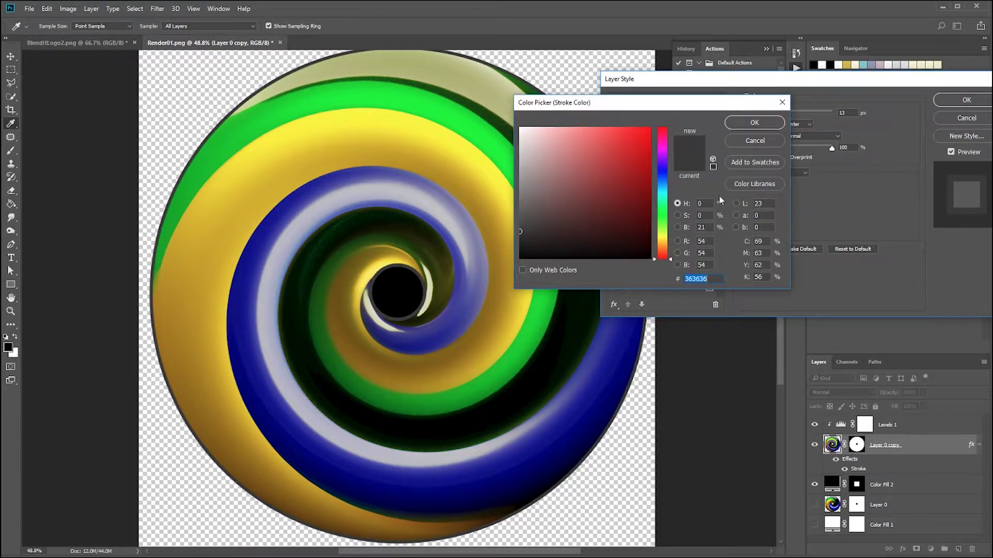
{"action": "type", "text": "ffffff"}
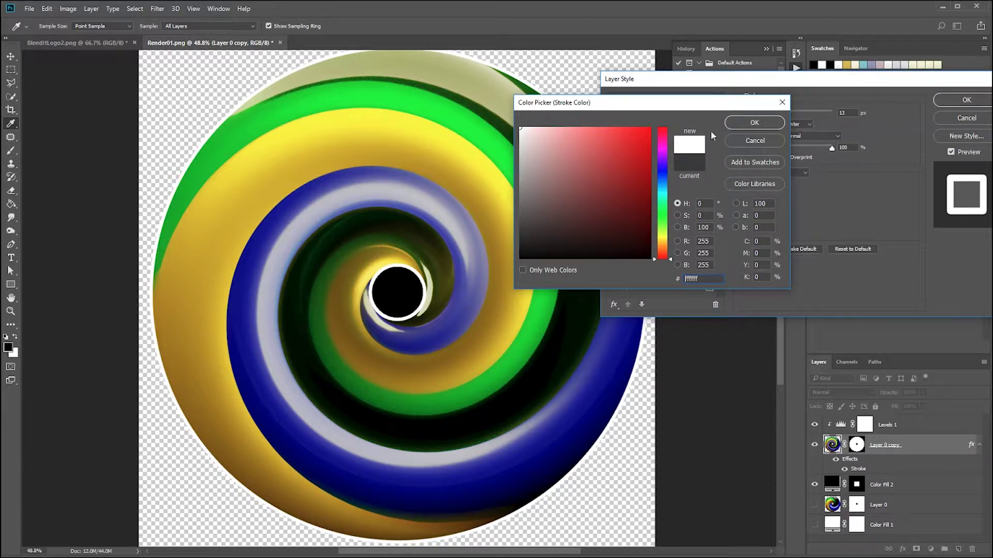
{"action": "left_click", "coordinate": [755, 140]}
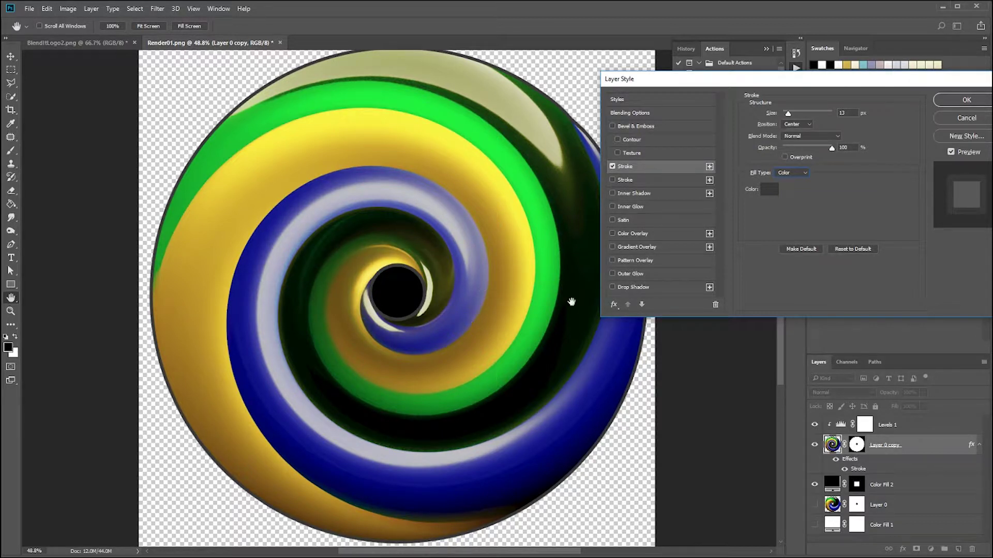
Set the stroke's colour to white (#ffffff) at 100% opacity and increase its size to 54 px.
{"action": "left_click", "coordinate": [768, 188]}
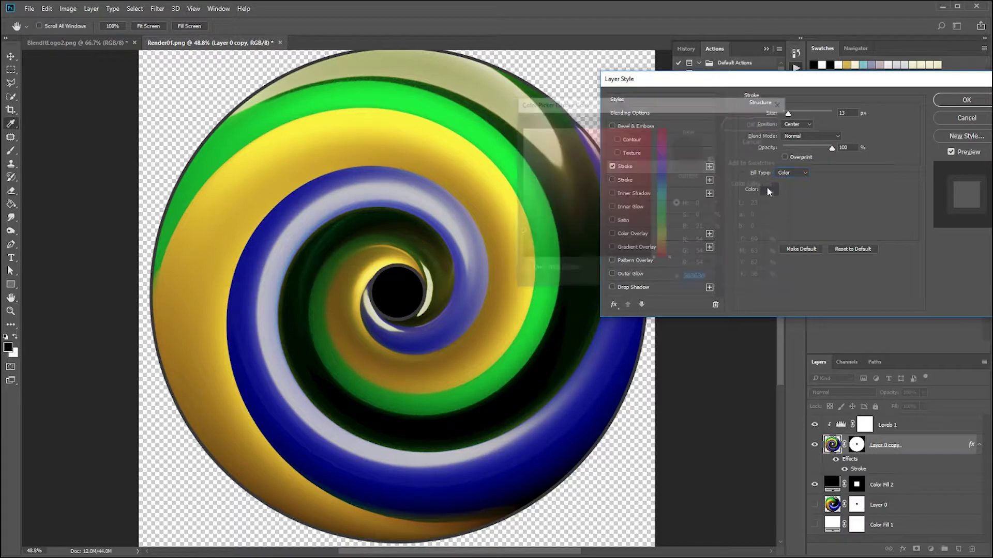
{"action": "left_click_drag", "start_coordinate": [593, 200], "coordinate": [500, 133]}
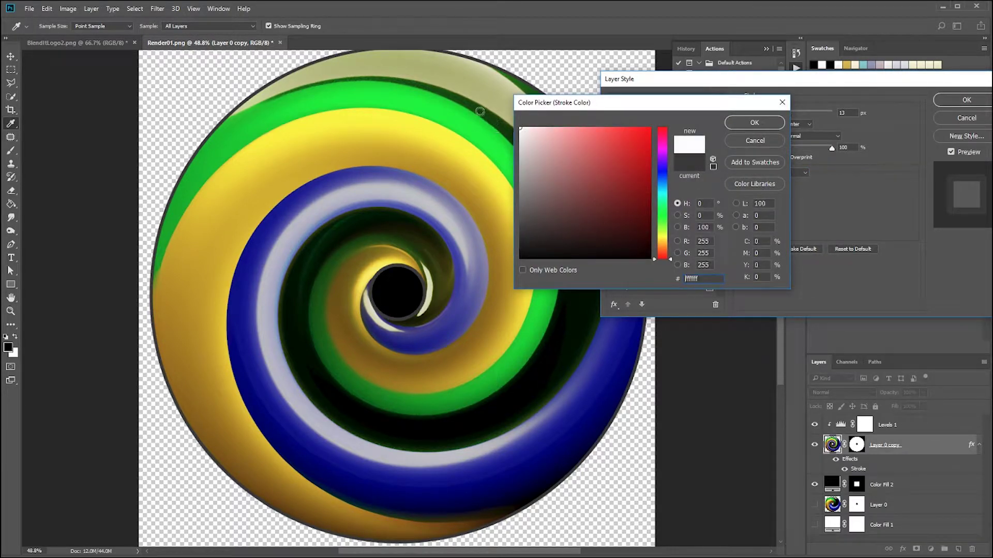
{"action": "type", "text": "ffffff"}
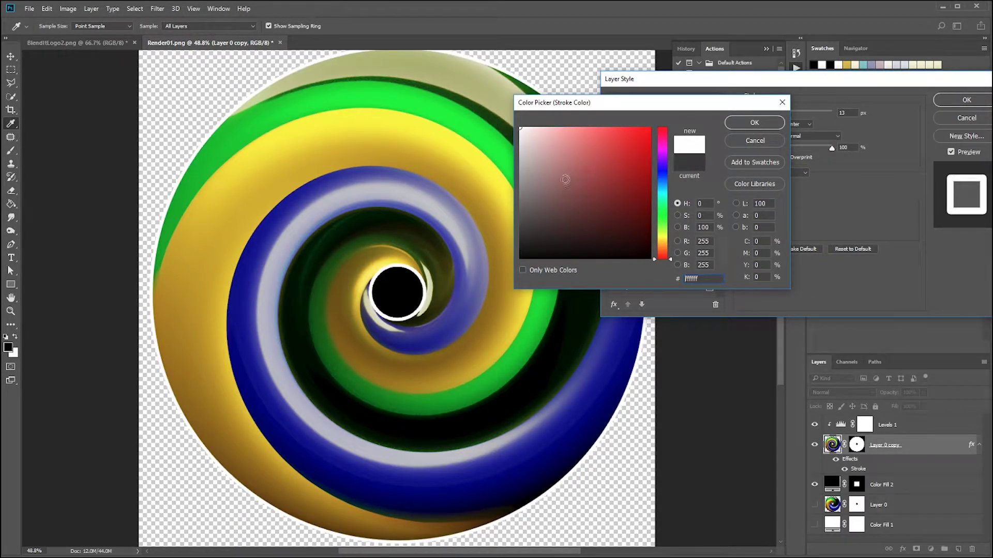
{"action": "left_click", "coordinate": [755, 123]}
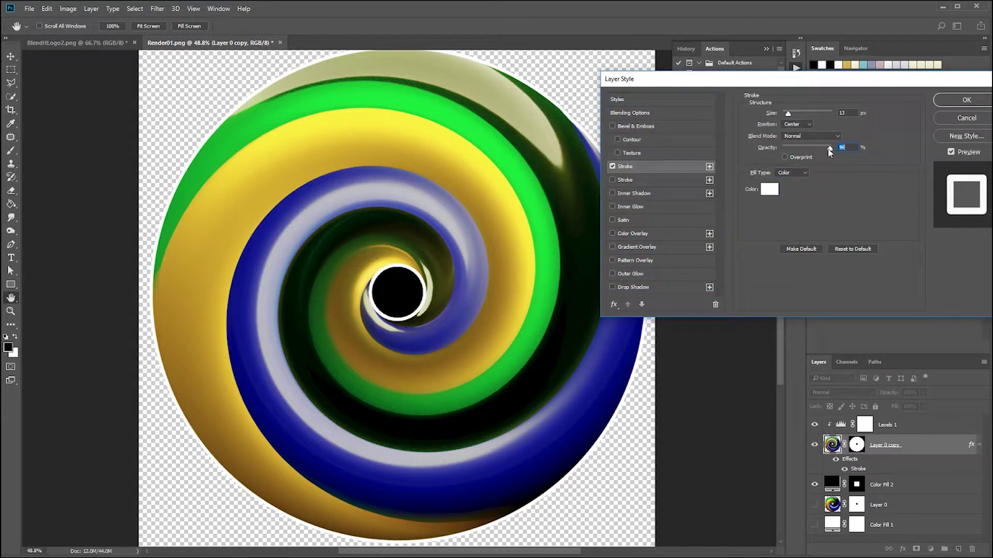
{"action": "left_click", "coordinate": [843, 148]}
{"action": "left_click_drag", "start_coordinate": [789, 114], "coordinate": [795, 113]}
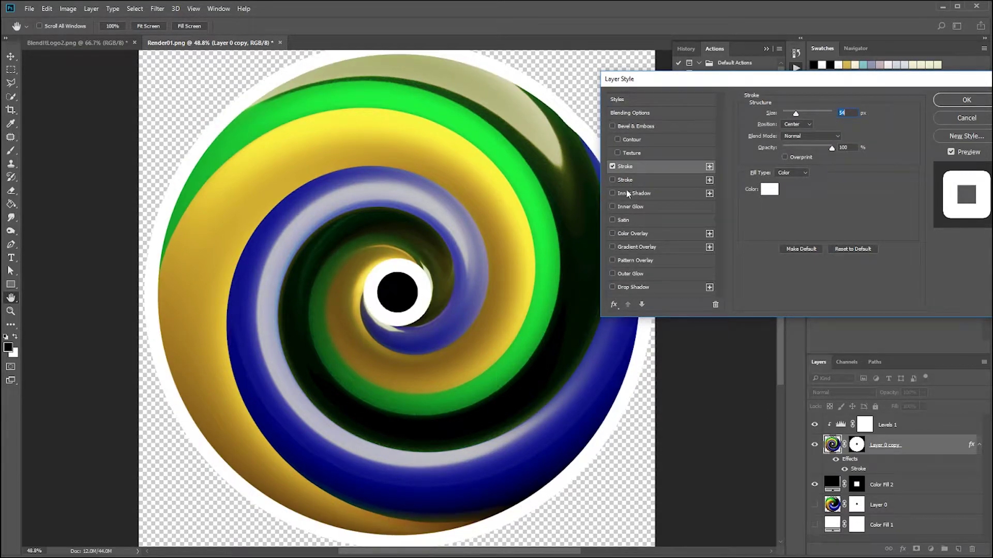
Turn off Layer 0 copy's stroke and enable an Outer Glow with the Screen blend mode.
{"action": "left_click", "coordinate": [612, 166]}
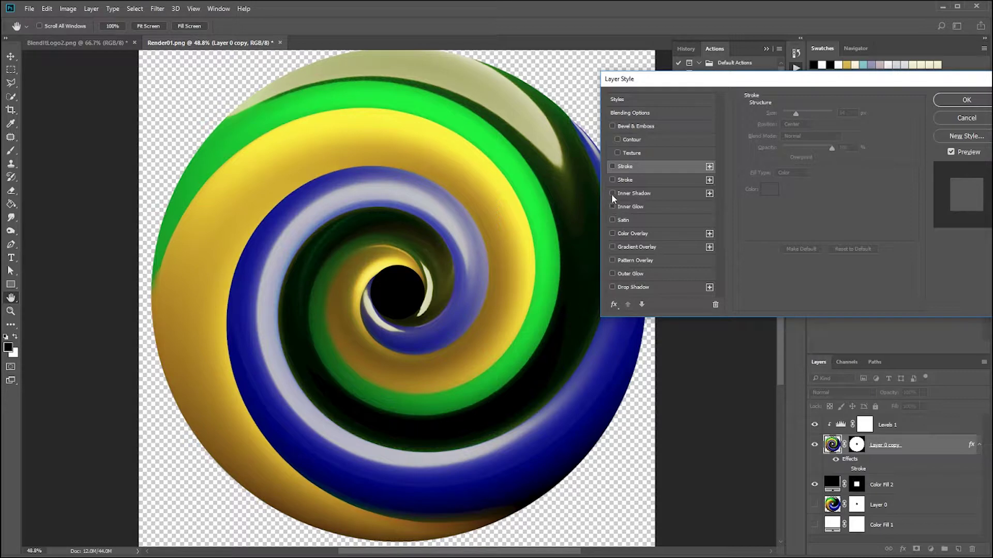
{"action": "left_click", "coordinate": [613, 274]}
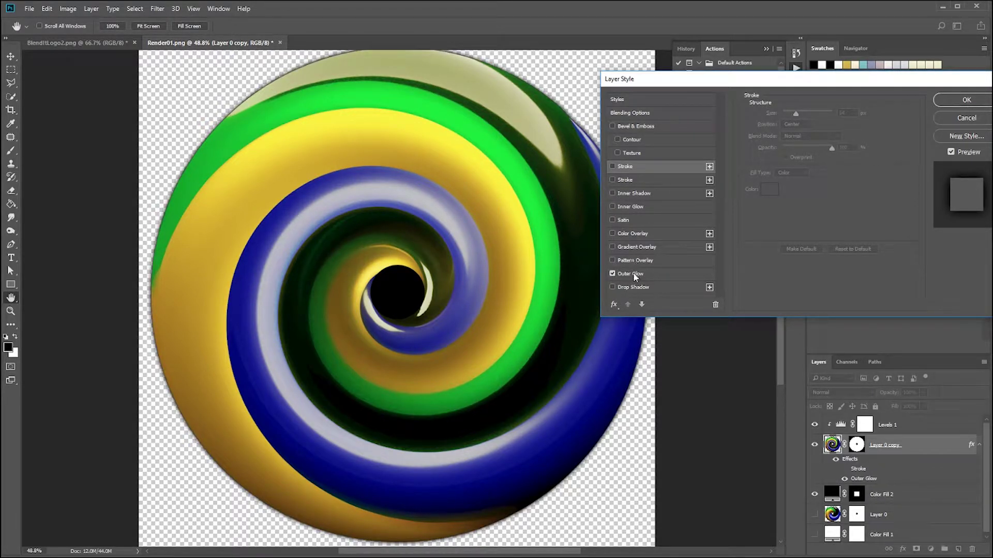
{"action": "left_click", "coordinate": [636, 277]}
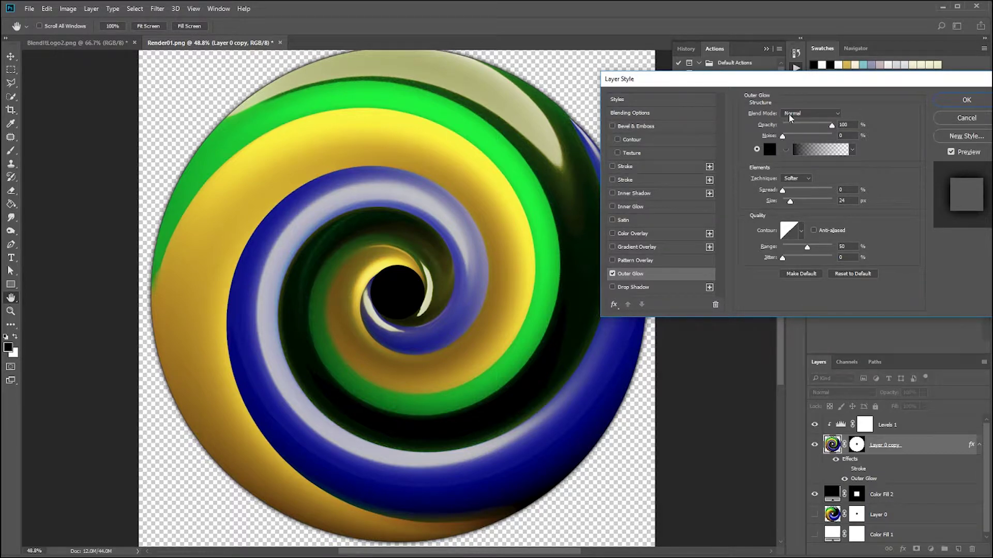
{"action": "left_click", "coordinate": [811, 113]}
{"action": "left_click", "coordinate": [799, 175]}
Set the outer glow's colour to white (#ffffff) and its size to 46 px, and apply the layer style.
{"action": "left_click", "coordinate": [770, 150]}
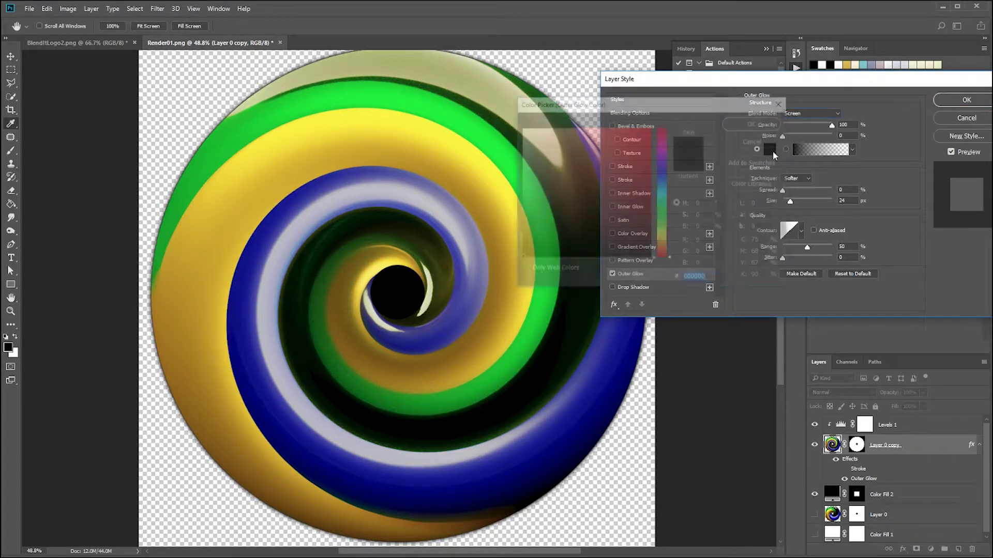
{"action": "left_click_drag", "start_coordinate": [587, 166], "coordinate": [488, 105]}
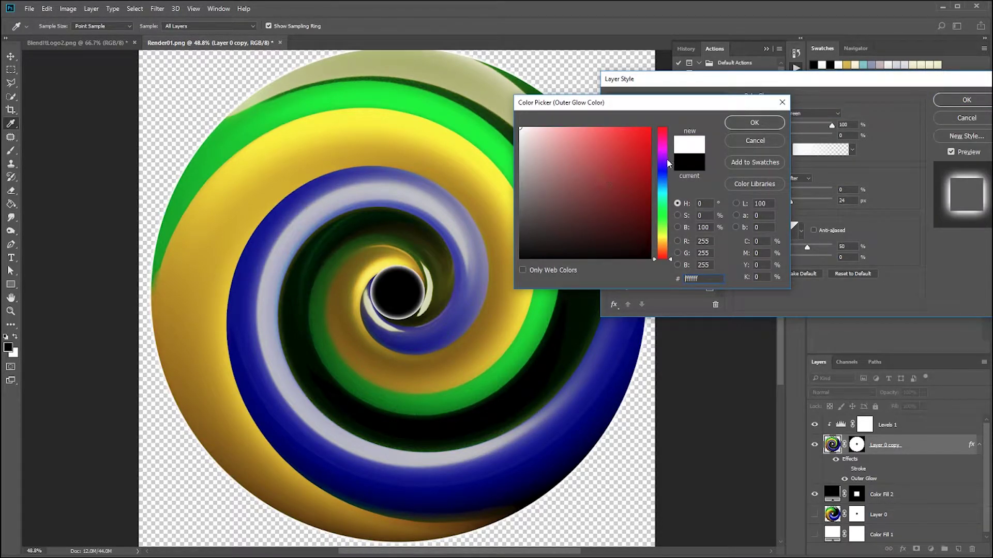
{"action": "left_click", "coordinate": [742, 125]}
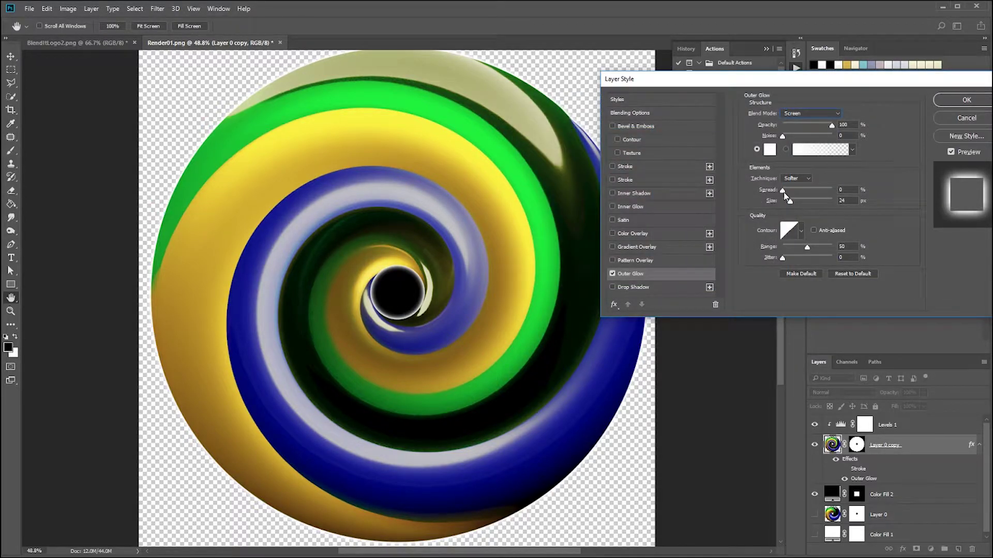
{"action": "mouse_move", "coordinate": [784, 191]}
{"action": "left_mouse_down"}
{"action": "mouse_move", "coordinate": [803, 205]}
{"action": "mouse_move", "coordinate": [784, 194]}
{"action": "left_mouse_up"}
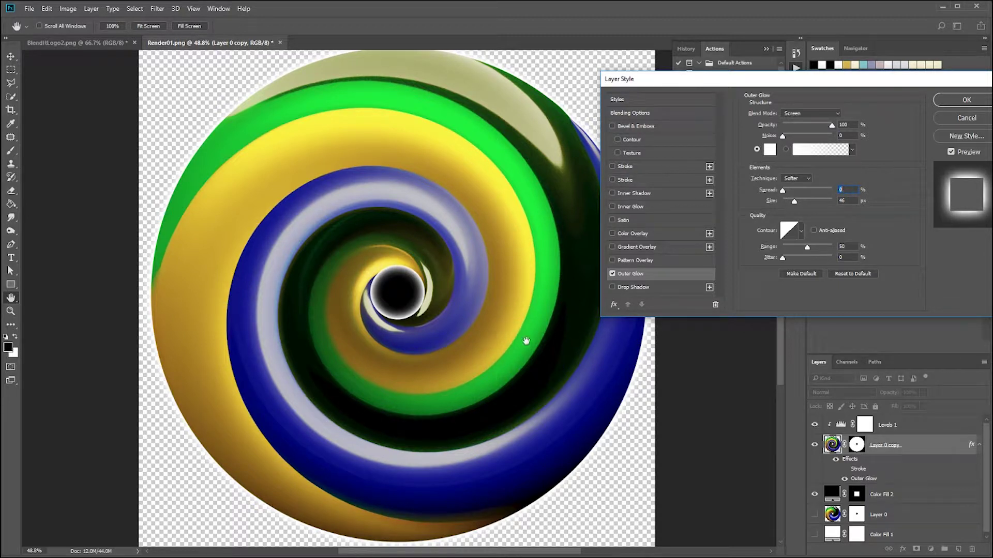
{"action": "left_click", "coordinate": [953, 103]}
{"action": "key", "text": "v"}
{"action": "scroll", "coordinate": [500, 374], "scroll_direction": "down", "scroll_amount": 2}
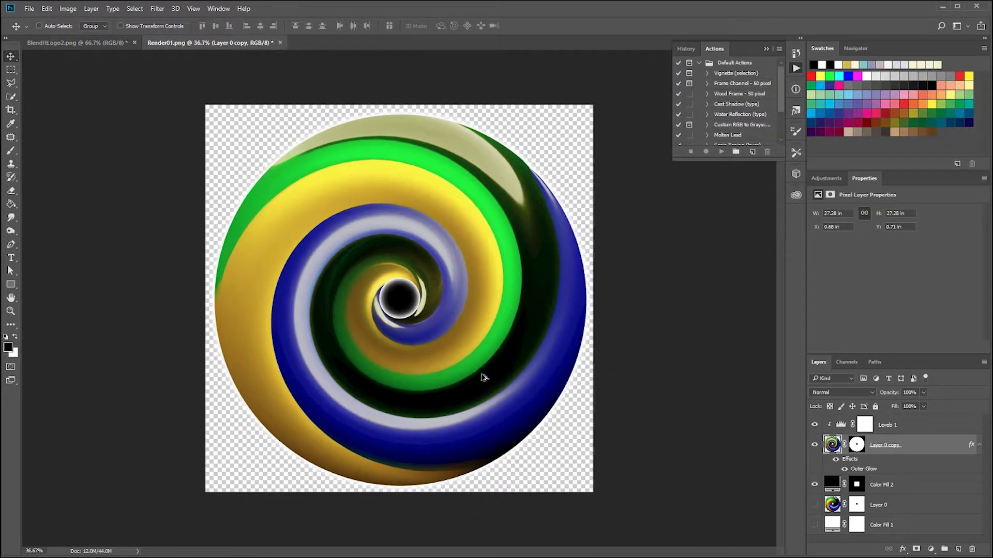
Change Color Fill 2's colour to a dark navy blue.
{"action": "scroll", "coordinate": [484, 377], "scroll_direction": "up", "scroll_amount": 1}
{"action": "double_click", "coordinate": [832, 486]}
{"action": "mouse_move", "coordinate": [586, 211]}
{"action": "left_mouse_down"}
{"action": "mouse_move", "coordinate": [687, 94]}
{"action": "mouse_move", "coordinate": [698, 204]}
{"action": "mouse_move", "coordinate": [692, 314]}
{"action": "mouse_move", "coordinate": [588, 205]}
{"action": "left_mouse_up"}
{"action": "left_click", "coordinate": [634, 226]}
{"action": "mouse_move", "coordinate": [663, 181]}
{"action": "left_mouse_down"}
{"action": "mouse_move", "coordinate": [662, 162]}
{"action": "mouse_move", "coordinate": [664, 178]}
{"action": "left_mouse_up"}
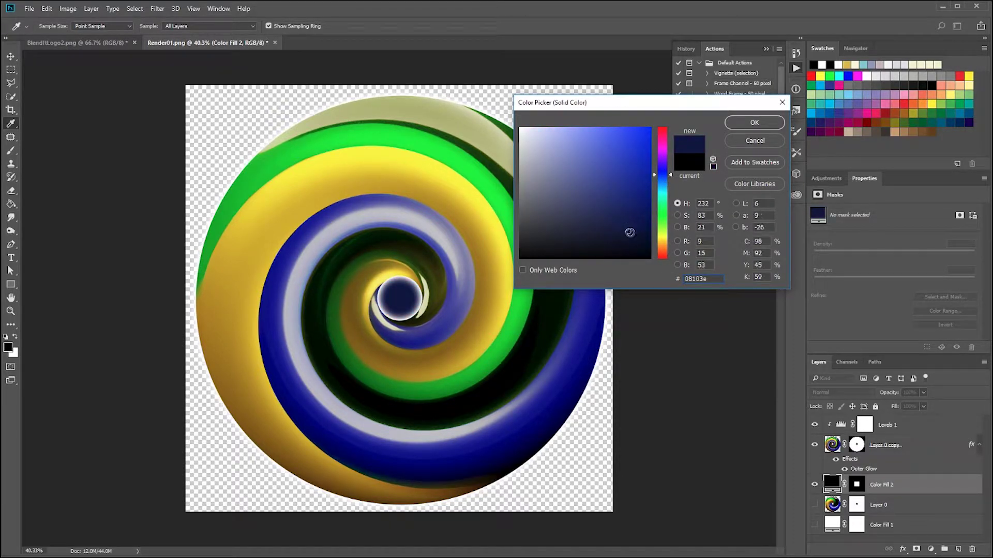
{"action": "left_click_drag", "start_coordinate": [633, 235], "coordinate": [636, 229]}
{"action": "left_click", "coordinate": [756, 123]}
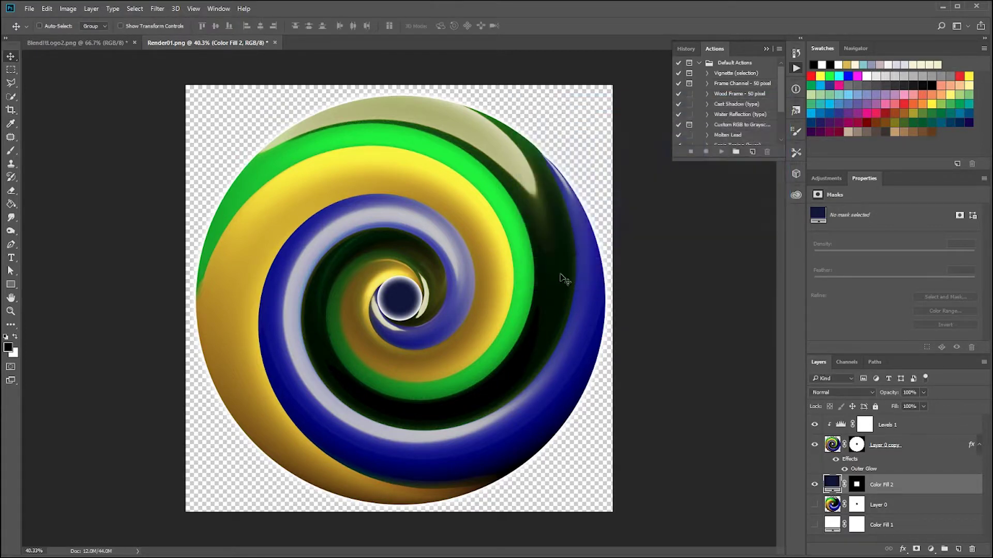
Increase the size of Layer 0 copy's Outer Glow to 95 px, judging the logo at icon size.
{"action": "scroll", "coordinate": [565, 279], "scroll_direction": "down", "scroll_amount": 5}
{"action": "scroll", "coordinate": [581, 324], "scroll_direction": "down", "scroll_amount": 4}
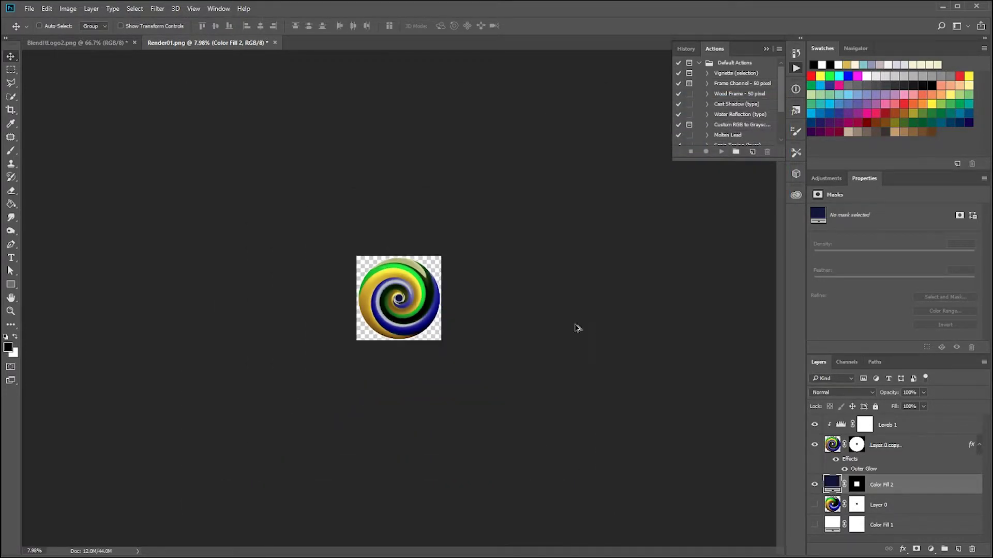
{"action": "scroll", "coordinate": [552, 349], "scroll_direction": "down", "scroll_amount": 4}
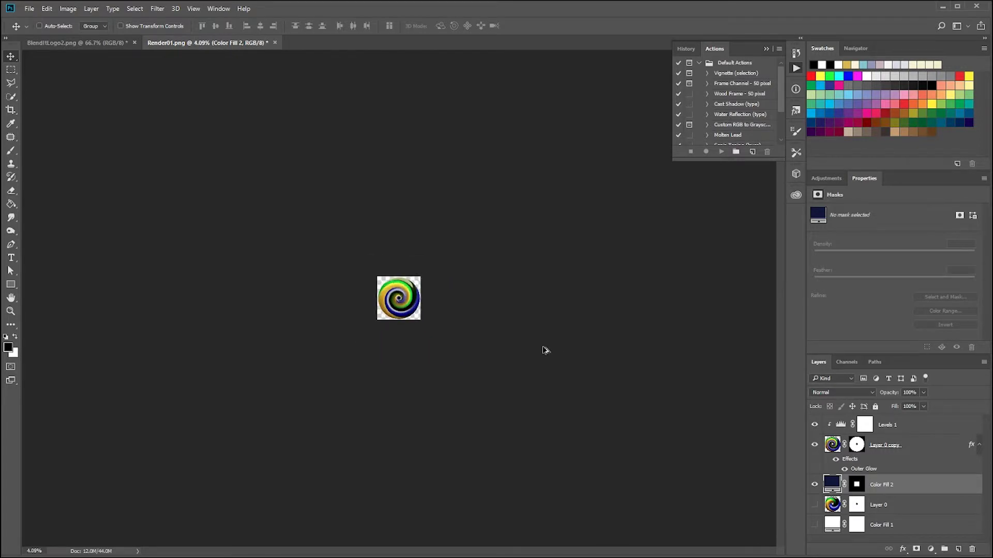
{"action": "scroll", "coordinate": [544, 349], "scroll_direction": "up", "scroll_amount": 3}
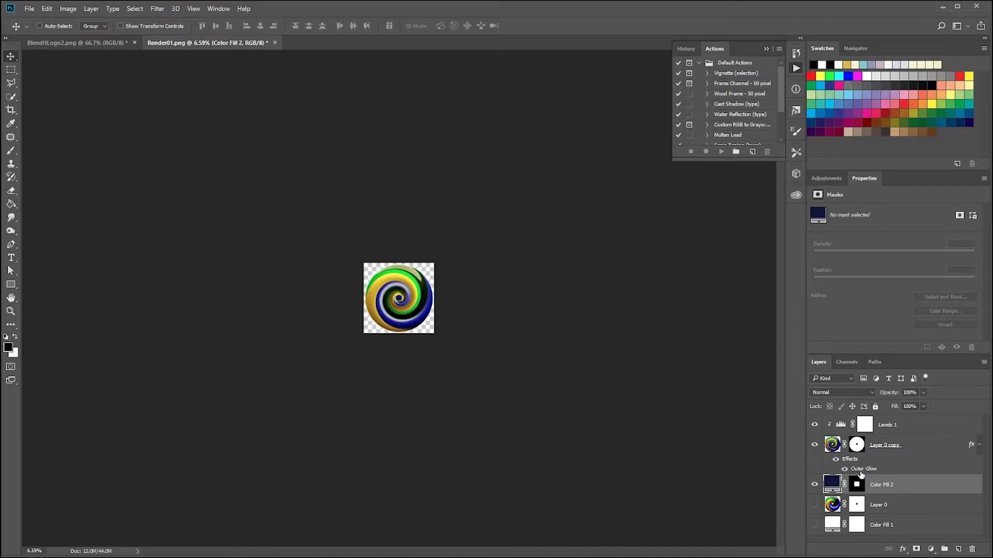
{"action": "left_click", "coordinate": [861, 472]}
{"action": "double_click", "coordinate": [862, 469]}
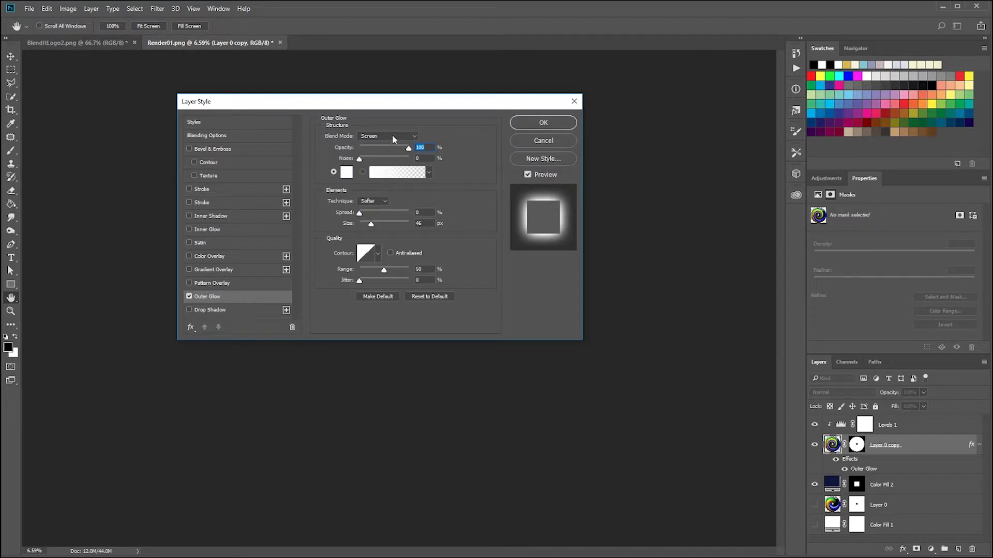
{"action": "left_click_drag", "start_coordinate": [412, 104], "coordinate": [713, 122]}
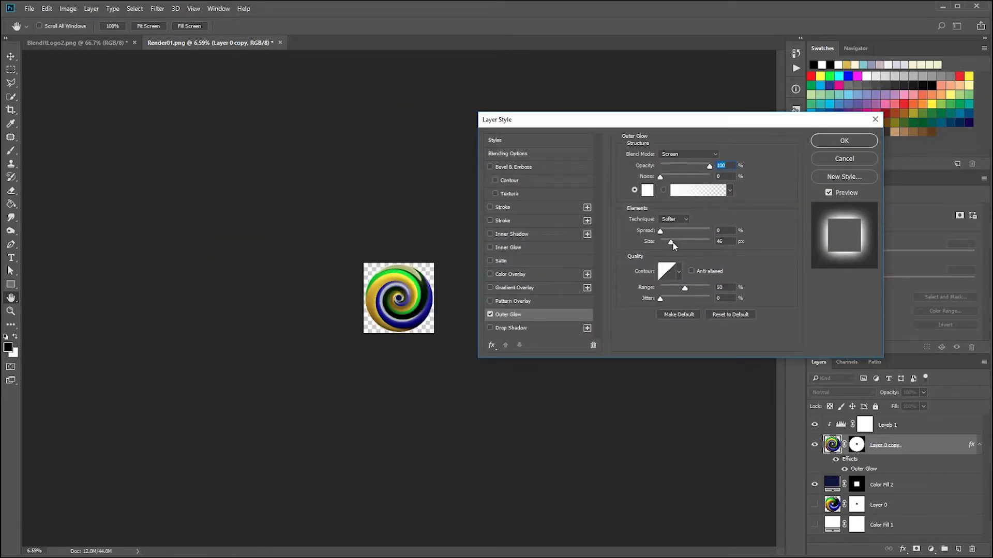
{"action": "mouse_move", "coordinate": [673, 247]}
{"action": "left_mouse_down"}
{"action": "mouse_move", "coordinate": [687, 245]}
{"action": "mouse_move", "coordinate": [662, 236]}
{"action": "mouse_move", "coordinate": [688, 235]}
{"action": "mouse_move", "coordinate": [658, 239]}
{"action": "left_mouse_up"}
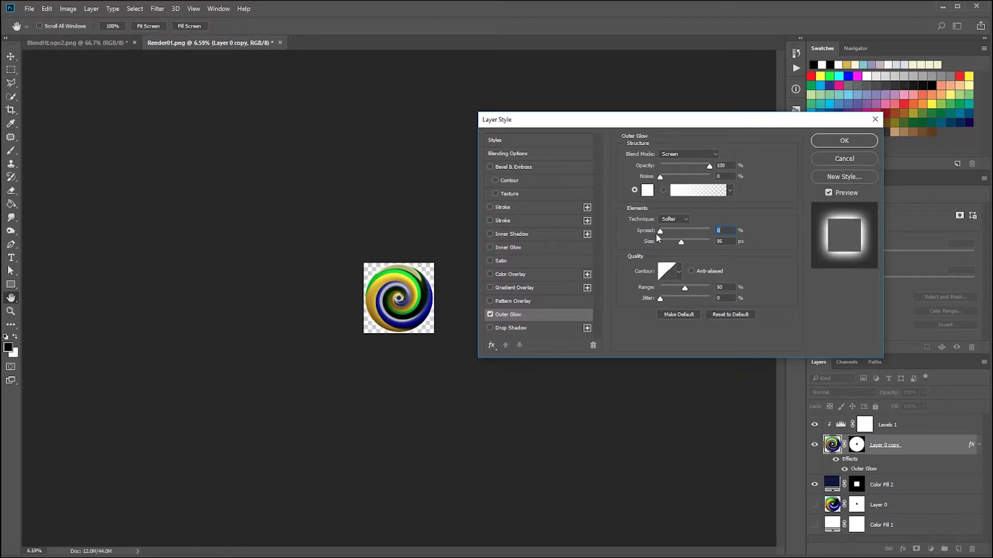
{"action": "left_click", "coordinate": [833, 142]}
Set Color Fill 1's colour to black and show that layer as the background behind the logo.
{"action": "scroll", "coordinate": [433, 314], "scroll_direction": "up", "scroll_amount": 4}
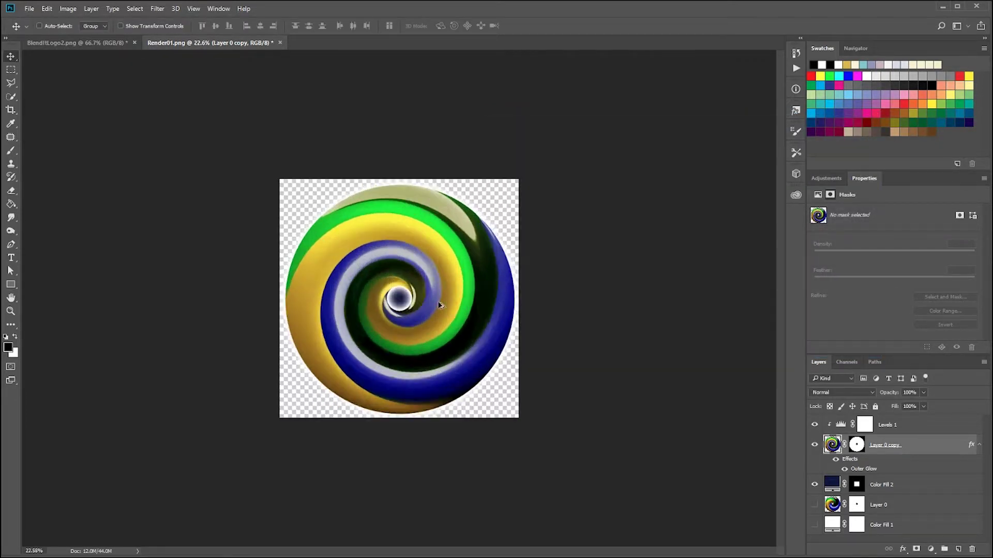
{"action": "scroll", "coordinate": [439, 305], "scroll_direction": "up", "scroll_amount": 2}
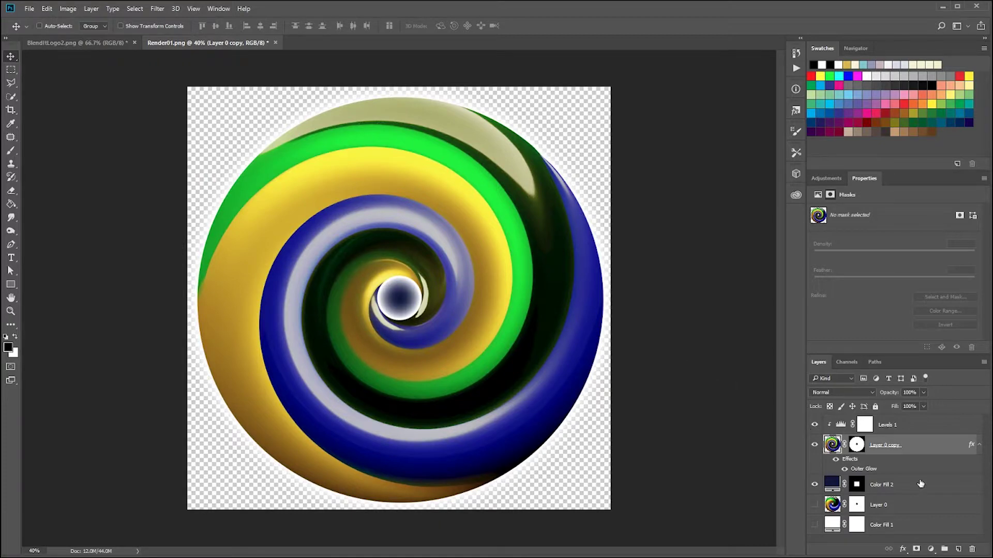
{"action": "double_click", "coordinate": [837, 525]}
{"action": "left_click_drag", "start_coordinate": [598, 184], "coordinate": [520, 259]}
{"action": "left_click", "coordinate": [755, 123]}
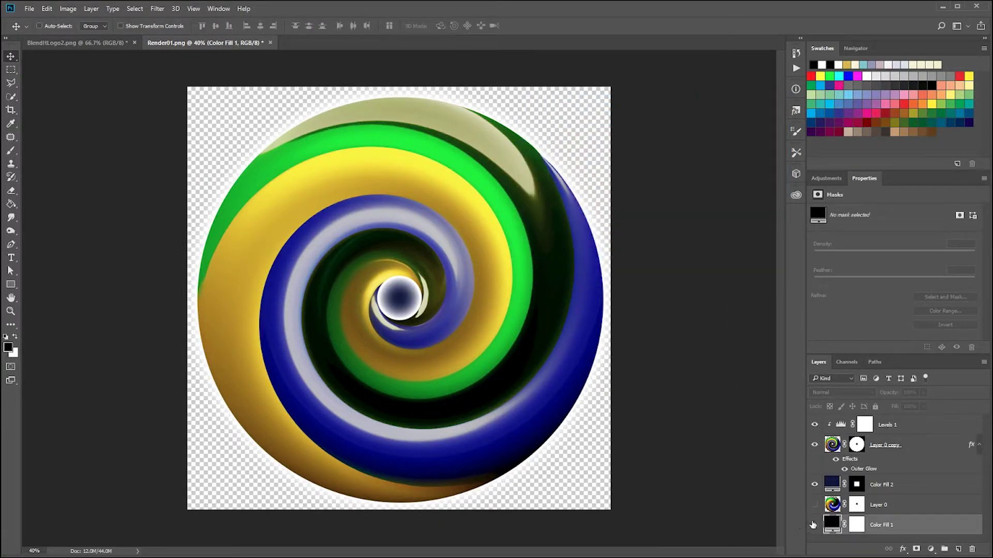
{"action": "left_click", "coordinate": [815, 525]}
{"action": "scroll", "coordinate": [517, 327], "scroll_direction": "down", "scroll_amount": 2}
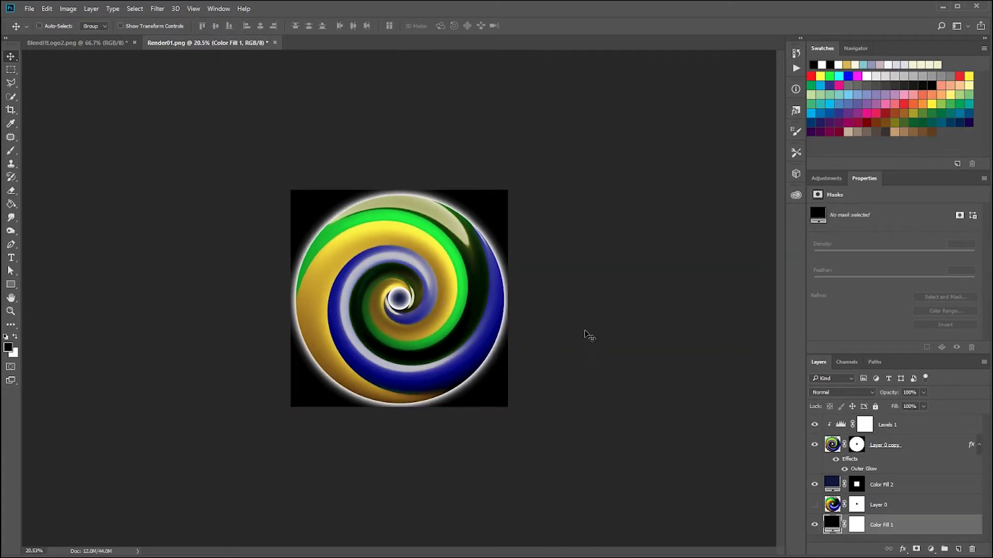
Hide the Outer Glow effect on Layer 0 copy.
{"action": "scroll", "coordinate": [590, 336], "scroll_direction": "up", "scroll_amount": 2}
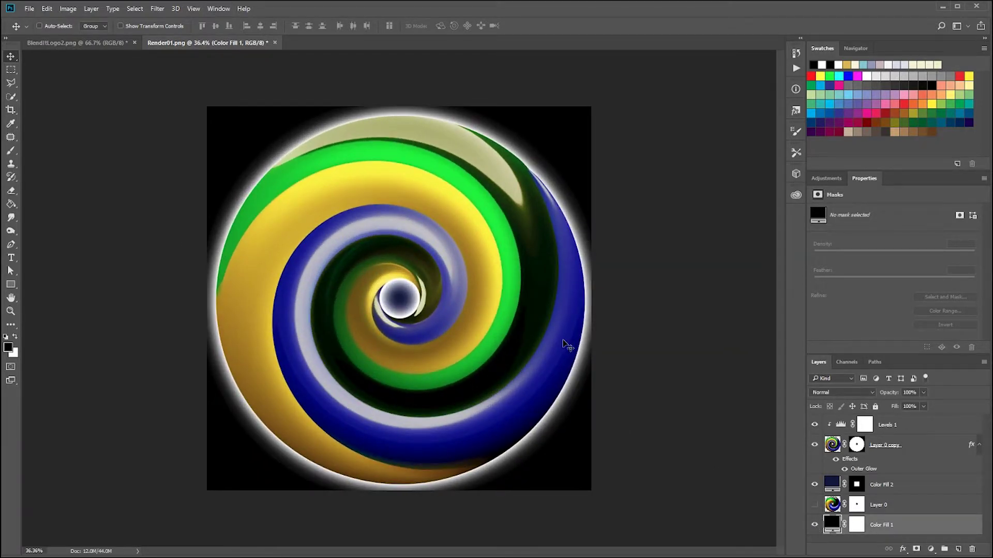
{"action": "key", "text": "alt+F9"}
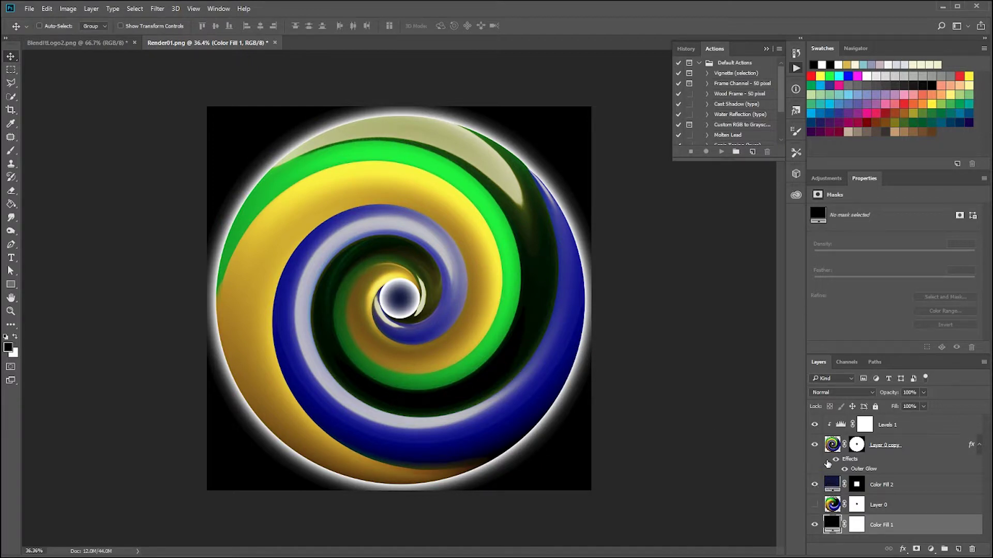
{"action": "left_click", "coordinate": [862, 470]}
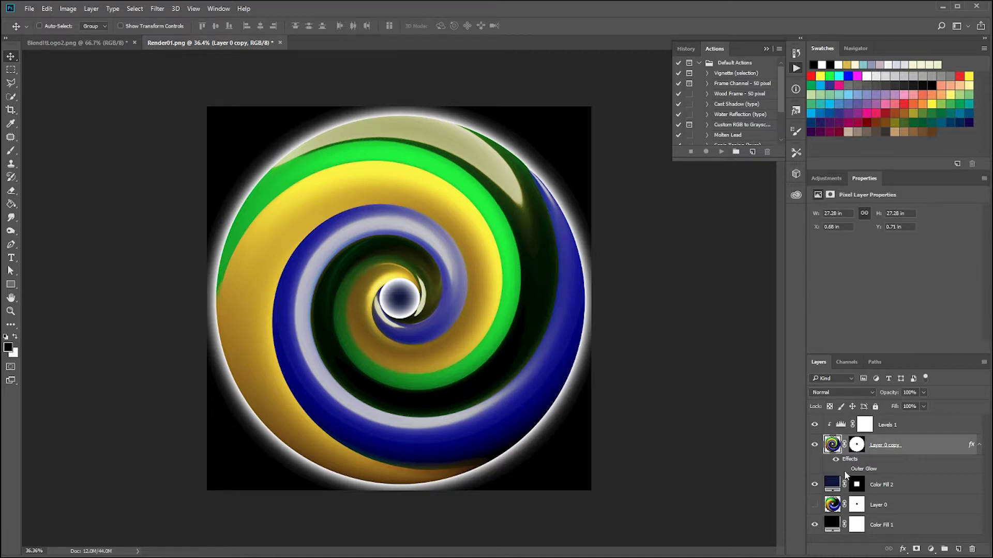
{"action": "left_click", "coordinate": [843, 469]}
Set Color Fill 2's colour to white (#ffffff).
{"action": "double_click", "coordinate": [832, 484]}
{"action": "left_click_drag", "start_coordinate": [579, 227], "coordinate": [477, 76]}
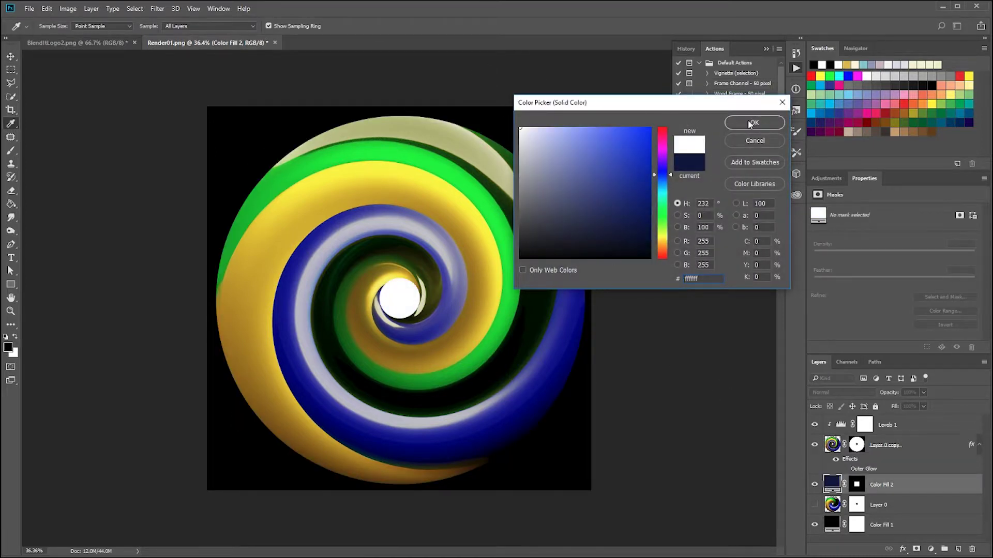
{"action": "key", "text": "Return"}
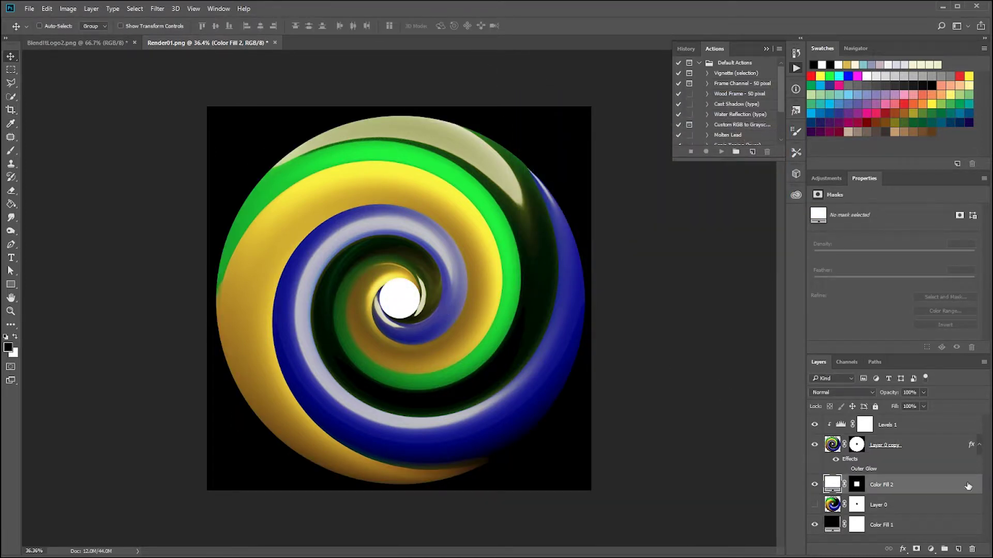
Try a strong feather of about 40 px on Layer 0 copy's layer mask, and set it to 0 px.
{"action": "left_click", "coordinate": [900, 450]}
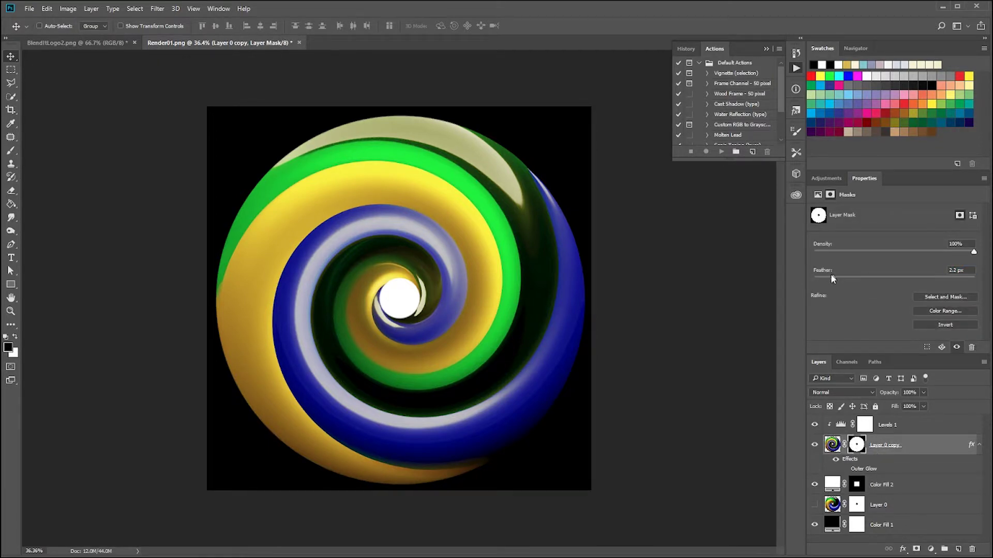
{"action": "left_click_drag", "start_coordinate": [831, 278], "coordinate": [896, 278]}
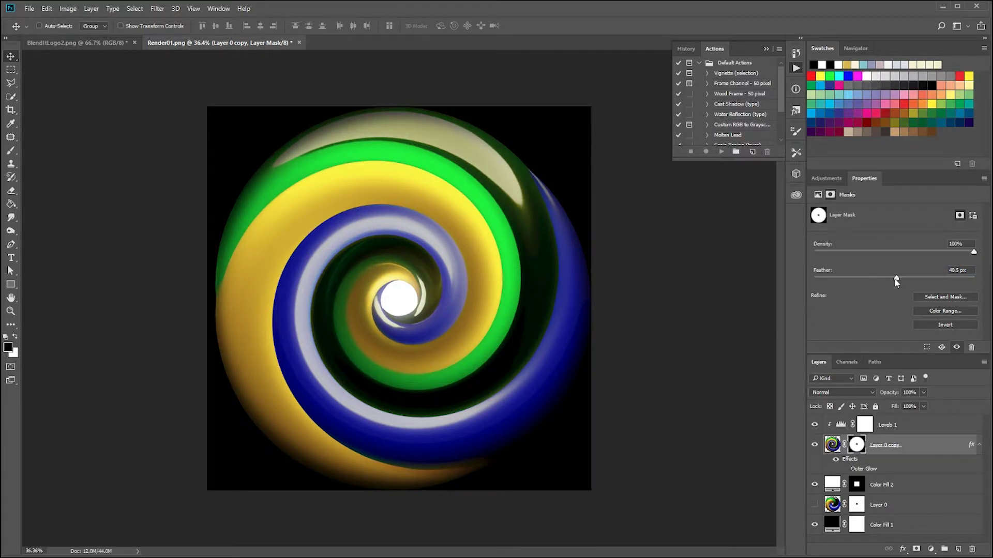
{"action": "left_click_drag", "start_coordinate": [896, 281], "coordinate": [771, 277]}
Try subtracting the upper edge of the logo from Layer 0 copy's mask with a 300 px brush in Select and Mask, and discard the refinement.
{"action": "right_click", "coordinate": [856, 447]}
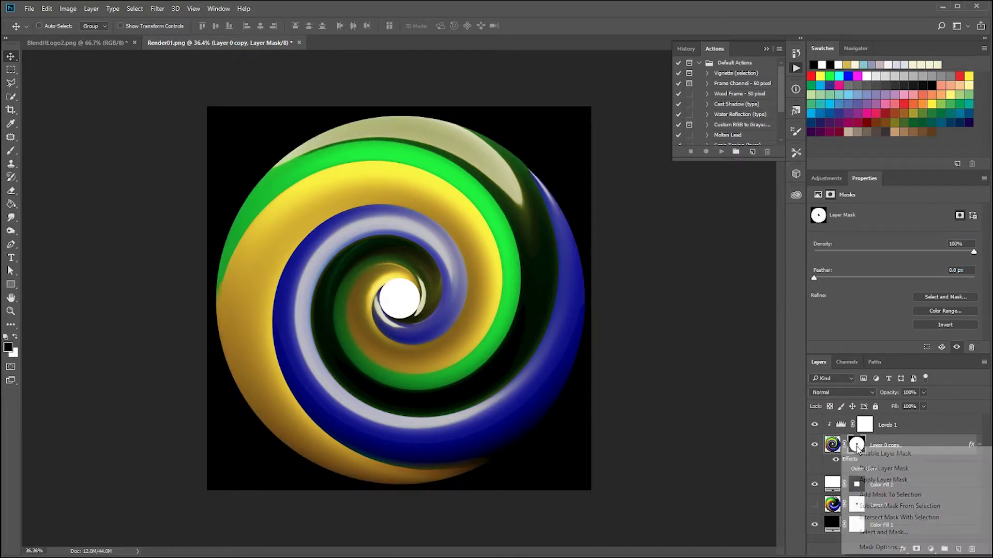
{"action": "left_click", "coordinate": [881, 533]}
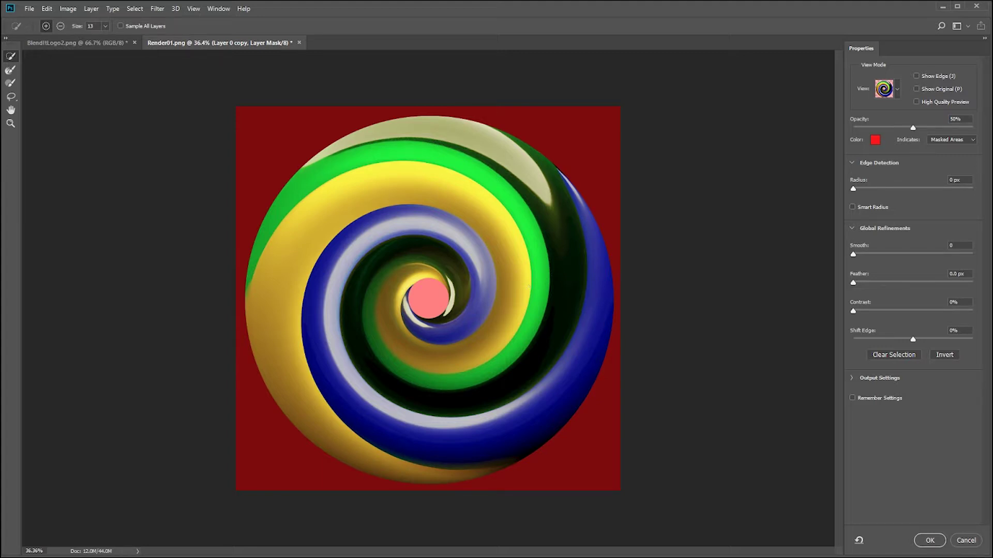
{"action": "left_click", "coordinate": [10, 85]}
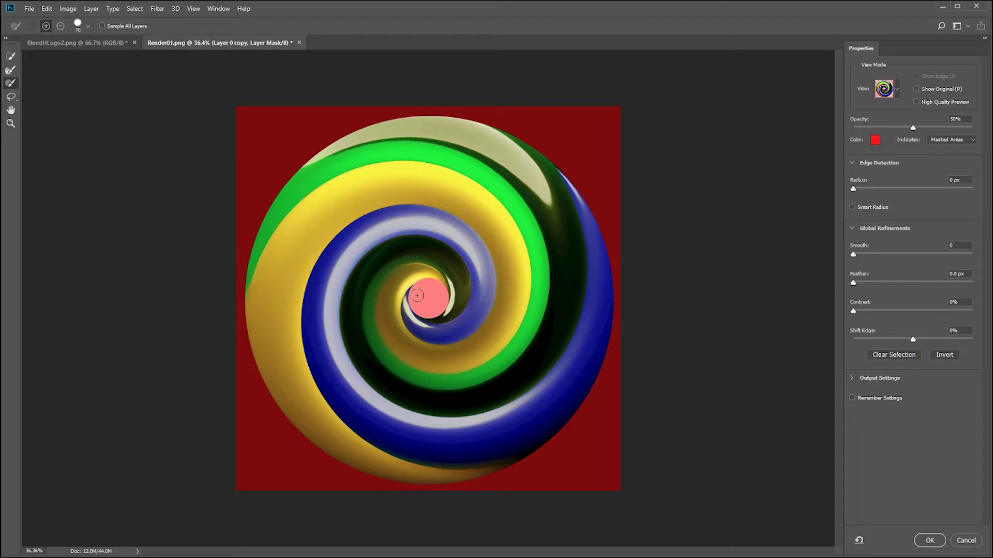
{"action": "key", "text": "bracketright"}
{"action": "key", "text": "bracketright"}
{"action": "key", "text": "bracketright"}
{"action": "key", "text": "bracketright"}
{"action": "key", "text": "bracketright"}
{"action": "key", "text": "bracketright"}
{"action": "key", "text": "bracketright"}
{"action": "key", "text": "bracketright"}
{"action": "key", "text": "bracketright"}
{"action": "key", "text": "alt"}
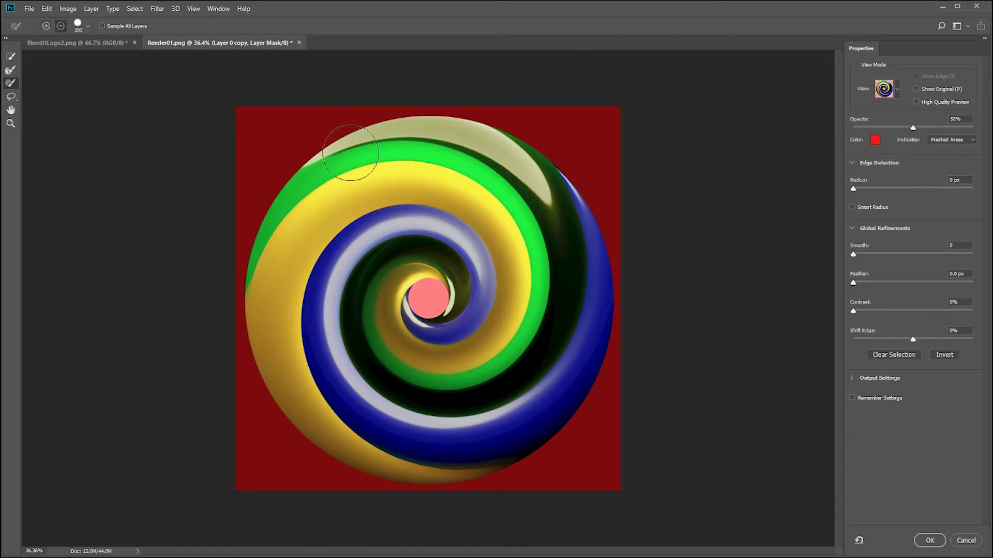
{"action": "mouse_move", "coordinate": [348, 129]}
{"action": "left_mouse_down"}
{"action": "mouse_move", "coordinate": [265, 181]}
{"action": "mouse_move", "coordinate": [310, 175]}
{"action": "mouse_move", "coordinate": [415, 127]}
{"action": "mouse_move", "coordinate": [575, 139]}
{"action": "mouse_move", "coordinate": [554, 155]}
{"action": "left_mouse_up"}
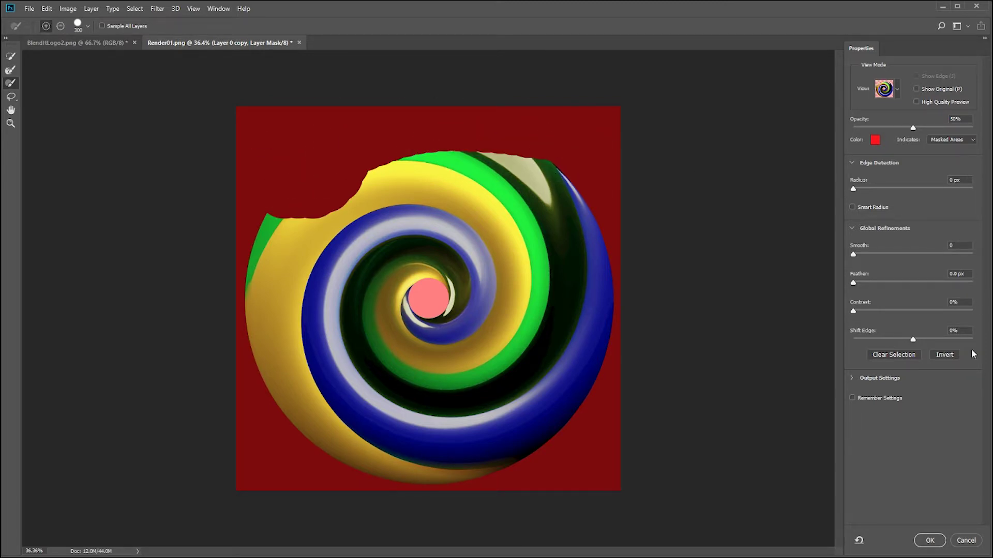
{"action": "left_click", "coordinate": [958, 541]}
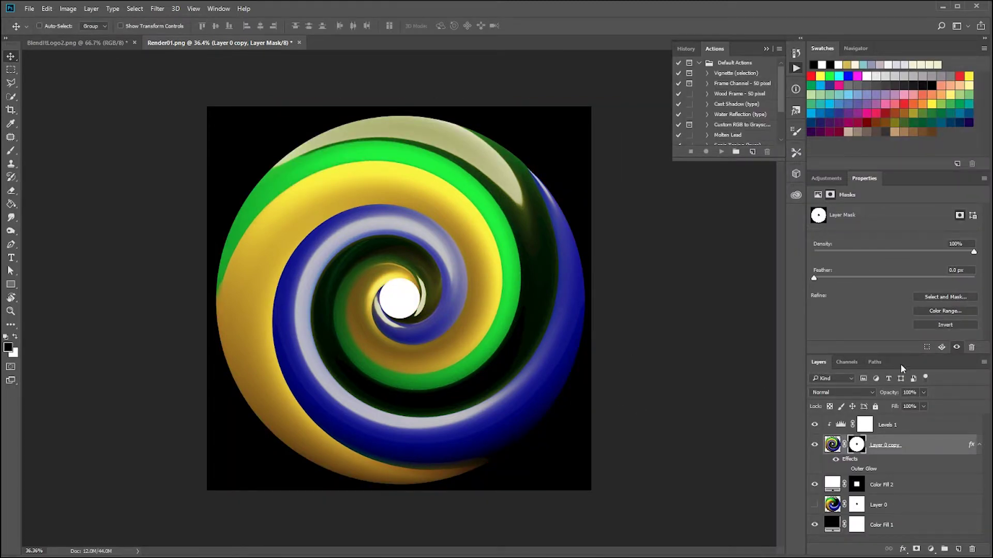
Try extending Layer 0 copy's mask along the outer edge with a 400 px Quick Selection brush in Select and Mask, and discard it.
{"action": "left_click", "coordinate": [955, 296]}
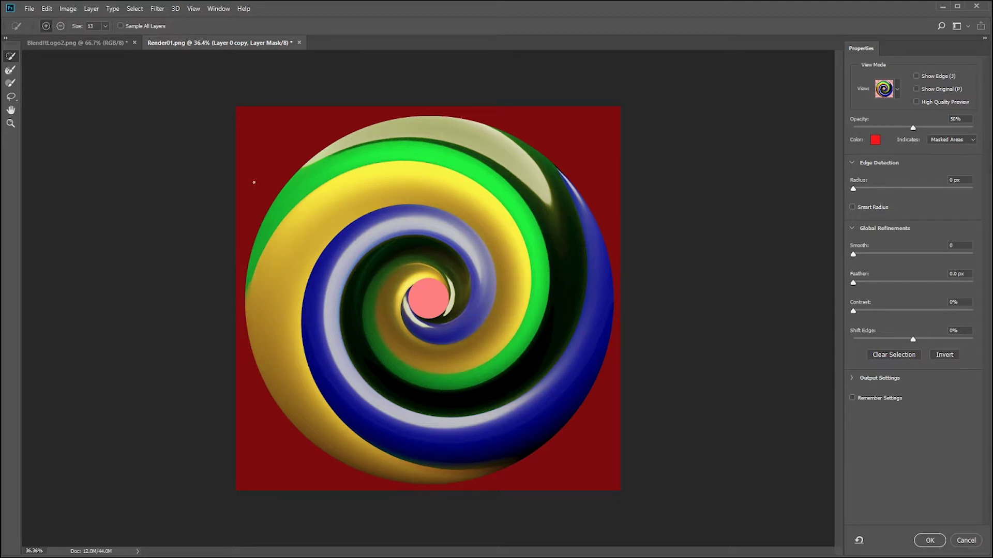
{"action": "key", "text": "bracketright"}
{"action": "key", "text": "bracketright"}
{"action": "key", "text": "bracketright"}
{"action": "key", "text": "bracketright"}
{"action": "key", "text": "bracketright"}
{"action": "key", "text": "bracketright"}
{"action": "key", "text": "bracketright"}
{"action": "key", "text": "bracketright"}
{"action": "key", "text": "bracketright"}
{"action": "key", "text": "bracketright"}
{"action": "key", "text": "bracketright"}
{"action": "key", "text": "bracketright"}
{"action": "key", "text": "bracketright"}
{"action": "key", "text": "bracketright"}
{"action": "key", "text": "bracketright"}
{"action": "key", "text": "bracketright"}
{"action": "key", "text": "bracketright"}
{"action": "key", "text": "bracketright"}
{"action": "key", "text": "bracketright"}
{"action": "mouse_move", "coordinate": [317, 138]}
{"action": "left_mouse_down"}
{"action": "mouse_move", "coordinate": [285, 127]}
{"action": "mouse_move", "coordinate": [573, 121]}
{"action": "mouse_move", "coordinate": [600, 195]}
{"action": "mouse_move", "coordinate": [597, 277]}
{"action": "mouse_move", "coordinate": [519, 131]}
{"action": "mouse_move", "coordinate": [600, 306]}
{"action": "mouse_move", "coordinate": [602, 440]}
{"action": "mouse_move", "coordinate": [566, 494]}
{"action": "mouse_move", "coordinate": [290, 466]}
{"action": "mouse_move", "coordinate": [255, 206]}
{"action": "left_mouse_up"}
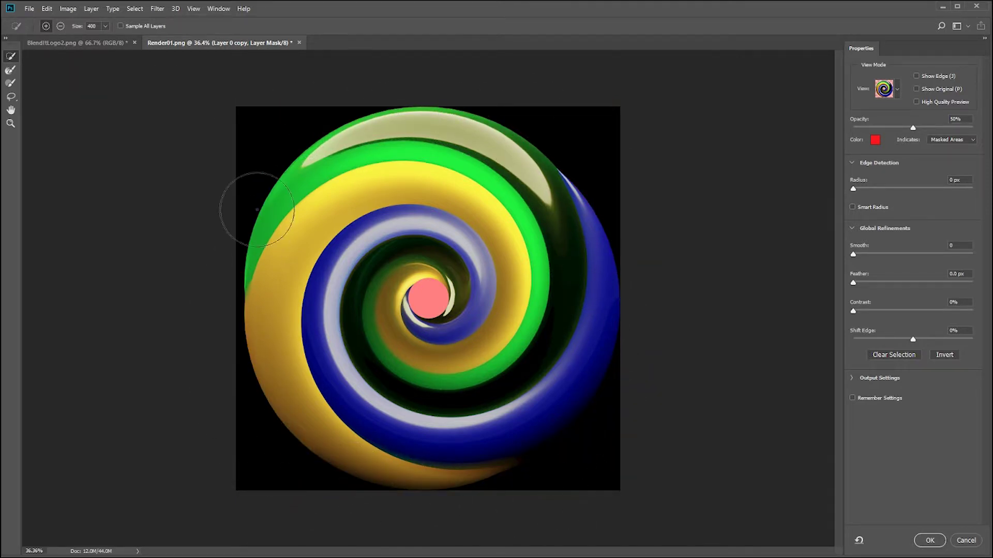
{"action": "key", "text": "ctrl+z"}
{"action": "key", "text": "ctrl+z"}
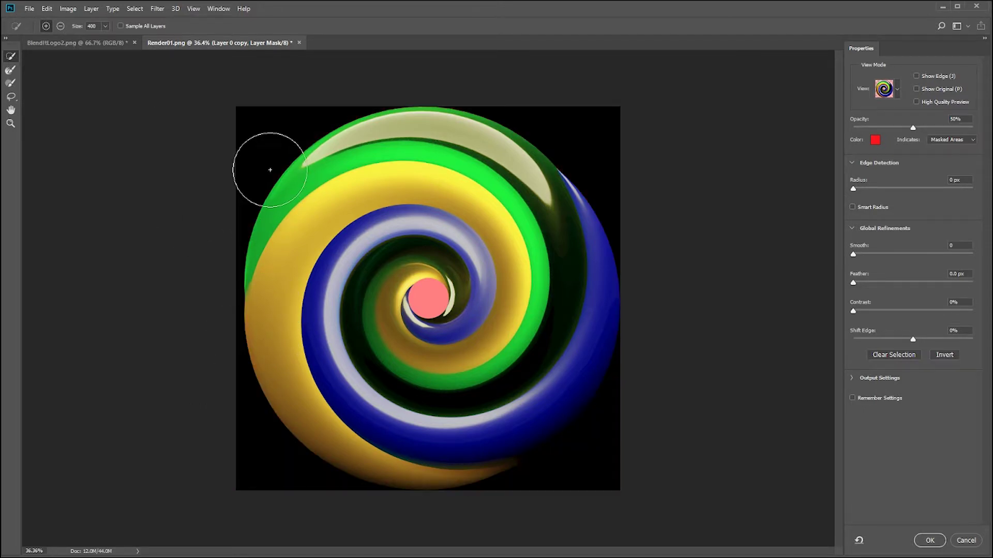
{"action": "key", "text": "ctrl+z"}
{"action": "key", "text": "ctrl+shift+z"}
{"action": "key", "text": "ctrl+z"}
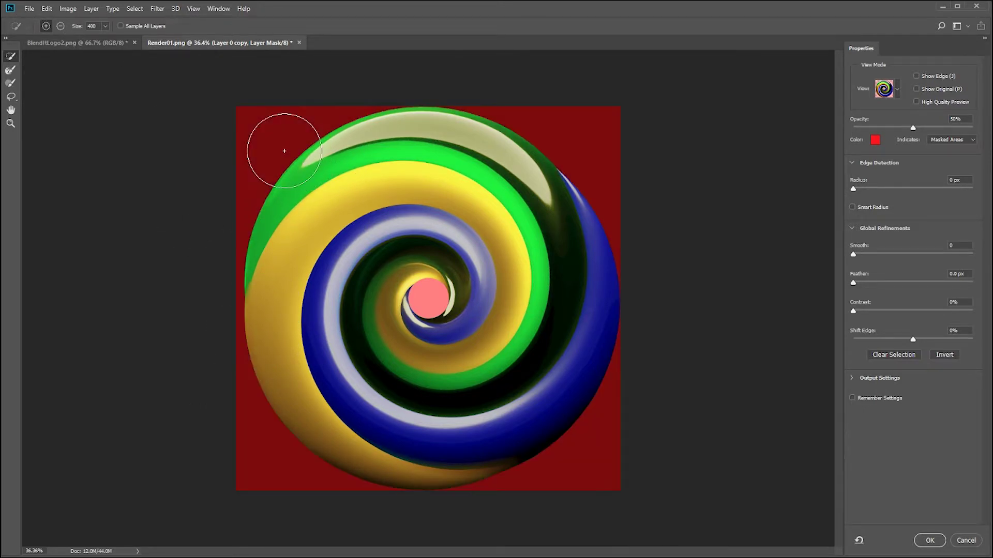
{"action": "mouse_move", "coordinate": [288, 156]}
{"action": "left_mouse_down"}
{"action": "mouse_move", "coordinate": [535, 148]}
{"action": "mouse_move", "coordinate": [579, 243]}
{"action": "mouse_move", "coordinate": [479, 432]}
{"action": "mouse_move", "coordinate": [341, 407]}
{"action": "mouse_move", "coordinate": [302, 274]}
{"action": "mouse_move", "coordinate": [360, 286]}
{"action": "left_mouse_up"}
{"action": "key", "text": "Escape"}
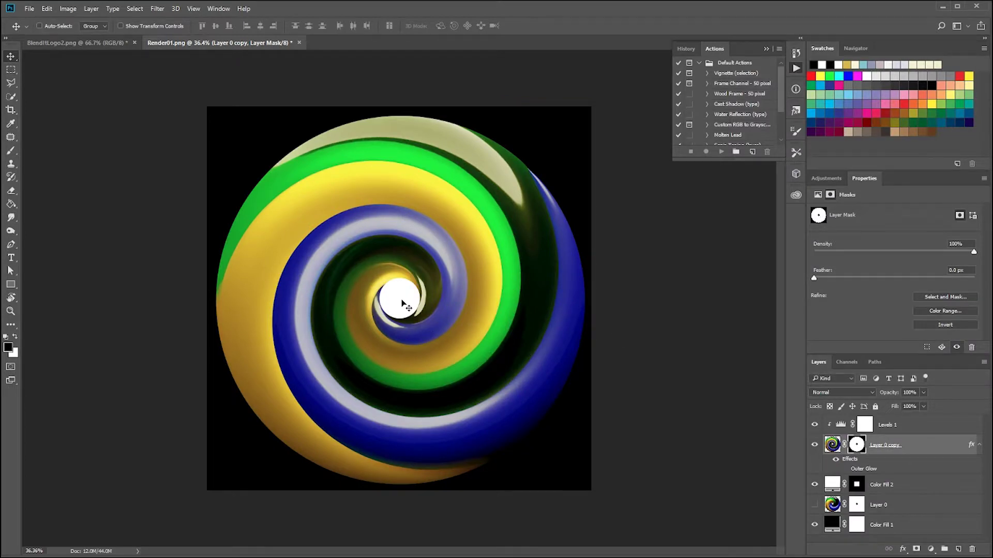
Load Layer 0 copy's mask as a selection and extend it with Quick Selection over the black area around the logo.
{"action": "right_click", "coordinate": [862, 452]}
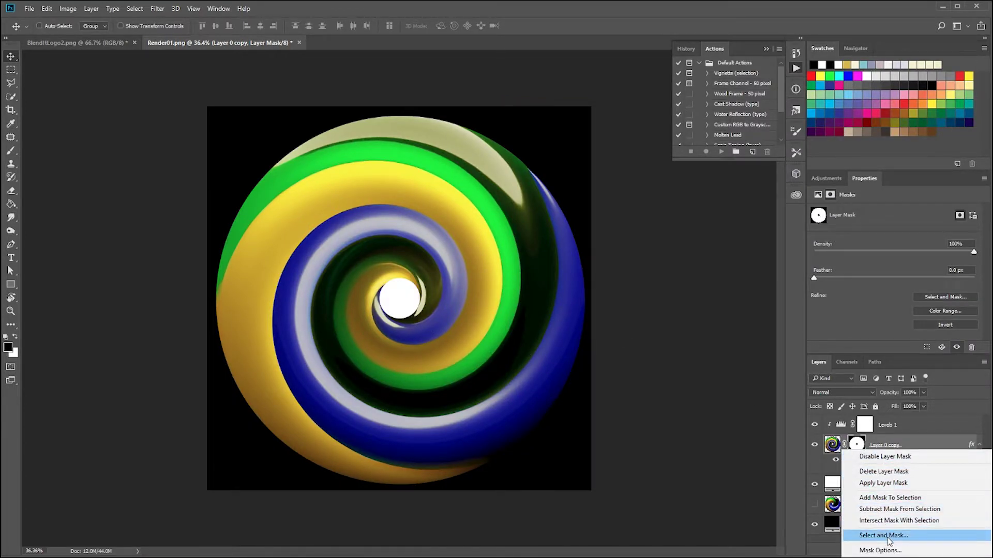
{"action": "left_click", "coordinate": [889, 499]}
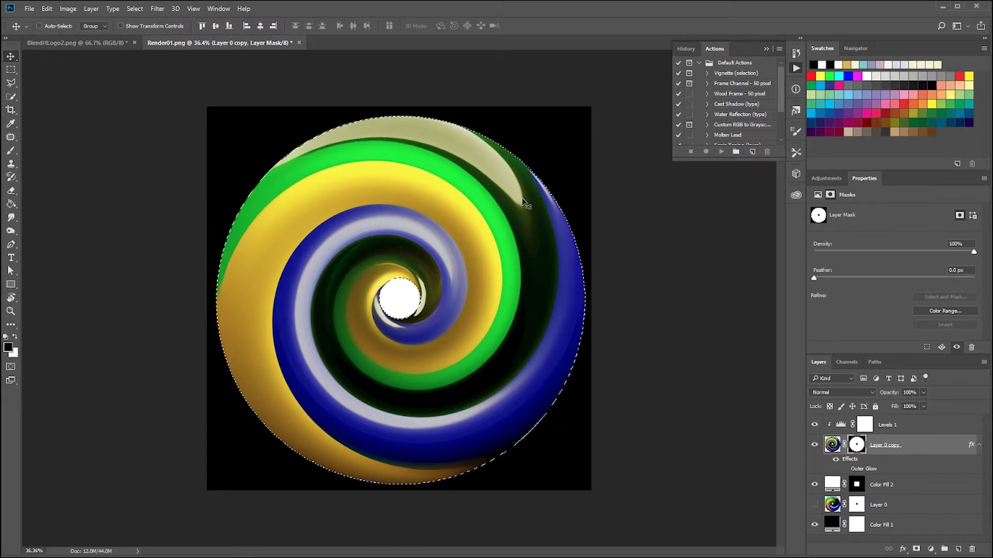
{"action": "left_click", "coordinate": [10, 97]}
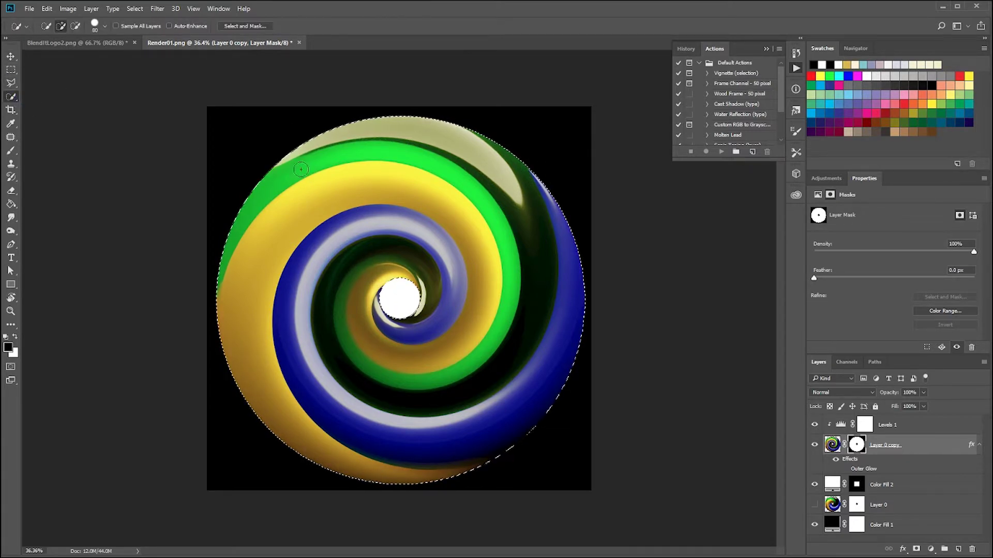
{"action": "mouse_move", "coordinate": [288, 163]}
{"action": "left_mouse_down"}
{"action": "mouse_move", "coordinate": [248, 124]}
{"action": "mouse_move", "coordinate": [447, 114]}
{"action": "mouse_move", "coordinate": [570, 127]}
{"action": "mouse_move", "coordinate": [446, 129]}
{"action": "left_mouse_up"}
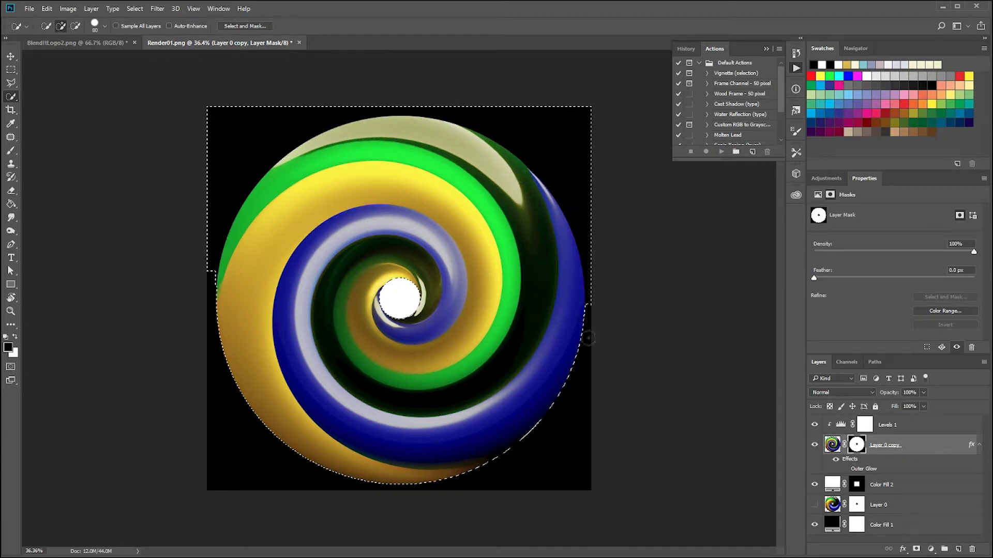
{"action": "mouse_move", "coordinate": [588, 339]}
{"action": "left_mouse_down"}
{"action": "mouse_move", "coordinate": [584, 533]}
{"action": "mouse_move", "coordinate": [573, 355]}
{"action": "mouse_move", "coordinate": [536, 448]}
{"action": "mouse_move", "coordinate": [317, 481]}
{"action": "mouse_move", "coordinate": [207, 473]}
{"action": "mouse_move", "coordinate": [187, 457]}
{"action": "left_mouse_up"}
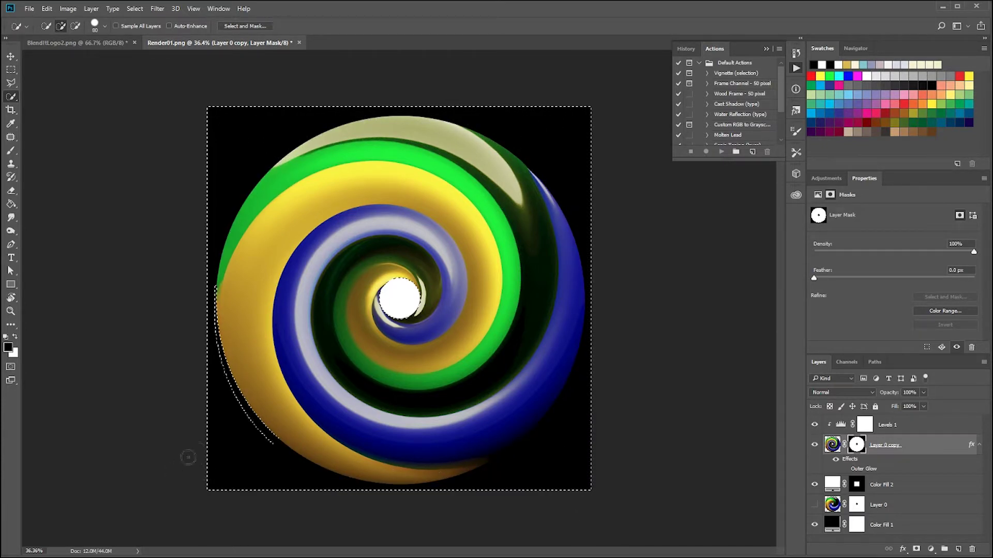
Invert the selection around the logo, inspect it at icon size, and deselect.
{"action": "key", "text": "ctrl+shift+i"}
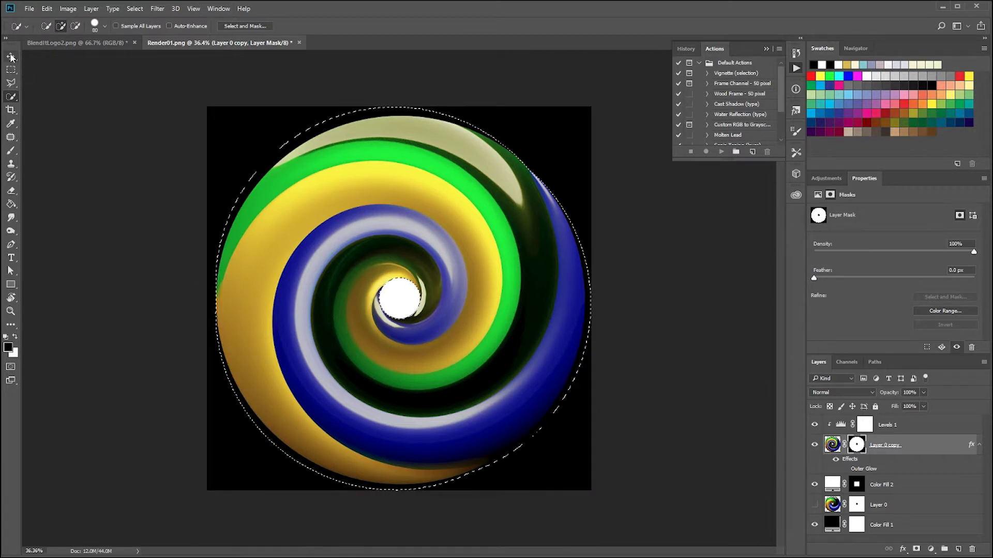
{"action": "left_click", "coordinate": [11, 55]}
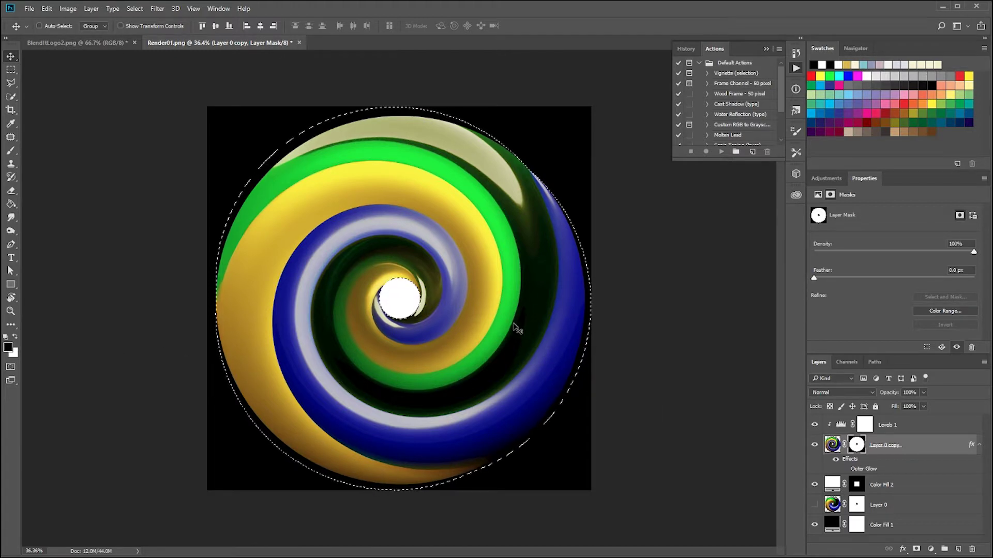
{"action": "scroll", "coordinate": [480, 316], "scroll_direction": "down", "scroll_amount": 10}
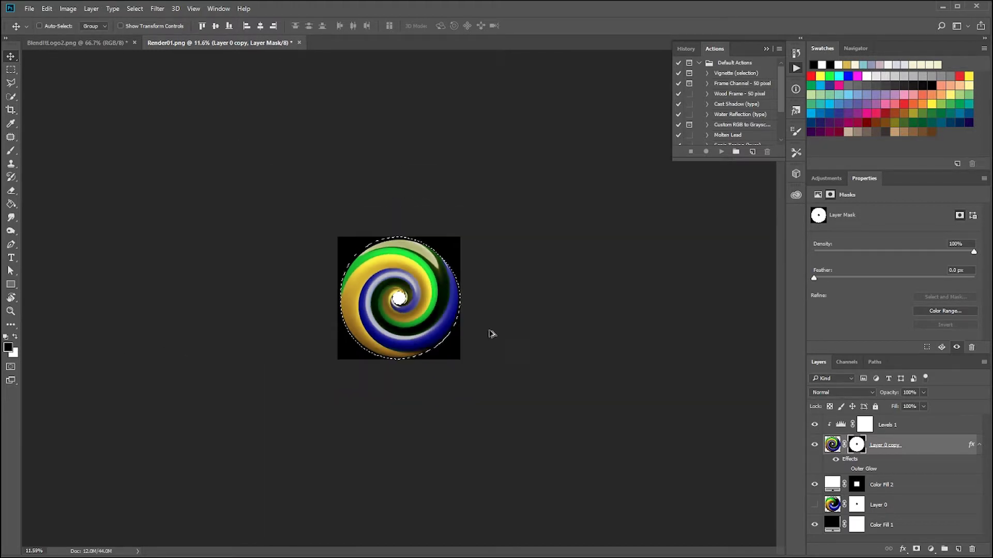
{"action": "scroll", "coordinate": [480, 354], "scroll_direction": "up", "scroll_amount": 10}
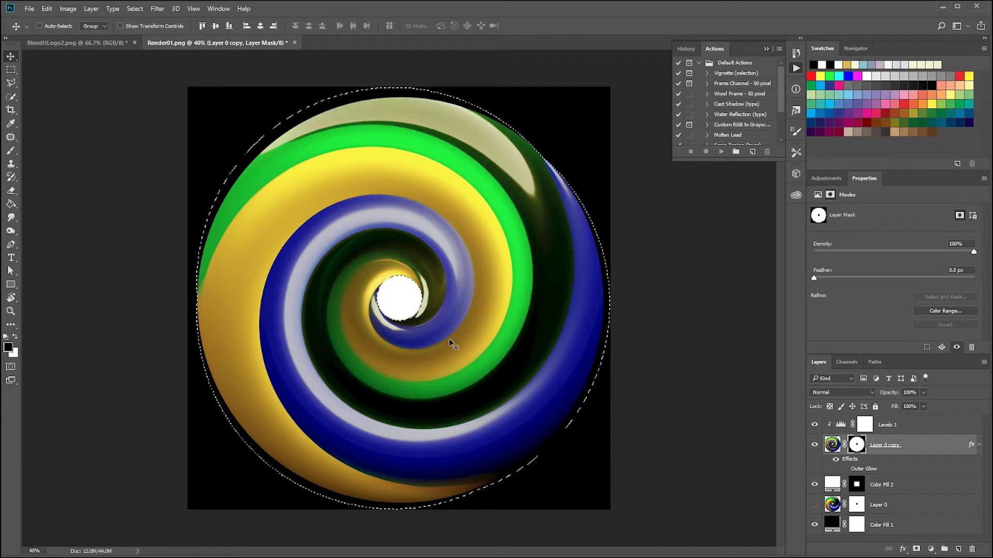
{"action": "key", "text": "ctrl"}
{"action": "key", "text": "ctrl+d"}
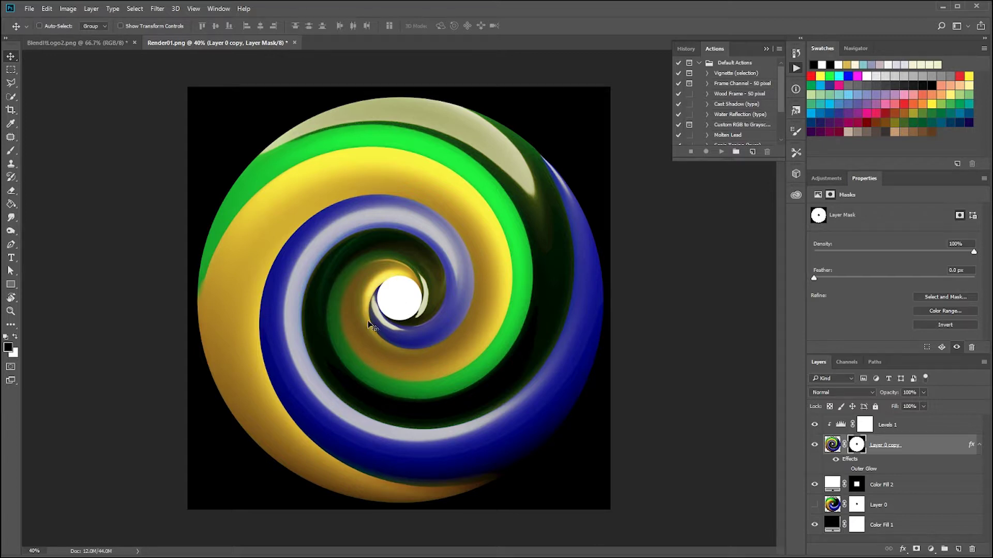
Try painting white on Layer 0 copy's mask over the centre hole with the Brush tool.
{"action": "scroll", "coordinate": [368, 320], "scroll_direction": "up", "scroll_amount": 2}
{"action": "left_click_drag", "start_coordinate": [580, 406], "coordinate": [552, 457]}
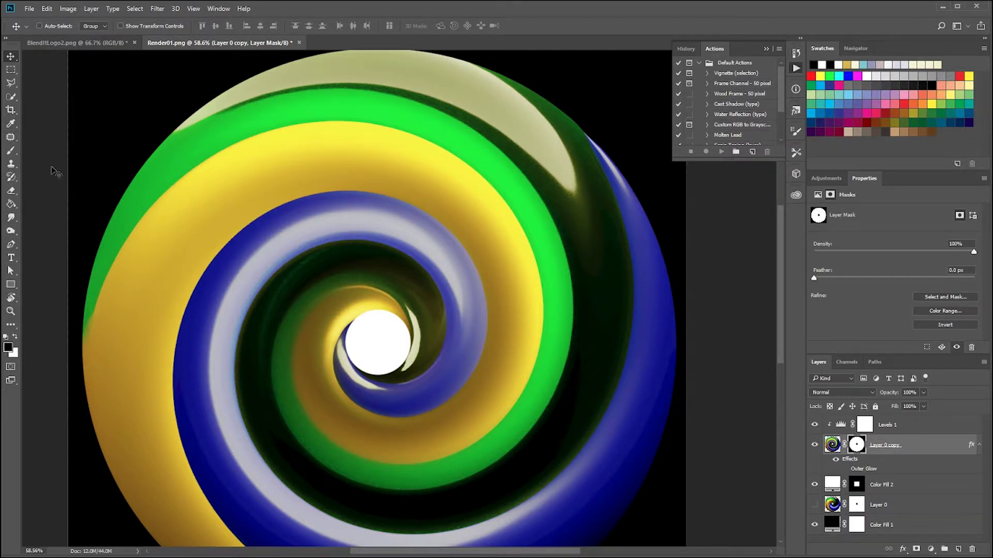
{"action": "key", "text": "b"}
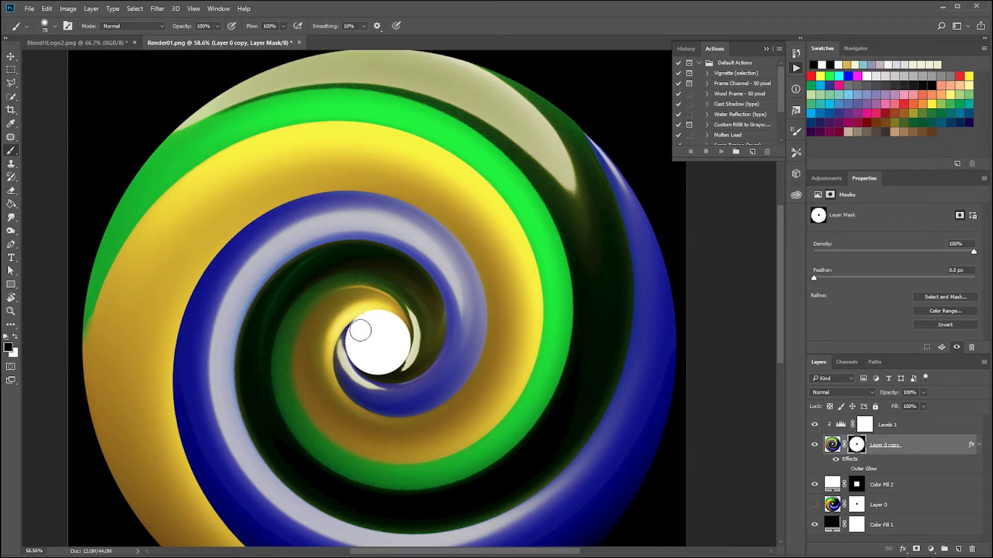
{"action": "key", "text": "x"}
{"action": "left_click_drag", "start_coordinate": [355, 322], "coordinate": [390, 348]}
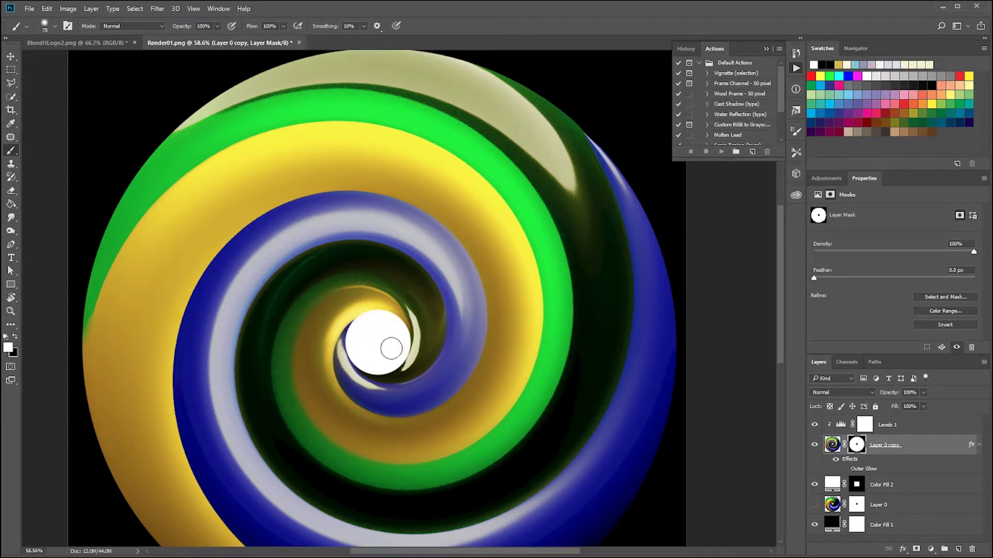
Try painting Layer 0 copy's mask at the centre with a 500 px brush in white and black, and undo the painting.
{"action": "scroll", "coordinate": [378, 345], "scroll_direction": "down", "scroll_amount": 2}
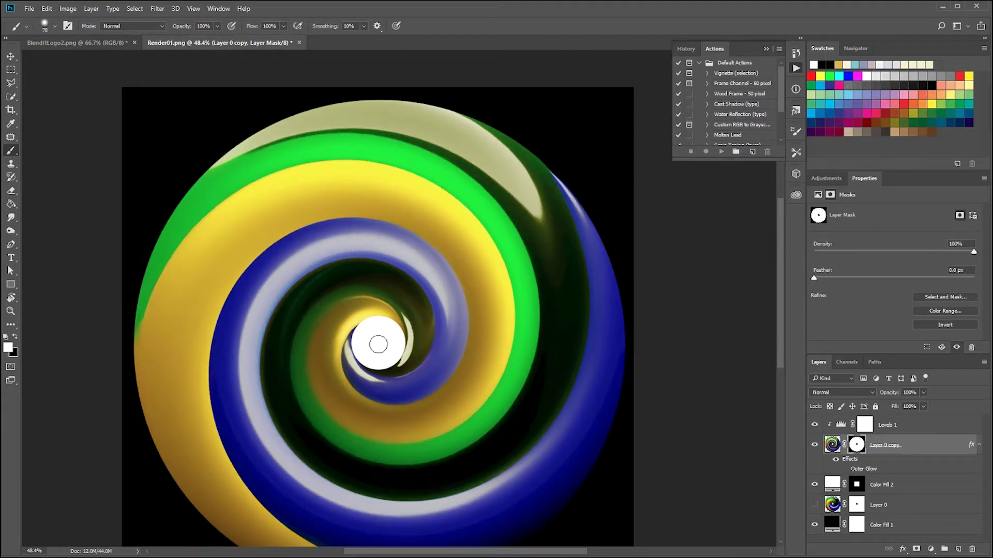
{"action": "key", "text": "bracketright"}
{"action": "key", "text": "bracketright"}
{"action": "key", "text": "bracketright"}
{"action": "key", "text": "bracketright"}
{"action": "key", "text": "bracketright"}
{"action": "key", "text": "bracketright"}
{"action": "key", "text": "bracketright"}
{"action": "key", "text": "bracketright"}
{"action": "key", "text": "bracketright"}
{"action": "key", "text": "bracketright"}
{"action": "left_click", "coordinate": [376, 342]}
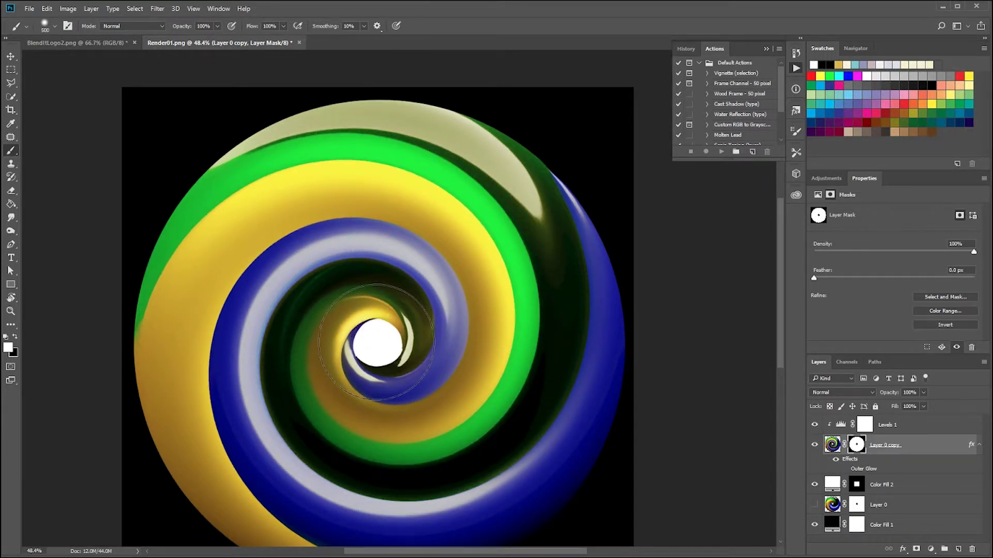
{"action": "key", "text": "x"}
{"action": "left_click", "coordinate": [387, 346]}
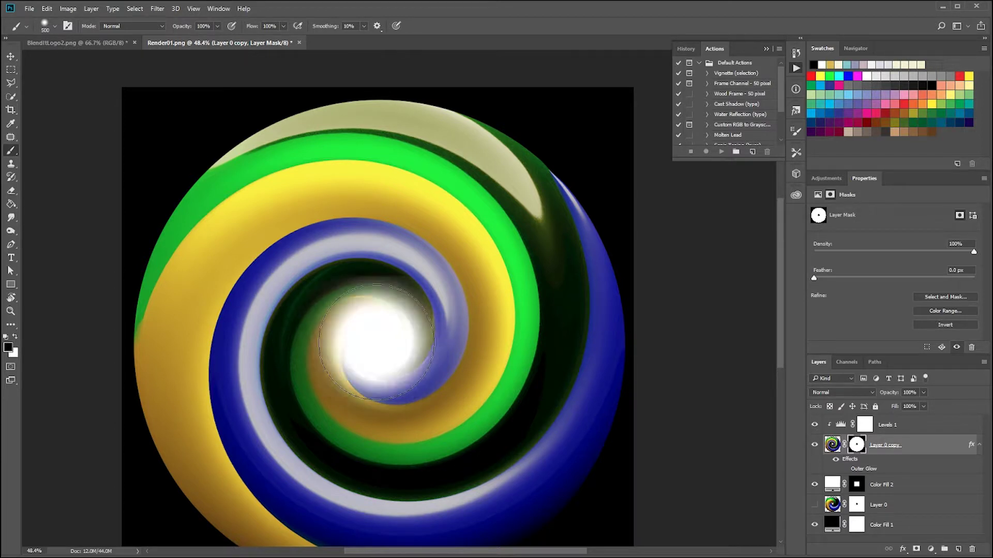
{"action": "key", "text": "ctrl+z"}
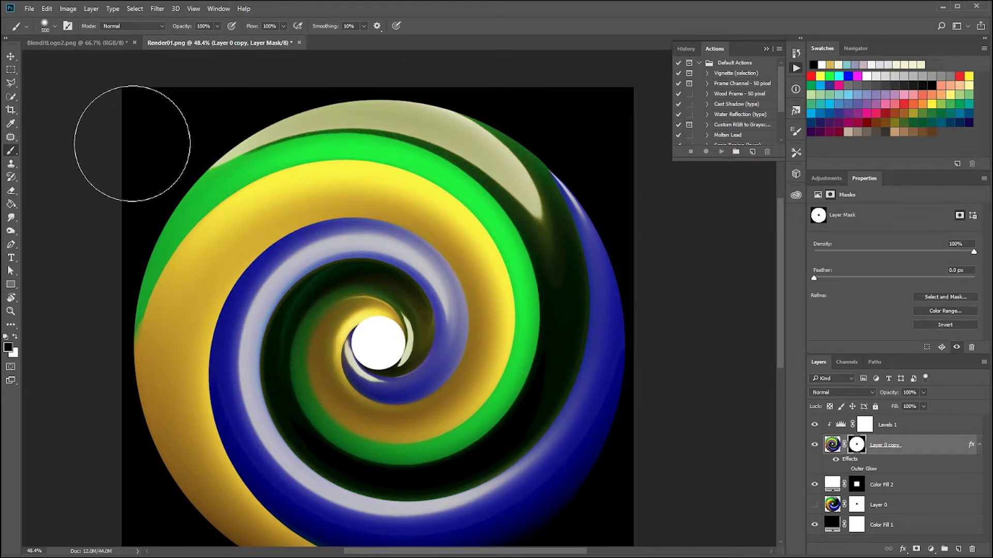
Set the Brush flow to 27%, try a 500 px black dab over the centre hole on Layer 0 copy's mask, and undo it.
{"action": "left_click", "coordinate": [285, 26]}
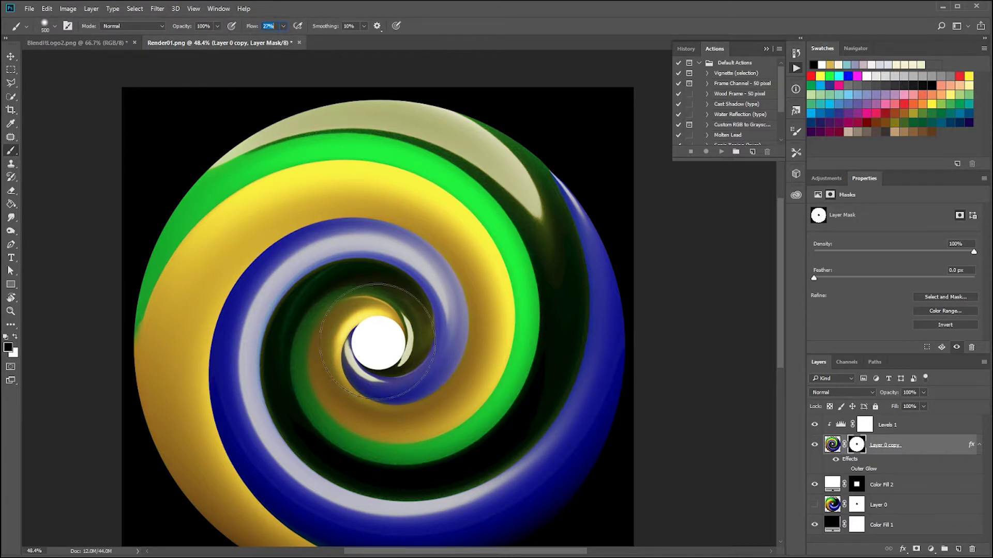
{"action": "left_click_drag", "start_coordinate": [378, 343], "coordinate": [377, 345]}
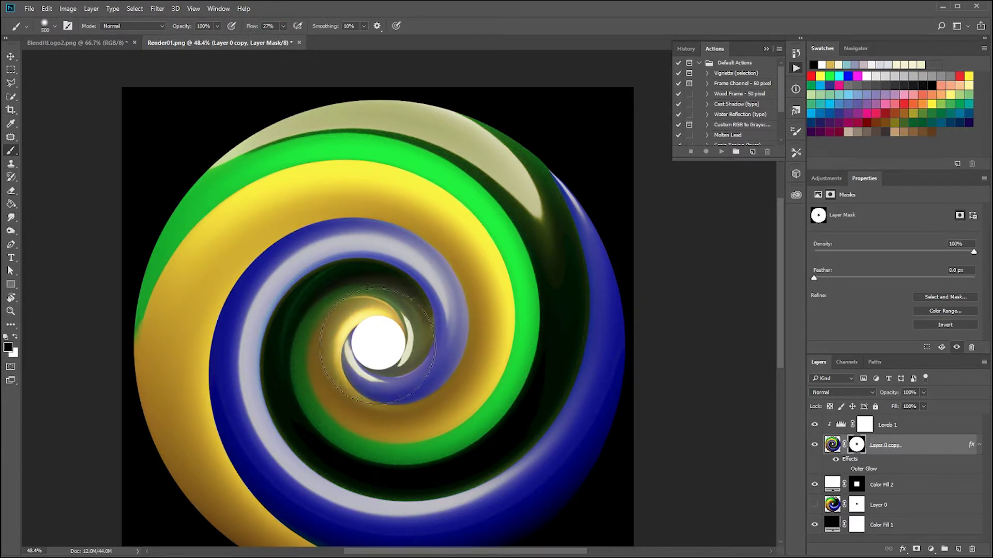
{"action": "key", "text": "ctrl+z"}
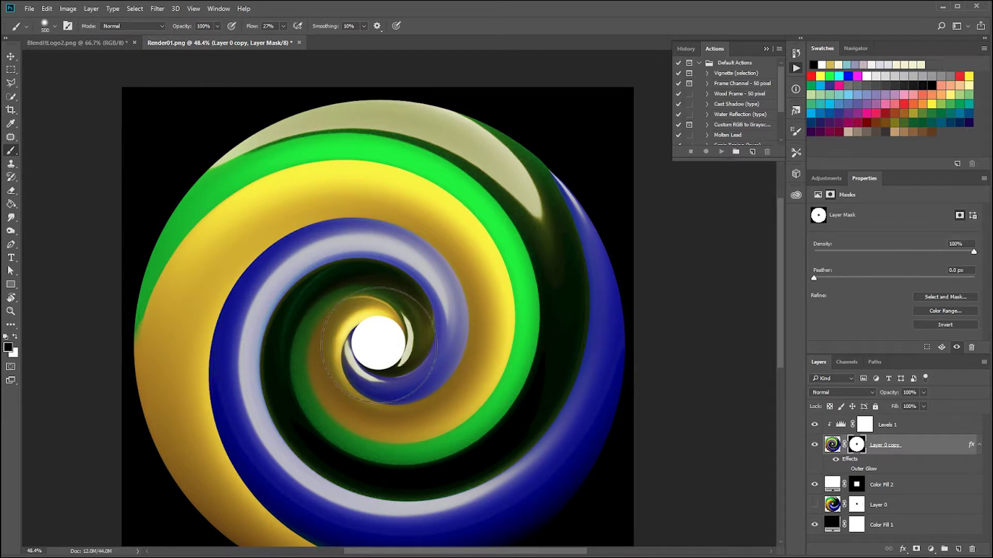
Dab black on Layer 0 copy's mask over the centre hole, enlarging the soft brush stepwise up to 500 px to fade the inner spiral.
{"action": "key", "text": "bracketleft"}
{"action": "key", "text": "bracketleft"}
{"action": "key", "text": "bracketleft"}
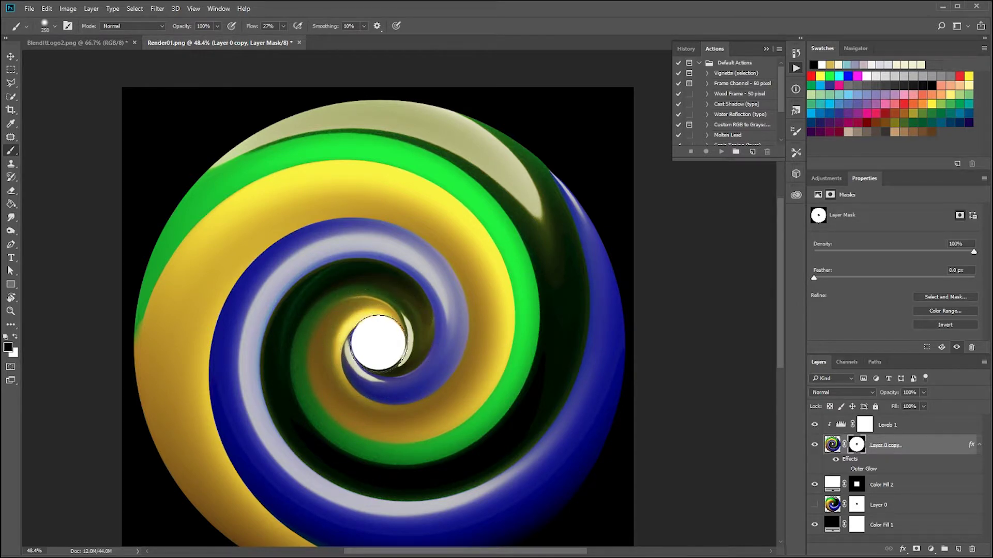
{"action": "key", "text": "bracketright"}
{"action": "left_click", "coordinate": [378, 344]}
{"action": "key", "text": "bracketright"}
{"action": "key", "text": "bracketright"}
{"action": "left_click", "coordinate": [378, 345]}
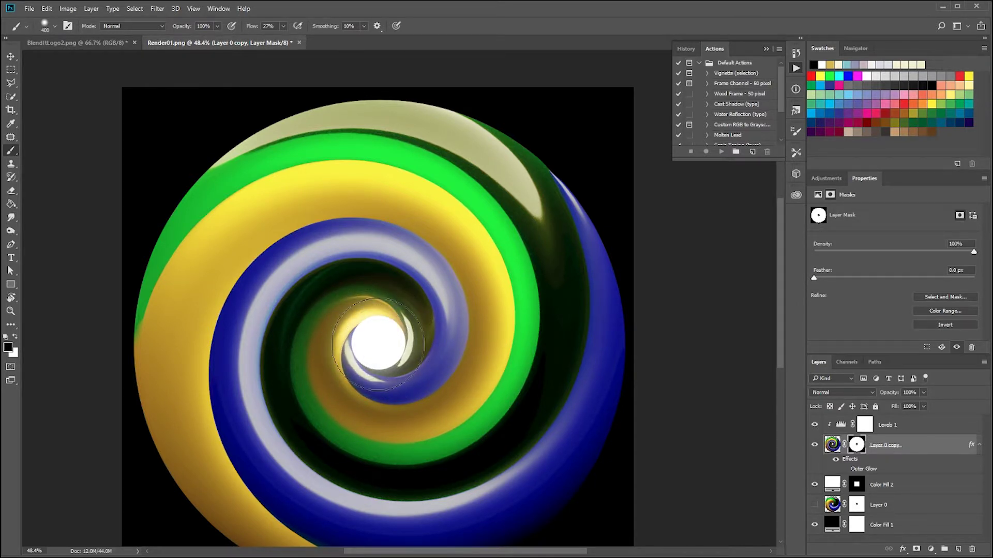
{"action": "key", "text": "bracketright"}
{"action": "left_click", "coordinate": [378, 344]}
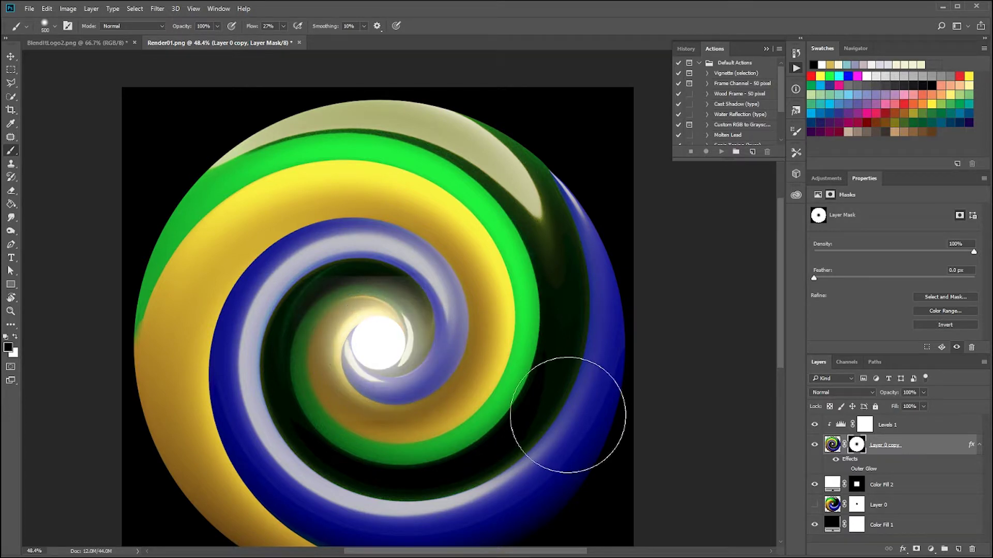
Paint black with a 250 px brush on Color Fill 2's mask along the hard edge above the centre glow.
{"action": "key", "text": "bracketleft"}
{"action": "key", "text": "bracketleft"}
{"action": "key", "text": "bracketleft"}
{"action": "scroll", "coordinate": [480, 396], "scroll_direction": "down", "scroll_amount": 5}
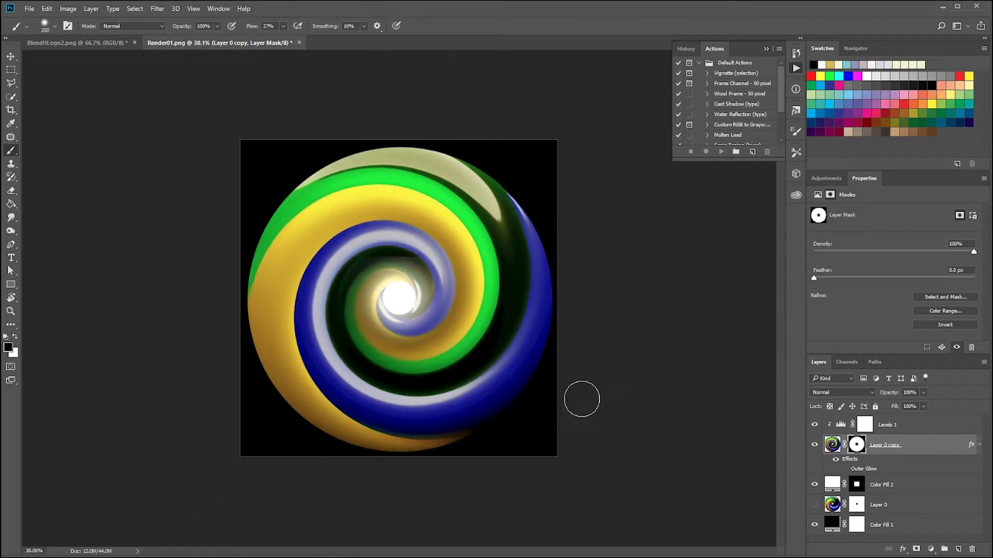
{"action": "scroll", "coordinate": [489, 378], "scroll_direction": "down", "scroll_amount": 1}
{"action": "scroll", "coordinate": [468, 379], "scroll_direction": "up", "scroll_amount": 5}
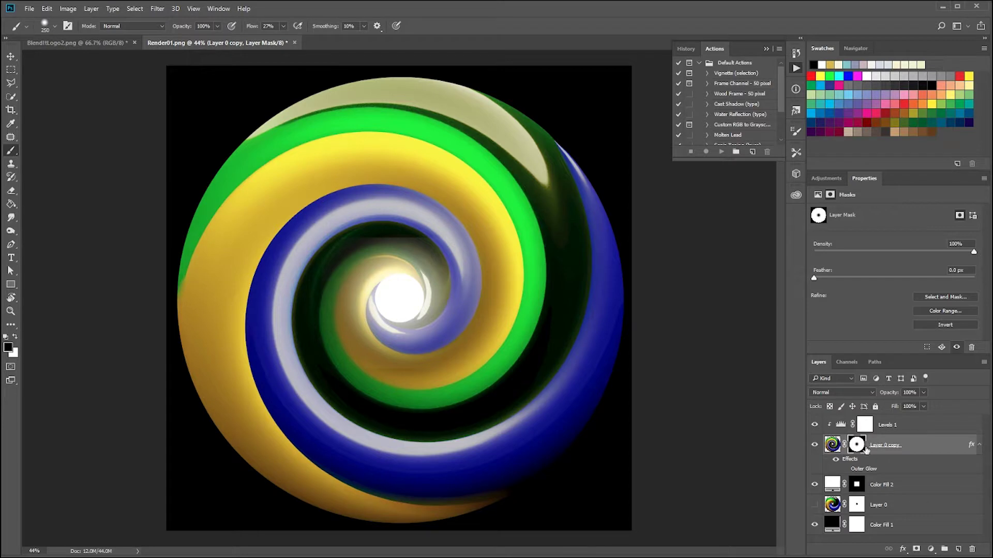
{"action": "left_click", "coordinate": [857, 487]}
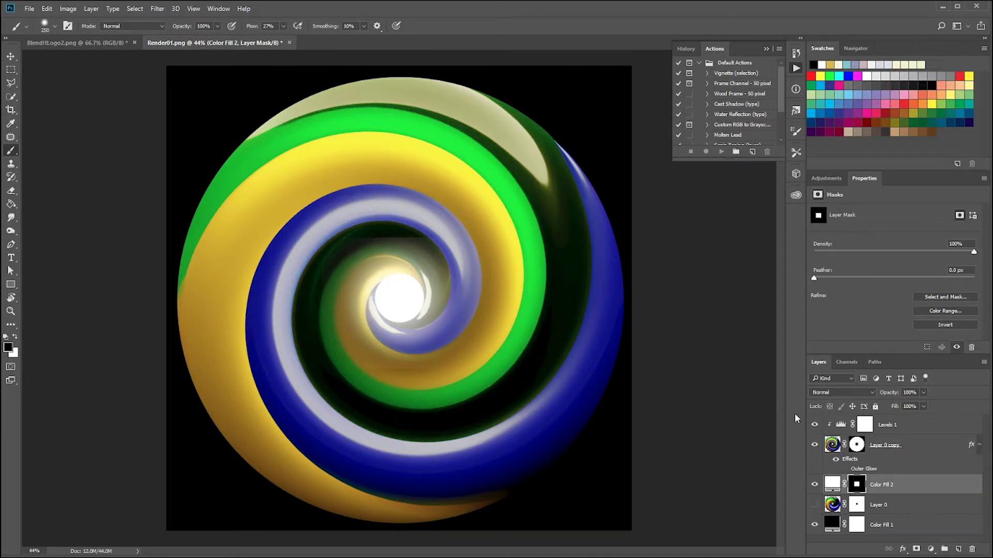
{"action": "left_click_drag", "start_coordinate": [453, 239], "coordinate": [485, 239]}
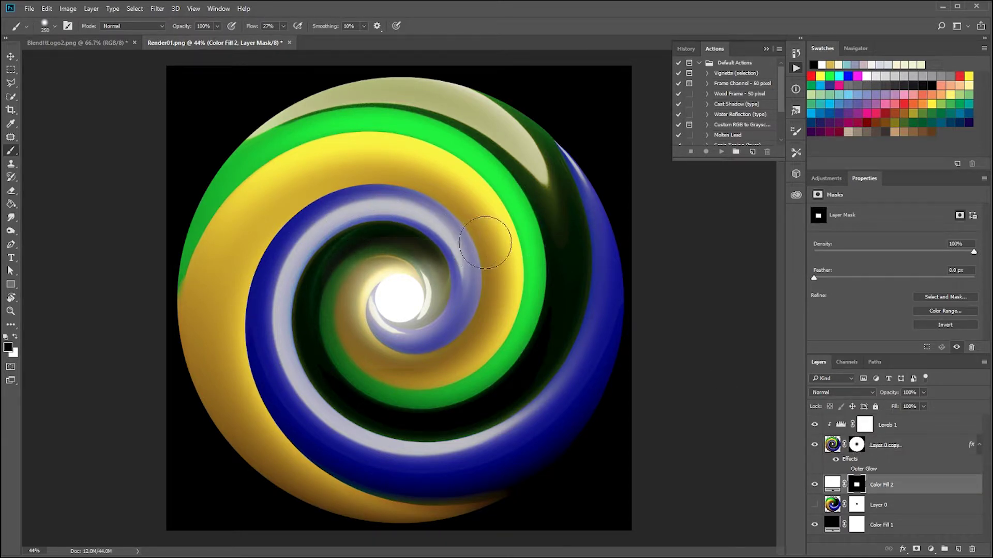
{"action": "key", "text": "m"}
{"action": "left_click_drag", "start_coordinate": [420, 249], "coordinate": [463, 254]}
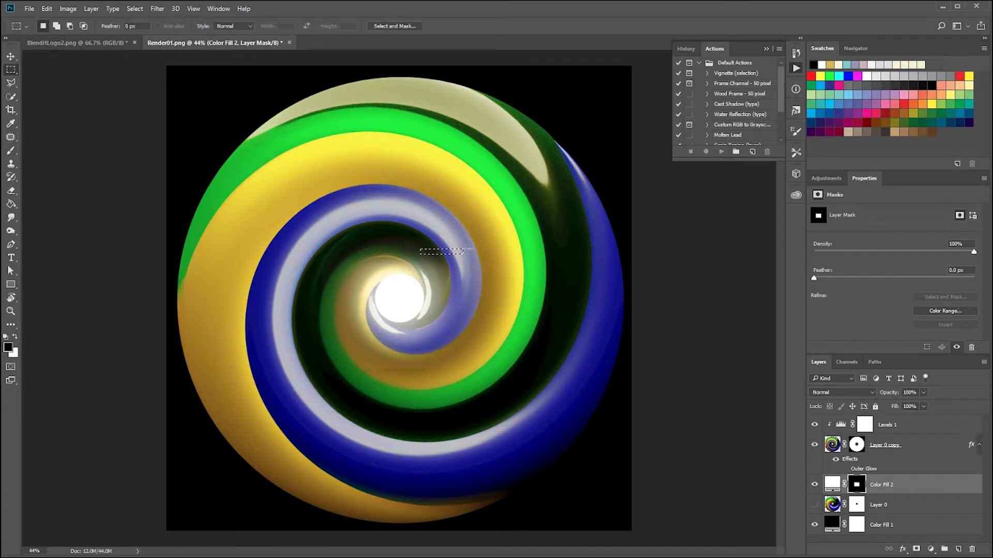
{"action": "key", "text": "a"}
{"action": "key", "text": "ctrl+d"}
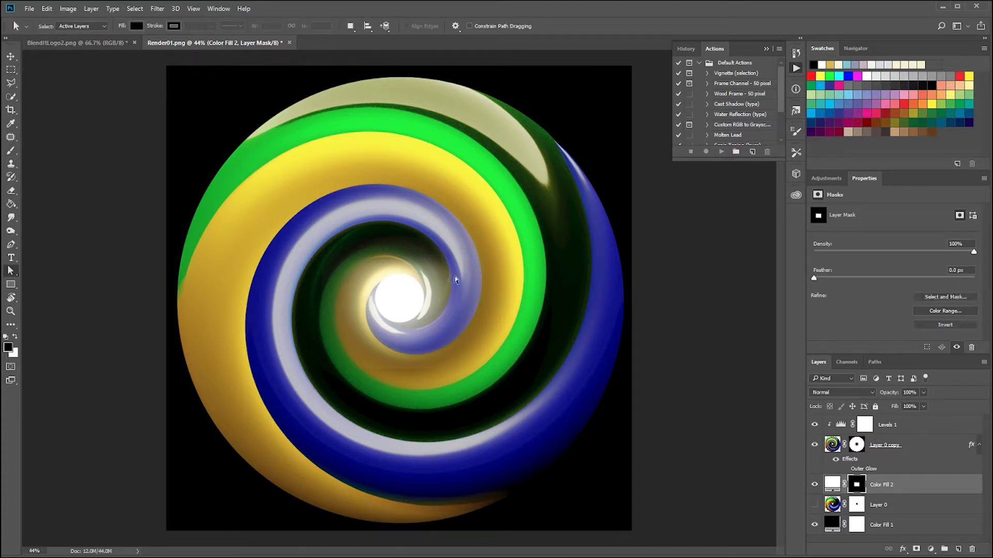
Paint white on Color Fill 2's mask around the centre hole to round out the glow area, and check the logo at icon size.
{"action": "key", "text": "b"}
{"action": "key", "text": "x"}
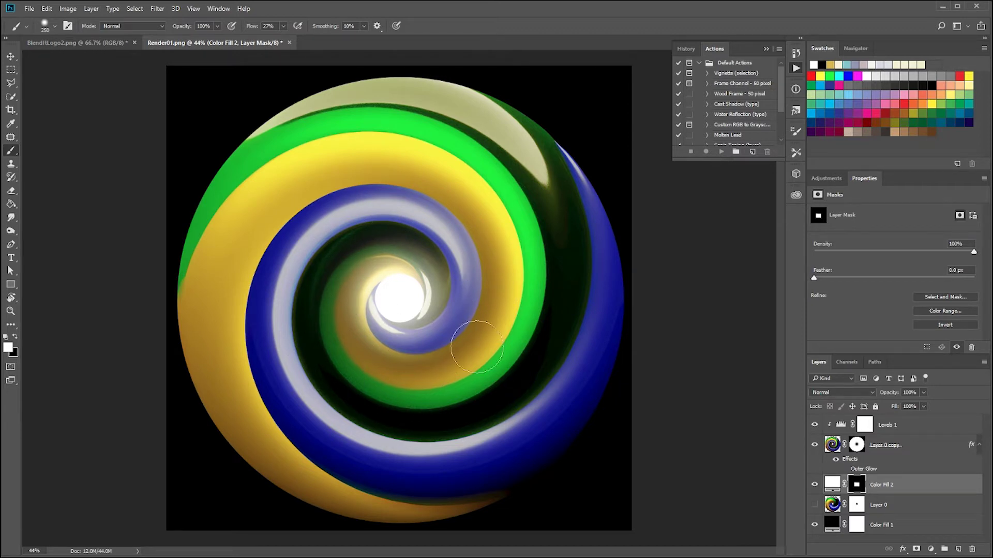
{"action": "left_click_drag", "start_coordinate": [367, 354], "coordinate": [365, 310]}
{"action": "left_click", "coordinate": [10, 56]}
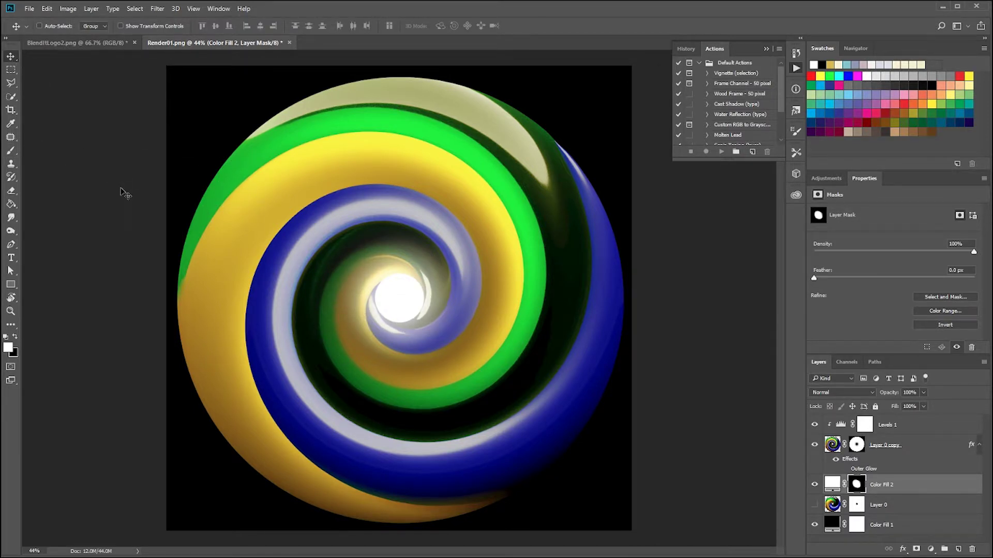
{"action": "scroll", "coordinate": [294, 277], "scroll_direction": "down", "scroll_amount": 10}
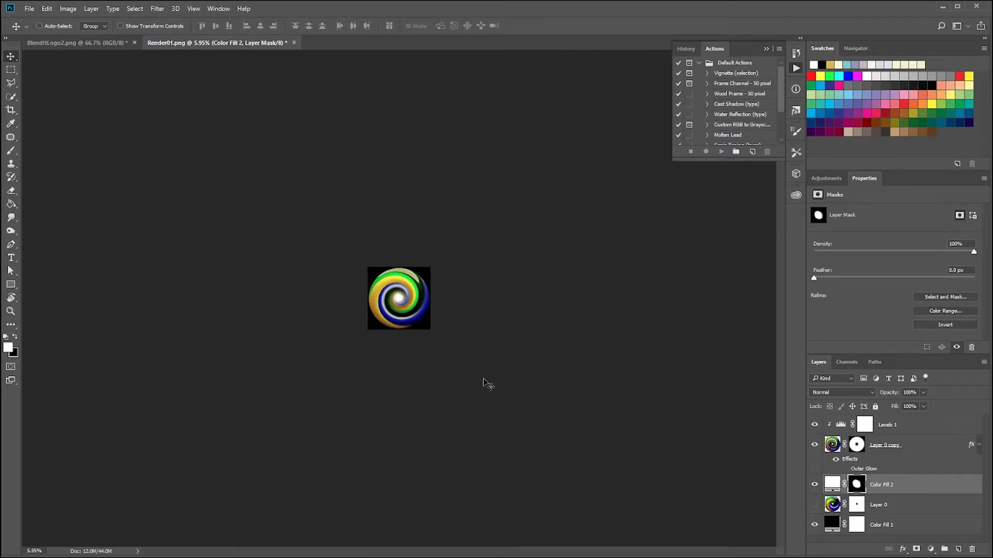
{"action": "scroll", "coordinate": [443, 333], "scroll_direction": "up", "scroll_amount": 5}
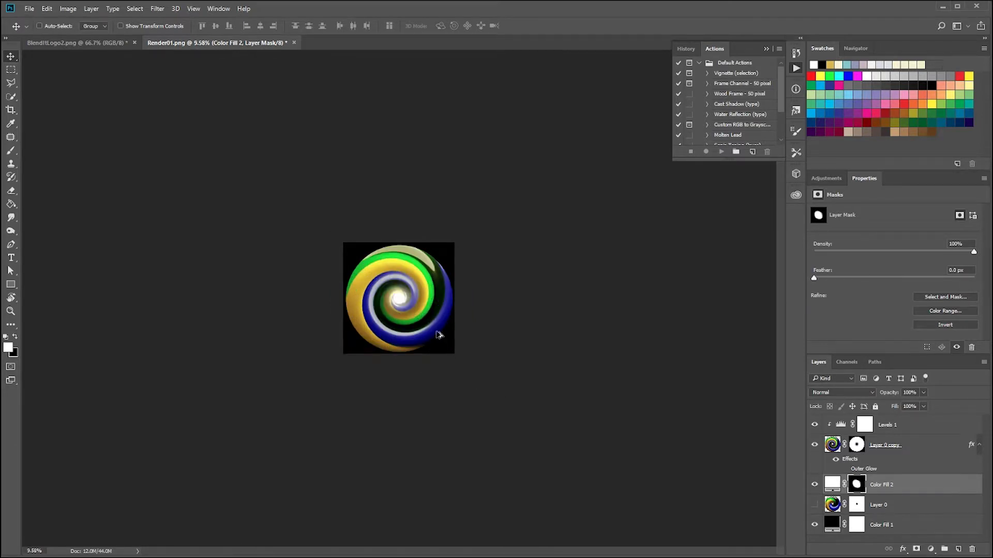
Try red (ff0000) and light blue (ceecff) as the fill colour of Color Fill 2, leaving it white.
{"action": "double_click", "coordinate": [833, 484]}
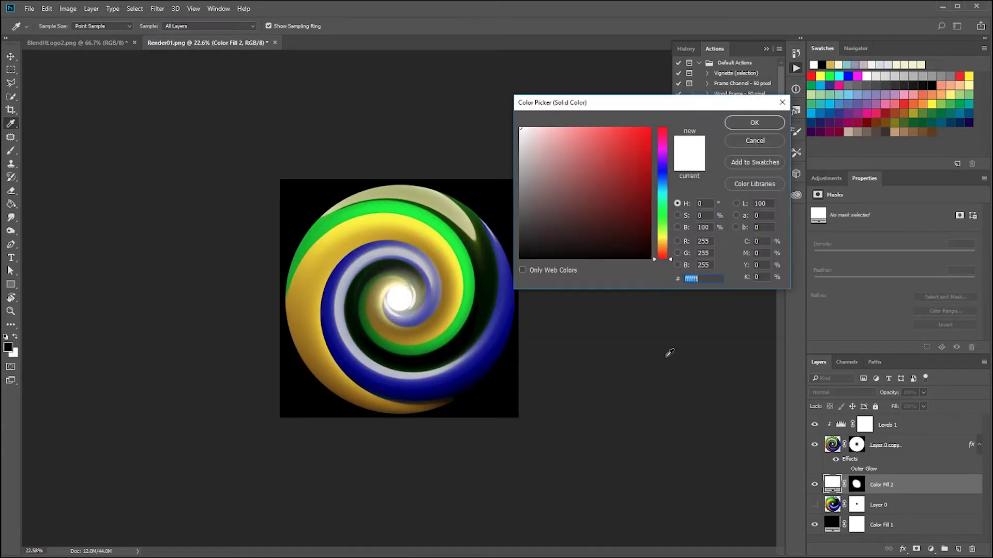
{"action": "type", "text": "ff0000"}
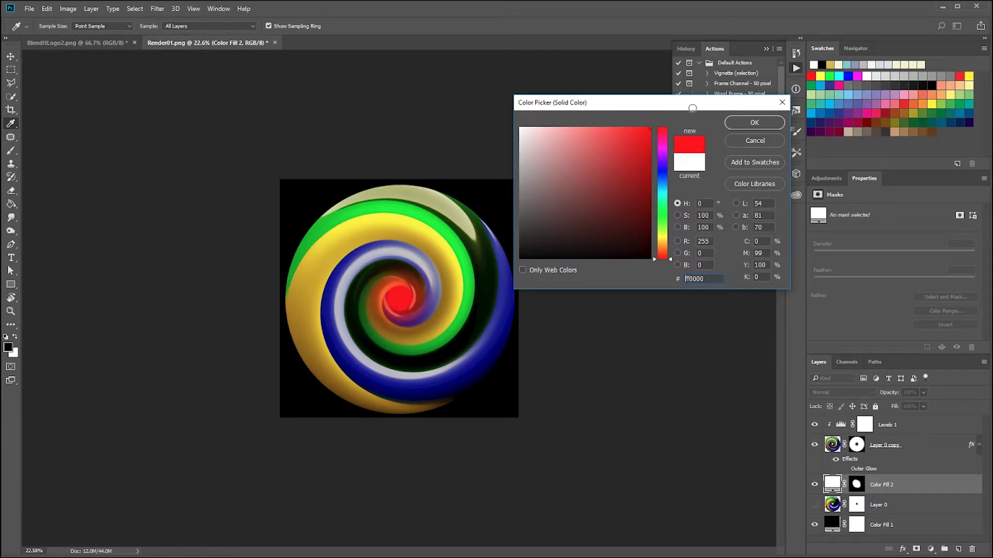
{"action": "left_click_drag", "start_coordinate": [662, 188], "coordinate": [659, 287]}
{"action": "left_click_drag", "start_coordinate": [636, 248], "coordinate": [520, 128]}
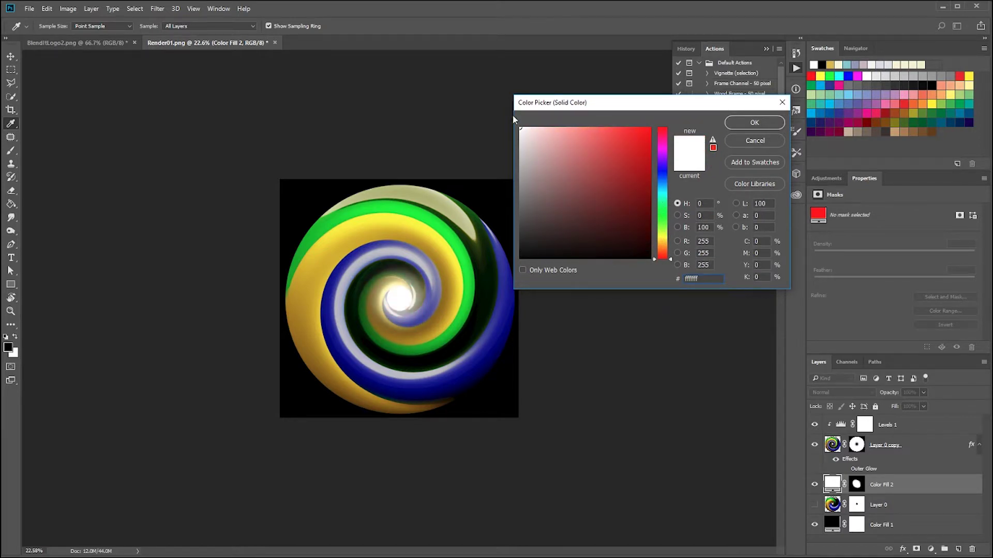
{"action": "left_click", "coordinate": [661, 190]}
{"action": "left_click_drag", "start_coordinate": [660, 190], "coordinate": [666, 189]}
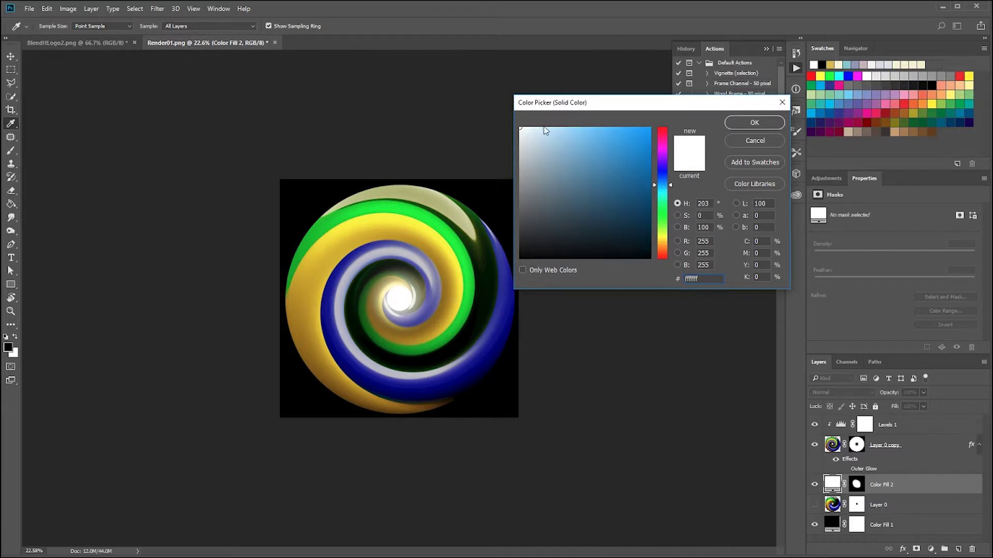
{"action": "mouse_move", "coordinate": [544, 130]}
{"action": "left_mouse_down"}
{"action": "mouse_move", "coordinate": [556, 127]}
{"action": "mouse_move", "coordinate": [525, 122]}
{"action": "mouse_move", "coordinate": [545, 122]}
{"action": "left_mouse_up"}
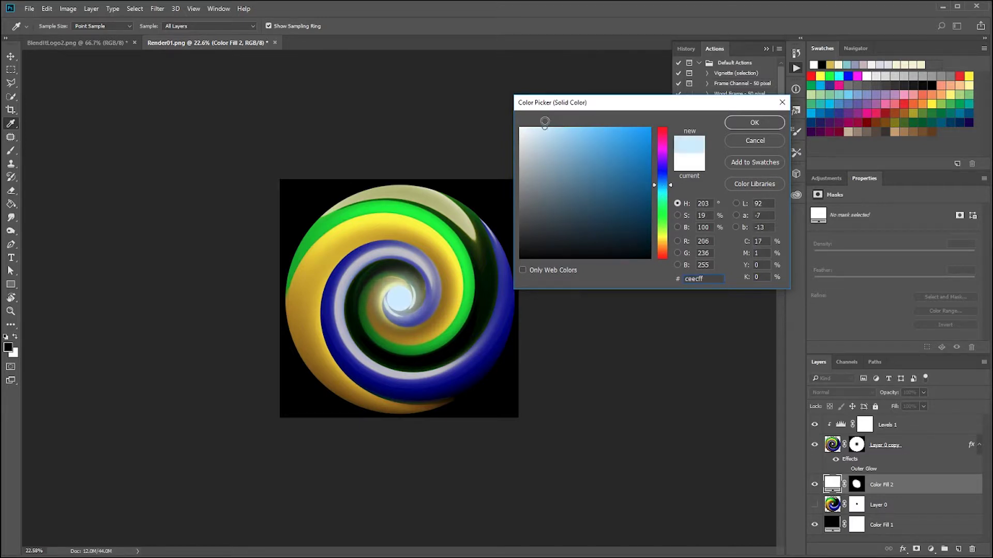
{"action": "left_click", "coordinate": [754, 122]}
Try white (ffffff) as Color Fill 1's background colour, return it to black, and hide the layer.
{"action": "scroll", "coordinate": [533, 330], "scroll_direction": "down", "scroll_amount": 2}
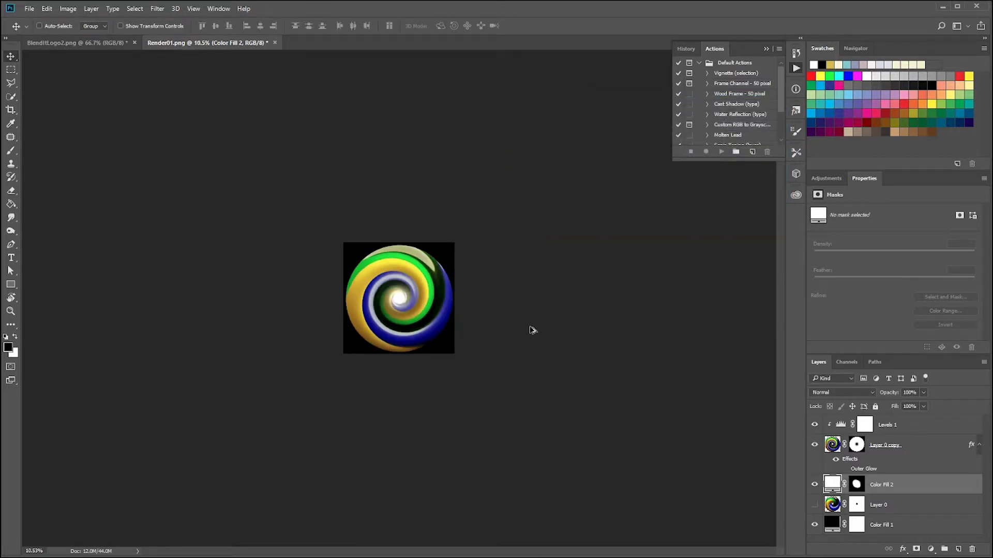
{"action": "scroll", "coordinate": [533, 330], "scroll_direction": "down", "scroll_amount": 1}
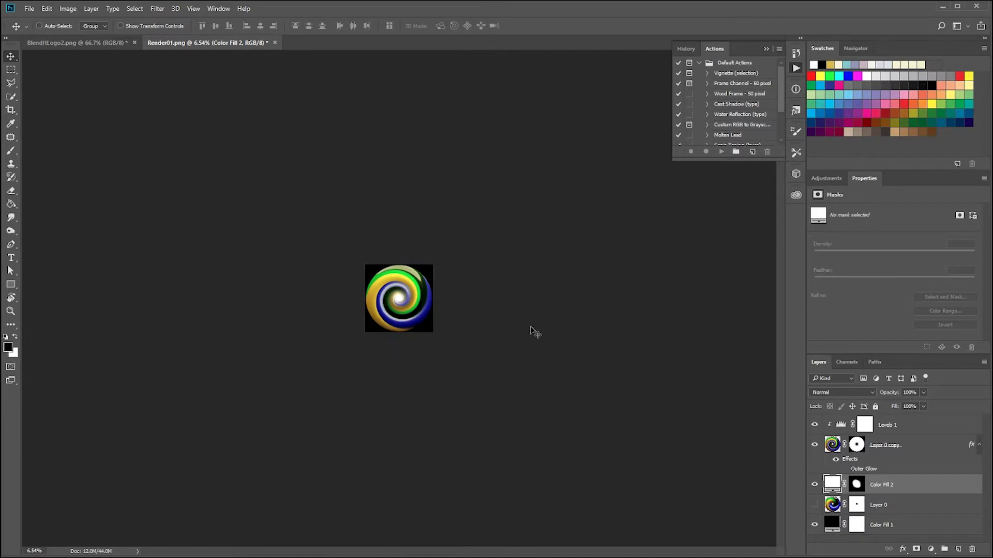
{"action": "double_click", "coordinate": [841, 528]}
{"action": "type", "text": "ffffff"}
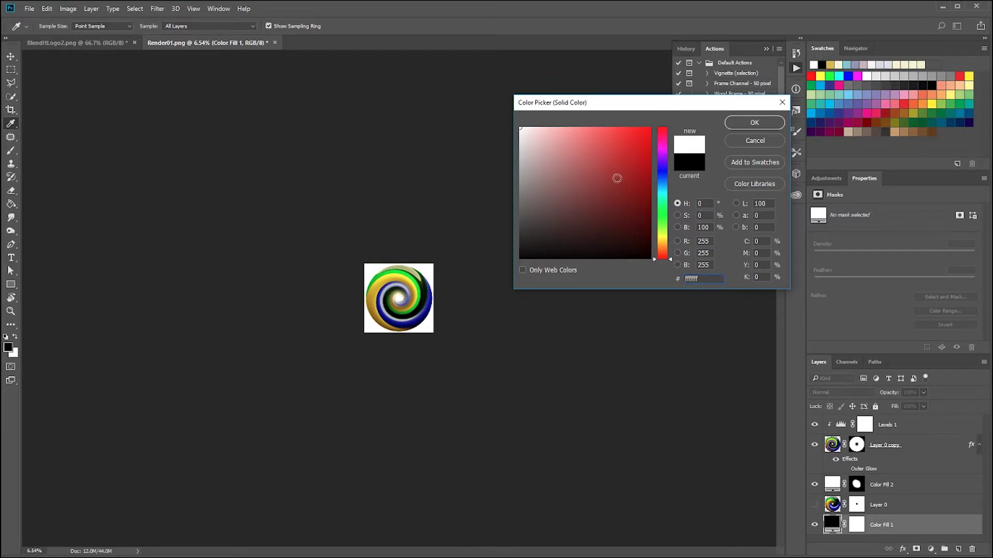
{"action": "mouse_move", "coordinate": [586, 190]}
{"action": "left_mouse_down"}
{"action": "mouse_move", "coordinate": [641, 130]}
{"action": "mouse_move", "coordinate": [603, 165]}
{"action": "mouse_move", "coordinate": [650, 274]}
{"action": "mouse_move", "coordinate": [555, 252]}
{"action": "mouse_move", "coordinate": [508, 303]}
{"action": "left_mouse_up"}
{"action": "left_click", "coordinate": [761, 125]}
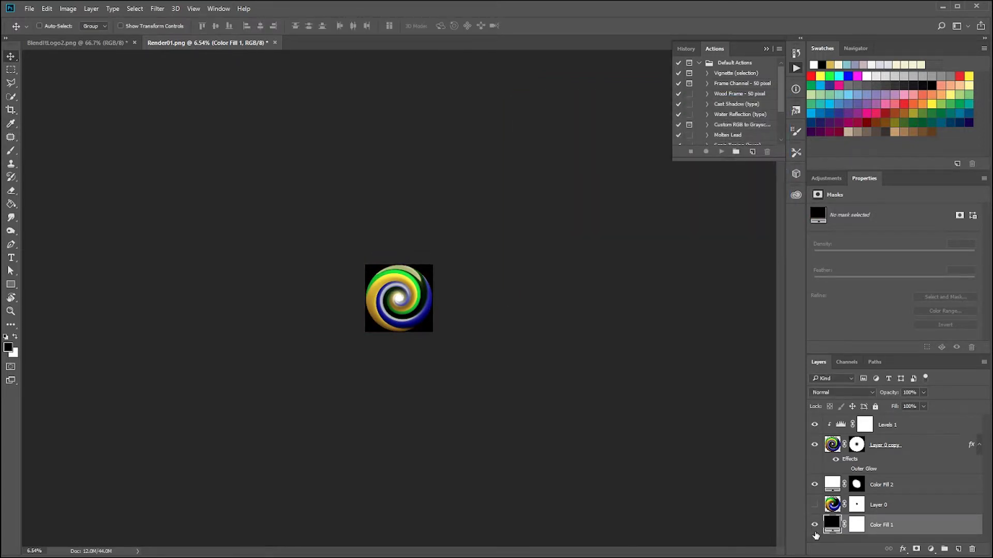
{"action": "left_click", "coordinate": [815, 525]}
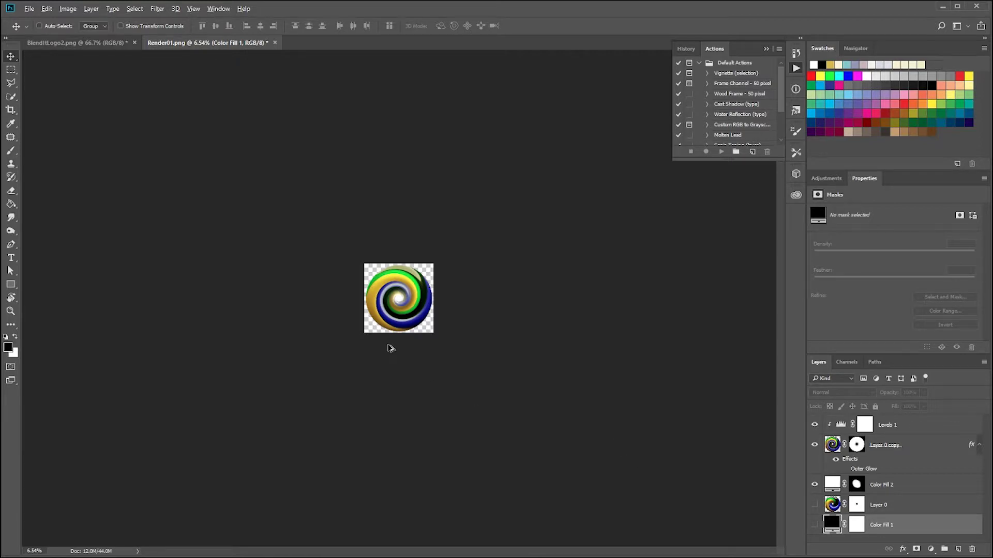
Paint black on Layer 0 copy's mask around the centre hole with the 250 px brush at 27% flow to soften the glow's edge.
{"action": "scroll", "coordinate": [391, 348], "scroll_direction": "up", "scroll_amount": 6}
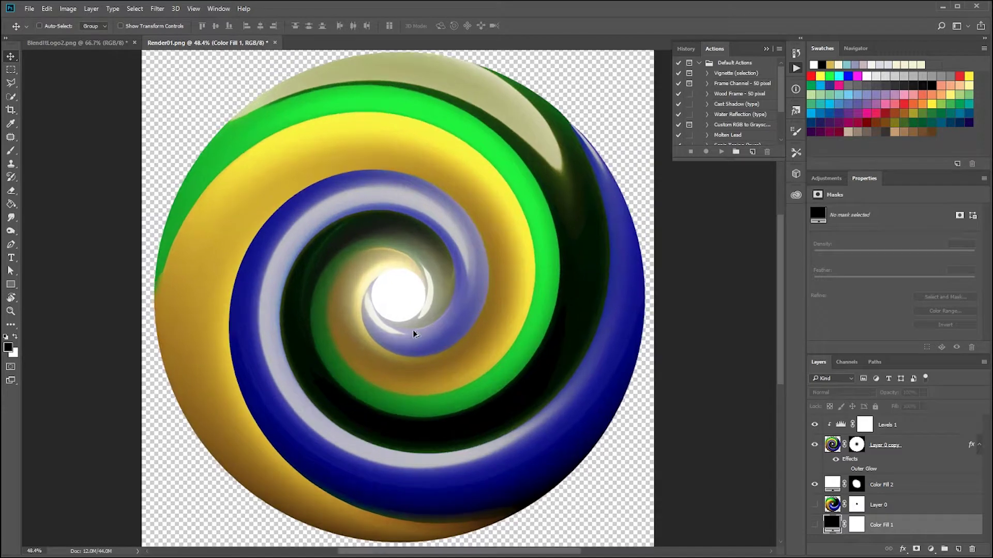
{"action": "left_click", "coordinate": [856, 446]}
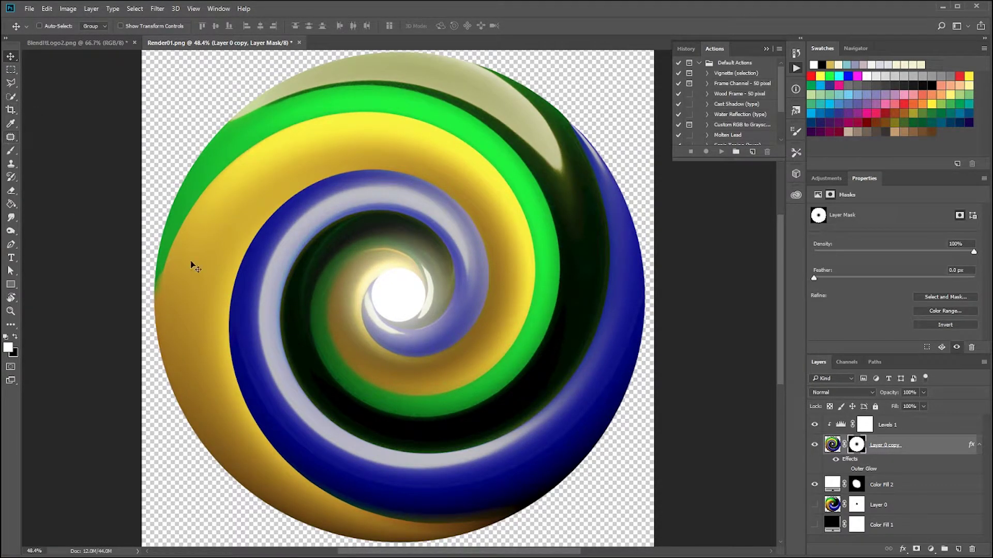
{"action": "key", "text": "b"}
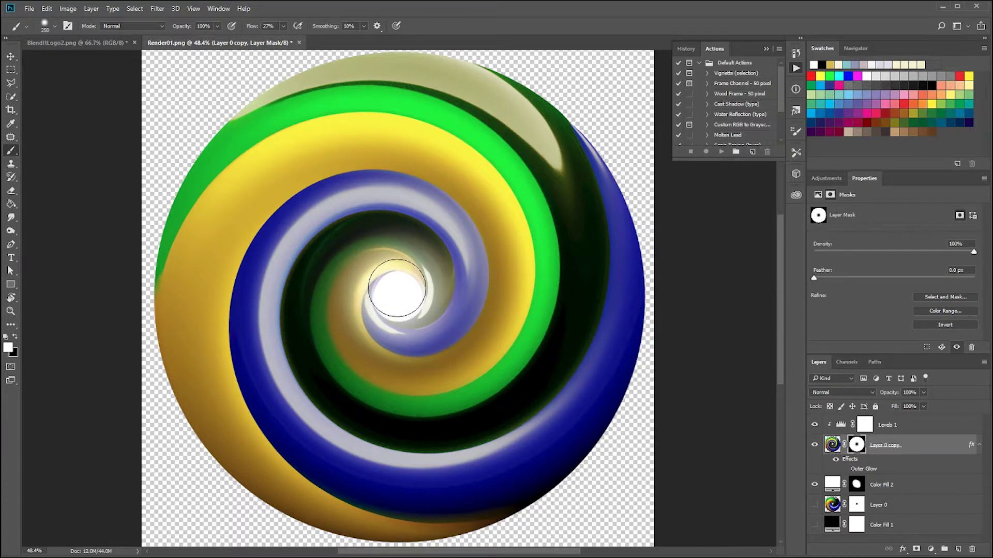
{"action": "key", "text": "x"}
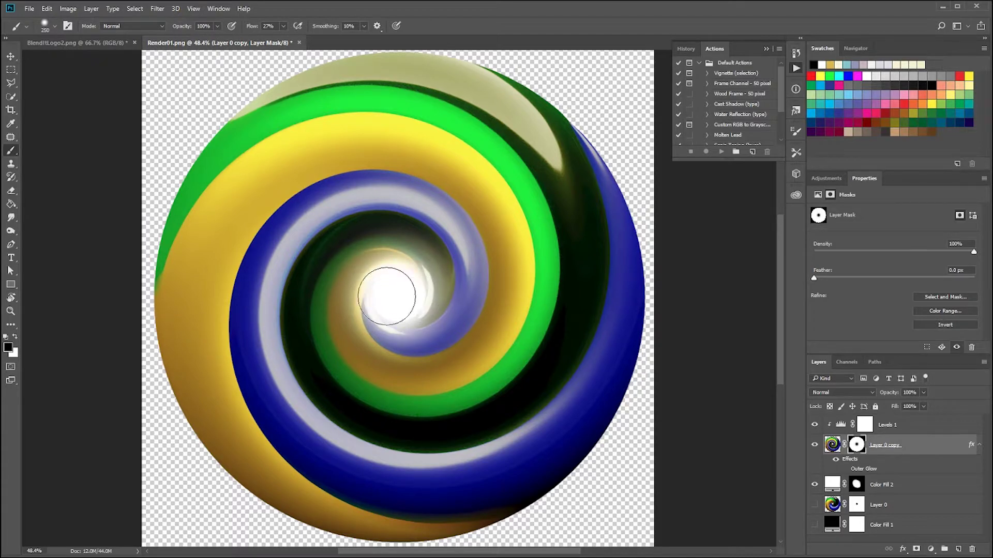
{"action": "scroll", "coordinate": [444, 328], "scroll_direction": "down", "scroll_amount": 8}
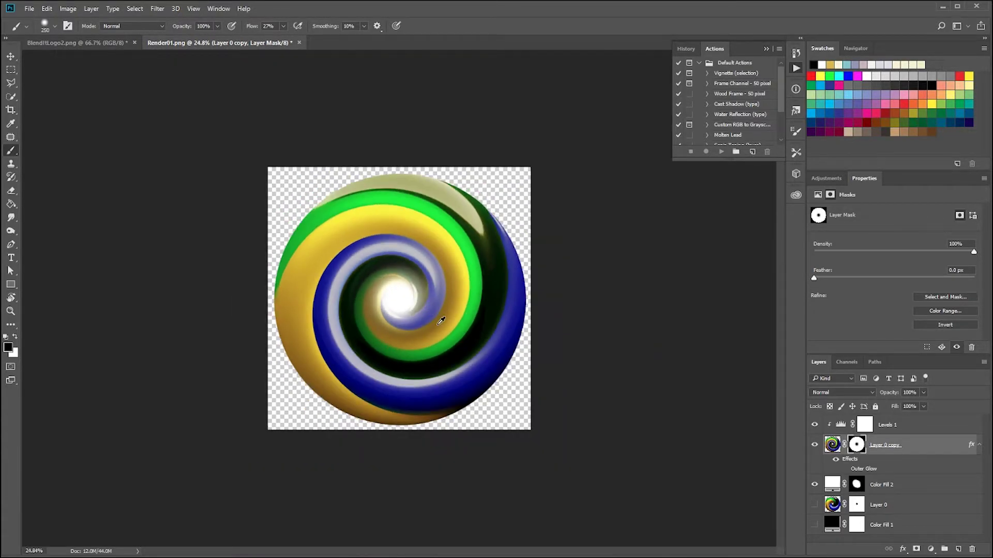
{"action": "scroll", "coordinate": [520, 399], "scroll_direction": "up", "scroll_amount": 5}
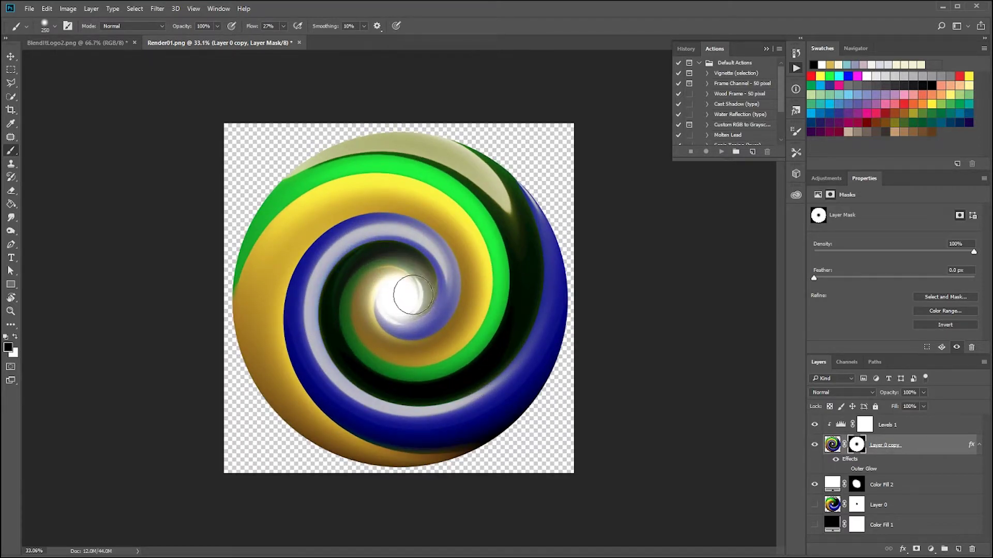
{"action": "mouse_move", "coordinate": [391, 301]}
{"action": "left_mouse_down"}
{"action": "mouse_move", "coordinate": [398, 295]}
{"action": "mouse_move", "coordinate": [440, 315]}
{"action": "left_mouse_up"}
{"action": "scroll", "coordinate": [560, 332], "scroll_direction": "down", "scroll_amount": 3}
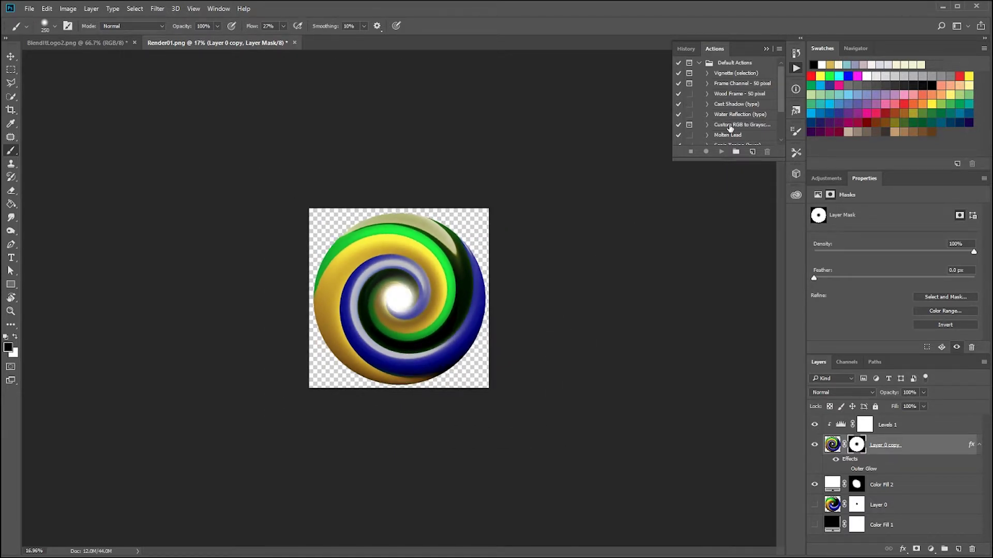
Step back through the document history to an early brush stroke on Layer 0 copy's mask, undoing the subsequent strokes.
{"action": "left_click", "coordinate": [795, 53]}
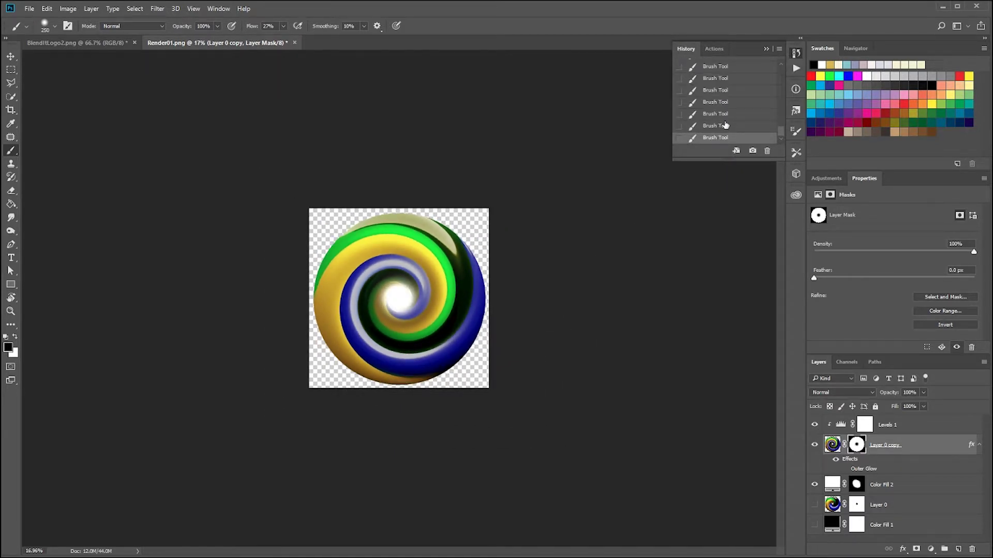
{"action": "left_click", "coordinate": [725, 123]}
{"action": "left_click", "coordinate": [728, 105]}
{"action": "left_click", "coordinate": [731, 91]}
{"action": "scroll", "coordinate": [732, 105], "scroll_direction": "up", "scroll_amount": 1}
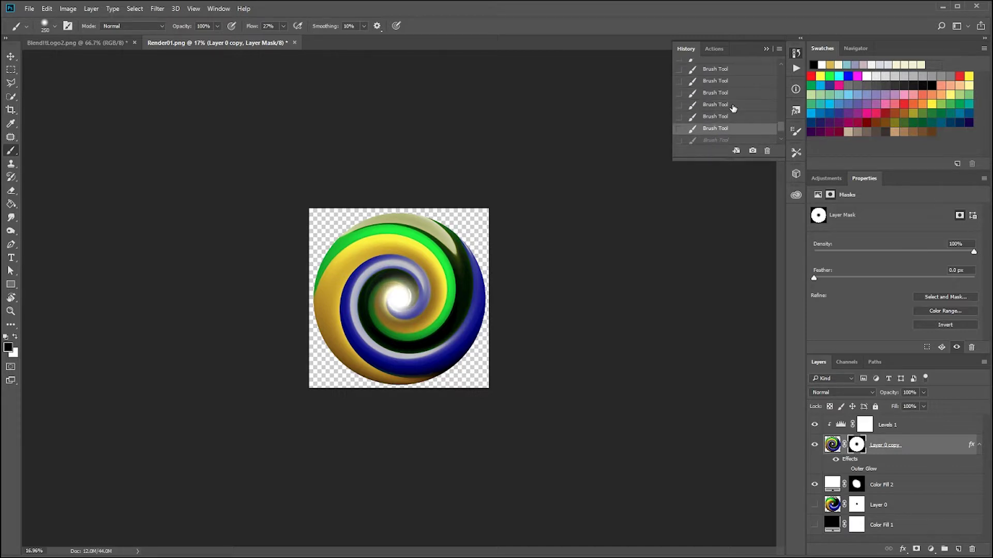
{"action": "left_click", "coordinate": [728, 115]}
{"action": "left_click", "coordinate": [728, 106]}
{"action": "left_click", "coordinate": [732, 92]}
{"action": "left_click", "coordinate": [733, 83]}
{"action": "scroll", "coordinate": [733, 87], "scroll_direction": "up", "scroll_amount": 1}
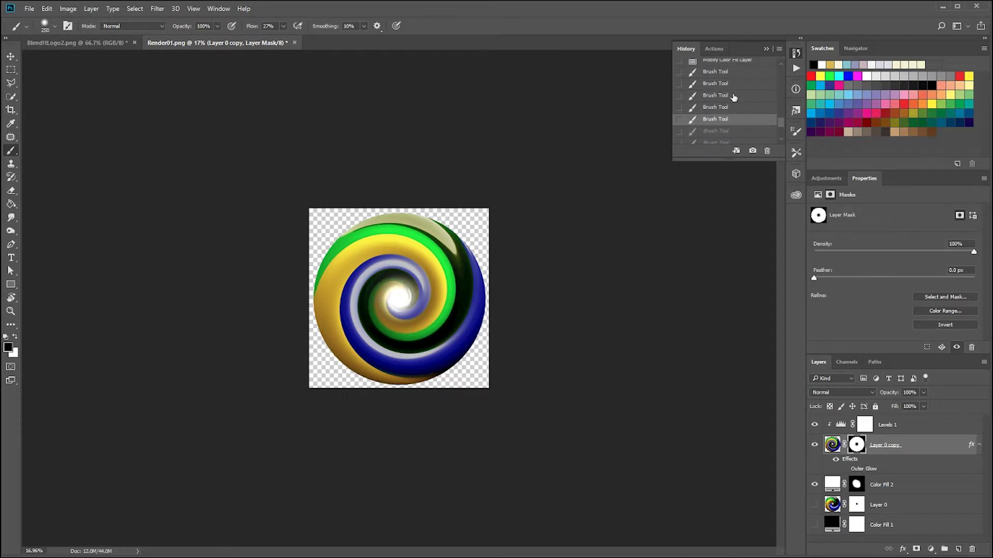
{"action": "left_click", "coordinate": [733, 72]}
{"action": "scroll", "coordinate": [733, 82], "scroll_direction": "up", "scroll_amount": 1}
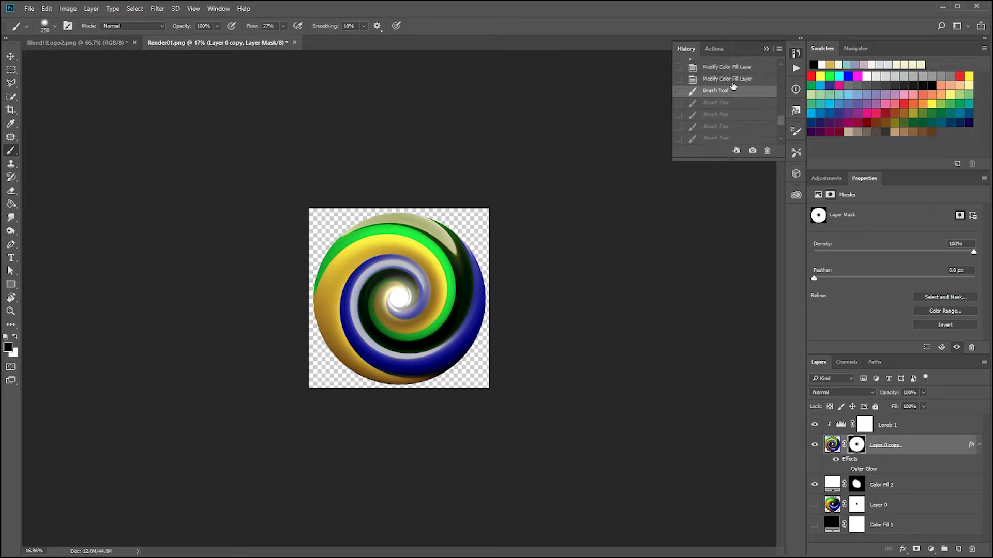
{"action": "left_click", "coordinate": [730, 103]}
{"action": "scroll", "coordinate": [730, 122], "scroll_direction": "down", "scroll_amount": 1}
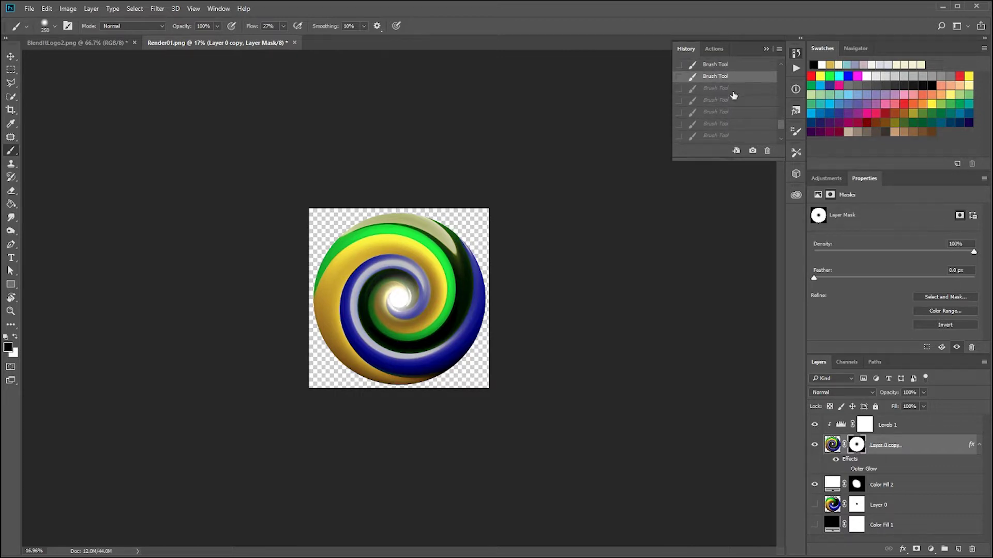
Paint black around the centre hole on Layer 0 copy's mask, enlarging the brush to 800 px for a wider glow, and check the result.
{"action": "left_click", "coordinate": [395, 304]}
{"action": "left_click", "coordinate": [399, 303]}
{"action": "left_click", "coordinate": [402, 302]}
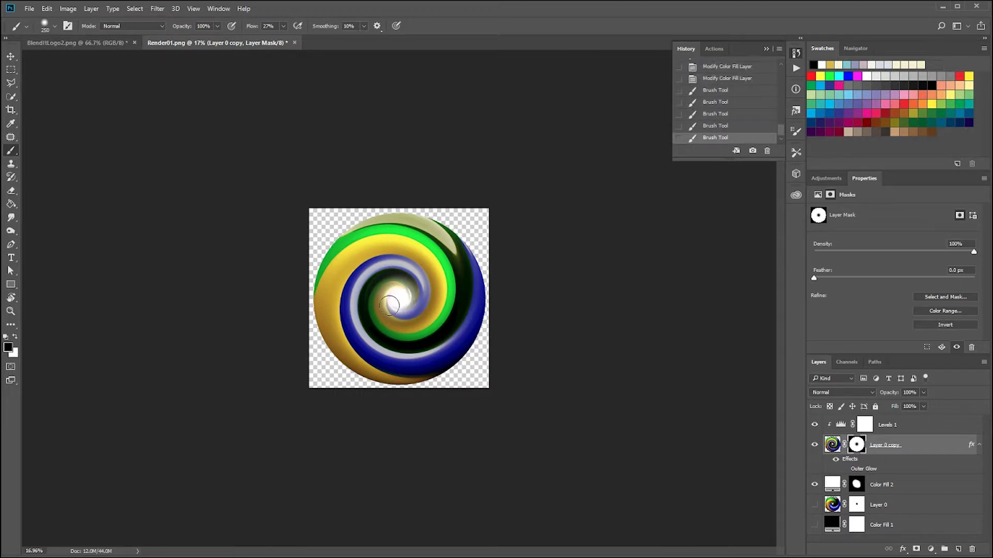
{"action": "left_click", "coordinate": [391, 305]}
{"action": "left_click", "coordinate": [401, 296]}
{"action": "key", "text": "bracketright"}
{"action": "key", "text": "bracketright"}
{"action": "key", "text": "bracketright"}
{"action": "key", "text": "bracketright"}
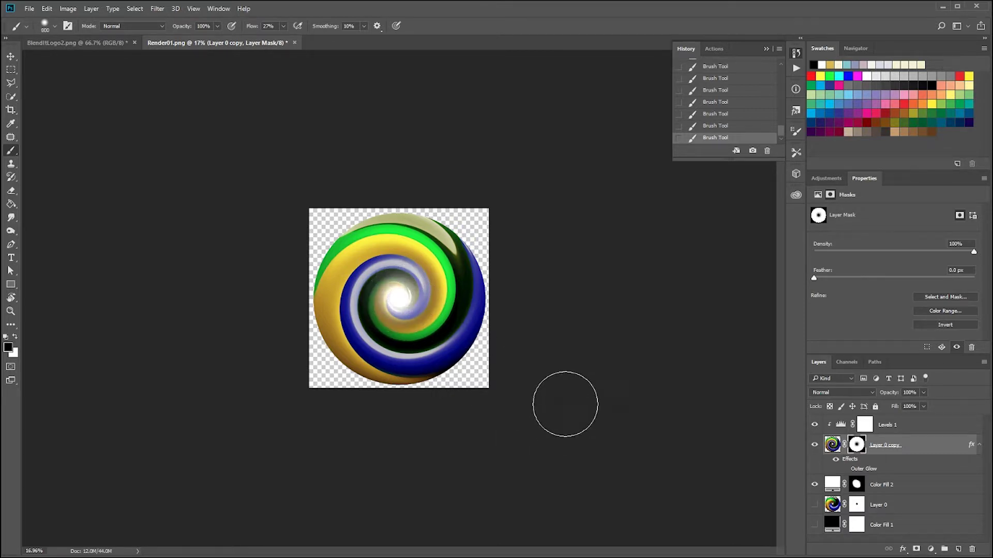
{"action": "left_click", "coordinate": [10, 56]}
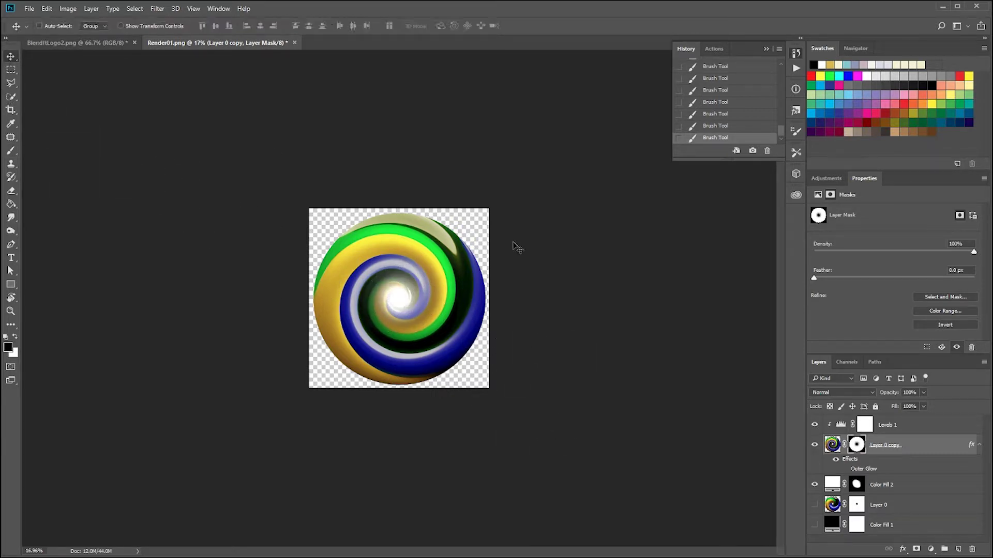
{"action": "scroll", "coordinate": [416, 421], "scroll_direction": "up", "scroll_amount": 4}
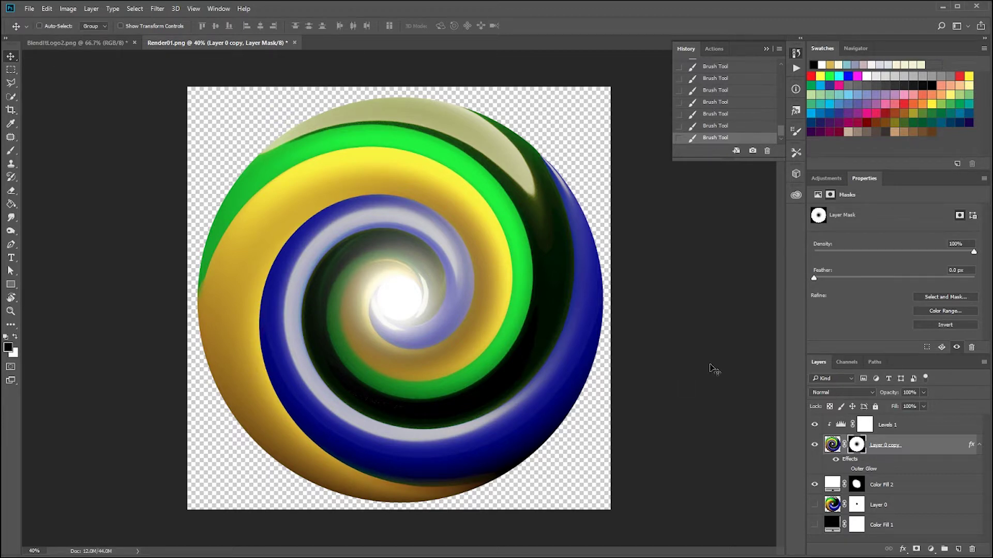
{"action": "scroll", "coordinate": [488, 351], "scroll_direction": "down", "scroll_amount": 3}
{"action": "scroll", "coordinate": [481, 354], "scroll_direction": "up", "scroll_amount": 2}
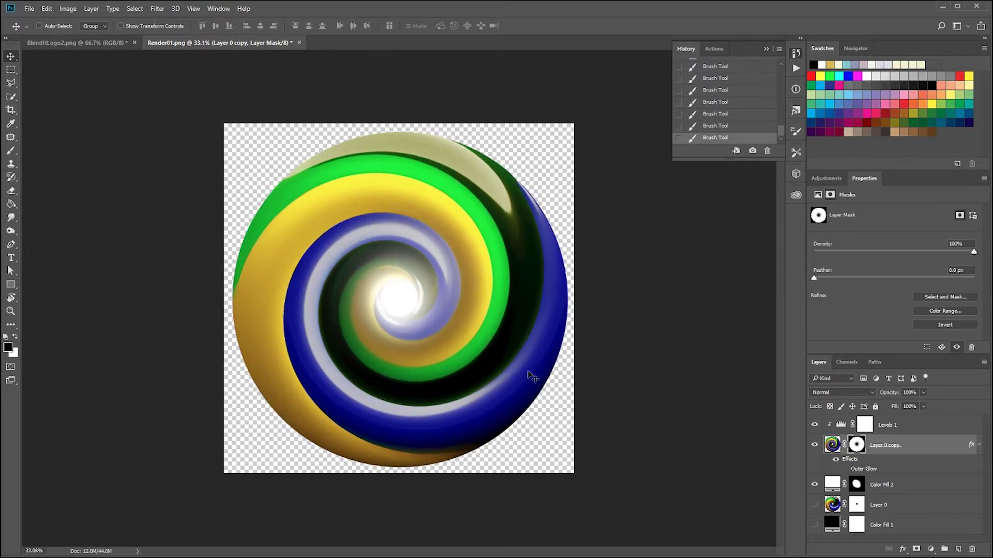
{"action": "left_click", "coordinate": [797, 54]}
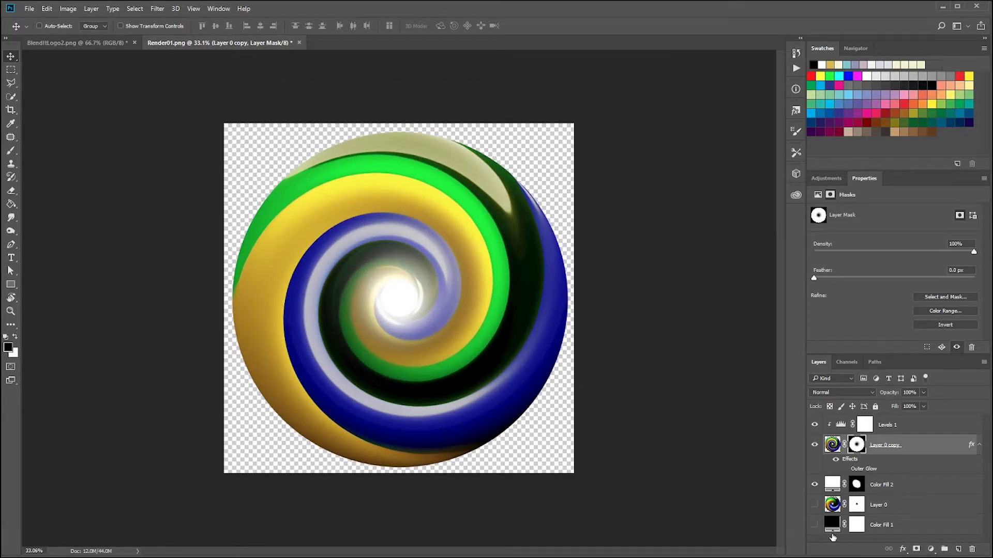
Show Color Fill 1, set its colour to dark blue, and check the logo against it at small and large sizes.
{"action": "left_click", "coordinate": [831, 522]}
{"action": "left_click", "coordinate": [815, 524]}
{"action": "double_click", "coordinate": [831, 525]}
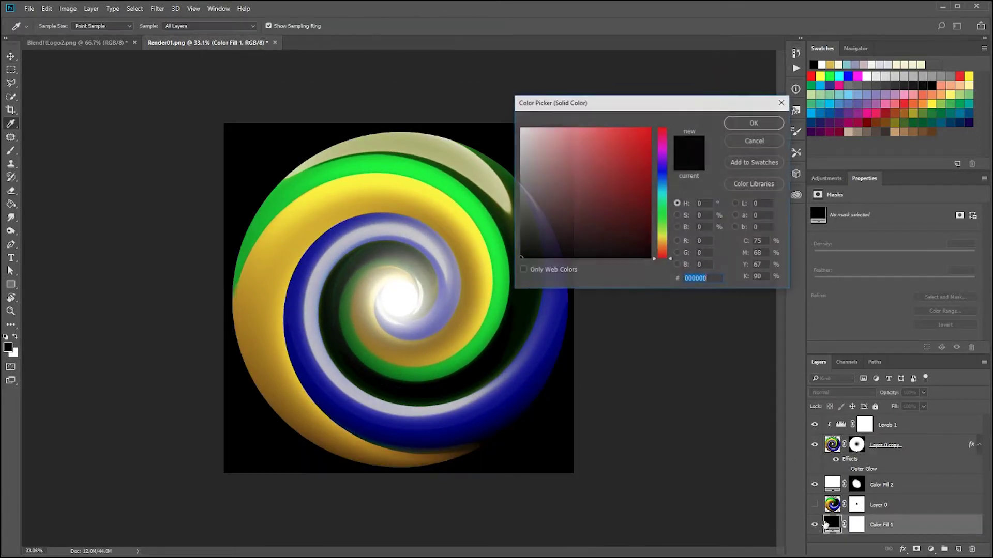
{"action": "mouse_move", "coordinate": [663, 194]}
{"action": "left_mouse_down"}
{"action": "mouse_move", "coordinate": [662, 158]}
{"action": "mouse_move", "coordinate": [650, 202]}
{"action": "mouse_move", "coordinate": [655, 225]}
{"action": "left_mouse_up"}
{"action": "left_click", "coordinate": [754, 123]}
{"action": "scroll", "coordinate": [500, 279], "scroll_direction": "down", "scroll_amount": 3}
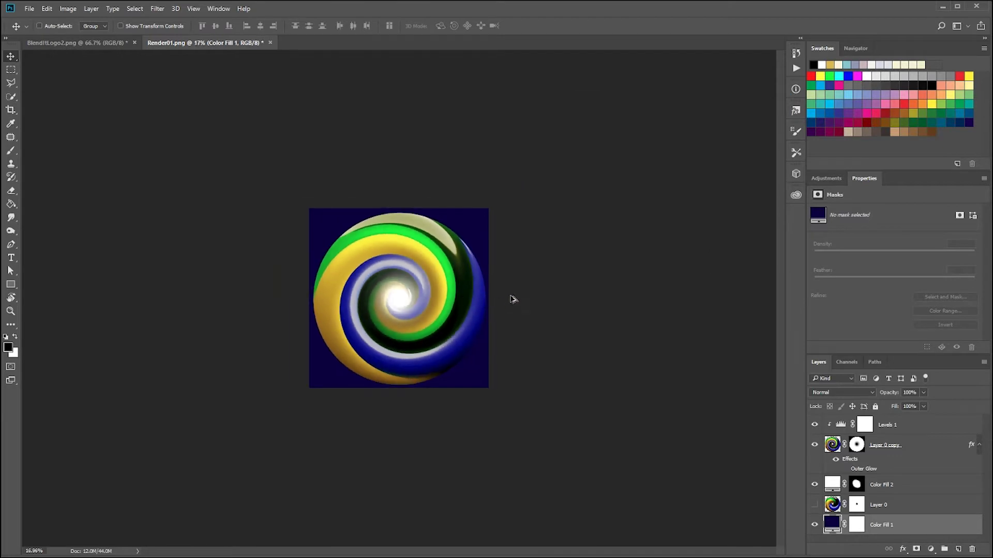
{"action": "scroll", "coordinate": [550, 350], "scroll_direction": "up", "scroll_amount": 2}
{"action": "scroll", "coordinate": [543, 354], "scroll_direction": "up", "scroll_amount": 2}
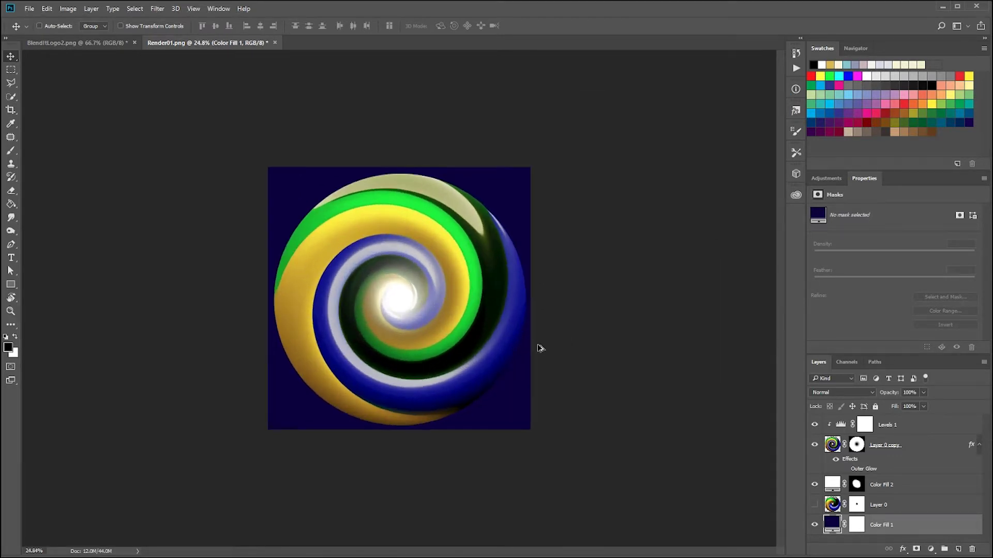
{"action": "scroll", "coordinate": [542, 349], "scroll_direction": "down", "scroll_amount": 1}
{"action": "scroll", "coordinate": [346, 308], "scroll_direction": "up", "scroll_amount": 2}
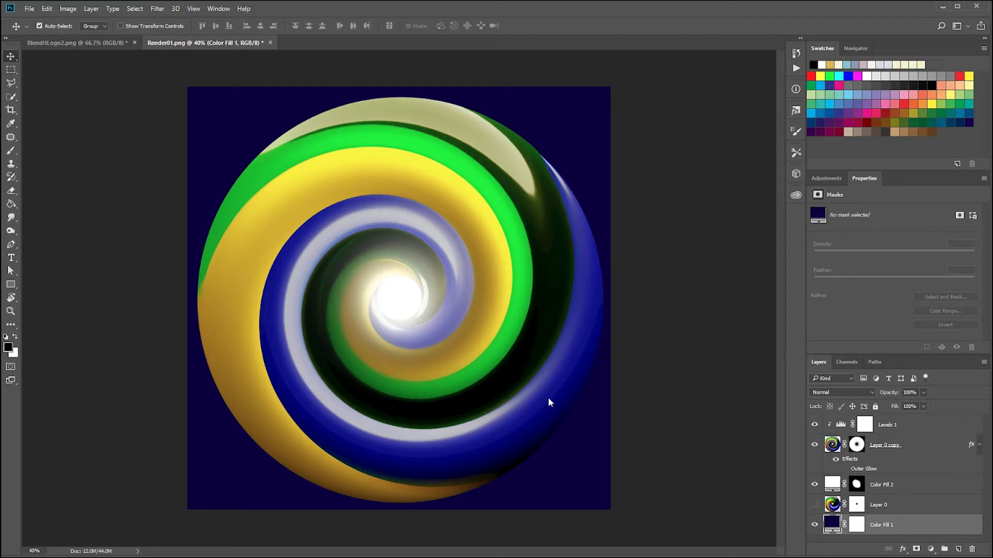
Save the document as a layered Photoshop file named Logo in the 03_Logo folder, keeping maximum compatibility.
{"action": "key", "text": "ctrl+shift+s"}
{"action": "left_click", "coordinate": [257, 25]}
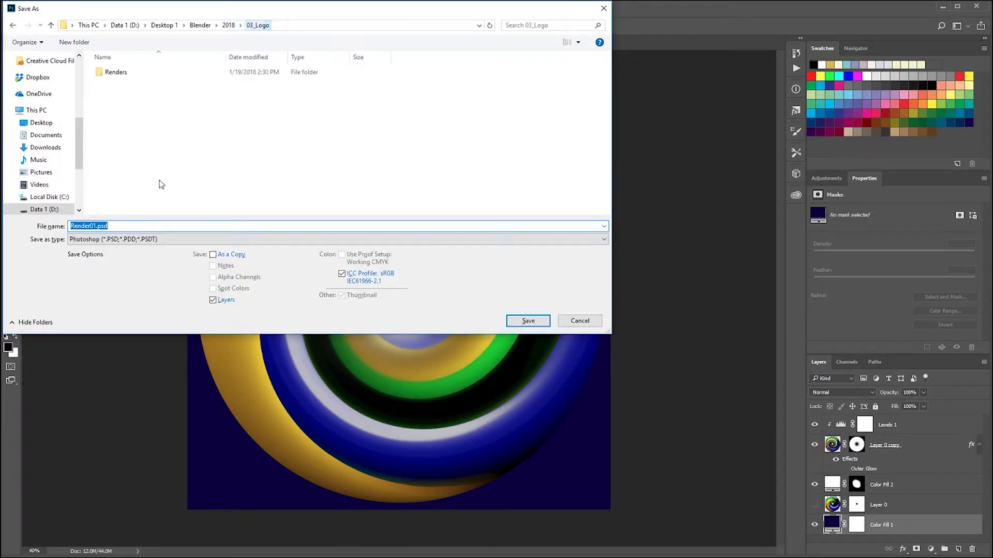
{"action": "type", "text": "Logo"}
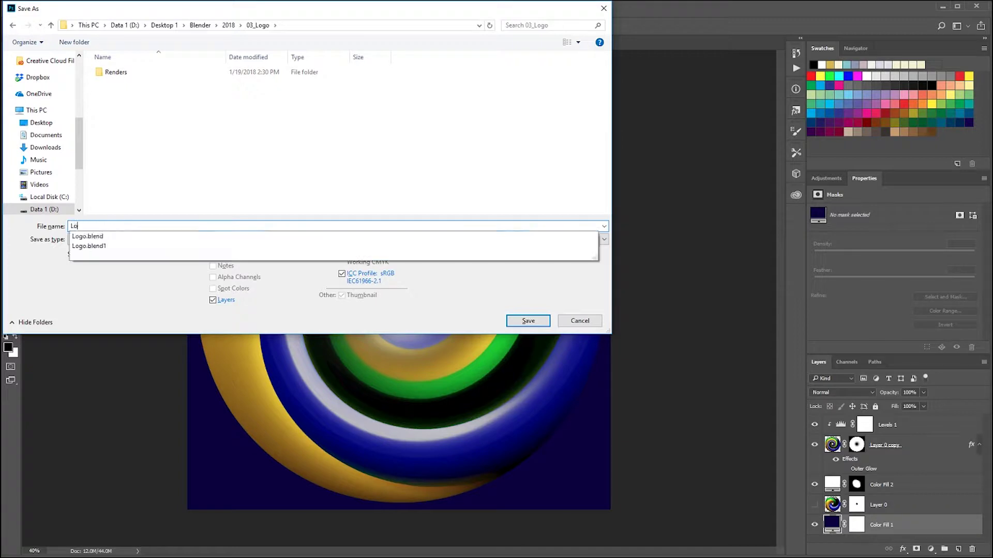
{"action": "left_click", "coordinate": [528, 320]}
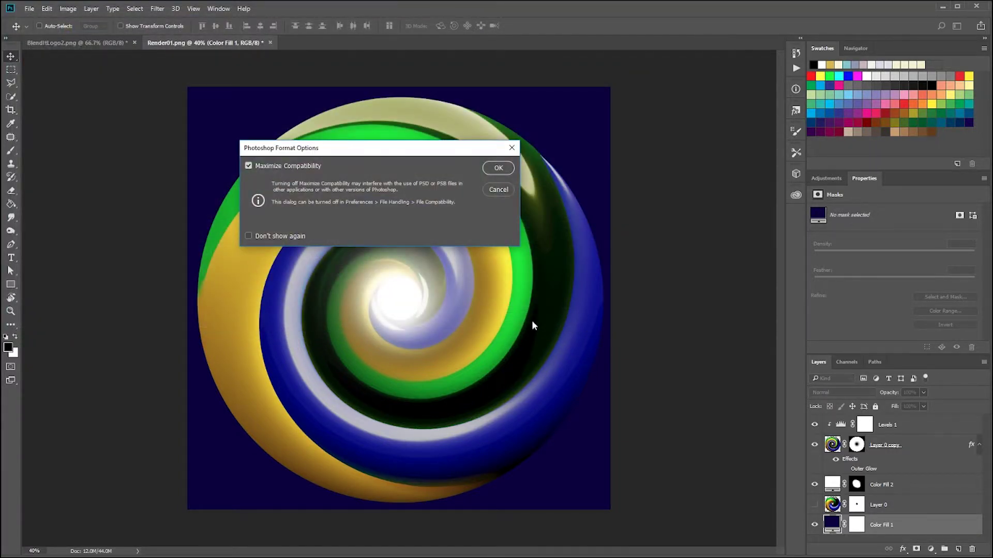
{"action": "left_click", "coordinate": [497, 168]}
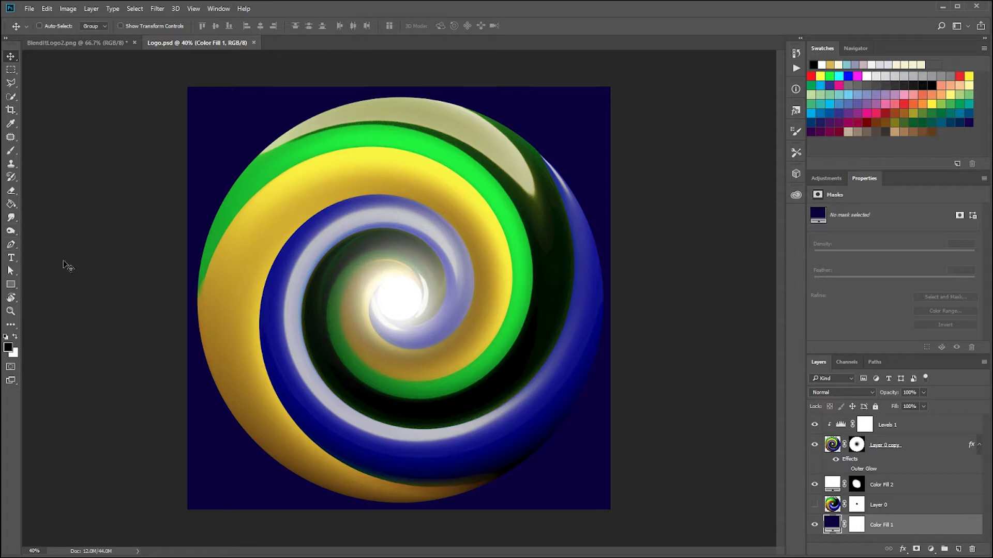
Add the text "Blend" above the spiral's centre and place its layer at the top of the layer stack.
{"action": "key", "text": "t"}
{"action": "left_click", "coordinate": [404, 229]}
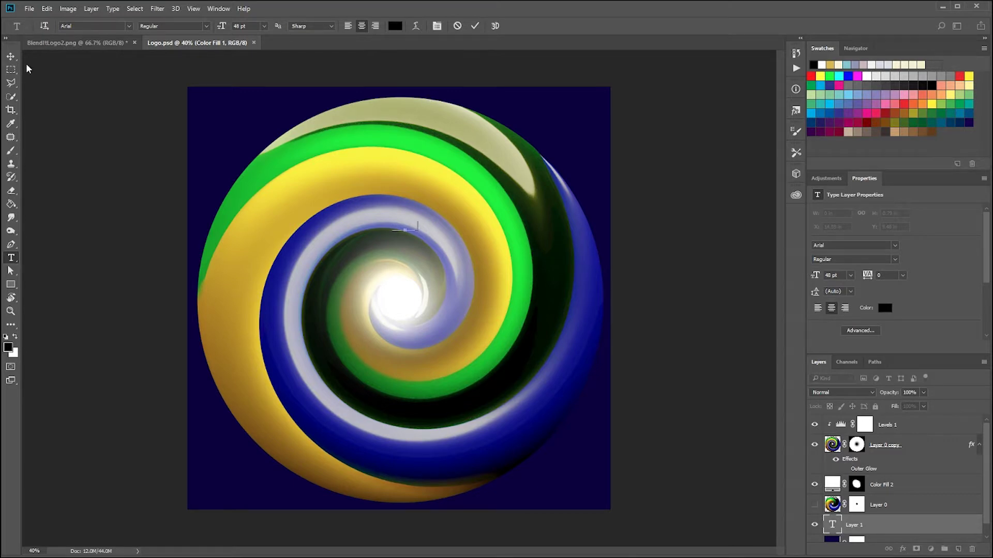
{"action": "left_click", "coordinate": [11, 56]}
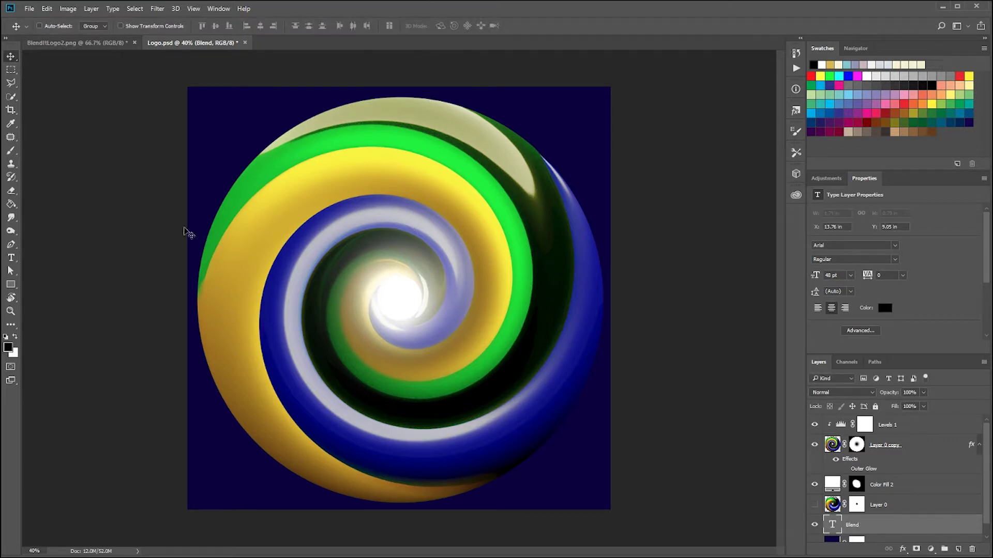
{"action": "key", "text": "t"}
{"action": "left_click_drag", "start_coordinate": [881, 523], "coordinate": [876, 431]}
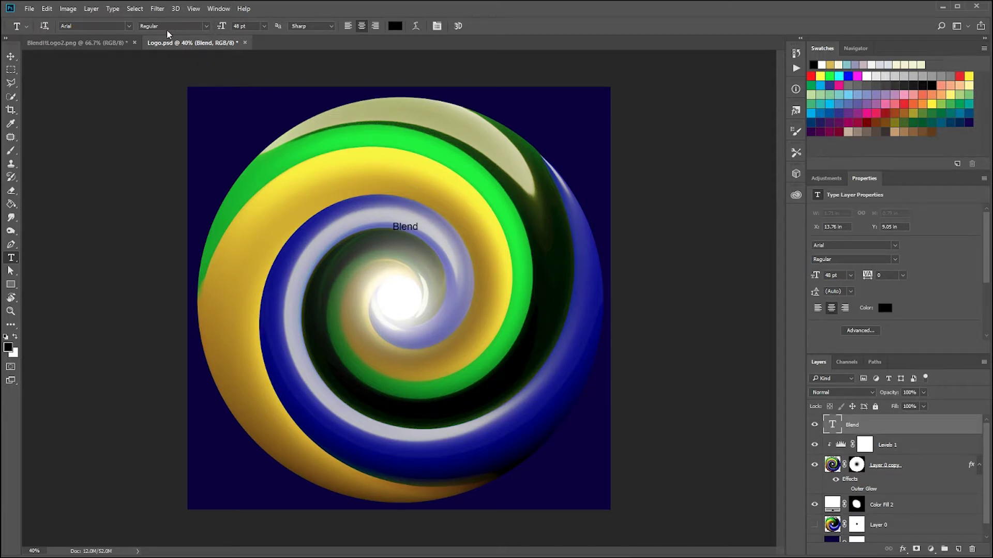
Set the "Blend" text's font to Trajan Pro and its size to 446 pt.
{"action": "left_click", "coordinate": [71, 27]}
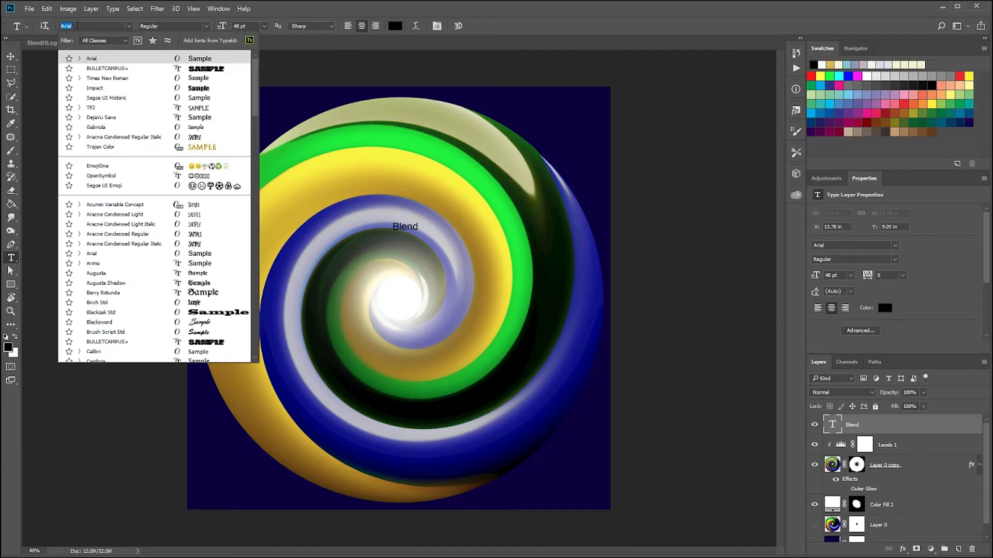
{"action": "scroll", "coordinate": [140, 274], "scroll_direction": "down", "scroll_amount": 20}
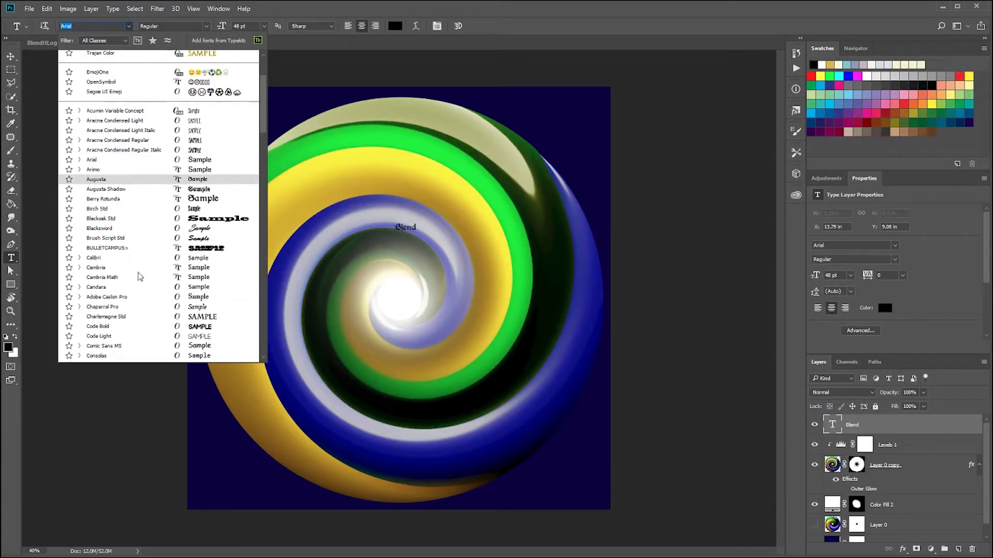
{"action": "scroll", "coordinate": [144, 316], "scroll_direction": "down", "scroll_amount": 15}
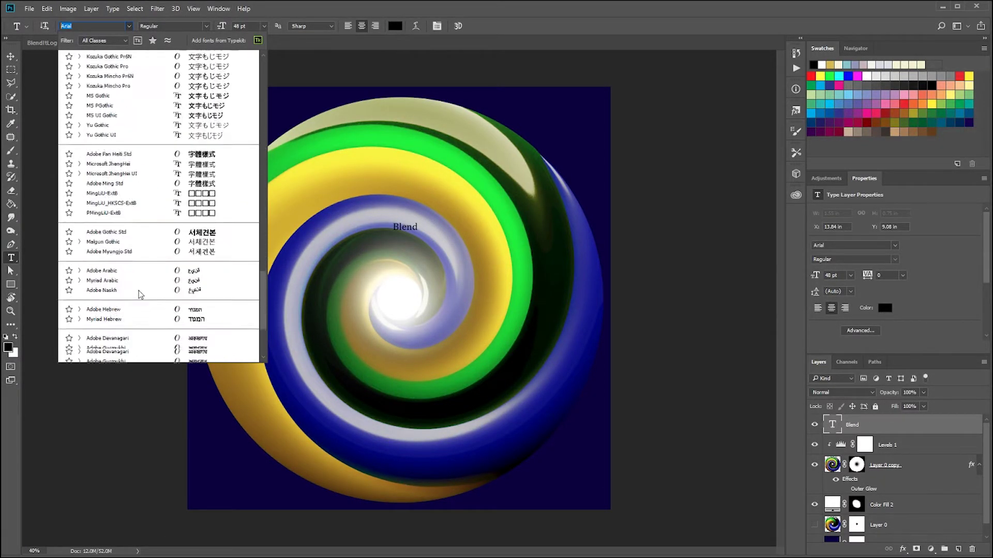
{"action": "scroll", "coordinate": [140, 269], "scroll_direction": "up", "scroll_amount": 5}
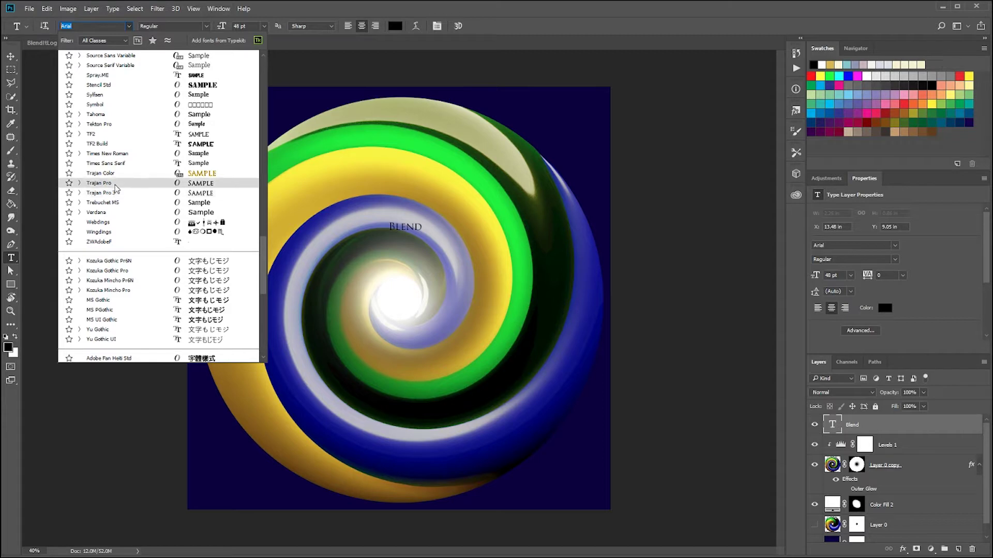
{"action": "left_click", "coordinate": [115, 184]}
{"action": "left_click", "coordinate": [264, 26]}
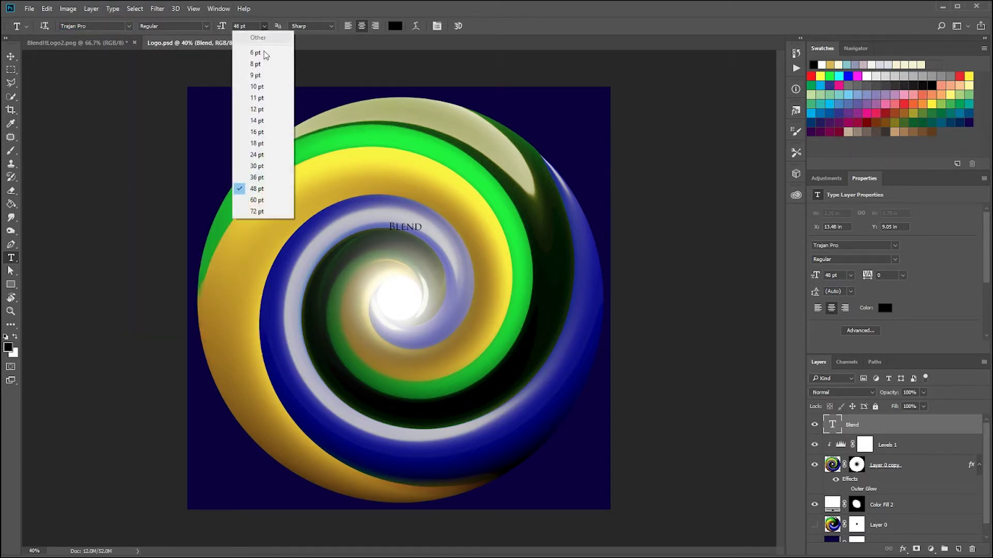
{"action": "left_click", "coordinate": [261, 212]}
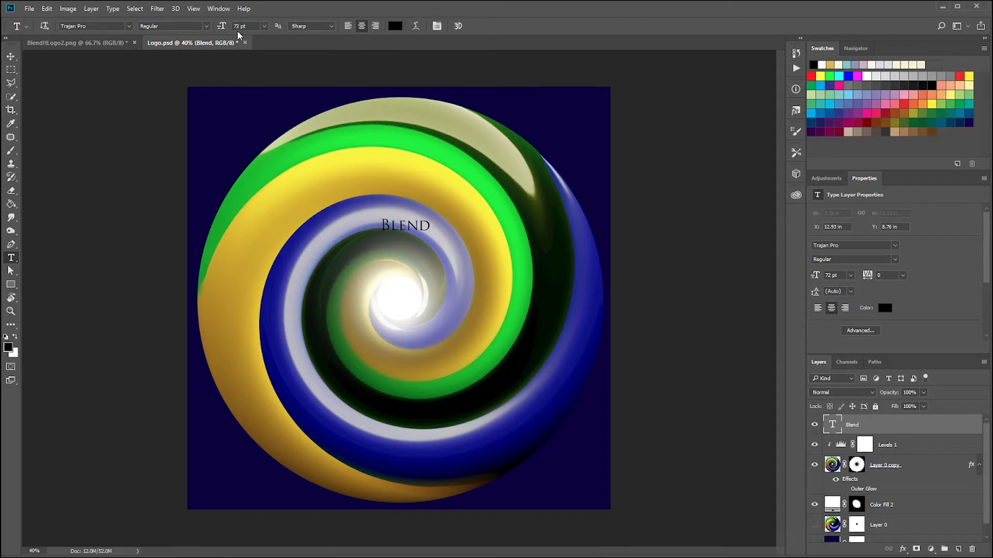
{"action": "left_click_drag", "start_coordinate": [223, 26], "coordinate": [256, 27]}
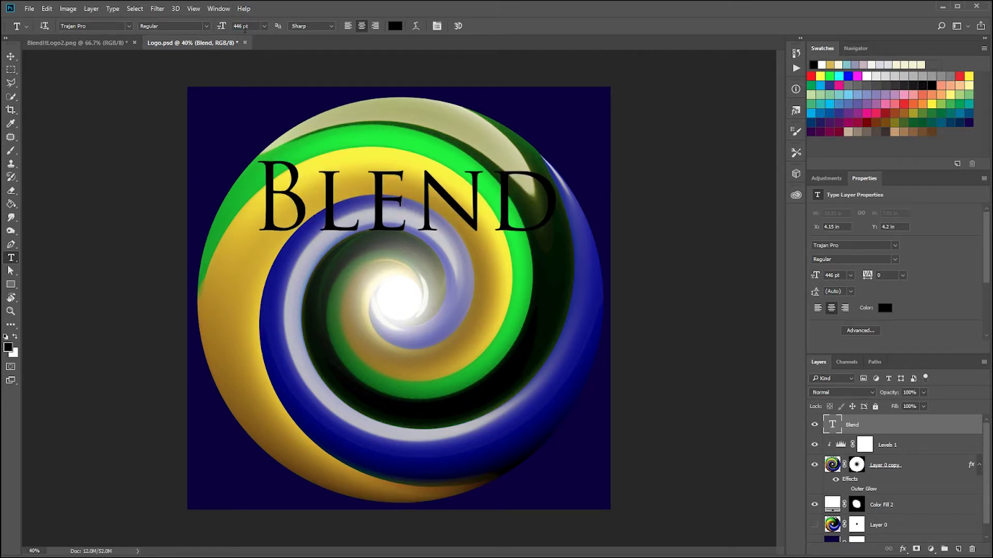
Warp the "Blend" text with the horizontal Arc style at +32% bend and 0% horizontal distortion.
{"action": "left_click", "coordinate": [416, 25]}
{"action": "left_click", "coordinate": [389, 158]}
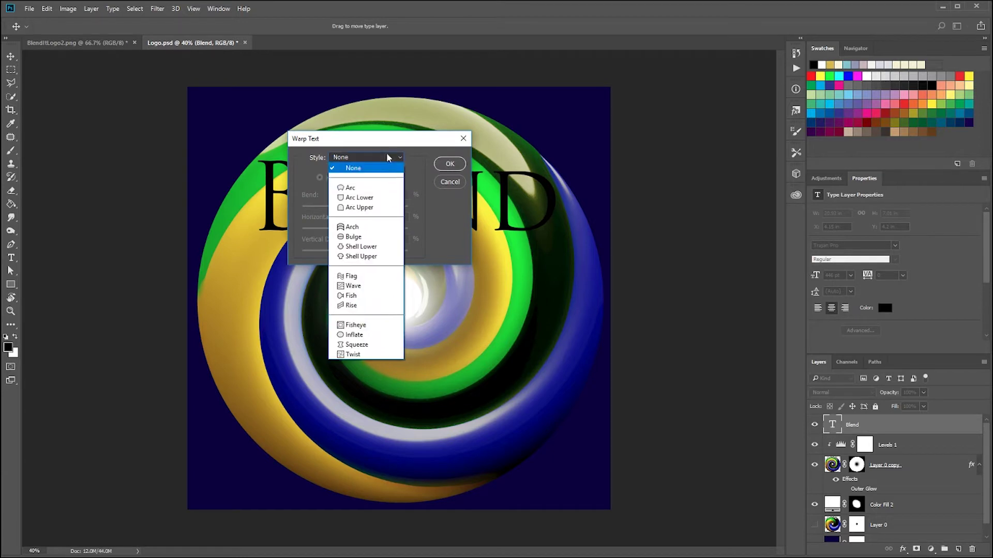
{"action": "left_click", "coordinate": [379, 182]}
{"action": "left_click_drag", "start_coordinate": [394, 140], "coordinate": [671, 154]}
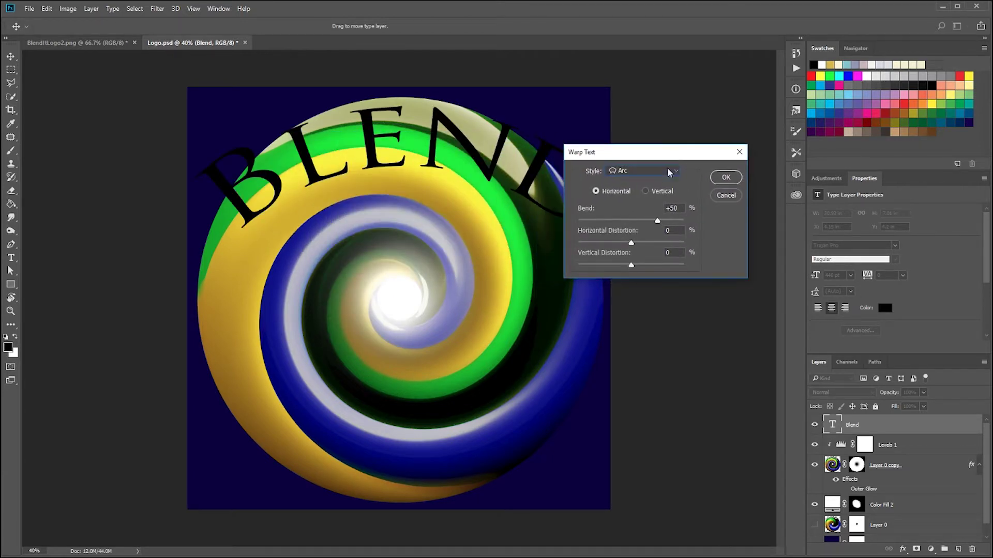
{"action": "left_click_drag", "start_coordinate": [657, 221], "coordinate": [647, 245]}
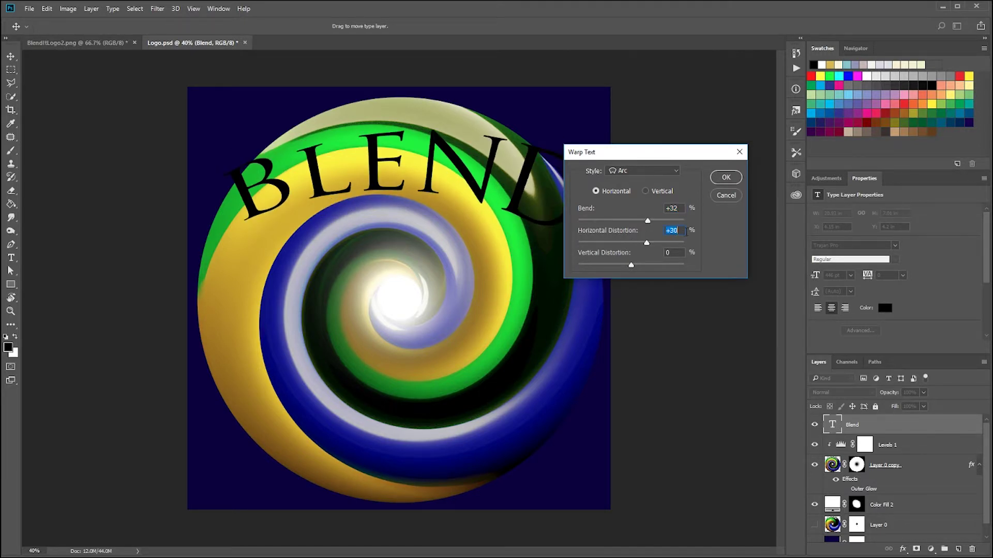
{"action": "type", "text": "0"}
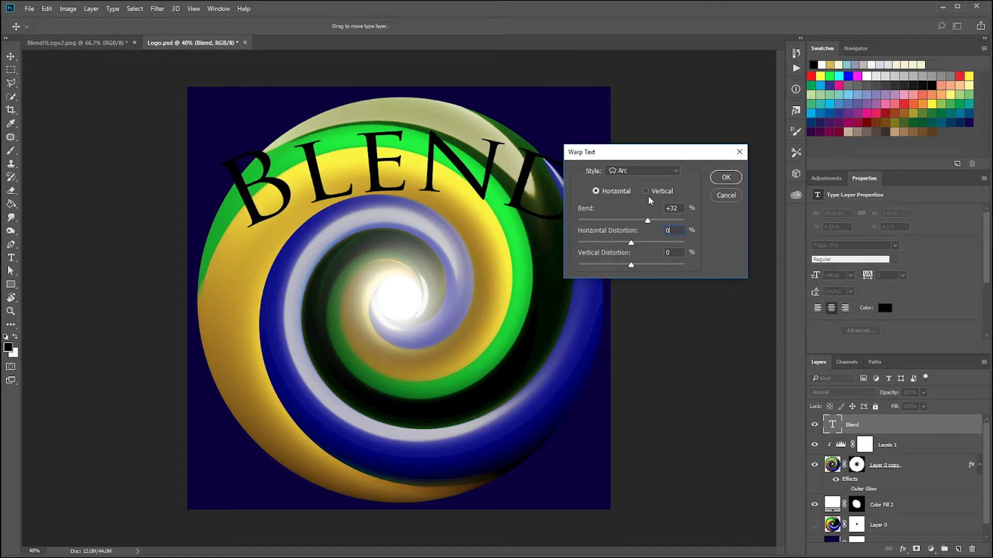
Try the Arch, Fisheye and Arc Upper warp styles on the "Blend" text, ending on the Arc style again.
{"action": "left_click", "coordinate": [643, 171]}
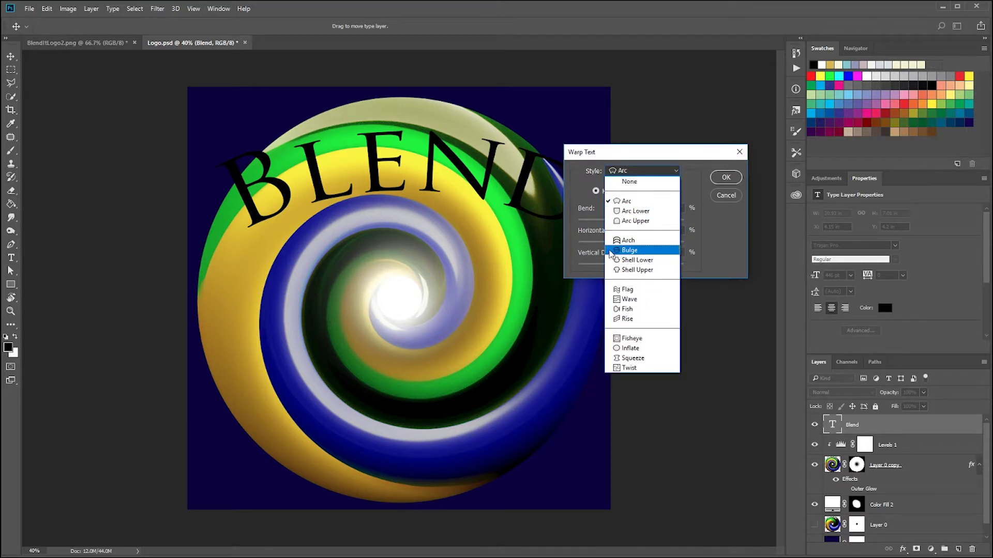
{"action": "left_click", "coordinate": [628, 240]}
{"action": "left_click", "coordinate": [648, 172]}
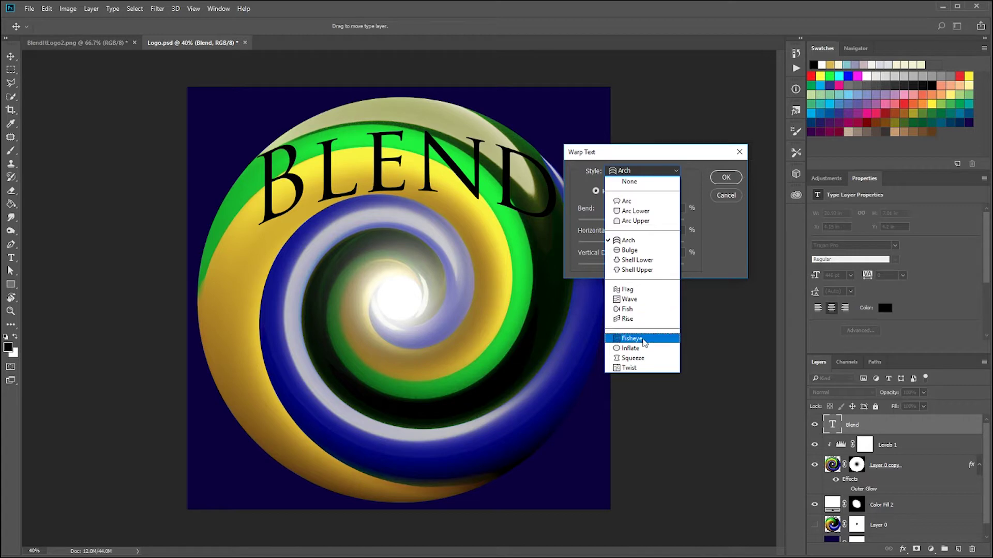
{"action": "left_click", "coordinate": [638, 339]}
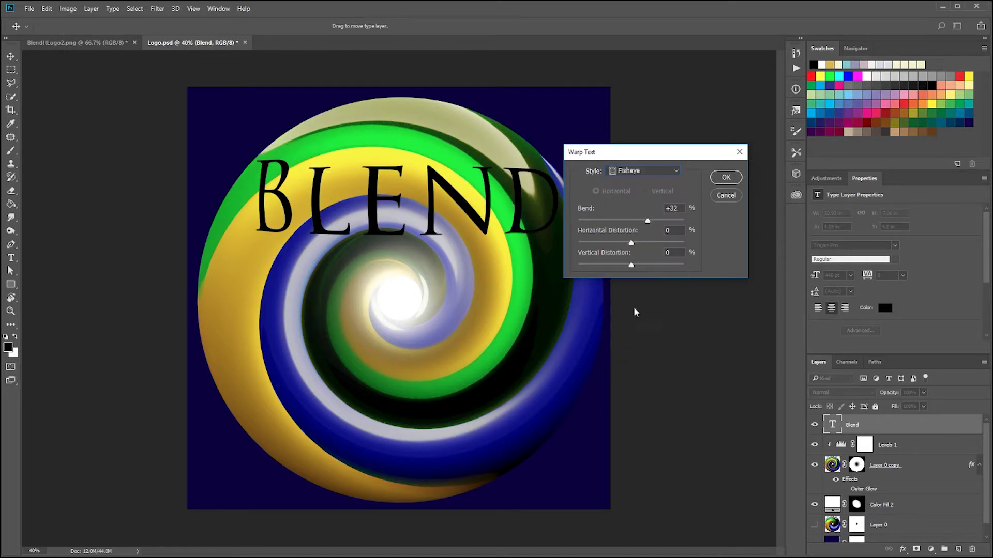
{"action": "left_click", "coordinate": [630, 176]}
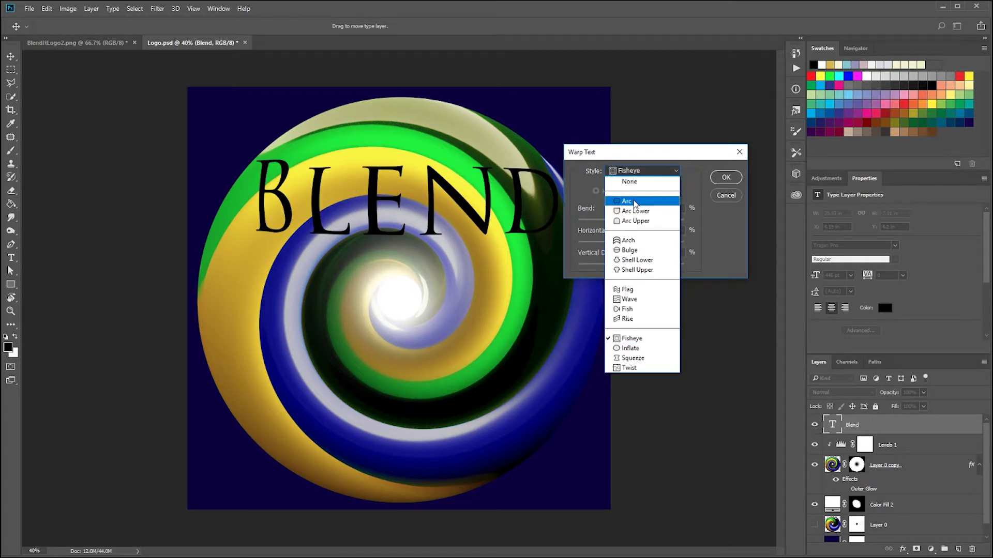
{"action": "left_click", "coordinate": [630, 216]}
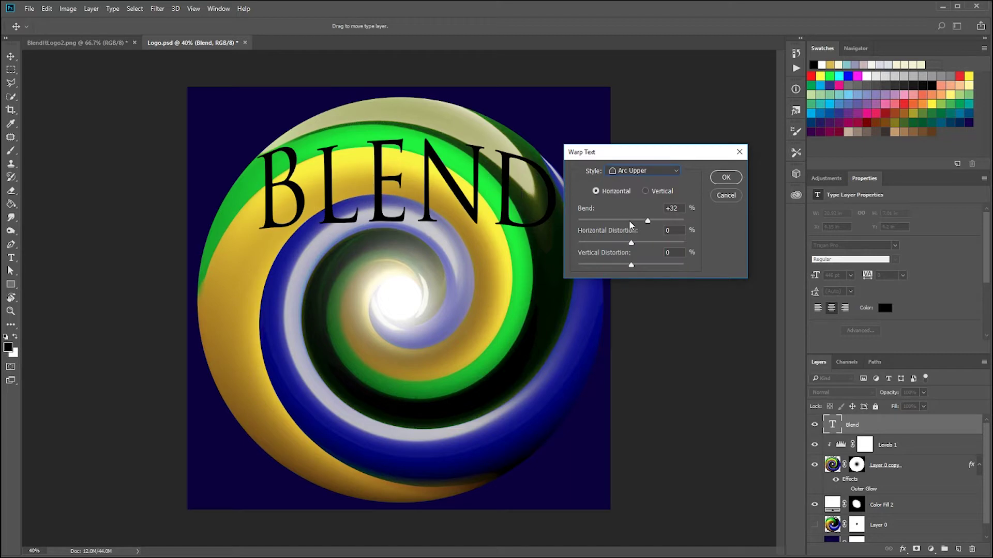
{"action": "left_click", "coordinate": [635, 179]}
{"action": "left_click", "coordinate": [637, 205]}
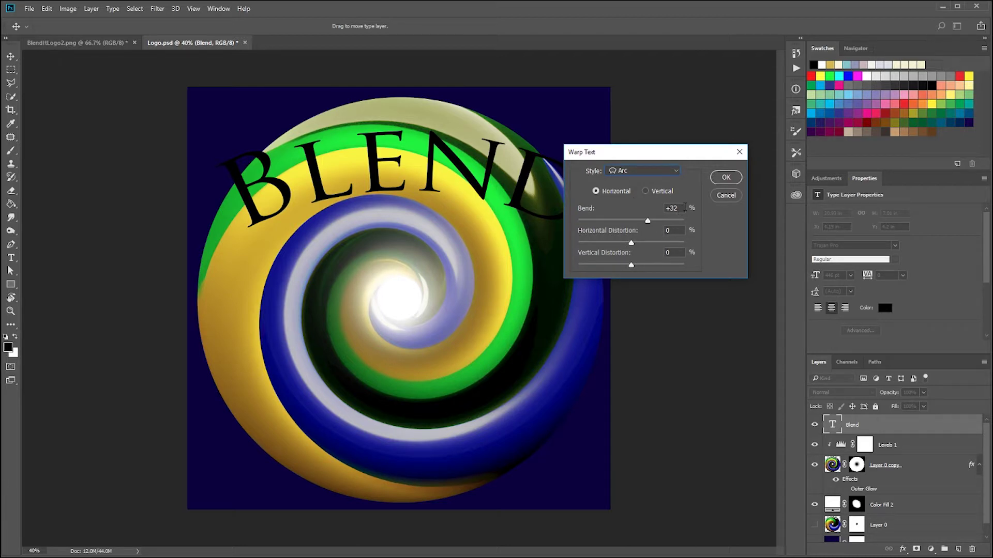
Set the Arc warp's bend to 40% and apply the warp to the "Blend" text.
{"action": "mouse_move", "coordinate": [647, 221]}
{"action": "left_mouse_down"}
{"action": "mouse_move", "coordinate": [644, 239]}
{"action": "mouse_move", "coordinate": [585, 241]}
{"action": "mouse_move", "coordinate": [653, 236]}
{"action": "left_mouse_up"}
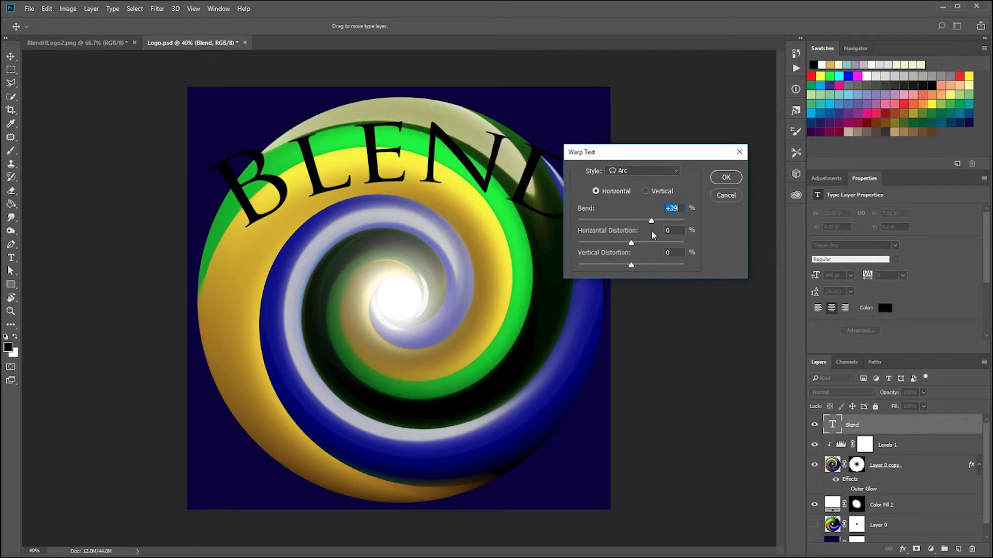
{"action": "type", "text": "40"}
{"action": "left_click", "coordinate": [726, 176]}
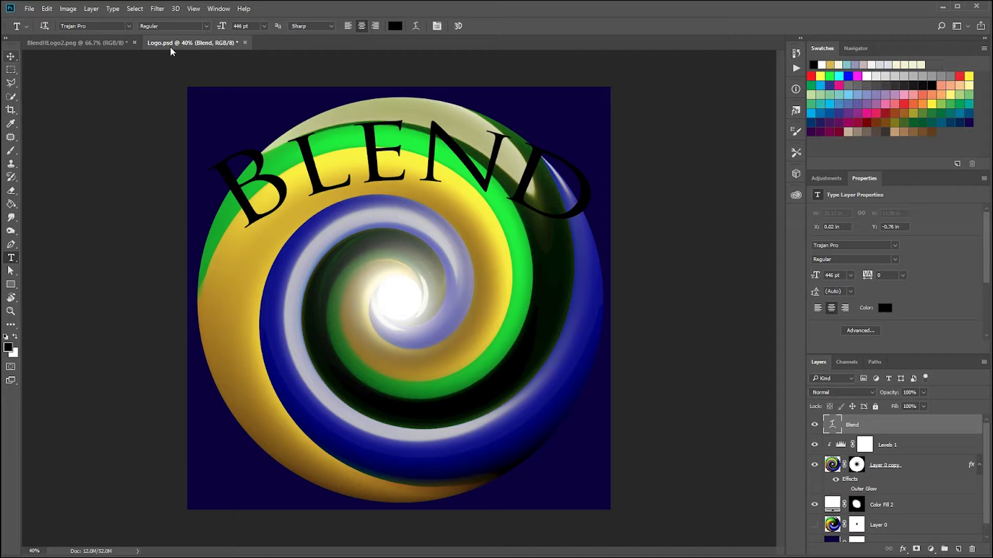
Change the "Blend" text colour to white (ffffff).
{"action": "left_click", "coordinate": [395, 26]}
{"action": "type", "text": "ffffff"}
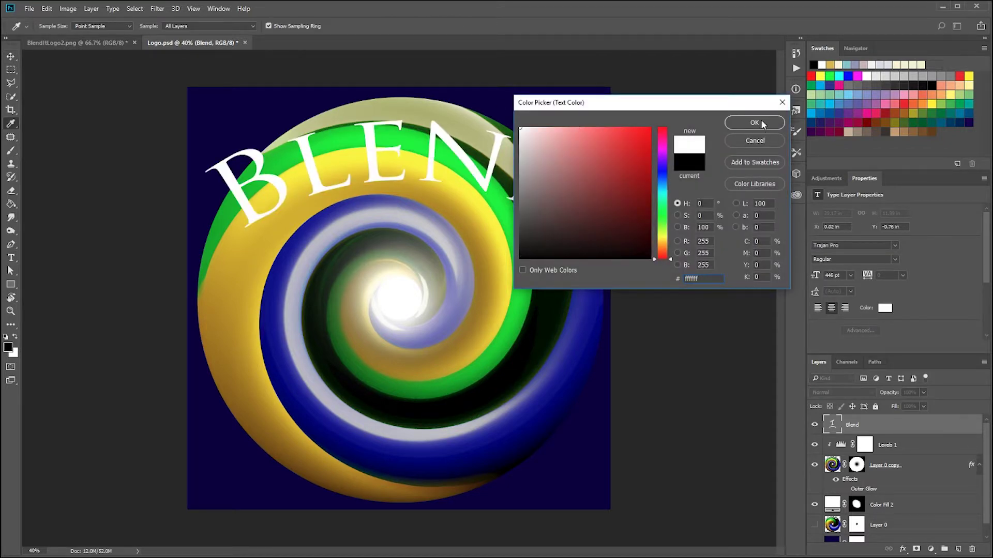
{"action": "left_click", "coordinate": [755, 122]}
{"action": "left_click", "coordinate": [12, 53]}
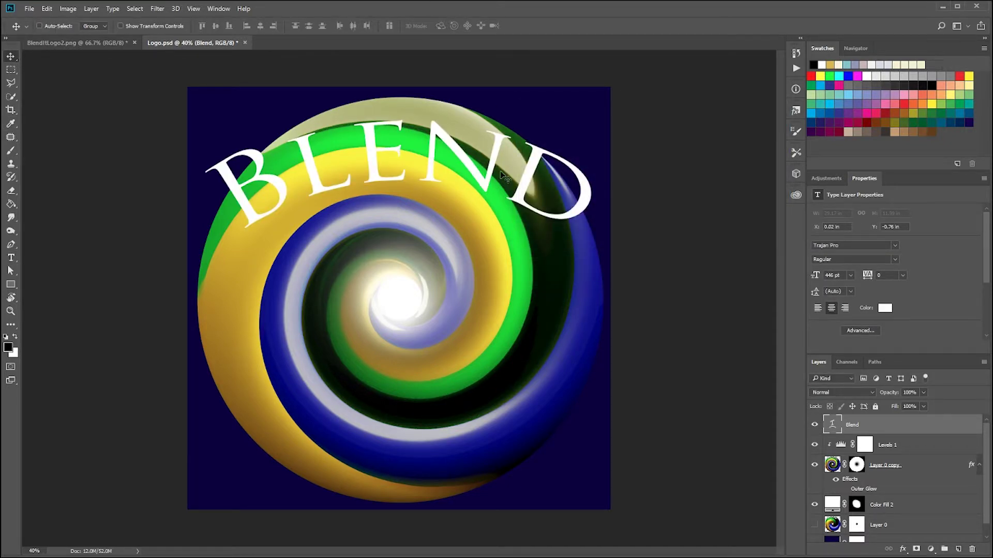
{"action": "key", "text": "ctrl+t"}
{"action": "left_click_drag", "start_coordinate": [622, 72], "coordinate": [572, 96]}
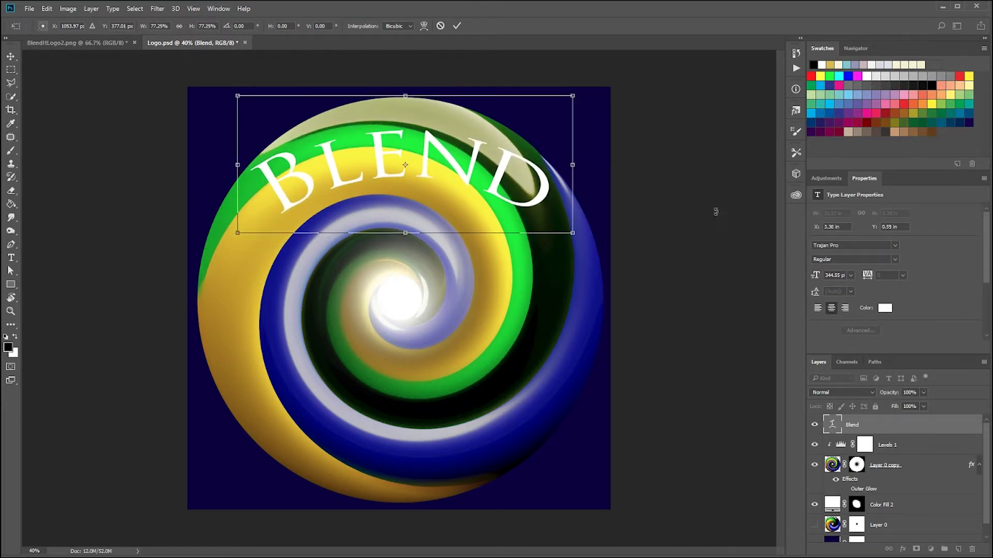
{"action": "key", "text": "Escape"}
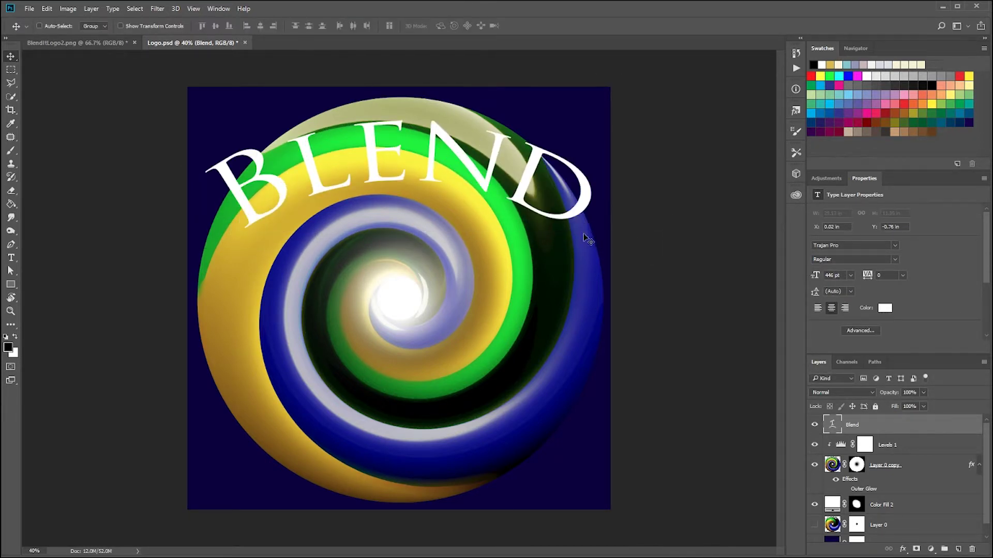
Swap the foreground and background colours and revert the document history to the state before the "Blend" text's warp and white colour.
{"action": "key", "text": "x"}
{"action": "left_click", "coordinate": [796, 52]}
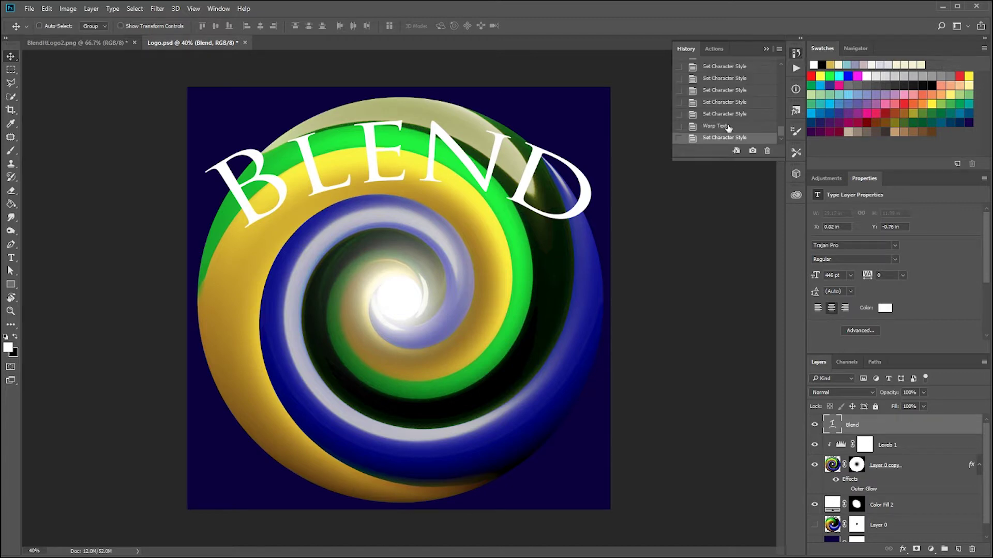
{"action": "scroll", "coordinate": [727, 128], "scroll_direction": "up", "scroll_amount": 2}
{"action": "scroll", "coordinate": [726, 124], "scroll_direction": "down", "scroll_amount": 2}
{"action": "left_click", "coordinate": [729, 114]}
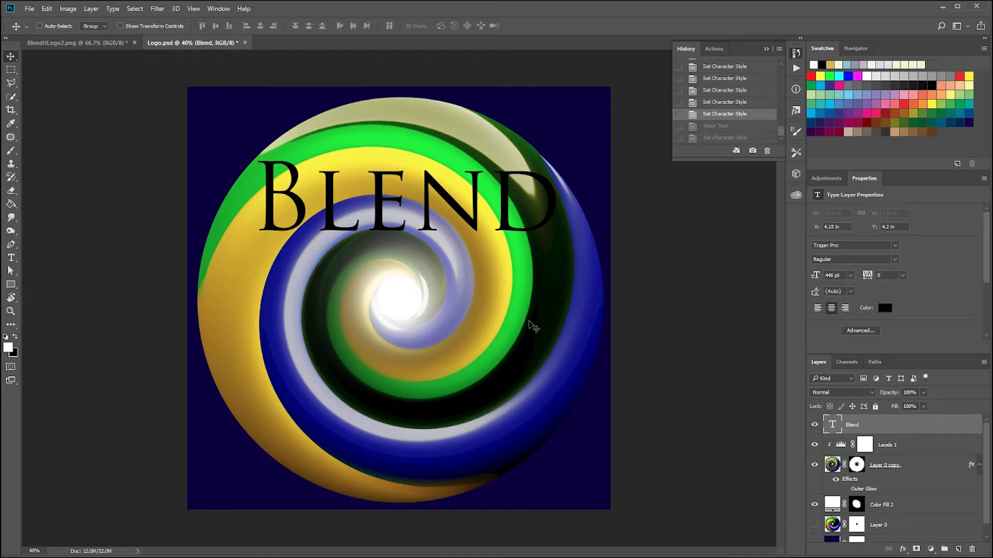
{"action": "key", "text": "alt+F9"}
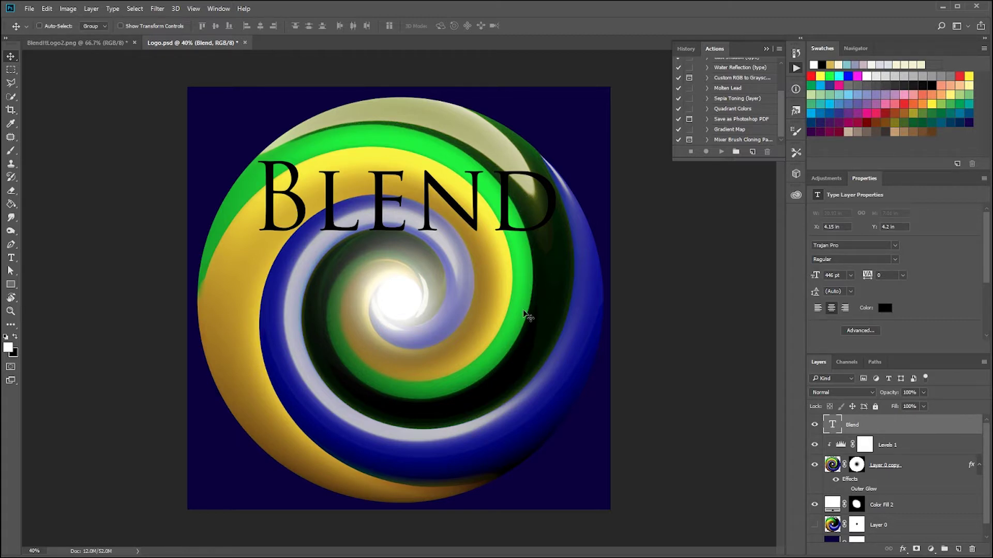
Draw a Pen tool path across the sphere between its outer edges, adding a middle anchor raised into a shallow arch.
{"action": "left_click", "coordinate": [527, 316]}
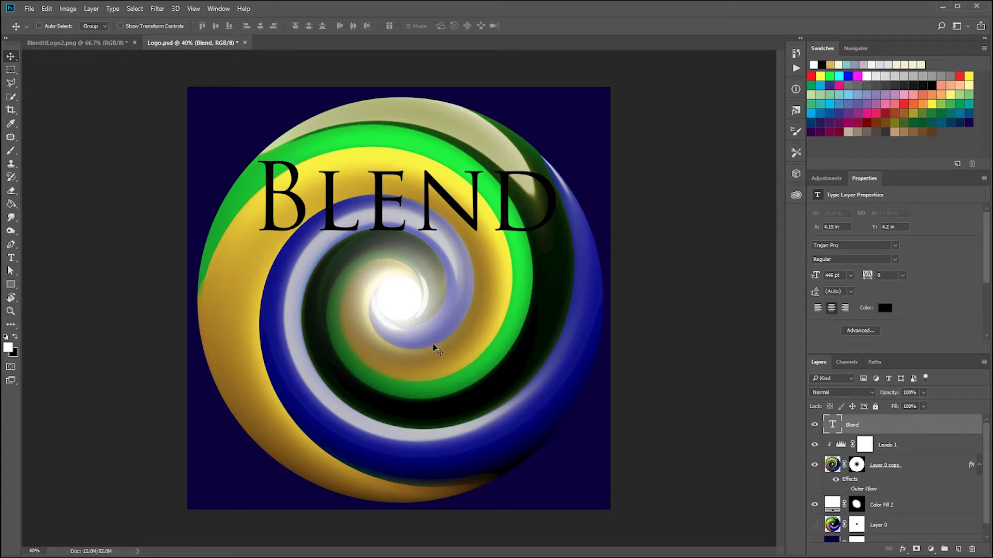
{"action": "scroll", "coordinate": [436, 298], "scroll_direction": "up", "scroll_amount": 1}
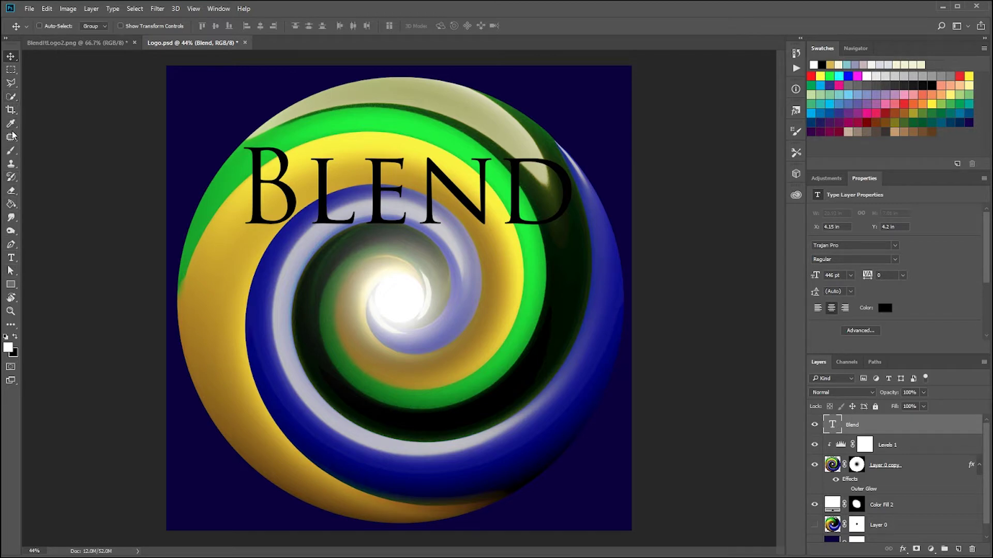
{"action": "left_click", "coordinate": [13, 251]}
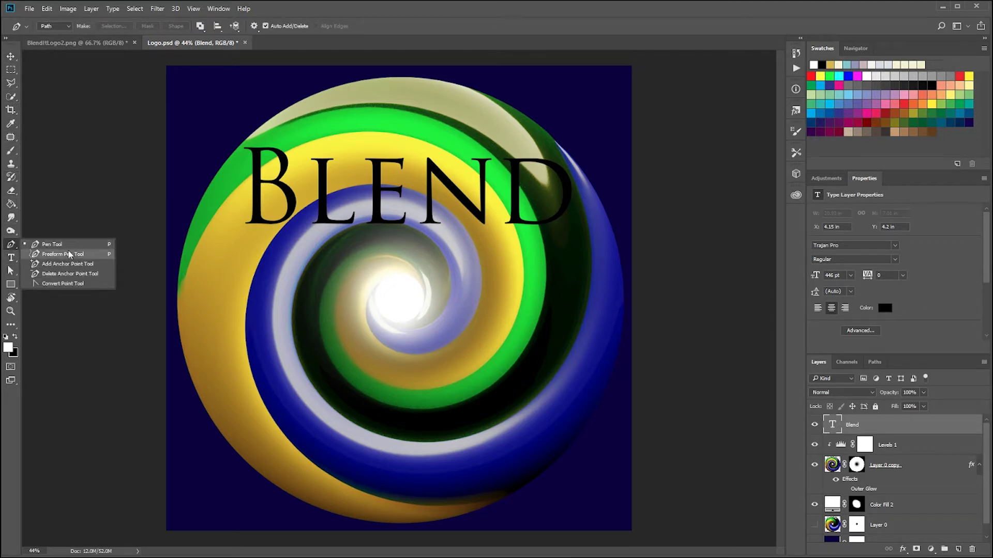
{"action": "left_click", "coordinate": [85, 244]}
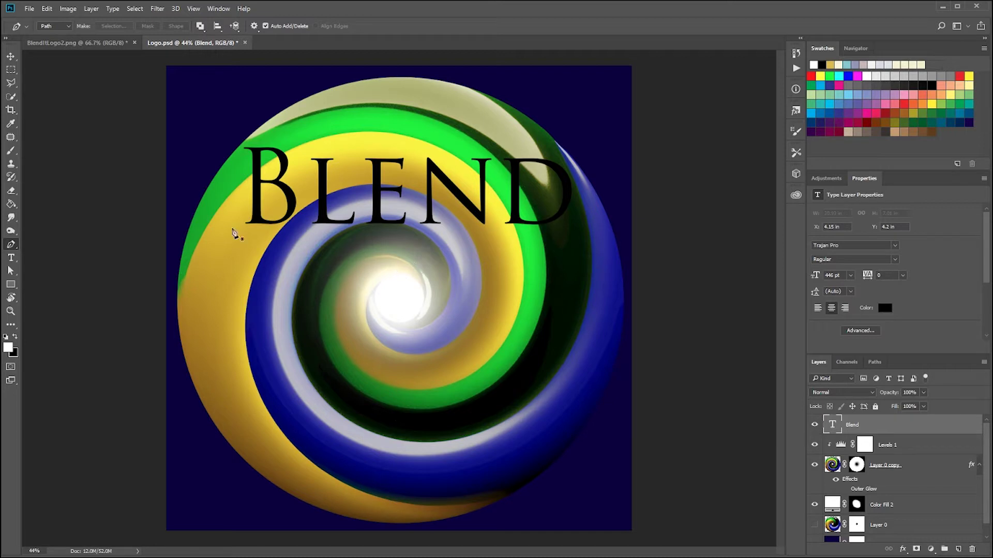
{"action": "left_click", "coordinate": [183, 268]}
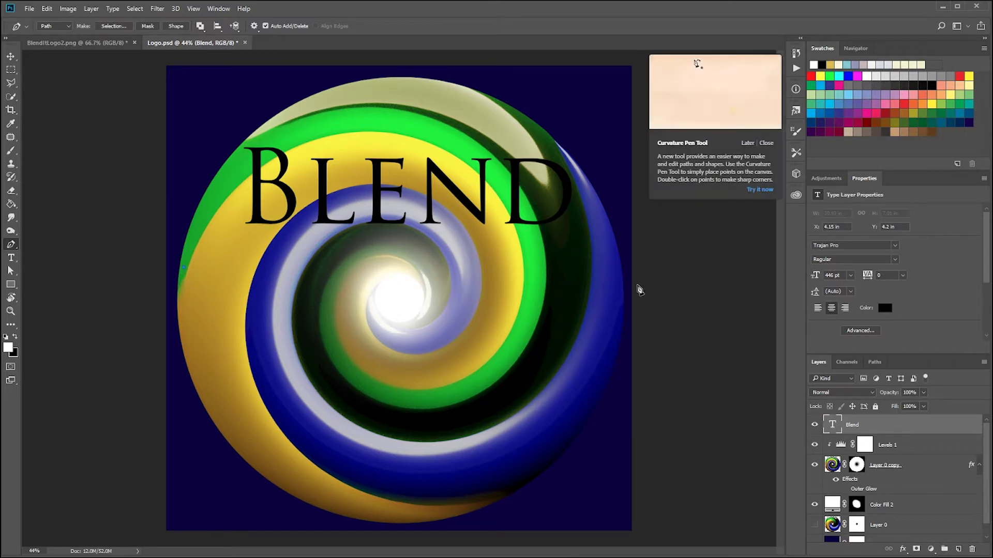
{"action": "left_click", "coordinate": [613, 268]}
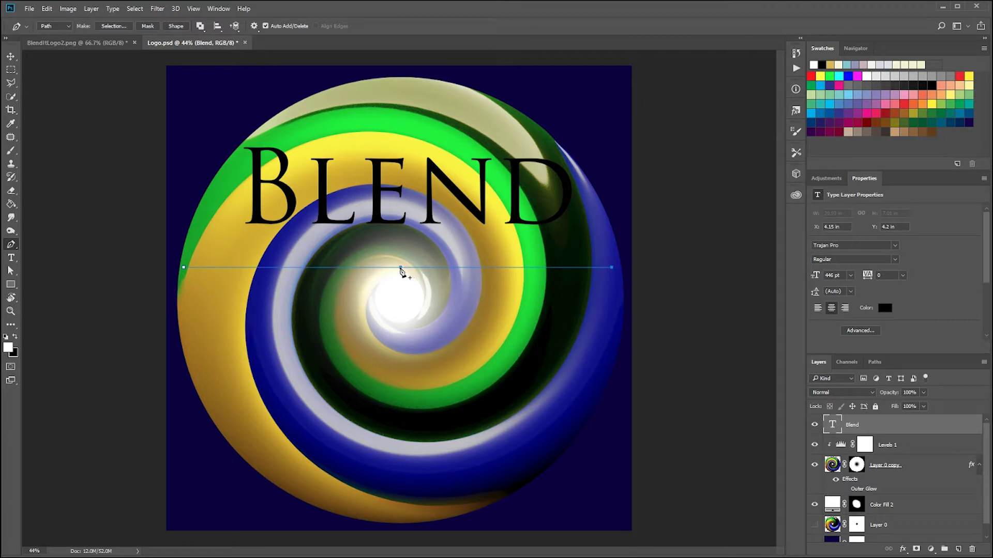
{"action": "left_click_drag", "start_coordinate": [400, 268], "coordinate": [511, 250]}
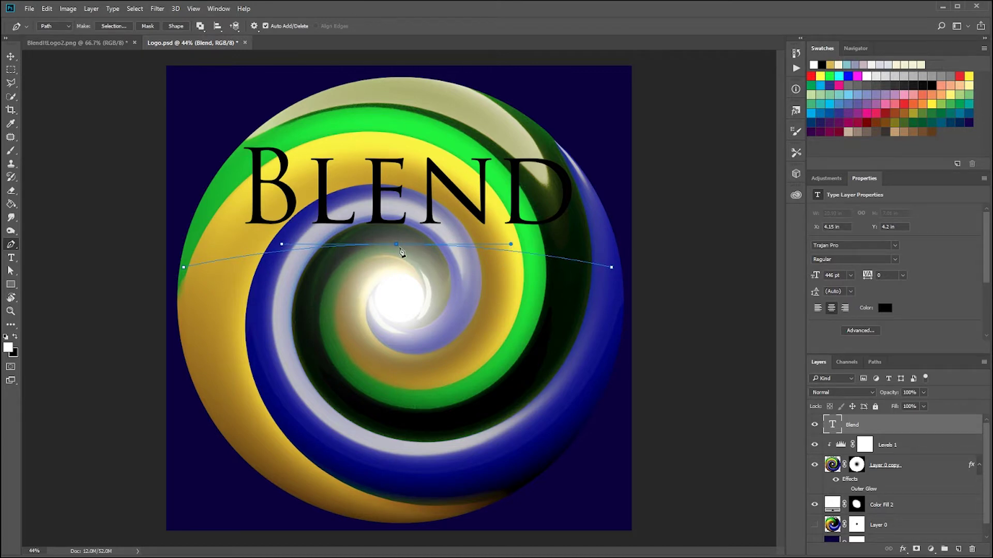
{"action": "key", "text": "v"}
{"action": "left_click_drag", "start_coordinate": [396, 248], "coordinate": [397, 245]}
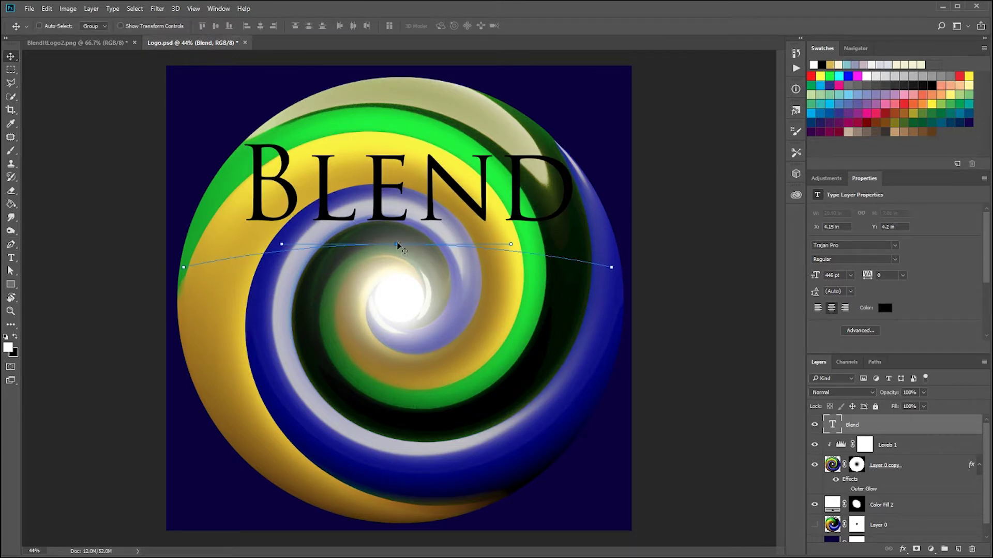
{"action": "key", "text": "ctrl+z"}
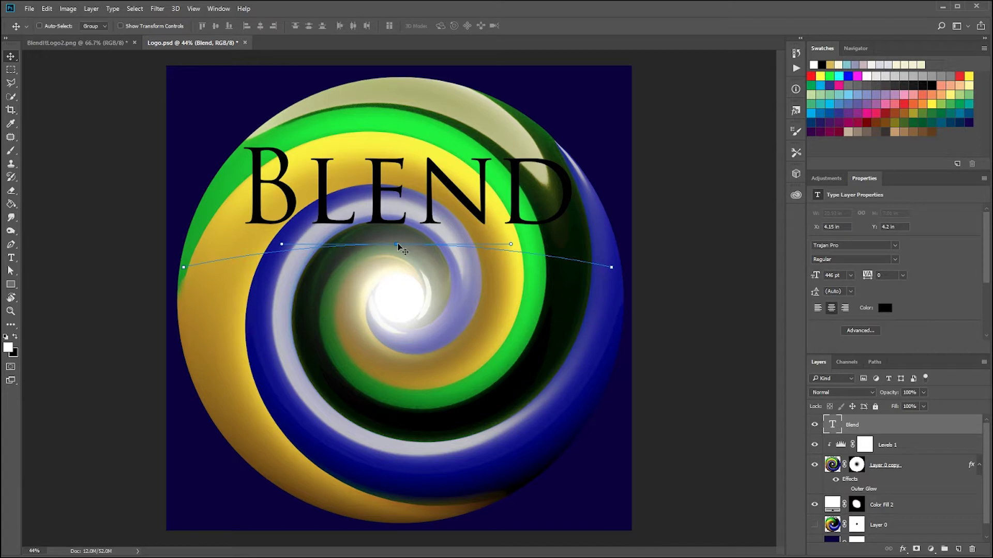
Reshape the path into a taller arch by raising its middle anchor, lengthening its handles and pulling both endpoints inward.
{"action": "key", "text": "a"}
{"action": "left_click_drag", "start_coordinate": [397, 245], "coordinate": [397, 140]}
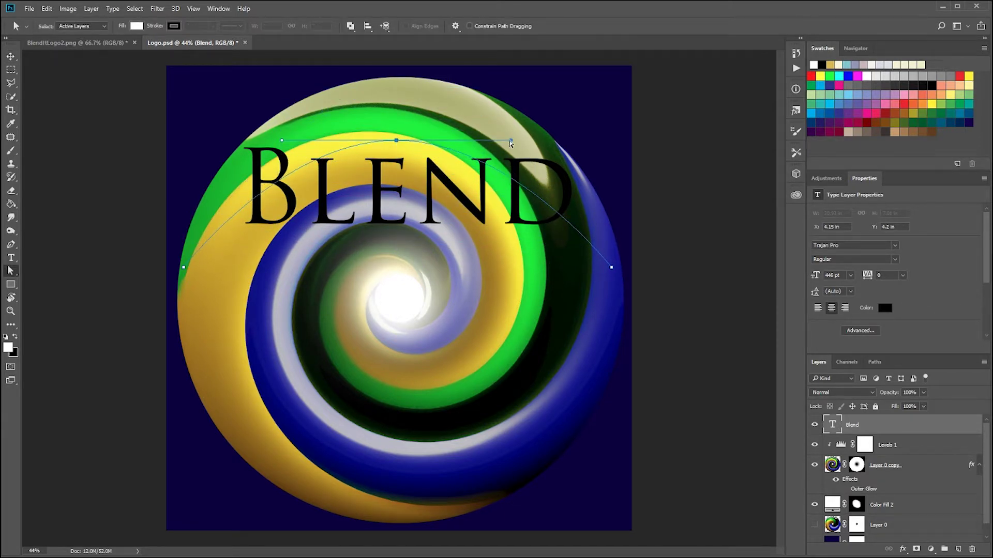
{"action": "left_click_drag", "start_coordinate": [511, 141], "coordinate": [535, 140]}
{"action": "left_click_drag", "start_coordinate": [282, 140], "coordinate": [253, 140]}
{"action": "left_click_drag", "start_coordinate": [182, 268], "coordinate": [227, 267]}
{"action": "left_click_drag", "start_coordinate": [612, 268], "coordinate": [563, 269]}
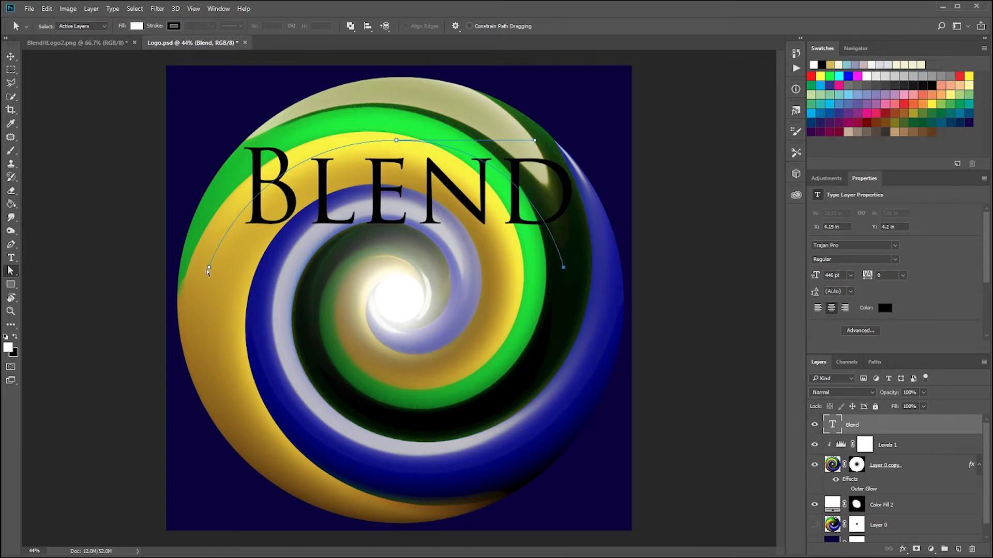
{"action": "left_click_drag", "start_coordinate": [207, 269], "coordinate": [221, 268]}
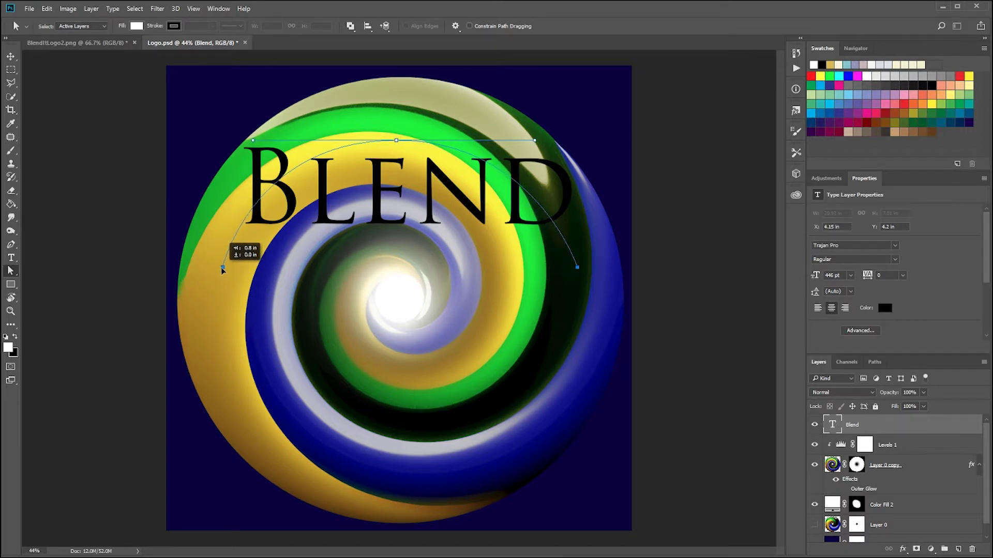
{"action": "left_click_drag", "start_coordinate": [396, 143], "coordinate": [397, 153]}
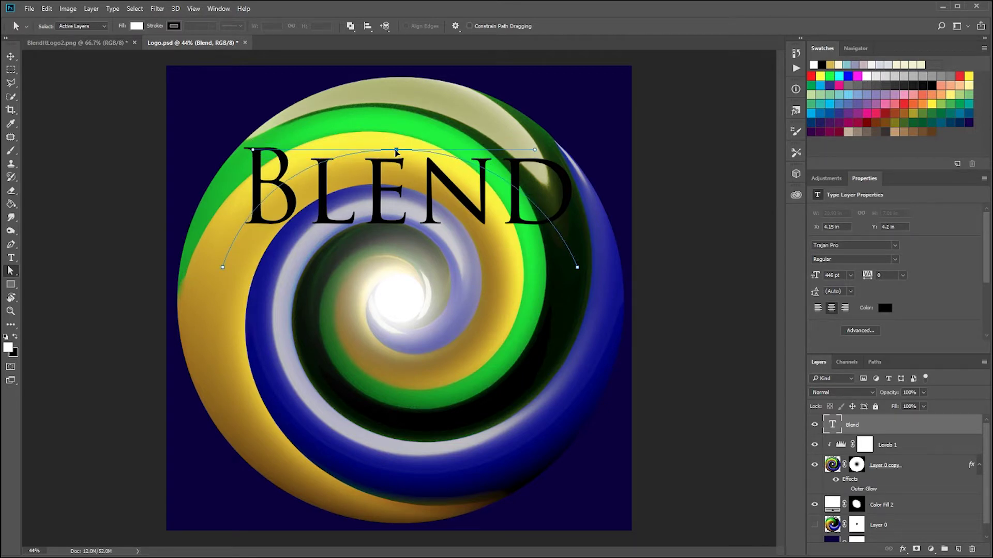
{"action": "left_click", "coordinate": [392, 232]}
Create a new type layer reading Blend along the arched path, picking white (#ffffff) as the text color.
{"action": "key", "text": "t"}
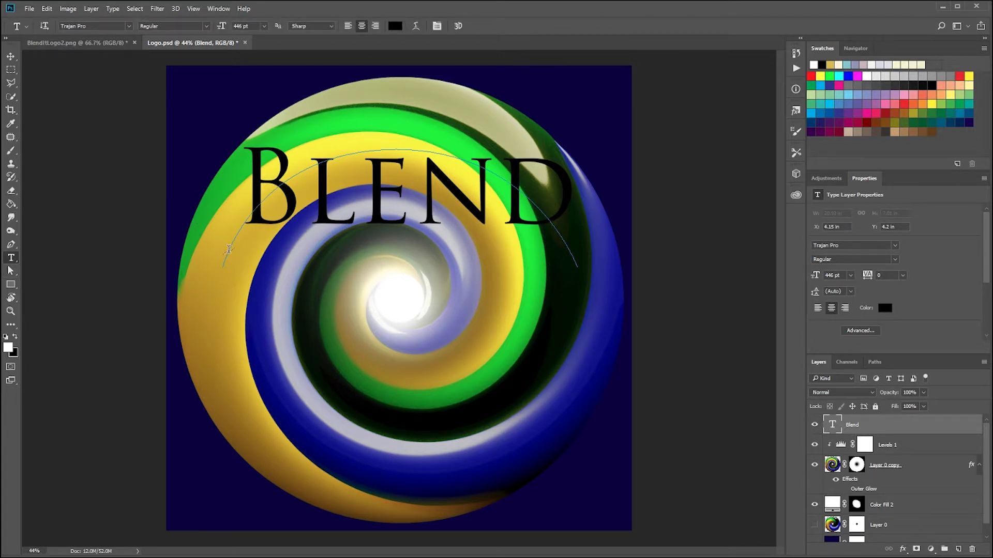
{"action": "left_click", "coordinate": [229, 249]}
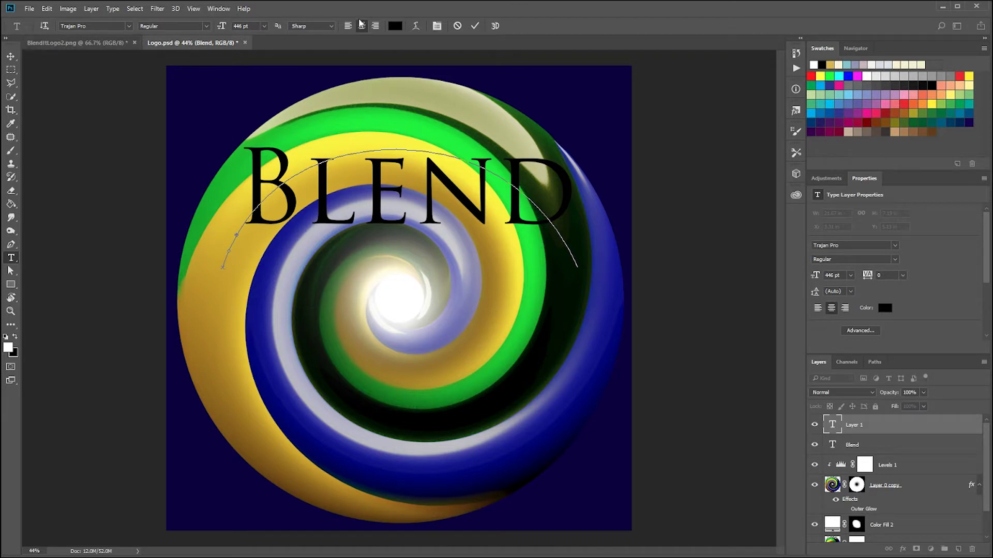
{"action": "left_click", "coordinate": [392, 26]}
{"action": "left_click", "coordinate": [525, 130]}
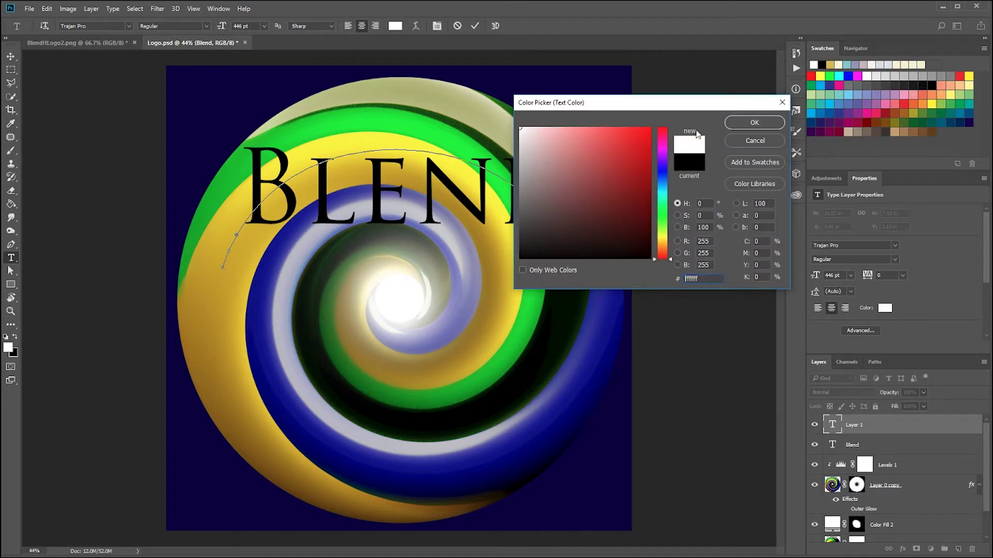
{"action": "left_click", "coordinate": [744, 125]}
{"action": "left_click", "coordinate": [11, 56]}
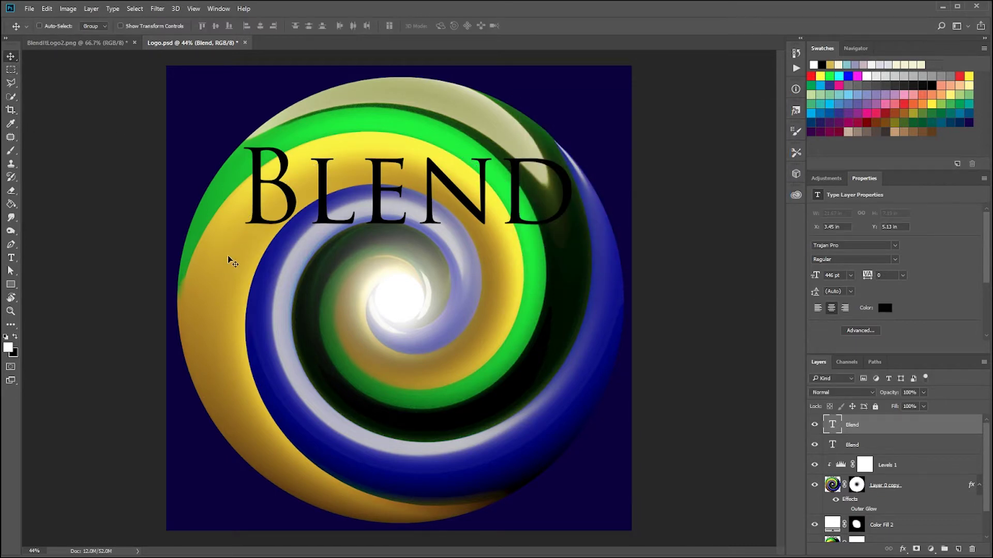
Adjust the text limits on the path to reveal the whole word, and hide the original straight Blend layer.
{"action": "key", "text": "a"}
{"action": "left_click", "coordinate": [236, 240]}
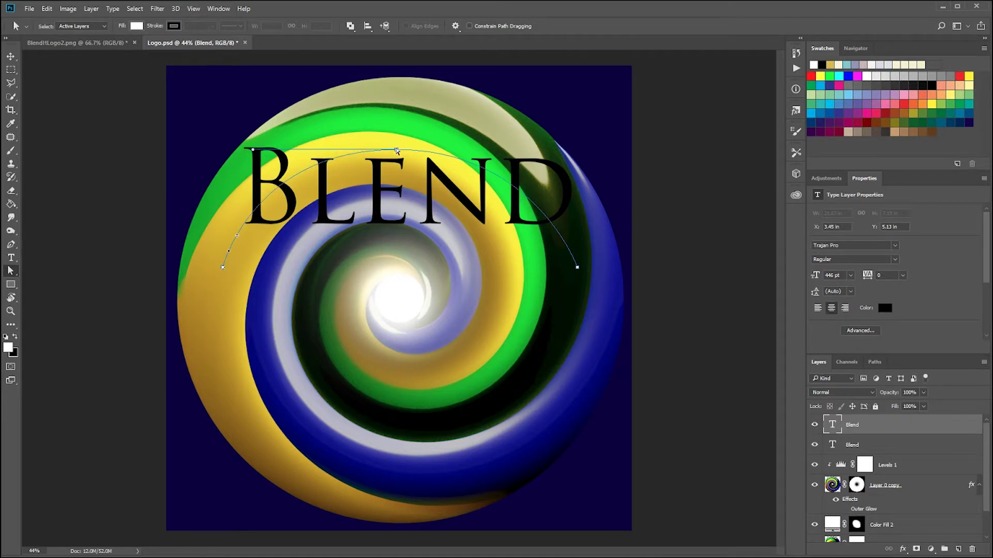
{"action": "left_click", "coordinate": [236, 238]}
{"action": "left_click_drag", "start_coordinate": [626, 245], "coordinate": [628, 259]}
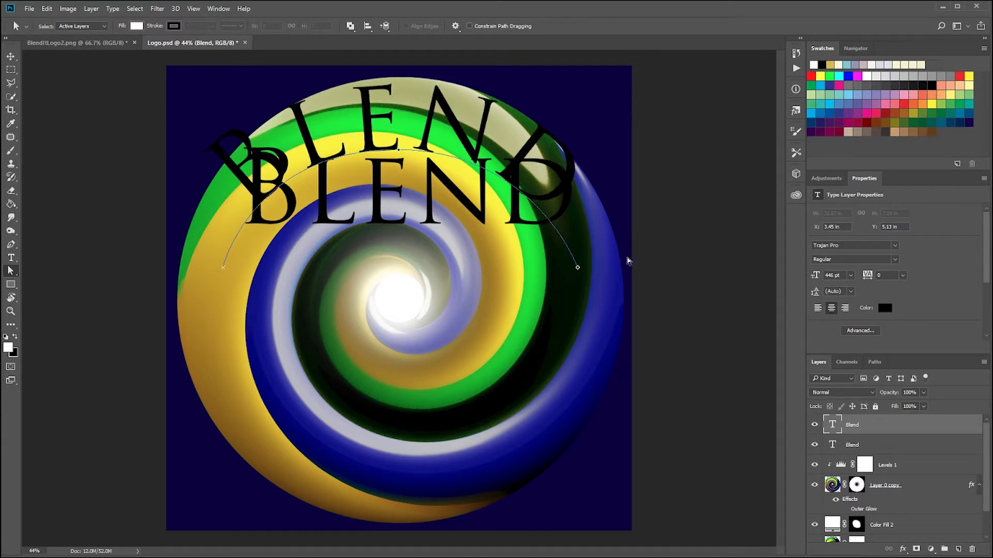
{"action": "left_click", "coordinate": [11, 56]}
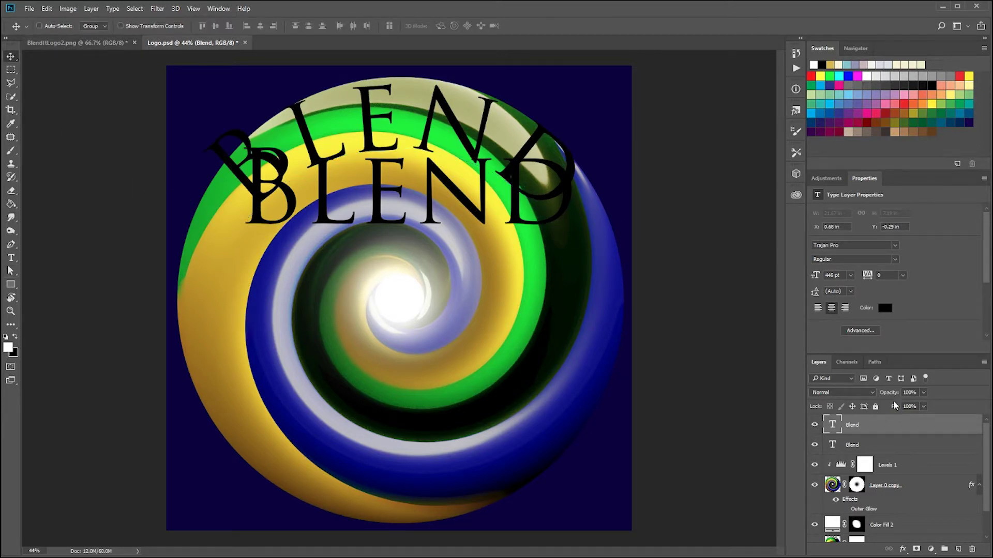
{"action": "left_click", "coordinate": [819, 444]}
{"action": "key", "text": "shift+Down"}
{"action": "key", "text": "shift+Down"}
{"action": "key", "text": "shift+Down"}
{"action": "key", "text": "shift+Down"}
{"action": "key", "text": "shift+Down"}
{"action": "key", "text": "shift+Down"}
{"action": "key", "text": "shift+Down"}
{"action": "key", "text": "shift+Down"}
{"action": "key", "text": "shift+Down"}
{"action": "key", "text": "shift+Down"}
{"action": "key", "text": "shift+Down"}
{"action": "key", "text": "shift+Down"}
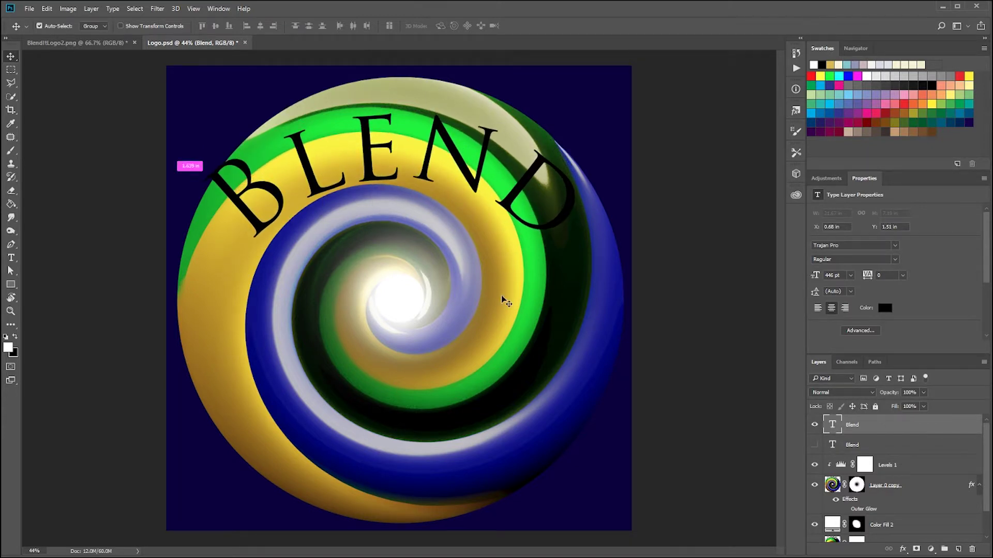
{"action": "key", "text": "ctrl+z"}
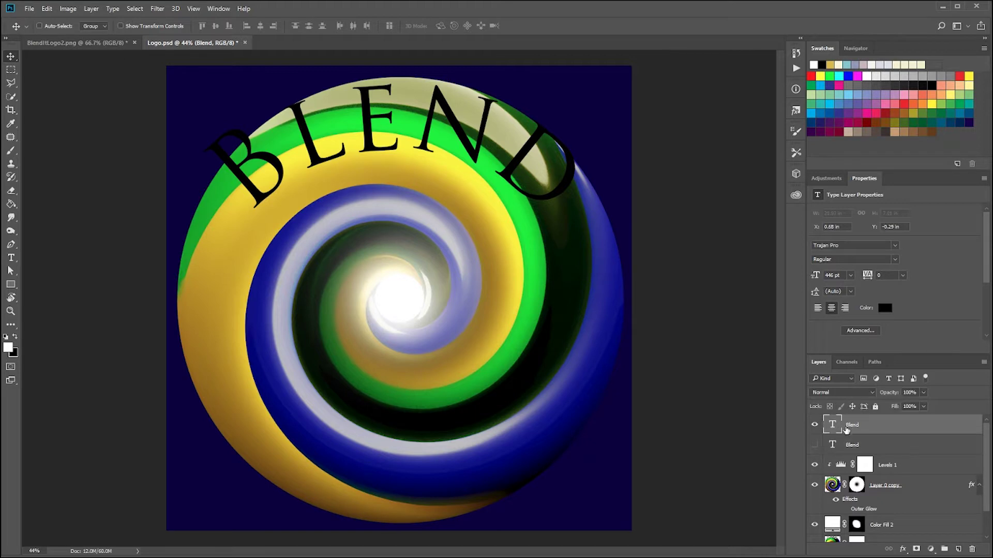
Move both endpoints of the Blend text path inward toward the blue ring's sides and nudge them slightly down.
{"action": "key", "text": "a"}
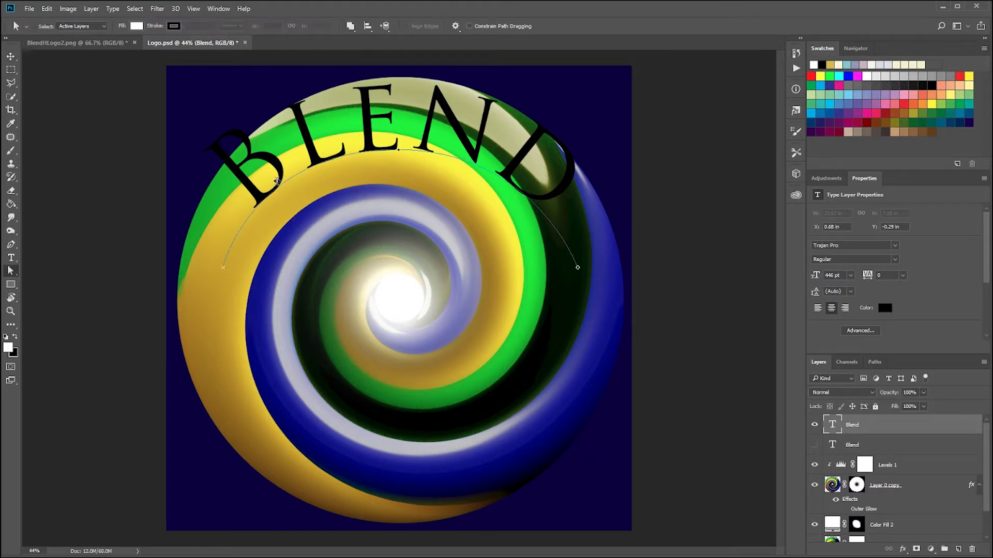
{"action": "left_click", "coordinate": [222, 268]}
{"action": "left_click_drag", "start_coordinate": [222, 268], "coordinate": [281, 298]}
{"action": "left_click", "coordinate": [578, 269]}
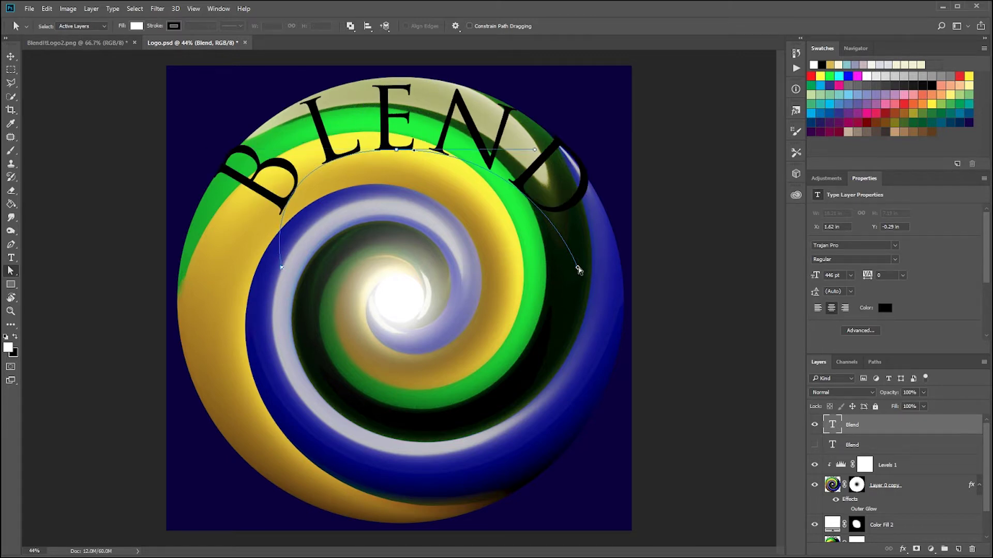
{"action": "left_click_drag", "start_coordinate": [578, 269], "coordinate": [512, 268]}
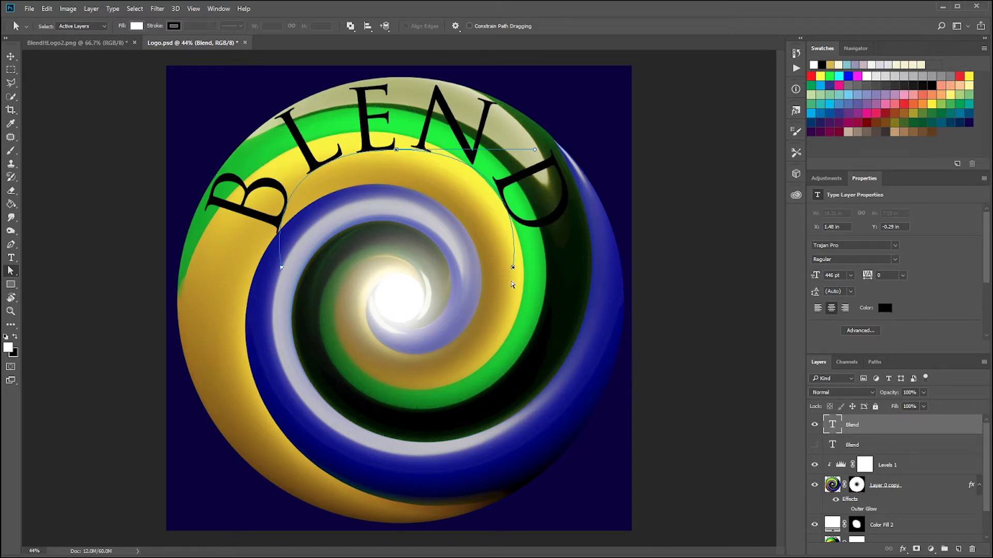
{"action": "left_click", "coordinate": [282, 268]}
{"action": "key", "text": "shift+Down"}
{"action": "key", "text": "shift+Down"}
{"action": "key", "text": "shift+Down"}
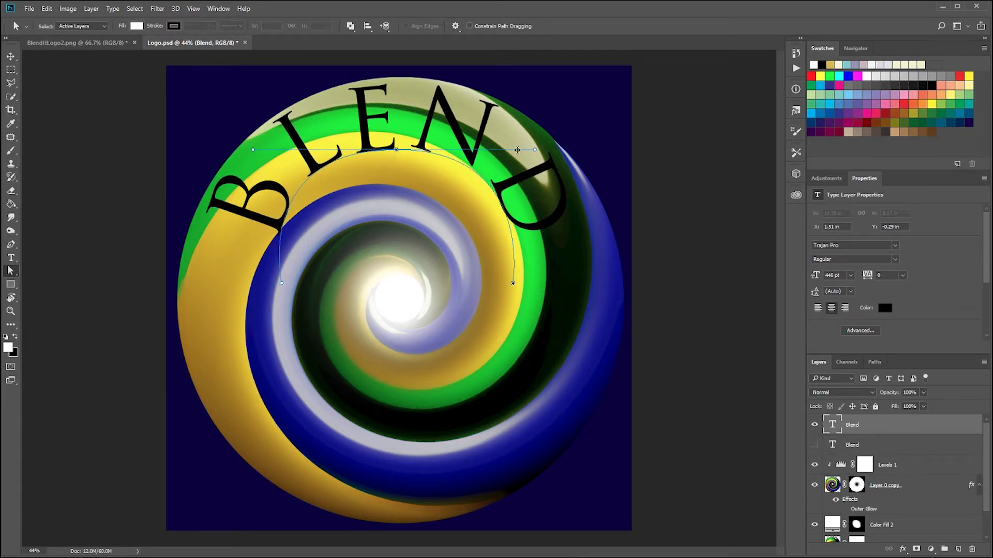
Nudge the text path's middle anchor down to the upper edge of the blue ring.
{"action": "key", "text": "shift+Down"}
{"action": "key", "text": "shift+Down"}
{"action": "key", "text": "shift+Down"}
{"action": "key", "text": "shift+Down"}
{"action": "key", "text": "shift+Down"}
{"action": "key", "text": "shift+Down"}
{"action": "key", "text": "shift+Down"}
{"action": "key", "text": "shift+Down"}
{"action": "key", "text": "shift+Down"}
{"action": "key", "text": "shift+Down"}
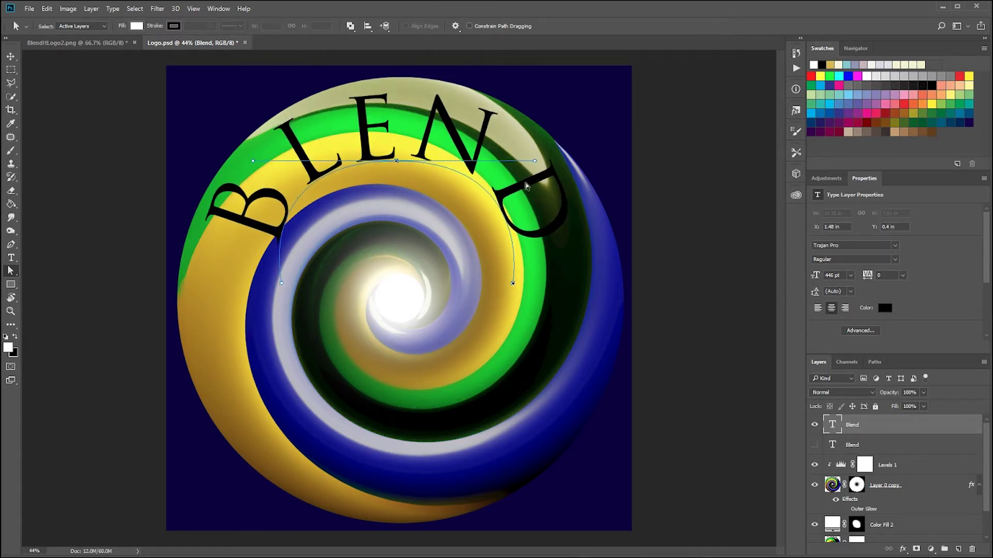
{"action": "key", "text": "shift+Down"}
{"action": "key", "text": "shift+Down"}
{"action": "key", "text": "shift+Down"}
{"action": "key", "text": "shift+Down"}
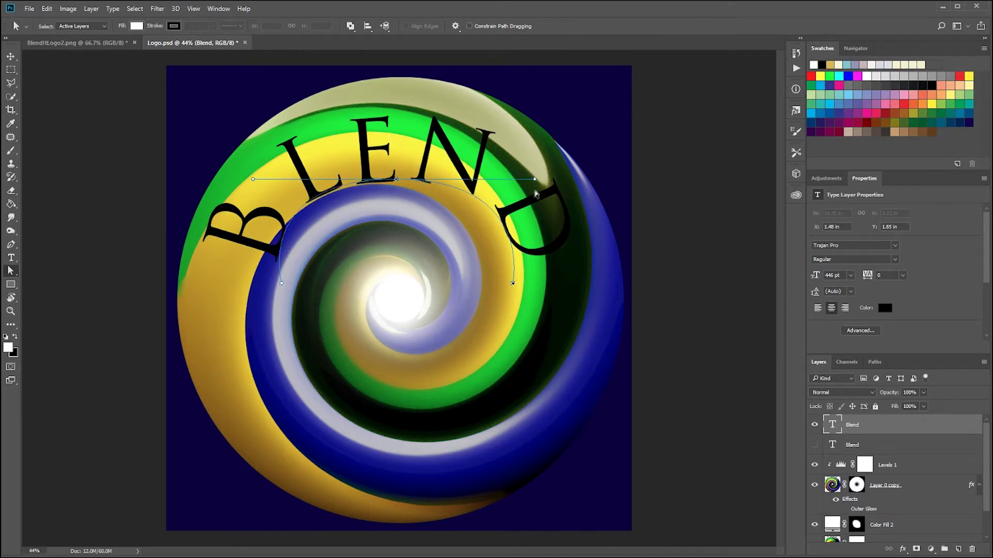
Shorten both direction handles of the path's middle anchor to tighten the curve of the text.
{"action": "left_click_drag", "start_coordinate": [528, 180], "coordinate": [498, 179]}
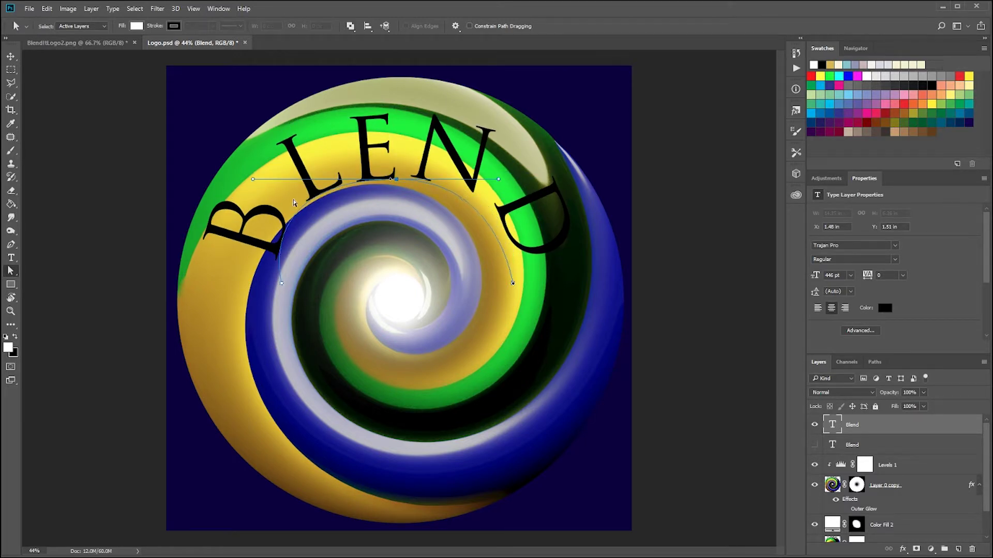
{"action": "left_click_drag", "start_coordinate": [253, 179], "coordinate": [311, 180]}
{"action": "left_click_drag", "start_coordinate": [501, 182], "coordinate": [480, 182]}
{"action": "left_click_drag", "start_coordinate": [302, 181], "coordinate": [309, 179]}
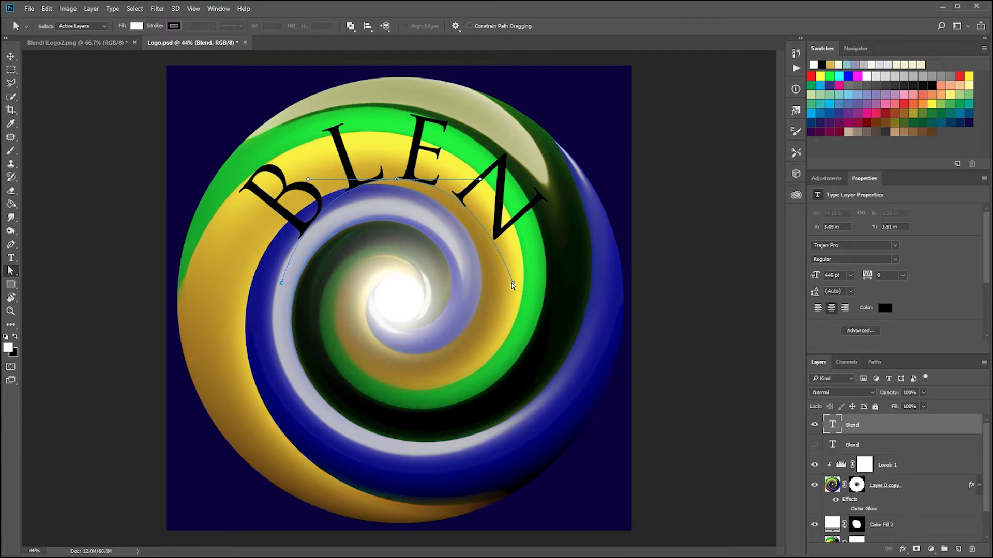
Spread both endpoints of the text path outward to fit the whole word Blend, and raise the middle anchor slightly.
{"action": "left_click_drag", "start_coordinate": [513, 286], "coordinate": [509, 284]}
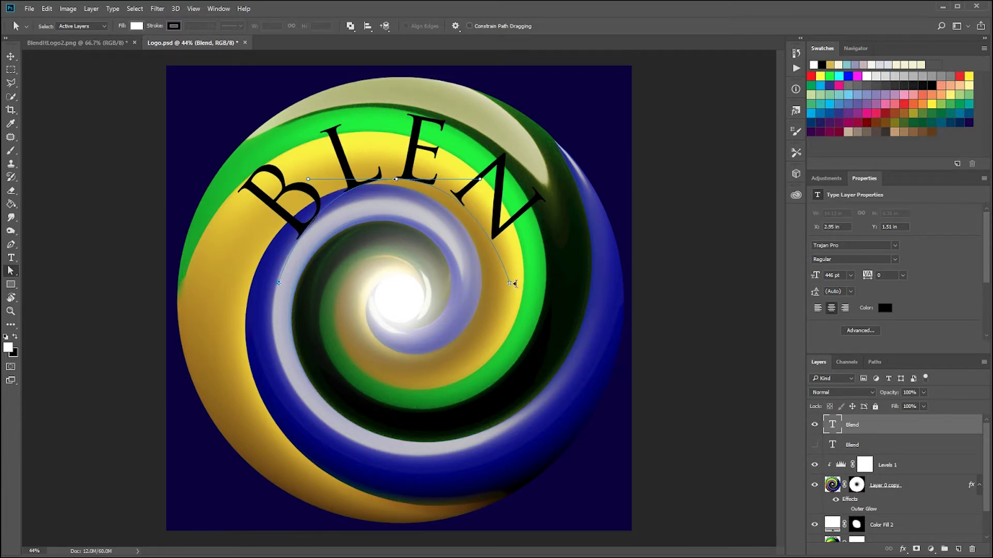
{"action": "left_click", "coordinate": [511, 287]}
{"action": "left_click", "coordinate": [831, 444]}
{"action": "left_click", "coordinate": [832, 428]}
{"action": "left_click_drag", "start_coordinate": [511, 286], "coordinate": [534, 285]}
{"action": "left_click_drag", "start_coordinate": [278, 284], "coordinate": [259, 285]}
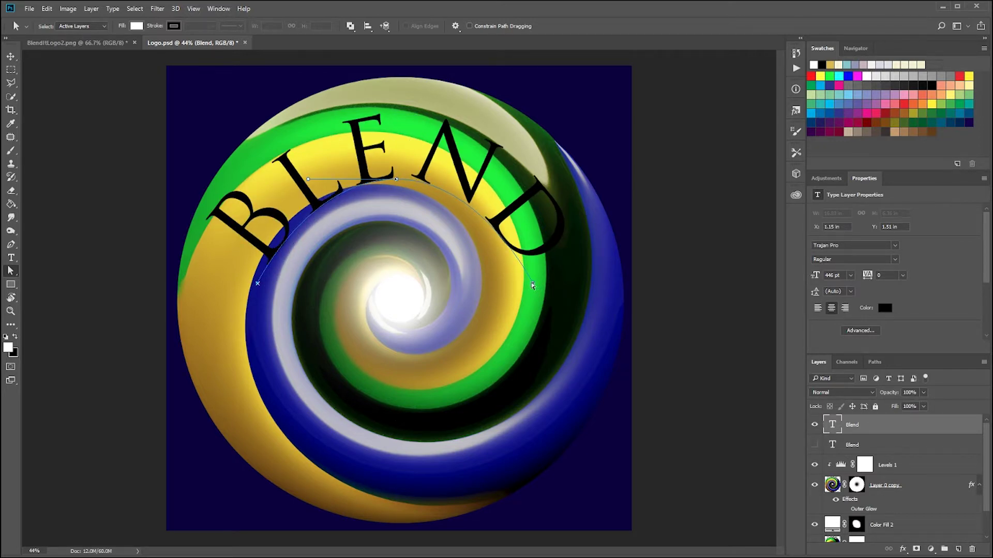
{"action": "left_click_drag", "start_coordinate": [533, 286], "coordinate": [549, 284]}
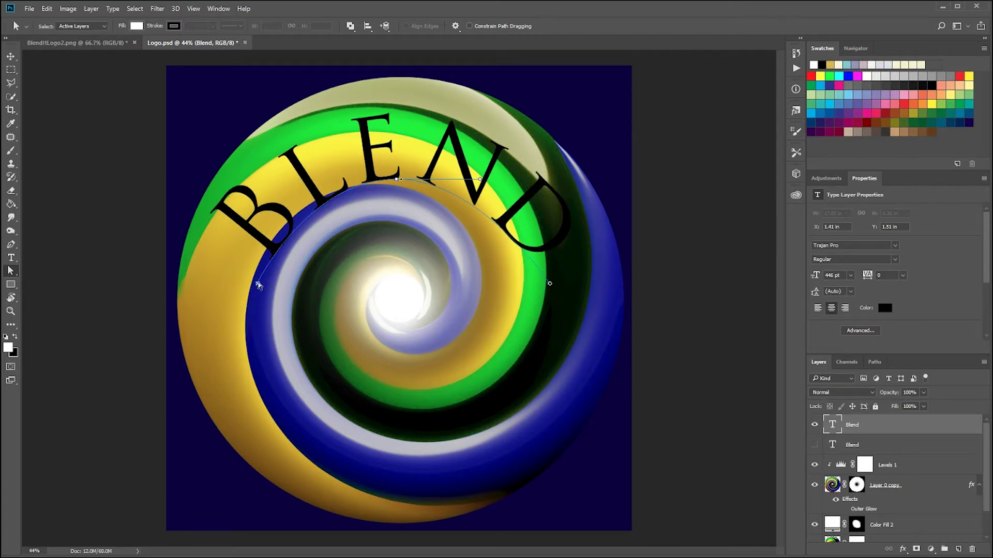
{"action": "left_click_drag", "start_coordinate": [258, 284], "coordinate": [242, 284]}
{"action": "left_click", "coordinate": [396, 180]}
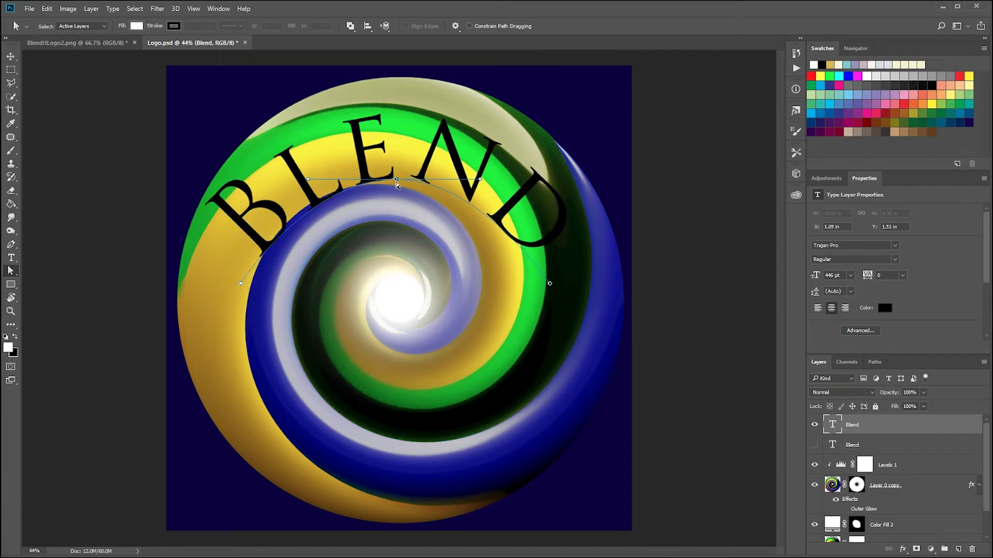
{"action": "left_click_drag", "start_coordinate": [396, 181], "coordinate": [396, 173]}
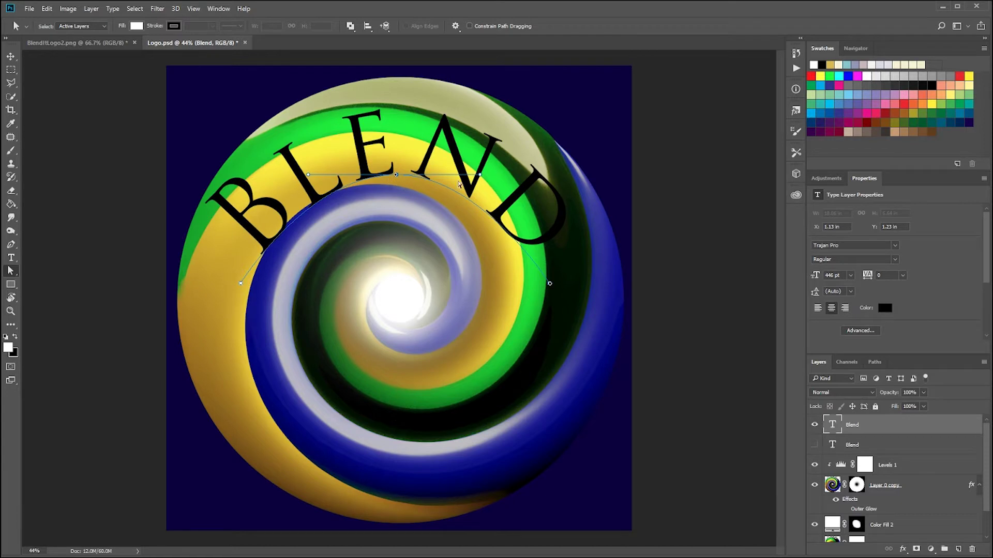
Lengthen both direction handles of the text path's middle anchor to broaden the curve under the word Blend.
{"action": "left_click_drag", "start_coordinate": [481, 173], "coordinate": [480, 174]}
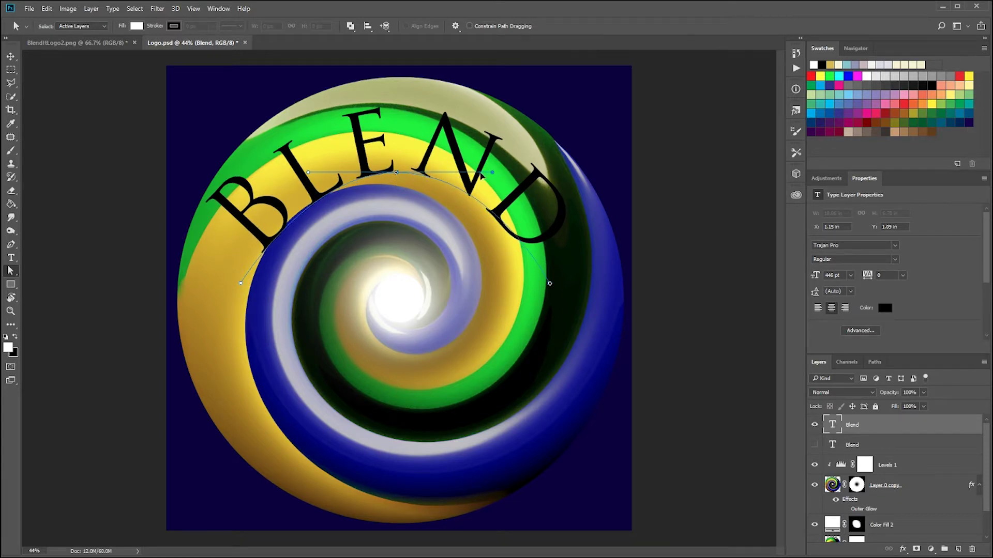
{"action": "left_click_drag", "start_coordinate": [306, 176], "coordinate": [290, 175]}
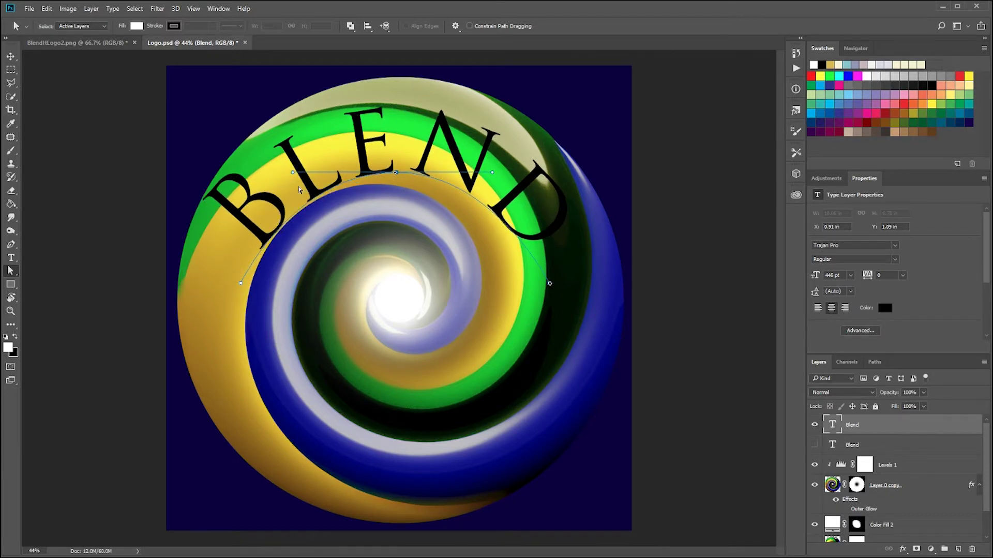
{"action": "left_click", "coordinate": [11, 57]}
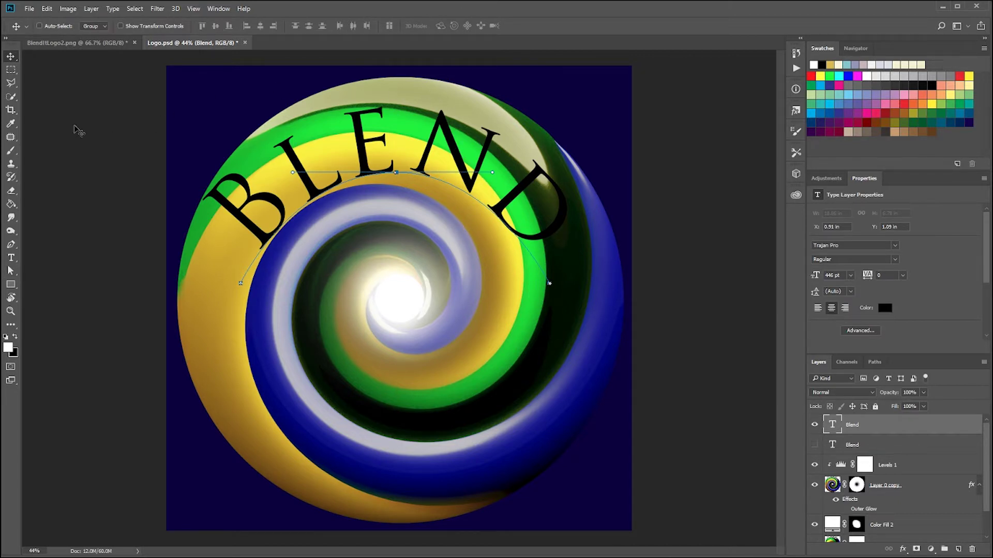
Change the color of the curved Blend text from black to white.
{"action": "key", "text": "t"}
{"action": "left_click", "coordinate": [395, 26]}
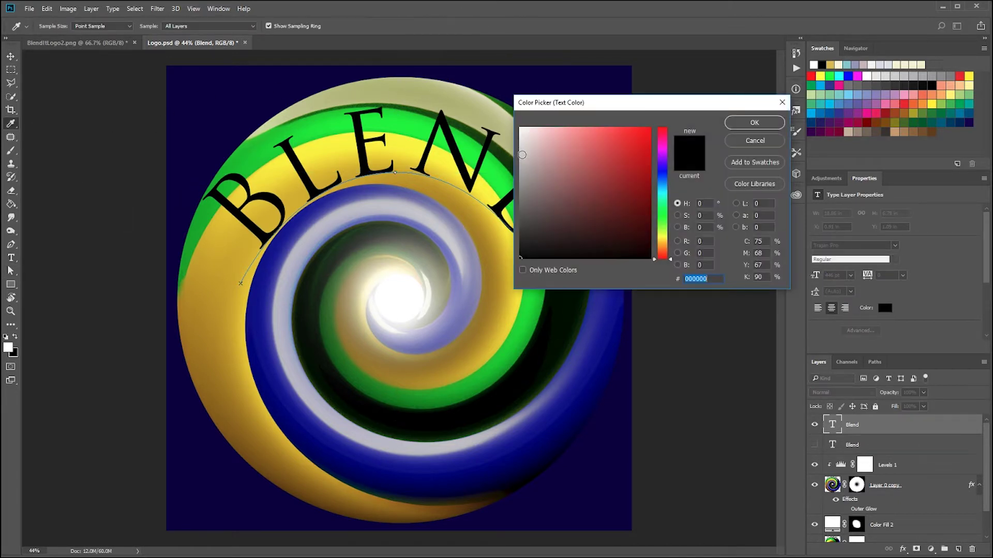
{"action": "left_click", "coordinate": [524, 128]}
{"action": "left_click", "coordinate": [756, 122]}
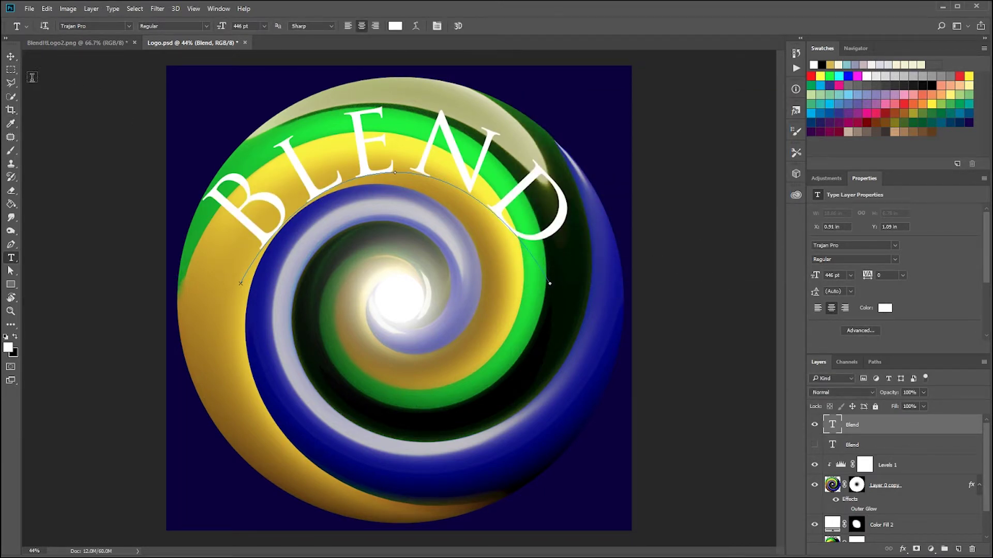
{"action": "left_click", "coordinate": [11, 56]}
{"action": "scroll", "coordinate": [331, 264], "scroll_direction": "down", "scroll_amount": 6}
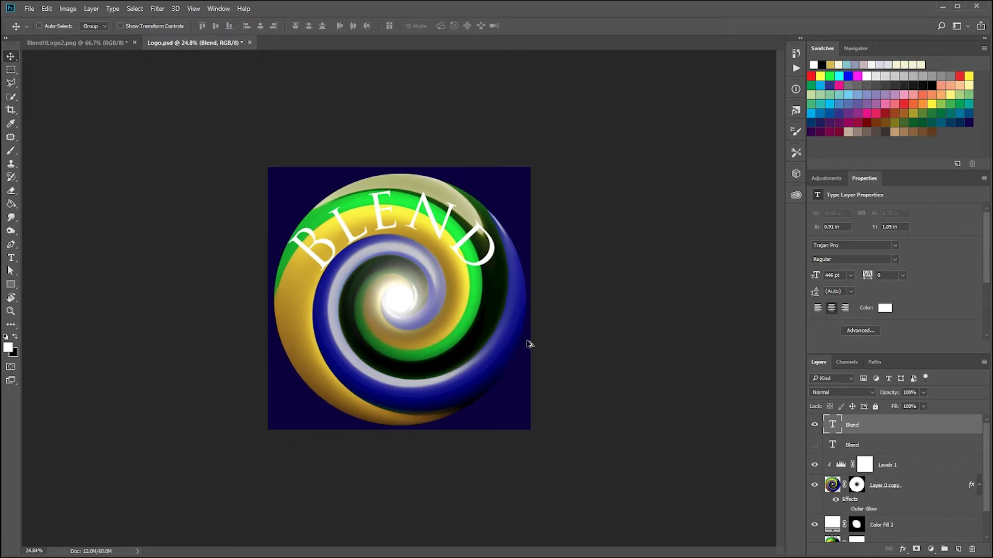
{"action": "scroll", "coordinate": [496, 290], "scroll_direction": "up", "scroll_amount": 5}
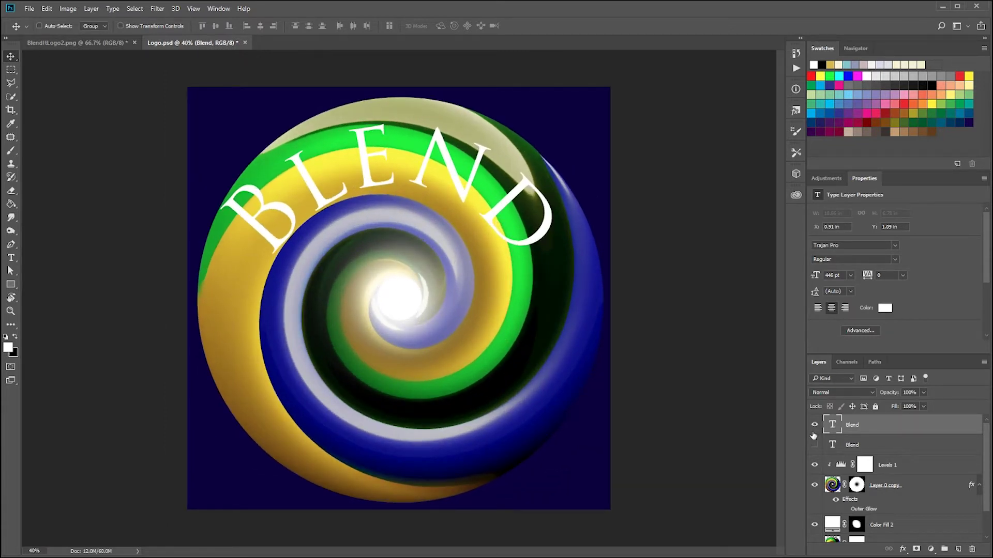
Rotate the curved Blend text 15° clockwise around the spiral's bright center and nudge it slightly down and left.
{"action": "key", "text": "ctrl+t"}
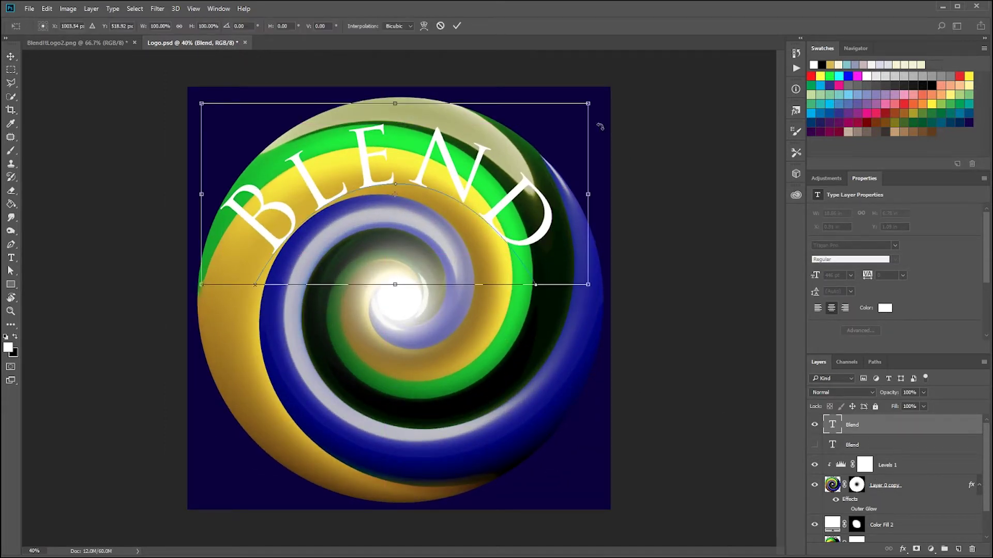
{"action": "left_click_drag", "start_coordinate": [395, 194], "coordinate": [399, 299]}
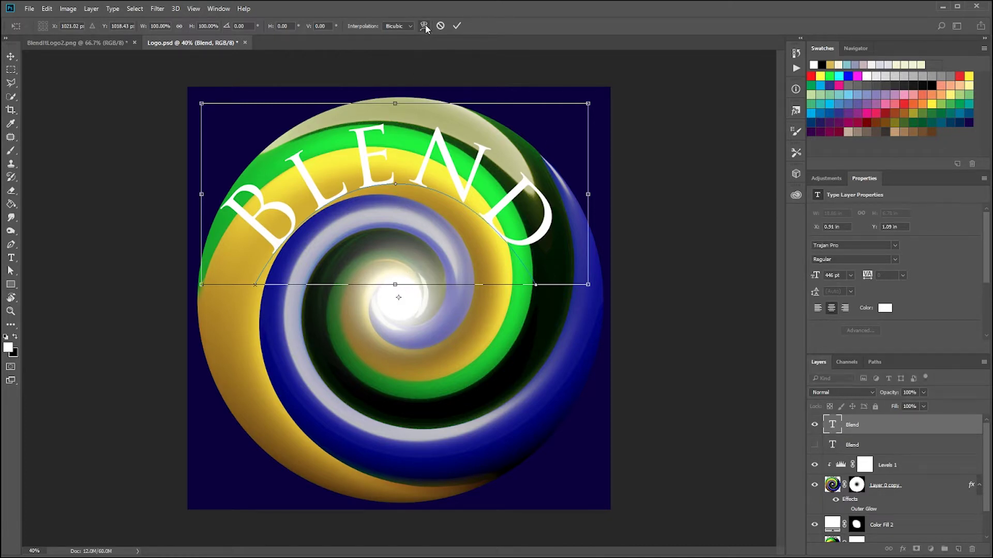
{"action": "left_click_drag", "start_coordinate": [594, 104], "coordinate": [625, 176]}
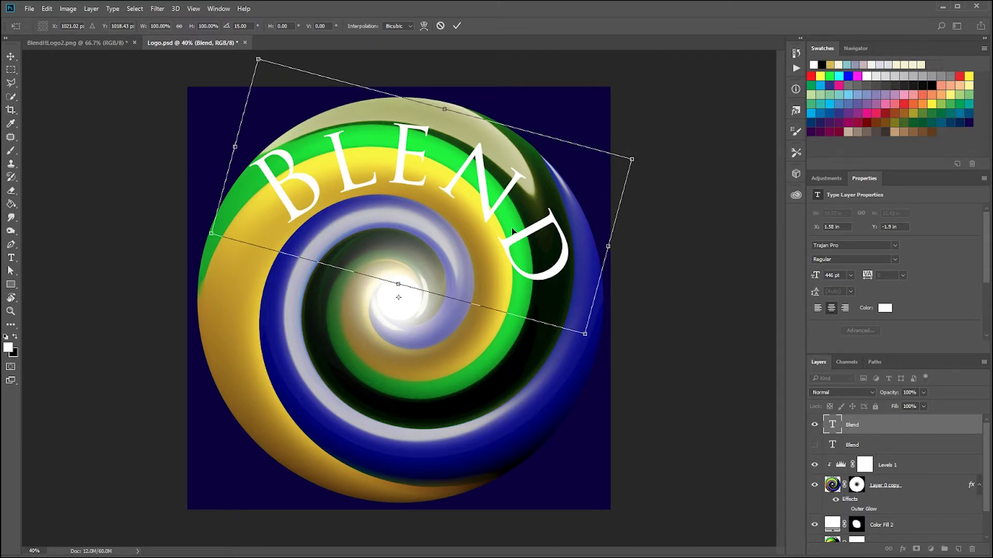
{"action": "left_click_drag", "start_coordinate": [512, 231], "coordinate": [509, 236]}
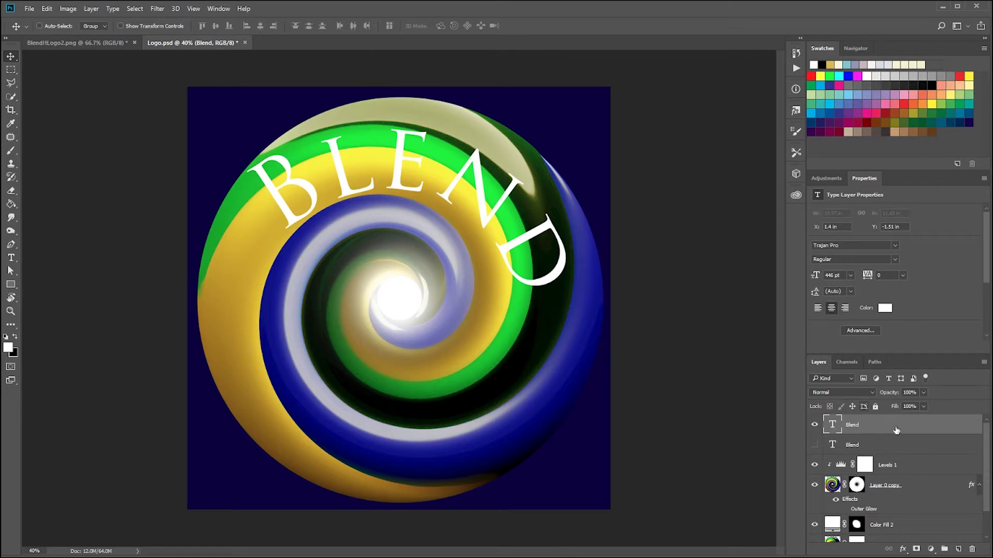
Raise both endpoints of the Blend text path and shift its middle anchor slightly left with adjusted direction handles.
{"action": "key", "text": "a"}
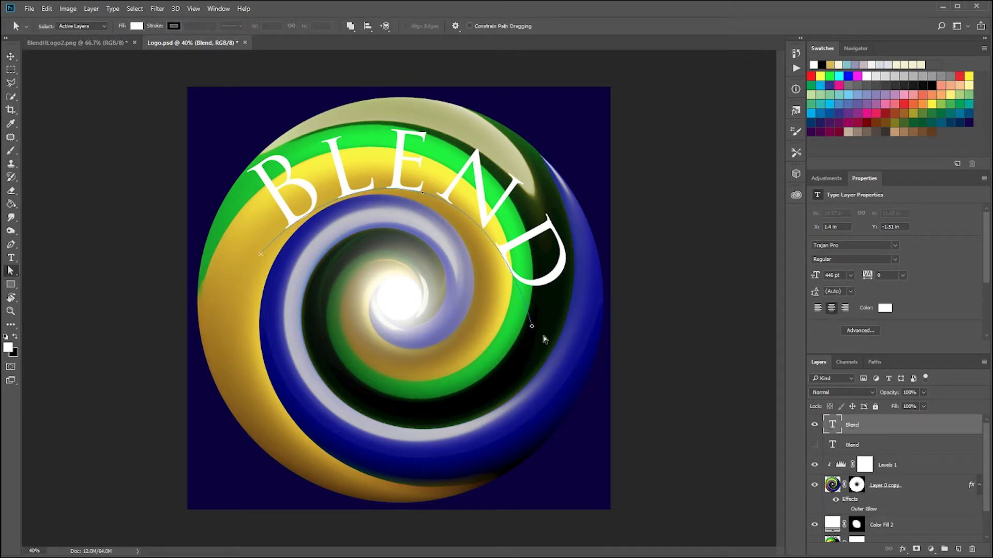
{"action": "left_click_drag", "start_coordinate": [533, 329], "coordinate": [532, 290]}
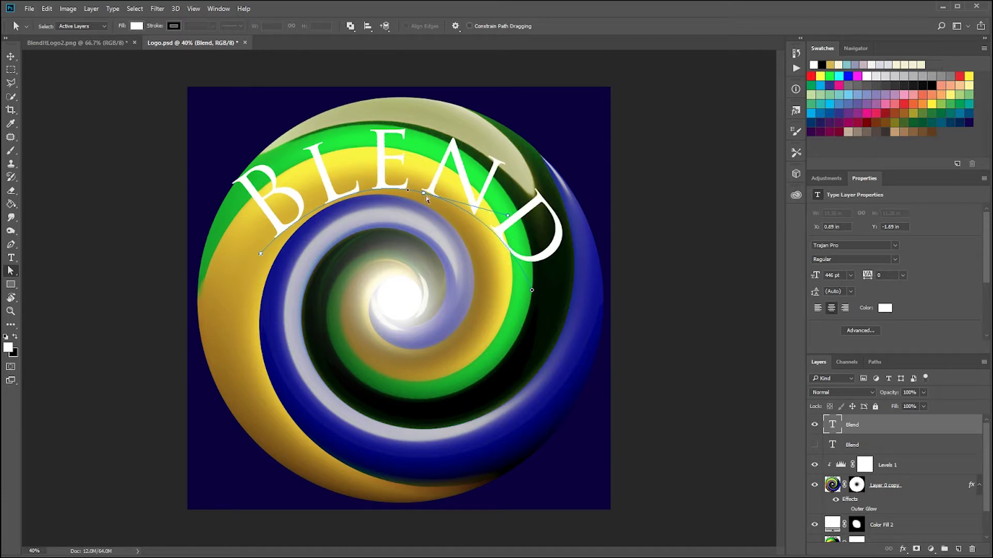
{"action": "left_click_drag", "start_coordinate": [427, 199], "coordinate": [491, 212]}
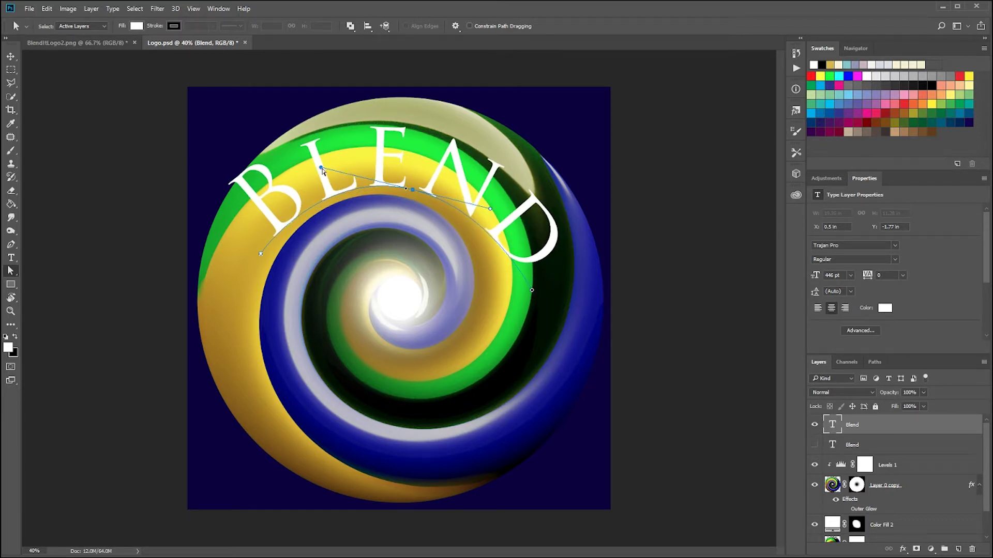
{"action": "left_click_drag", "start_coordinate": [322, 168], "coordinate": [325, 171]}
{"action": "left_click_drag", "start_coordinate": [260, 254], "coordinate": [263, 242]}
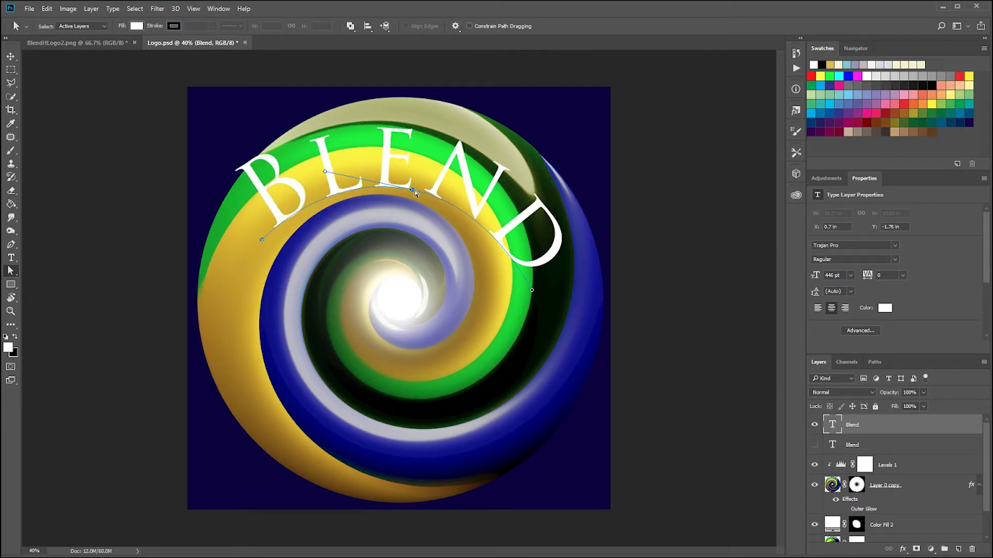
Shift the text path's middle anchor right and slightly down, and lower the right endpoint along the green band.
{"action": "left_click_drag", "start_coordinate": [415, 193], "coordinate": [424, 192]}
{"action": "left_click_drag", "start_coordinate": [500, 207], "coordinate": [495, 213]}
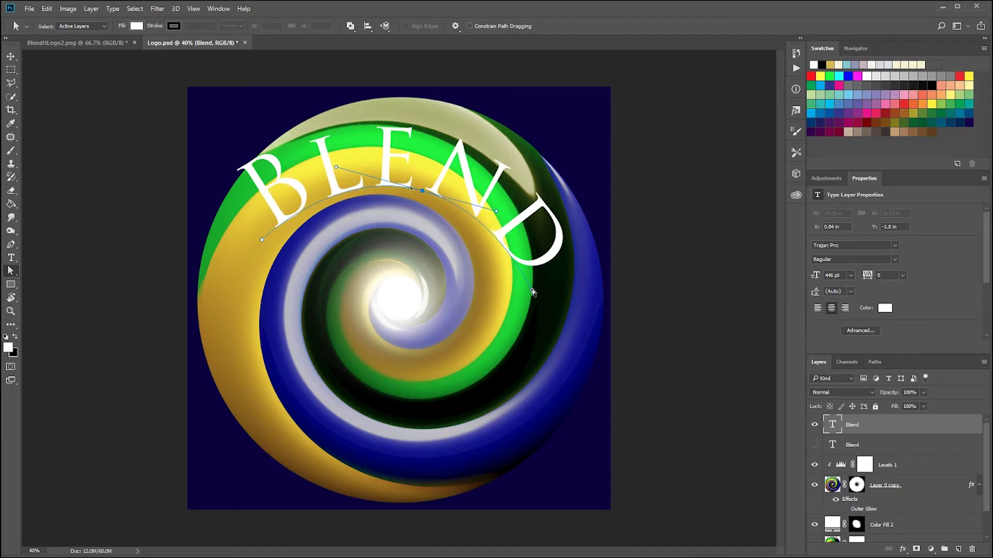
{"action": "left_click_drag", "start_coordinate": [532, 291], "coordinate": [530, 313]}
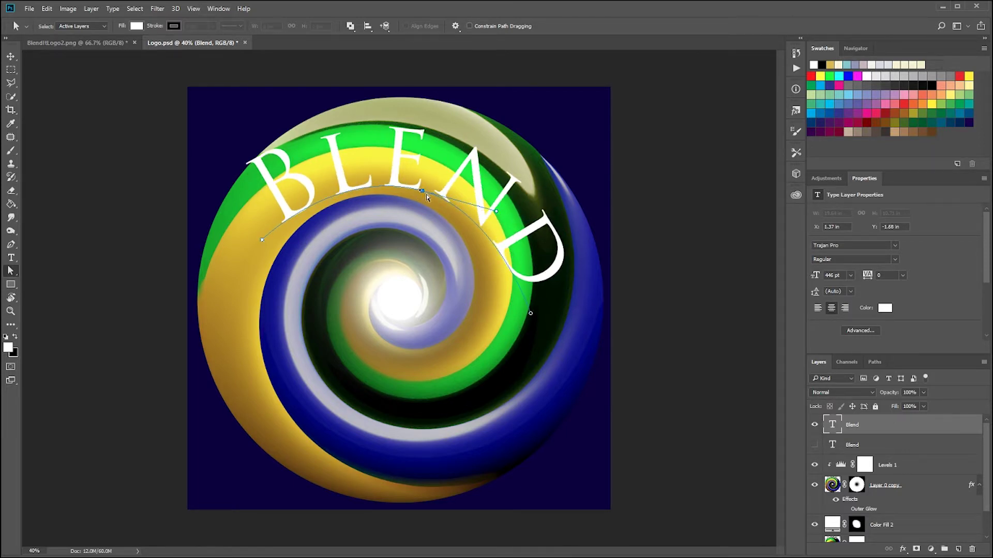
{"action": "left_click_drag", "start_coordinate": [423, 191], "coordinate": [434, 198]}
{"action": "left_click_drag", "start_coordinate": [507, 218], "coordinate": [503, 225]}
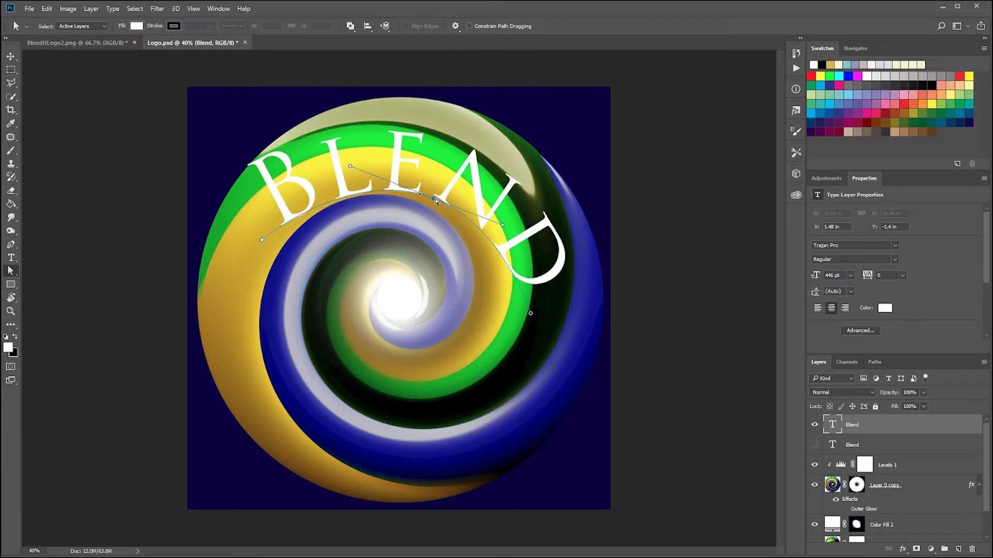
Nudge both endpoints of the text path inward and lower the middle anchor slightly toward the blue ring.
{"action": "left_click_drag", "start_coordinate": [263, 239], "coordinate": [268, 245]}
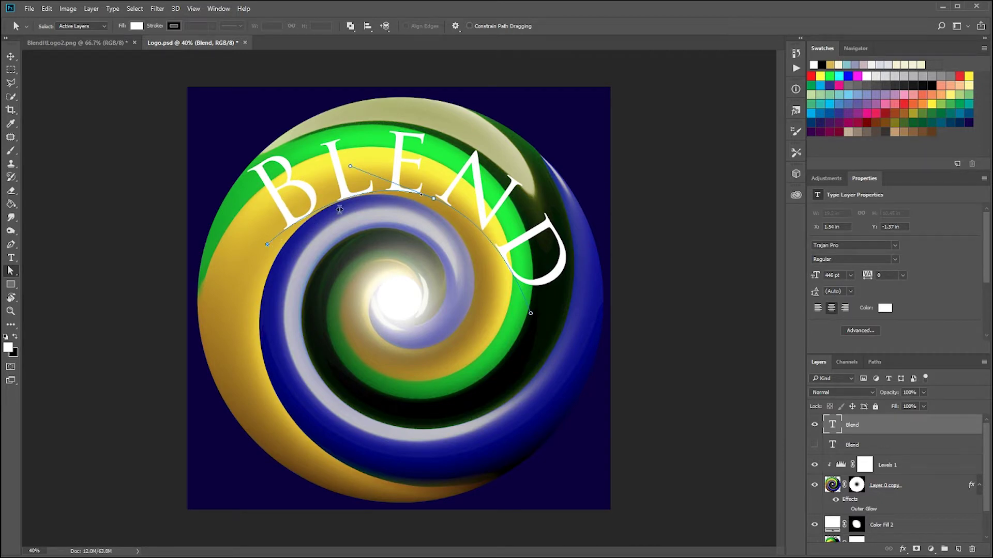
{"action": "left_click_drag", "start_coordinate": [268, 244], "coordinate": [272, 246]}
{"action": "left_click_drag", "start_coordinate": [433, 199], "coordinate": [436, 202]}
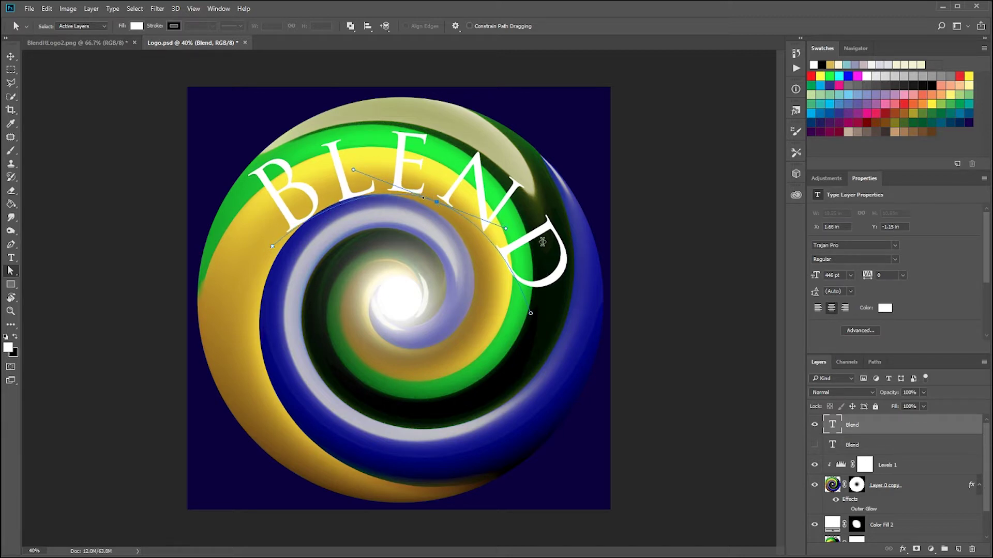
{"action": "left_click_drag", "start_coordinate": [531, 314], "coordinate": [528, 314]}
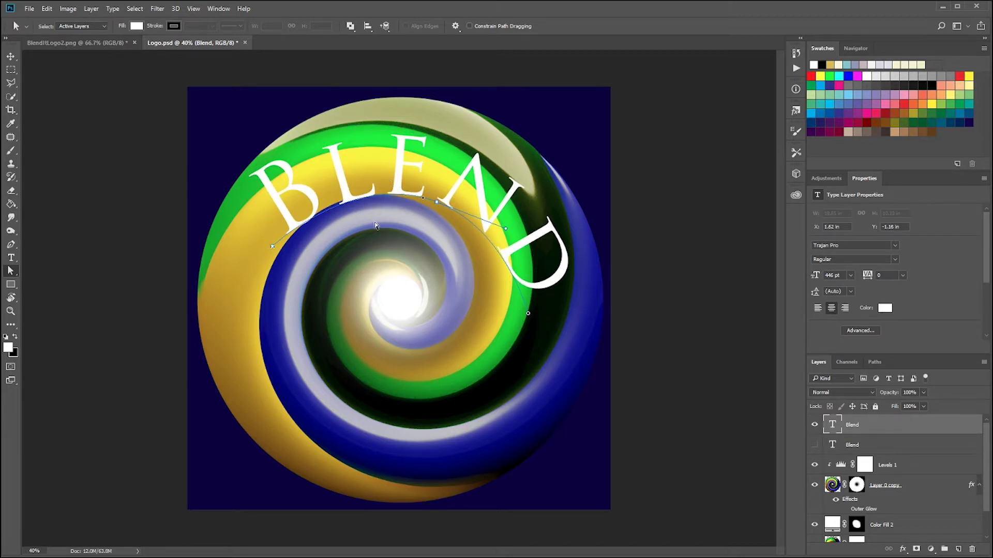
Shift the middle anchor left onto the blue ring's upper edge and lower the path's left endpoint slightly.
{"action": "left_click_drag", "start_coordinate": [435, 205], "coordinate": [432, 198]}
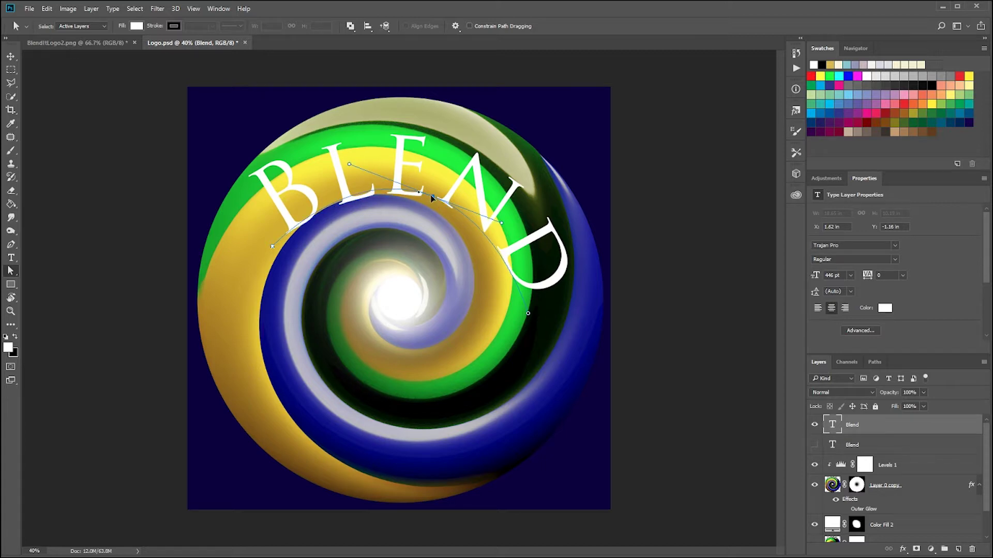
{"action": "left_click", "coordinate": [273, 249]}
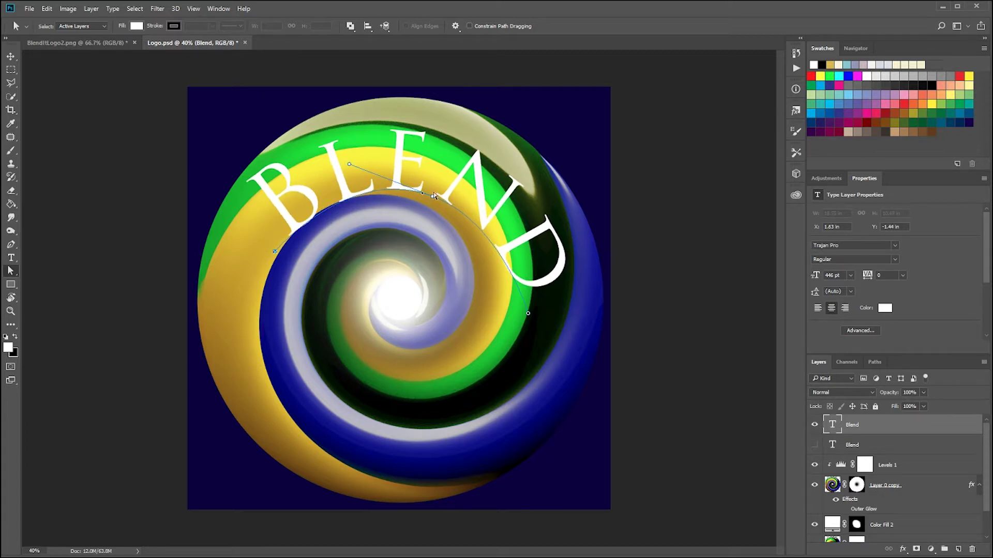
{"action": "left_click_drag", "start_coordinate": [432, 200], "coordinate": [418, 205]}
{"action": "left_click_drag", "start_coordinate": [337, 169], "coordinate": [335, 169]}
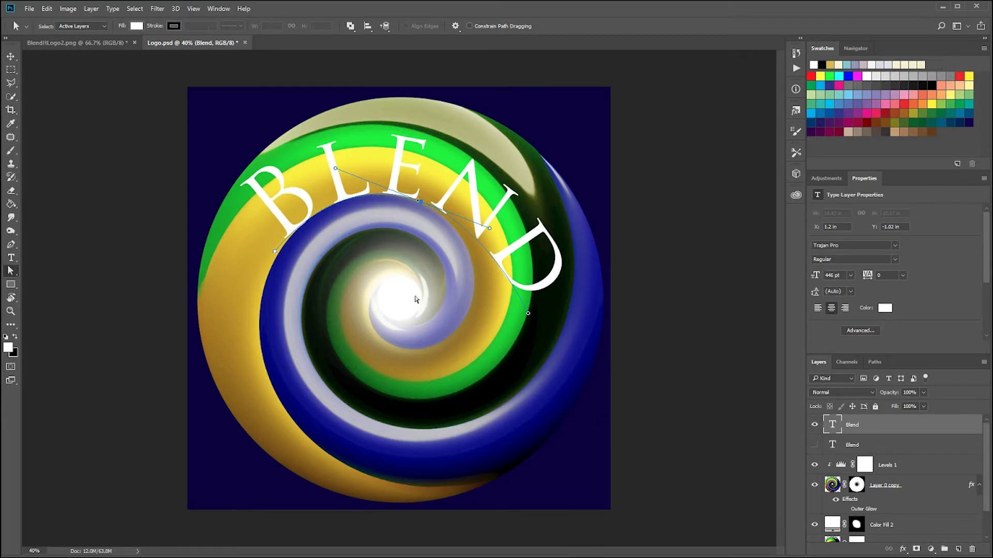
{"action": "left_click", "coordinate": [11, 56]}
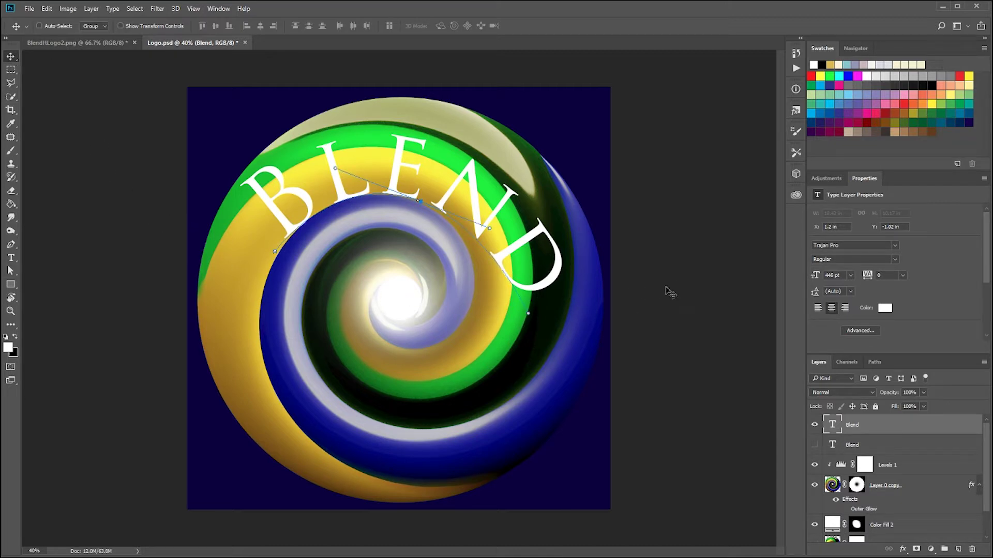
Select the hidden Blend text layer to hide the path outline and examine the logo's lettering at a small size.
{"action": "left_click", "coordinate": [853, 445]}
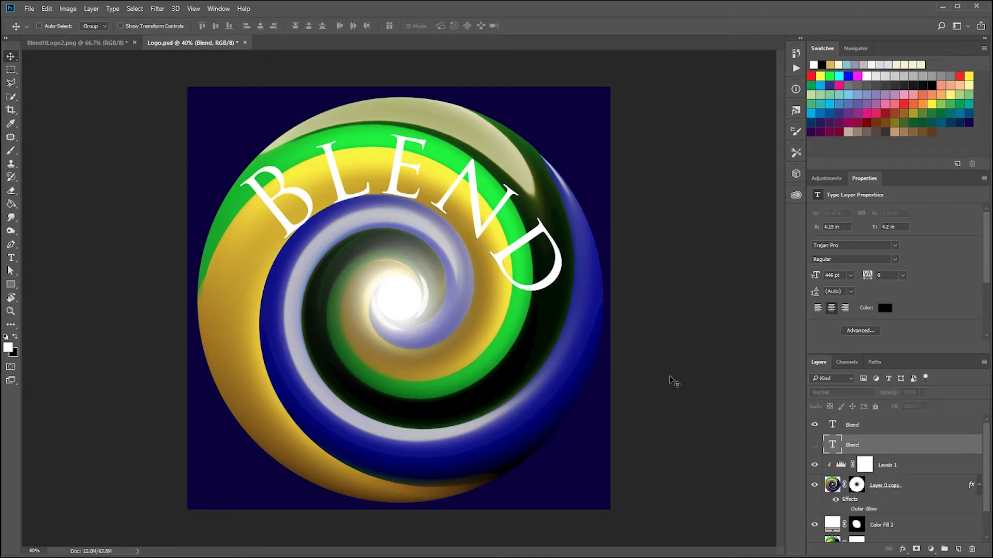
{"action": "scroll", "coordinate": [518, 317], "scroll_direction": "down", "scroll_amount": 1}
{"action": "scroll", "coordinate": [517, 316], "scroll_direction": "down", "scroll_amount": 4}
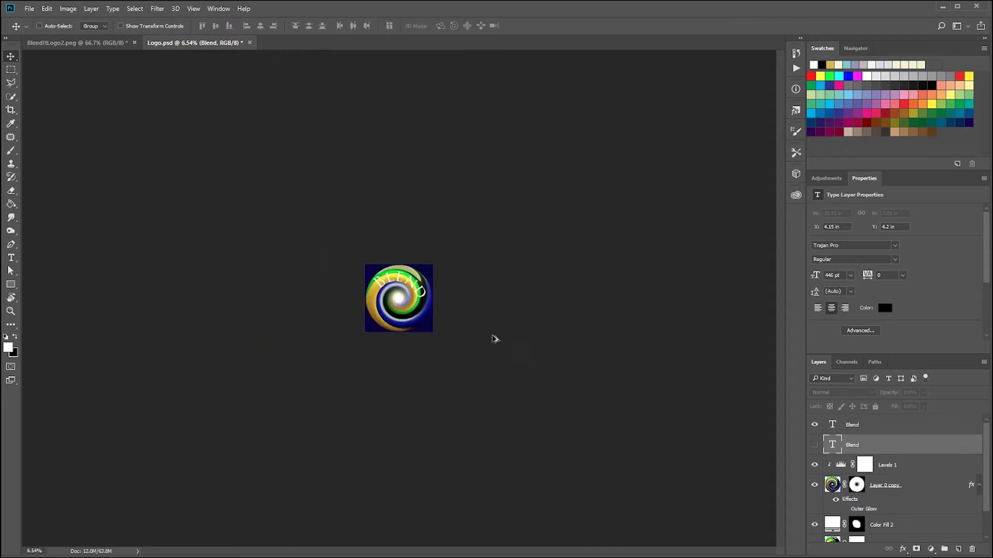
{"action": "scroll", "coordinate": [494, 339], "scroll_direction": "up", "scroll_amount": 4}
{"action": "scroll", "coordinate": [439, 325], "scroll_direction": "up", "scroll_amount": 2}
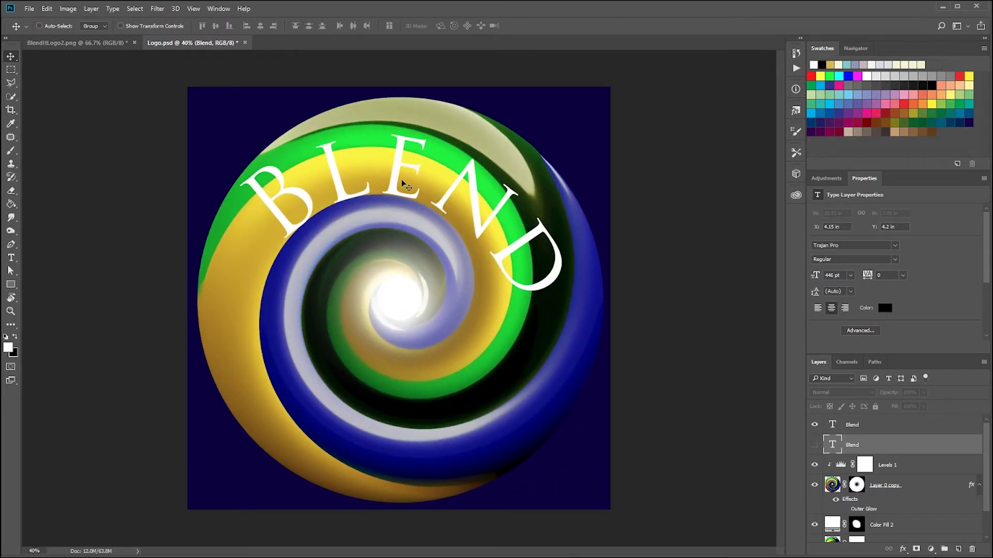
Add a Drop Shadow effect to the visible white Blend text layer.
{"action": "left_click", "coordinate": [849, 425]}
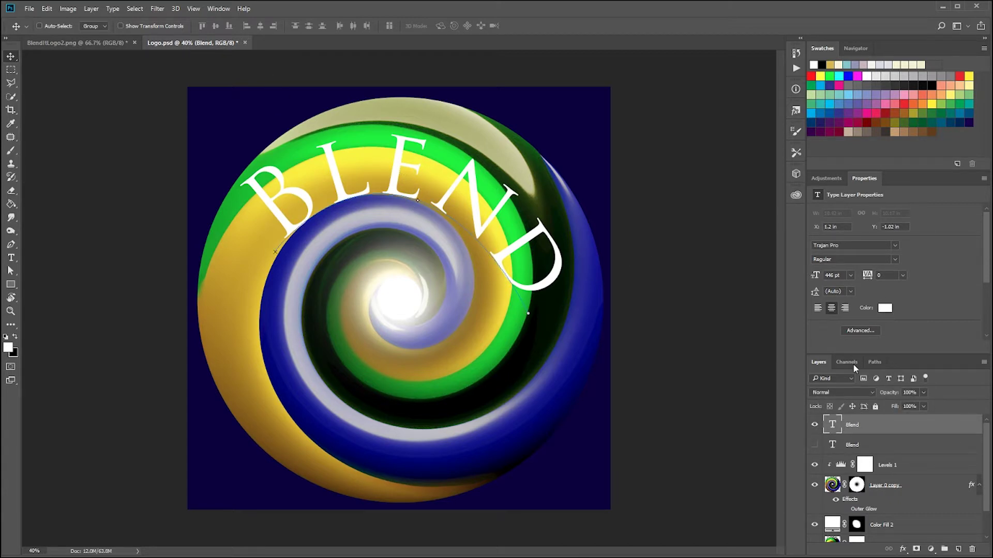
{"action": "left_click", "coordinate": [930, 548]}
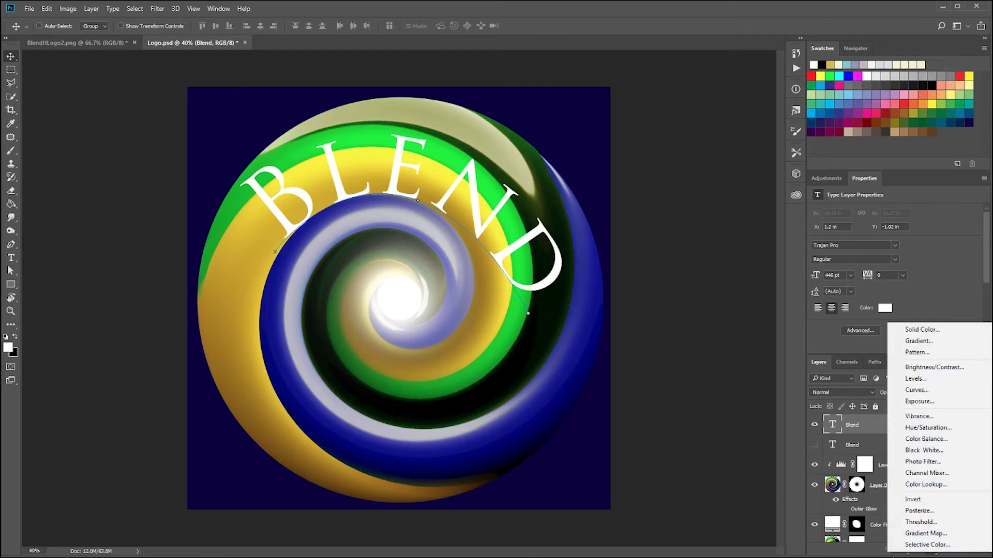
{"action": "left_click", "coordinate": [882, 553]}
{"action": "left_click", "coordinate": [903, 549]}
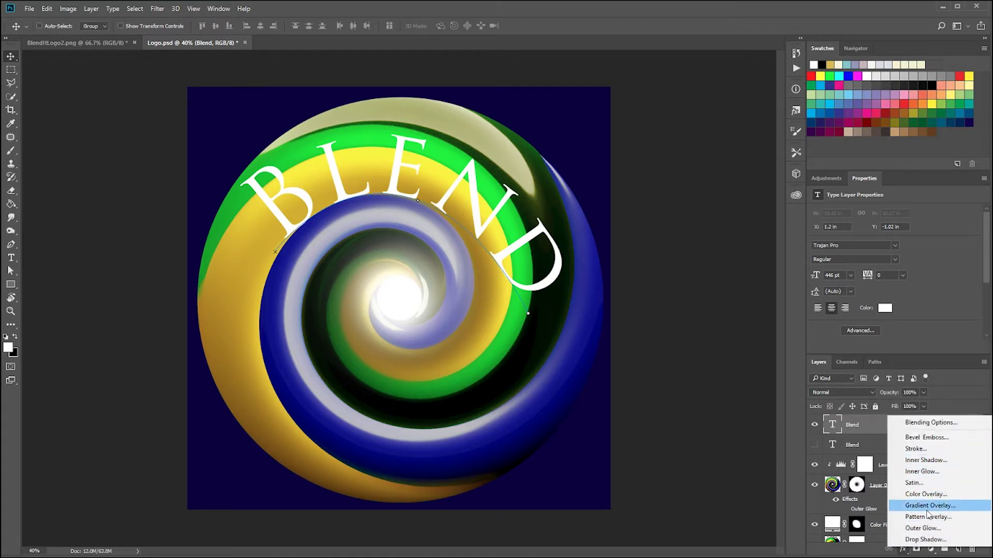
{"action": "left_click", "coordinate": [926, 539]}
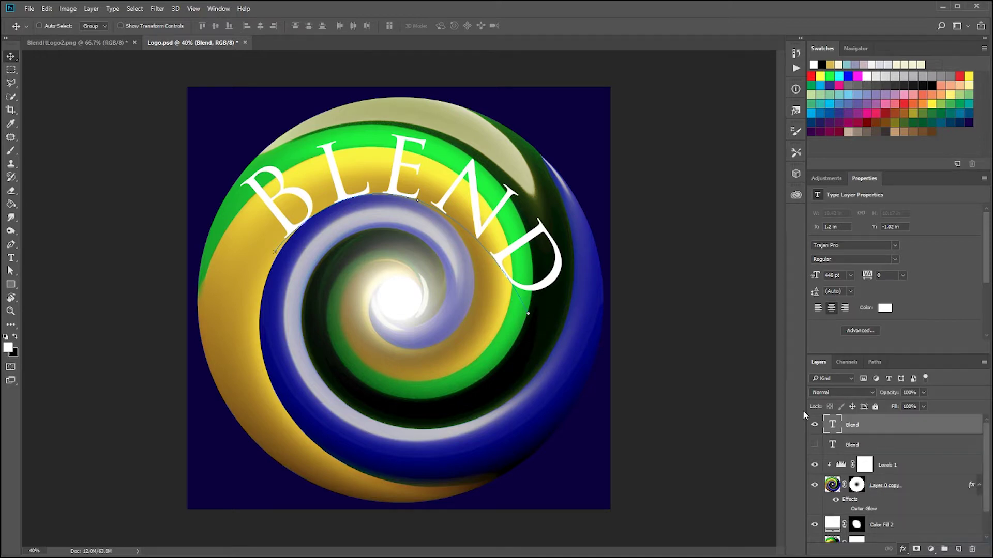
Increase the drop shadow's distance slightly, set its size to 43 px, and apply the layer style.
{"action": "left_click_drag", "start_coordinate": [649, 120], "coordinate": [823, 116]}
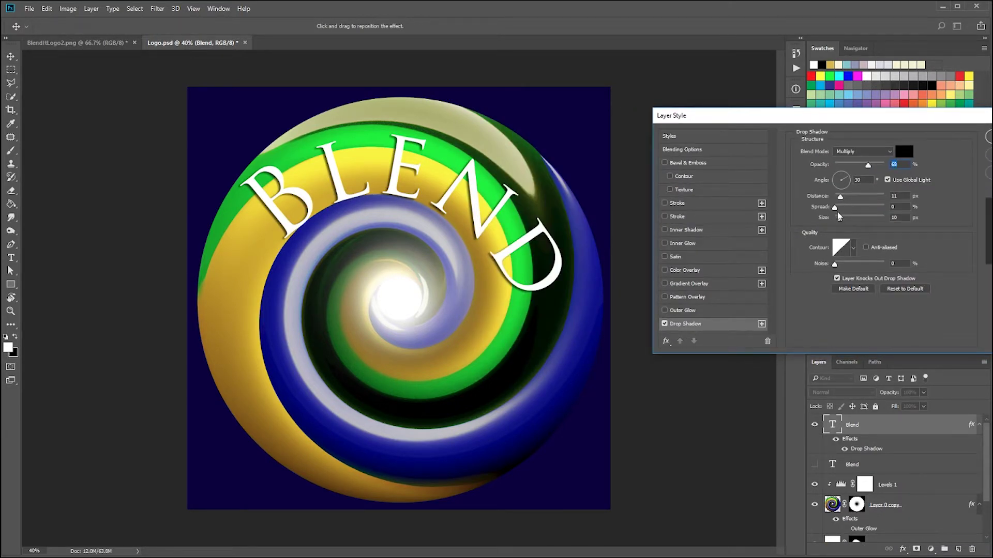
{"action": "mouse_move", "coordinate": [840, 198]}
{"action": "left_mouse_down"}
{"action": "mouse_move", "coordinate": [853, 198]}
{"action": "mouse_move", "coordinate": [840, 198]}
{"action": "mouse_move", "coordinate": [853, 207]}
{"action": "mouse_move", "coordinate": [836, 207]}
{"action": "mouse_move", "coordinate": [842, 219]}
{"action": "mouse_move", "coordinate": [854, 197]}
{"action": "mouse_move", "coordinate": [846, 198]}
{"action": "left_mouse_up"}
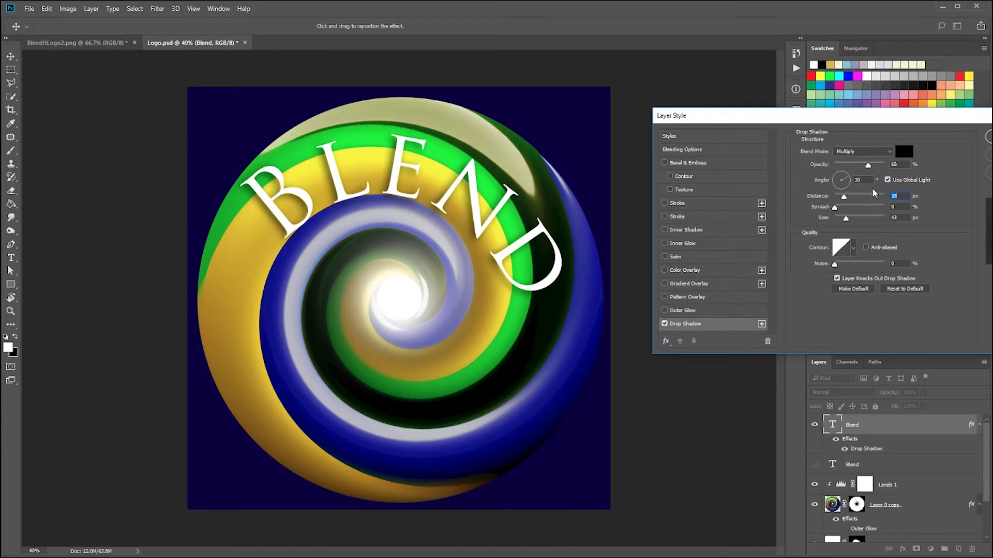
{"action": "left_click_drag", "start_coordinate": [945, 117], "coordinate": [899, 118]}
{"action": "left_click", "coordinate": [965, 139]}
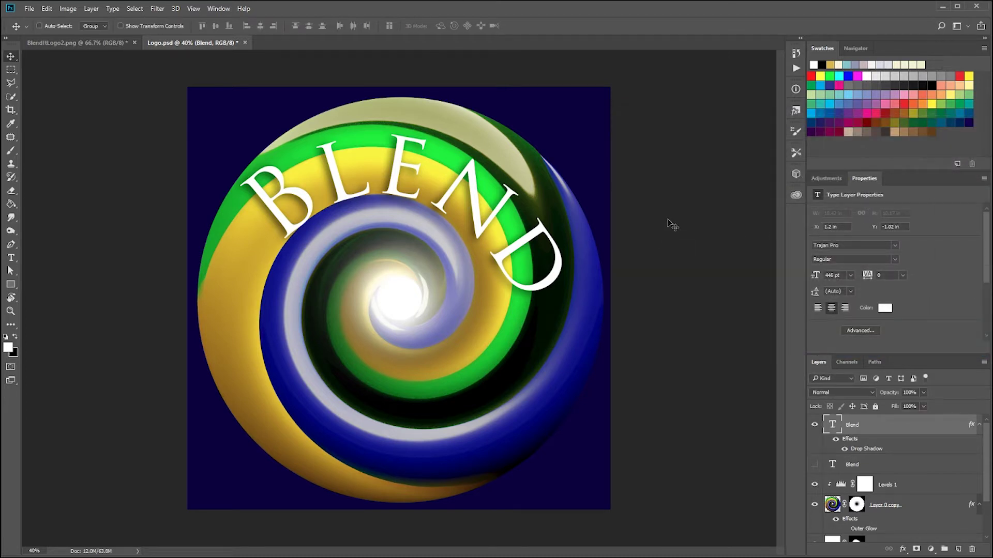
Nudge the white Blend lettering slightly to the right over the spiral.
{"action": "scroll", "coordinate": [558, 297], "scroll_direction": "down", "scroll_amount": 7}
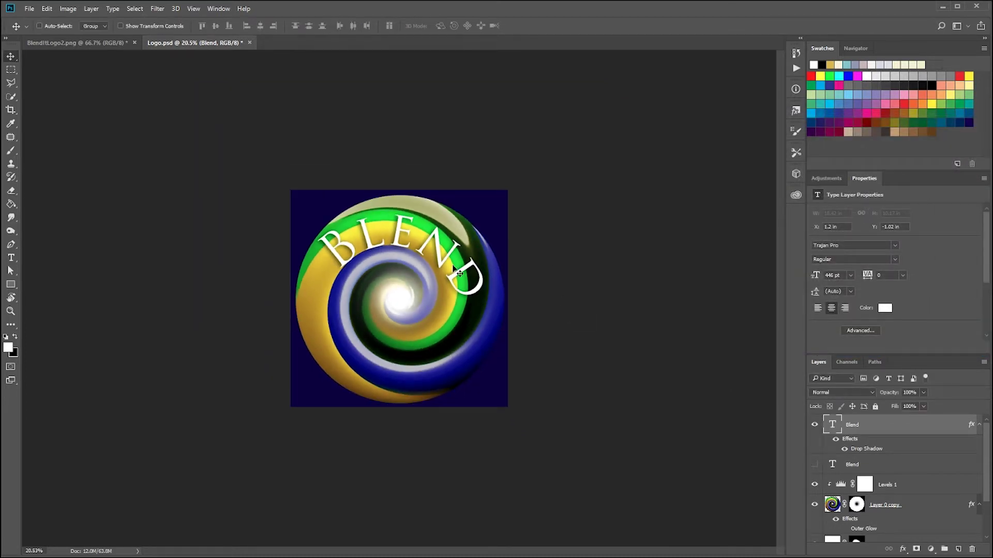
{"action": "left_click_drag", "start_coordinate": [451, 260], "coordinate": [457, 259]}
{"action": "scroll", "coordinate": [420, 263], "scroll_direction": "up", "scroll_amount": 5}
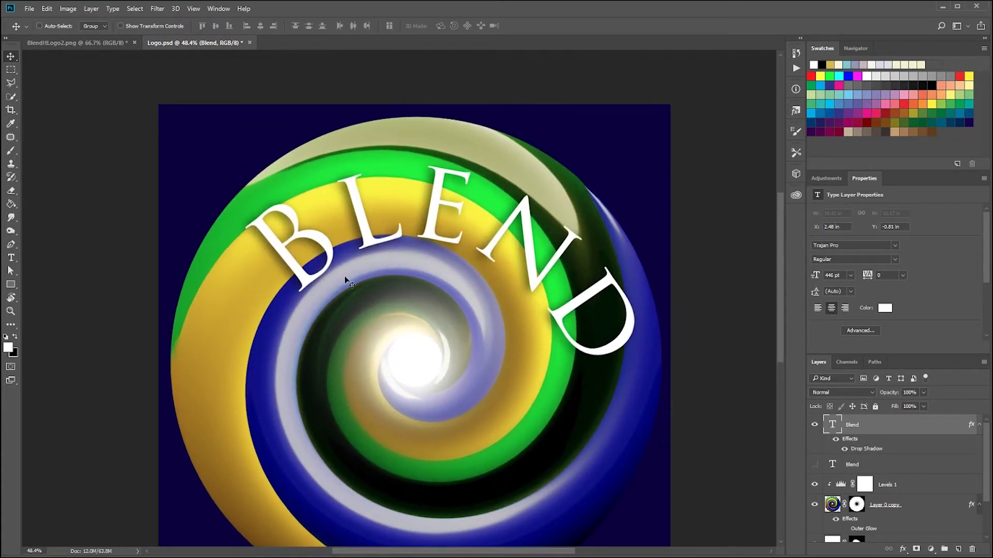
Move the text path's left endpoint up along the blue ring's edge and adjust the middle anchor and its left direction handle.
{"action": "key", "text": "a"}
{"action": "left_click_drag", "start_coordinate": [287, 308], "coordinate": [274, 296]}
{"action": "left_click_drag", "start_coordinate": [464, 247], "coordinate": [455, 245]}
{"action": "left_click_drag", "start_coordinate": [353, 205], "coordinate": [358, 197]}
{"action": "left_click_drag", "start_coordinate": [274, 296], "coordinate": [282, 286]}
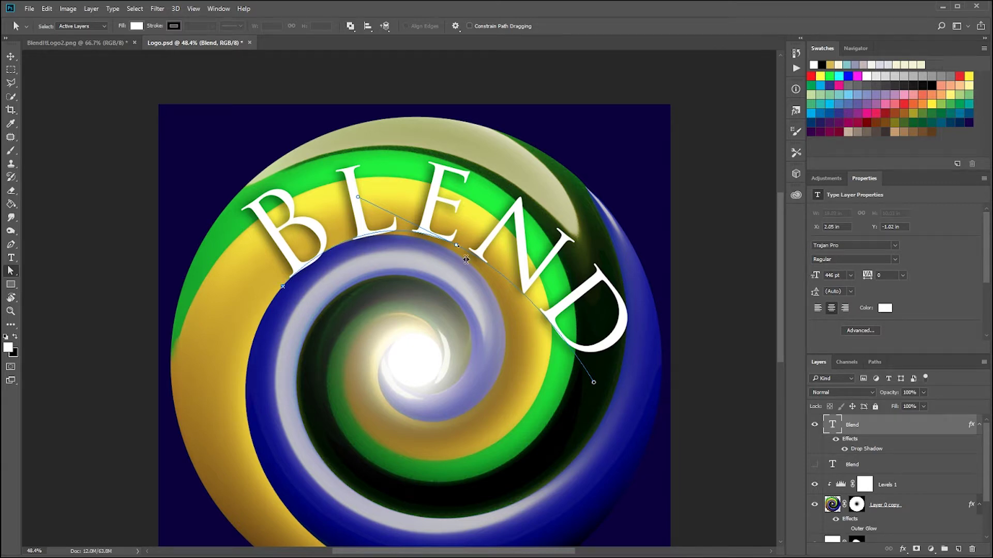
Lower the path's middle anchor slightly, raise its left handle, and select the Levels 1 layer to view the lettering without the outline.
{"action": "left_click_drag", "start_coordinate": [456, 245], "coordinate": [458, 252]}
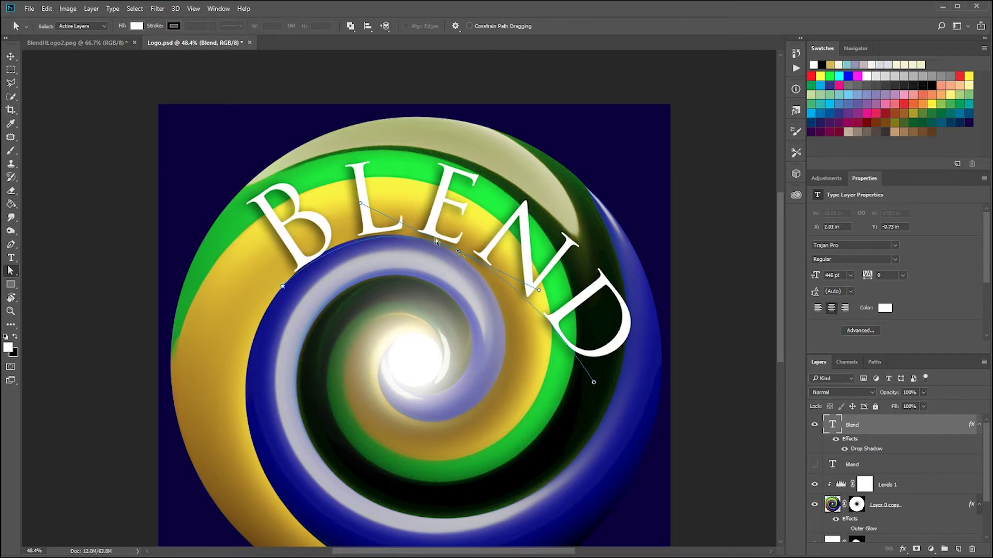
{"action": "left_click_drag", "start_coordinate": [361, 207], "coordinate": [361, 198]}
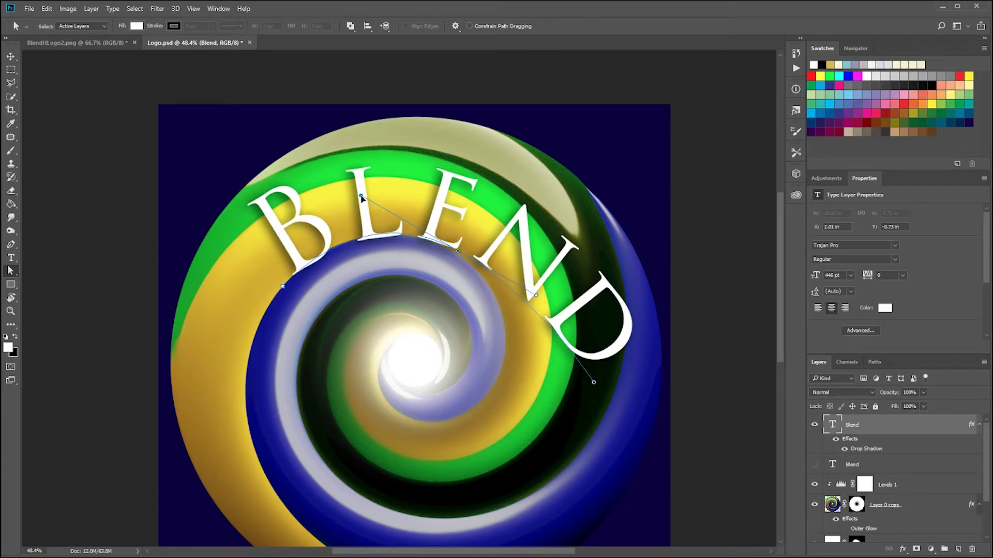
{"action": "left_click", "coordinate": [10, 56]}
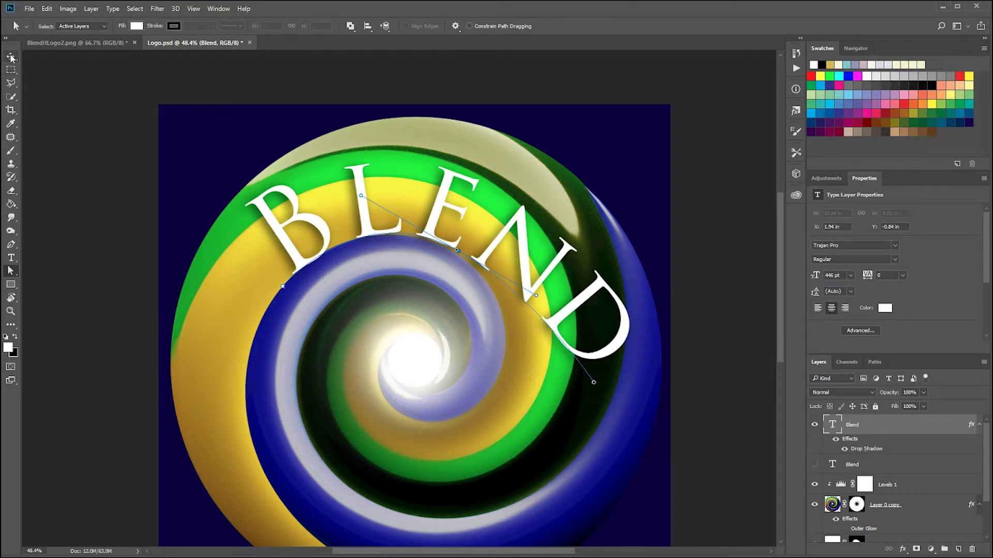
{"action": "key", "text": "ctrl+minus"}
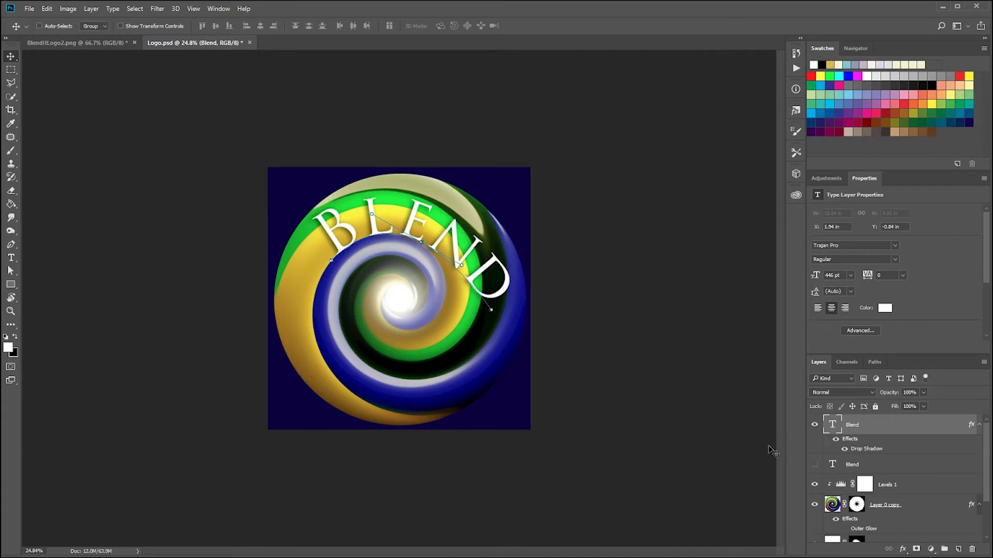
{"action": "left_click", "coordinate": [890, 485]}
{"action": "scroll", "coordinate": [590, 369], "scroll_direction": "up", "scroll_amount": 2}
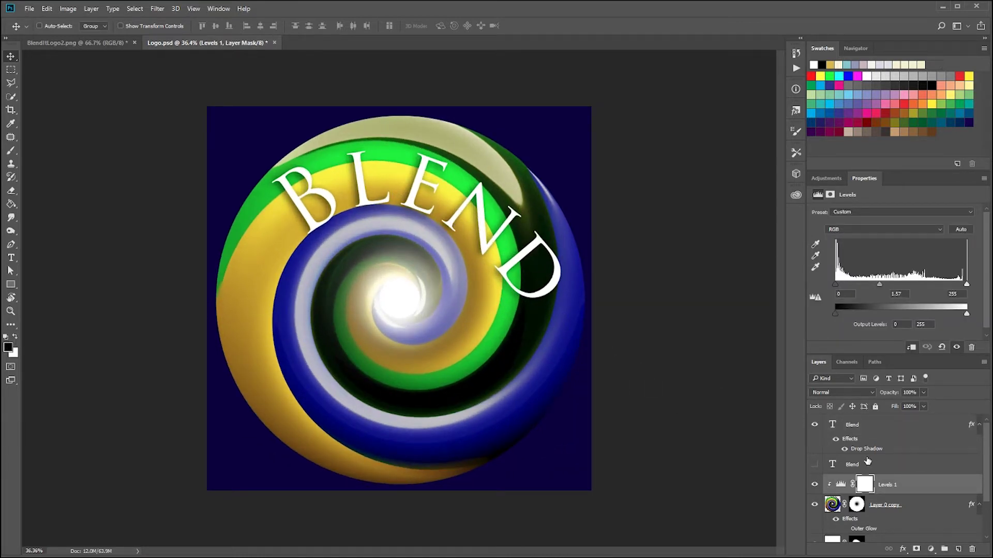
Reselect the visible Blend layer, raise its path's left endpoint slightly, and fine-tune the middle anchor and its left handle.
{"action": "key", "text": "a"}
{"action": "left_click", "coordinate": [861, 430]}
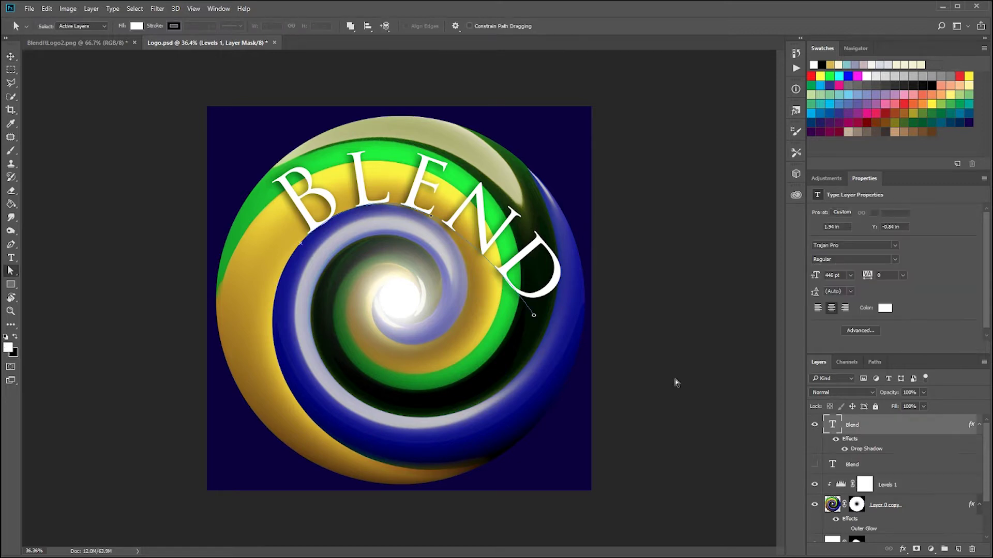
{"action": "left_click_drag", "start_coordinate": [301, 246], "coordinate": [296, 239]}
{"action": "left_click_drag", "start_coordinate": [359, 179], "coordinate": [387, 190]}
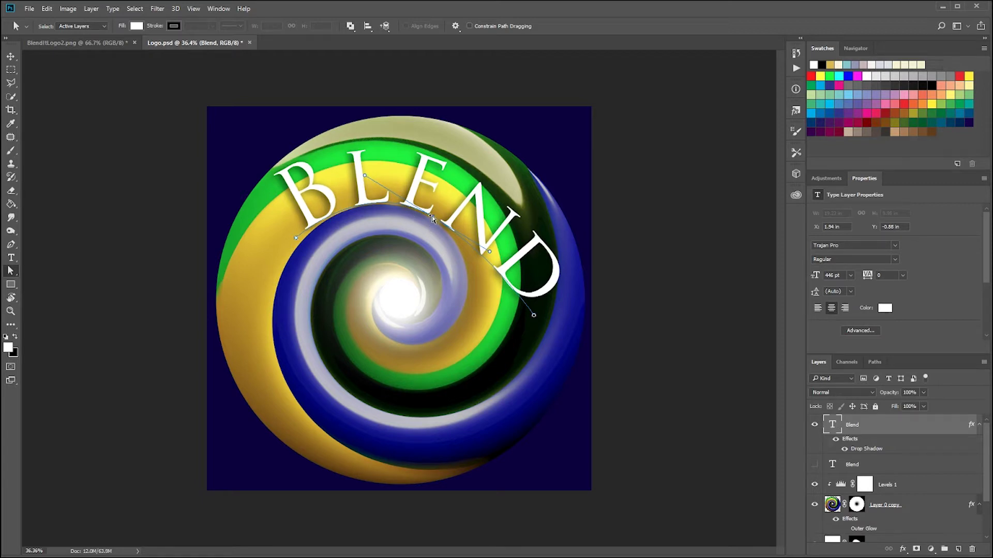
{"action": "left_click_drag", "start_coordinate": [433, 219], "coordinate": [436, 221]}
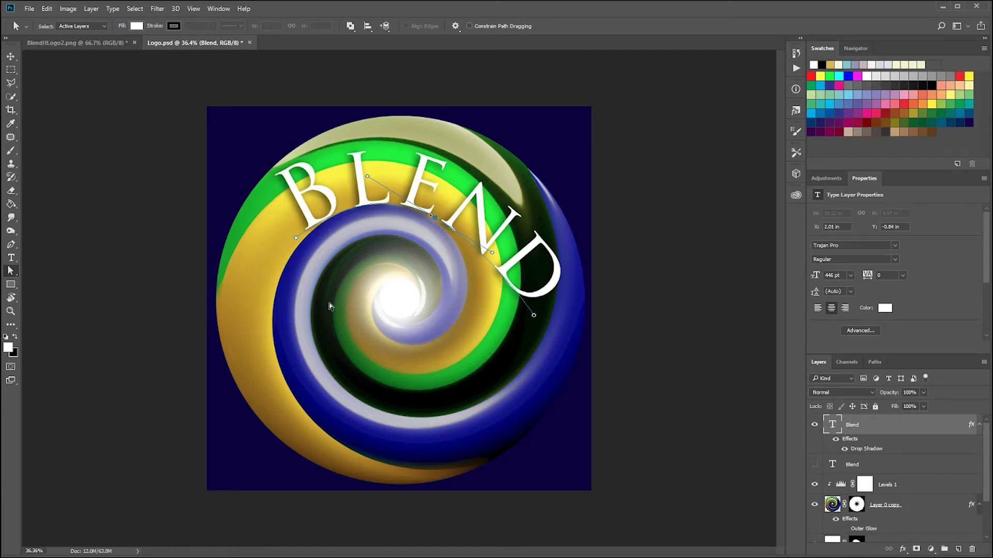
Duplicate the visible Blend text layer and move the copy down over the logo's lower half.
{"action": "key", "text": "v"}
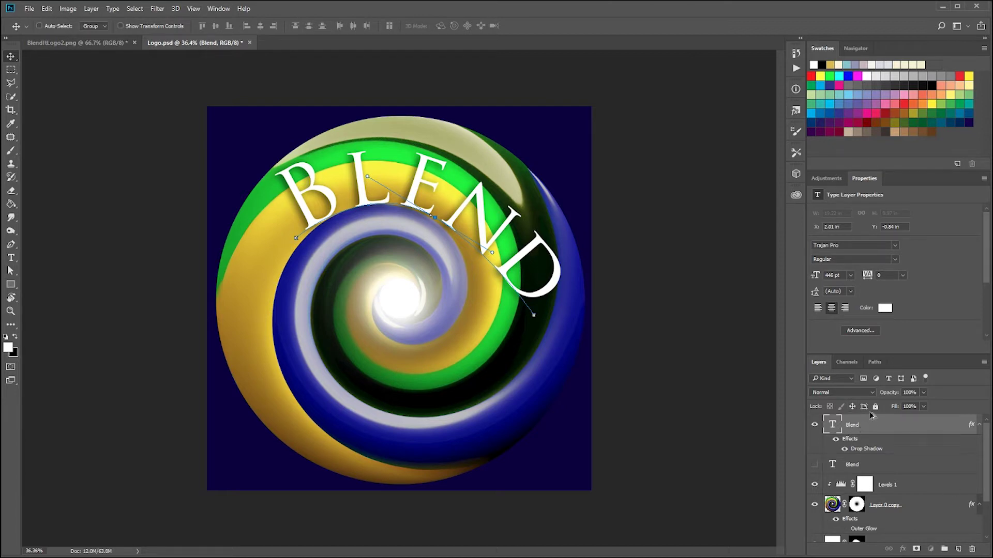
{"action": "key", "text": "ctrl+j"}
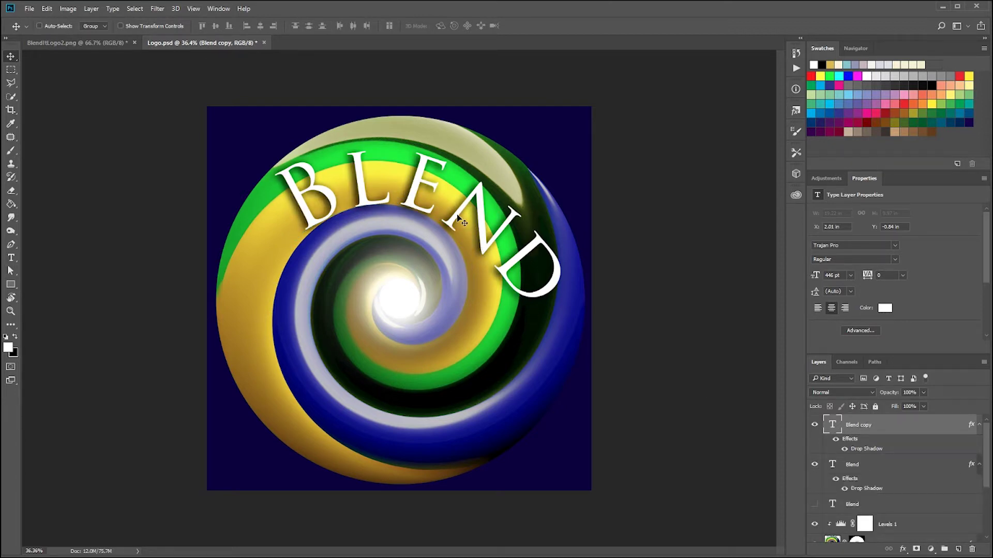
{"action": "left_click_drag", "start_coordinate": [458, 214], "coordinate": [443, 337]}
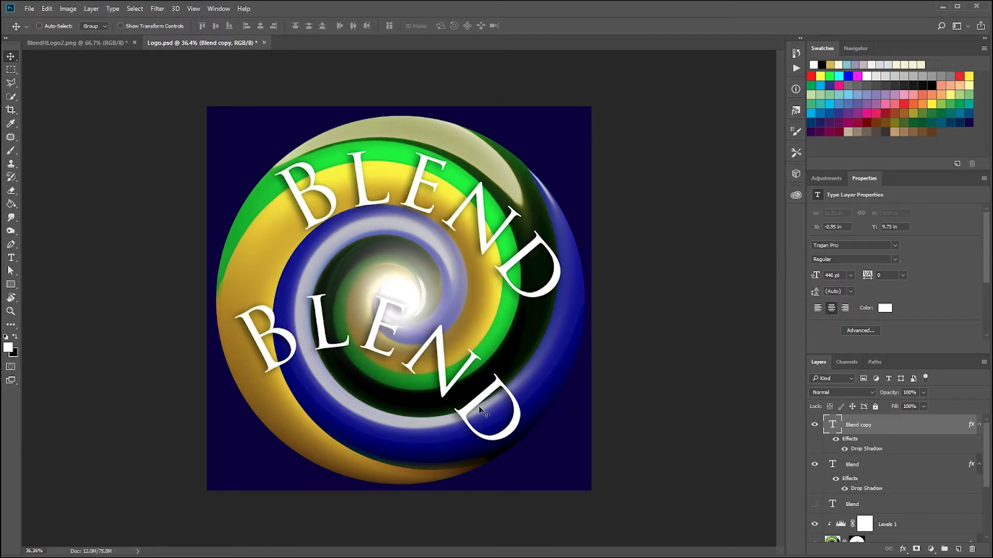
Try to raise the right endpoint of the lower lettering's path with the original Blend layer selected, and undo the move.
{"action": "key", "text": "a"}
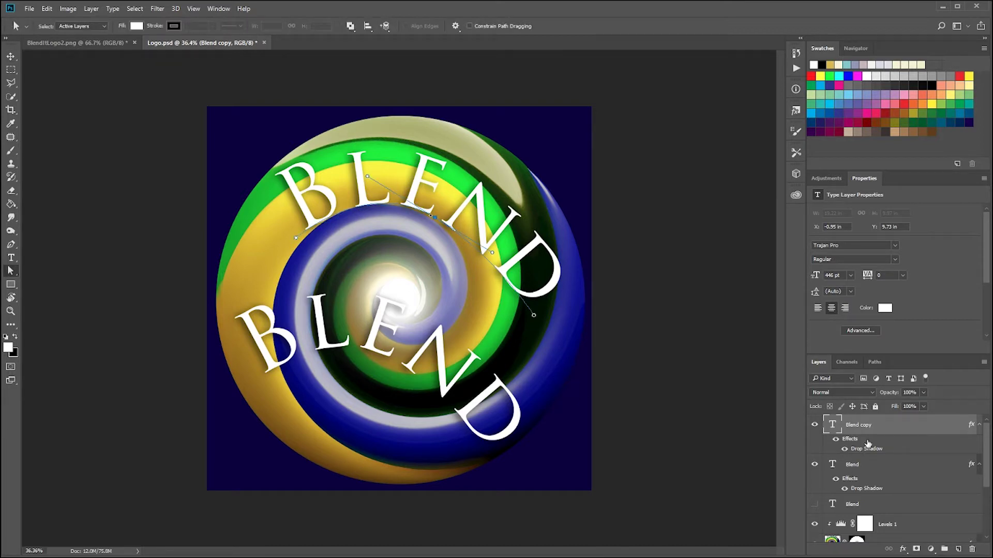
{"action": "left_click", "coordinate": [856, 468]}
{"action": "left_click", "coordinate": [859, 423]}
{"action": "left_click", "coordinate": [872, 471]}
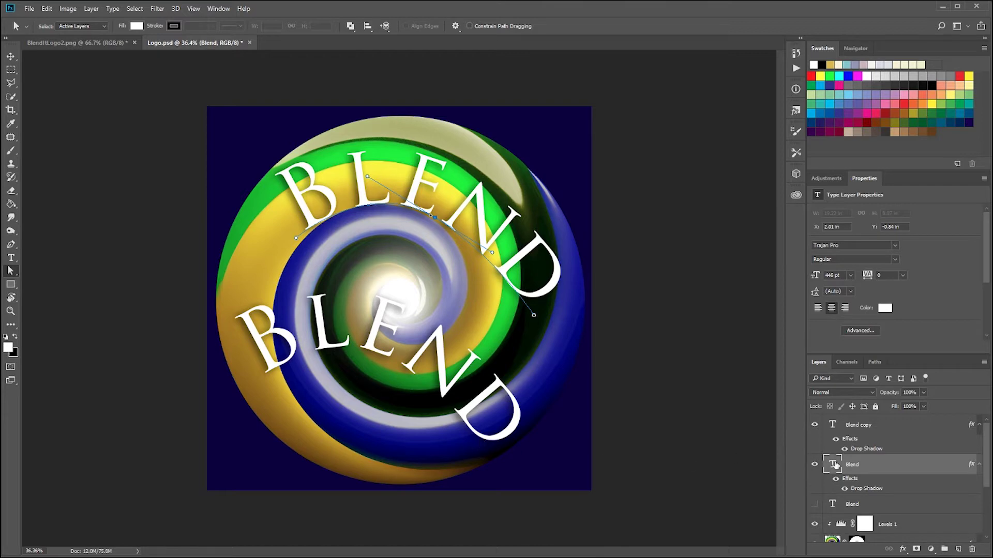
{"action": "left_click", "coordinate": [856, 425]}
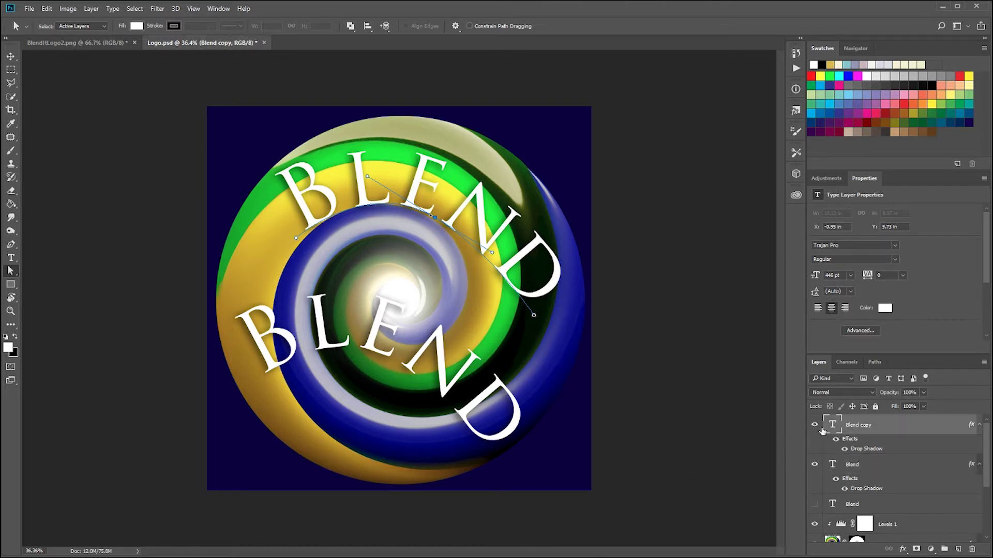
{"action": "left_click", "coordinate": [878, 523]}
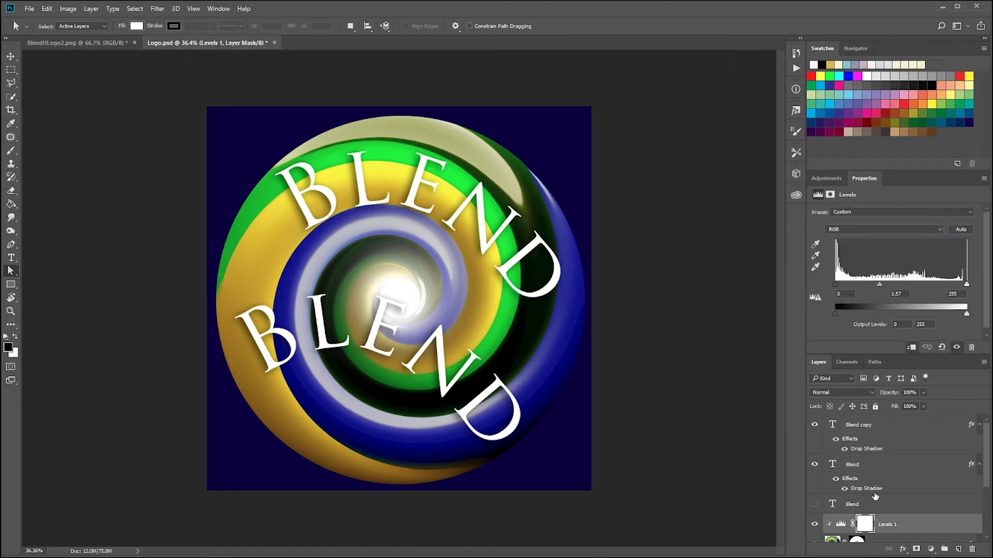
{"action": "left_click", "coordinate": [870, 468]}
{"action": "left_click_drag", "start_coordinate": [494, 459], "coordinate": [505, 341]}
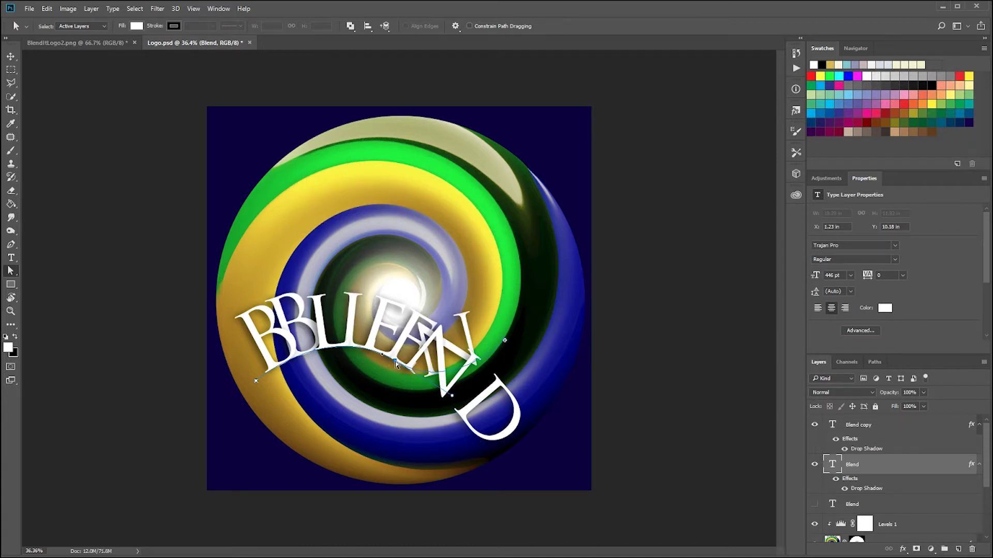
{"action": "key", "text": "ctrl+z"}
Bend the Blend copy's path along the lower blue ring by moving its middle anchor and endpoints, and slide the text along it.
{"action": "left_click", "coordinate": [858, 425]}
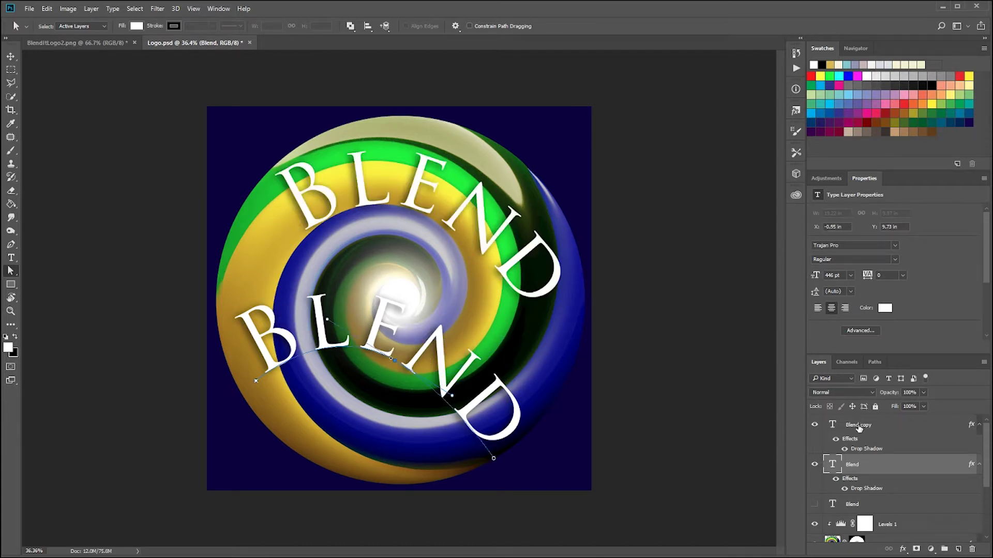
{"action": "left_click_drag", "start_coordinate": [391, 365], "coordinate": [403, 413]}
{"action": "left_click_drag", "start_coordinate": [493, 458], "coordinate": [515, 378]}
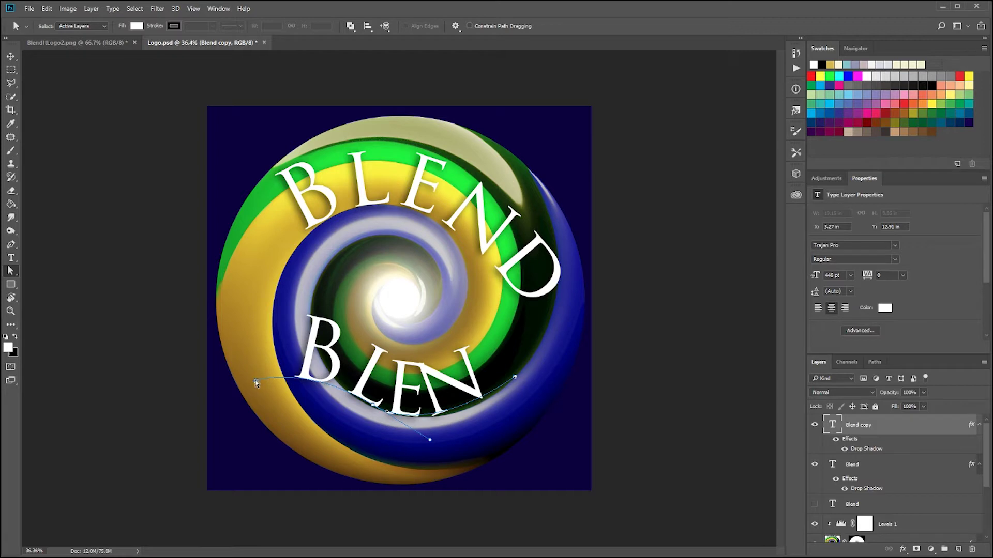
{"action": "left_click_drag", "start_coordinate": [255, 383], "coordinate": [277, 291]}
{"action": "mouse_move", "coordinate": [375, 402]}
{"action": "left_mouse_down"}
{"action": "mouse_move", "coordinate": [344, 401]}
{"action": "mouse_move", "coordinate": [388, 417]}
{"action": "left_mouse_up"}
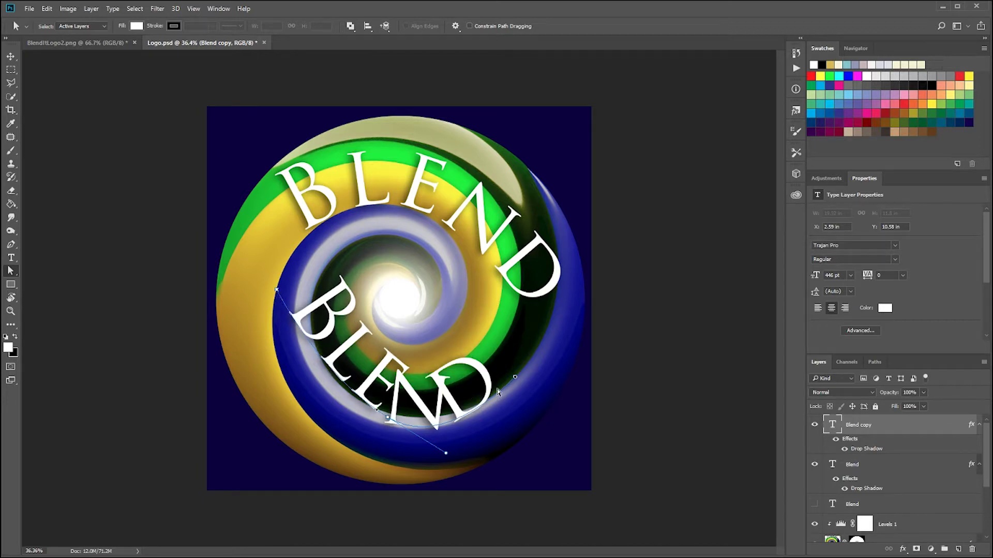
{"action": "left_click_drag", "start_coordinate": [493, 381], "coordinate": [465, 387]}
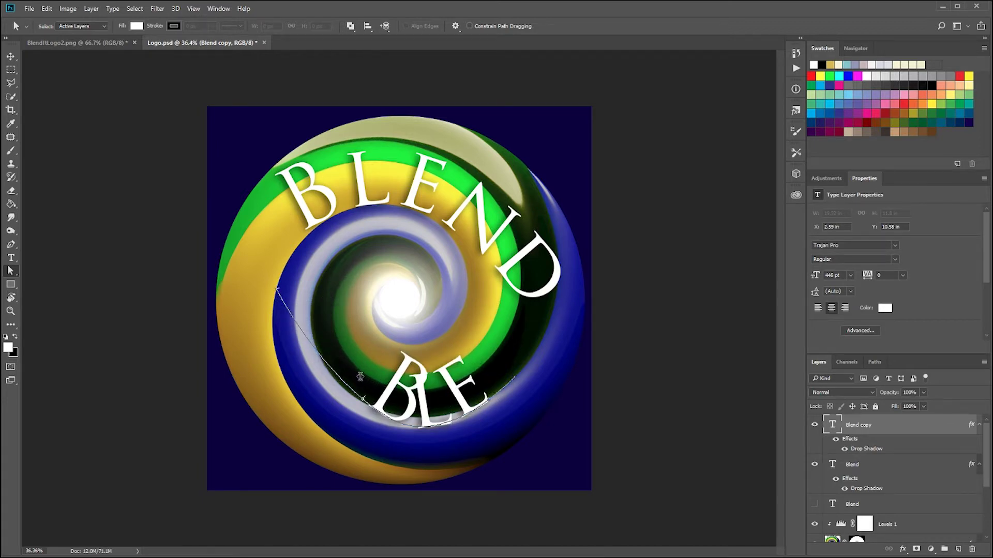
{"action": "left_click_drag", "start_coordinate": [360, 377], "coordinate": [450, 397]}
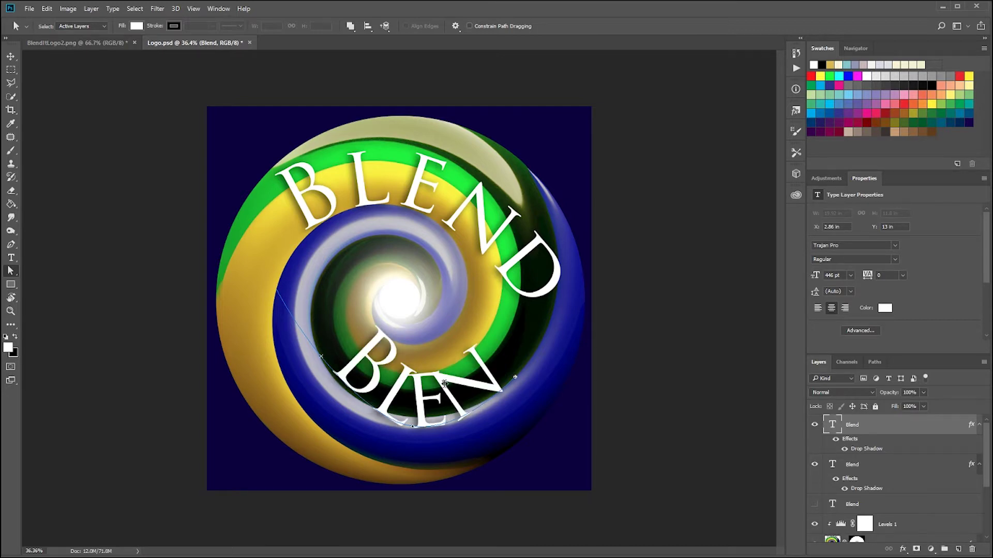
Replace the copied lettering's text with IT and commit the edit.
{"action": "key", "text": "t"}
{"action": "double_click", "coordinate": [444, 383]}
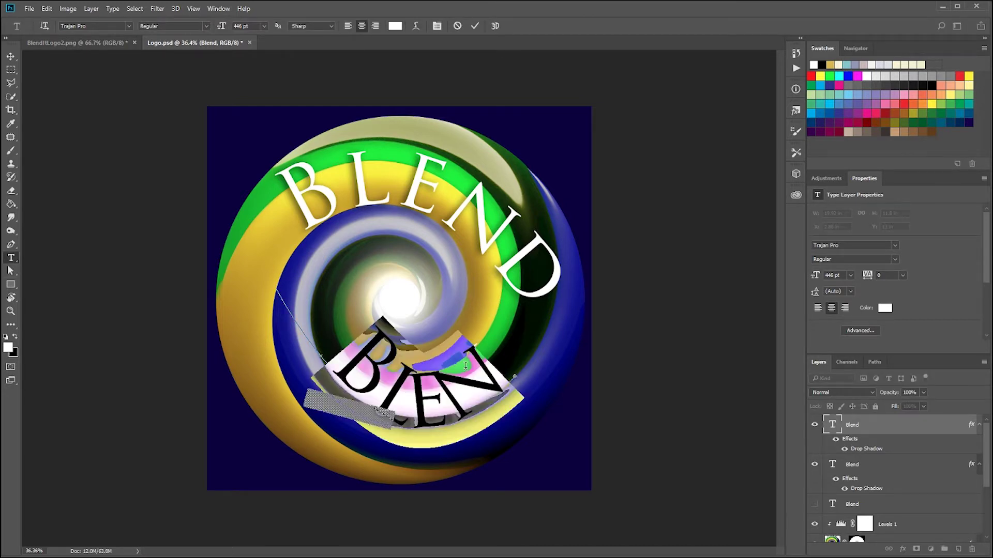
{"action": "type", "text": "T"}
{"action": "left_click", "coordinate": [10, 56]}
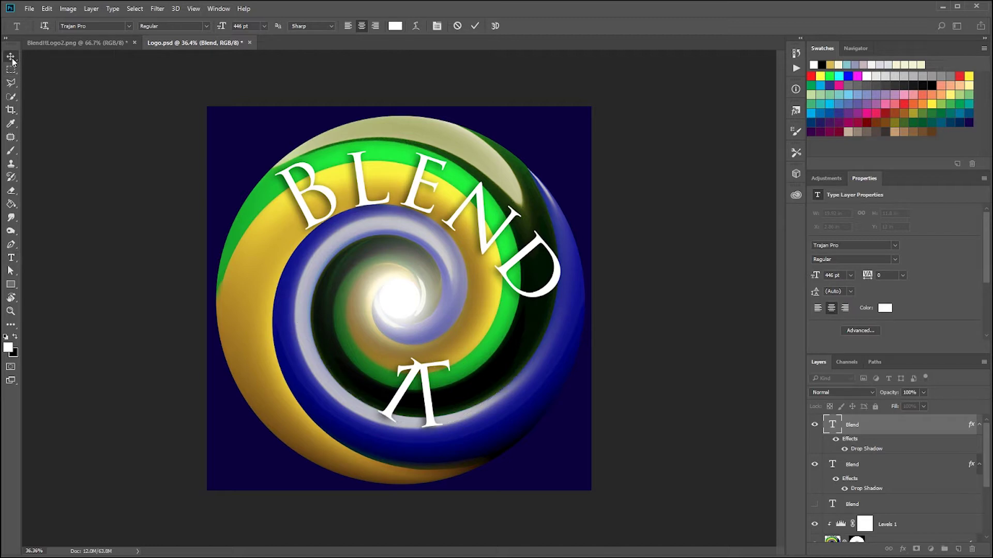
Replace the IT text on the lower path with a single lowercase t and commit the edit.
{"action": "key", "text": "t"}
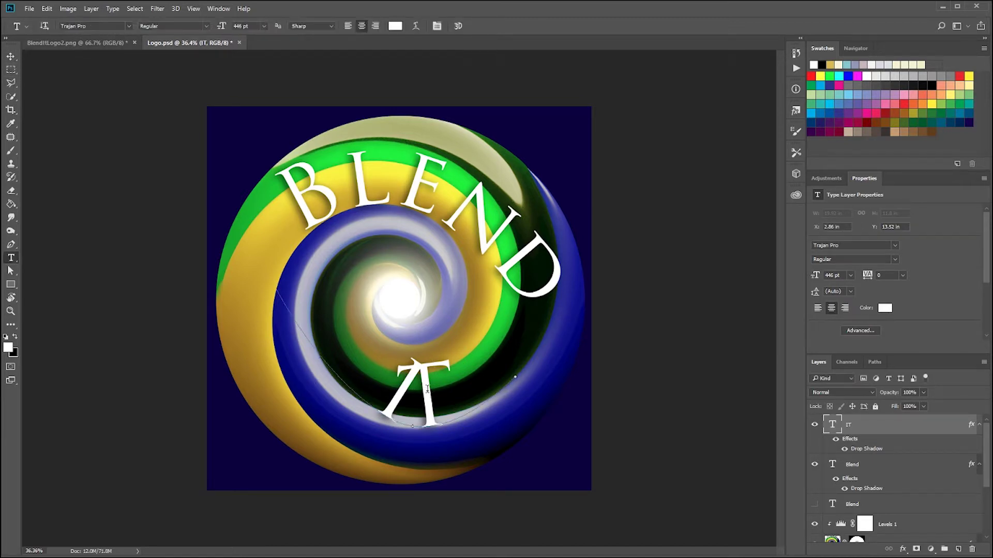
{"action": "double_click", "coordinate": [418, 387]}
{"action": "type", "text": "T"}
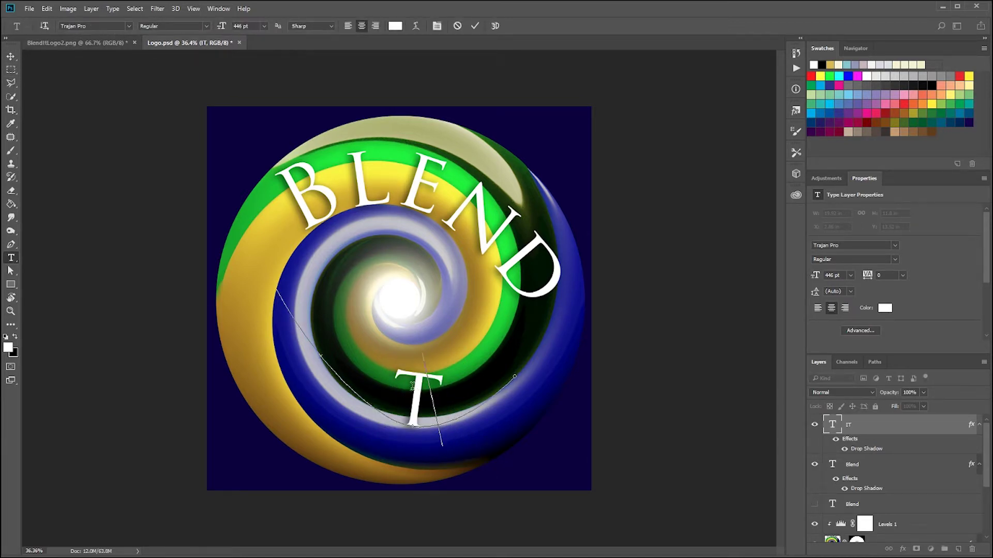
{"action": "left_click", "coordinate": [11, 56]}
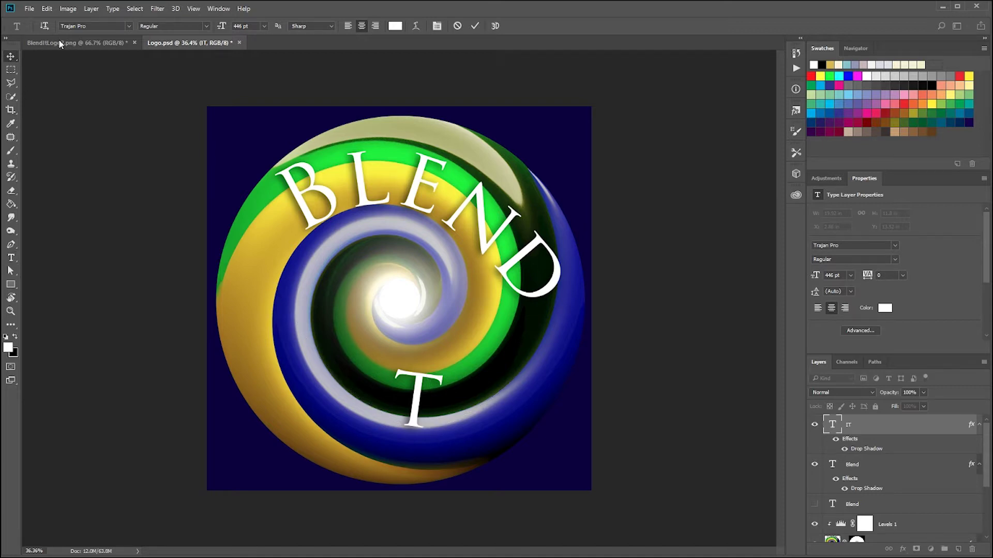
{"action": "key", "text": "t"}
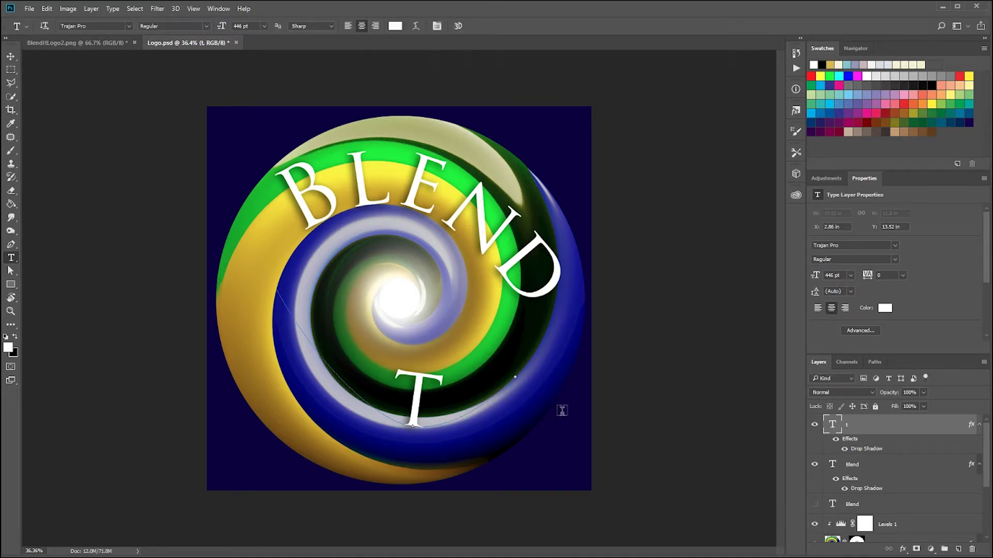
Switch to Illustrator, hide the spiral clip group, and show and expand the group holding the "it" lettering.
{"action": "left_click", "coordinate": [67, 49]}
{"action": "key", "text": "Escape"}
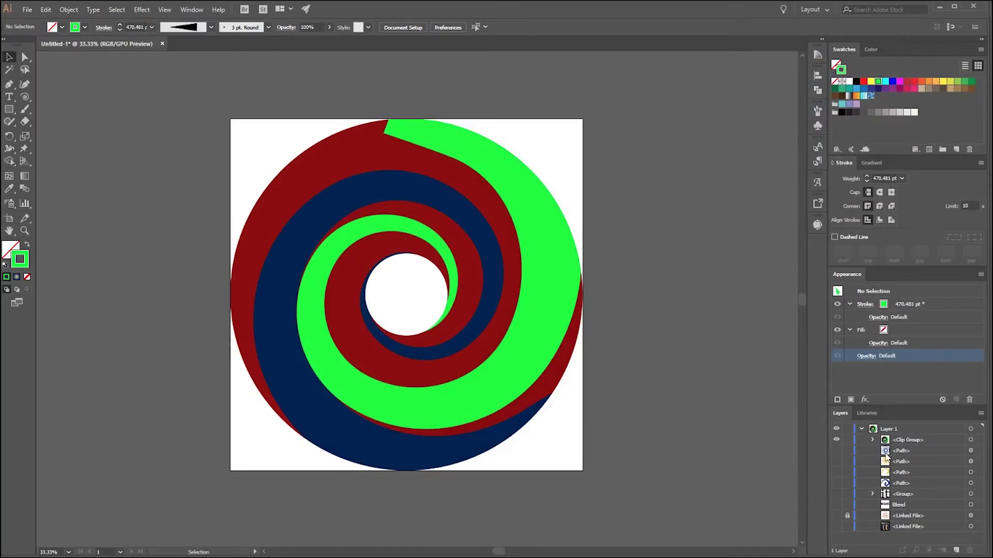
{"action": "left_click", "coordinate": [835, 440]}
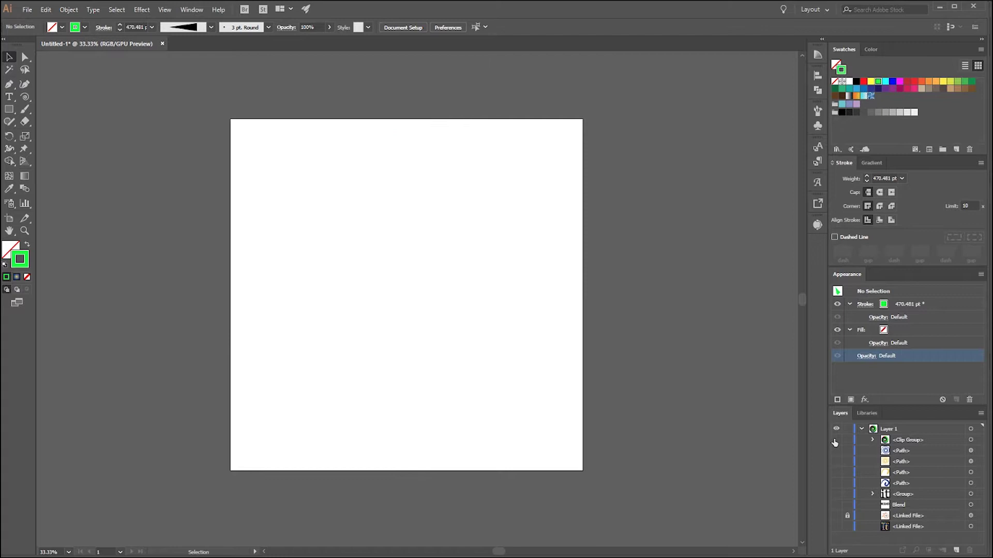
{"action": "left_click", "coordinate": [836, 495]}
{"action": "left_click", "coordinate": [872, 495]}
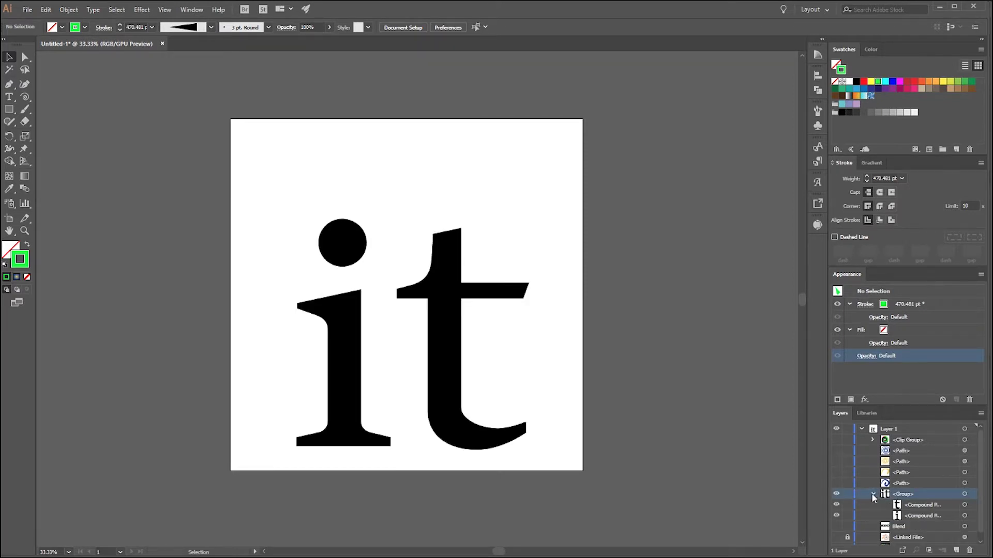
Select the t compound path, collapse its group, and place default Lorem ipsum point text above the it lettering.
{"action": "left_click", "coordinate": [911, 506]}
{"action": "left_click", "coordinate": [964, 506]}
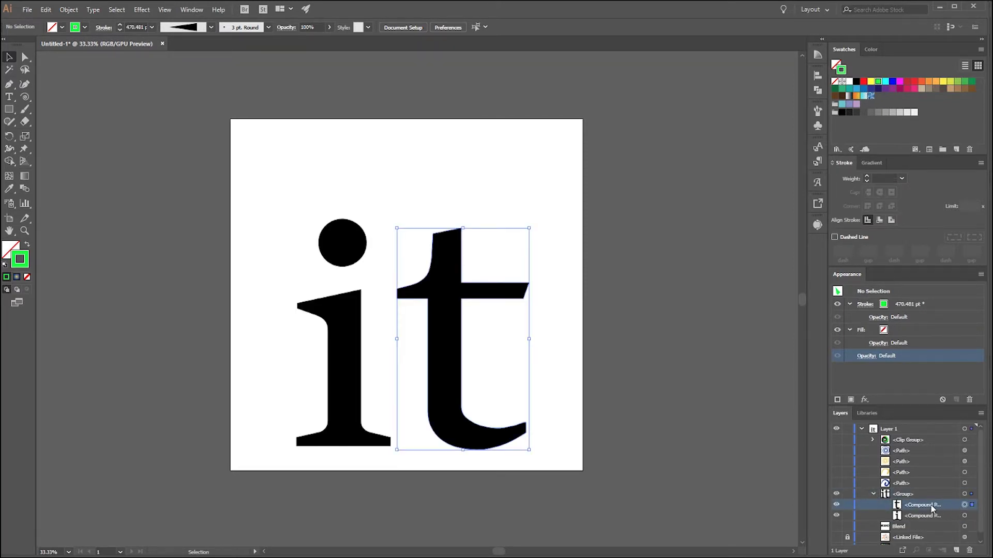
{"action": "left_click", "coordinate": [872, 494]}
{"action": "key", "text": "t"}
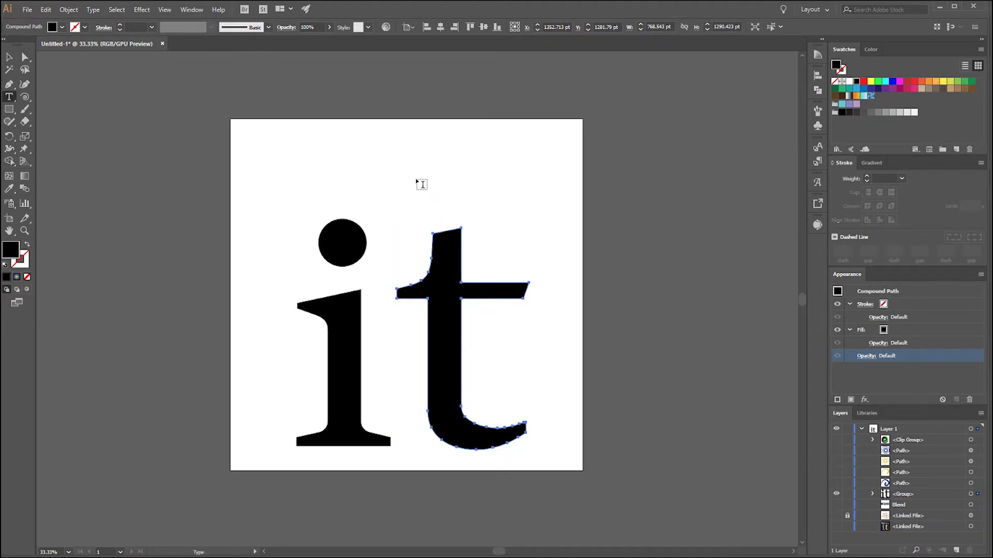
{"action": "left_click", "coordinate": [417, 180]}
{"action": "scroll", "coordinate": [433, 203], "scroll_direction": "down", "scroll_amount": 2}
{"action": "scroll", "coordinate": [421, 203], "scroll_direction": "up", "scroll_amount": 3}
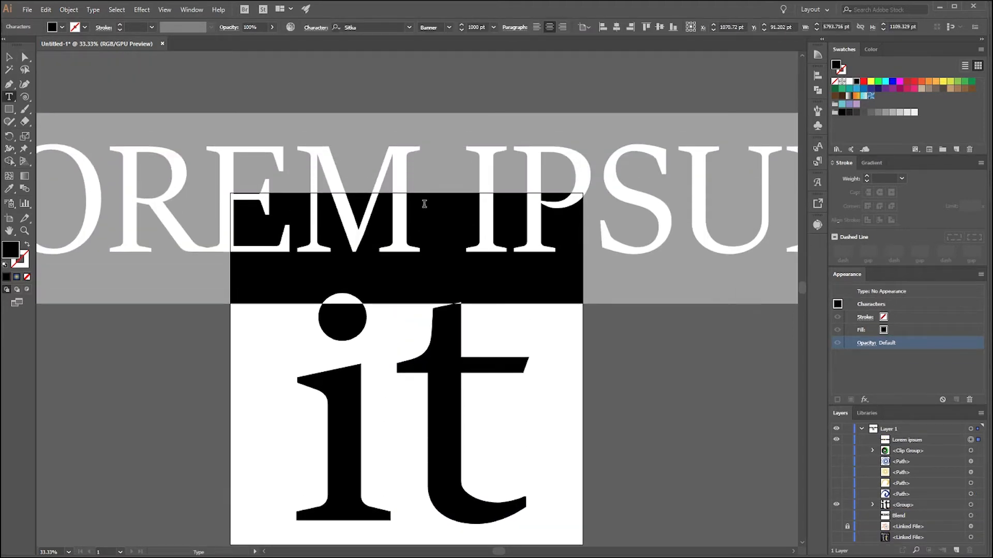
Commit the sample text and turn off All Caps for it.
{"action": "key", "text": "Escape"}
{"action": "key", "text": "ctrl+minus"}
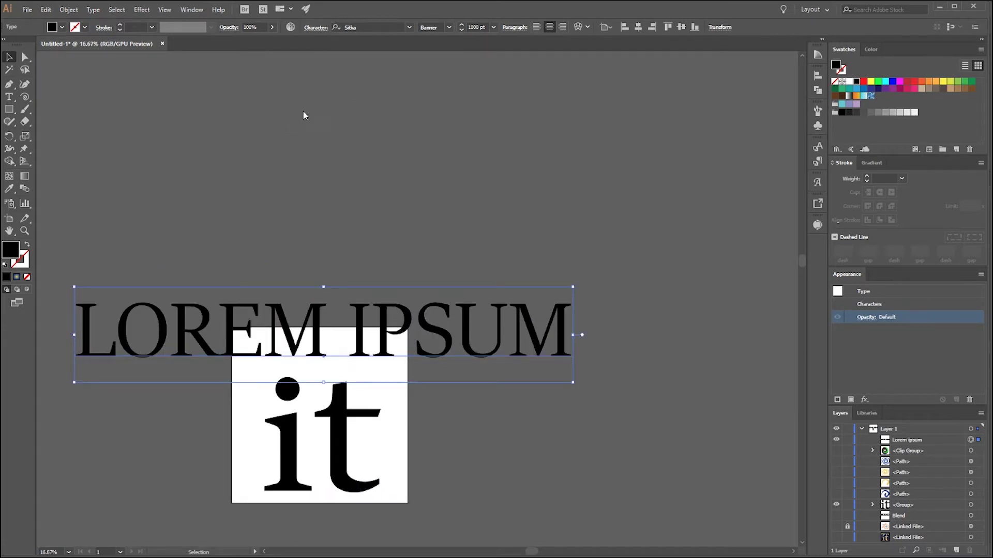
{"action": "left_click", "coordinate": [316, 27]}
{"action": "left_click", "coordinate": [218, 149]}
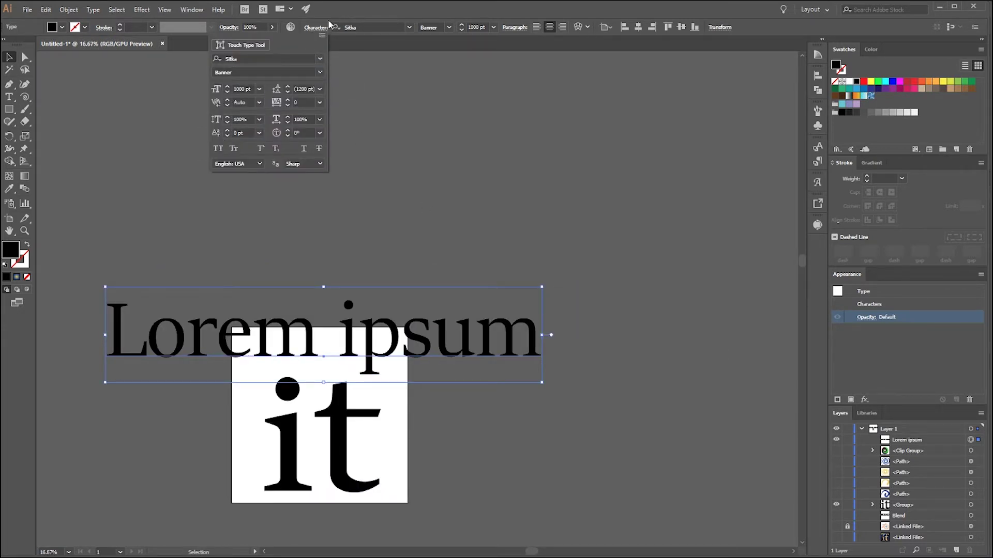
{"action": "left_click", "coordinate": [316, 27]}
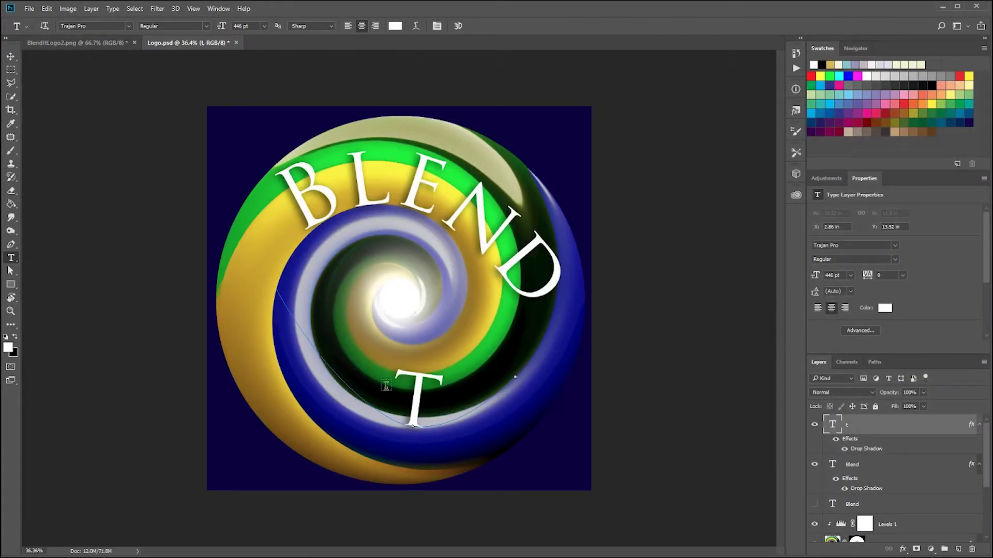
Switch to Photoshop, look at BlendItLogo2.png for reference, and set the lower t layer in Logo.psd to the Sitka font.
{"action": "left_click", "coordinate": [123, 45]}
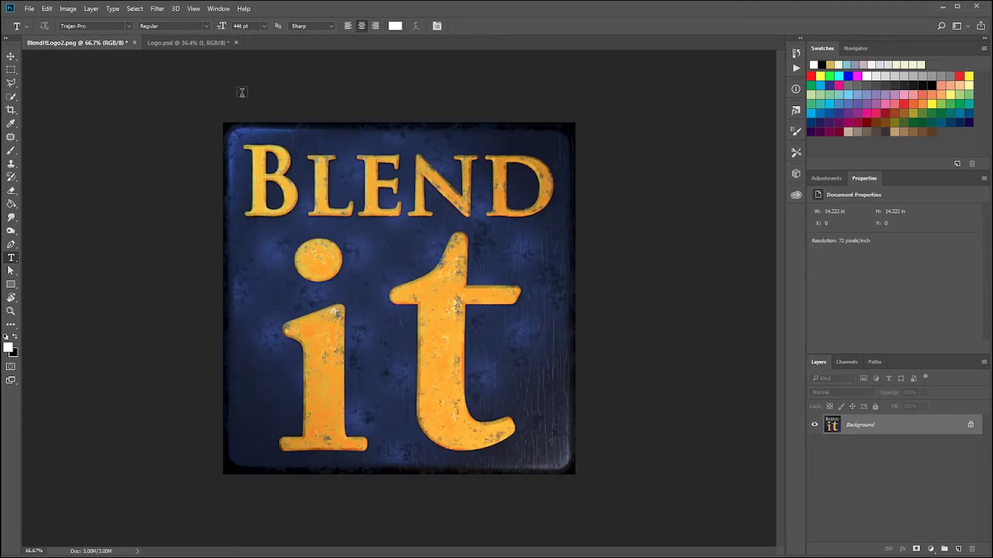
{"action": "left_click", "coordinate": [192, 47]}
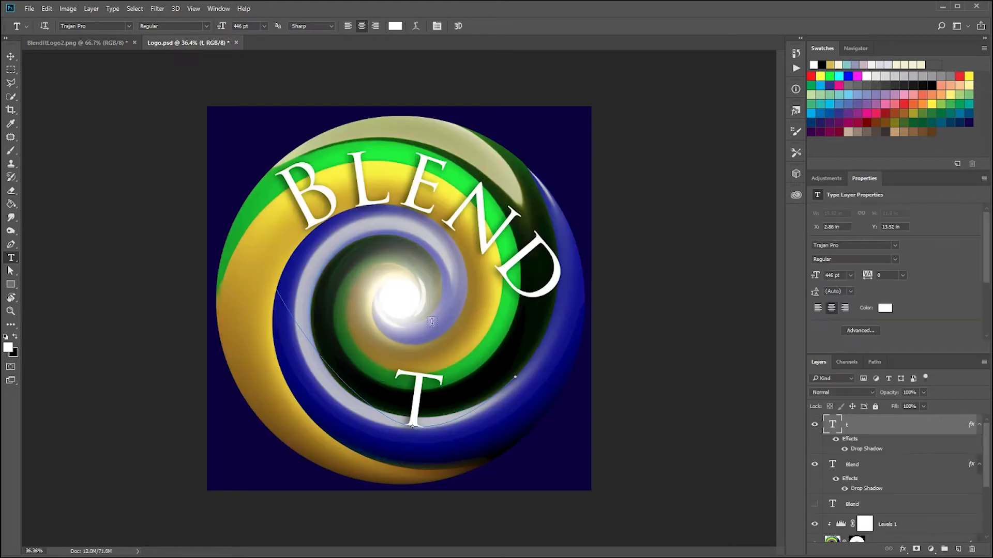
{"action": "double_click", "coordinate": [432, 396]}
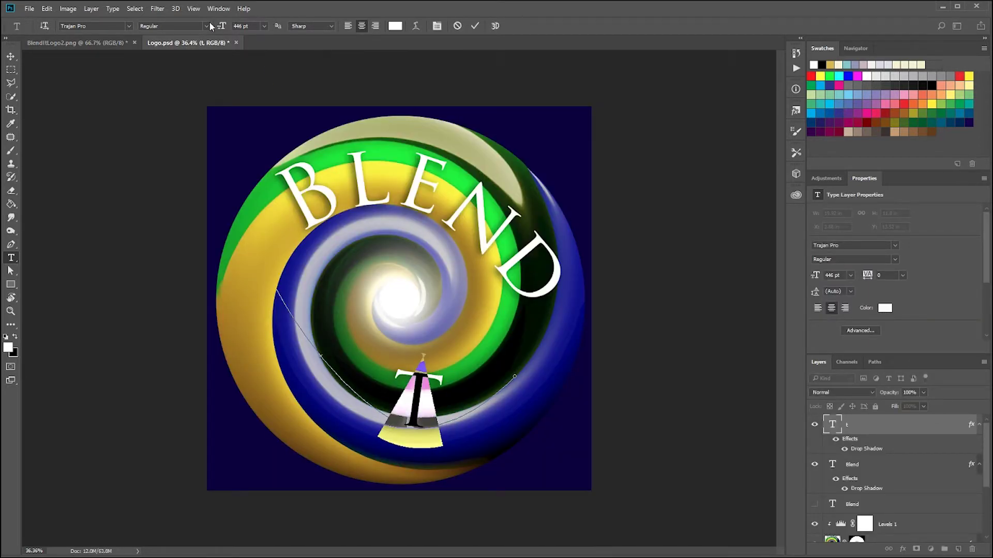
{"action": "left_click", "coordinate": [29, 63]}
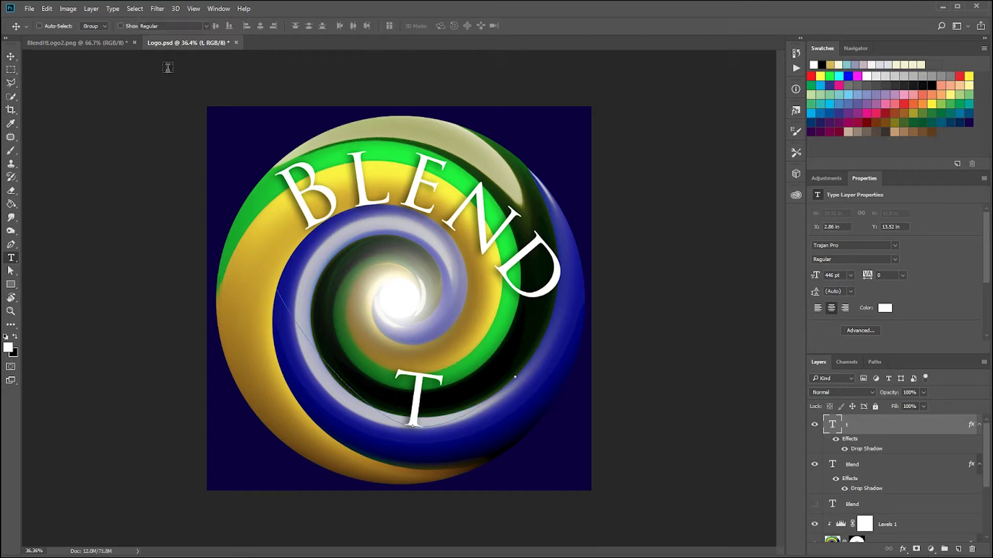
{"action": "left_click", "coordinate": [128, 27]}
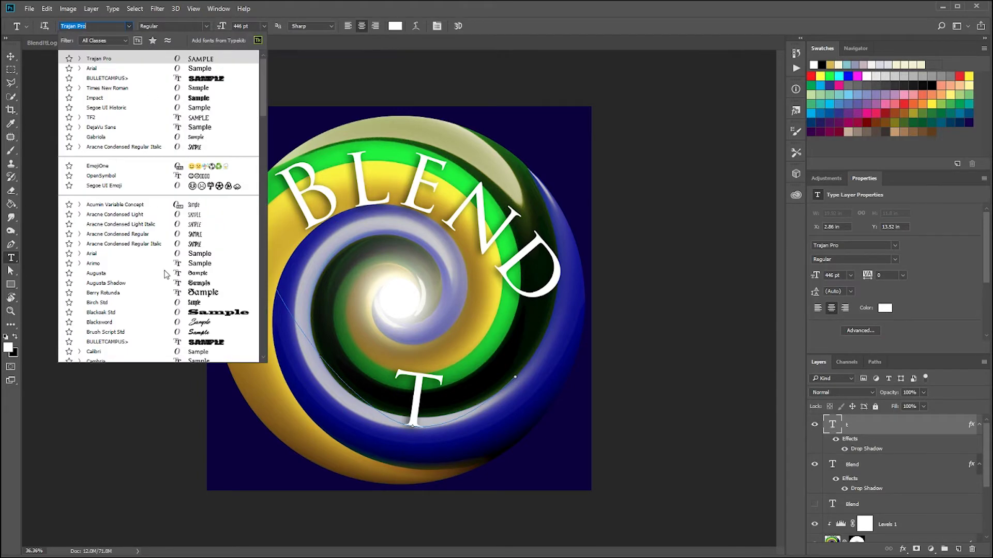
{"action": "scroll", "coordinate": [162, 261], "scroll_direction": "down", "scroll_amount": 10}
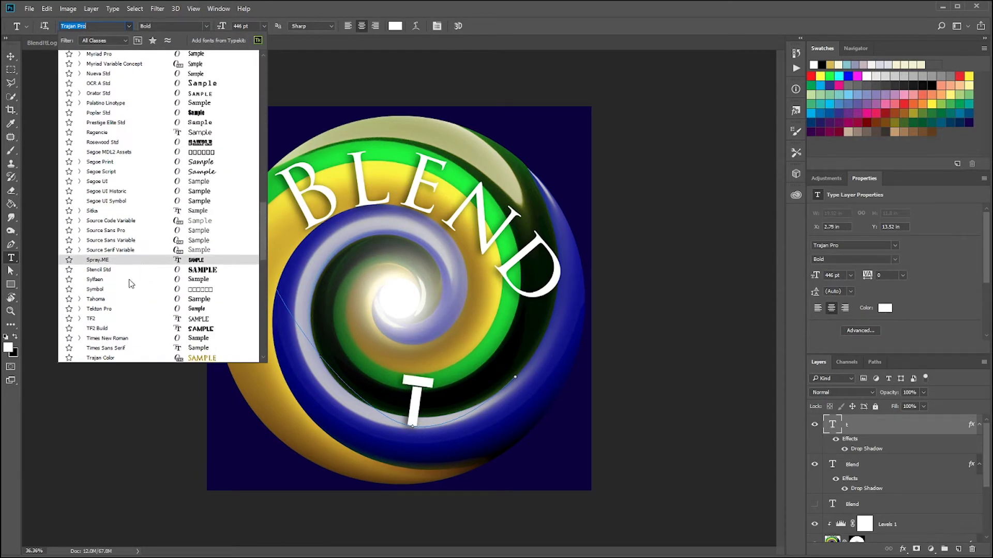
{"action": "left_click", "coordinate": [92, 211]}
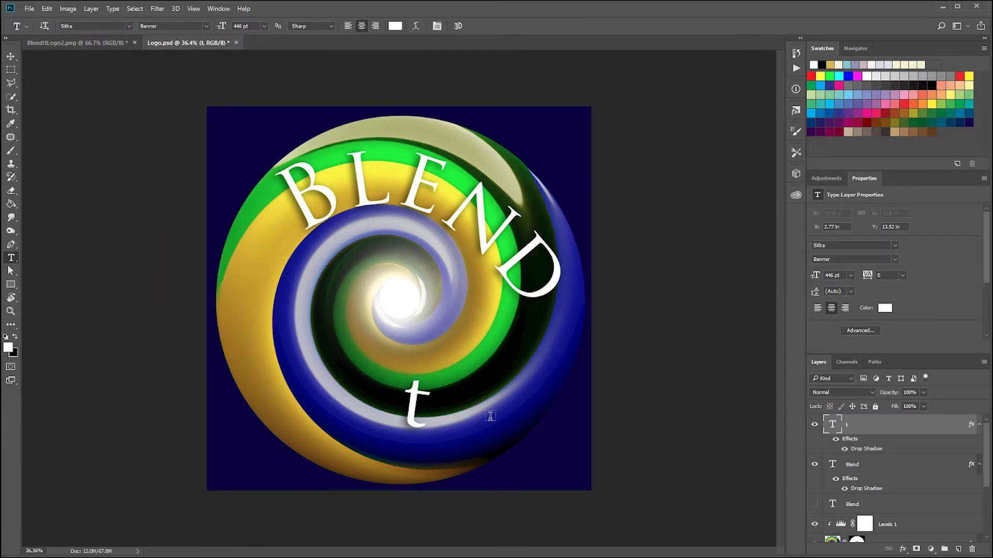
Move the t's text start point and the path's middle anchor to follow the pale lower band.
{"action": "key", "text": "a"}
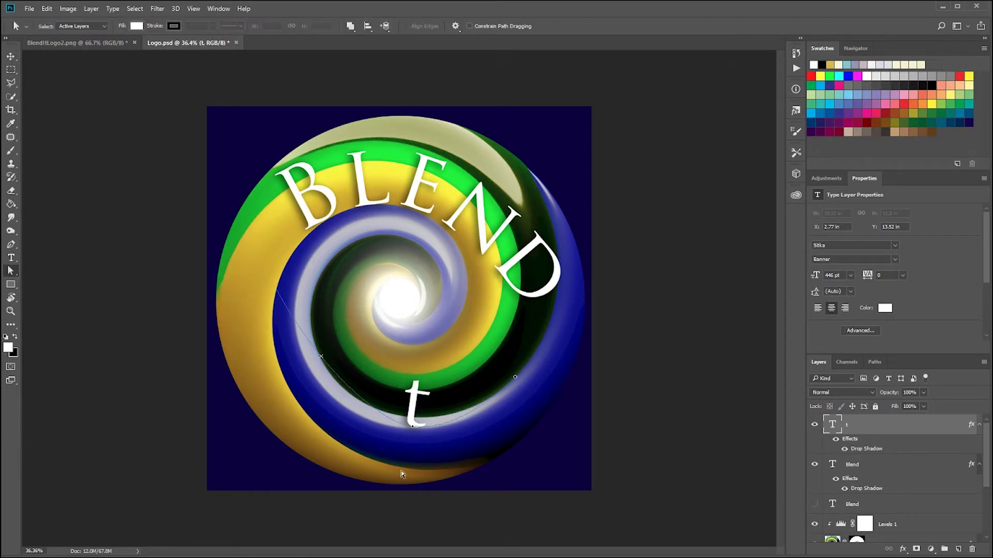
{"action": "scroll", "coordinate": [391, 435], "scroll_direction": "up", "scroll_amount": 3}
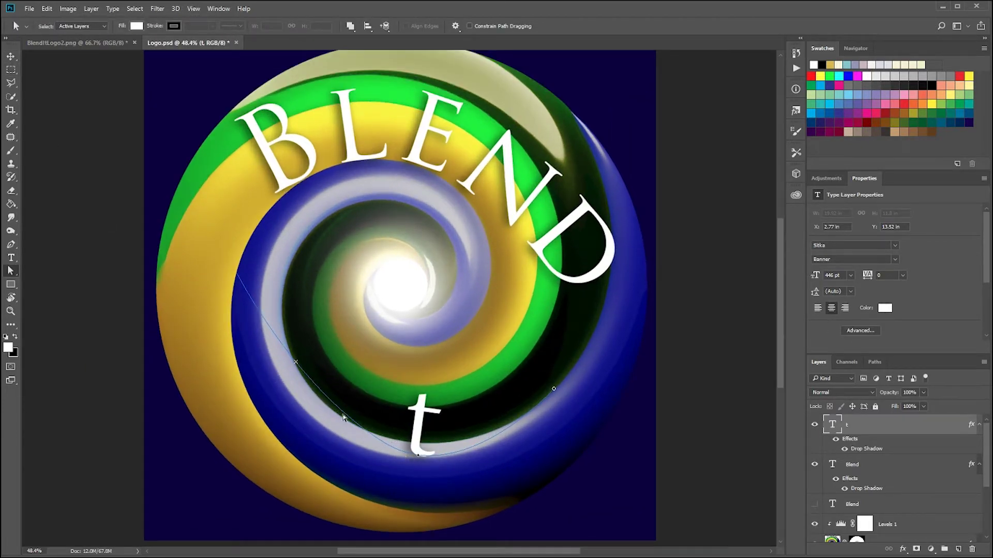
{"action": "mouse_move", "coordinate": [295, 362]}
{"action": "left_mouse_down"}
{"action": "mouse_move", "coordinate": [241, 304]}
{"action": "mouse_move", "coordinate": [266, 361]}
{"action": "mouse_move", "coordinate": [298, 386]}
{"action": "left_mouse_up"}
{"action": "mouse_move", "coordinate": [422, 444]}
{"action": "left_mouse_down"}
{"action": "mouse_move", "coordinate": [443, 443]}
{"action": "mouse_move", "coordinate": [420, 444]}
{"action": "left_mouse_up"}
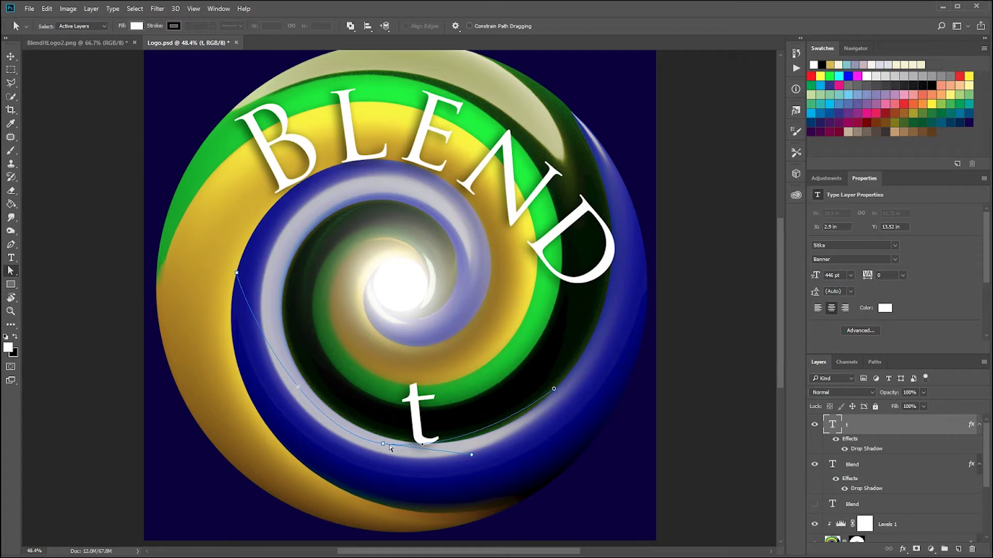
{"action": "left_click", "coordinate": [298, 390]}
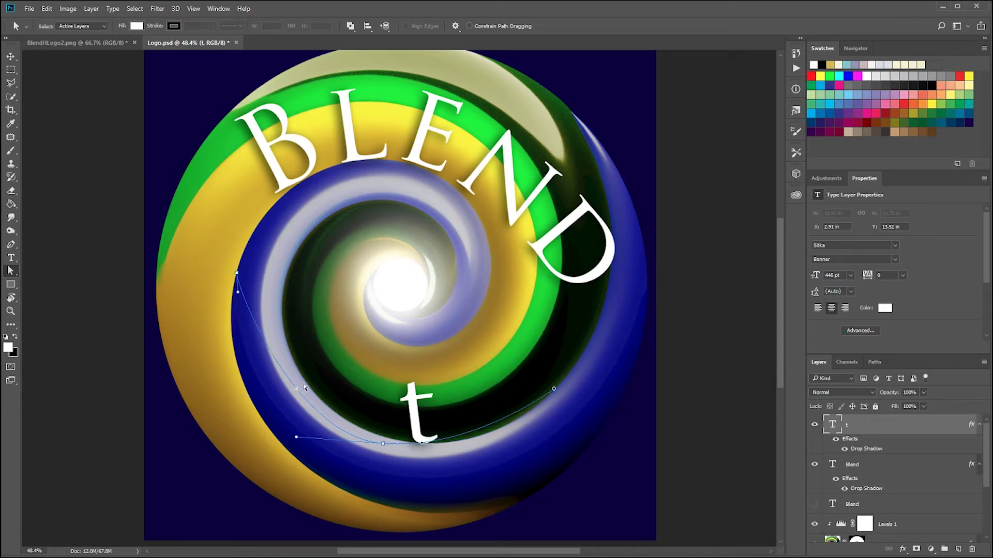
Move the path's starting endpoint and middle anchor toward the blue band's outer edge, adjust the curve handles, and shorten the text's end limit.
{"action": "left_click_drag", "start_coordinate": [237, 292], "coordinate": [238, 322]}
{"action": "left_click_drag", "start_coordinate": [237, 277], "coordinate": [236, 284]}
{"action": "left_click_drag", "start_coordinate": [383, 444], "coordinate": [348, 466]}
{"action": "left_click_drag", "start_coordinate": [235, 279], "coordinate": [237, 361]}
{"action": "left_click_drag", "start_coordinate": [239, 410], "coordinate": [254, 416]}
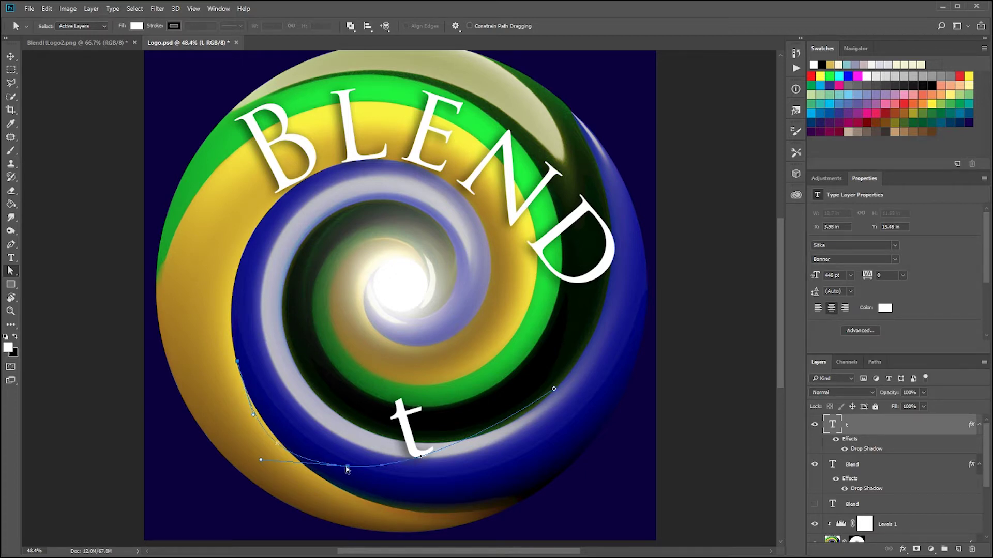
{"action": "left_click_drag", "start_coordinate": [346, 467], "coordinate": [358, 463]}
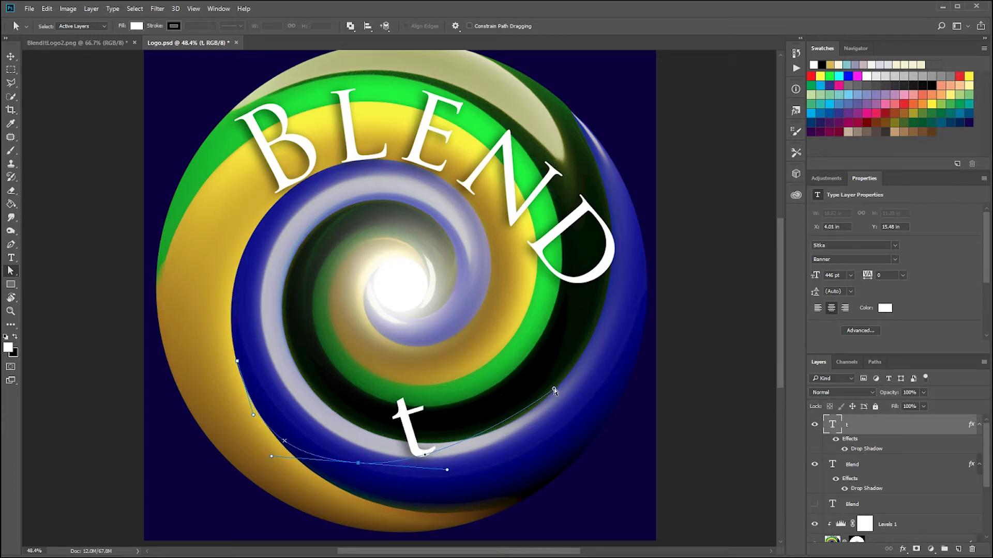
{"action": "left_click_drag", "start_coordinate": [554, 391], "coordinate": [460, 466]}
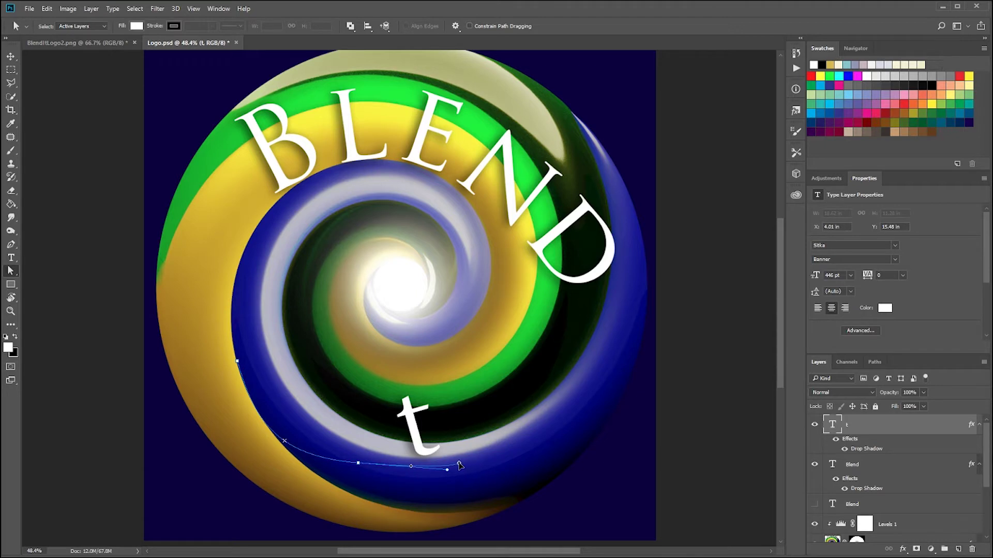
Fit the t's path to the blue band's outer edge by repositioning its anchors, adjusting the curve handles, and extending its far end.
{"action": "left_click_drag", "start_coordinate": [236, 361], "coordinate": [233, 315]}
{"action": "left_click_drag", "start_coordinate": [352, 464], "coordinate": [292, 453]}
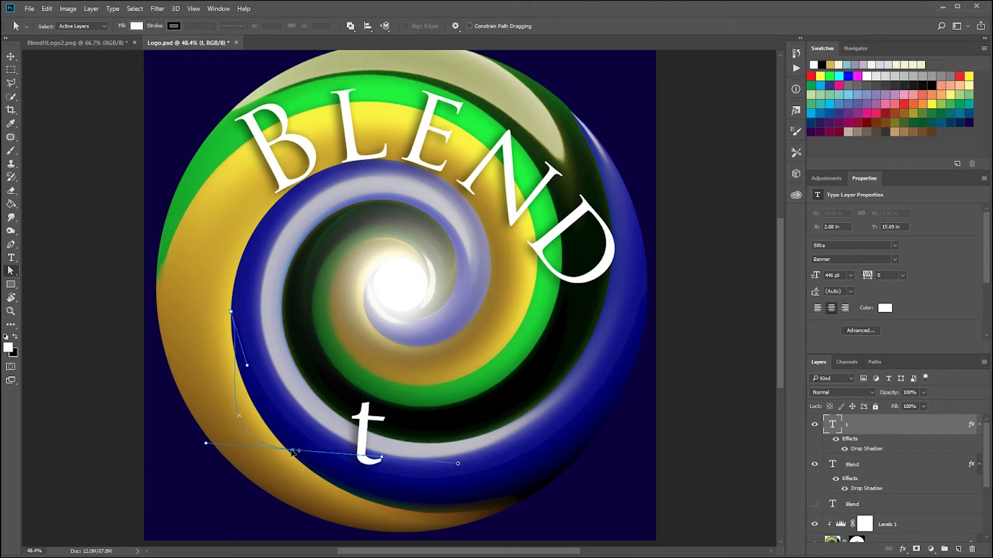
{"action": "left_click_drag", "start_coordinate": [204, 443], "coordinate": [250, 416]}
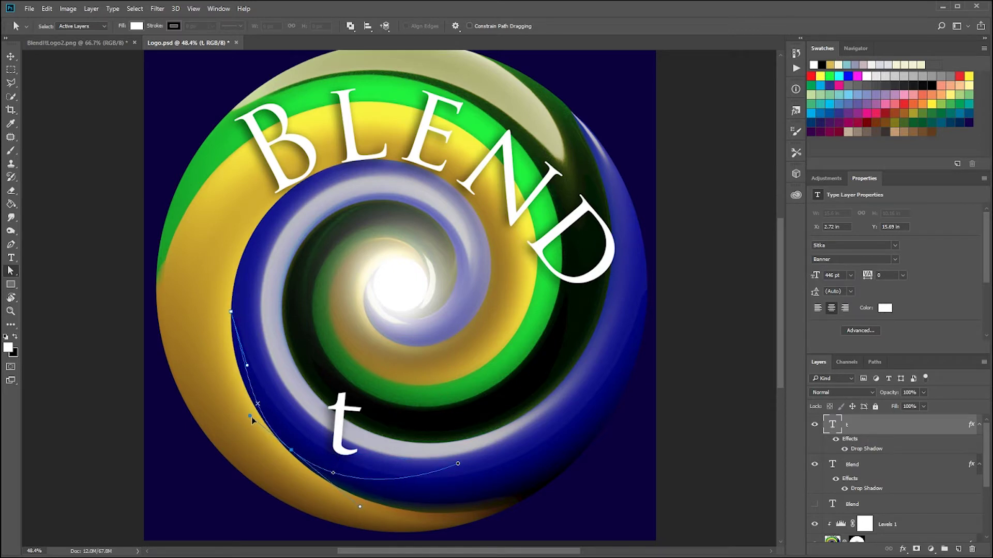
{"action": "left_click_drag", "start_coordinate": [246, 367], "coordinate": [234, 372]}
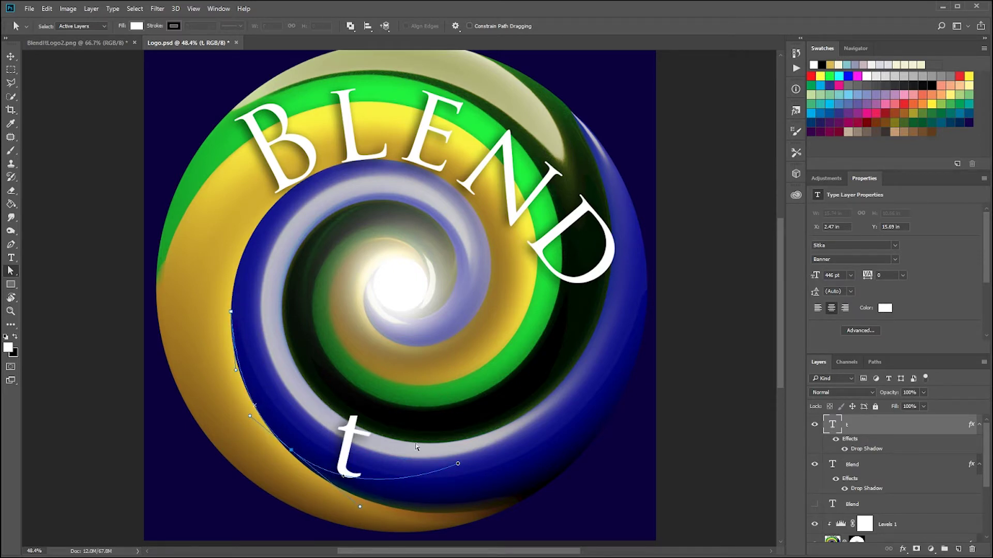
{"action": "left_click_drag", "start_coordinate": [458, 464], "coordinate": [477, 481]}
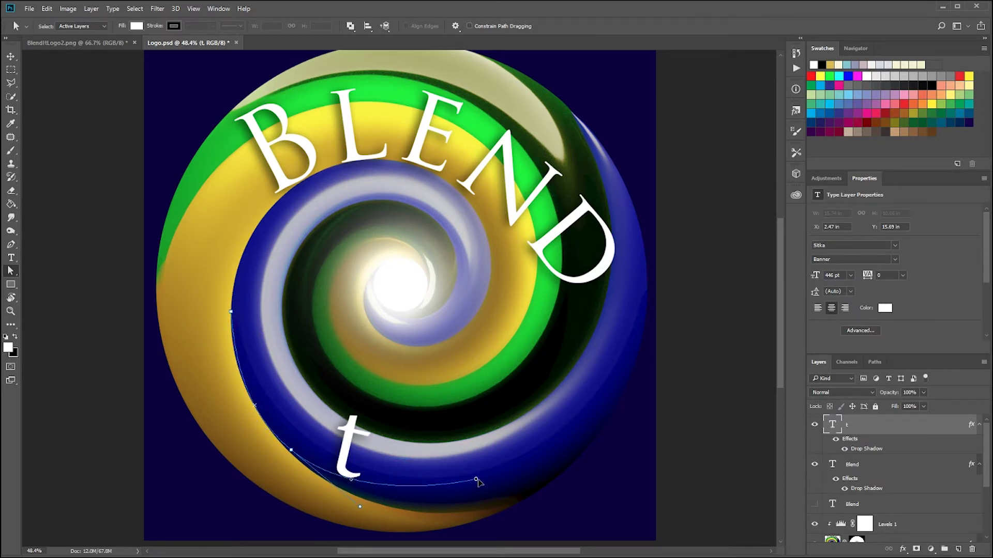
{"action": "left_click_drag", "start_coordinate": [539, 439], "coordinate": [553, 399]}
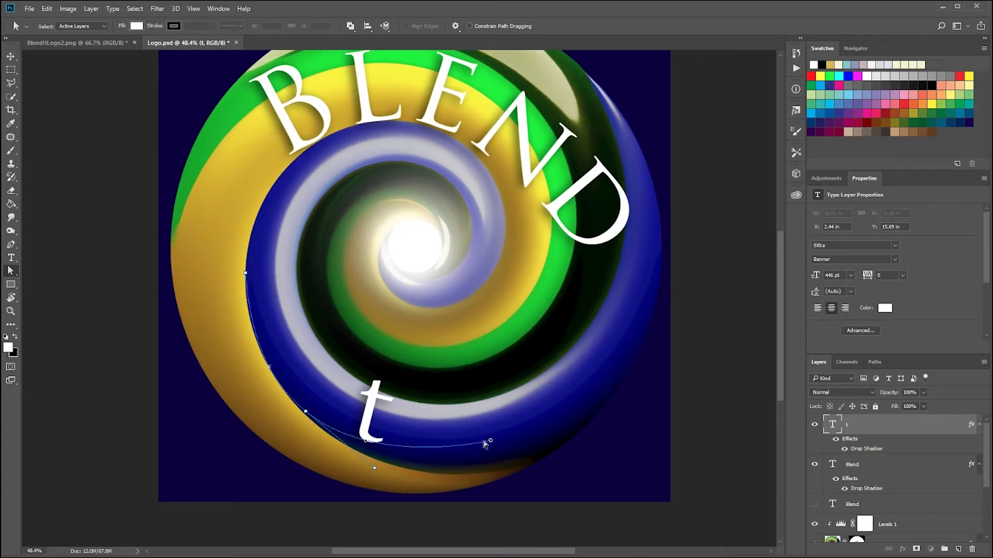
Adjust the text's start and end limits on the path and slide the t to stand on its inner side.
{"action": "mouse_move", "coordinate": [493, 443]}
{"action": "left_mouse_down"}
{"action": "mouse_move", "coordinate": [406, 442]}
{"action": "mouse_move", "coordinate": [443, 454]}
{"action": "mouse_move", "coordinate": [510, 450]}
{"action": "mouse_move", "coordinate": [350, 439]}
{"action": "mouse_move", "coordinate": [337, 434]}
{"action": "mouse_move", "coordinate": [397, 439]}
{"action": "mouse_move", "coordinate": [327, 416]}
{"action": "mouse_move", "coordinate": [295, 387]}
{"action": "mouse_move", "coordinate": [309, 398]}
{"action": "left_mouse_up"}
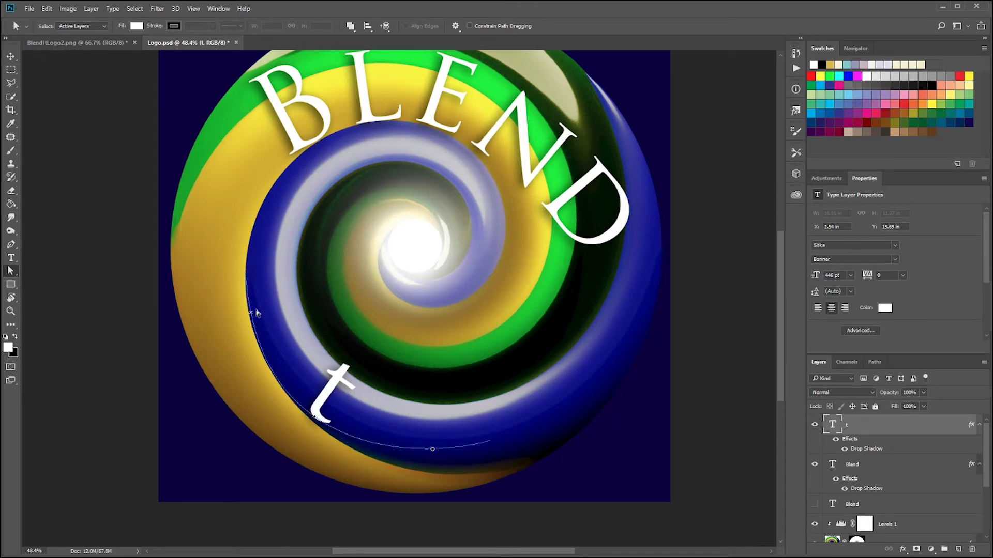
{"action": "left_click_drag", "start_coordinate": [253, 317], "coordinate": [246, 274]}
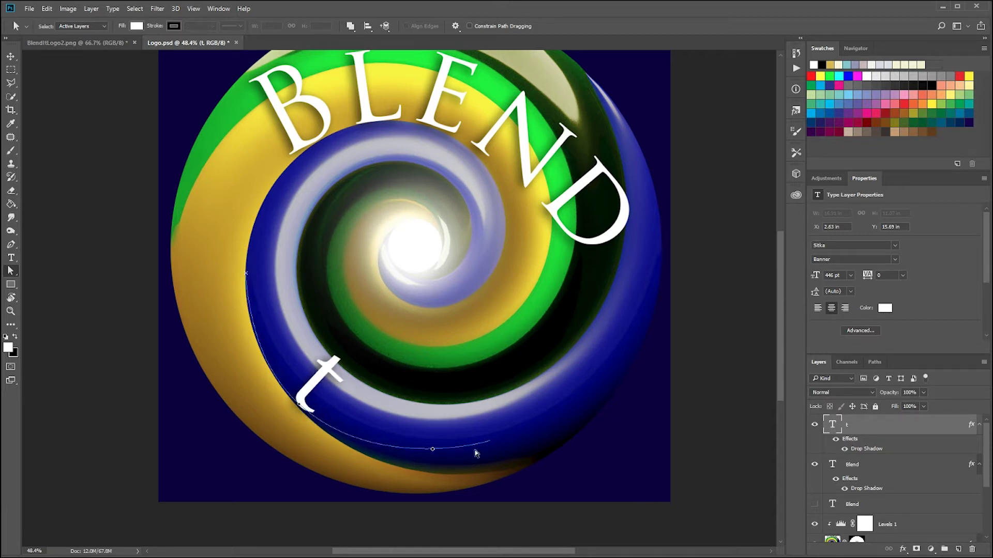
{"action": "left_click_drag", "start_coordinate": [433, 446], "coordinate": [476, 462]}
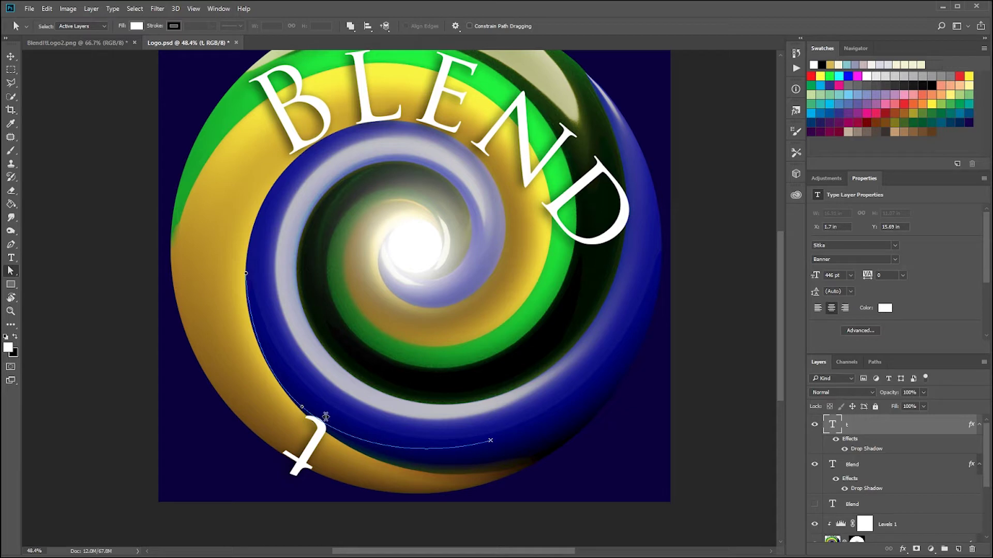
{"action": "left_click_drag", "start_coordinate": [326, 417], "coordinate": [340, 368]}
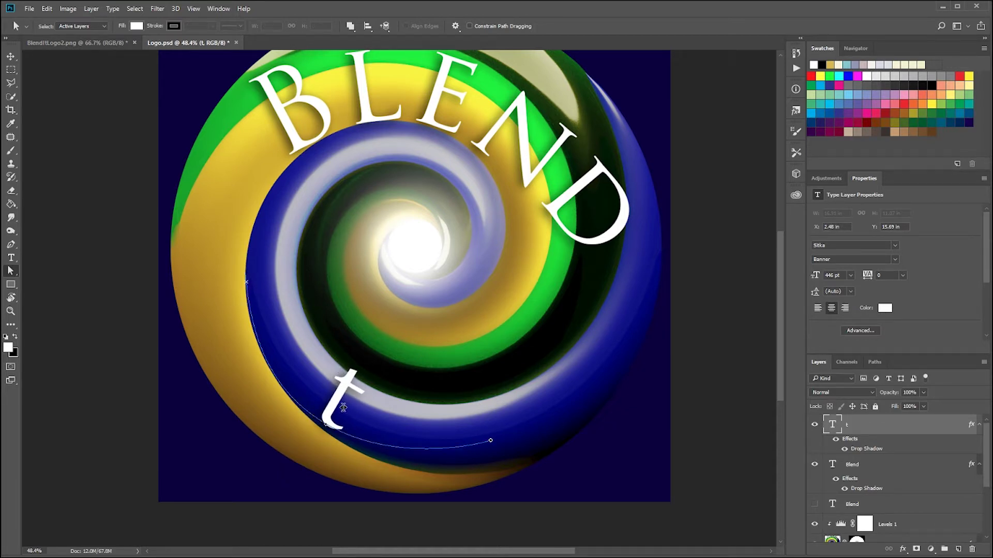
Replace the t on the lower path with the word it and commit the edit.
{"action": "double_click", "coordinate": [343, 408]}
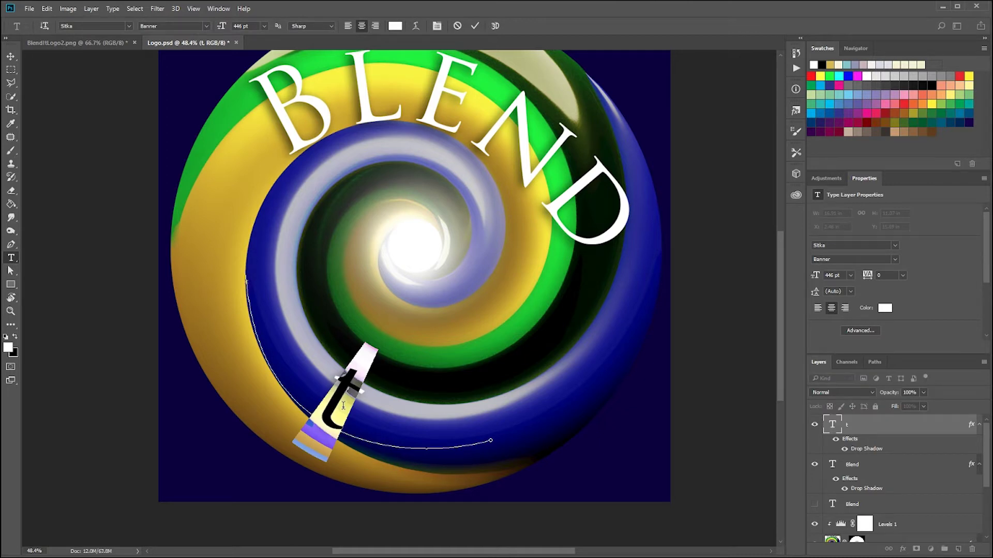
{"action": "type", "text": "it"}
{"action": "left_click", "coordinate": [6, 58]}
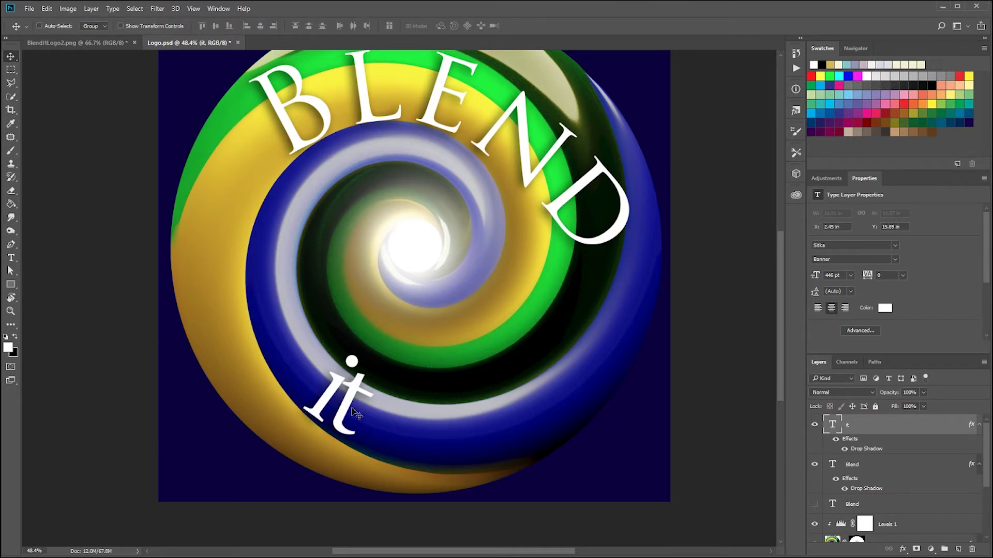
Set the it lettering's font size to 600 pt and activate the Path Selection tool.
{"action": "scroll", "coordinate": [406, 371], "scroll_direction": "down", "scroll_amount": 1}
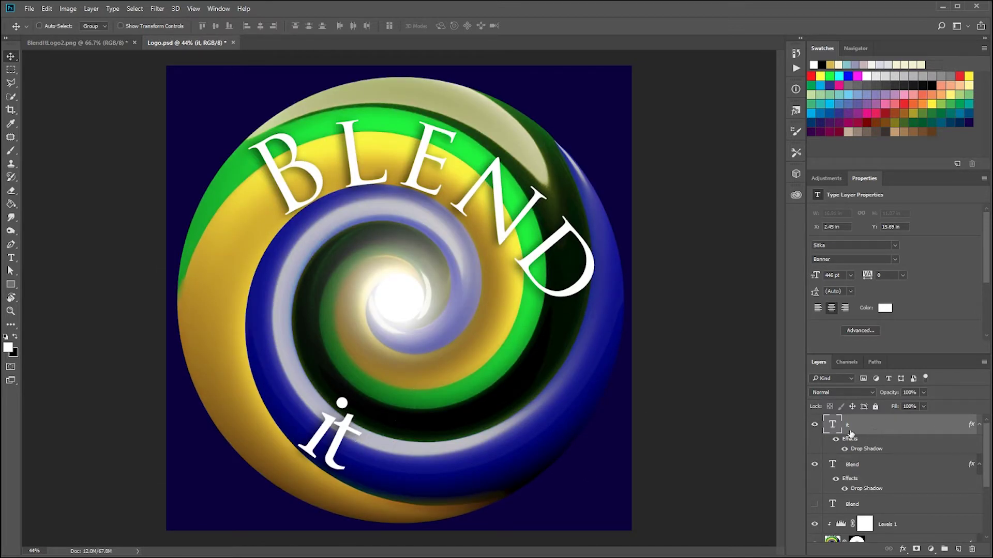
{"action": "key", "text": "t"}
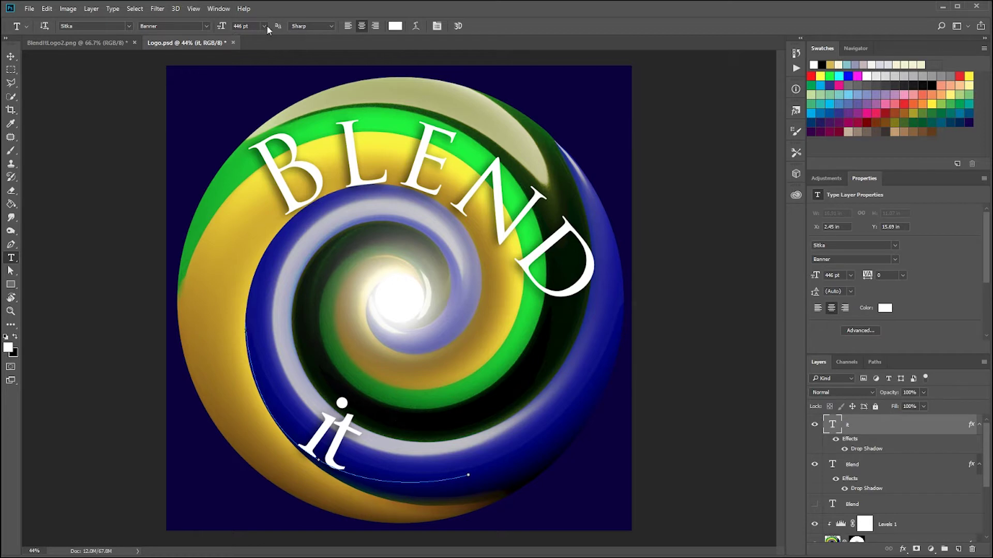
{"action": "left_click", "coordinate": [264, 27]}
{"action": "left_click", "coordinate": [253, 27]}
{"action": "type", "text": "600"}
{"action": "key", "text": "Return"}
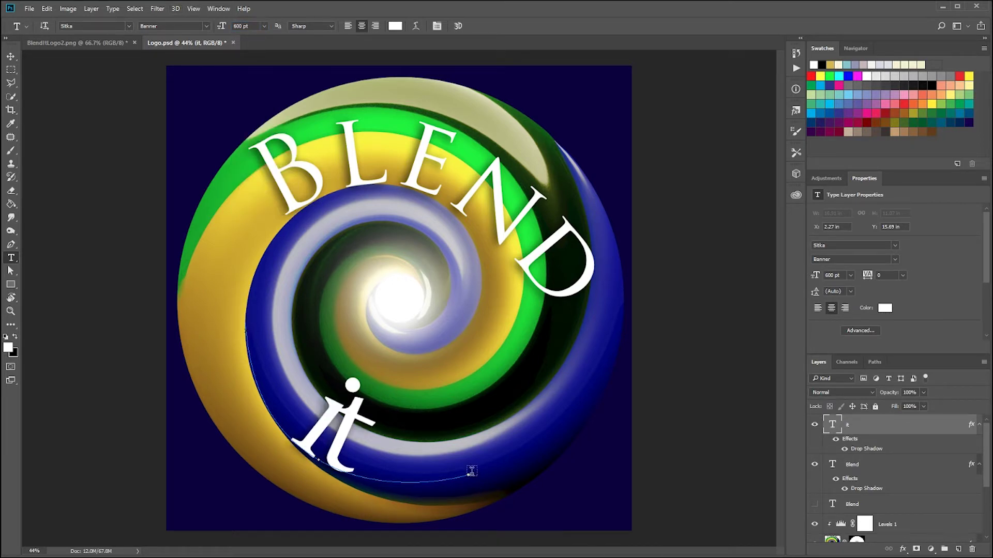
{"action": "key", "text": "a"}
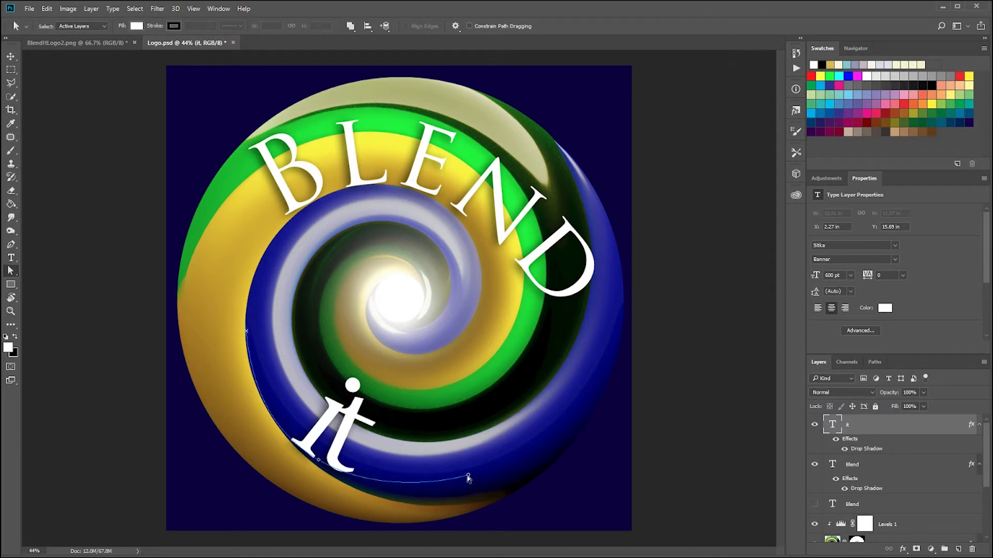
Try to reshape the path under the it lettering by repositioning its end anchors and curve handles.
{"action": "left_click_drag", "start_coordinate": [468, 479], "coordinate": [478, 466]}
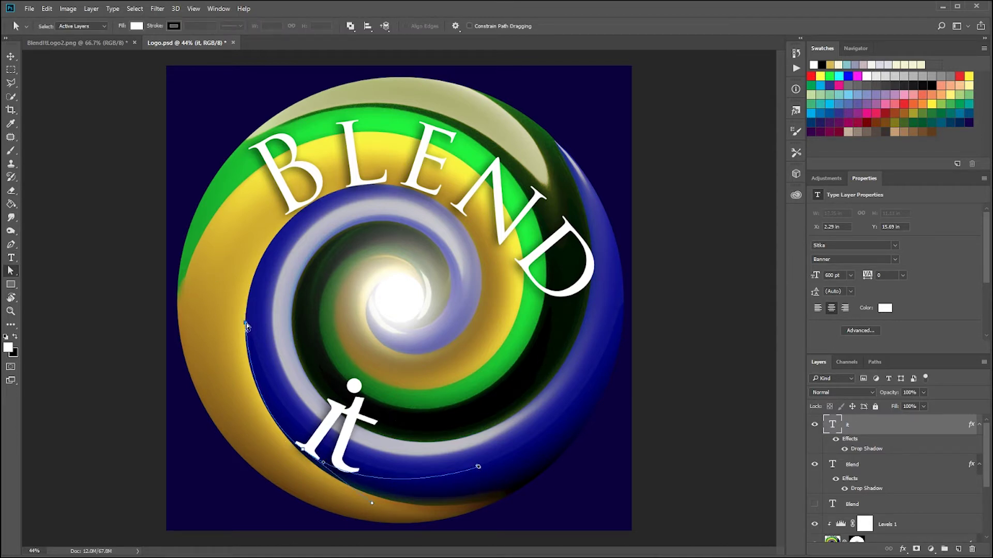
{"action": "left_click_drag", "start_coordinate": [247, 326], "coordinate": [209, 340]}
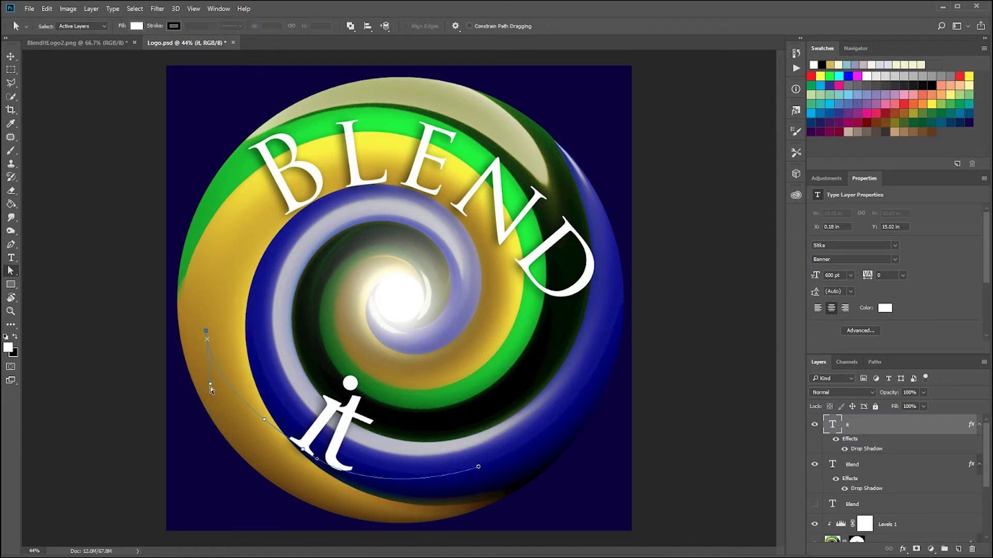
{"action": "left_click_drag", "start_coordinate": [319, 460], "coordinate": [320, 462]}
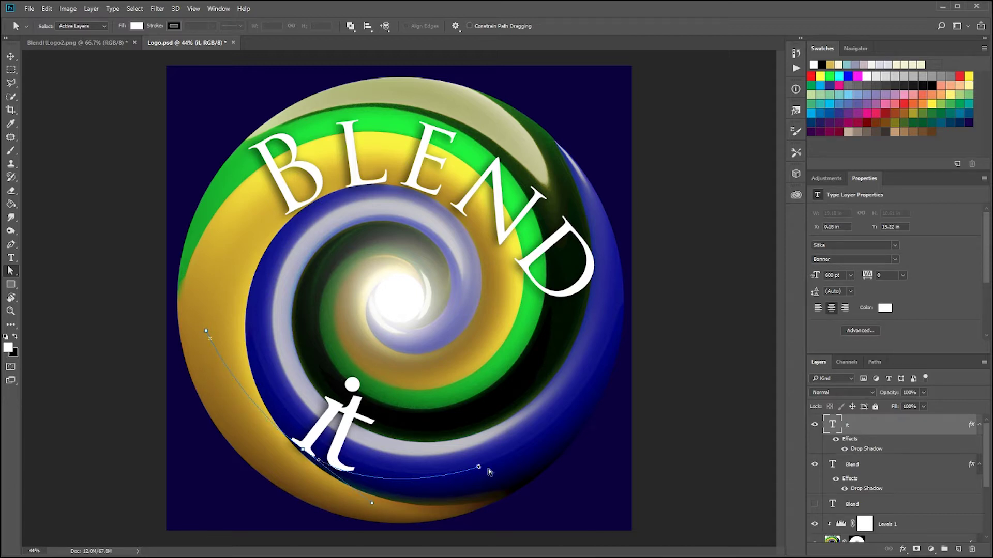
{"action": "left_click_drag", "start_coordinate": [473, 469], "coordinate": [346, 486]}
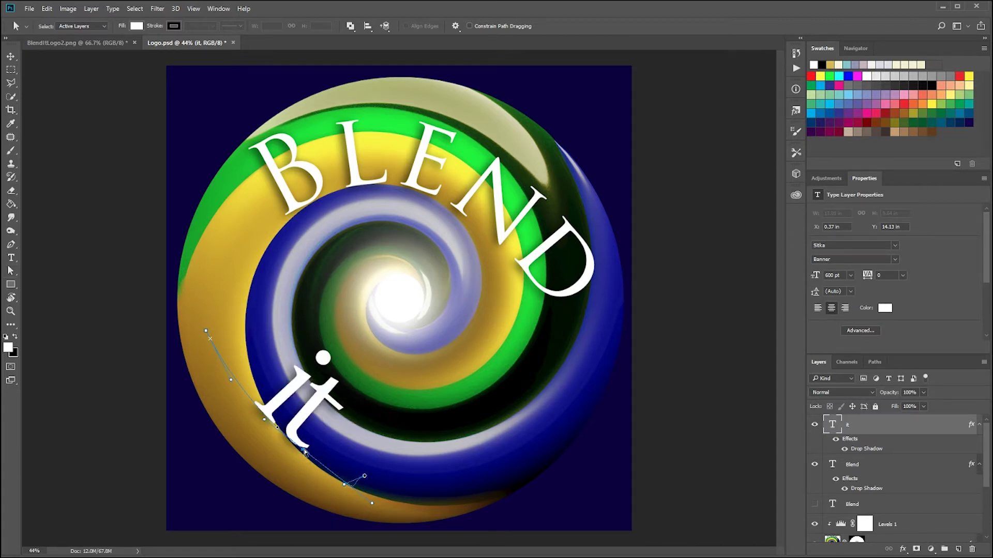
Try to simplify the it path by deleting its middle anchor and refitting the remaining curve nearer the sphere's center.
{"action": "key", "text": "p"}
{"action": "left_click", "coordinate": [287, 448]}
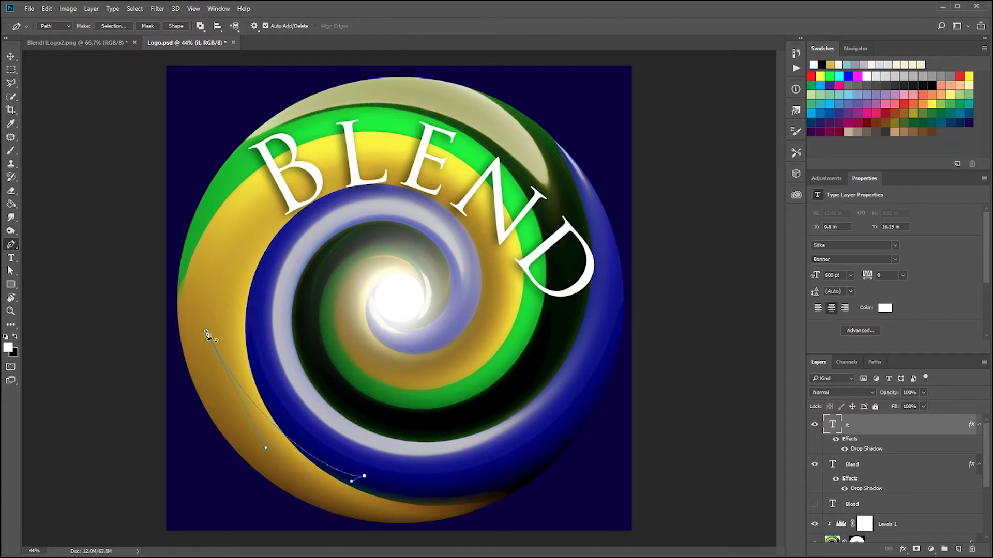
{"action": "key", "text": "v"}
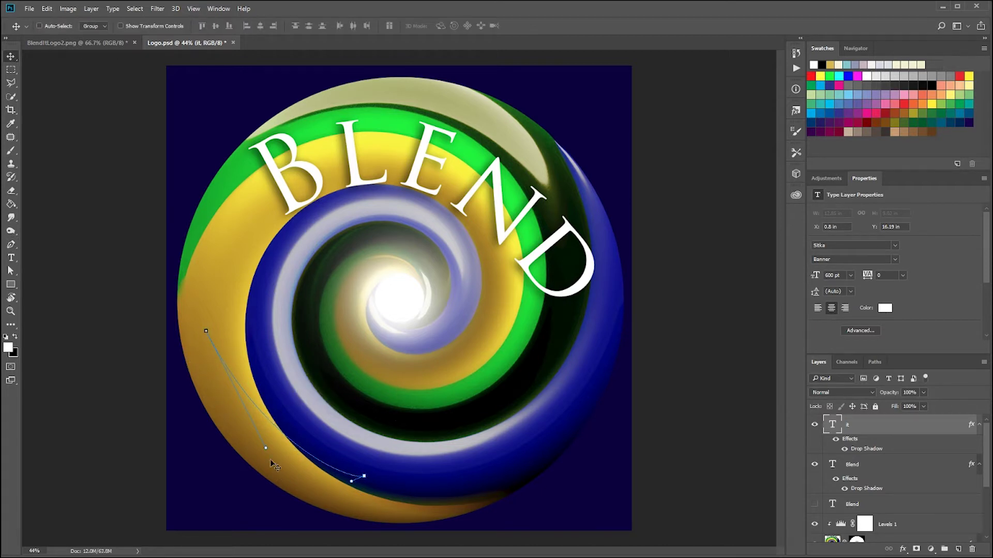
{"action": "left_click_drag", "start_coordinate": [270, 454], "coordinate": [292, 440]}
{"action": "key", "text": "a"}
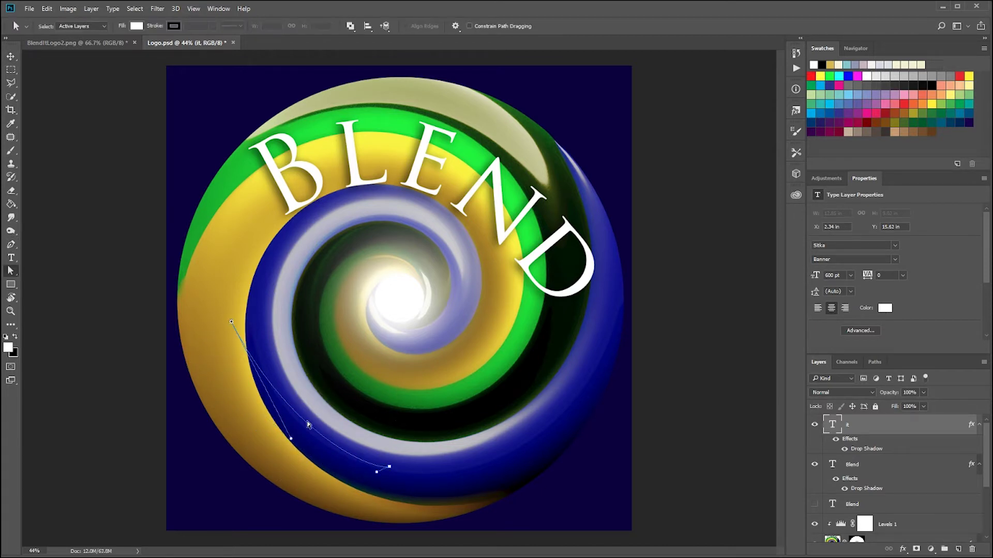
{"action": "left_click_drag", "start_coordinate": [293, 441], "coordinate": [311, 412]}
{"action": "left_click_drag", "start_coordinate": [390, 468], "coordinate": [412, 437]}
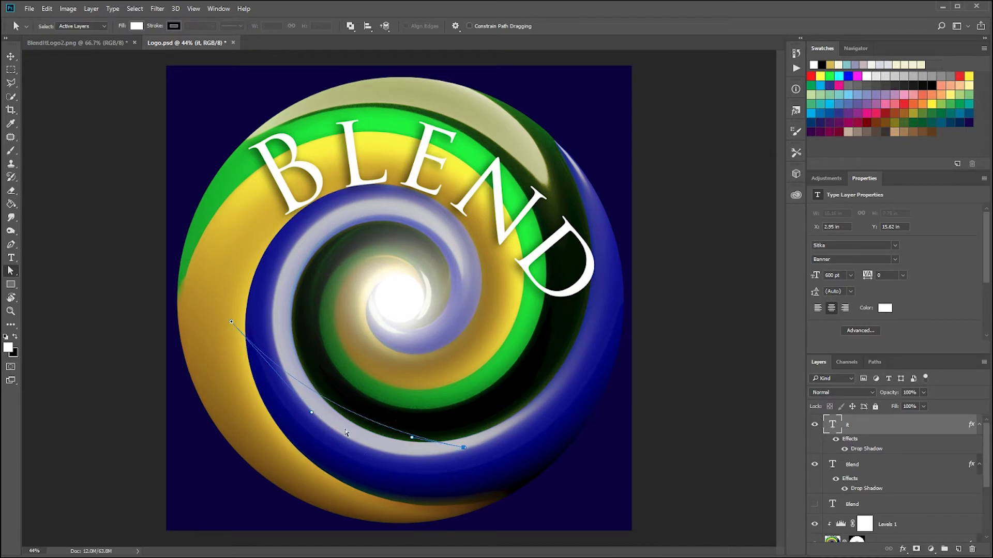
{"action": "left_click_drag", "start_coordinate": [312, 413], "coordinate": [301, 395]}
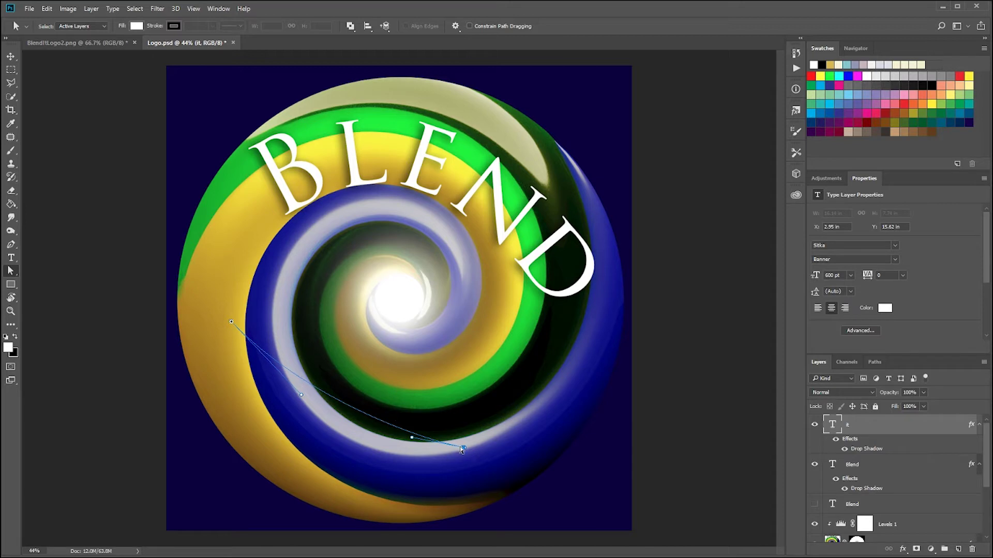
{"action": "key", "text": "ctrl+z"}
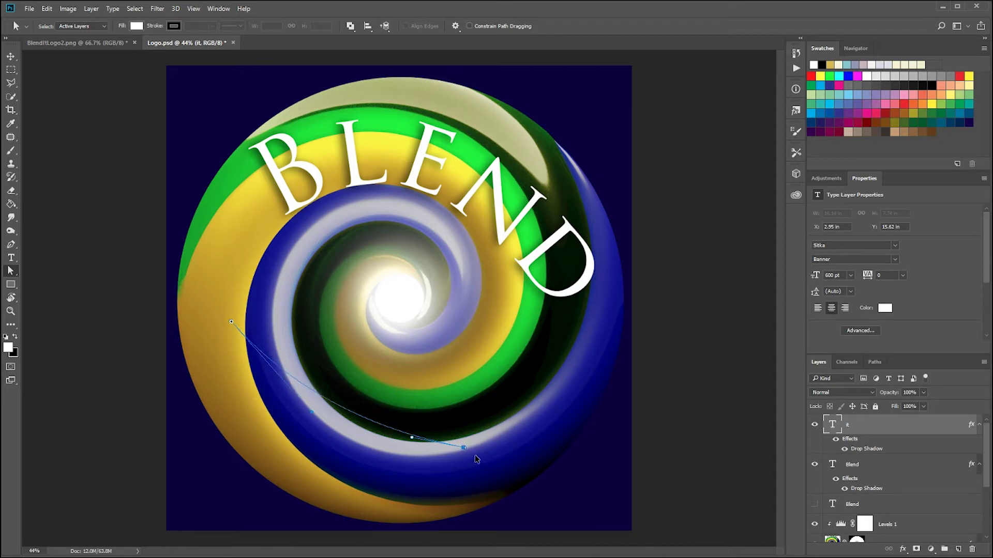
{"action": "left_click_drag", "start_coordinate": [447, 441], "coordinate": [451, 443]}
Revert the document to the Edit Type Layer state before the font size change and slide the it along its path toward the sphere's bottom.
{"action": "left_click", "coordinate": [796, 52]}
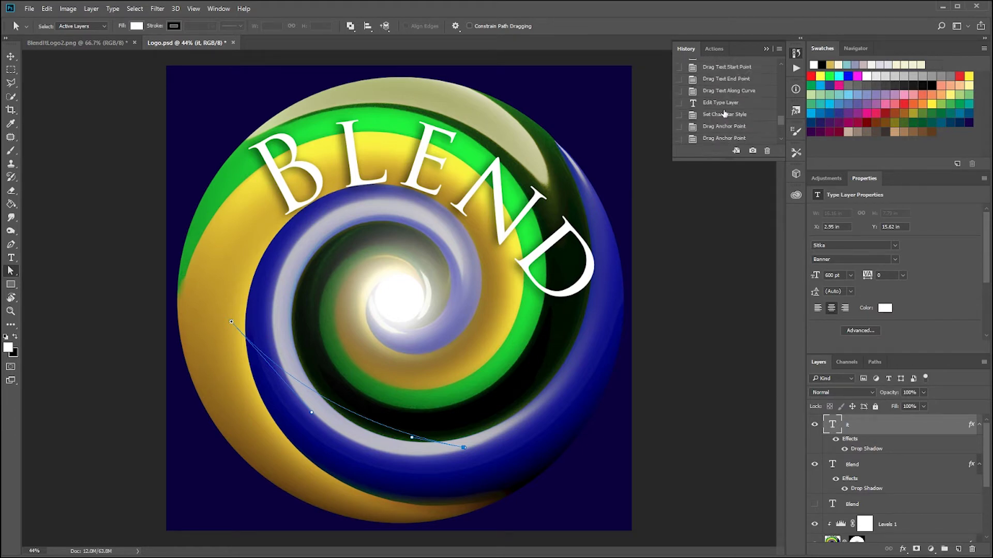
{"action": "scroll", "coordinate": [724, 113], "scroll_direction": "up", "scroll_amount": 2}
{"action": "left_click", "coordinate": [716, 122]}
{"action": "scroll", "coordinate": [718, 129], "scroll_direction": "down", "scroll_amount": 5}
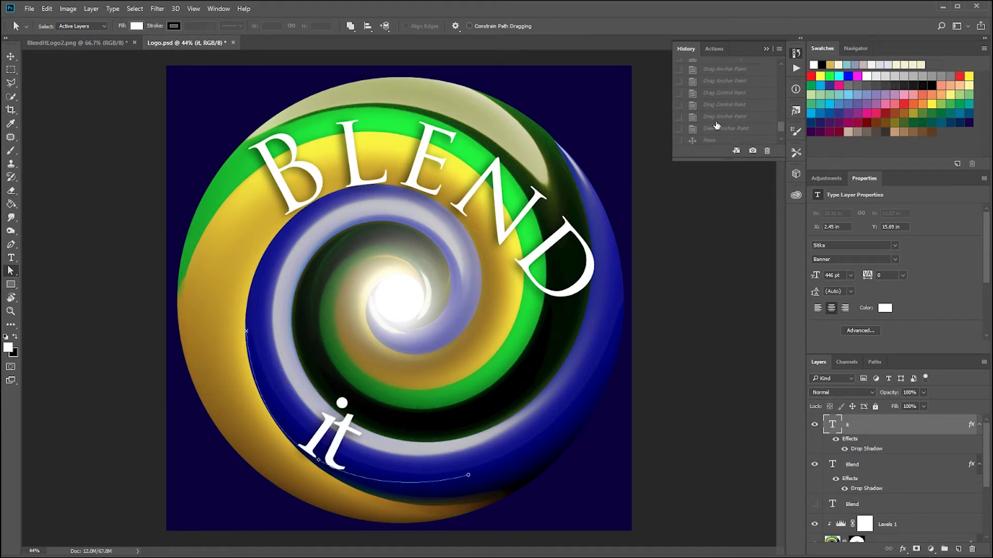
{"action": "left_click", "coordinate": [797, 53]}
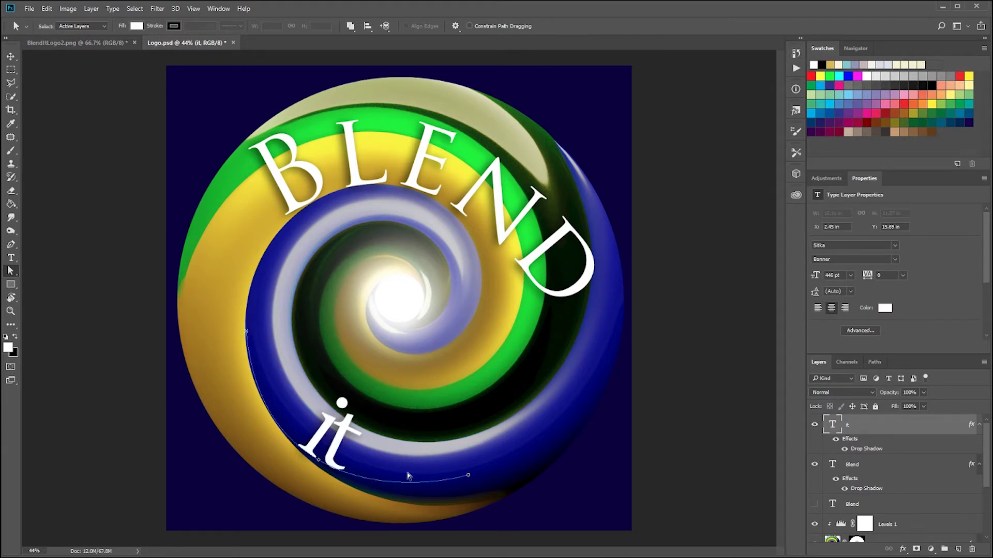
{"action": "left_click_drag", "start_coordinate": [343, 449], "coordinate": [421, 469]}
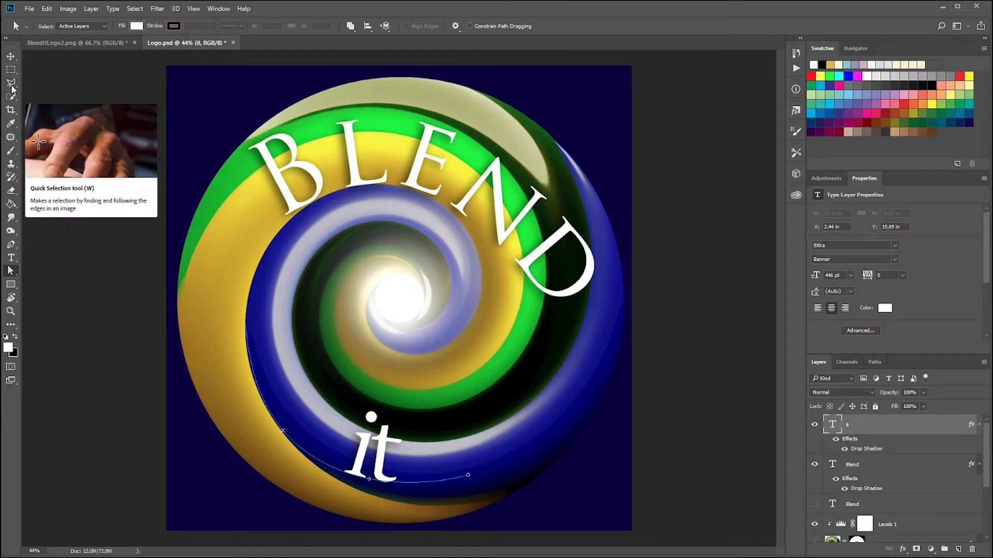
Add a new straight text layer reading it on the yellow band and commit the text.
{"action": "key", "text": "t"}
{"action": "left_click", "coordinate": [230, 289]}
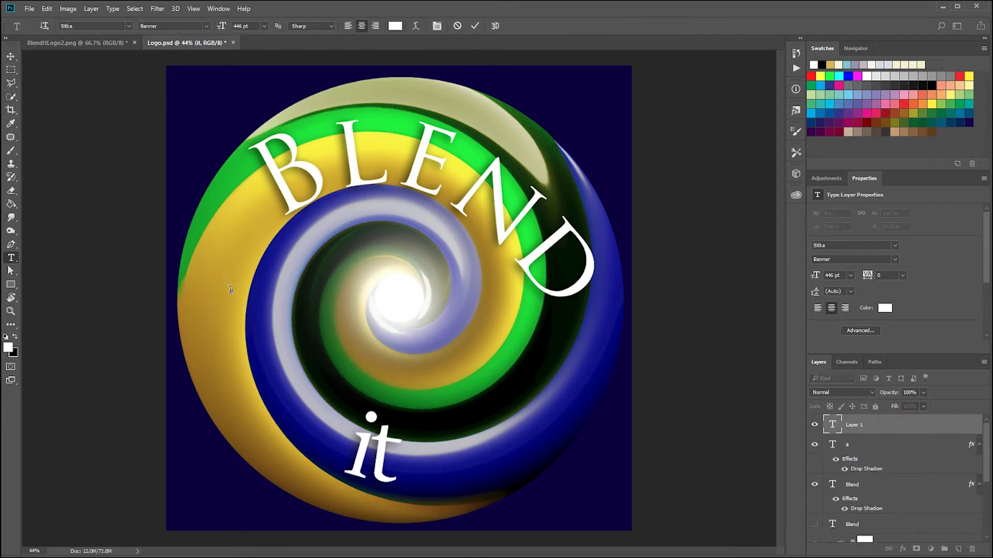
{"action": "type", "text": "it"}
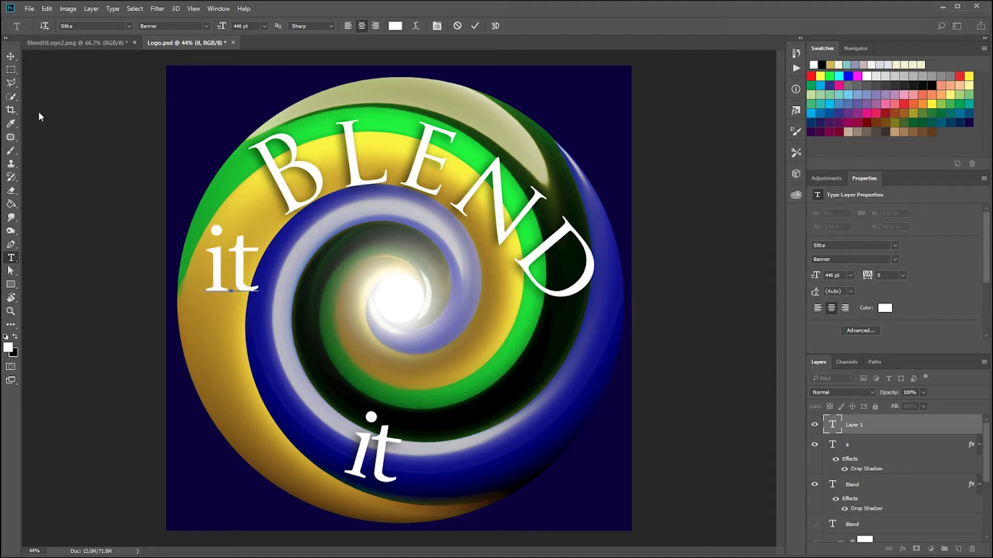
{"action": "left_click", "coordinate": [10, 56]}
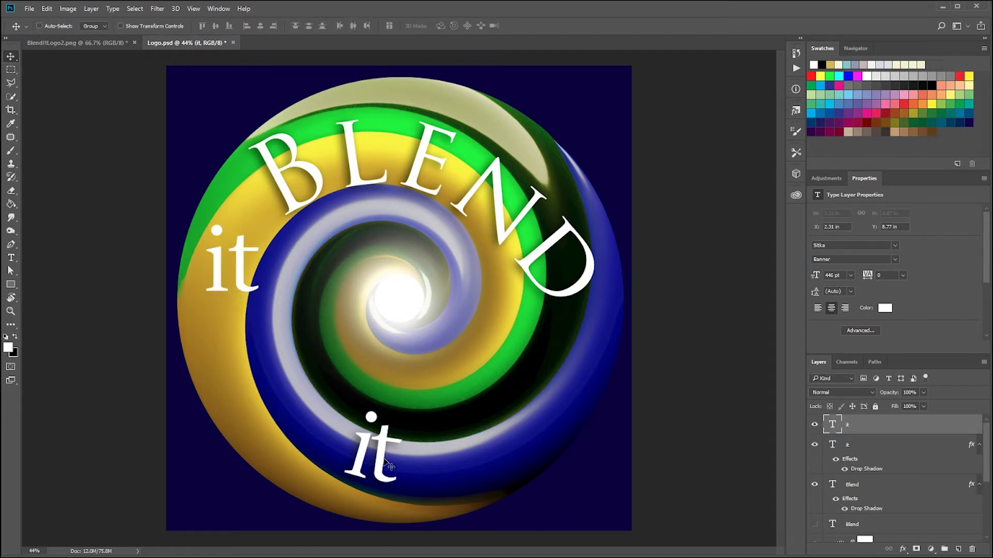
Hide the curved it layer and move the new straight it onto the lower blue band.
{"action": "left_click", "coordinate": [815, 427]}
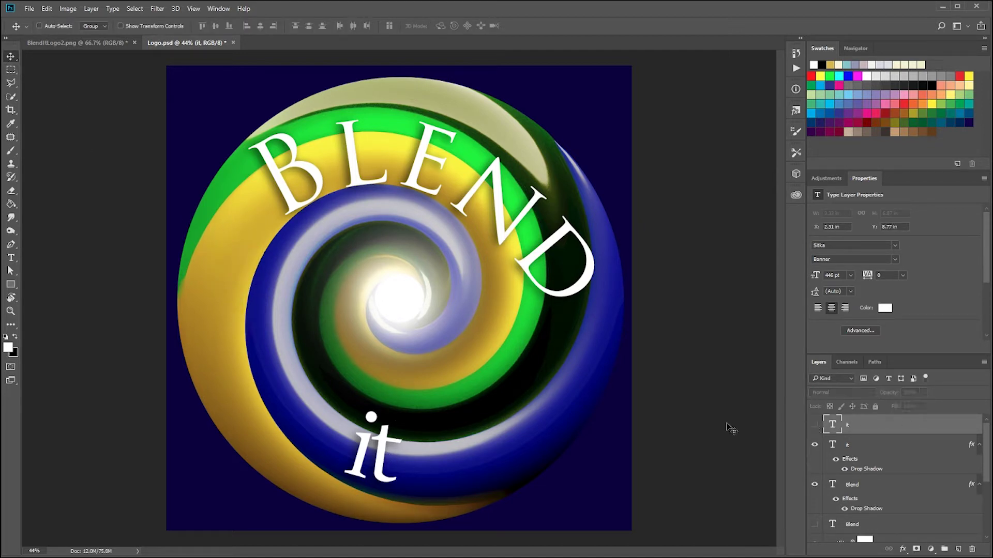
{"action": "left_click", "coordinate": [816, 427]}
{"action": "left_click", "coordinate": [815, 445]}
{"action": "left_click_drag", "start_coordinate": [272, 293], "coordinate": [364, 441]}
Try enlarging the straight it to about 210% width and rotating it about 20 degrees over the lower spiral.
{"action": "key", "text": "ctrl+t"}
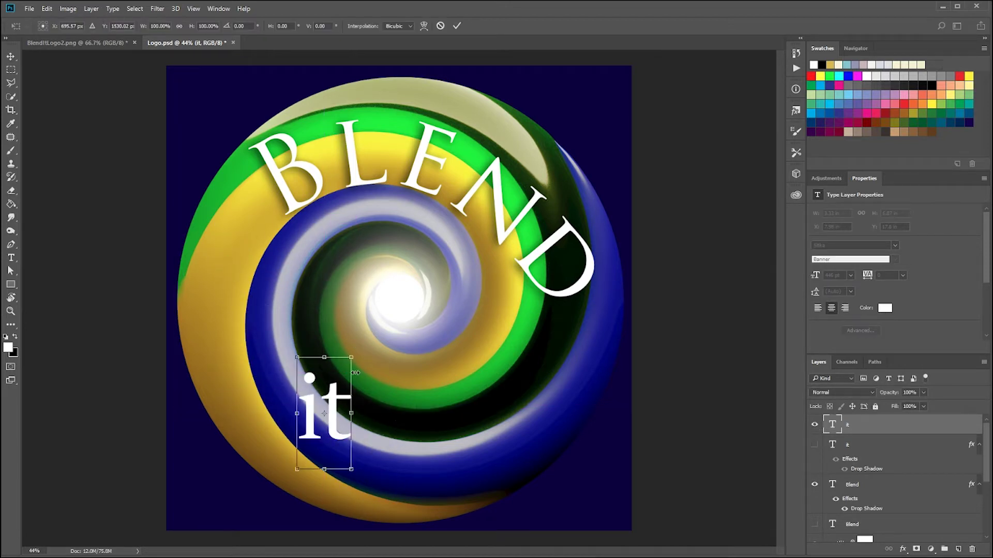
{"action": "left_click_drag", "start_coordinate": [352, 358], "coordinate": [427, 444]}
{"action": "scroll", "coordinate": [433, 428], "scroll_direction": "down", "scroll_amount": 2}
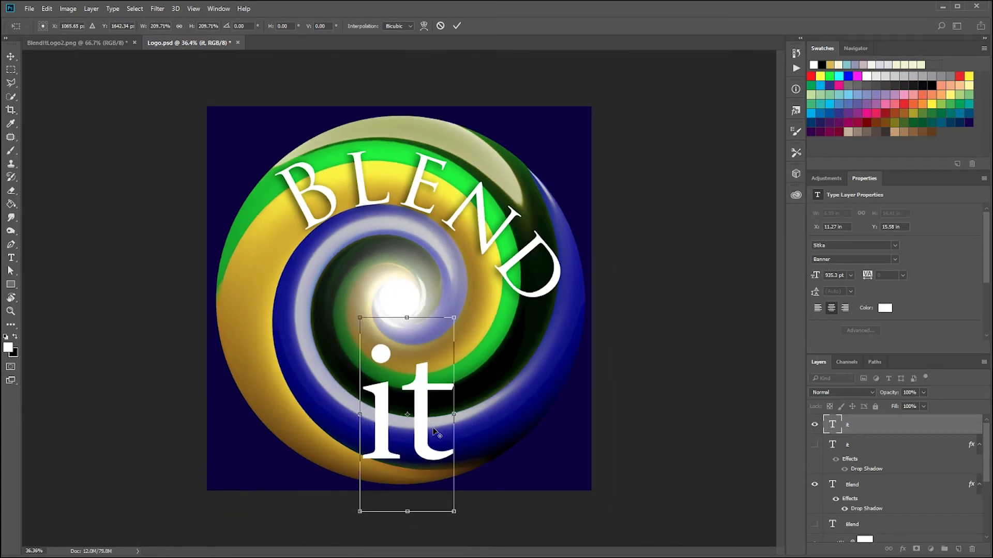
{"action": "left_click_drag", "start_coordinate": [428, 405], "coordinate": [360, 392]}
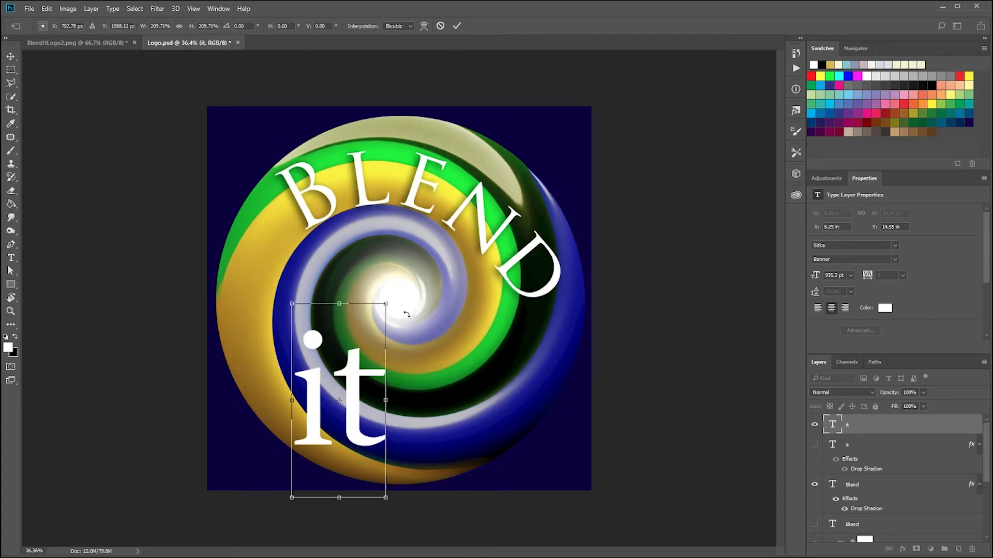
{"action": "left_click_drag", "start_coordinate": [392, 302], "coordinate": [424, 345]}
{"action": "left_click_drag", "start_coordinate": [370, 388], "coordinate": [381, 372]}
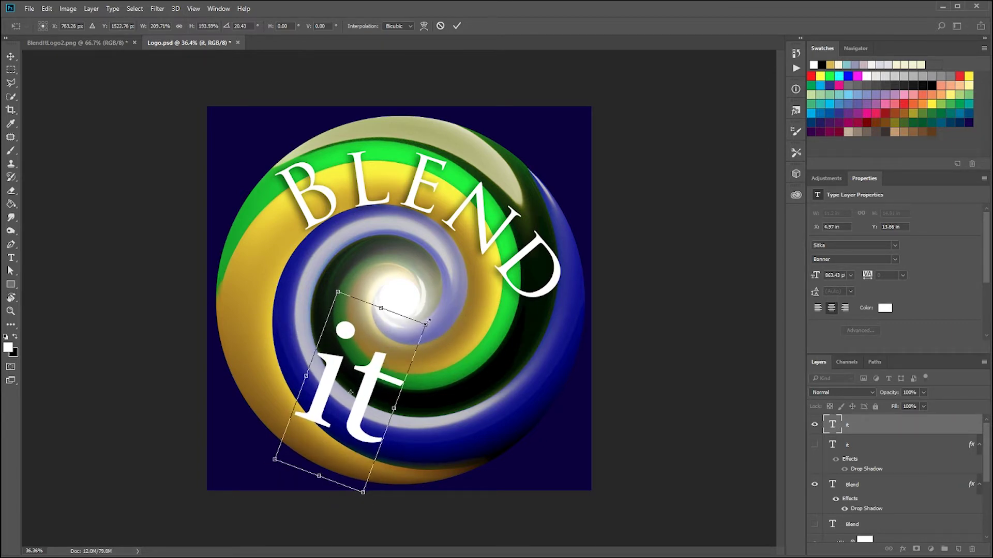
Try other tilts and a more central position for the it, and undo the pending transform changes.
{"action": "left_click_drag", "start_coordinate": [434, 322], "coordinate": [413, 305]}
{"action": "left_click_drag", "start_coordinate": [365, 381], "coordinate": [439, 389]}
{"action": "left_click_drag", "start_coordinate": [488, 316], "coordinate": [462, 323]}
{"action": "key", "text": "ctrl+z"}
{"action": "key", "text": "ctrl+z"}
{"action": "key", "text": "ctrl+z"}
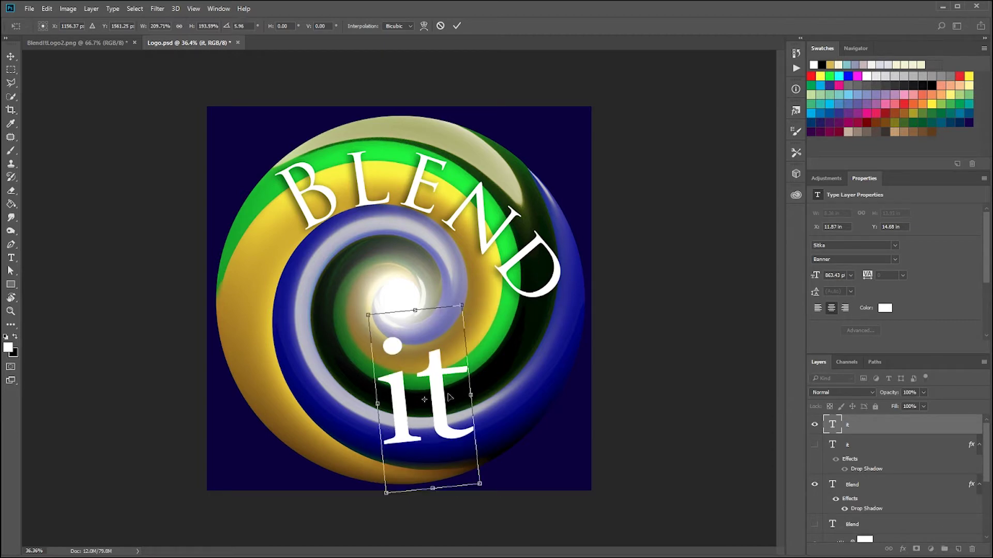
{"action": "left_click", "coordinate": [796, 54]}
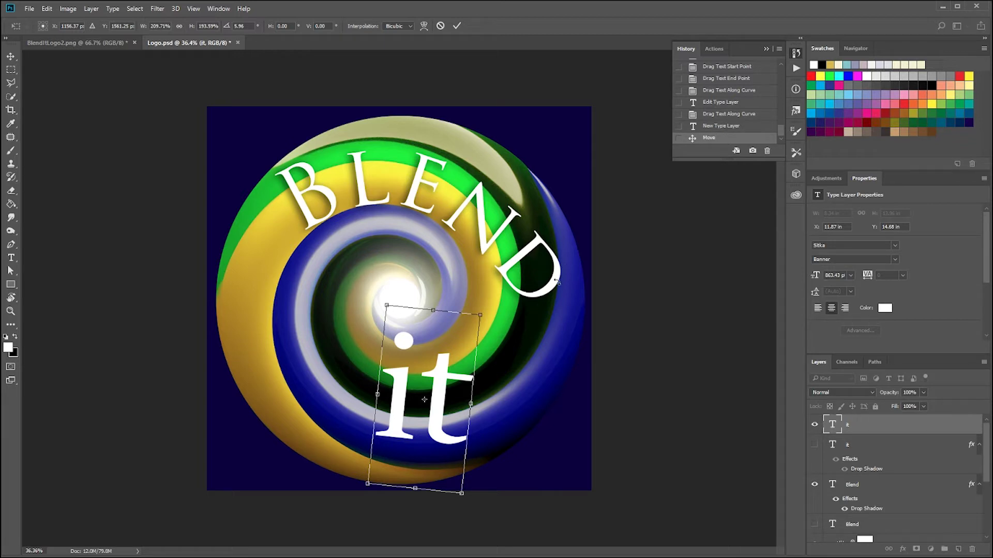
{"action": "key", "text": "ctrl+z"}
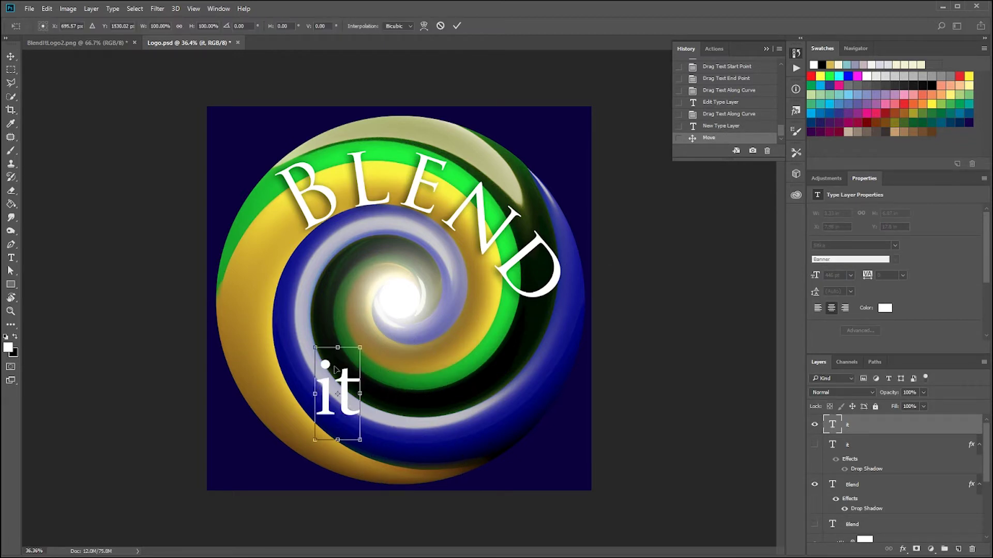
Scale the straight it up to about 650 pt, commit the transform, and move the word to the sphere's bottom center.
{"action": "left_click_drag", "start_coordinate": [337, 348], "coordinate": [354, 305]}
{"action": "key", "text": "Return"}
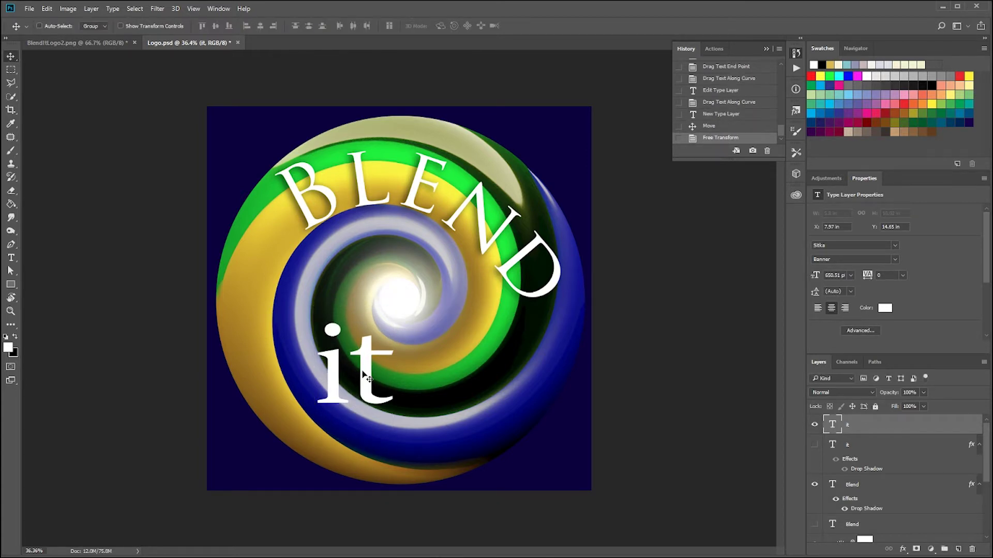
{"action": "left_click_drag", "start_coordinate": [376, 409], "coordinate": [419, 411]}
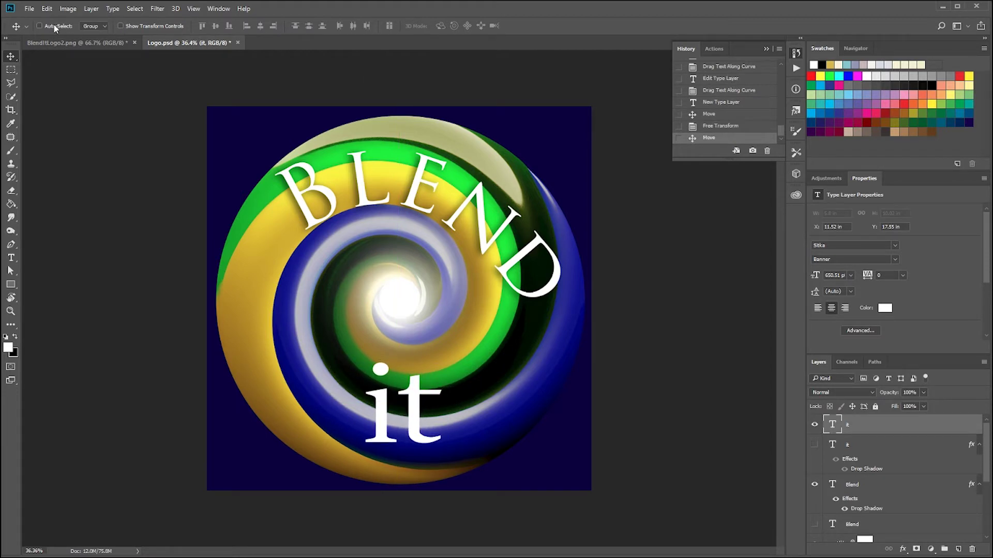
{"action": "left_click", "coordinate": [93, 26]}
{"action": "left_click", "coordinate": [96, 37]}
{"action": "left_click", "coordinate": [98, 38]}
{"action": "left_click", "coordinate": [795, 54]}
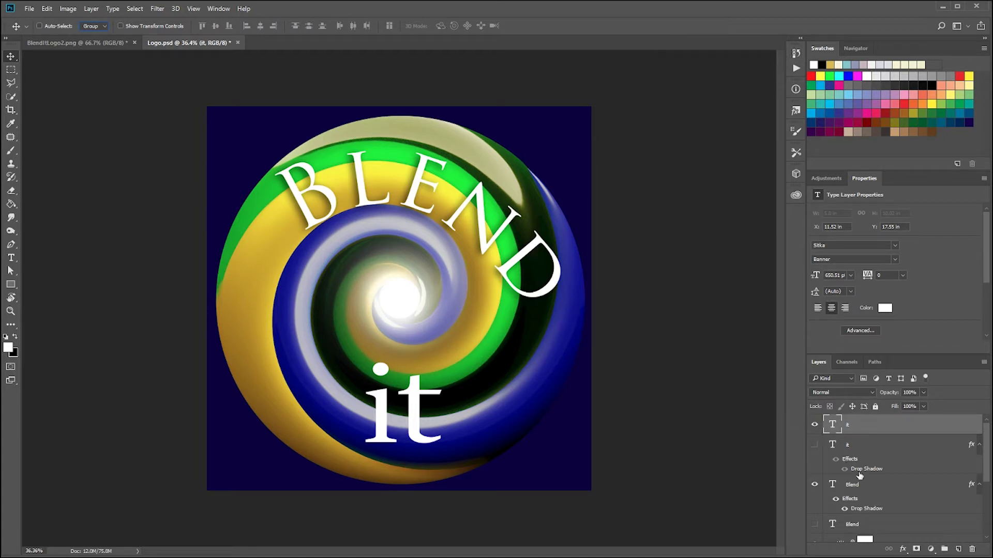
Copy the drop shadow from the hidden curved it layer to the straight it and nudge the word slightly downward.
{"action": "left_click_drag", "start_coordinate": [859, 475], "coordinate": [869, 425]}
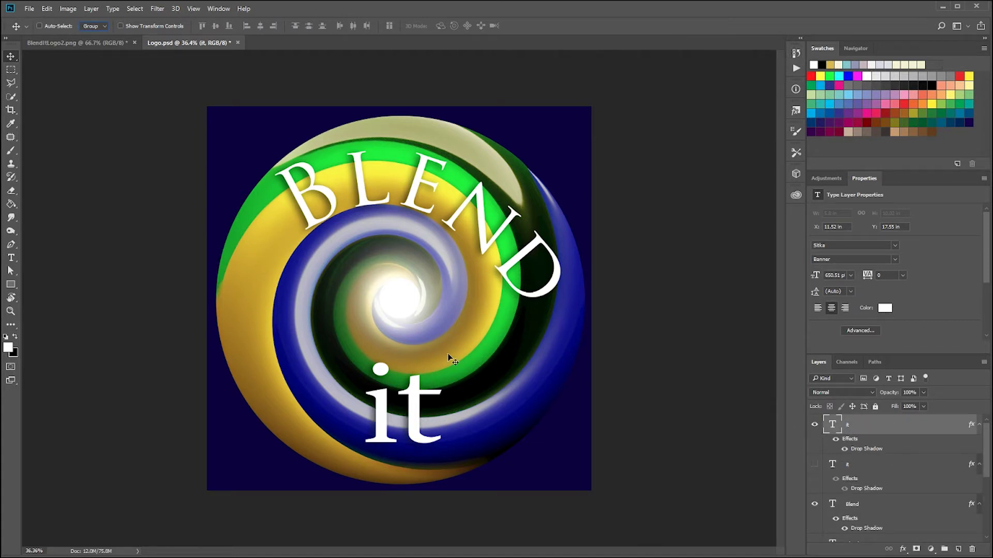
{"action": "left_click_drag", "start_coordinate": [411, 402], "coordinate": [411, 409]}
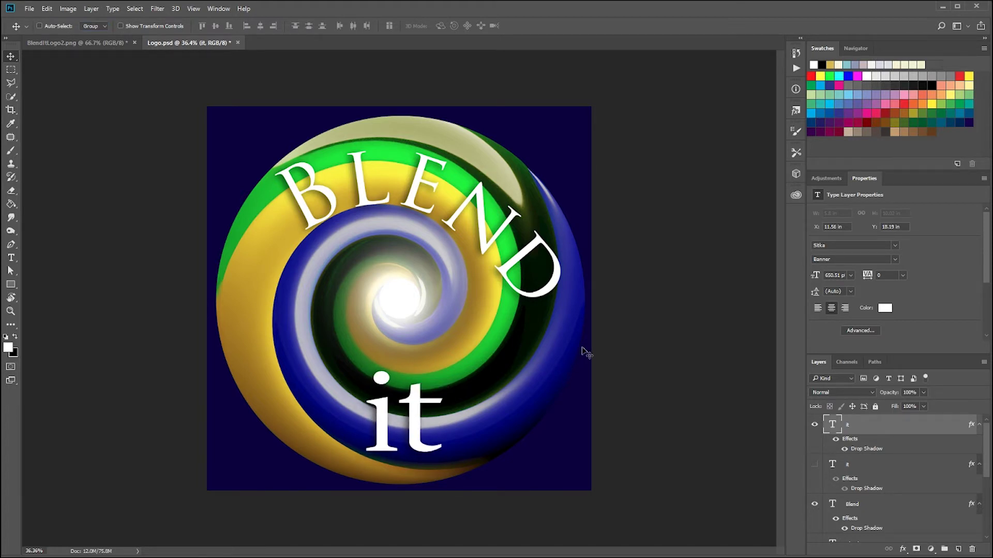
Enlarge the straight it lettering to about 1063 pt over the sphere's lower half and commit the transform.
{"action": "scroll", "coordinate": [622, 341], "scroll_direction": "down", "scroll_amount": 3}
{"action": "scroll", "coordinate": [595, 362], "scroll_direction": "down", "scroll_amount": 4}
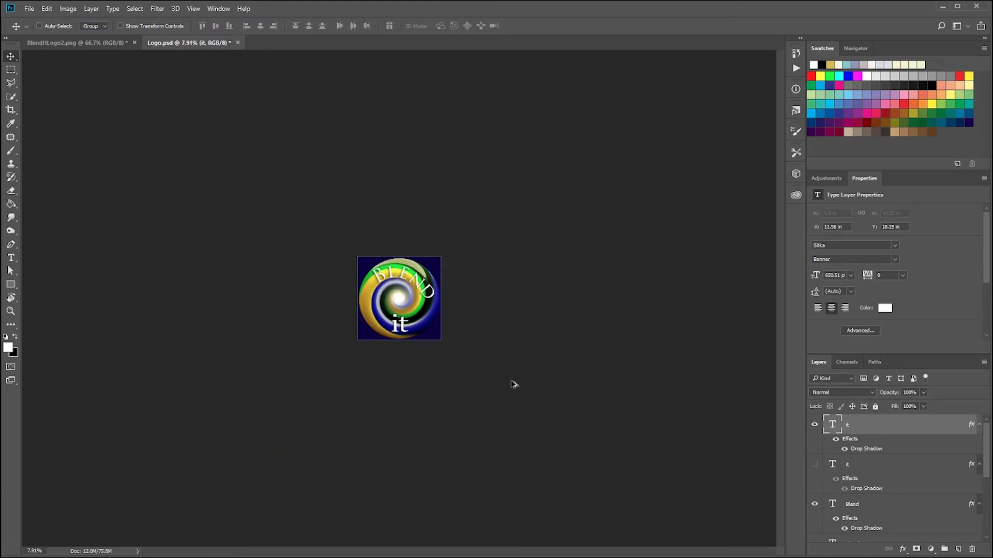
{"action": "scroll", "coordinate": [479, 388], "scroll_direction": "up", "scroll_amount": 4}
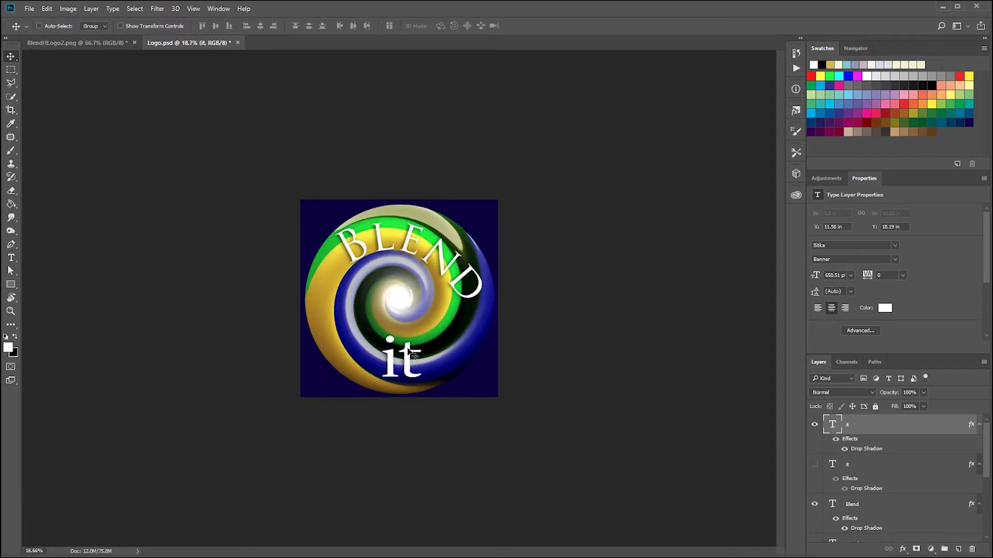
{"action": "key", "text": "ctrl+t"}
{"action": "left_click_drag", "start_coordinate": [401, 325], "coordinate": [453, 316]}
{"action": "key", "text": "Return"}
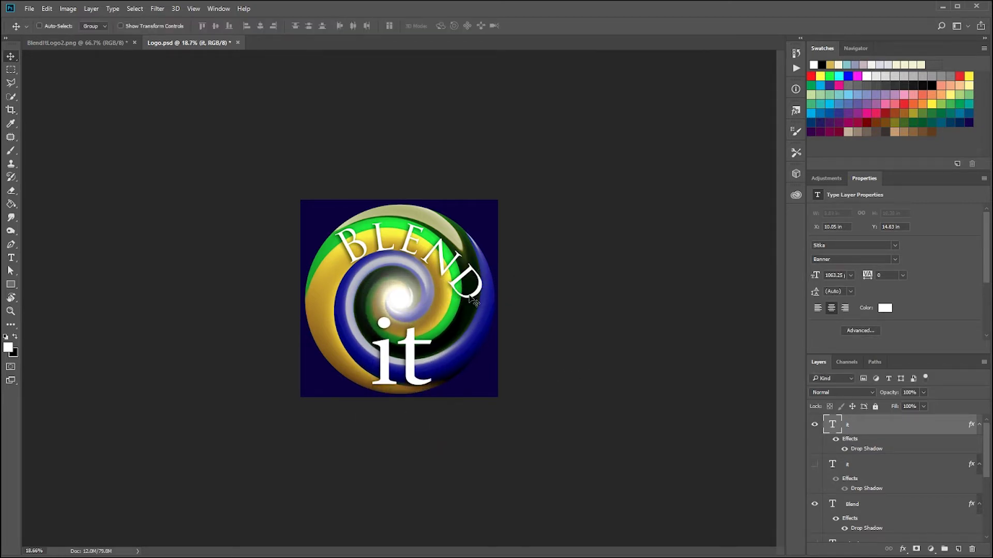
Set the whole visible curved Blend text to 600 pt and commit the edit.
{"action": "left_click", "coordinate": [863, 508]}
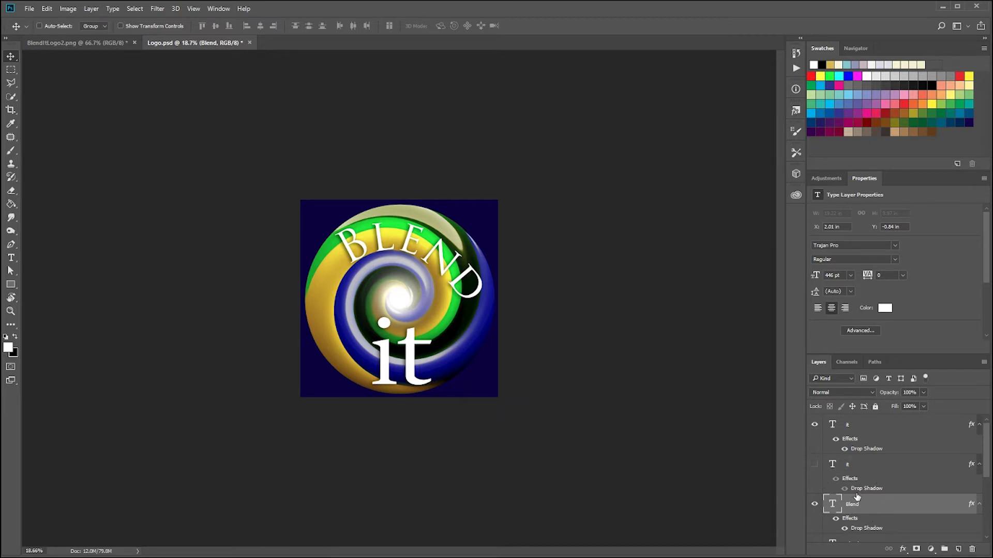
{"action": "scroll", "coordinate": [857, 497], "scroll_direction": "down", "scroll_amount": 4}
{"action": "scroll", "coordinate": [862, 495], "scroll_direction": "up", "scroll_amount": 3}
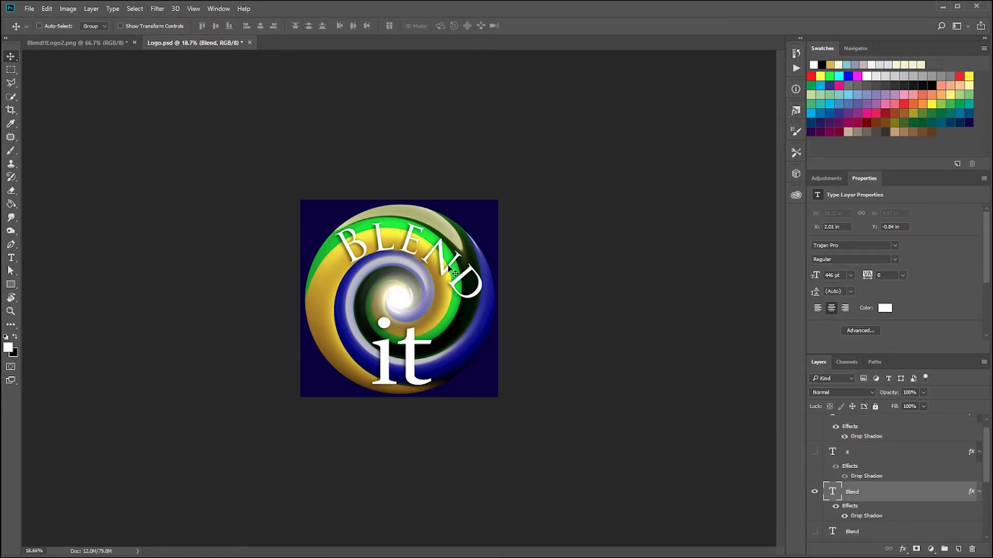
{"action": "key", "text": "t"}
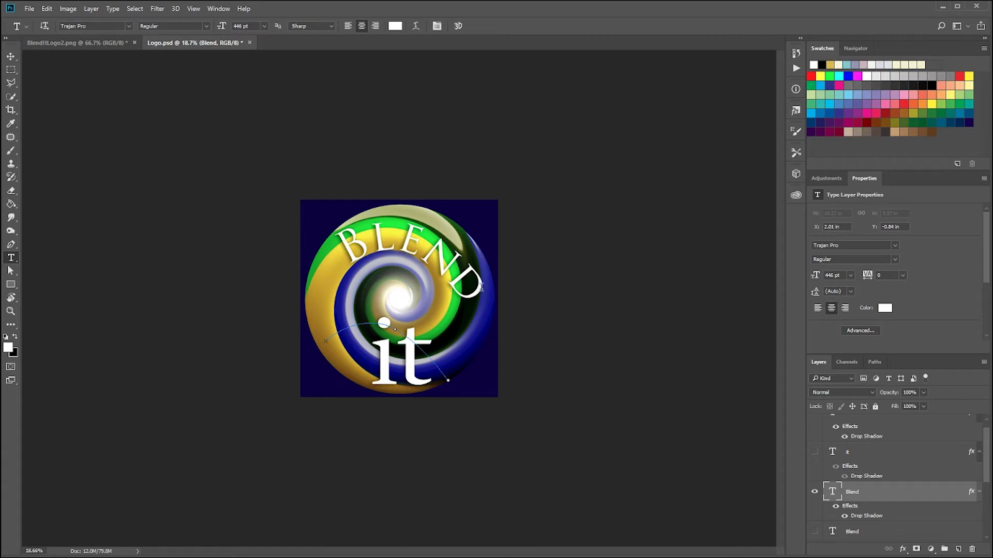
{"action": "left_click_drag", "start_coordinate": [478, 288], "coordinate": [313, 238]}
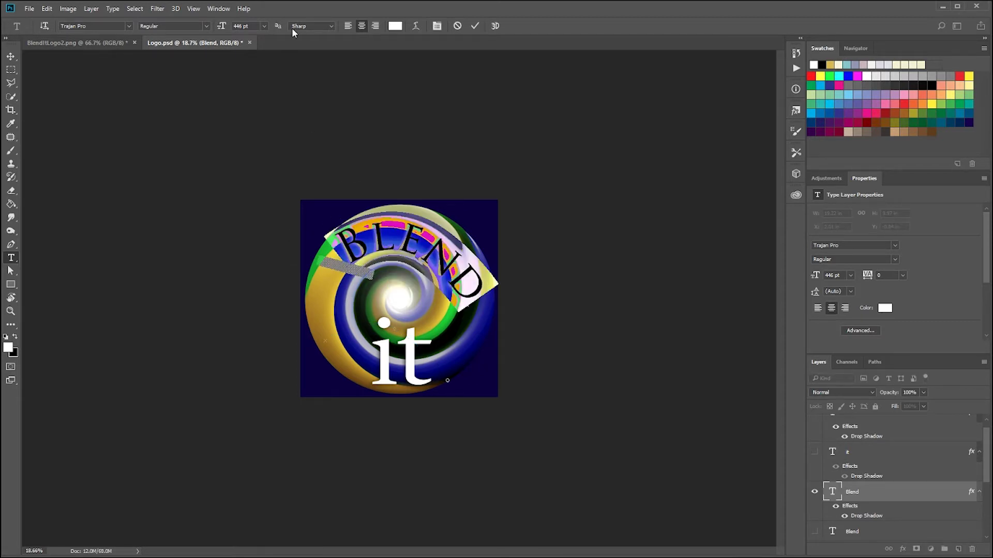
{"action": "left_click", "coordinate": [265, 26]}
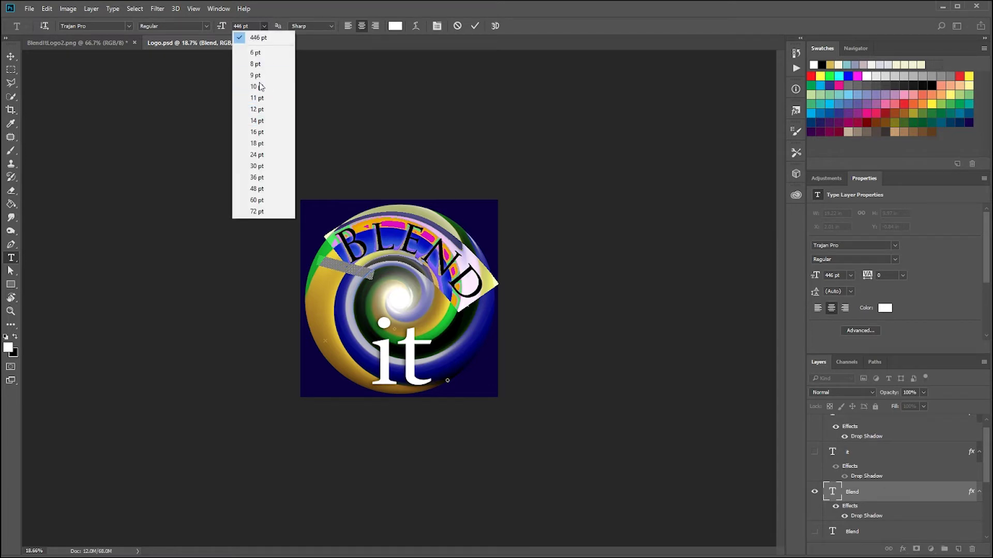
{"action": "left_click", "coordinate": [224, 26]}
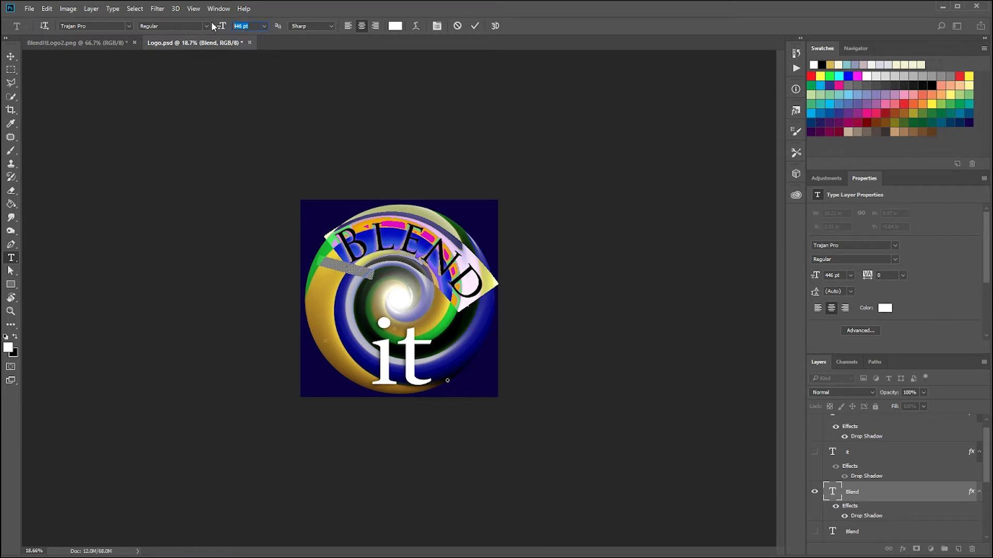
{"action": "type", "text": "600"}
{"action": "left_click", "coordinate": [10, 56]}
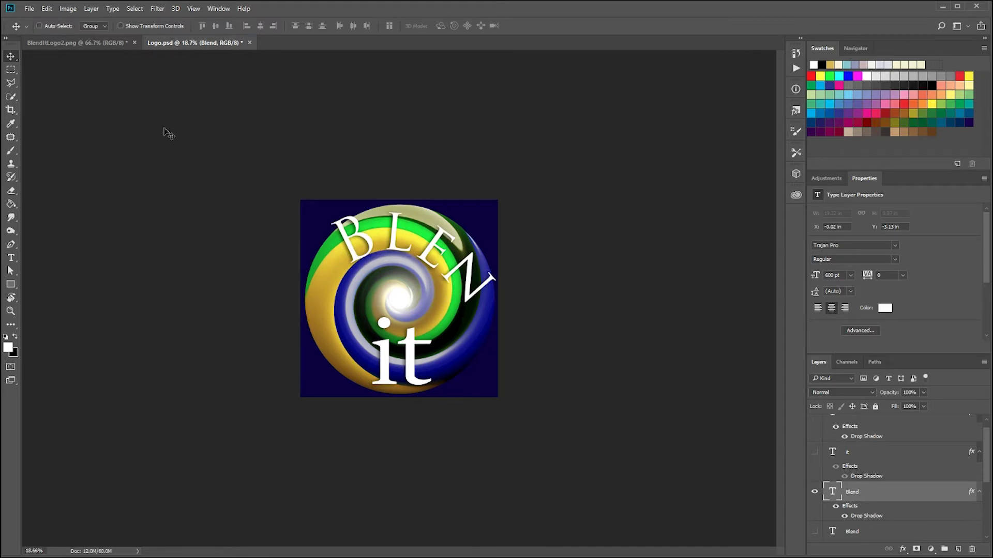
Reduce the curved Blend lettering to 500 pt and commit the text edit.
{"action": "double_click", "coordinate": [415, 257]}
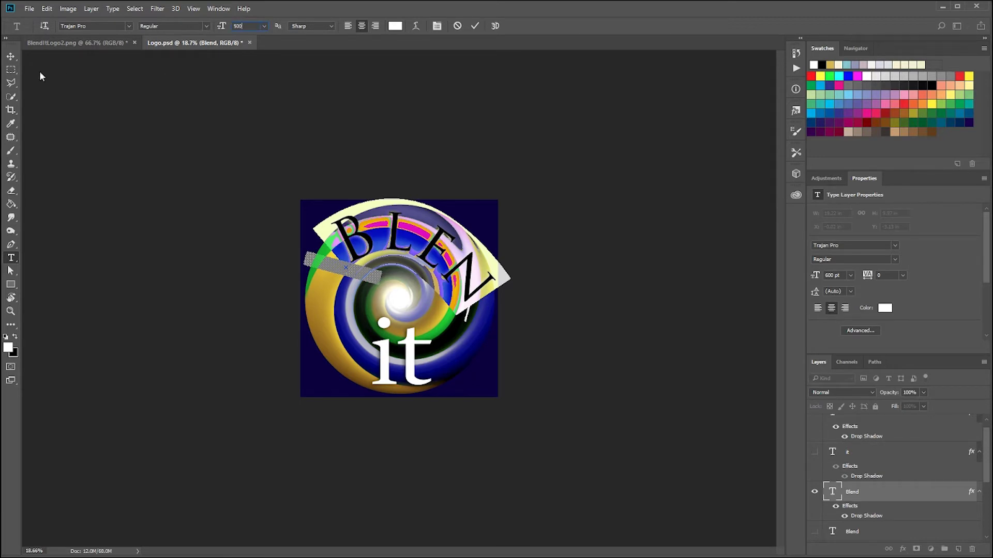
{"action": "key", "text": "Return"}
{"action": "left_click", "coordinate": [10, 56]}
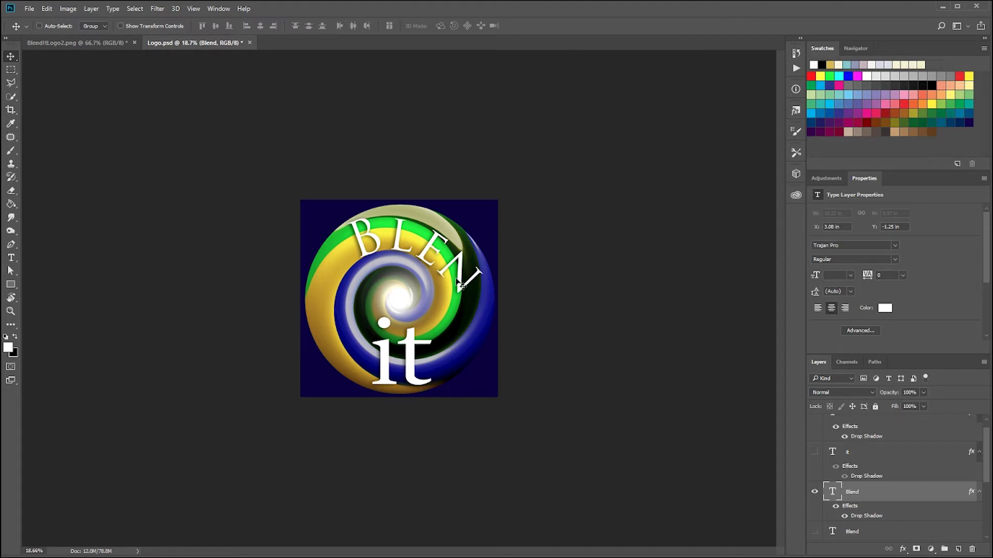
Try the curved Blend lettering at 475, 450 and 430 pt.
{"action": "key", "text": "t"}
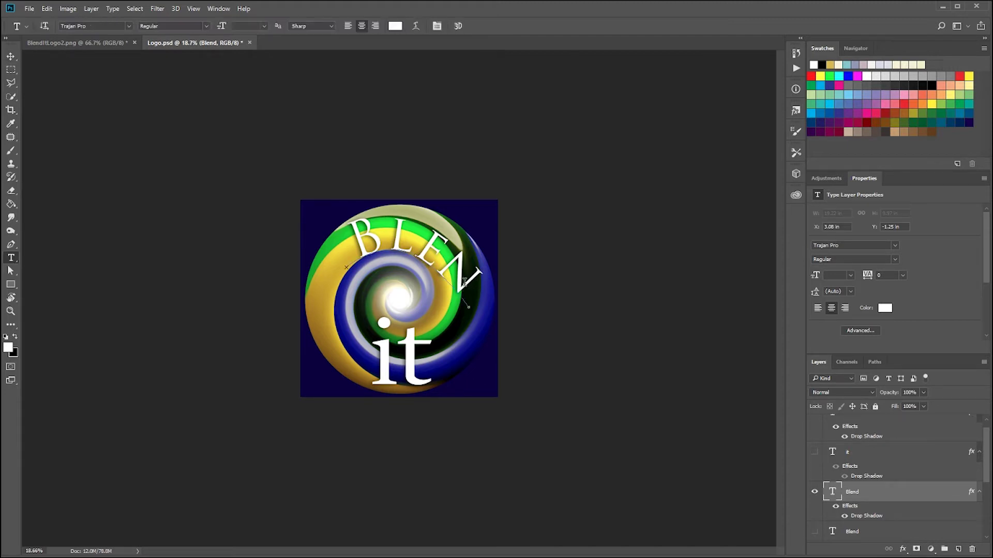
{"action": "double_click", "coordinate": [464, 282]}
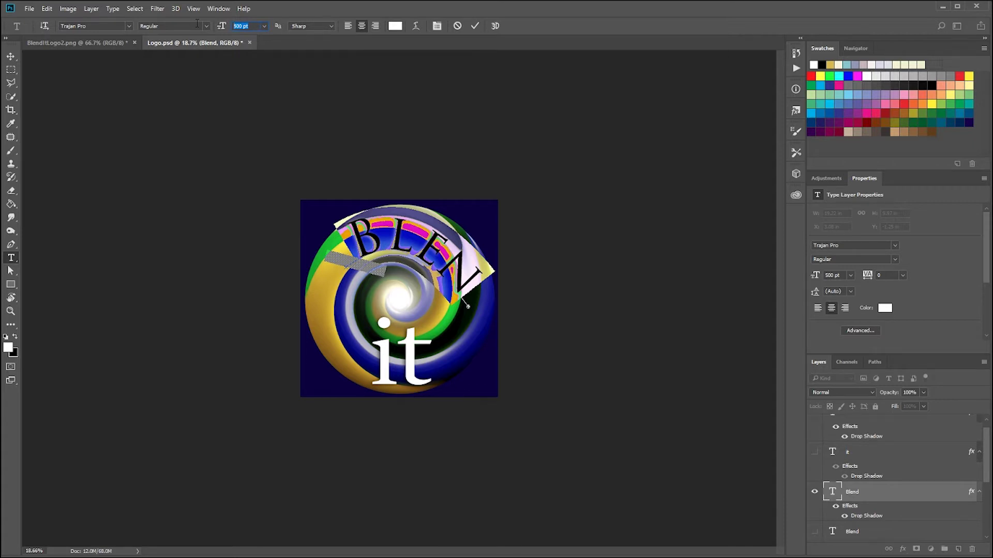
{"action": "key", "text": "Return"}
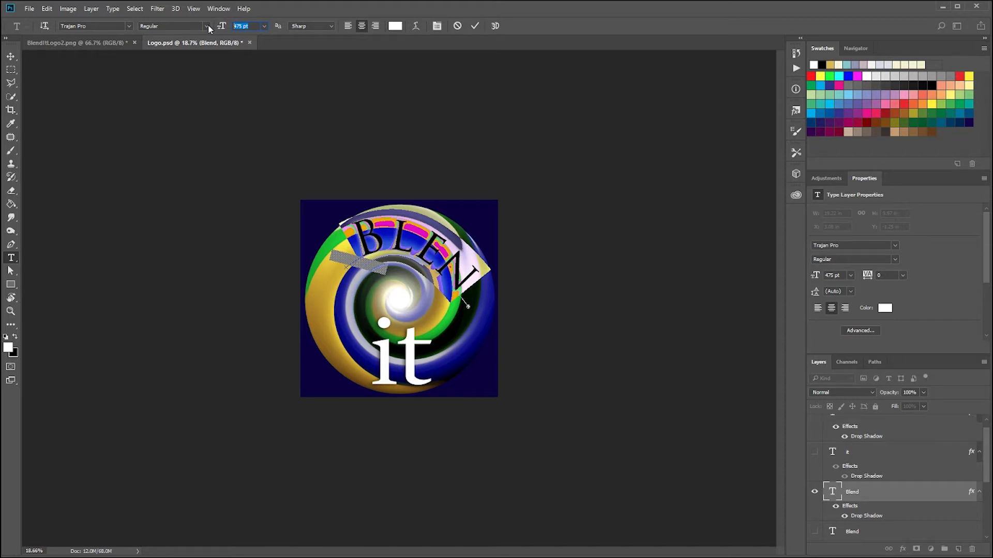
{"action": "key", "text": "Return"}
{"action": "type", "text": "450"}
{"action": "key", "text": "Return"}
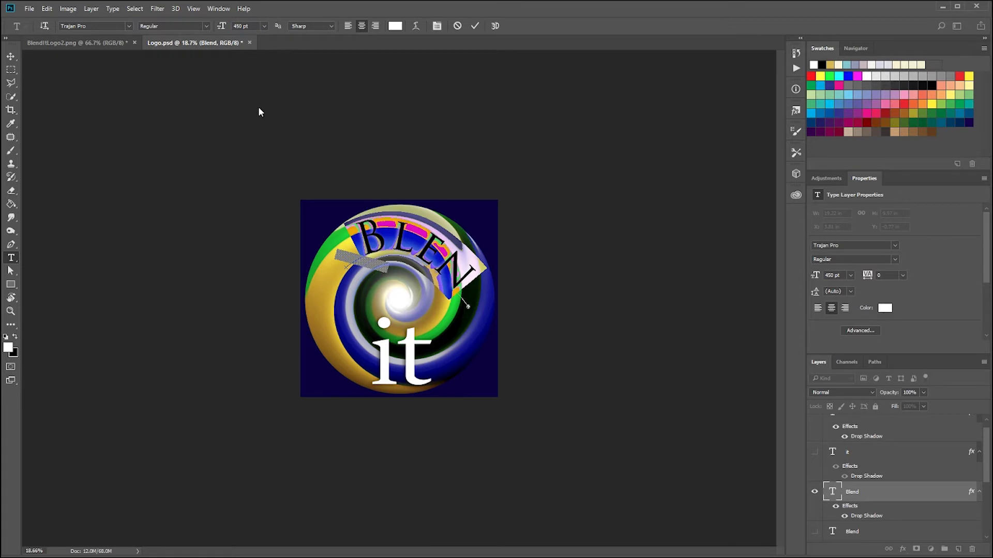
{"action": "scroll", "coordinate": [371, 251], "scroll_direction": "up", "scroll_amount": 5}
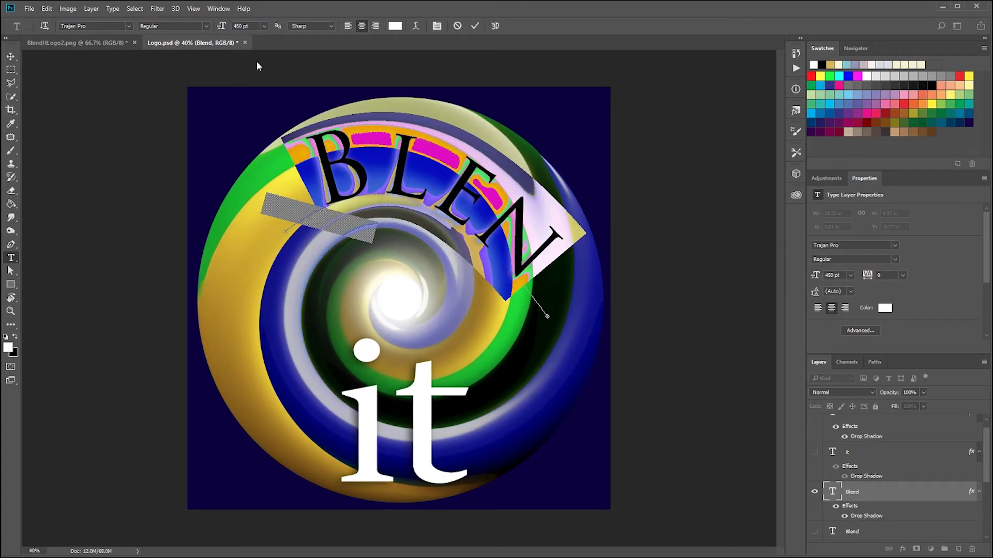
{"action": "left_click", "coordinate": [247, 26]}
{"action": "key", "text": "Return"}
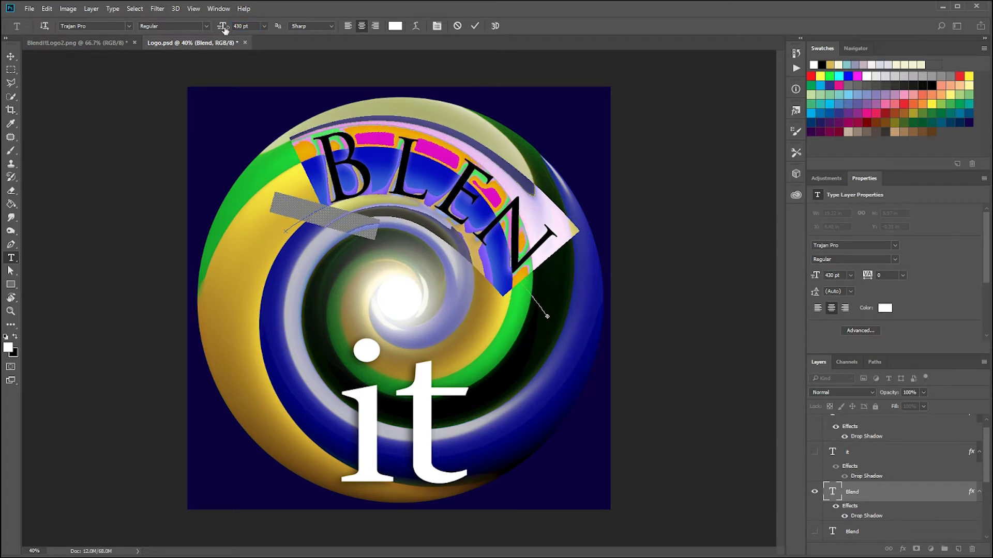
Compare 450, 475 and 460 pt for the curved Blend, settle on 455 pt and commit the text edit.
{"action": "left_click_drag", "start_coordinate": [223, 28], "coordinate": [207, 33]}
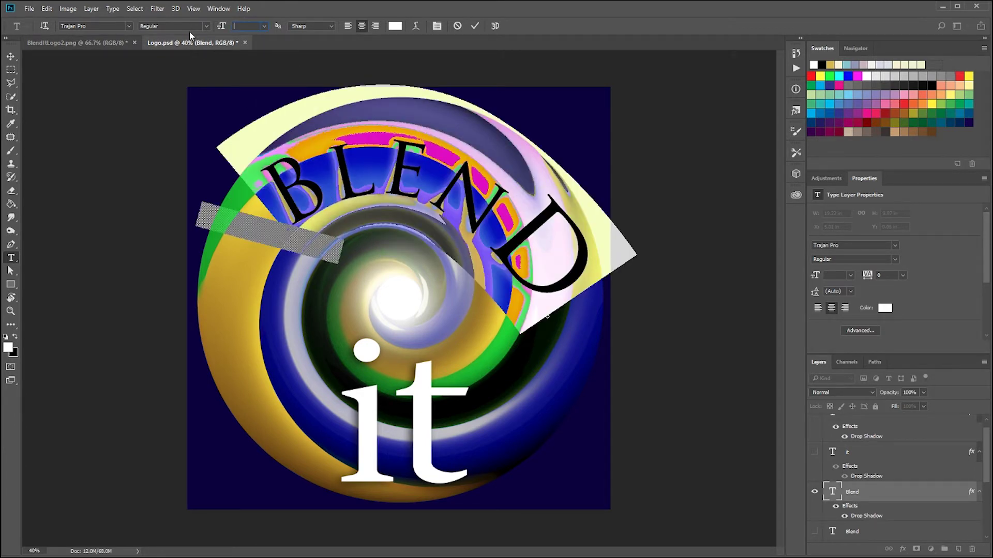
{"action": "type", "text": "450"}
{"action": "key", "text": "Return"}
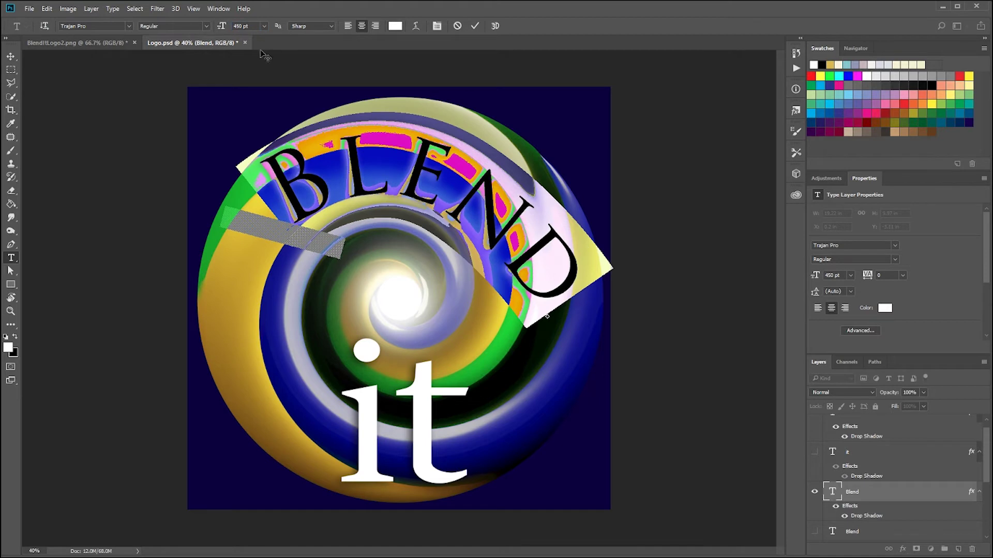
{"action": "type", "text": "475"}
{"action": "key", "text": "Return"}
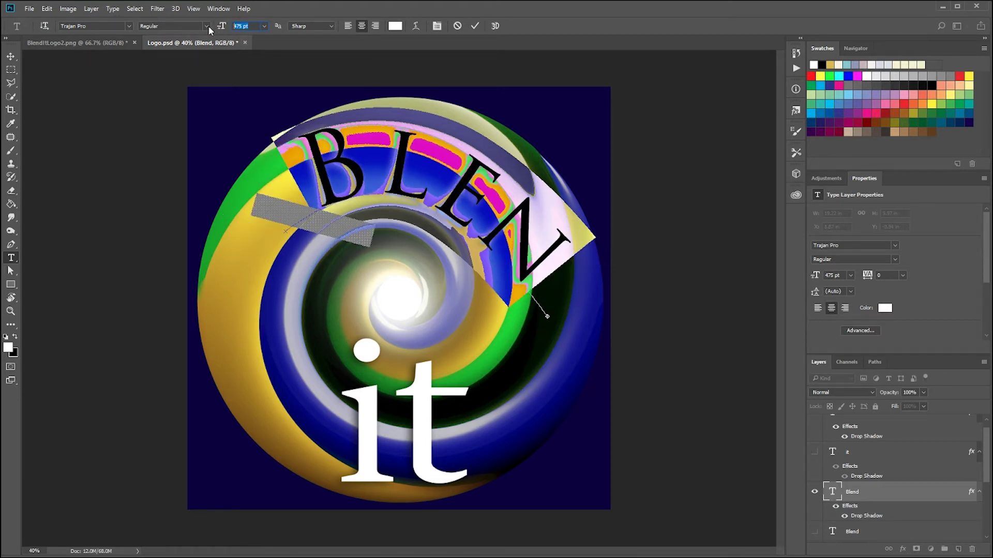
{"action": "type", "text": "460"}
{"action": "key", "text": "Return"}
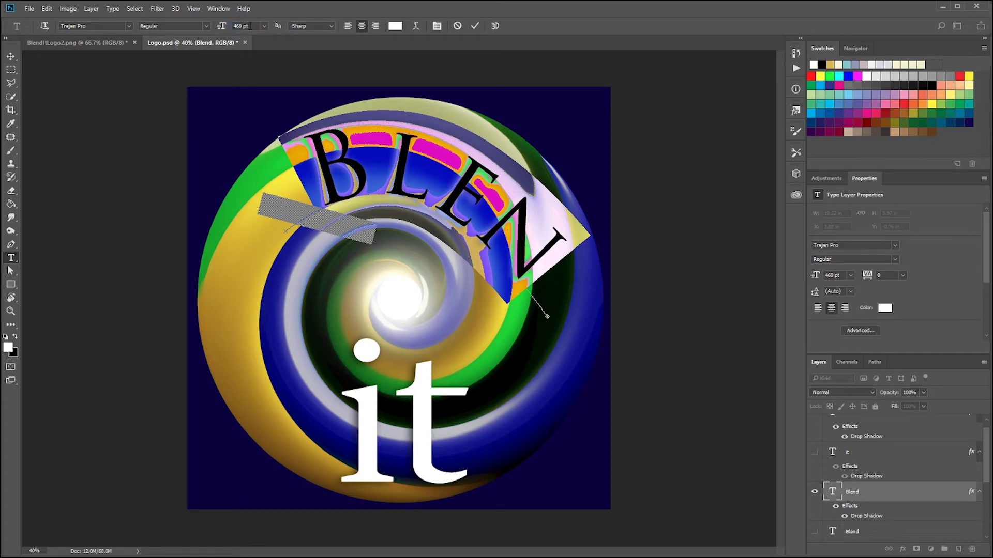
{"action": "type", "text": "455"}
{"action": "key", "text": "Return"}
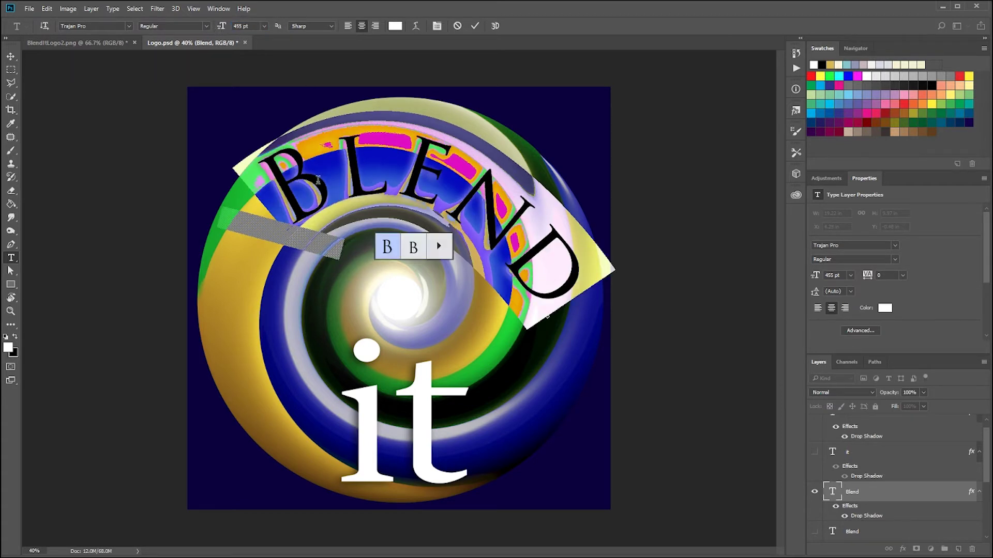
{"action": "left_click", "coordinate": [10, 56]}
{"action": "scroll", "coordinate": [408, 299], "scroll_direction": "down", "scroll_amount": 3}
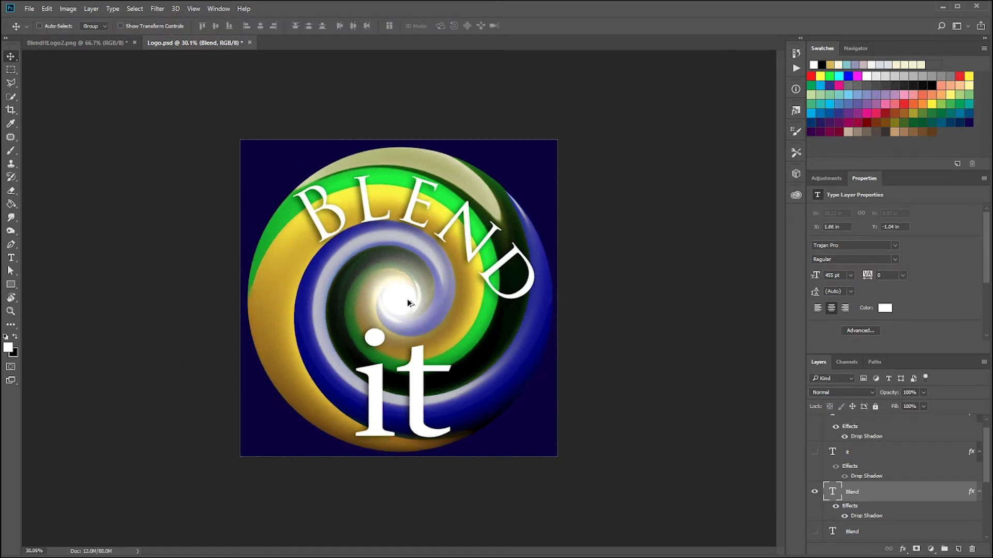
Select the visible straight it layer and shift the word so the dot of its i sits on the bright spiral center.
{"action": "mouse_move", "coordinate": [415, 369]}
{"action": "left_mouse_down"}
{"action": "mouse_move", "coordinate": [441, 354]}
{"action": "mouse_move", "coordinate": [430, 357]}
{"action": "left_mouse_up"}
{"action": "key", "text": "ctrl+z"}
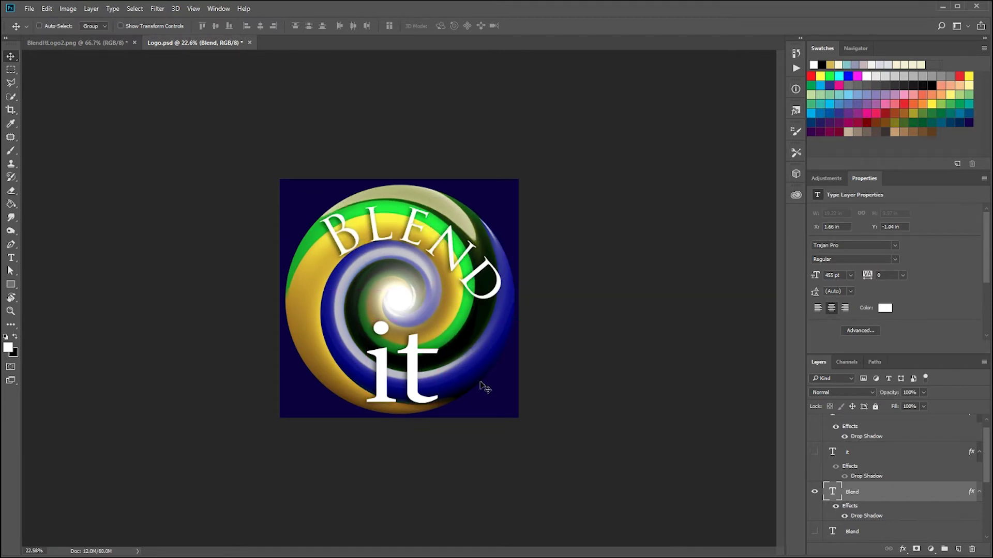
{"action": "left_click", "coordinate": [854, 456]}
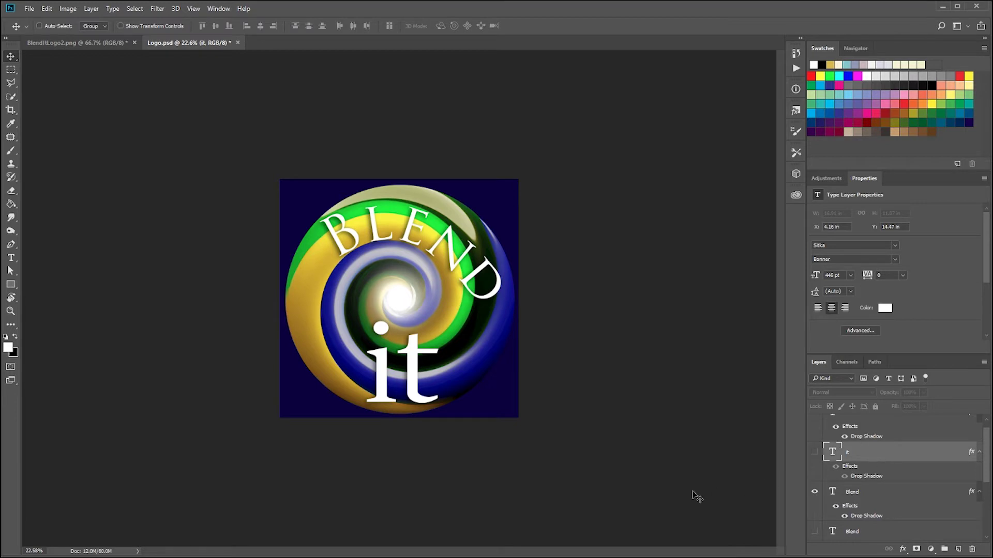
{"action": "scroll", "coordinate": [856, 448], "scroll_direction": "up", "scroll_amount": 1}
{"action": "left_click", "coordinate": [869, 429]}
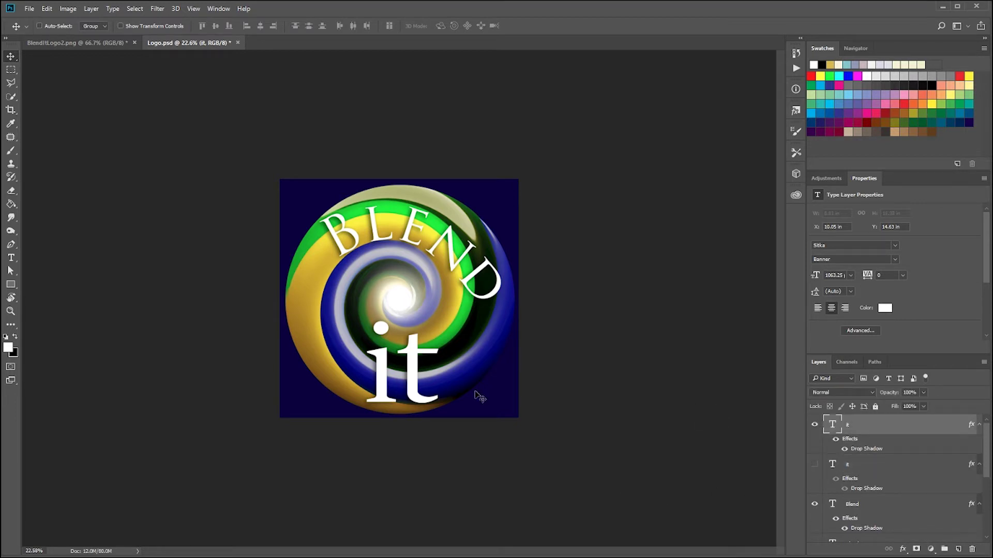
{"action": "left_click_drag", "start_coordinate": [411, 360], "coordinate": [423, 326]}
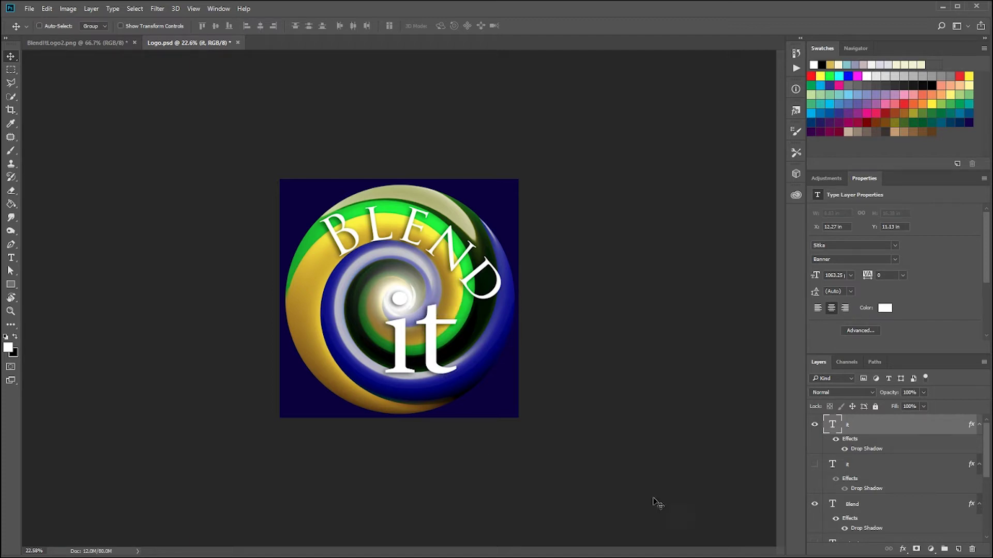
Hide the layer effects of the straight it.
{"action": "left_click", "coordinate": [833, 440]}
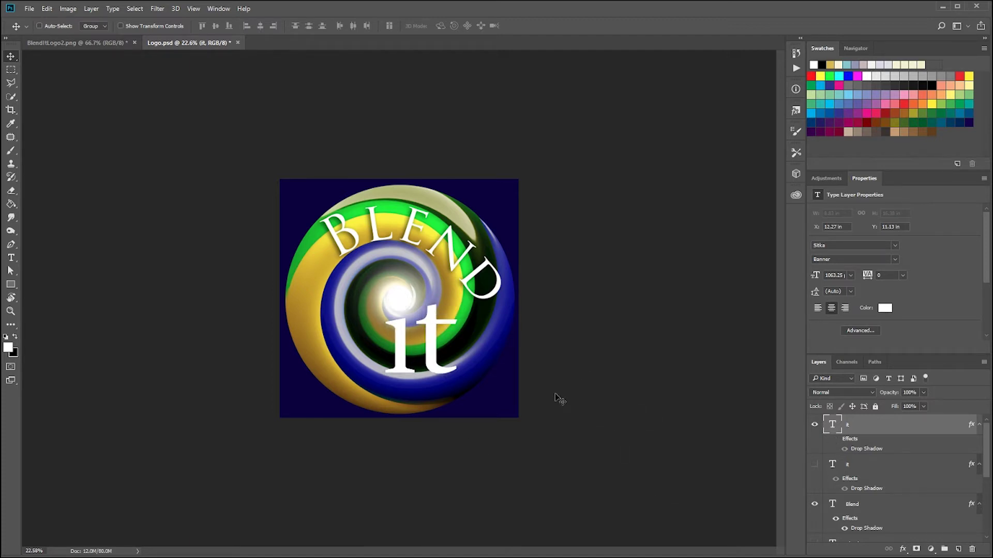
{"action": "scroll", "coordinate": [549, 397], "scroll_direction": "down", "scroll_amount": 5}
{"action": "scroll", "coordinate": [517, 396], "scroll_direction": "up", "scroll_amount": 7}
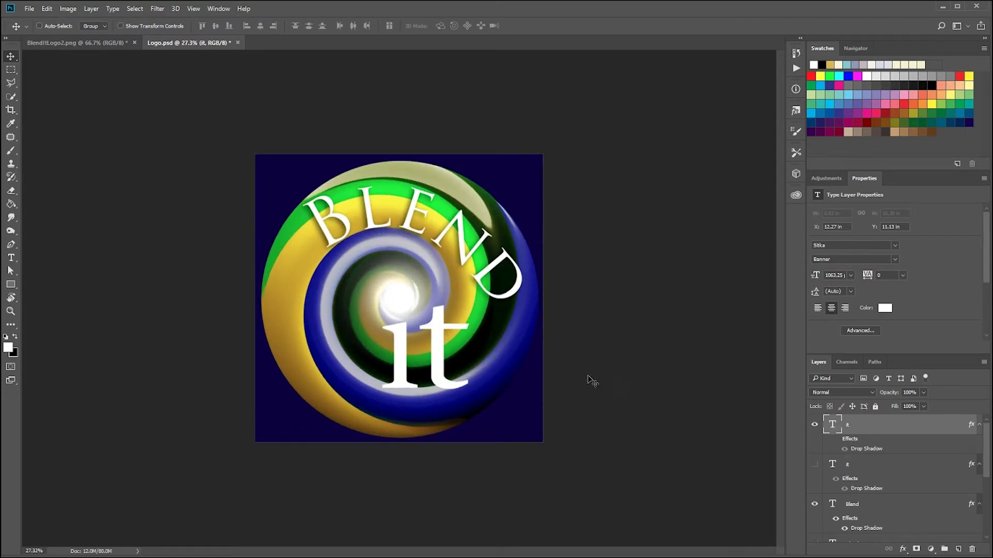
Scale the straight it up to about 127% (about 1349 pt), keep its dot over the glowing center and apply the transform.
{"action": "key", "text": "ctrl+t"}
{"action": "left_click_drag", "start_coordinate": [383, 438], "coordinate": [279, 476]}
{"action": "left_click_drag", "start_coordinate": [420, 408], "coordinate": [458, 394]}
{"action": "left_click_drag", "start_coordinate": [502, 497], "coordinate": [488, 471]}
{"action": "left_click_drag", "start_coordinate": [442, 375], "coordinate": [446, 379]}
{"action": "left_click_drag", "start_coordinate": [492, 475], "coordinate": [489, 470]}
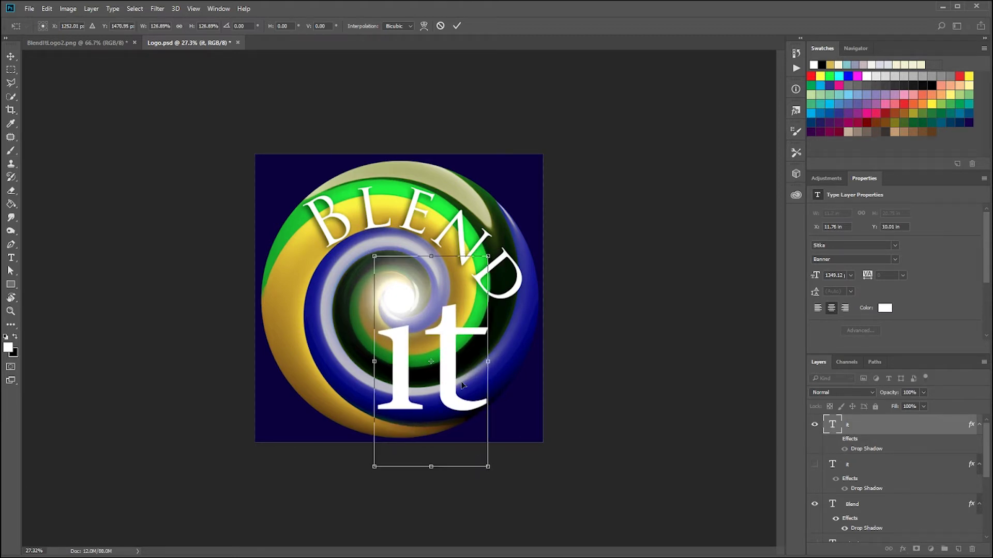
{"action": "left_click_drag", "start_coordinate": [465, 390], "coordinate": [462, 386]}
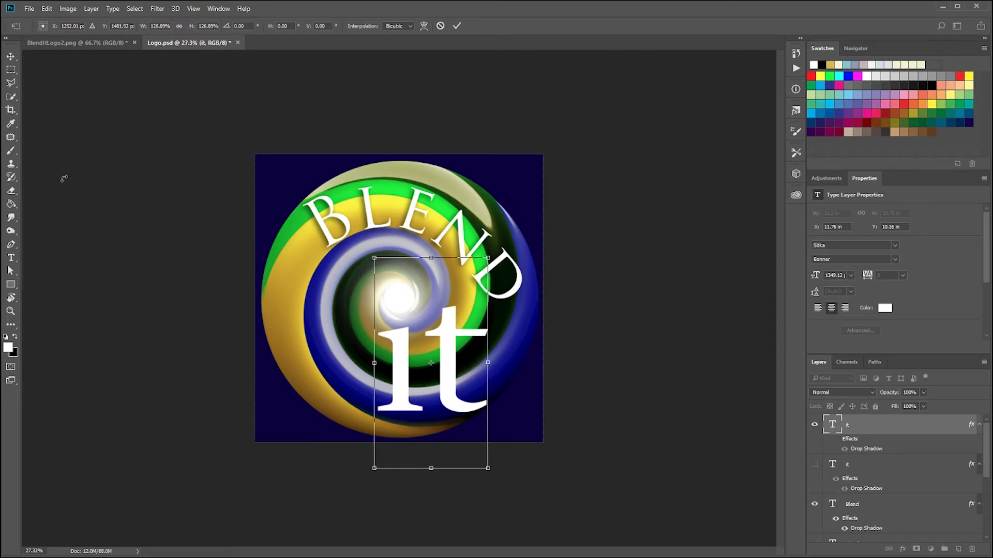
{"action": "left_click", "coordinate": [10, 56]}
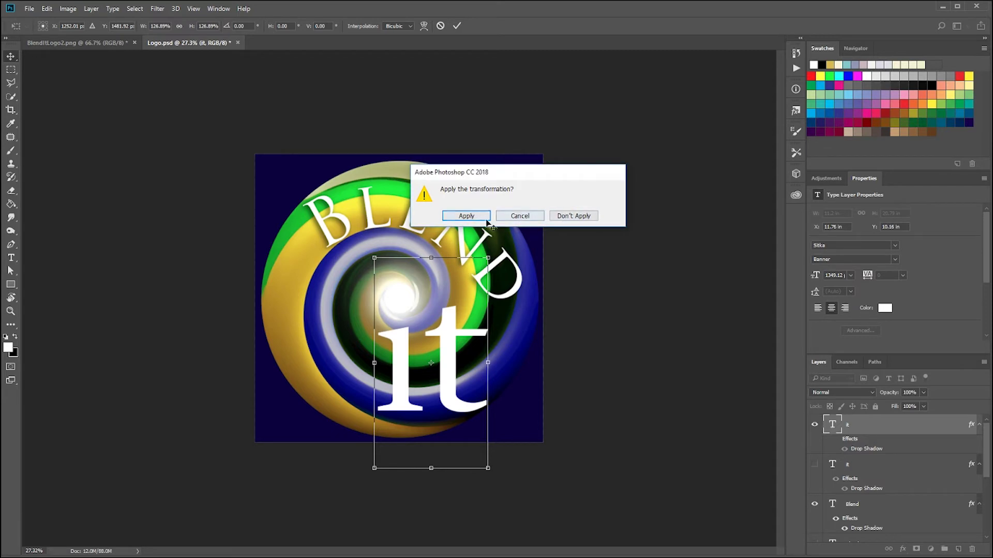
{"action": "left_click", "coordinate": [486, 221]}
Move the enlarged it straight up until its dot rests on the pale blue band below the Blend lettering.
{"action": "scroll", "coordinate": [629, 331], "scroll_direction": "down", "scroll_amount": 2}
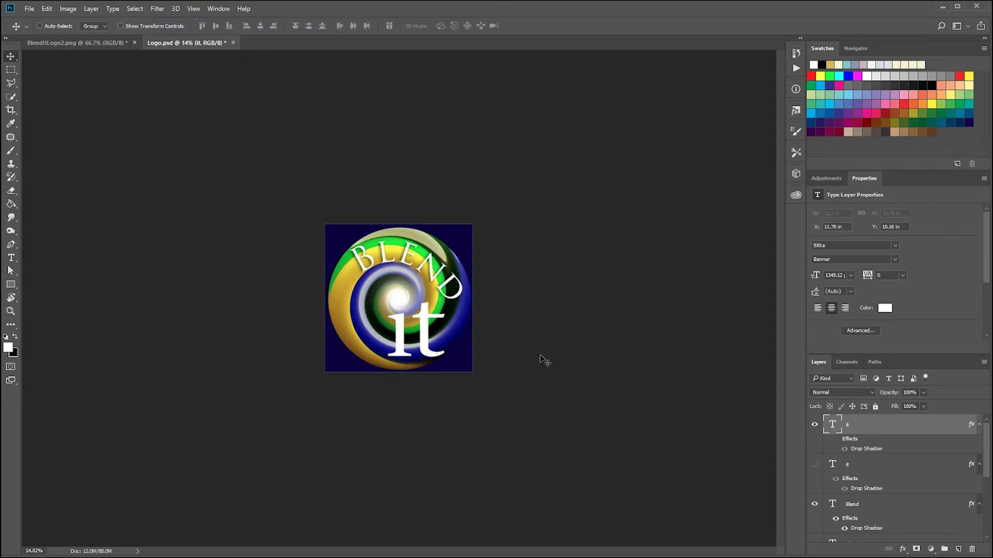
{"action": "scroll", "coordinate": [545, 360], "scroll_direction": "up", "scroll_amount": 4}
{"action": "scroll", "coordinate": [527, 398], "scroll_direction": "down", "scroll_amount": 1}
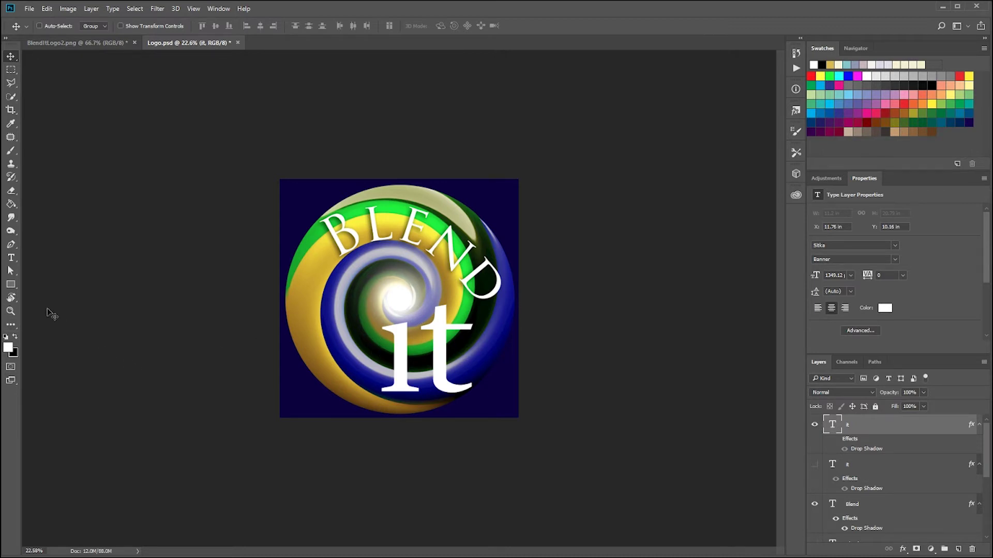
{"action": "scroll", "coordinate": [527, 309], "scroll_direction": "up", "scroll_amount": 2}
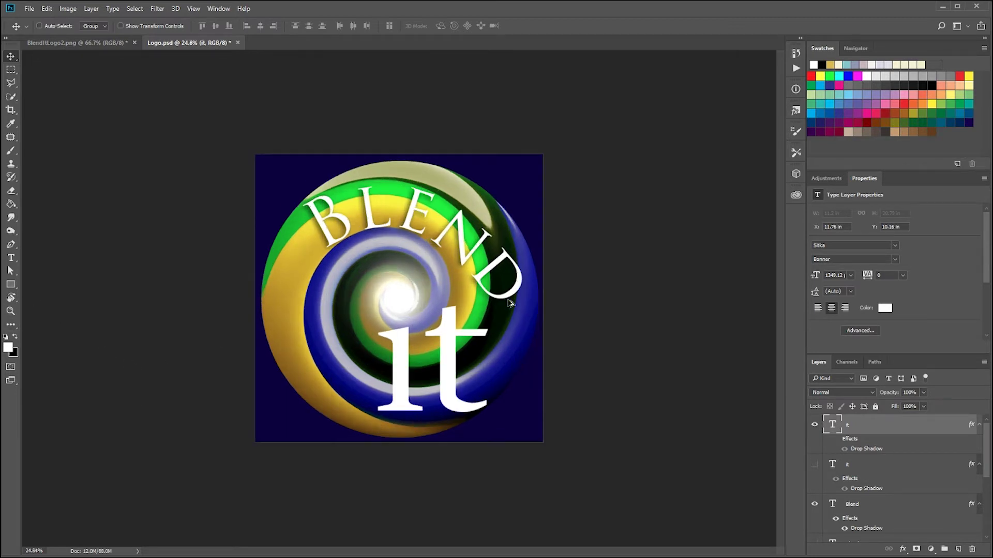
{"action": "scroll", "coordinate": [525, 344], "scroll_direction": "down", "scroll_amount": 1}
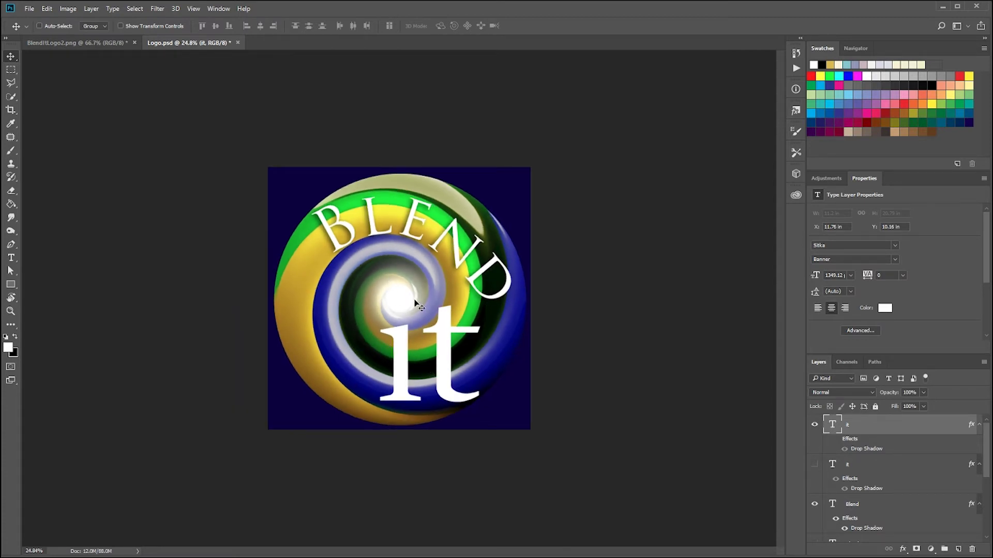
{"action": "left_click_drag", "start_coordinate": [409, 362], "coordinate": [454, 303]}
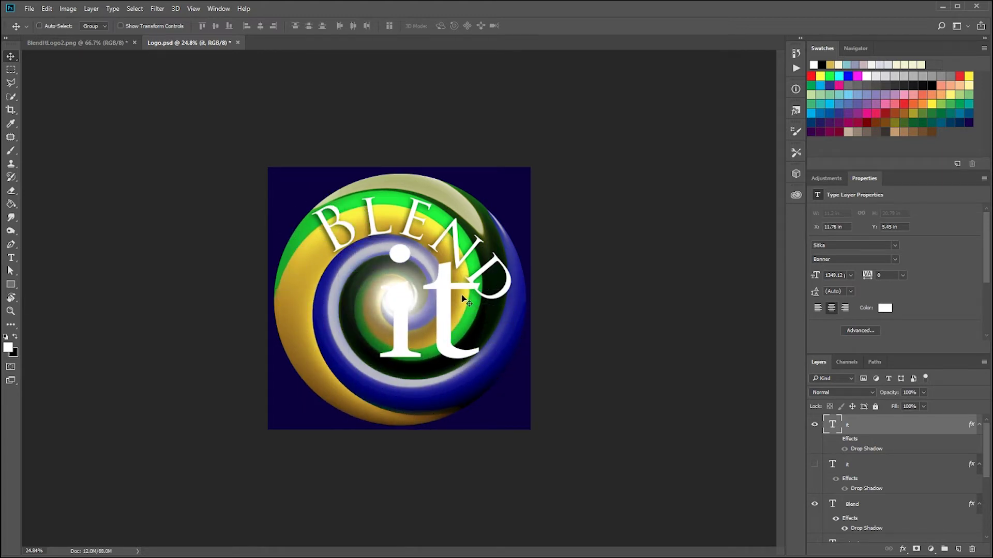
Delete the enlarged straight it layer.
{"action": "key", "text": "Delete"}
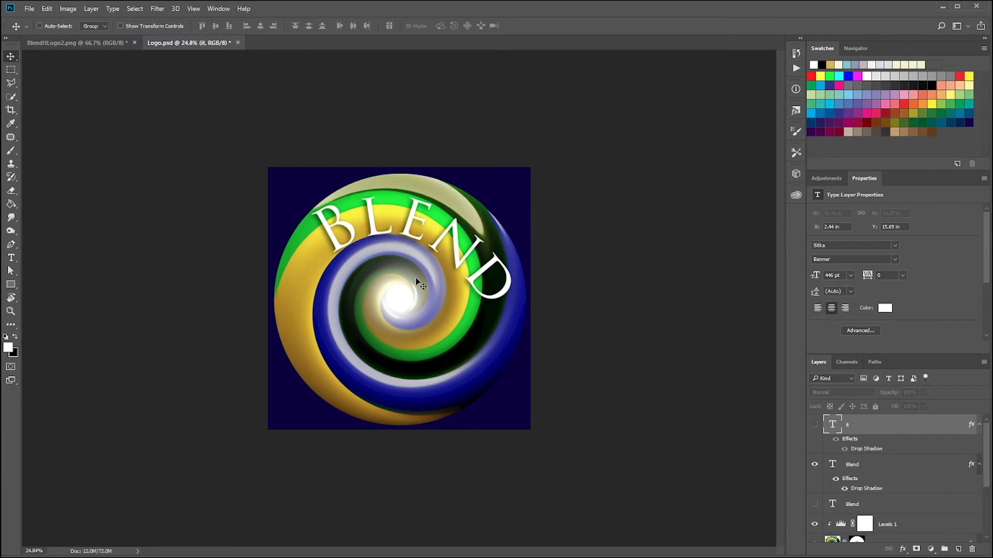
{"action": "key", "text": "ctrl+0"}
{"action": "key", "text": "ctrl+minus"}
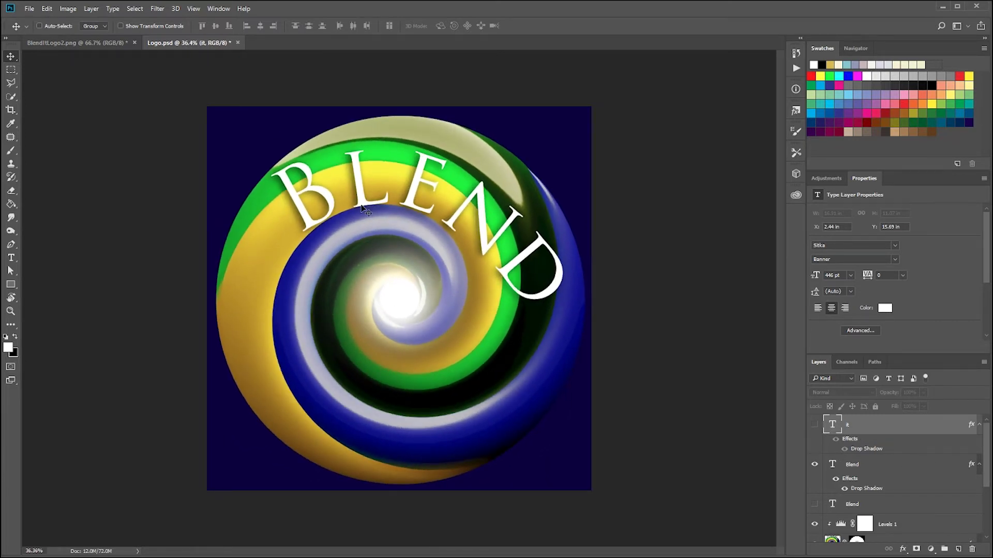
Append the word it to the curved Blend text and commit the edit.
{"action": "key", "text": "t"}
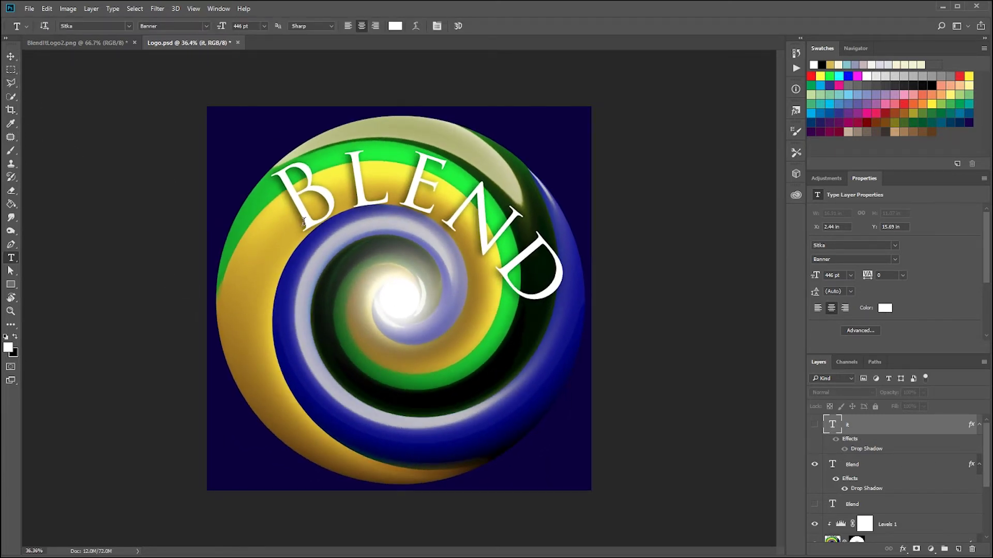
{"action": "left_click", "coordinate": [552, 296]}
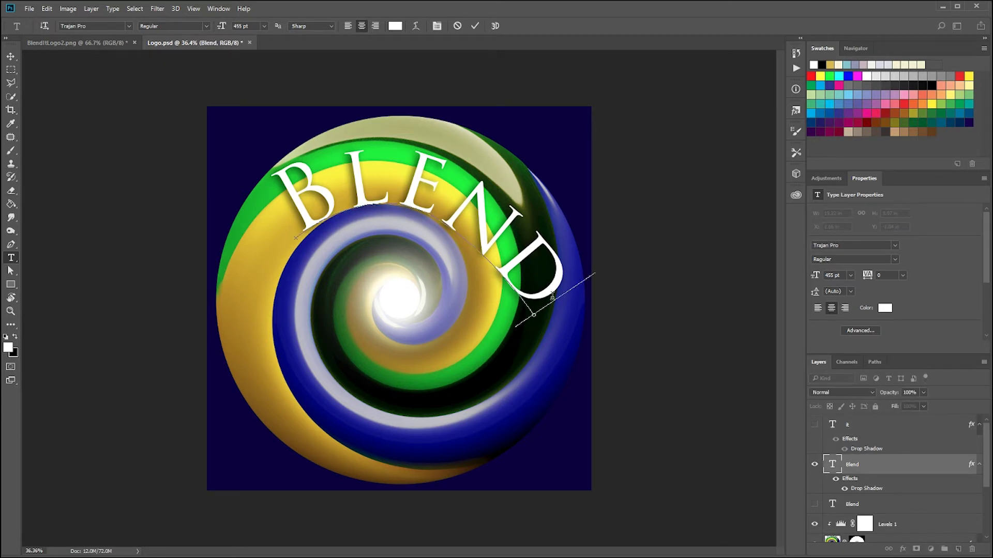
{"action": "left_click", "coordinate": [11, 55]}
Shift the Blend it lettering toward the lower left and reshape its path's start, middle anchor and handles to follow the blue band's outer edge.
{"action": "left_click_drag", "start_coordinate": [312, 227], "coordinate": [272, 321]}
{"action": "key", "text": "a"}
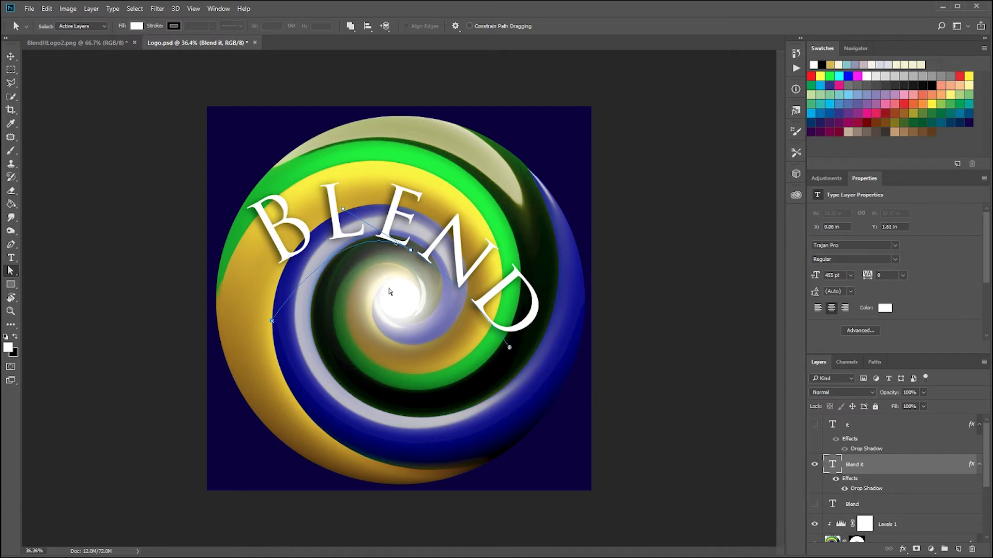
{"action": "left_click_drag", "start_coordinate": [410, 251], "coordinate": [406, 207]}
{"action": "left_click_drag", "start_coordinate": [465, 240], "coordinate": [508, 210]}
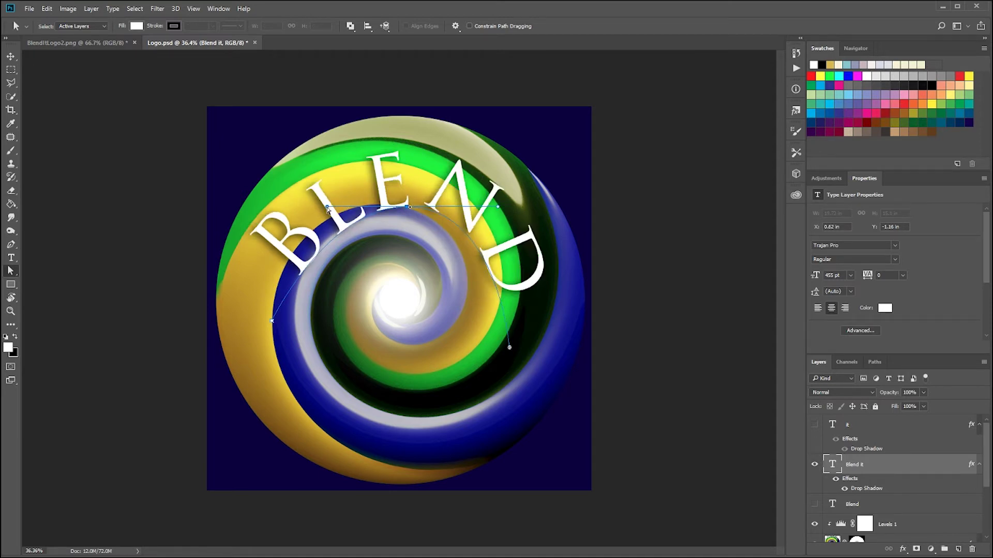
{"action": "left_click_drag", "start_coordinate": [327, 206], "coordinate": [267, 213]}
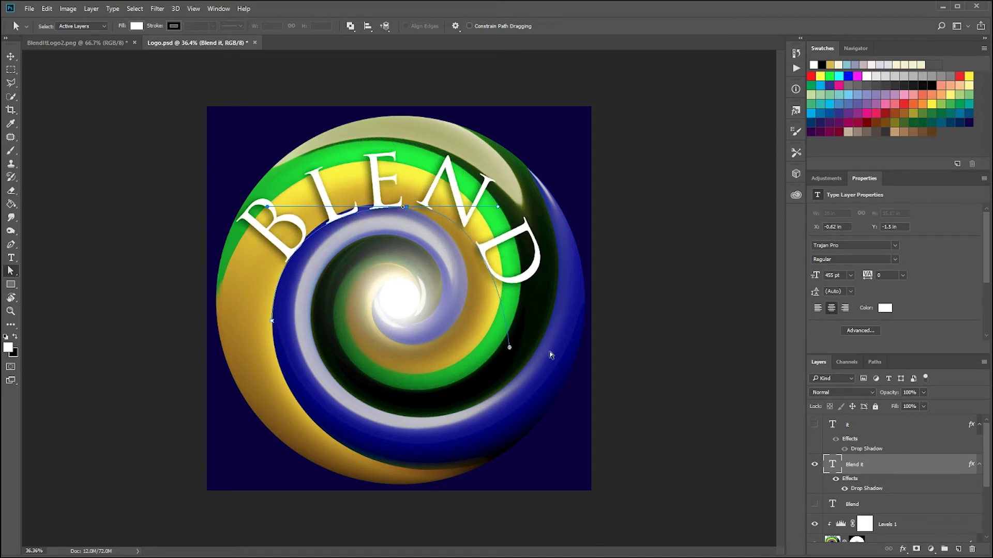
Lengthen the text path by moving its start point down the sphere's left side and its end point onto the green band, fitting Blend it.
{"action": "left_click_drag", "start_coordinate": [509, 350], "coordinate": [520, 313]}
{"action": "left_click_drag", "start_coordinate": [272, 321], "coordinate": [279, 373]}
{"action": "left_click_drag", "start_coordinate": [520, 314], "coordinate": [480, 375]}
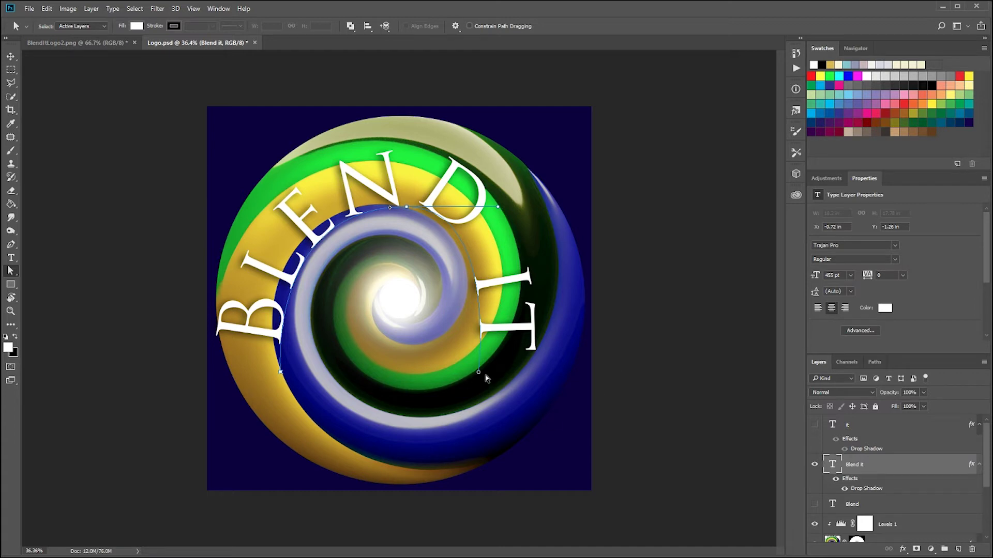
{"action": "left_click_drag", "start_coordinate": [480, 371], "coordinate": [509, 333]}
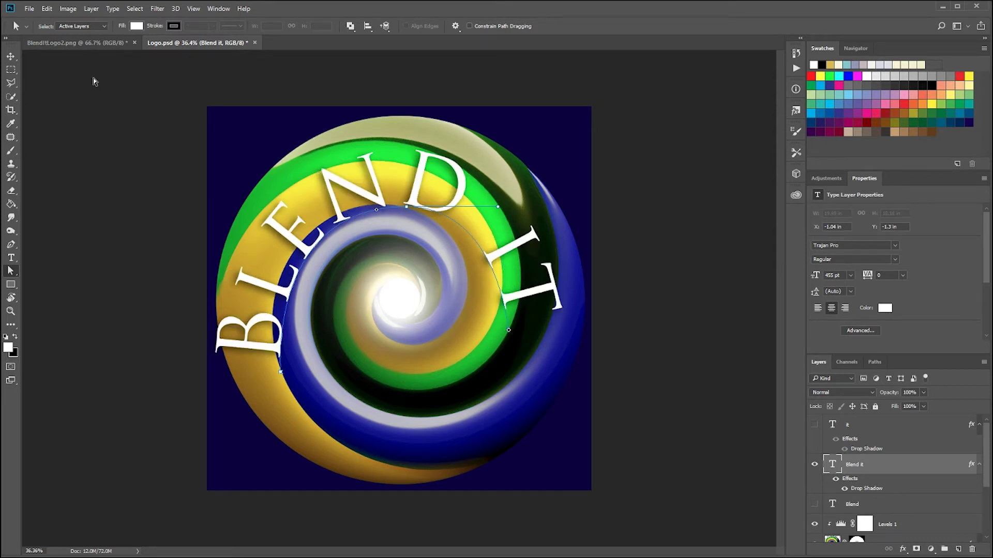
Try to extend the text path beyond its end point toward the lower black band with the Pen tool.
{"action": "key", "text": "p"}
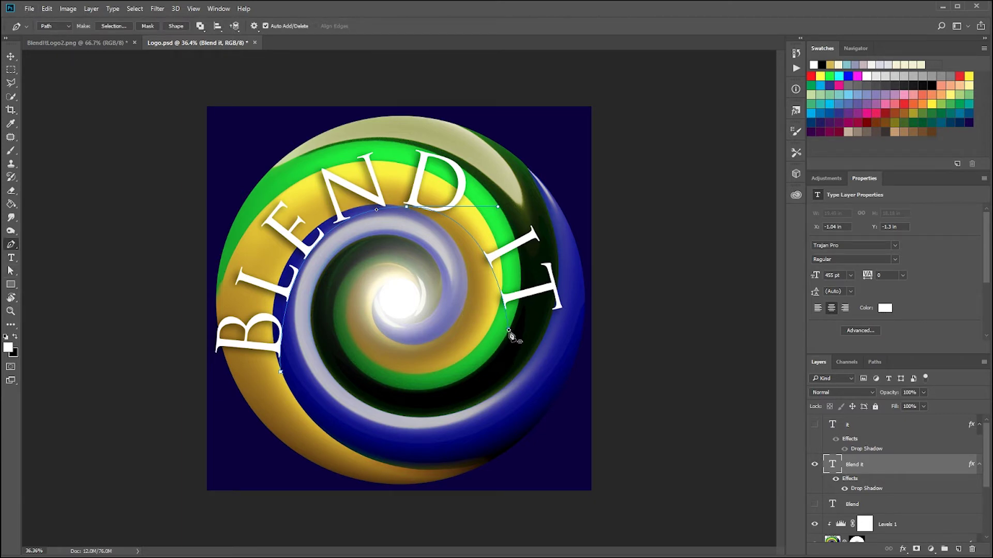
{"action": "left_click_drag", "start_coordinate": [509, 330], "coordinate": [524, 209]}
{"action": "key", "text": "ctrl+z"}
{"action": "left_click_drag", "start_coordinate": [509, 330], "coordinate": [509, 346]}
{"action": "left_click", "coordinate": [464, 396]}
{"action": "left_click", "coordinate": [55, 26]}
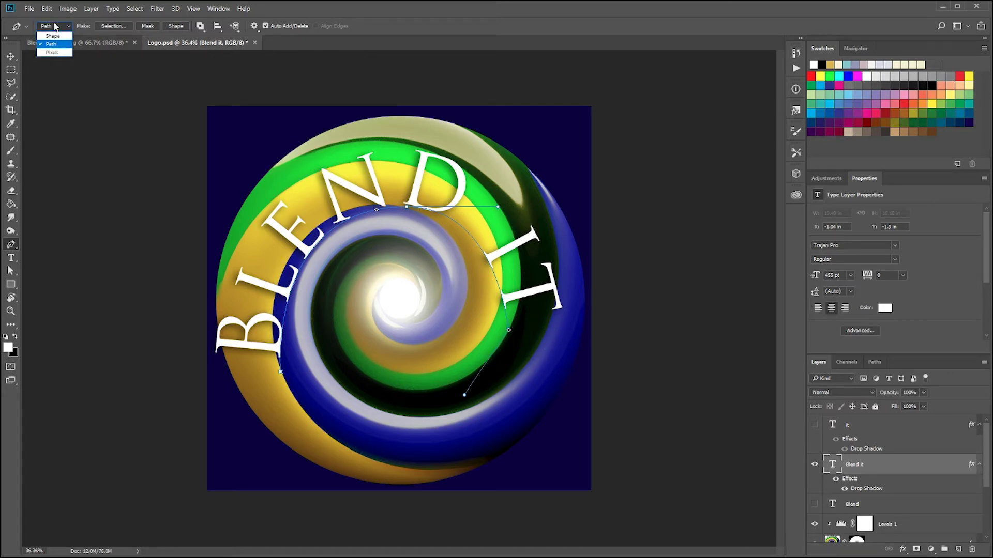
{"action": "left_click", "coordinate": [110, 22]}
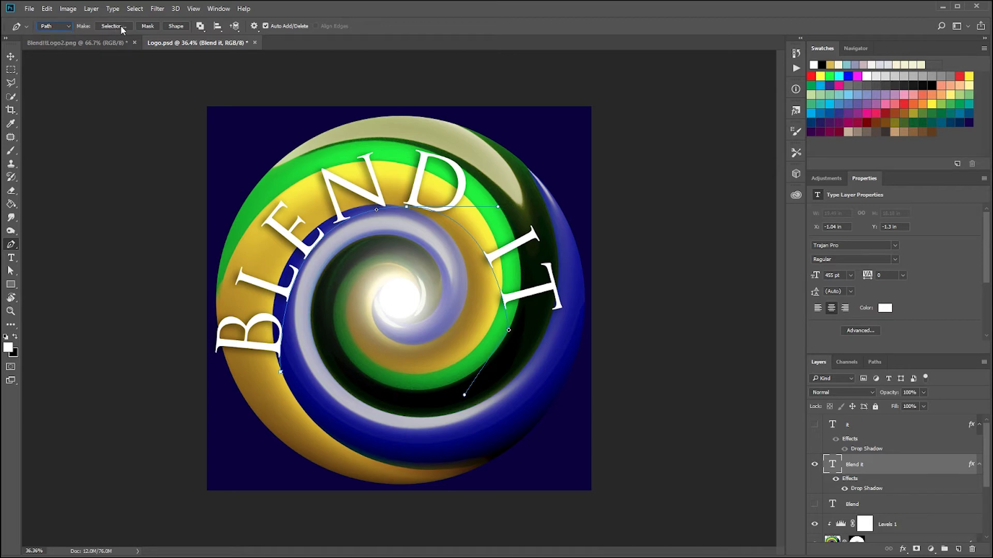
{"action": "left_click", "coordinate": [254, 27]}
{"action": "left_click", "coordinate": [23, 26]}
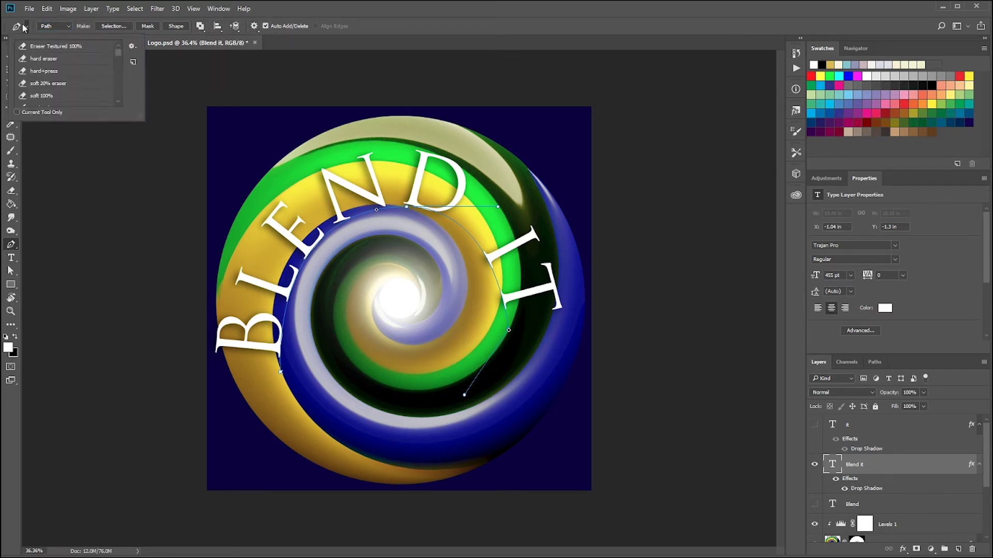
{"action": "left_click", "coordinate": [24, 26]}
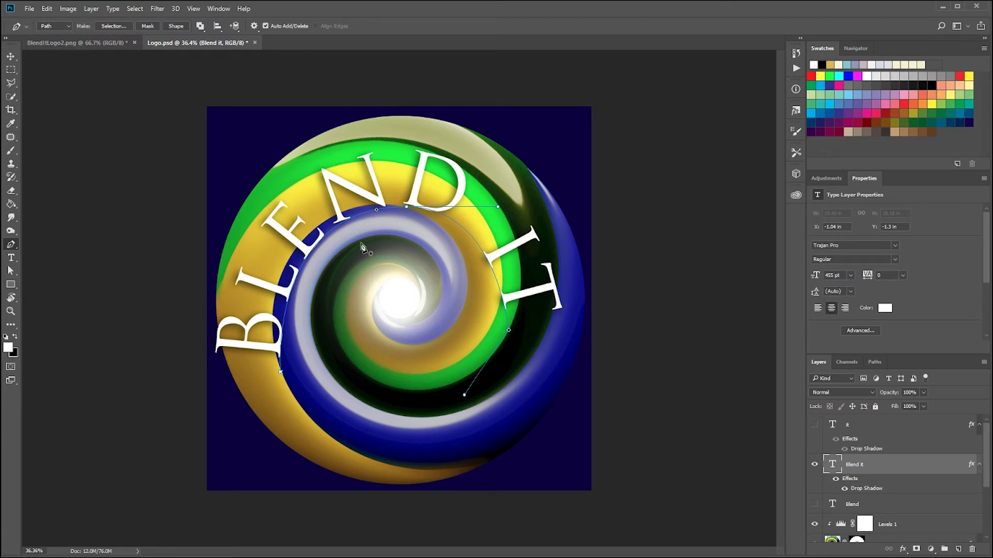
Remove the word it from the curved text, leaving only Blend, and commit the edit.
{"action": "left_click", "coordinate": [11, 56]}
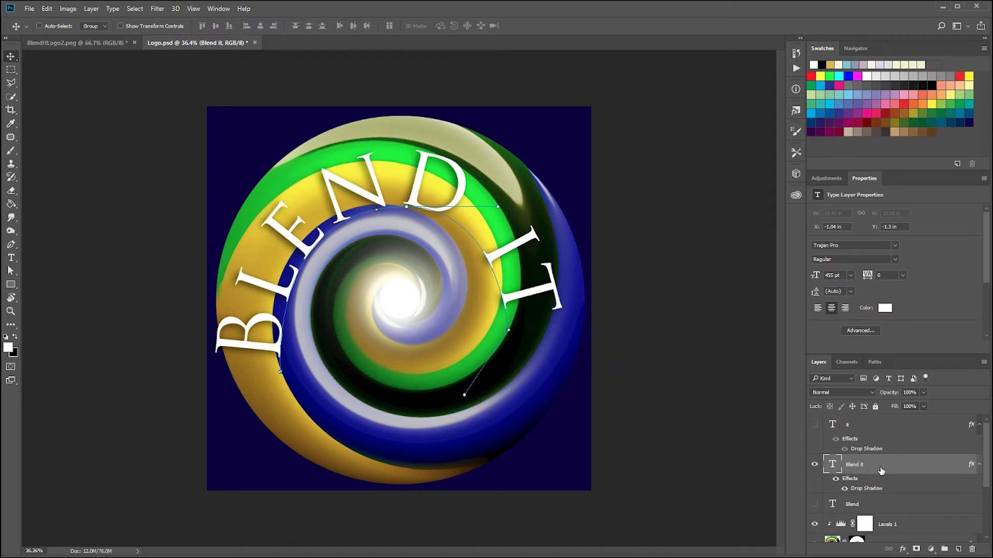
{"action": "key", "text": "t"}
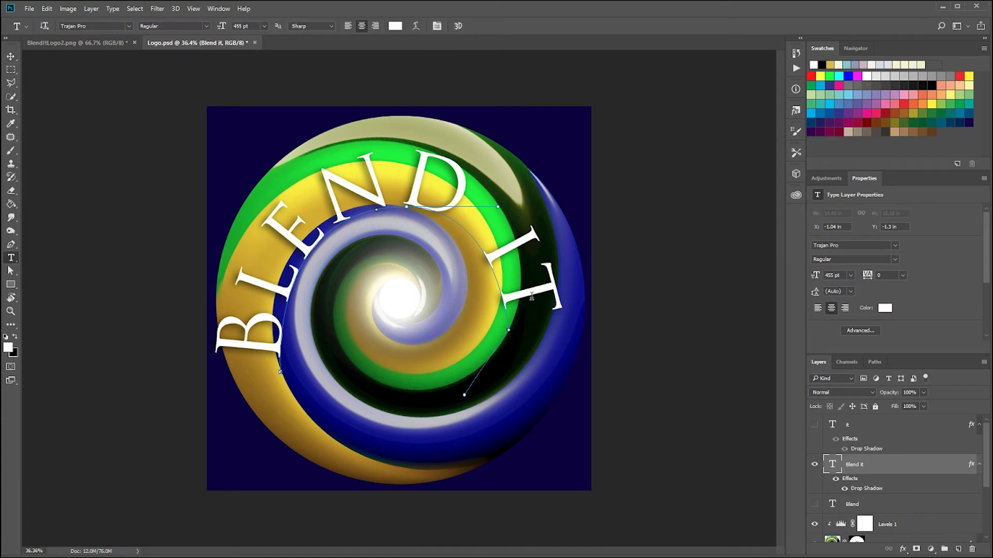
{"action": "double_click", "coordinate": [523, 296]}
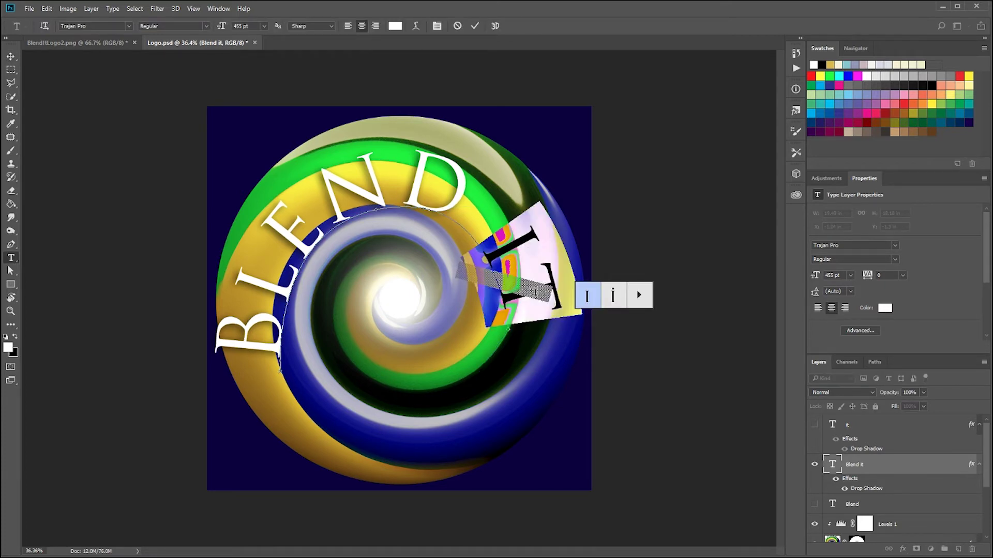
{"action": "key", "text": "BackSpace"}
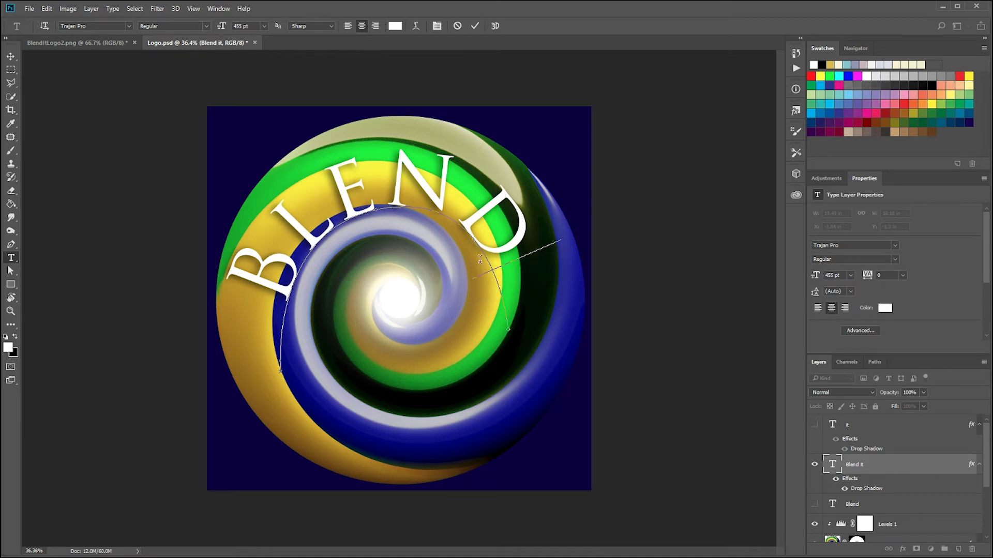
{"action": "double_click", "coordinate": [469, 209]}
{"action": "left_click", "coordinate": [506, 249]}
{"action": "key", "text": "ctrl+Return"}
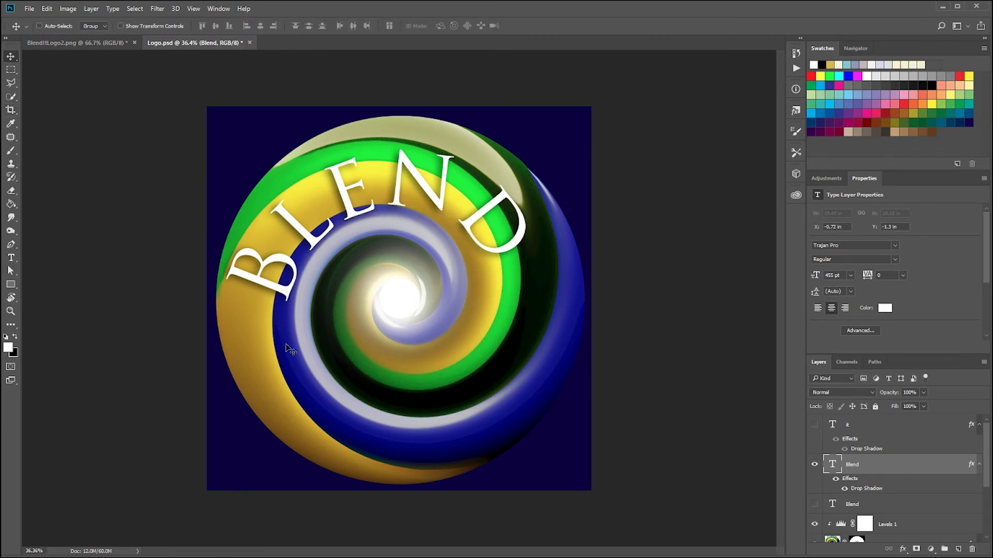
Shorten the Blend path by moving both end points up along the blue and green bands, and raise its middle anchor slightly.
{"action": "key", "text": "a"}
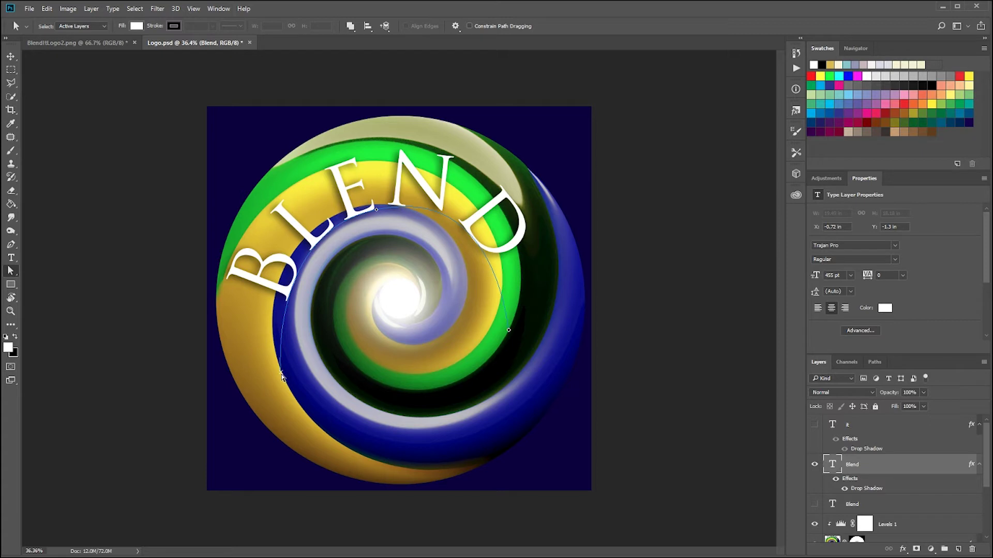
{"action": "left_click_drag", "start_coordinate": [281, 374], "coordinate": [277, 295]}
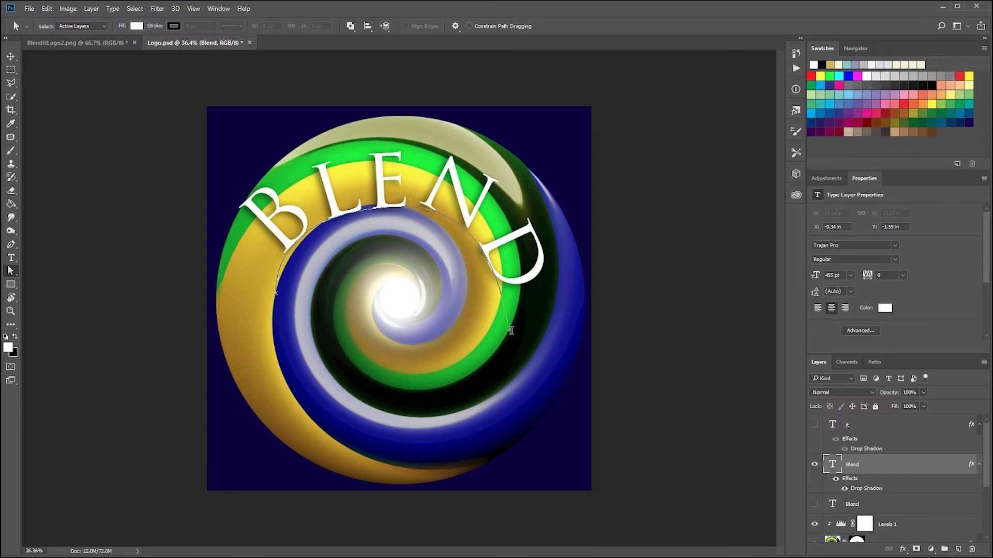
{"action": "left_click_drag", "start_coordinate": [510, 330], "coordinate": [511, 279]}
{"action": "left_click_drag", "start_coordinate": [407, 208], "coordinate": [413, 198]}
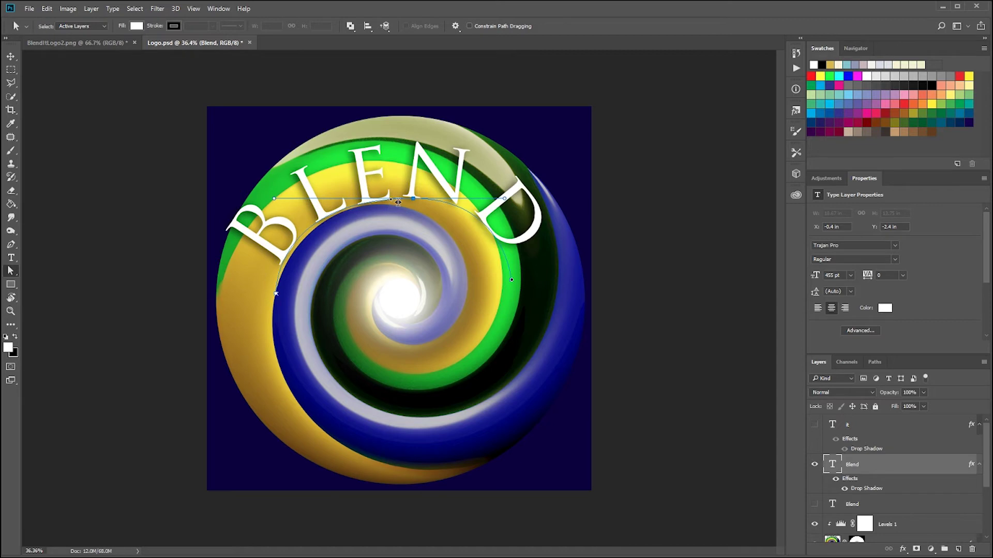
Fine-tune the Blend path's middle anchor and shorten both its curve handles so the letters sit evenly along the blue band's outer edge.
{"action": "left_click_drag", "start_coordinate": [413, 200], "coordinate": [400, 199]}
{"action": "left_click_drag", "start_coordinate": [269, 200], "coordinate": [288, 201]}
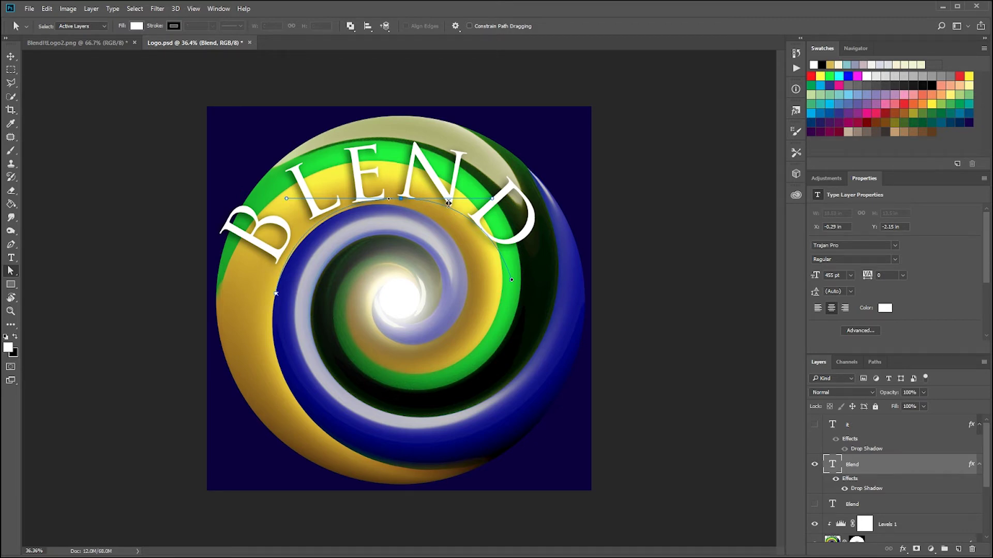
{"action": "left_click_drag", "start_coordinate": [288, 202], "coordinate": [295, 202]}
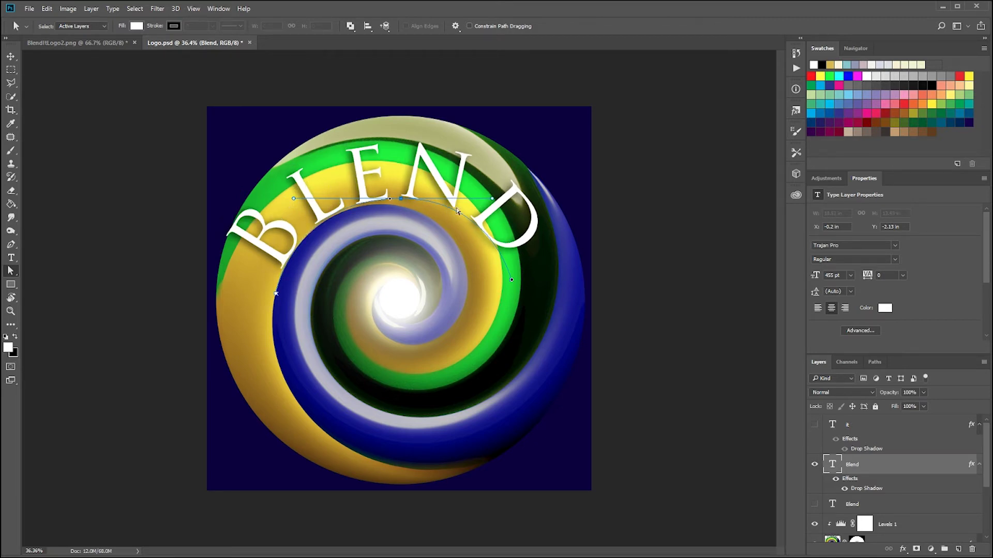
{"action": "left_click_drag", "start_coordinate": [487, 200], "coordinate": [481, 199]}
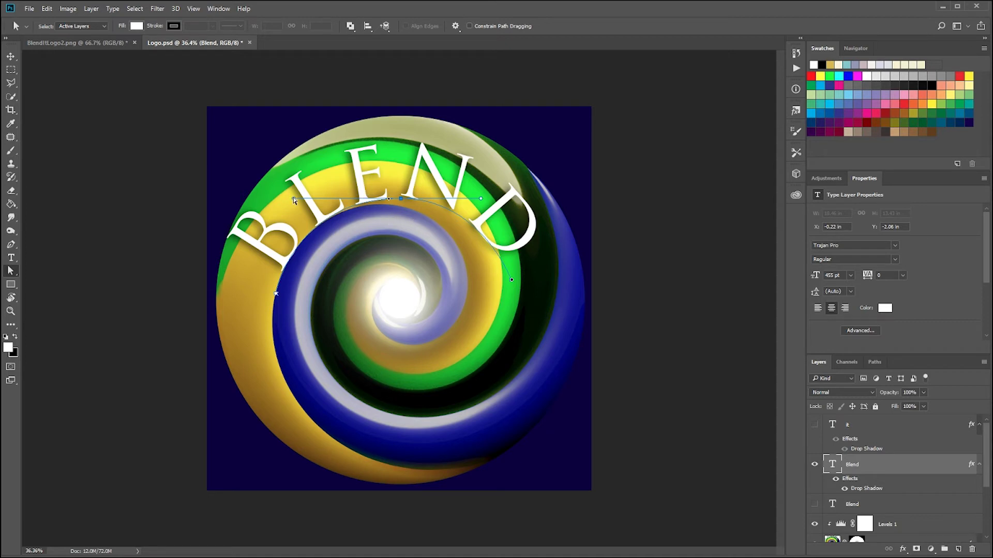
{"action": "left_click_drag", "start_coordinate": [294, 201], "coordinate": [307, 200]}
{"action": "mouse_move", "coordinate": [403, 201]}
{"action": "left_mouse_down"}
{"action": "mouse_move", "coordinate": [394, 207]}
{"action": "mouse_move", "coordinate": [399, 199]}
{"action": "left_mouse_up"}
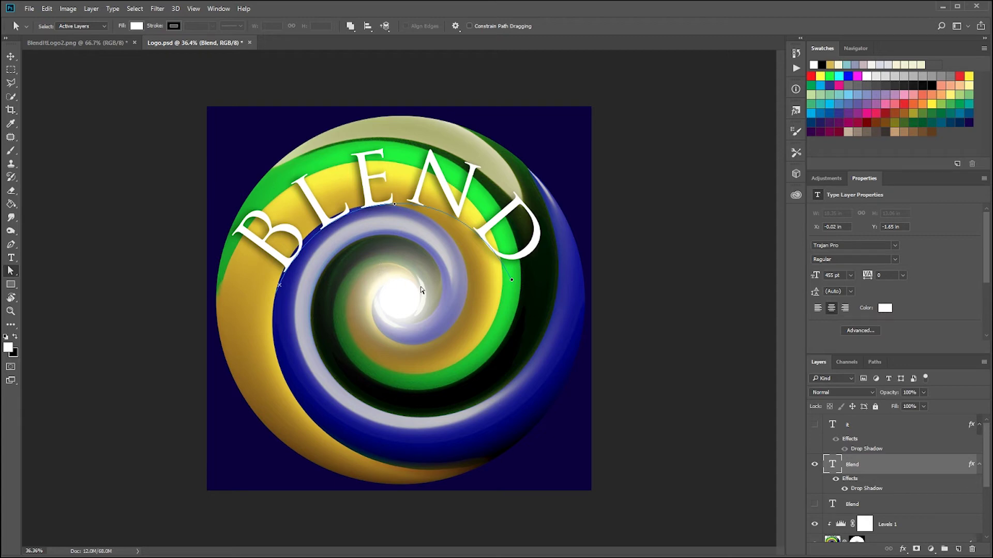
Lower the Blend path's left end point slightly and readjust its curve handles so all five letters fit along the path.
{"action": "left_click", "coordinate": [394, 208]}
{"action": "left_click_drag", "start_coordinate": [394, 207], "coordinate": [257, 154]}
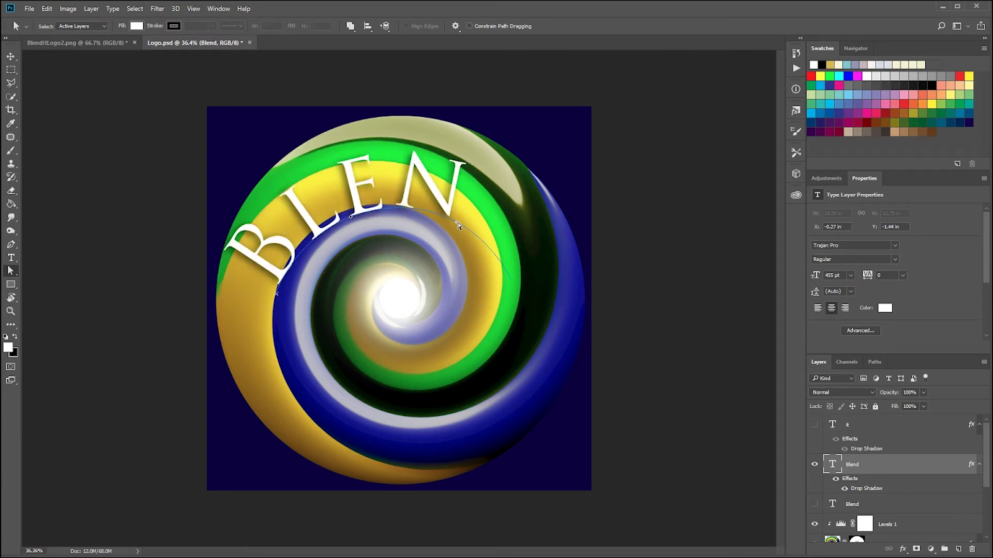
{"action": "mouse_move", "coordinate": [461, 223]}
{"action": "left_mouse_down"}
{"action": "mouse_move", "coordinate": [532, 290]}
{"action": "mouse_move", "coordinate": [531, 272]}
{"action": "mouse_move", "coordinate": [529, 281]}
{"action": "left_mouse_up"}
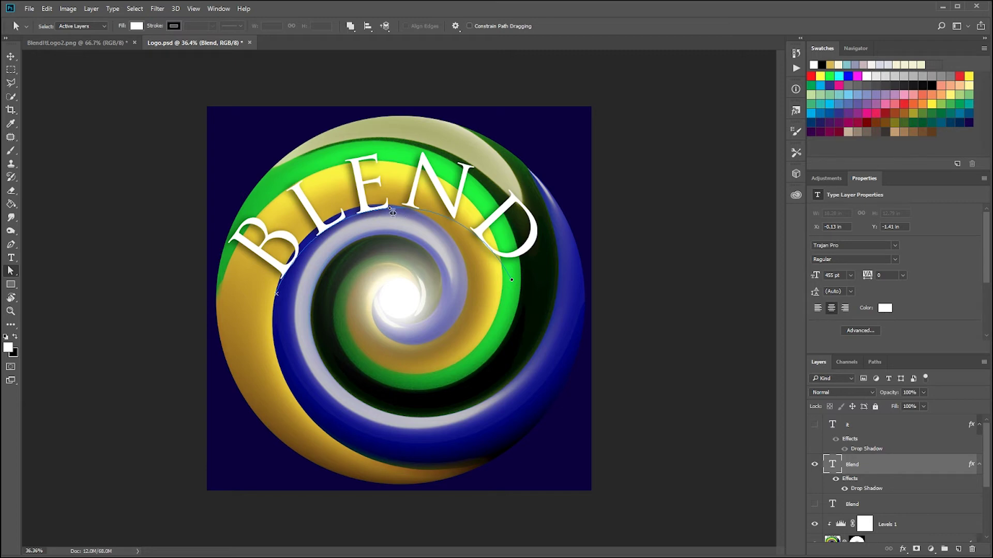
{"action": "left_click", "coordinate": [8, 57]}
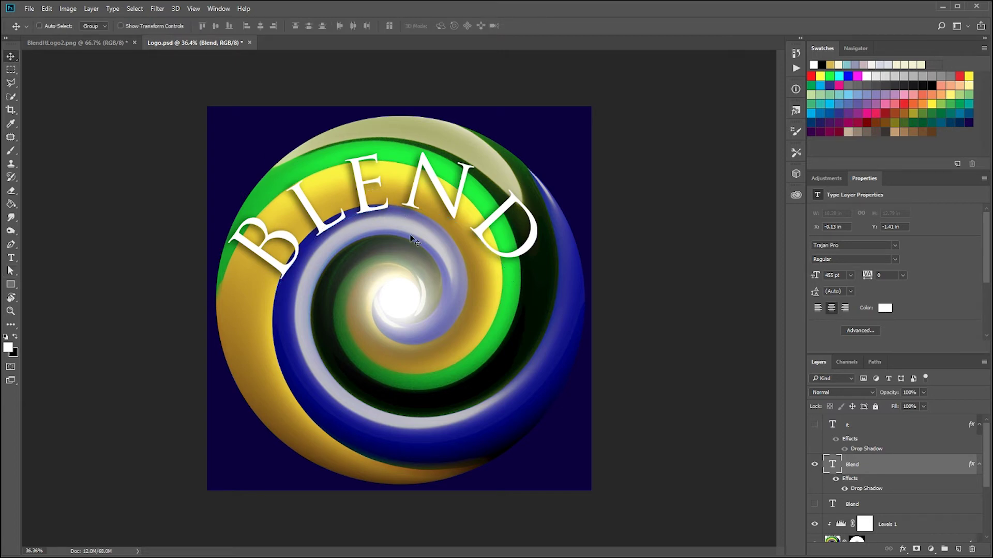
Raise the Blend path's middle anchor slightly and pull its right end point inward to the edge of the yellow band.
{"action": "key", "text": "a"}
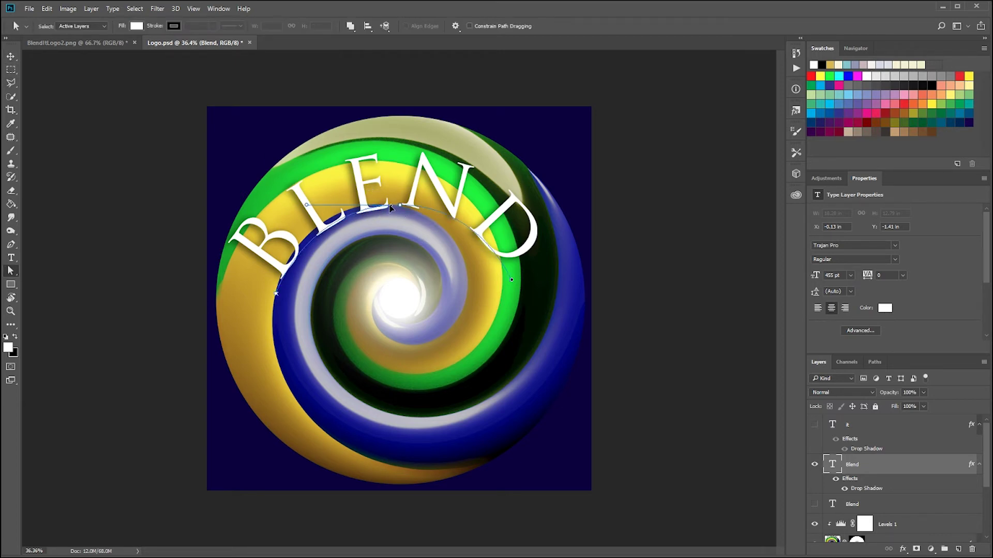
{"action": "left_click_drag", "start_coordinate": [389, 209], "coordinate": [391, 203]}
{"action": "left_click_drag", "start_coordinate": [510, 280], "coordinate": [498, 284]}
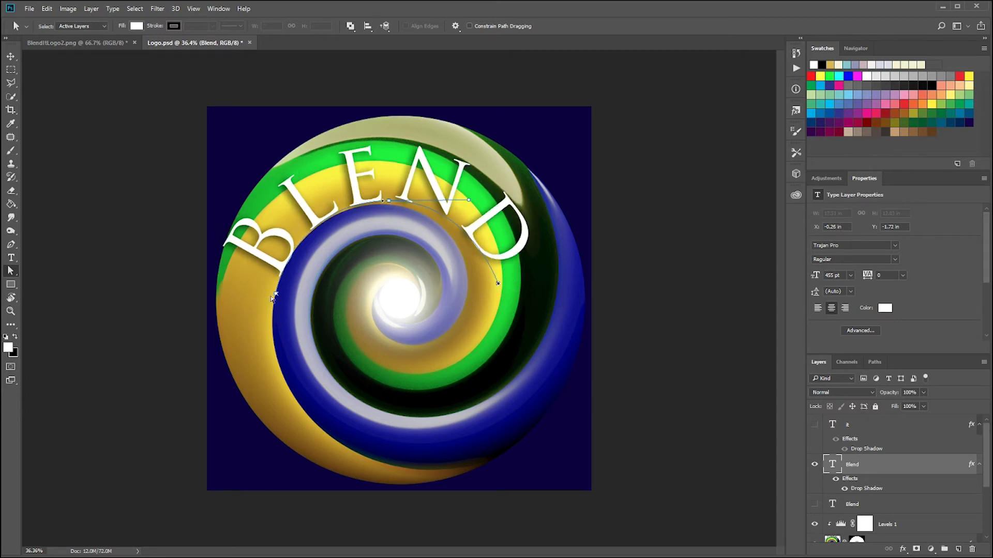
{"action": "left_click", "coordinate": [276, 291]}
{"action": "left_click", "coordinate": [509, 287]}
{"action": "left_click", "coordinate": [867, 429]}
{"action": "left_click", "coordinate": [852, 466]}
{"action": "left_click", "coordinate": [499, 287]}
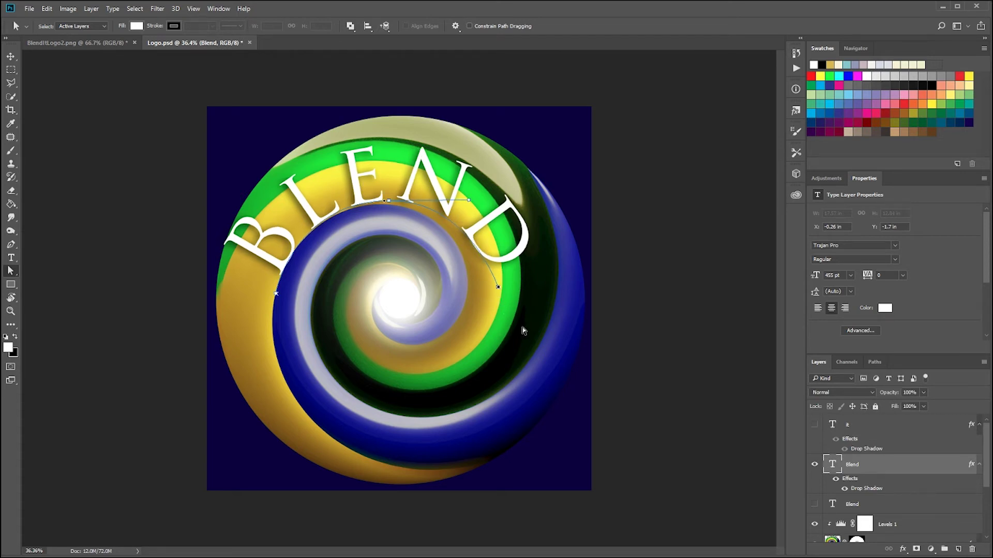
Shift the Blend text slightly right, rotate it about 5° clockwise and reposition it over the spiral.
{"action": "left_click", "coordinate": [10, 56]}
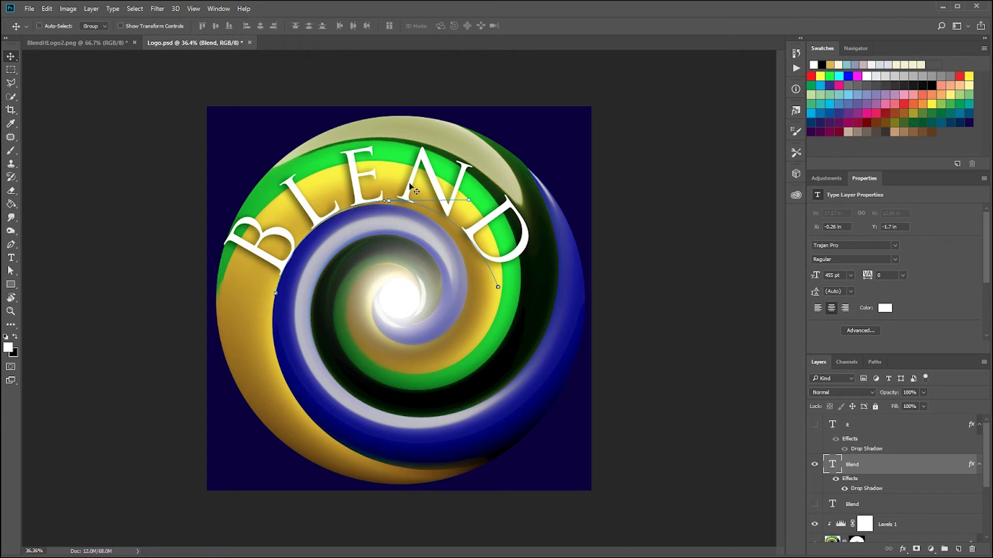
{"action": "left_click_drag", "start_coordinate": [411, 186], "coordinate": [430, 191]}
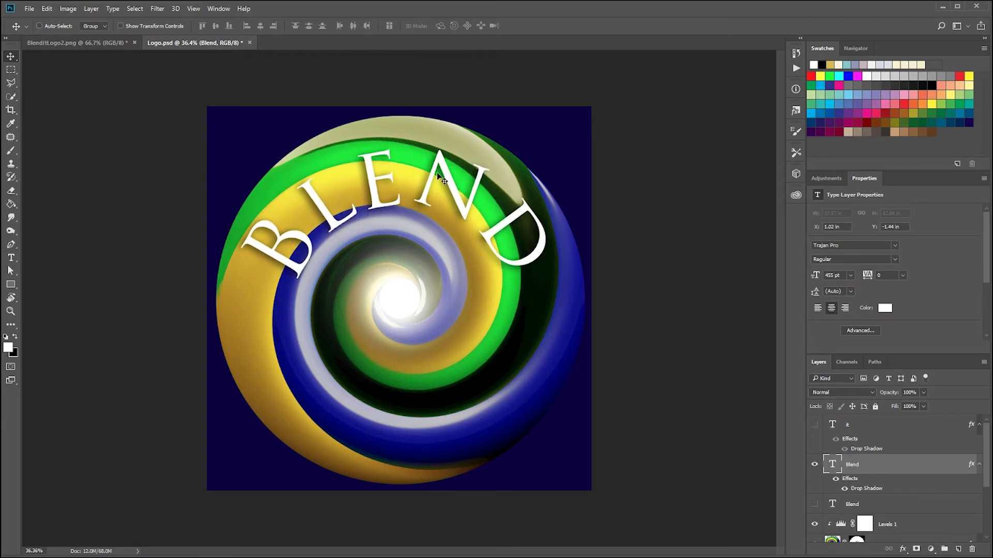
{"action": "left_click_drag", "start_coordinate": [434, 175], "coordinate": [429, 170]}
{"action": "key", "text": "ctrl+t"}
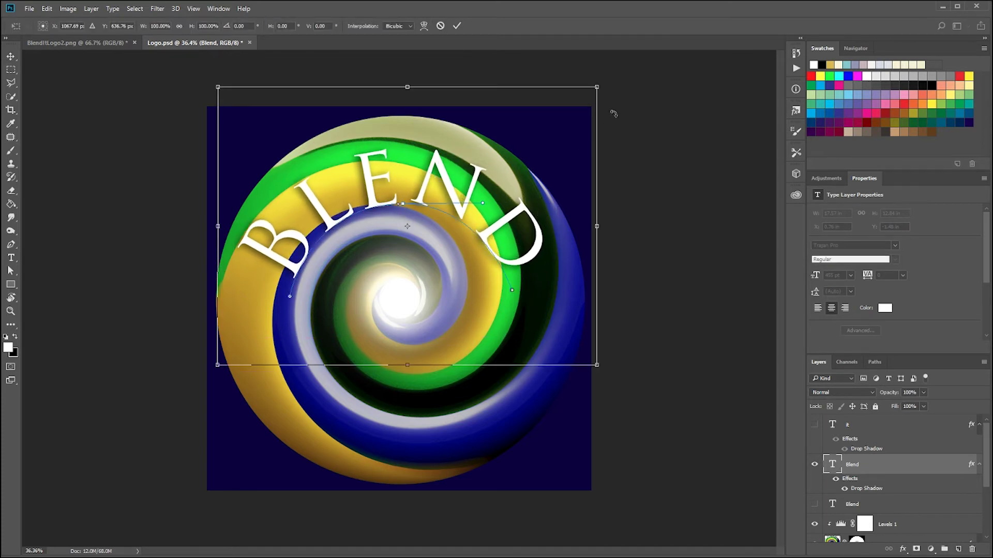
{"action": "left_click_drag", "start_coordinate": [615, 106], "coordinate": [623, 122]}
{"action": "left_click_drag", "start_coordinate": [460, 207], "coordinate": [469, 222]}
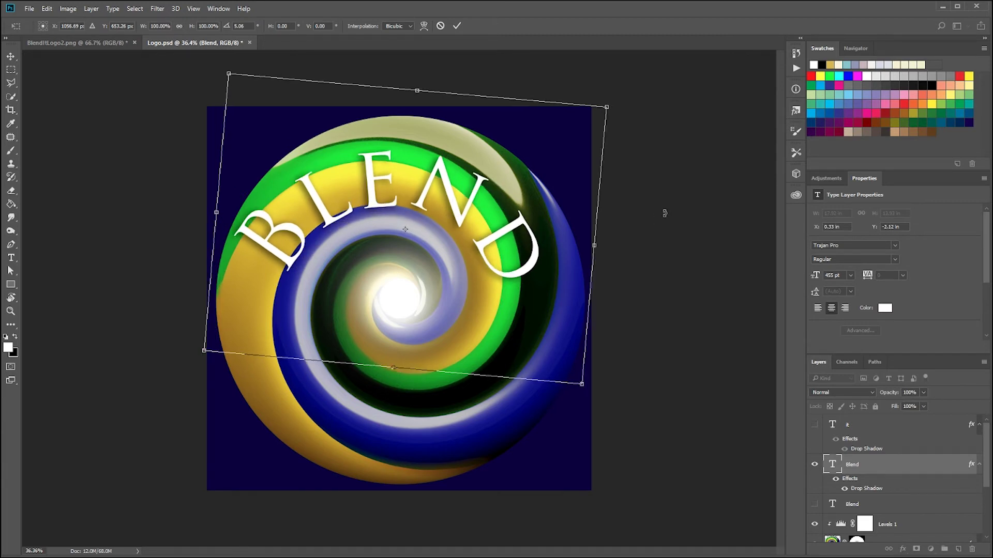
{"action": "key", "text": "Return"}
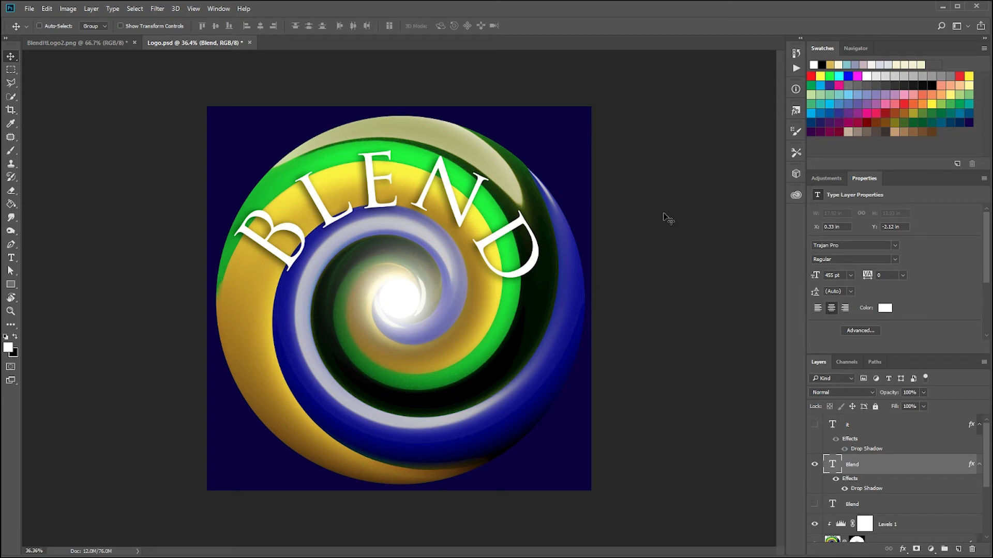
{"action": "key", "text": "alt+F9"}
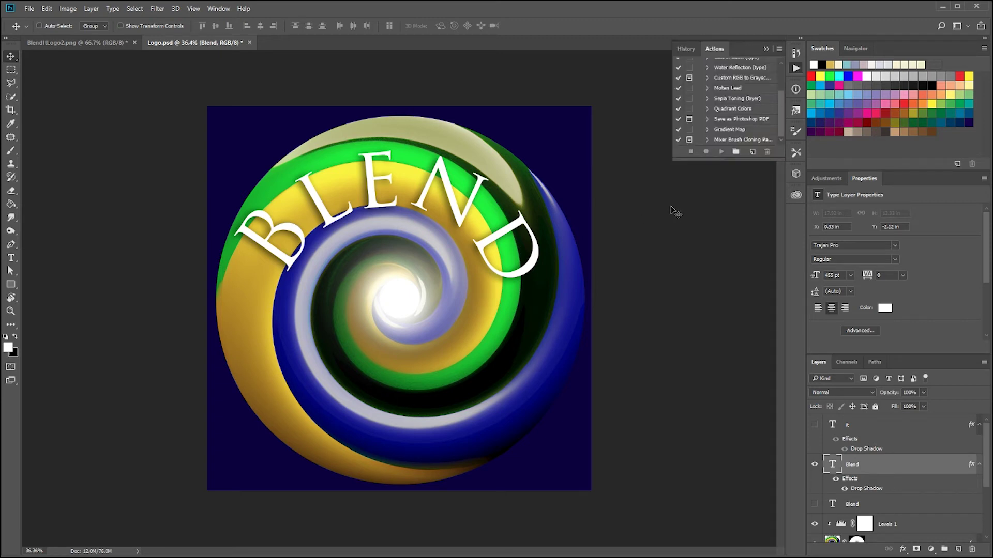
{"action": "scroll", "coordinate": [530, 305], "scroll_direction": "down", "scroll_amount": 5}
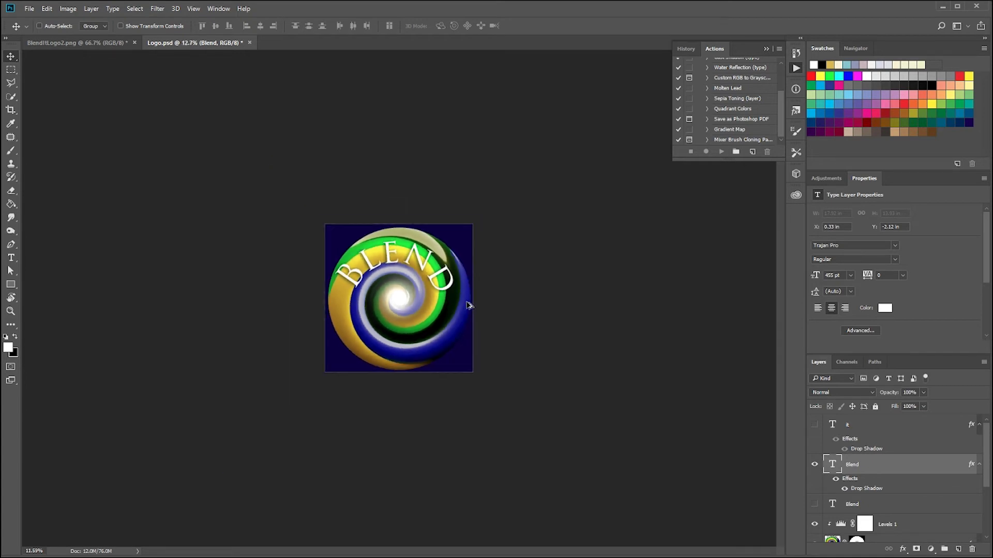
{"action": "scroll", "coordinate": [471, 320], "scroll_direction": "down", "scroll_amount": 3}
{"action": "scroll", "coordinate": [479, 349], "scroll_direction": "up", "scroll_amount": 8}
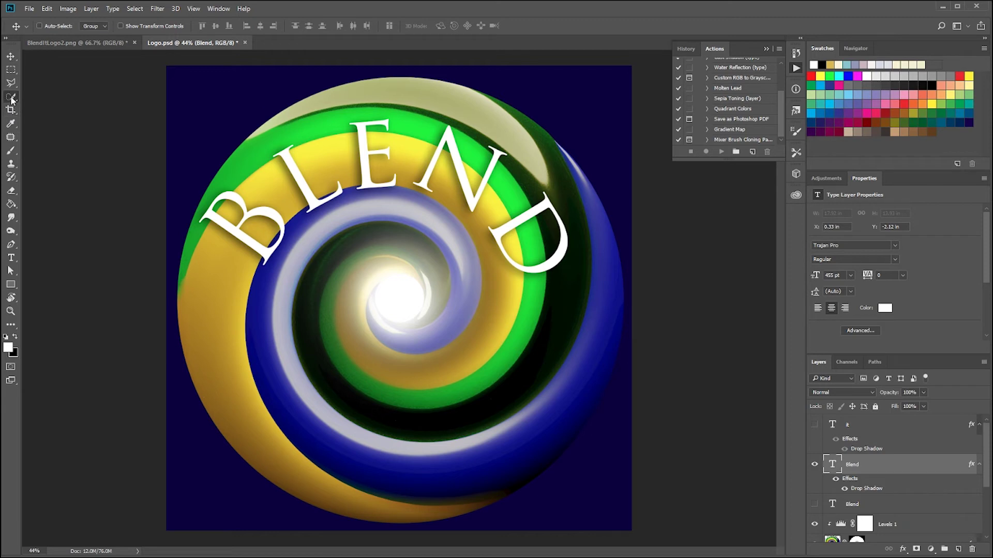
Draw a white guide circle about 954 px in diameter centred on the spiral with the Ellipse tool.
{"action": "left_click", "coordinate": [11, 257]}
{"action": "left_click", "coordinate": [9, 248]}
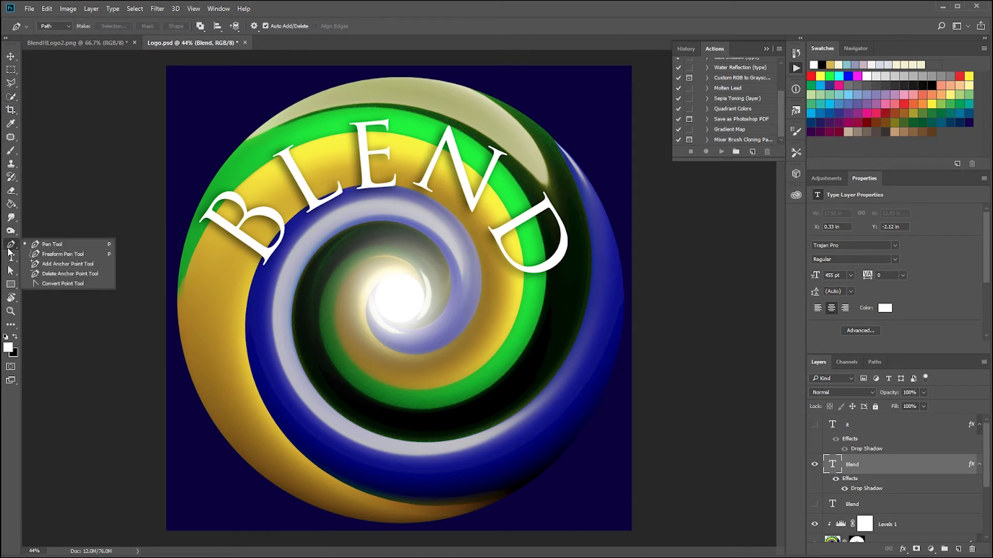
{"action": "left_click", "coordinate": [15, 183]}
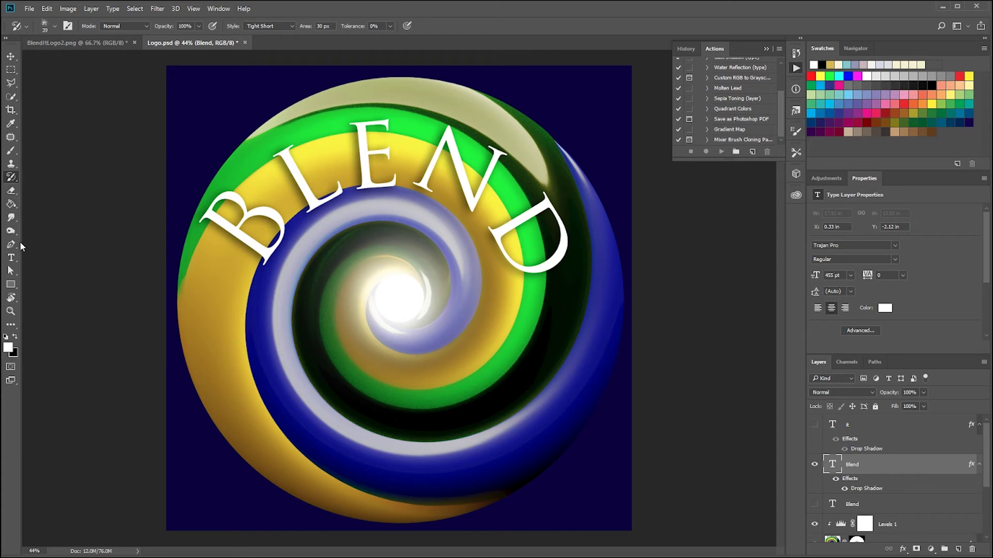
{"action": "left_click", "coordinate": [9, 290]}
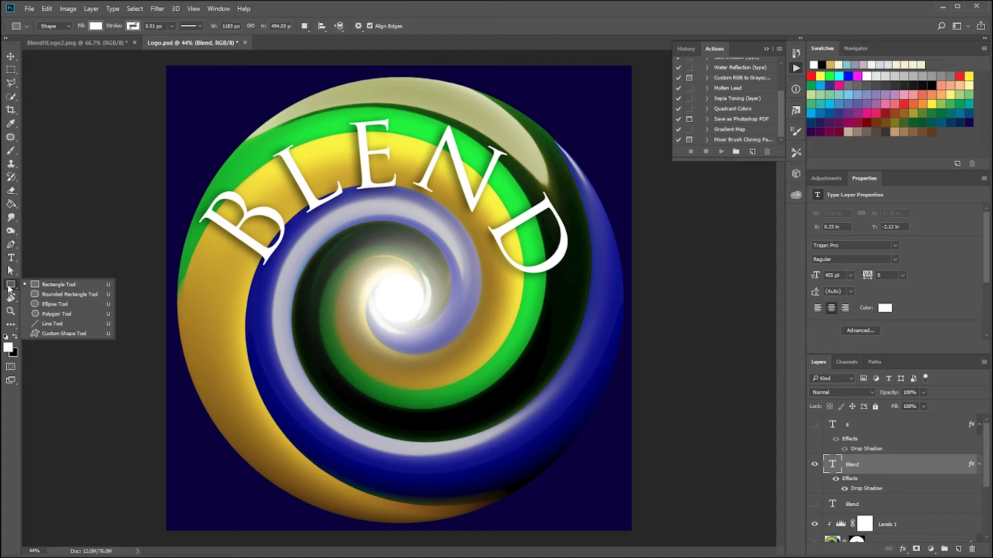
{"action": "left_click", "coordinate": [51, 305]}
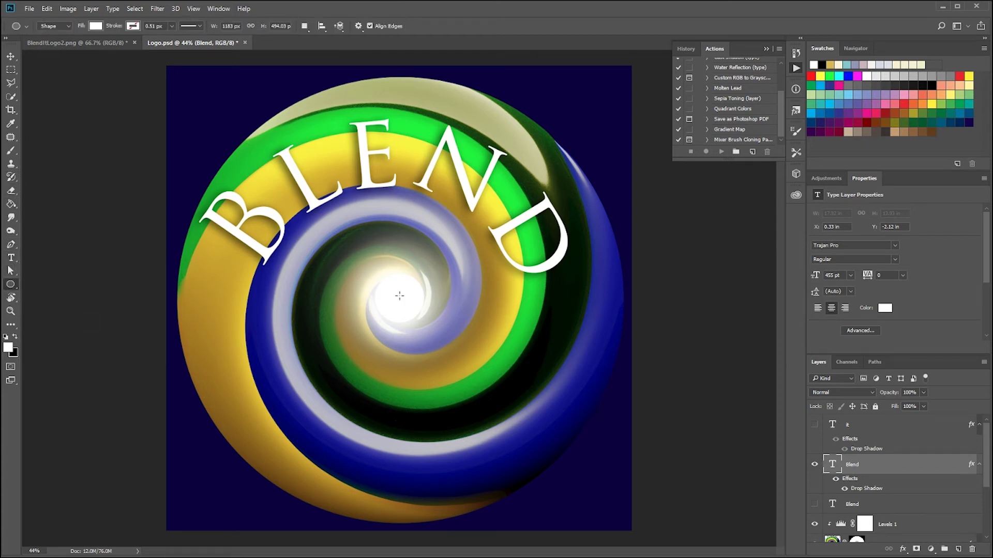
{"action": "left_click_drag", "start_coordinate": [400, 295], "coordinate": [654, 402]}
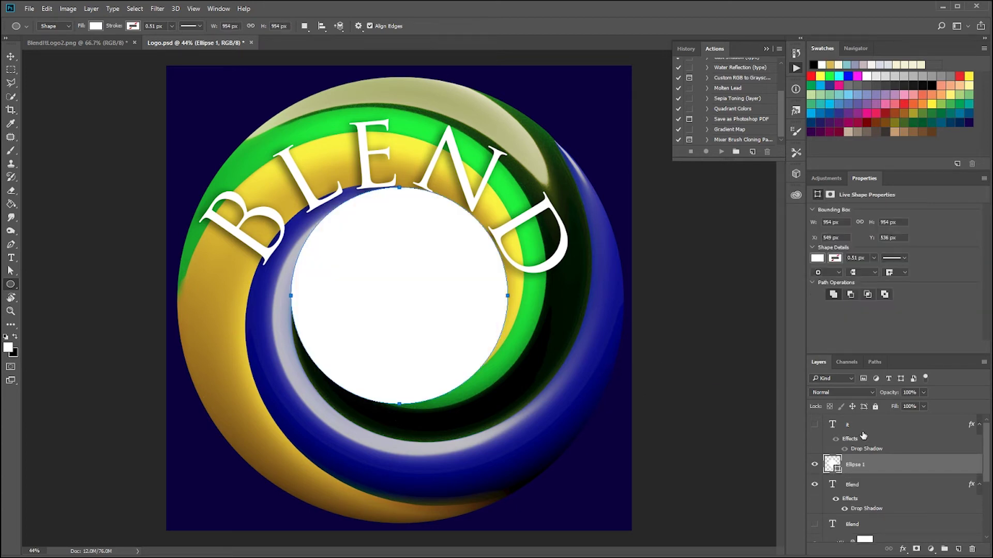
Fit the Blend text path to the white circle by moving both end points onto its sides and levelling the middle anchor's handles.
{"action": "left_click", "coordinate": [858, 486]}
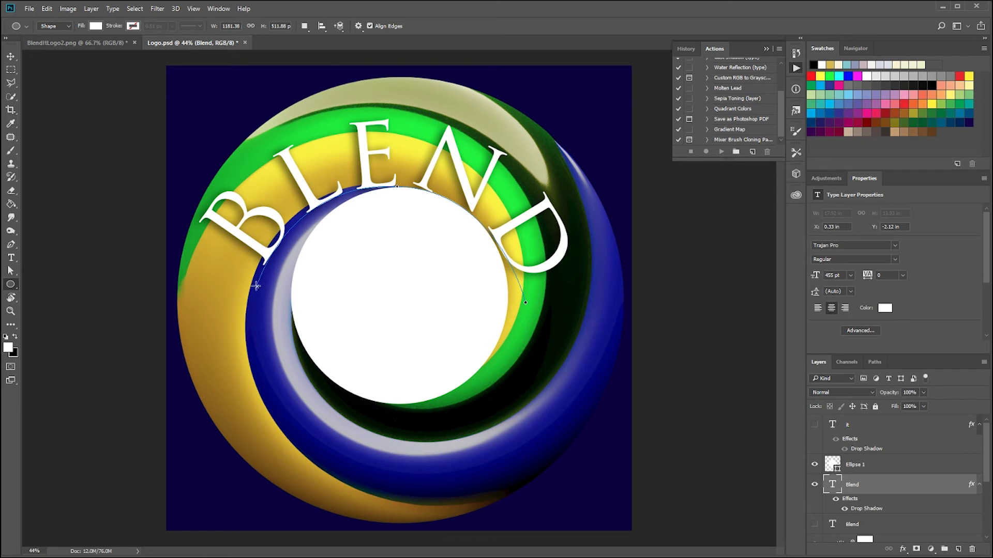
{"action": "key", "text": "a"}
{"action": "left_click_drag", "start_coordinate": [256, 286], "coordinate": [291, 301]}
{"action": "left_click_drag", "start_coordinate": [403, 186], "coordinate": [411, 189]}
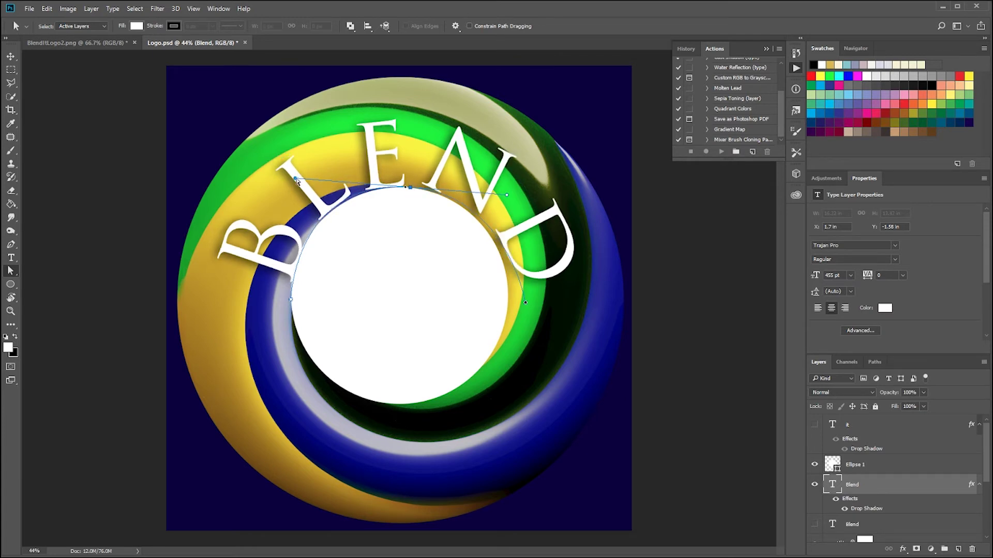
{"action": "left_click_drag", "start_coordinate": [297, 181], "coordinate": [288, 188]}
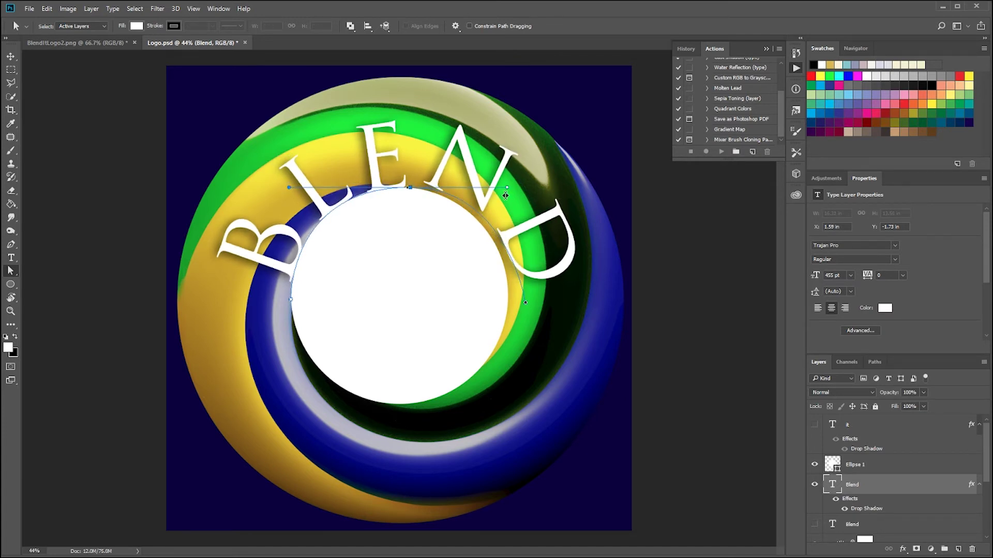
{"action": "left_click_drag", "start_coordinate": [507, 187], "coordinate": [497, 187]}
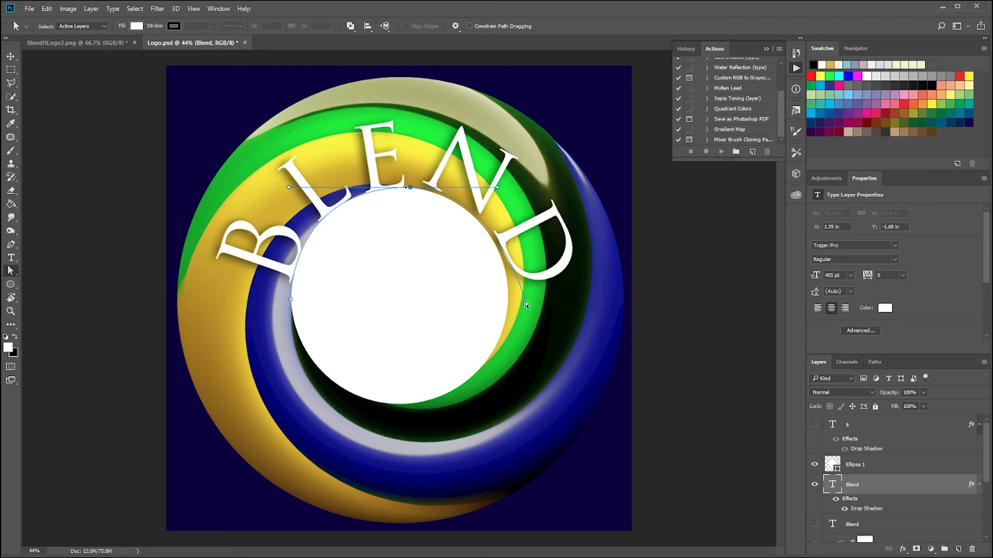
{"action": "left_click_drag", "start_coordinate": [526, 305], "coordinate": [509, 293]}
{"action": "left_click_drag", "start_coordinate": [497, 188], "coordinate": [502, 191]}
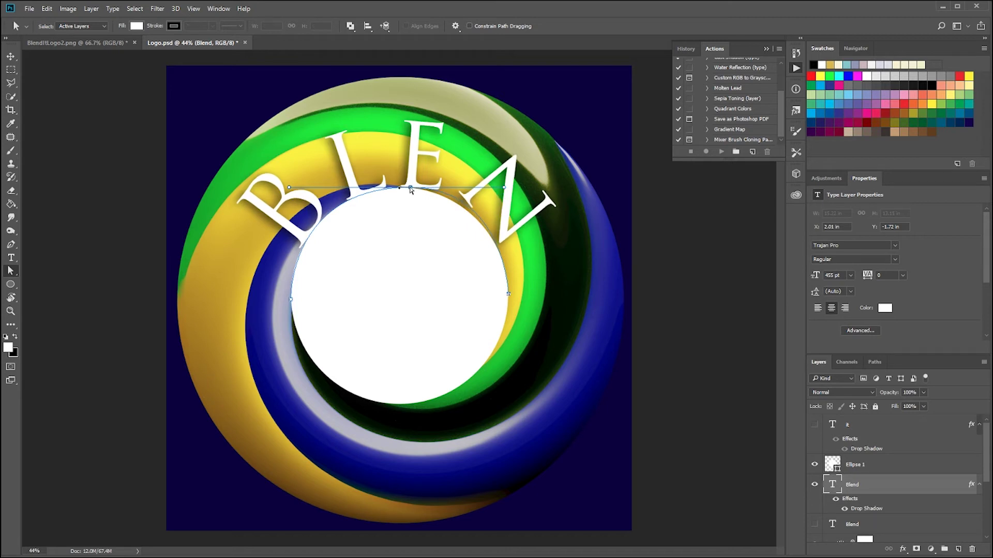
Centre the path's middle anchor on the circle's top and fine-tune the left end point and both handles to follow the circle.
{"action": "left_click_drag", "start_coordinate": [410, 188], "coordinate": [398, 189]}
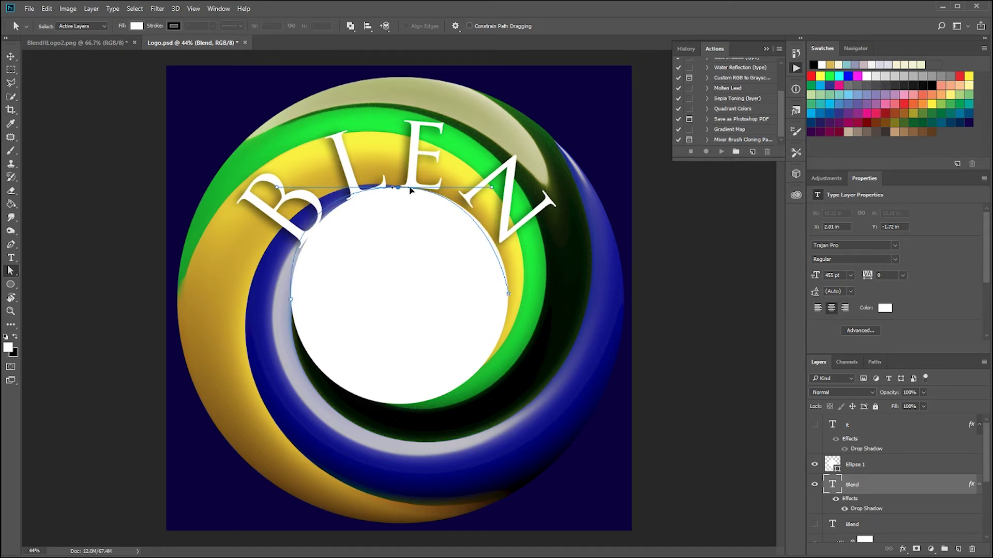
{"action": "left_click_drag", "start_coordinate": [278, 189], "coordinate": [295, 190]}
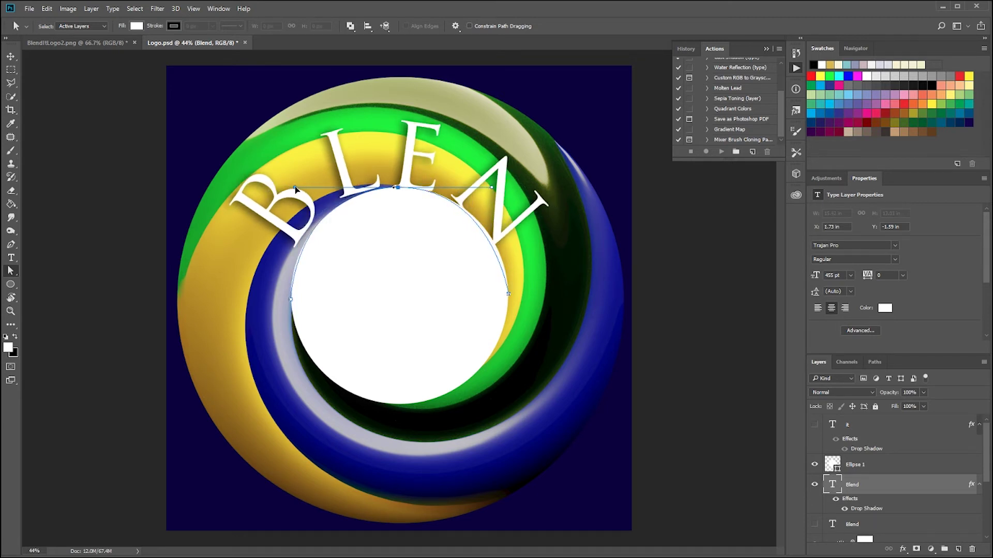
{"action": "left_click_drag", "start_coordinate": [491, 187], "coordinate": [505, 189]}
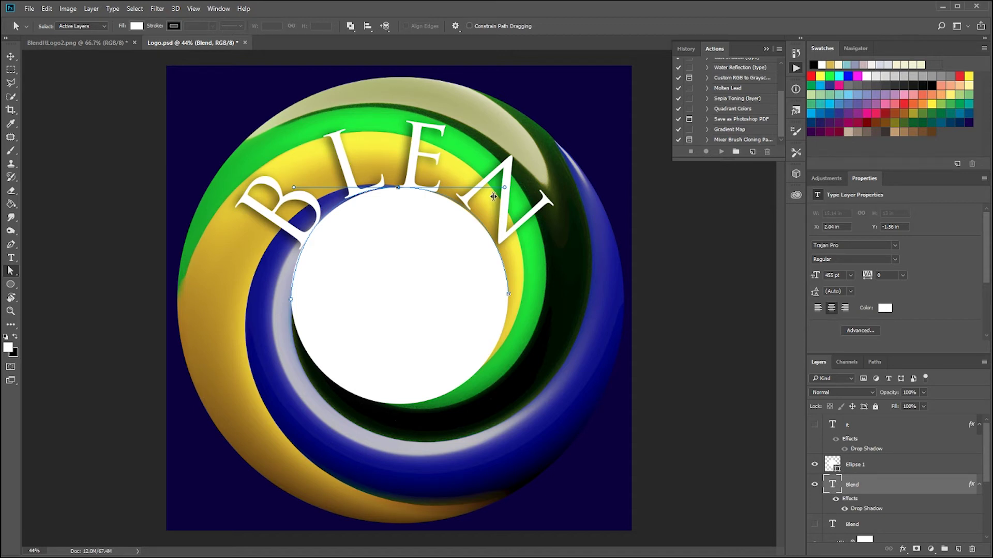
{"action": "left_click", "coordinate": [291, 301]}
{"action": "left_click_drag", "start_coordinate": [291, 299], "coordinate": [291, 303]}
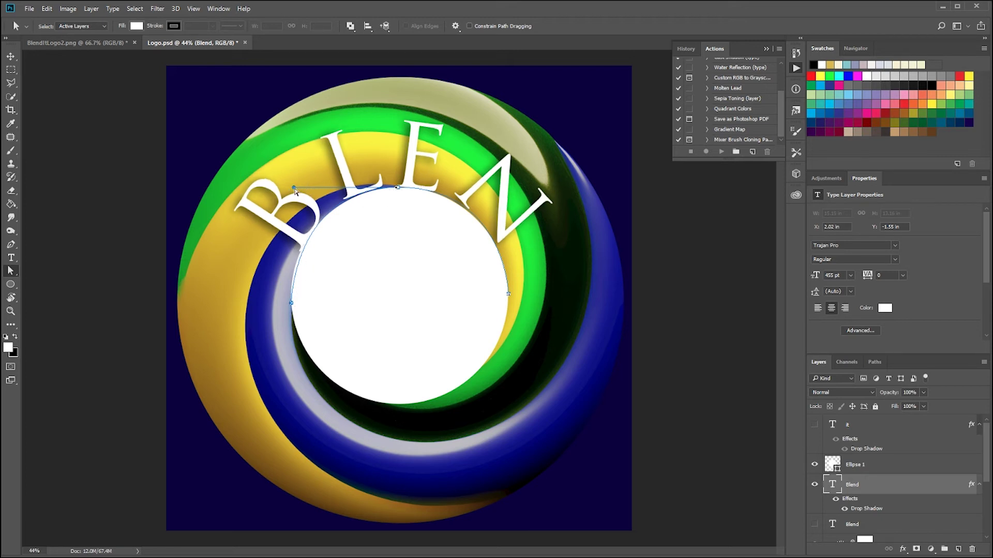
{"action": "left_click_drag", "start_coordinate": [294, 188], "coordinate": [287, 188]}
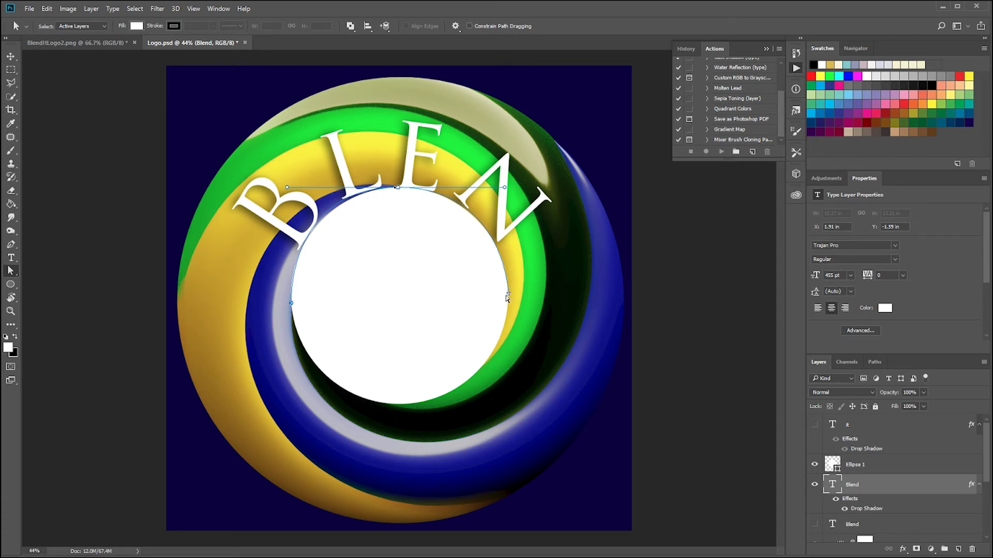
Reduce the curved Blend text's font size to 300 pt so the whole word fits on the path.
{"action": "left_click", "coordinate": [10, 56]}
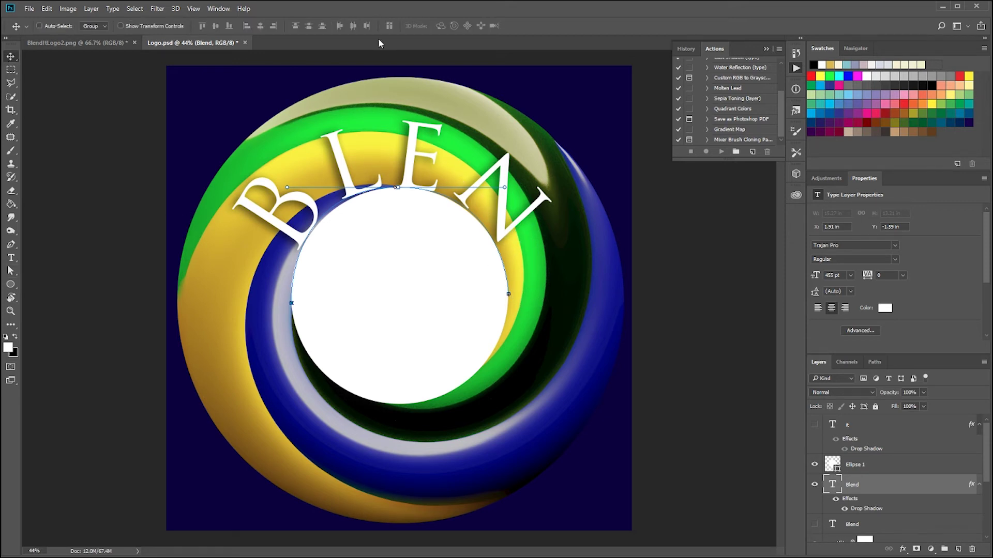
{"action": "key", "text": "t"}
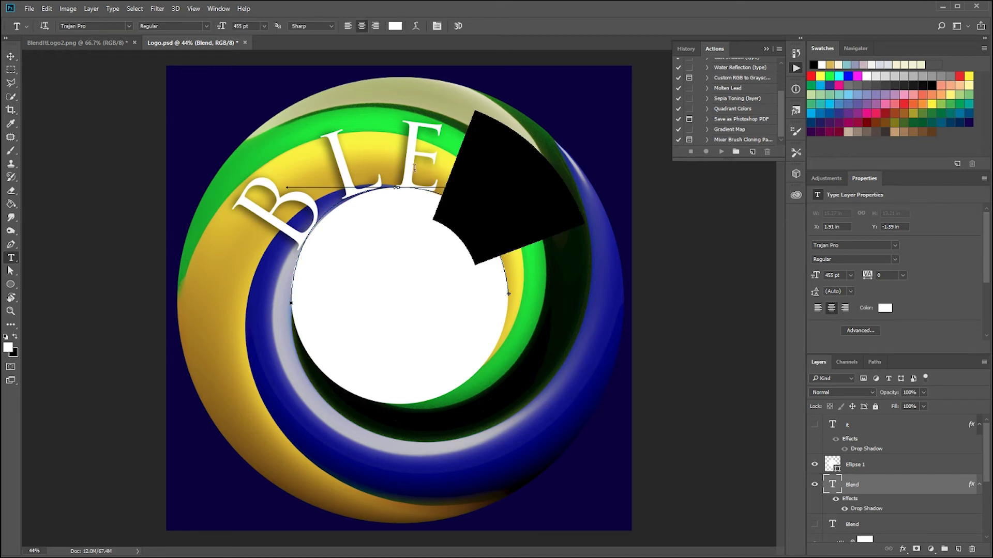
{"action": "double_click", "coordinate": [286, 163]}
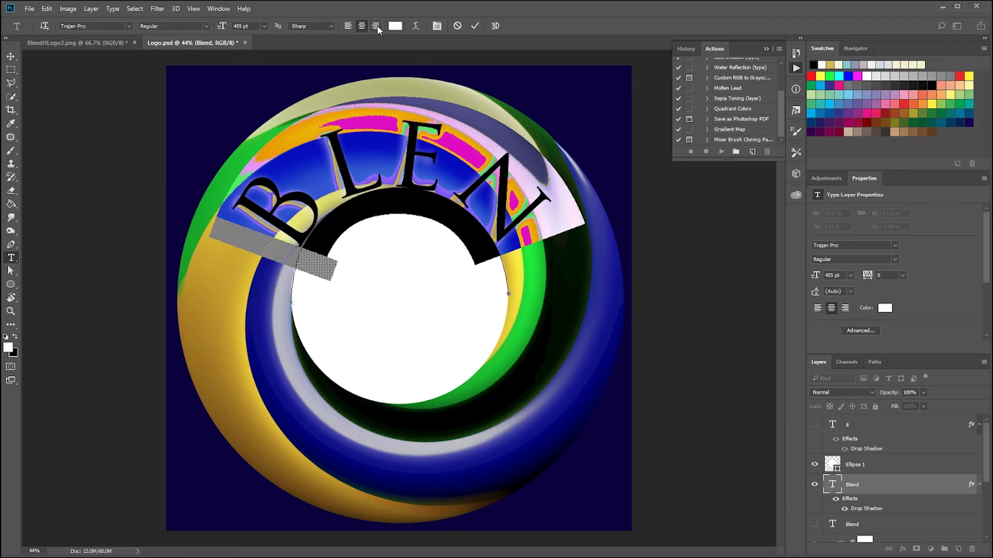
{"action": "left_click", "coordinate": [229, 28]}
{"action": "left_click", "coordinate": [10, 56]}
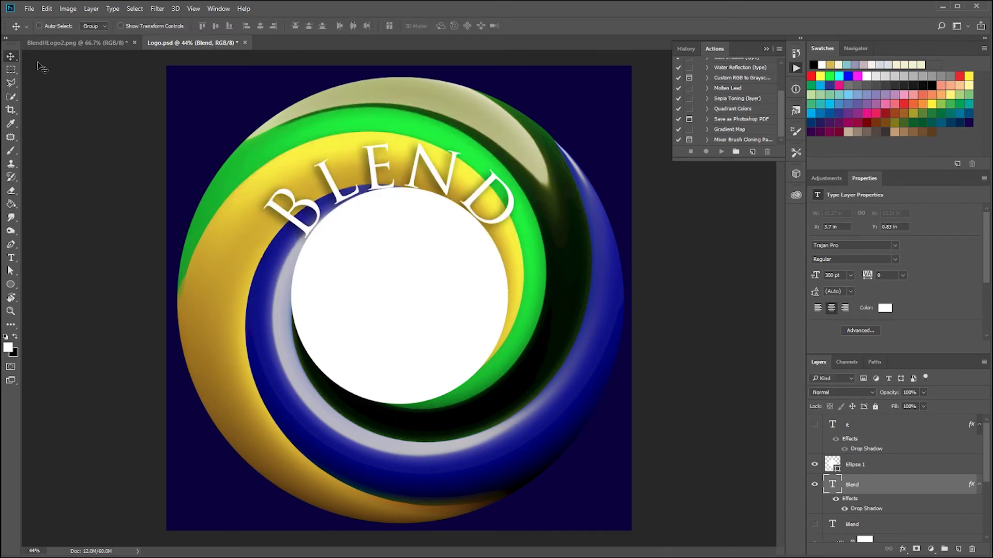
Hide the Ellipse 1 guide circle and check the curved Blend lettering against the spiral.
{"action": "left_click", "coordinate": [815, 465]}
{"action": "scroll", "coordinate": [481, 285], "scroll_direction": "down", "scroll_amount": 3}
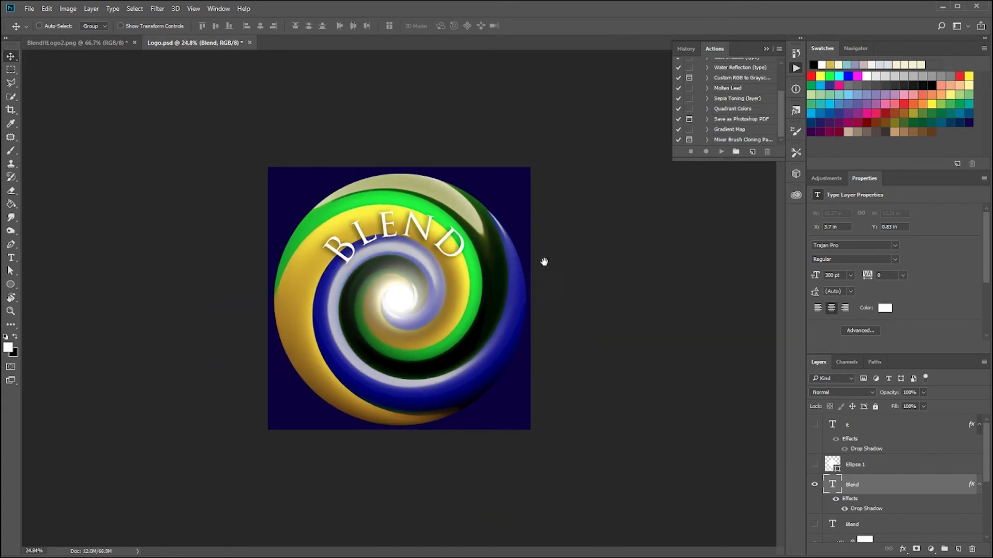
{"action": "scroll", "coordinate": [507, 310], "scroll_direction": "up", "scroll_amount": 2}
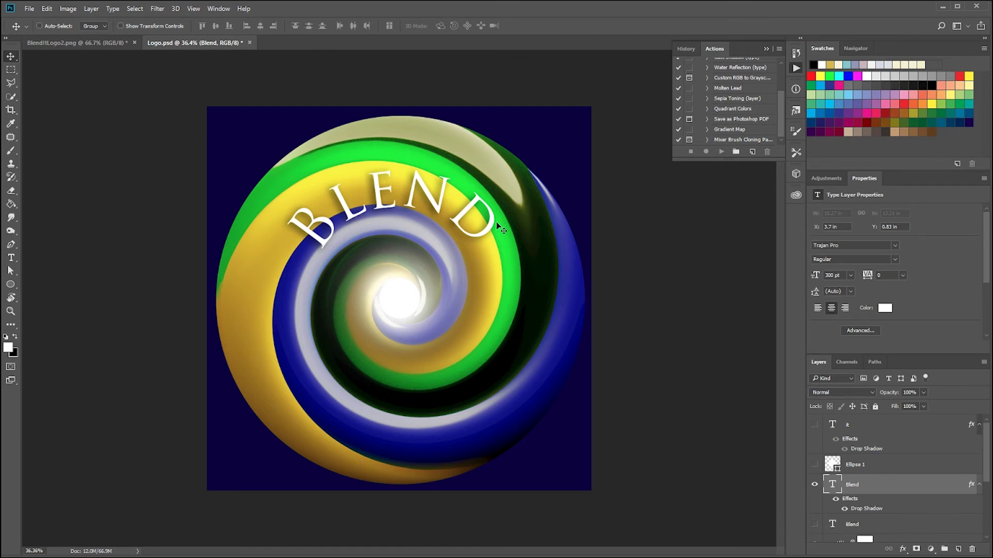
Enlarge the curved Blend text's font size to 400 pt.
{"action": "key", "text": "ctrl+t"}
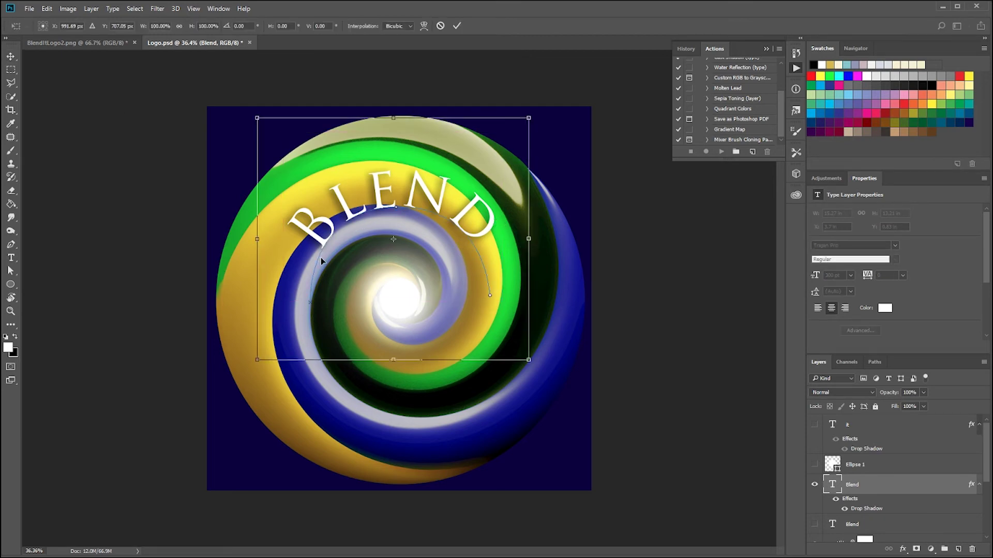
{"action": "key", "text": "Return"}
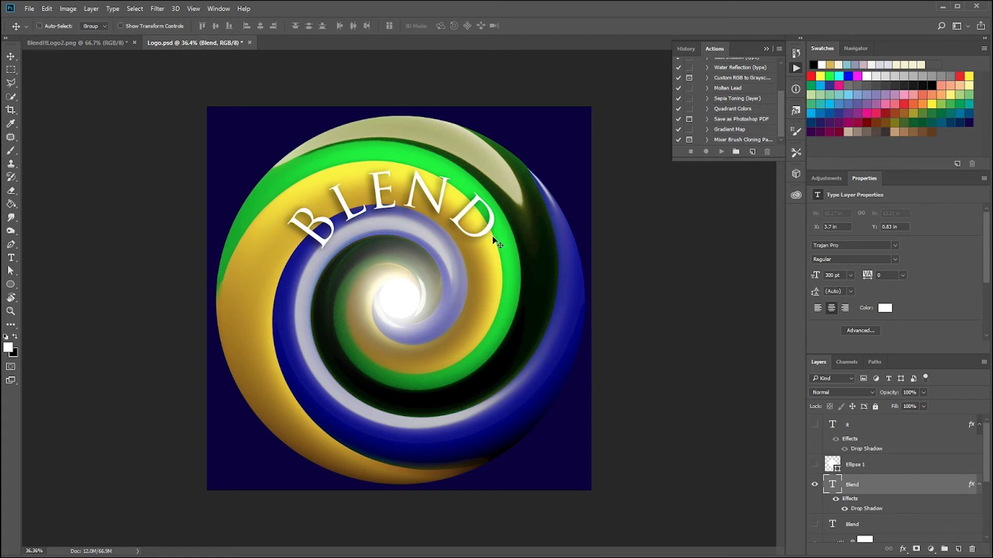
{"action": "key", "text": "t"}
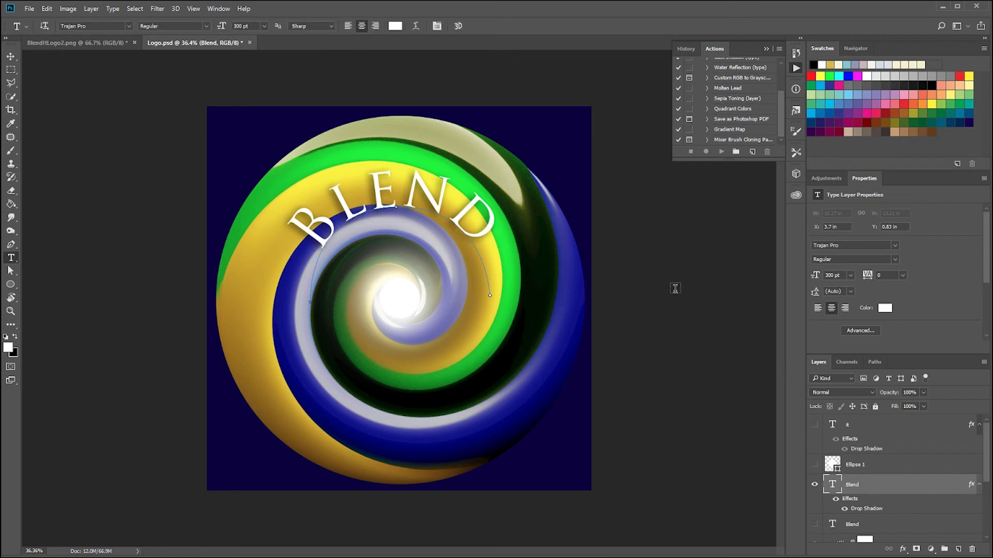
{"action": "type", "text": "400"}
{"action": "key", "text": "Return"}
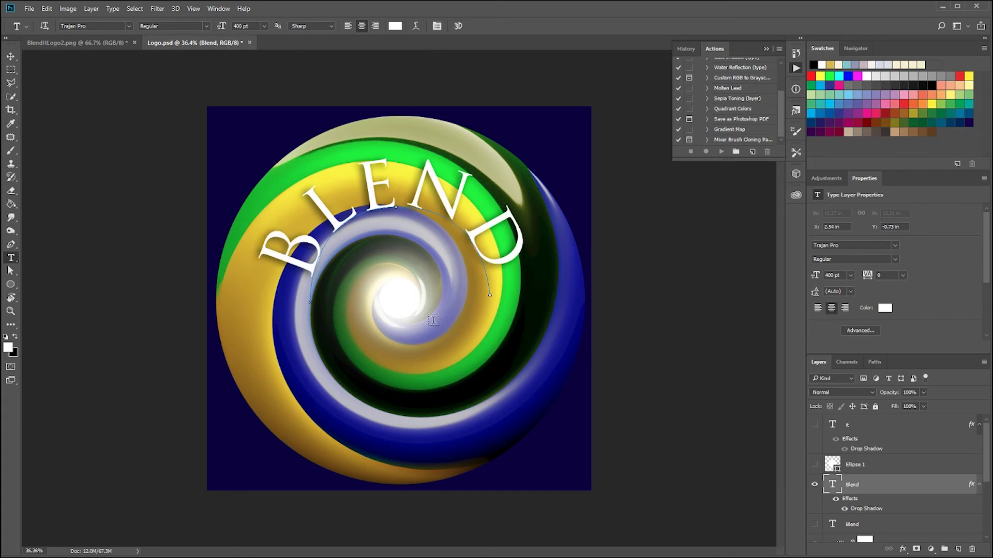
{"action": "left_click", "coordinate": [10, 56]}
{"action": "key", "text": "ctrl+t"}
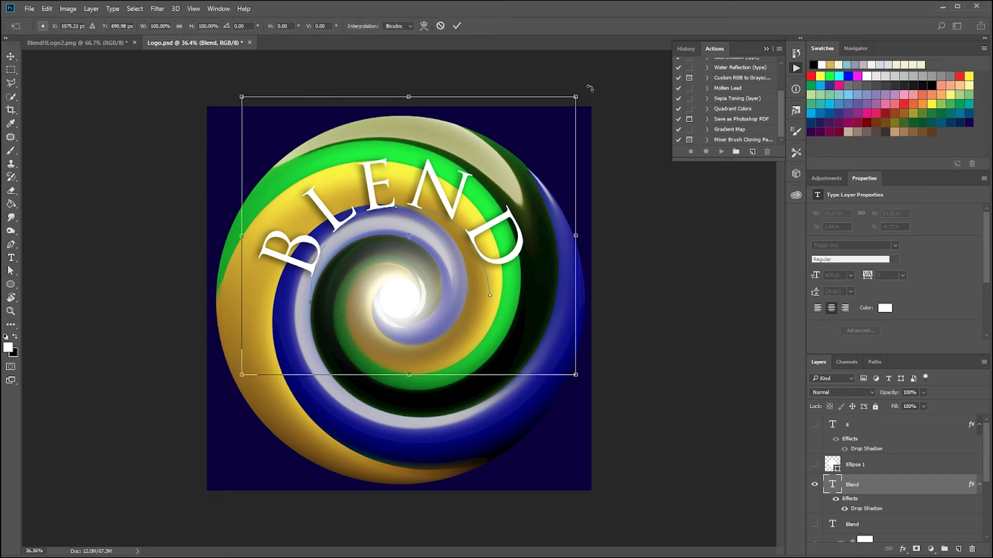
{"action": "left_click_drag", "start_coordinate": [590, 89], "coordinate": [689, 183]}
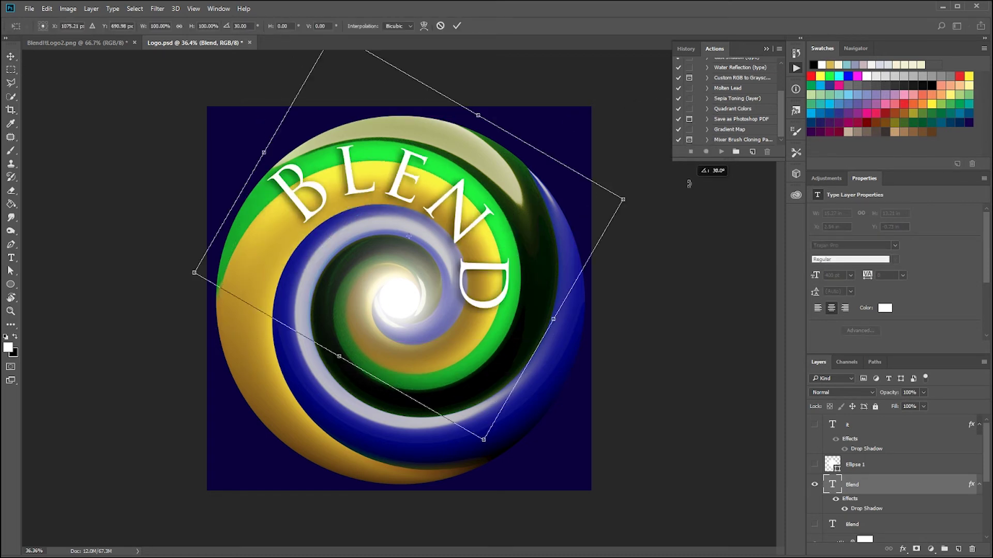
{"action": "left_click_drag", "start_coordinate": [465, 231], "coordinate": [506, 259]}
{"action": "key", "text": "Escape"}
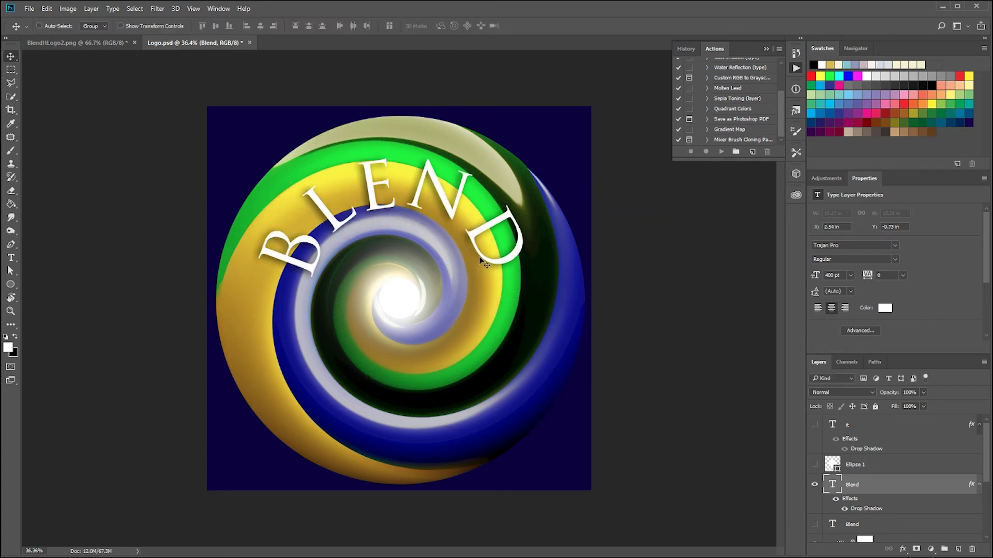
Try rotating the curved Blend text about the spiral's centre by moving the transform's pivot onto it.
{"action": "key", "text": "ctrl+t"}
{"action": "left_click_drag", "start_coordinate": [410, 237], "coordinate": [401, 302]}
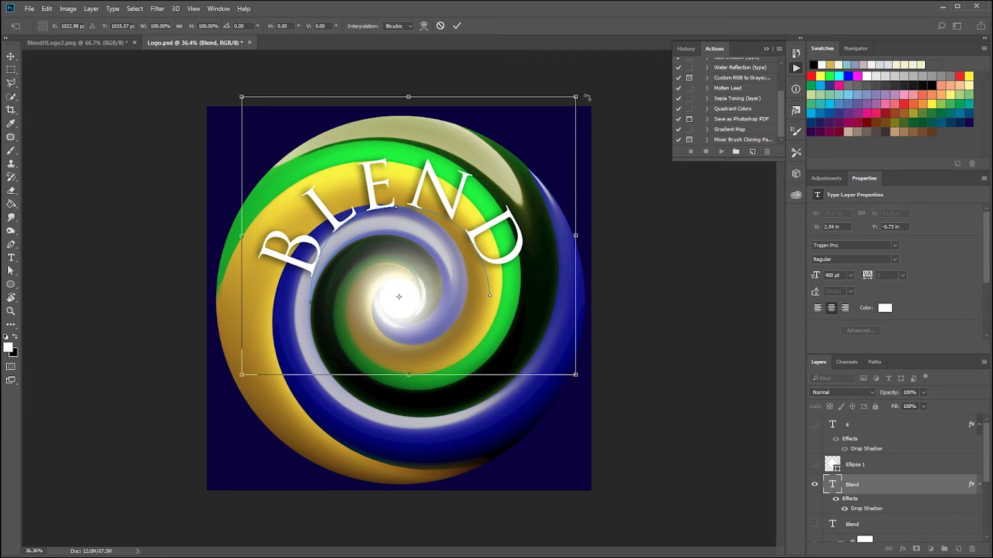
{"action": "left_click_drag", "start_coordinate": [587, 97], "coordinate": [478, 93]}
{"action": "key", "text": "Return"}
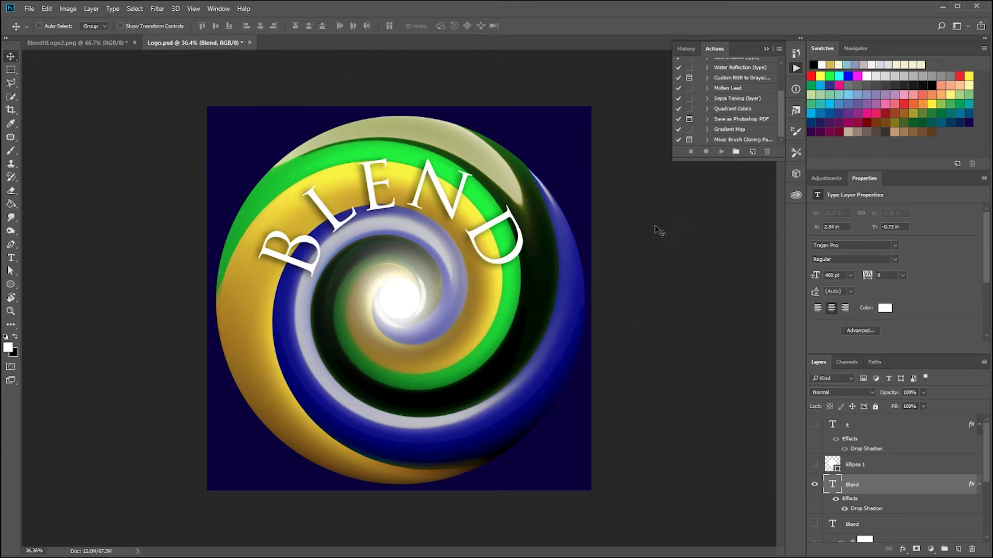
Hide the curved Blend text, show the straight black Blend text instead and make its layer active.
{"action": "scroll", "coordinate": [840, 490], "scroll_direction": "down", "scroll_amount": 2}
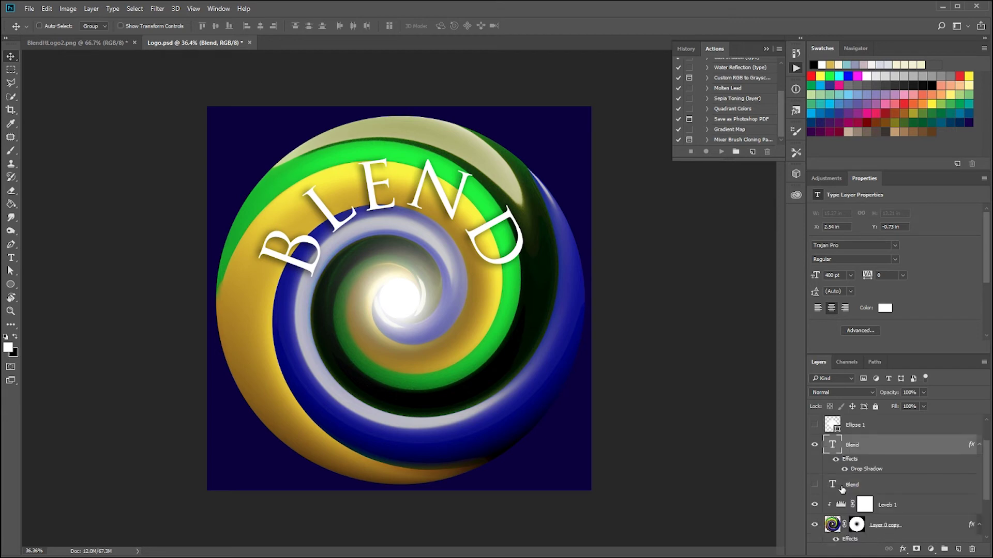
{"action": "left_click", "coordinate": [815, 445]}
{"action": "left_click", "coordinate": [814, 485]}
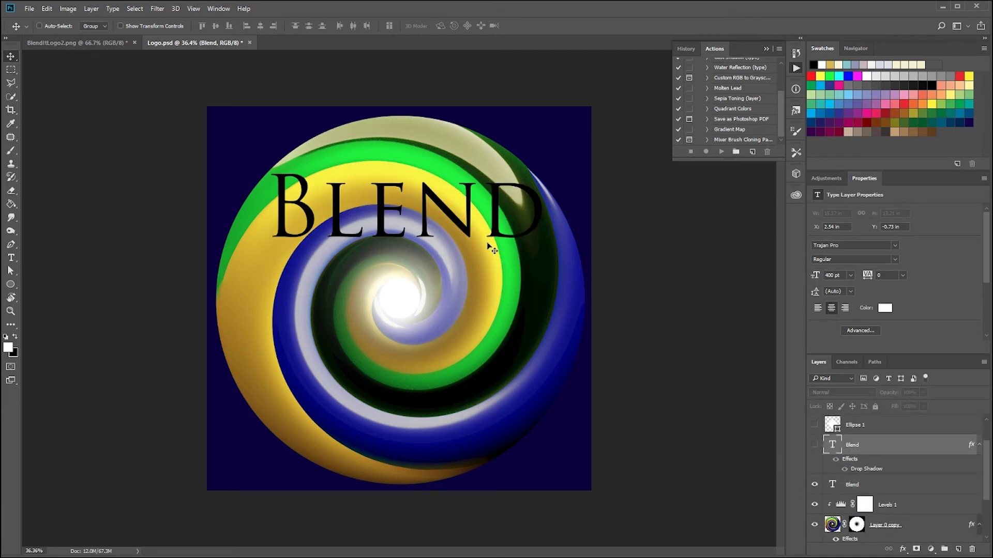
{"action": "scroll", "coordinate": [856, 452], "scroll_direction": "up", "scroll_amount": 2}
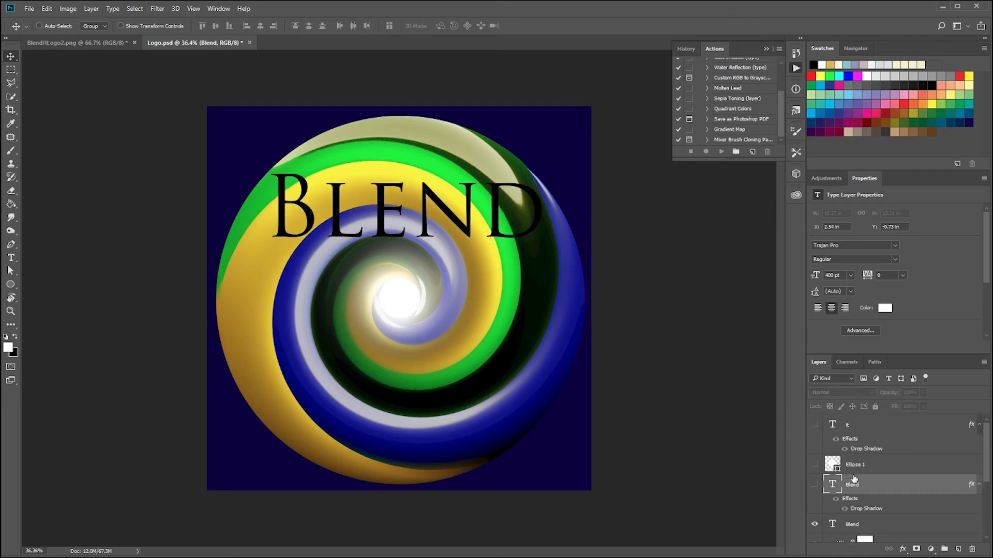
{"action": "left_click", "coordinate": [856, 523]}
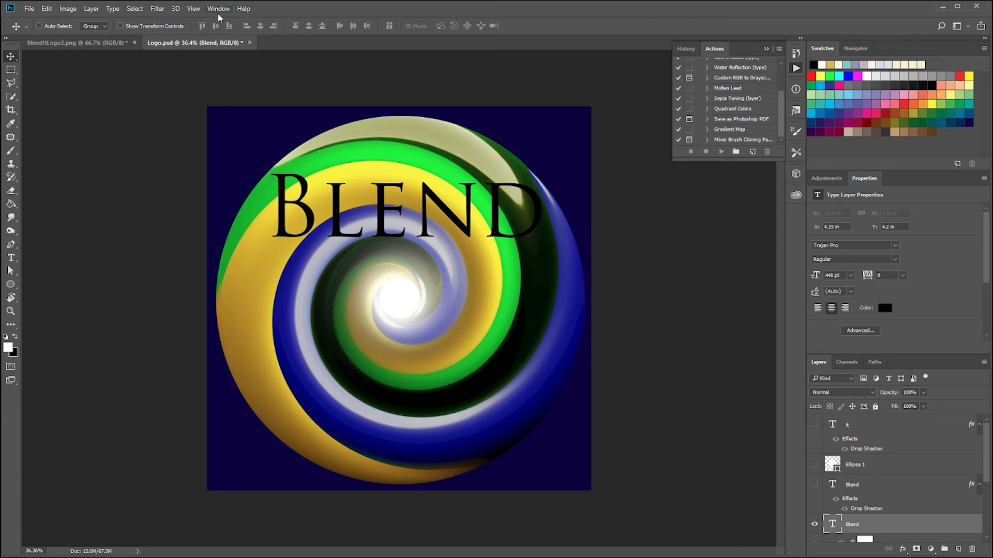
Change the straight Blend text's colour to white.
{"action": "scroll", "coordinate": [488, 250], "scroll_direction": "down", "scroll_amount": 5}
{"action": "scroll", "coordinate": [522, 273], "scroll_direction": "up", "scroll_amount": 5}
{"action": "key", "text": "t"}
{"action": "left_click", "coordinate": [398, 26]}
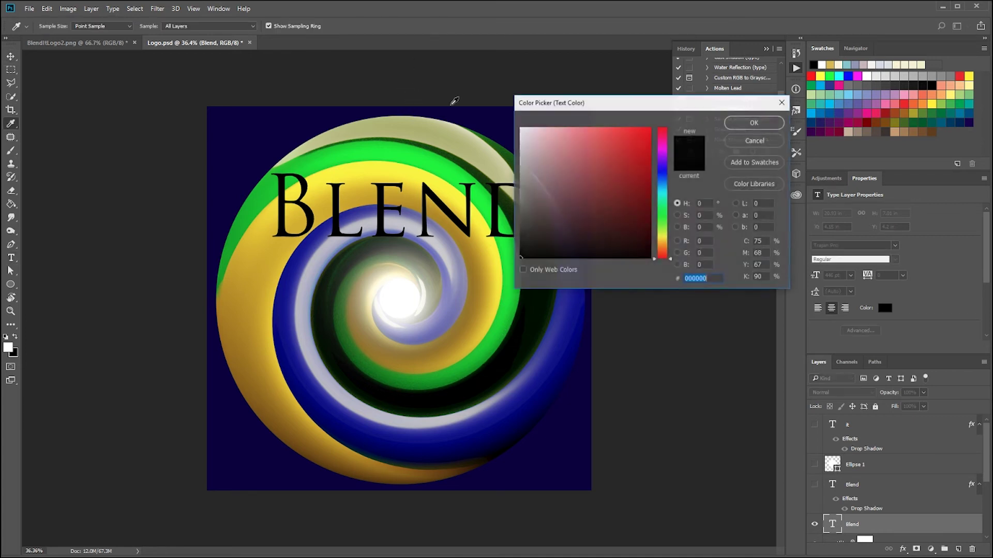
{"action": "left_click_drag", "start_coordinate": [543, 150], "coordinate": [473, 81]}
{"action": "left_click", "coordinate": [759, 126]}
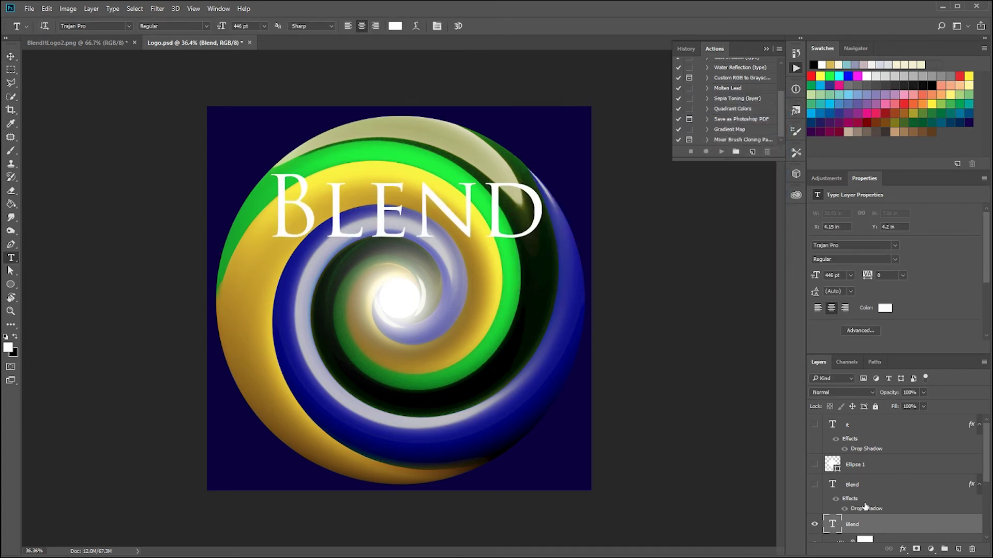
Copy the curved Blend layer's drop shadow effect to the straight Blend text and collapse the Actions list.
{"action": "left_click_drag", "start_coordinate": [865, 507], "coordinate": [858, 527]}
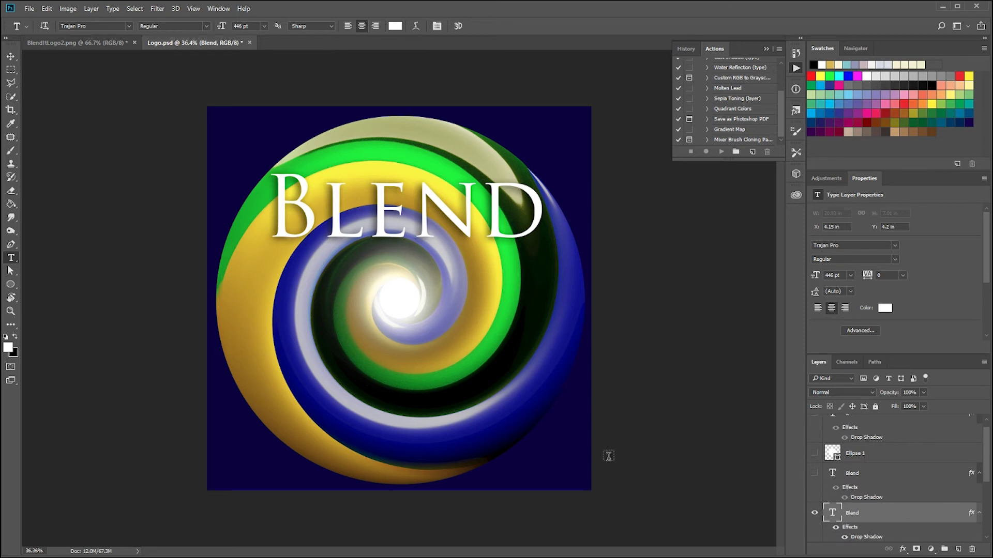
{"action": "key", "text": "alt+F9"}
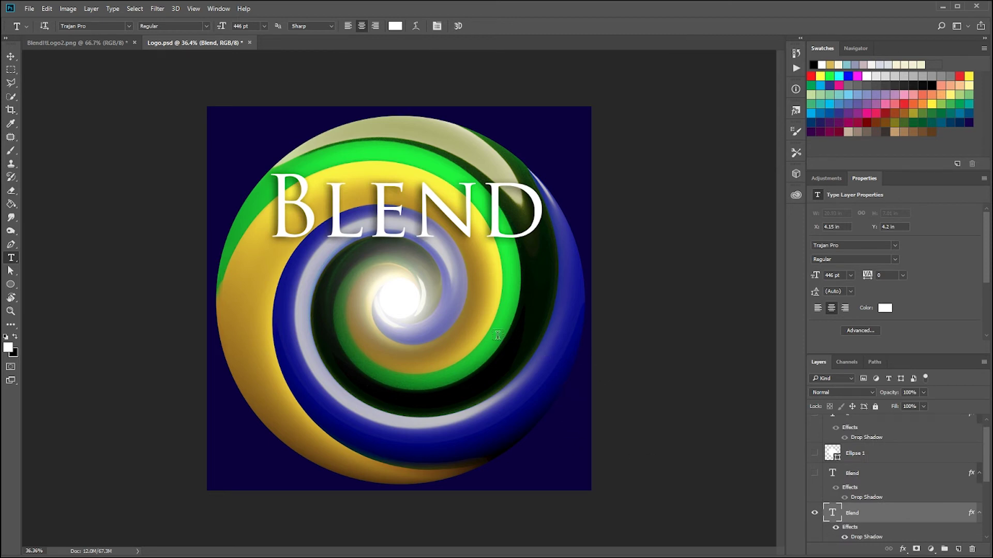
{"action": "scroll", "coordinate": [505, 288], "scroll_direction": "down", "scroll_amount": 3}
{"action": "scroll", "coordinate": [505, 288], "scroll_direction": "up", "scroll_amount": 2}
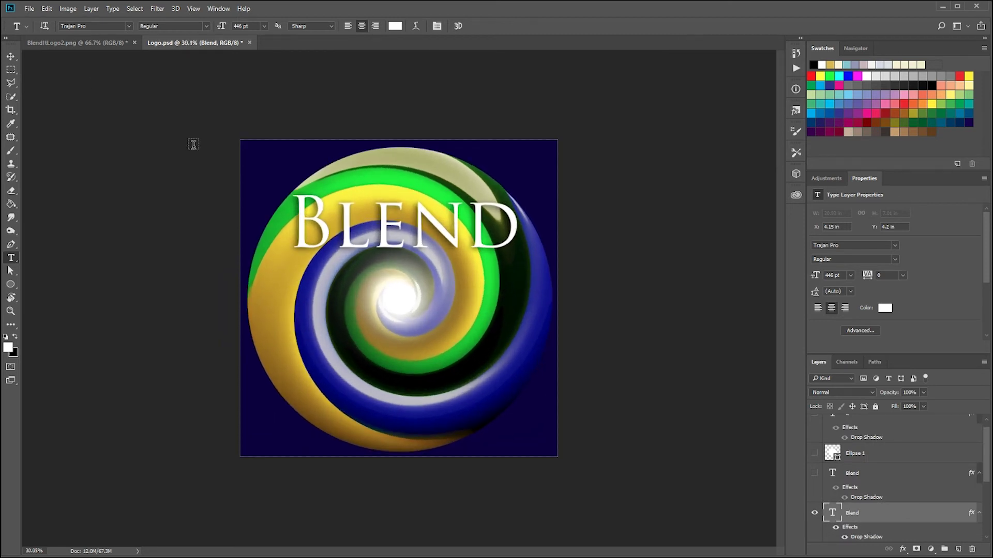
{"action": "left_click", "coordinate": [14, 59]}
{"action": "scroll", "coordinate": [585, 273], "scroll_direction": "up", "scroll_amount": 2}
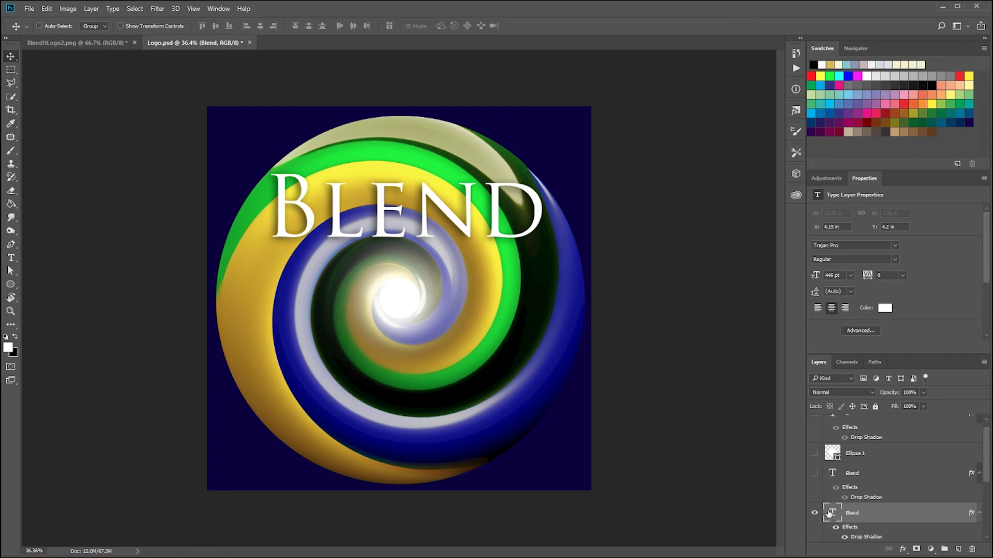
Recolour the straight Blend text black (000000) and check how the lettering reads at a small size.
{"action": "key", "text": "t"}
{"action": "left_click", "coordinate": [394, 26]}
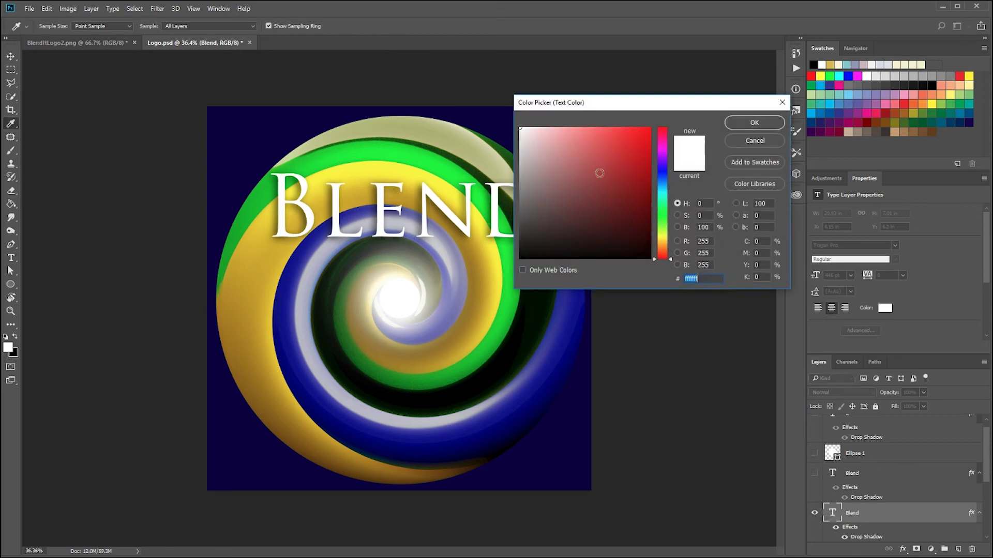
{"action": "type", "text": "000000"}
{"action": "left_click", "coordinate": [755, 123]}
{"action": "scroll", "coordinate": [508, 245], "scroll_direction": "down", "scroll_amount": 5}
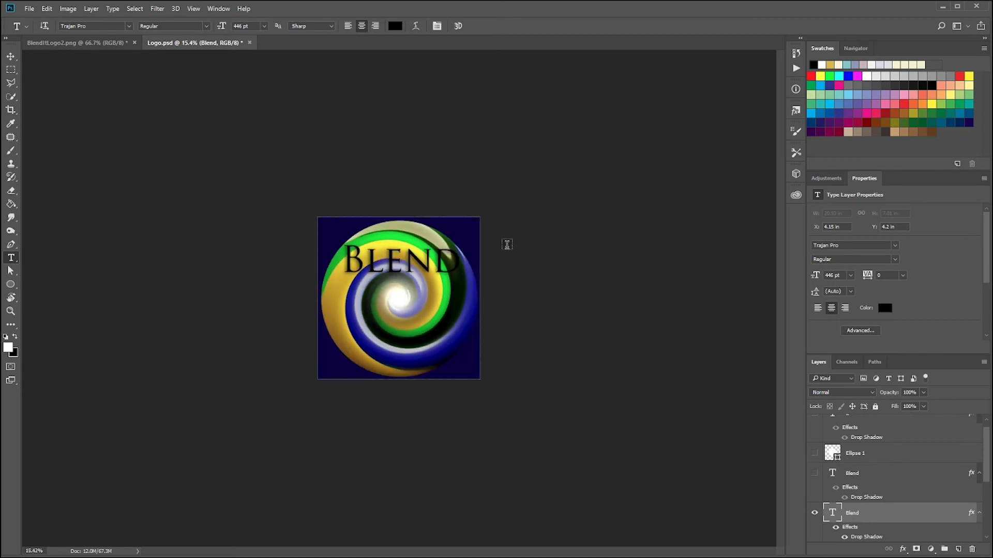
{"action": "scroll", "coordinate": [507, 245], "scroll_direction": "down", "scroll_amount": 2}
{"action": "key", "text": "alt+space"}
{"action": "key", "text": "Escape"}
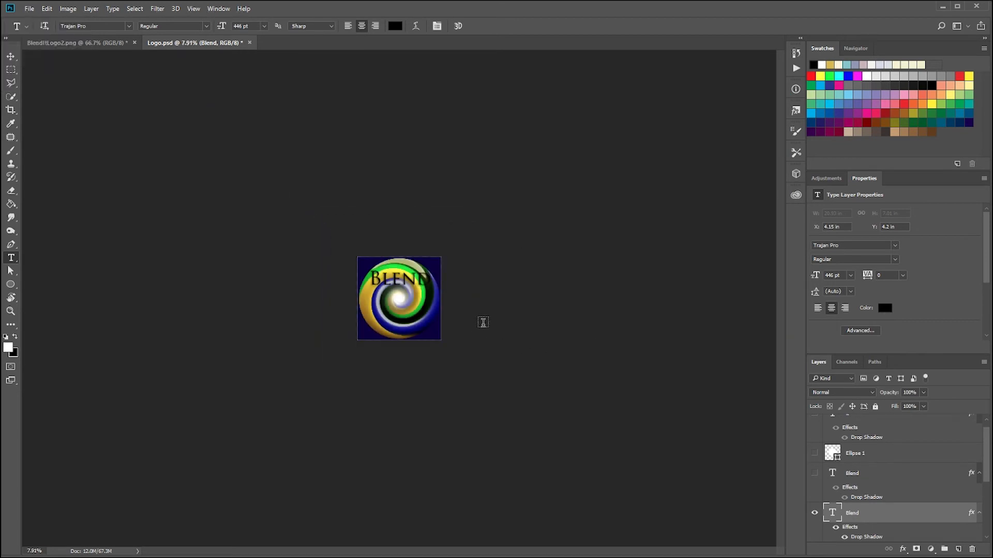
{"action": "left_click", "coordinate": [481, 326]}
{"action": "scroll", "coordinate": [479, 339], "scroll_direction": "up", "scroll_amount": 3}
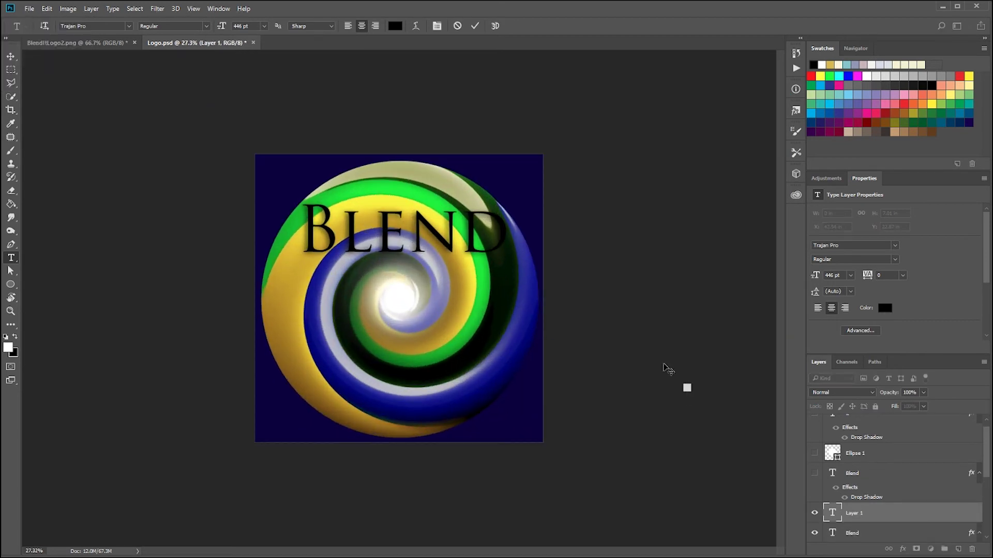
{"action": "key", "text": "Escape"}
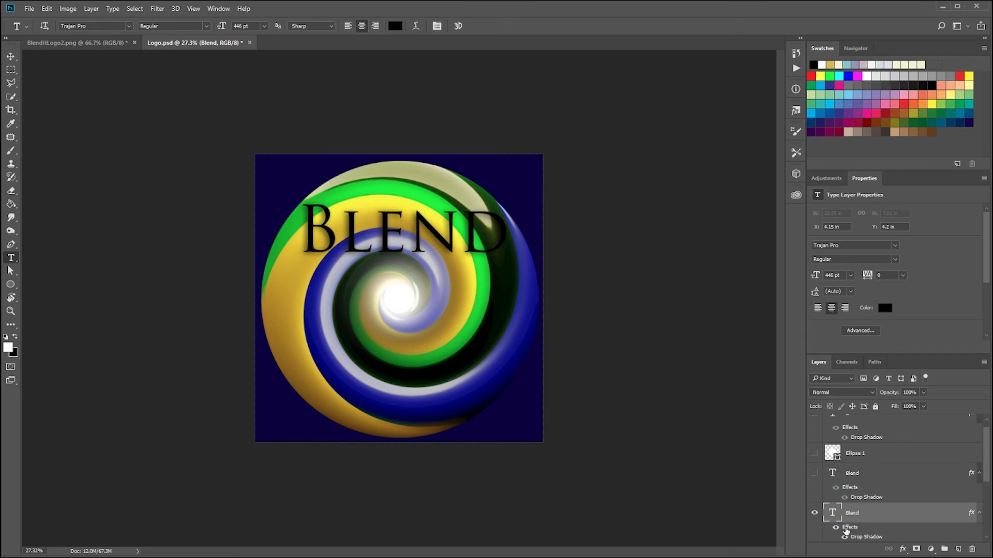
Hide the straight Blend text's layer effects and set its blend mode to Multiply.
{"action": "left_click", "coordinate": [836, 527]}
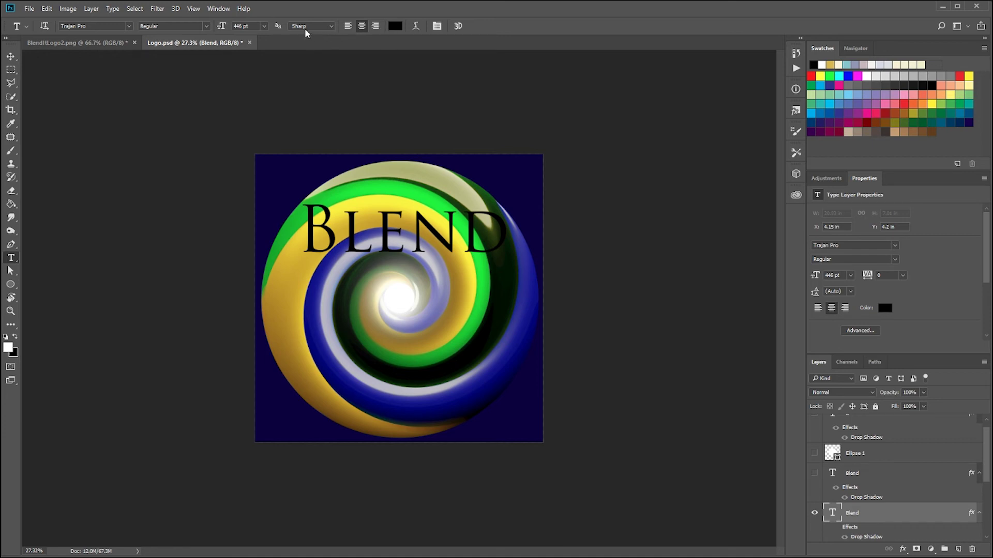
{"action": "left_click", "coordinate": [848, 393]}
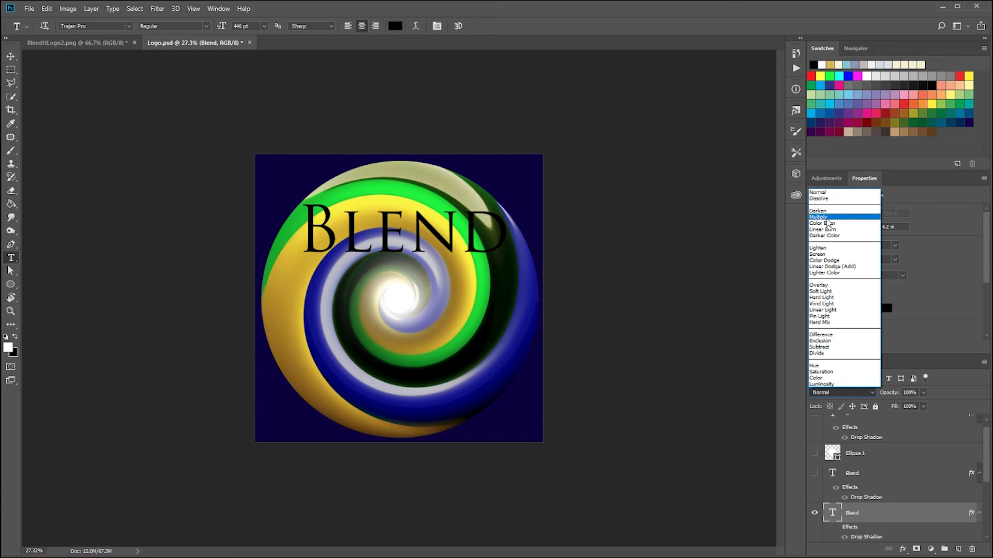
{"action": "left_click", "coordinate": [829, 210]}
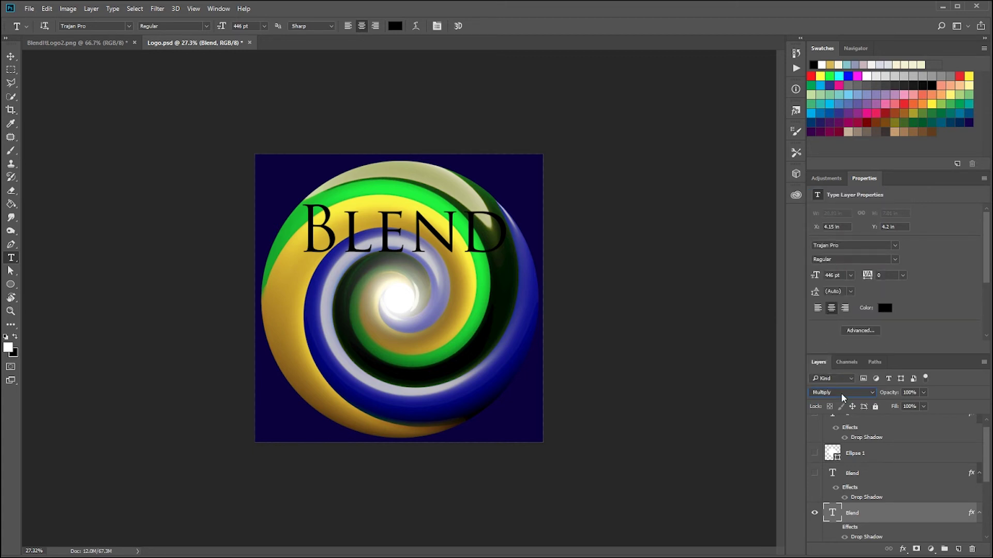
Compare the straight Blend text in blend modes such as Lighten, Linear Light and Exclusion, and settle on Overlay.
{"action": "scroll", "coordinate": [840, 393], "scroll_direction": "down", "scroll_amount": 2}
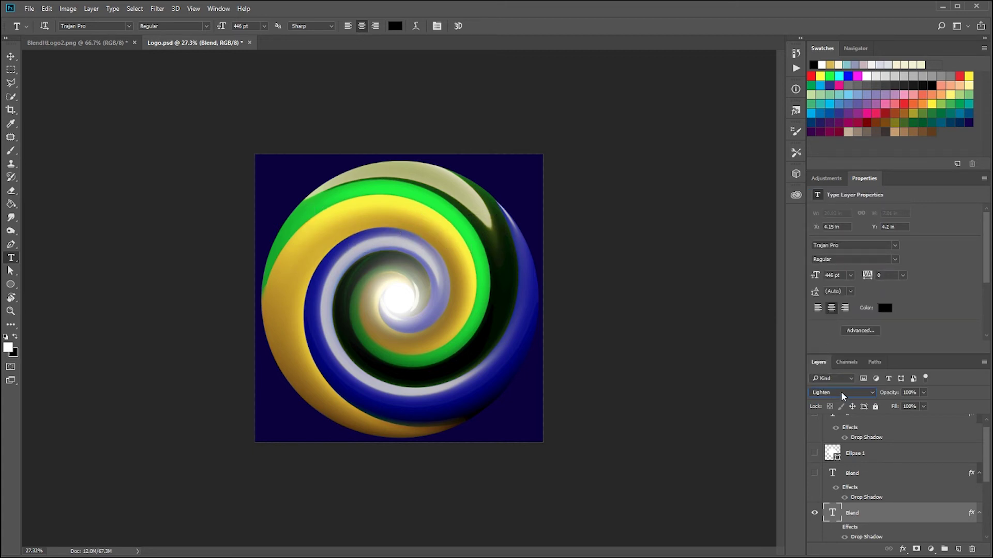
{"action": "scroll", "coordinate": [841, 392], "scroll_direction": "down", "scroll_amount": 2}
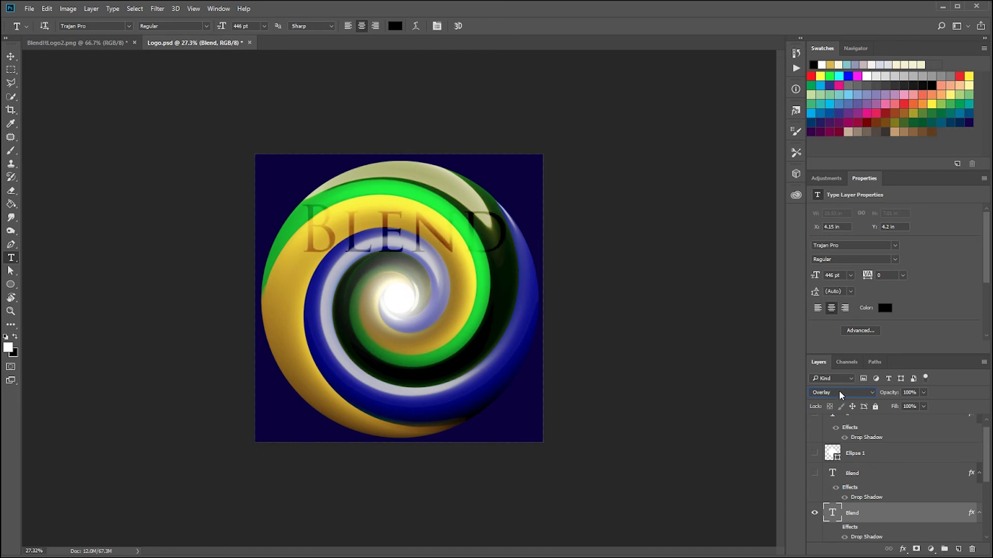
{"action": "scroll", "coordinate": [839, 392], "scroll_direction": "down", "scroll_amount": 2}
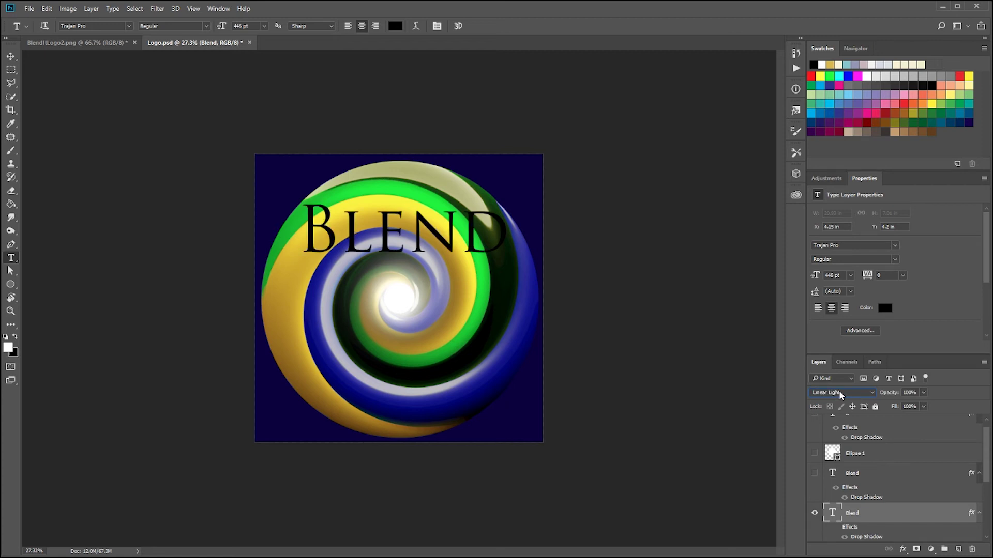
{"action": "scroll", "coordinate": [839, 392], "scroll_direction": "down", "scroll_amount": 1}
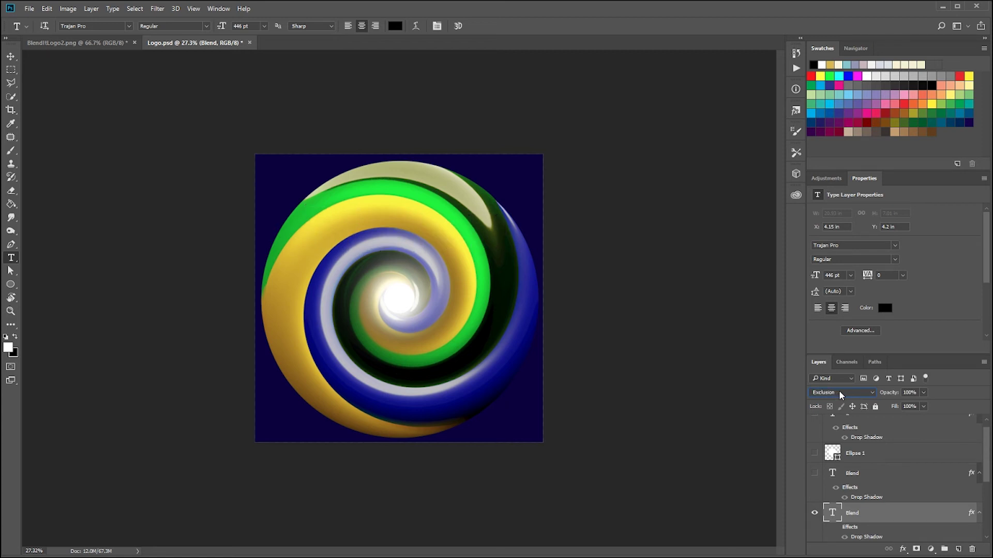
{"action": "scroll", "coordinate": [839, 393], "scroll_direction": "up", "scroll_amount": 2}
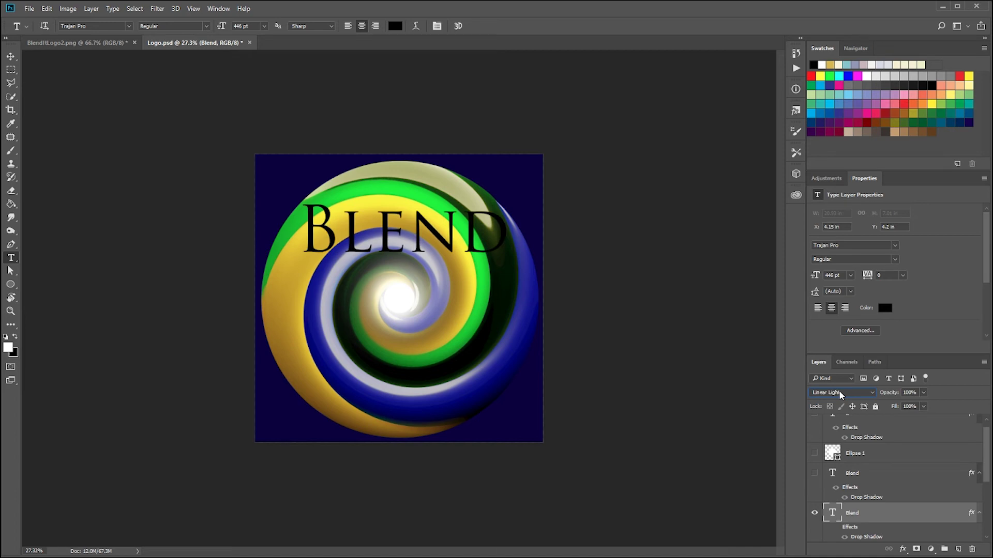
{"action": "scroll", "coordinate": [839, 392], "scroll_direction": "up", "scroll_amount": 3}
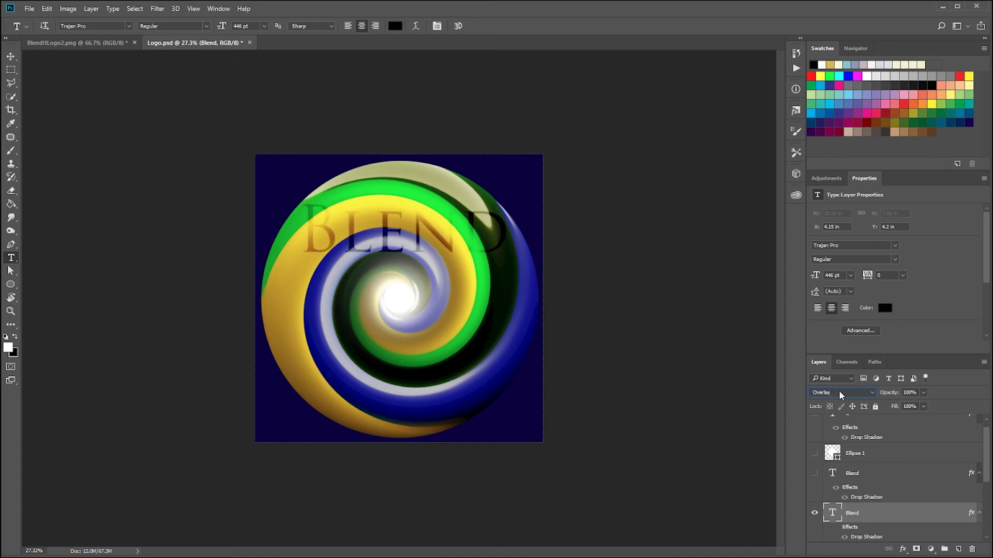
{"action": "left_click", "coordinate": [499, 246]}
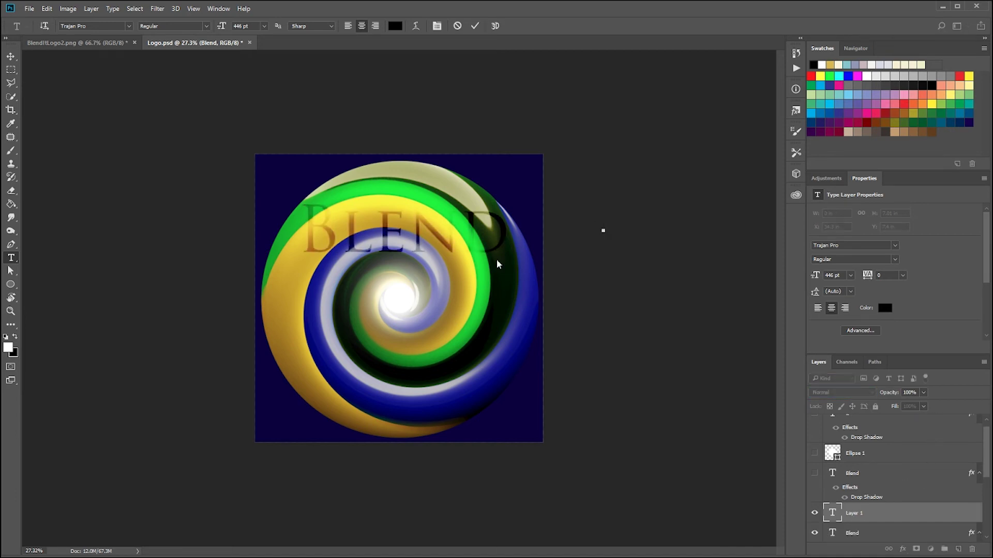
{"action": "key", "text": "Escape"}
{"action": "left_click", "coordinate": [10, 57]}
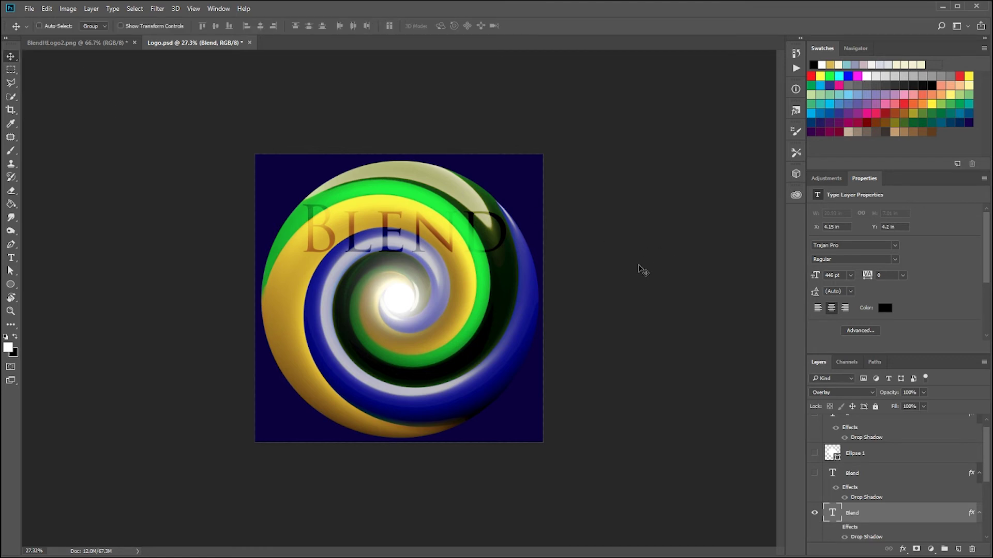
Add a separate text layer reading "it" in the lower middle of the spiral sphere.
{"action": "scroll", "coordinate": [510, 300], "scroll_direction": "up", "scroll_amount": 3}
{"action": "scroll", "coordinate": [510, 299], "scroll_direction": "up", "scroll_amount": 1}
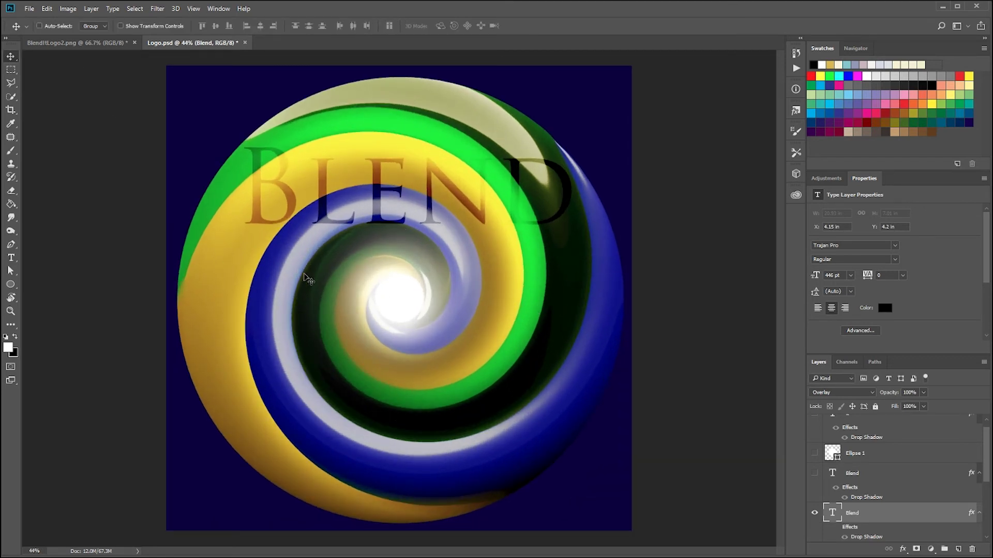
{"action": "key", "text": "t"}
{"action": "left_click", "coordinate": [397, 378]}
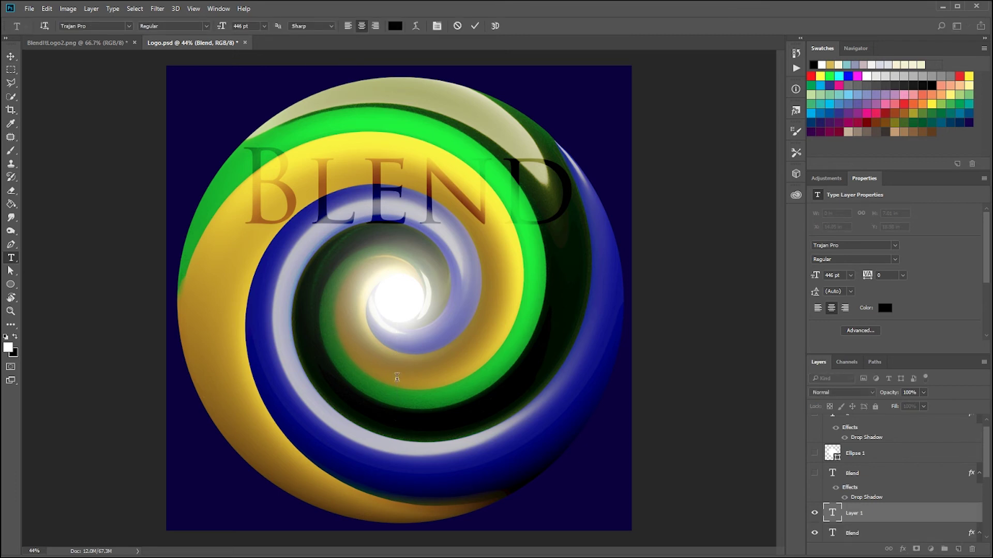
{"action": "type", "text": "IT"}
{"action": "left_click", "coordinate": [11, 56]}
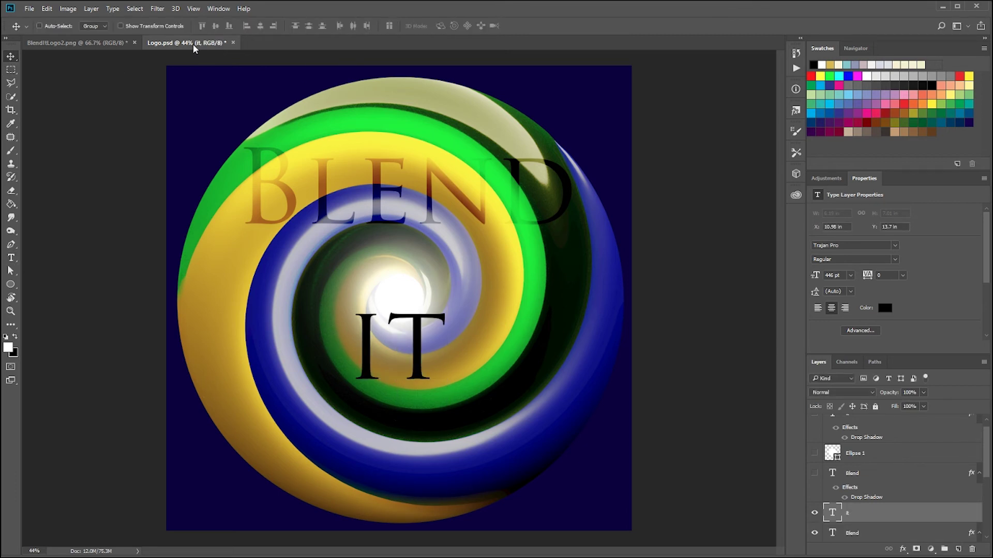
Change the font of the "it" text to Sitka Banner.
{"action": "key", "text": "t"}
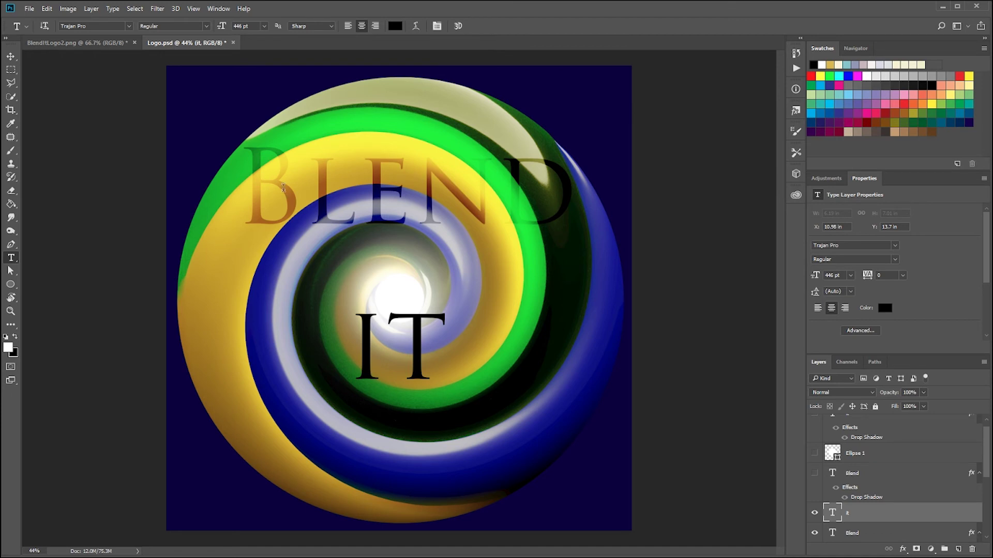
{"action": "left_click", "coordinate": [129, 26]}
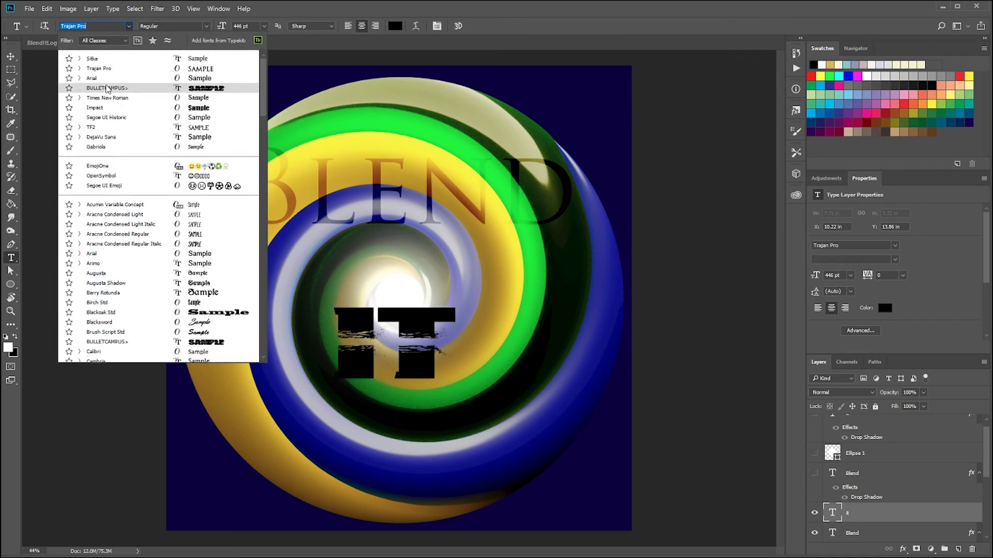
{"action": "left_click", "coordinate": [114, 59]}
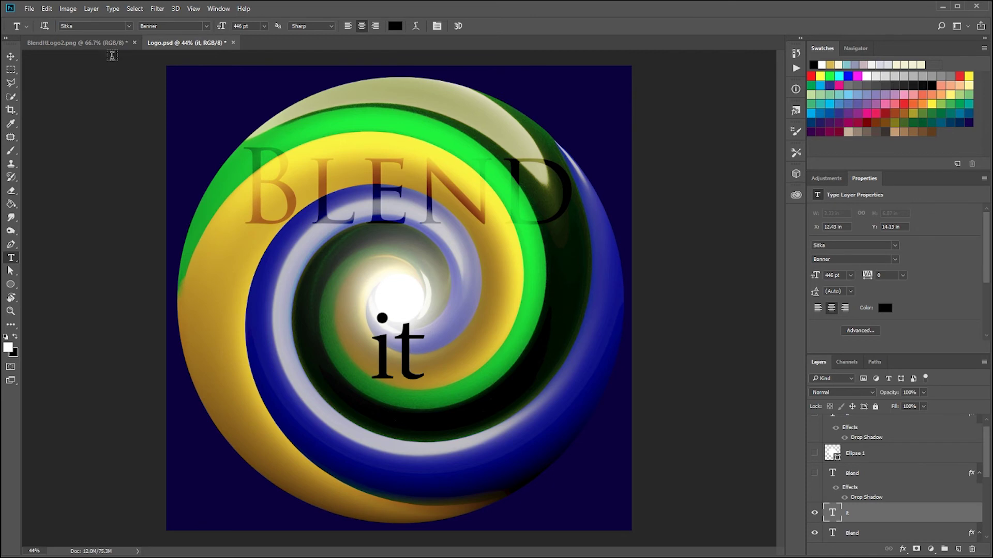
Scale the "it" text up proportionally about its centre to about 208%.
{"action": "left_click", "coordinate": [11, 56]}
{"action": "key", "text": "ctrl+t"}
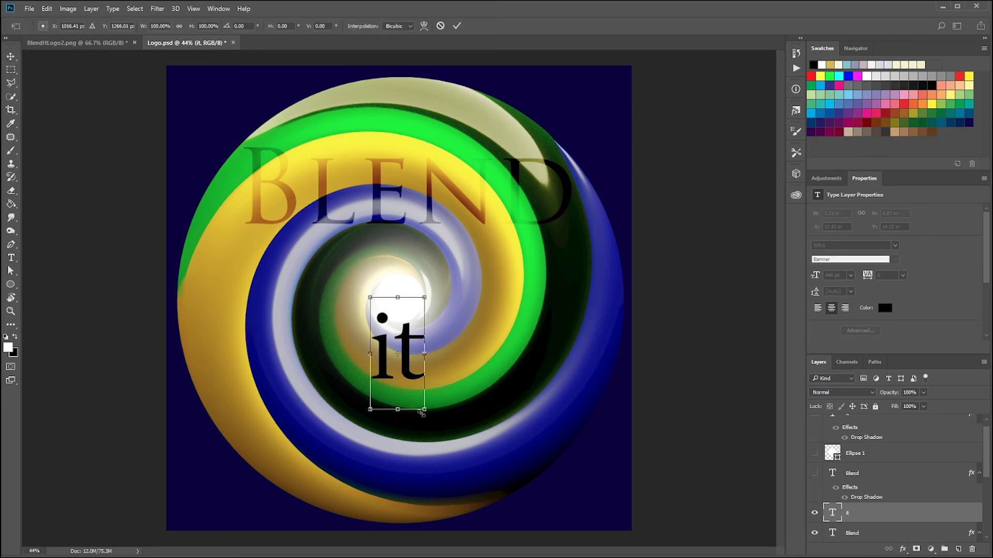
{"action": "left_click_drag", "start_coordinate": [423, 409], "coordinate": [465, 460]}
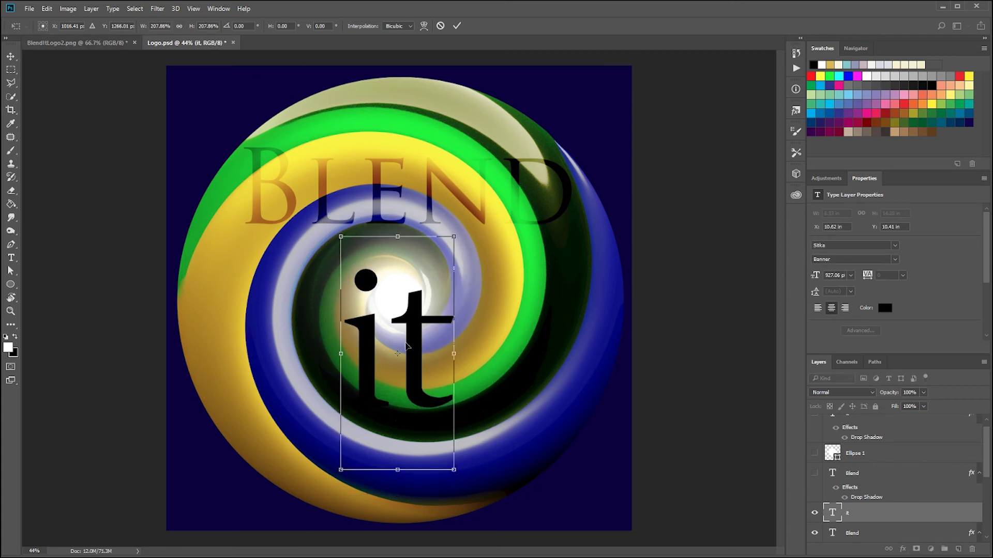
{"action": "key", "text": "Return"}
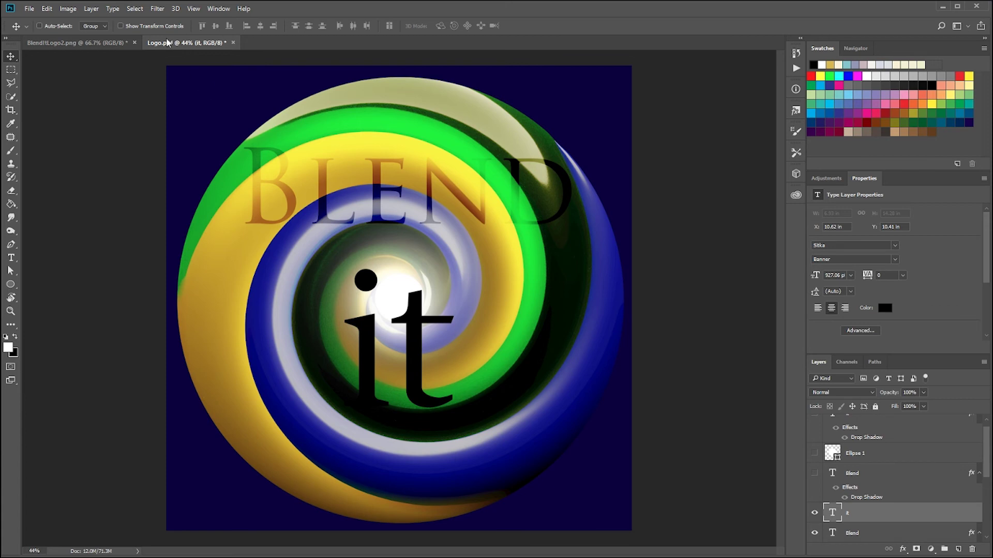
Show the full character formatting settings for the "it" text.
{"action": "key", "text": "t"}
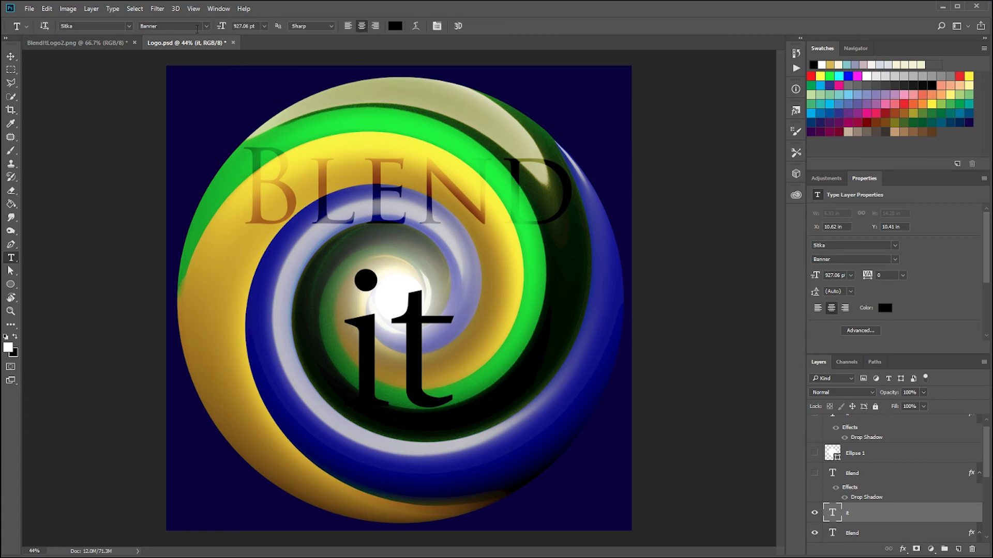
{"action": "left_click", "coordinate": [222, 29]}
{"action": "left_click", "coordinate": [44, 28]}
{"action": "left_click", "coordinate": [44, 26]}
{"action": "left_click", "coordinate": [219, 9]}
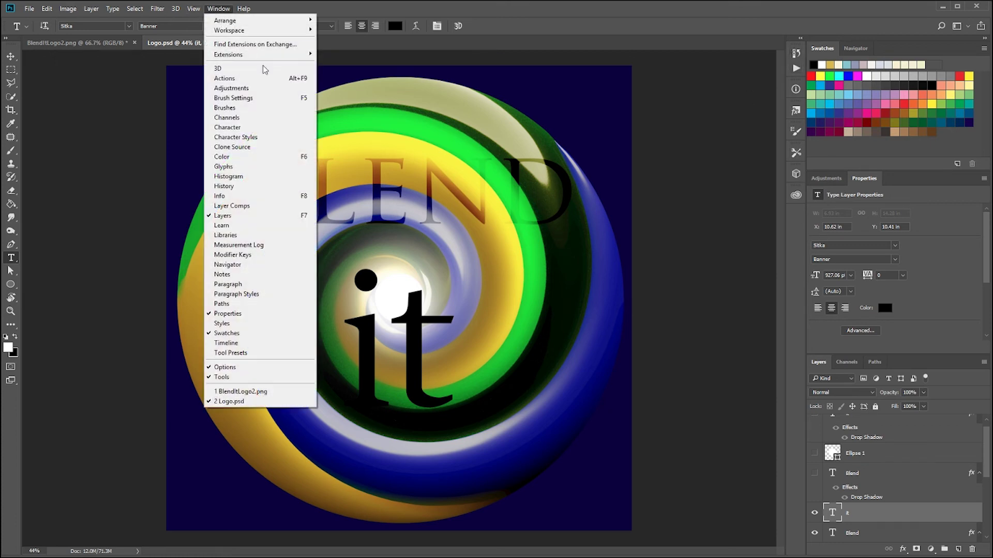
{"action": "left_click", "coordinate": [249, 127]}
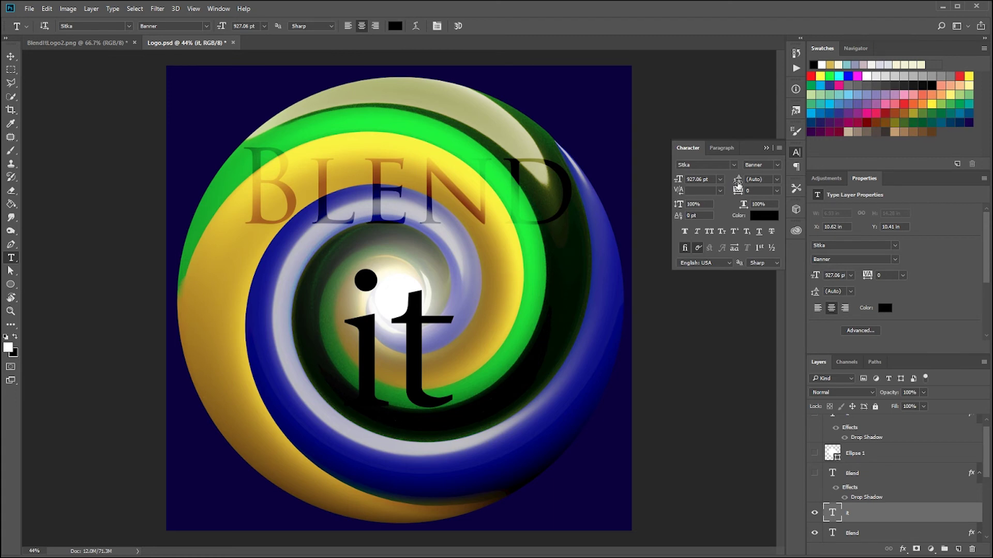
Widen the letter spacing of the "it" text, trying tracking values such as 1700 and 75 and settling on 100.
{"action": "left_click_drag", "start_coordinate": [737, 192], "coordinate": [799, 218]}
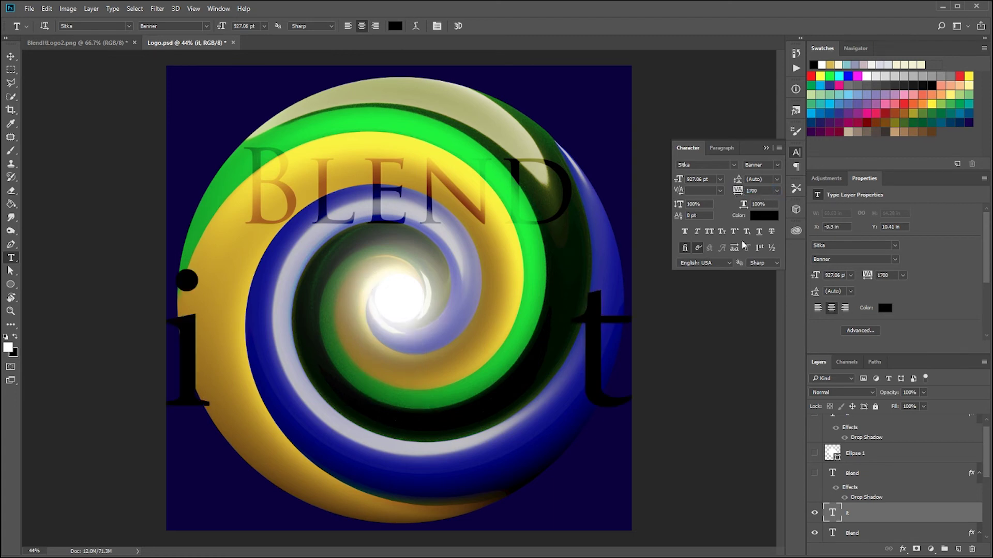
{"action": "left_click_drag", "start_coordinate": [743, 207], "coordinate": [731, 208]}
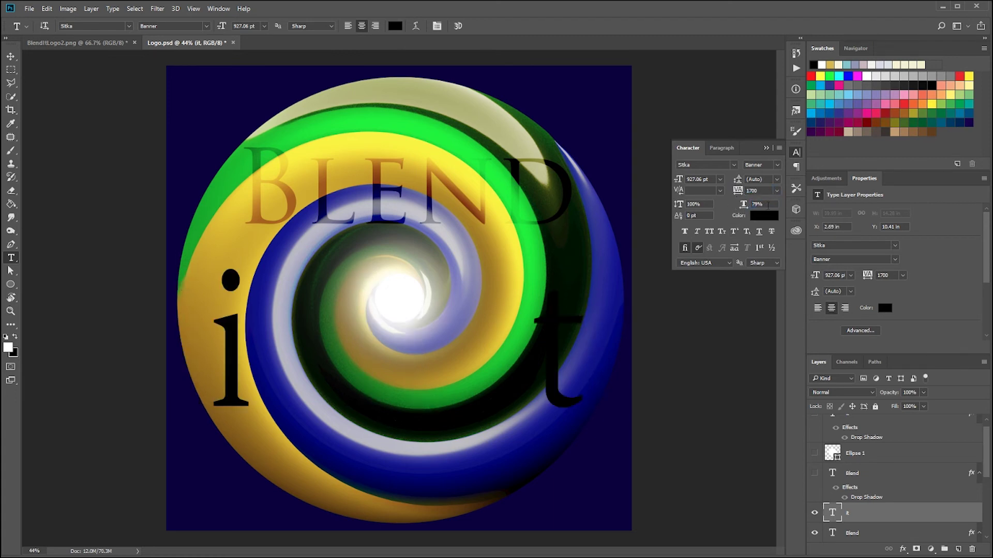
{"action": "left_click", "coordinate": [738, 191]}
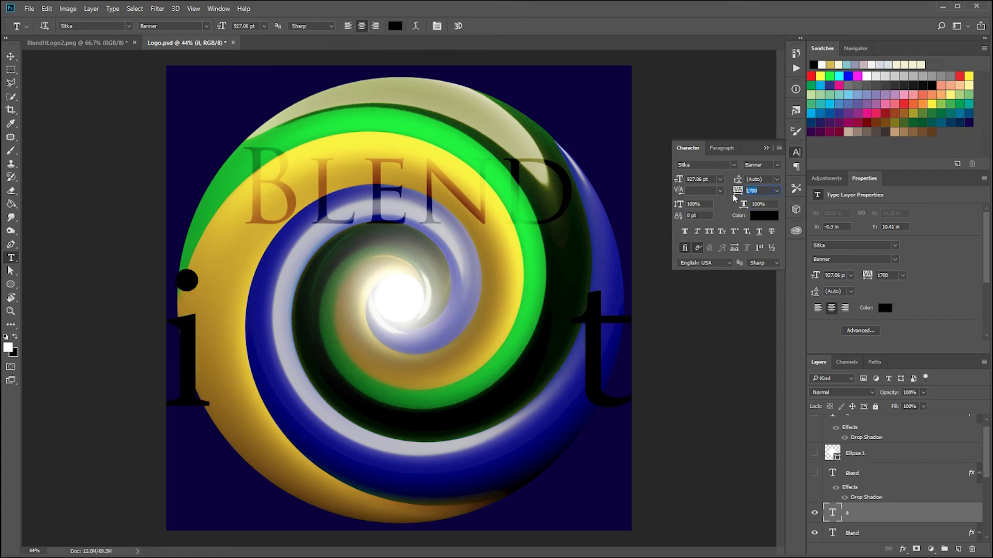
{"action": "type", "text": "100"}
{"action": "left_click", "coordinate": [777, 190]}
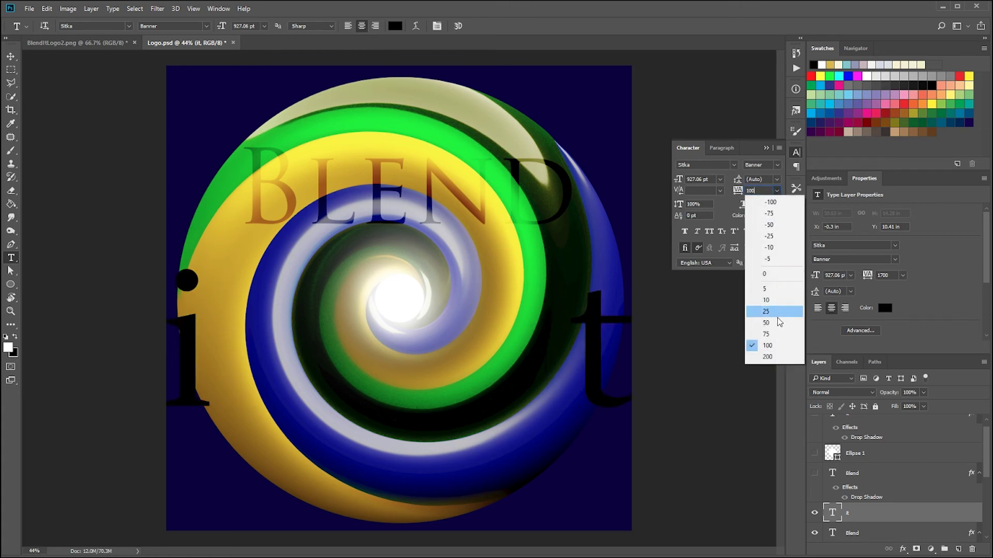
{"action": "left_click", "coordinate": [766, 325]}
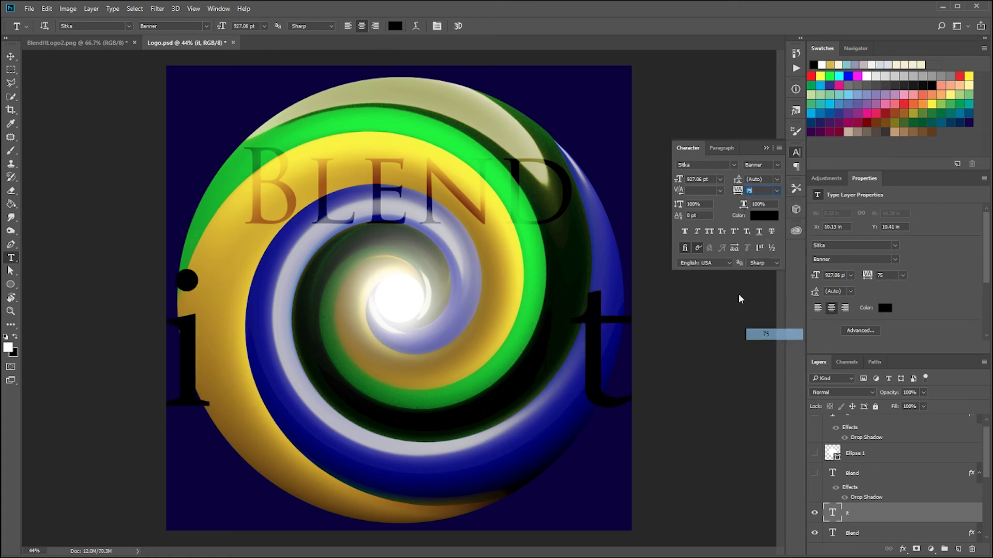
{"action": "left_click", "coordinate": [776, 192]}
{"action": "left_click", "coordinate": [767, 346]}
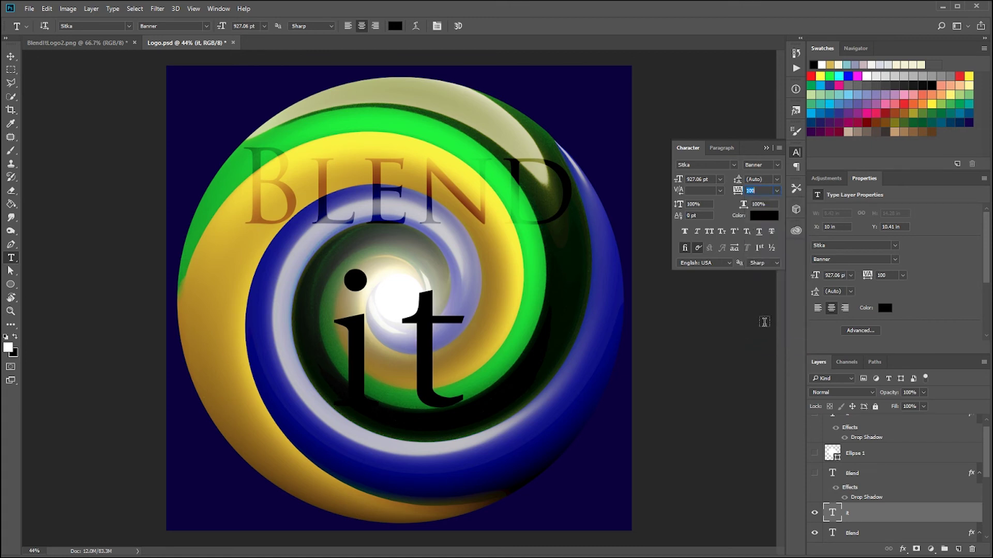
Set the blend mode of the "it" text layer to Overlay.
{"action": "left_click", "coordinate": [11, 55]}
{"action": "left_click", "coordinate": [854, 392]}
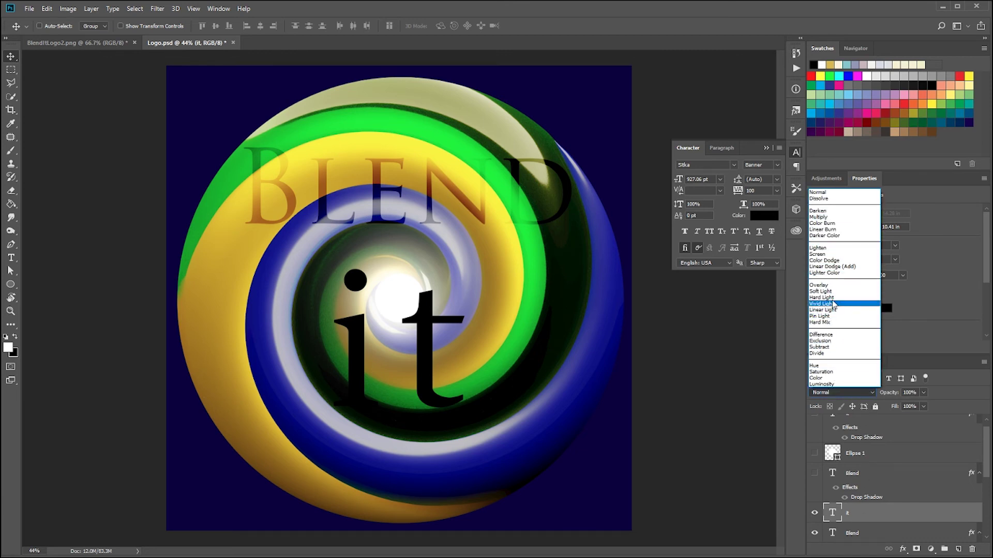
{"action": "left_click", "coordinate": [830, 285]}
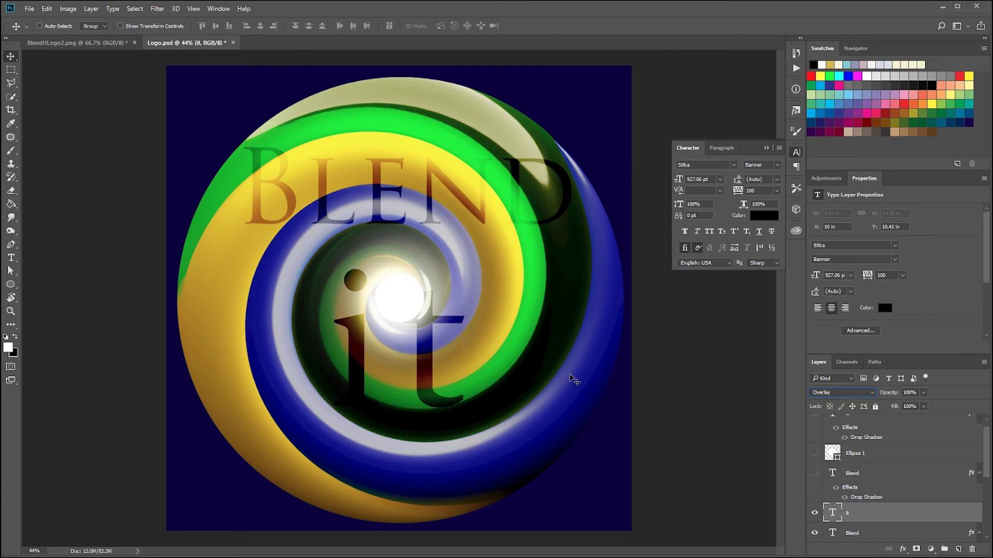
{"action": "key", "text": "alt+v"}
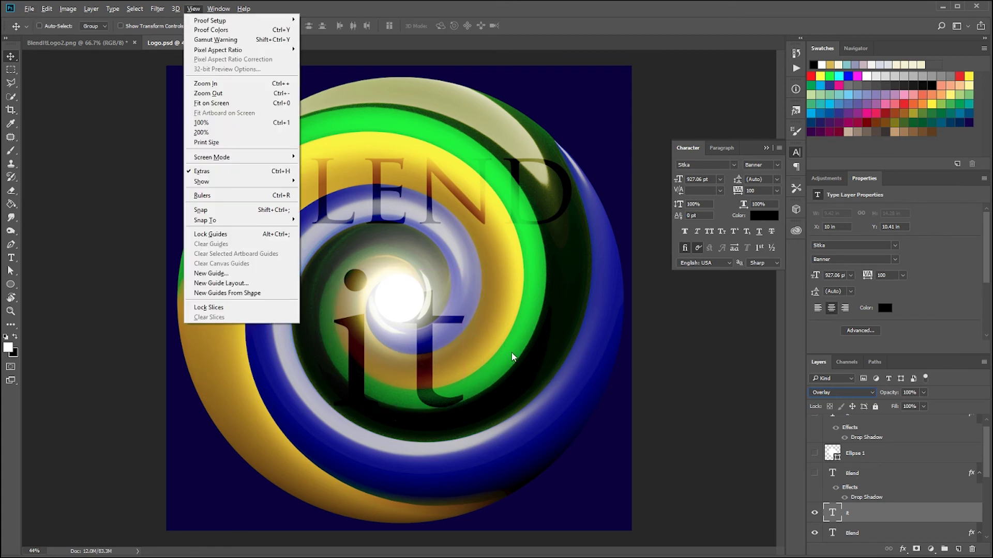
{"action": "key", "text": "Escape"}
Enlarge the "it" text proportionally to about 149% and place it in the lower half of the sphere.
{"action": "scroll", "coordinate": [582, 380], "scroll_direction": "down", "scroll_amount": 3}
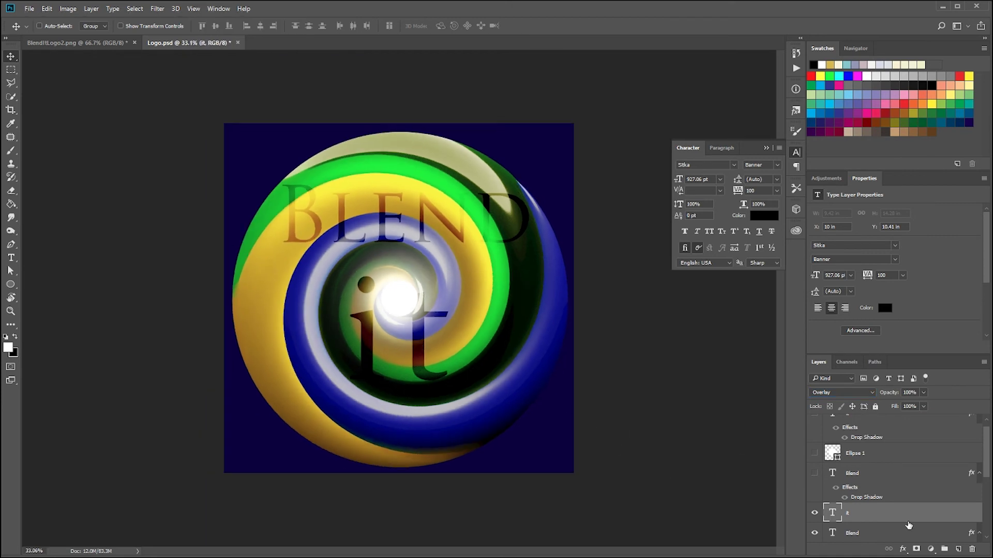
{"action": "left_click_drag", "start_coordinate": [416, 341], "coordinate": [412, 396]}
{"action": "key", "text": "ctrl+t"}
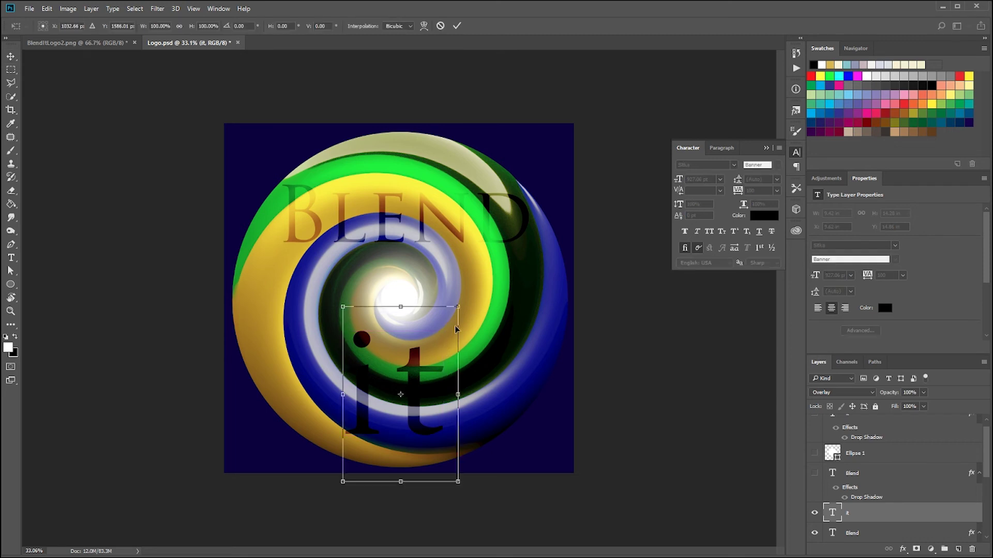
{"action": "left_click_drag", "start_coordinate": [458, 309], "coordinate": [515, 222]}
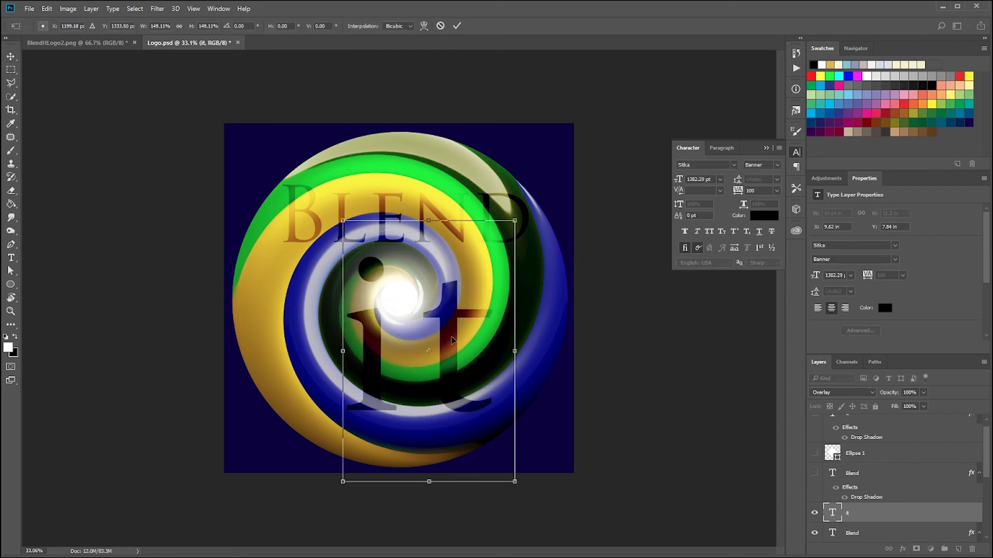
{"action": "left_click_drag", "start_coordinate": [449, 344], "coordinate": [431, 377]}
{"action": "key", "text": "Return"}
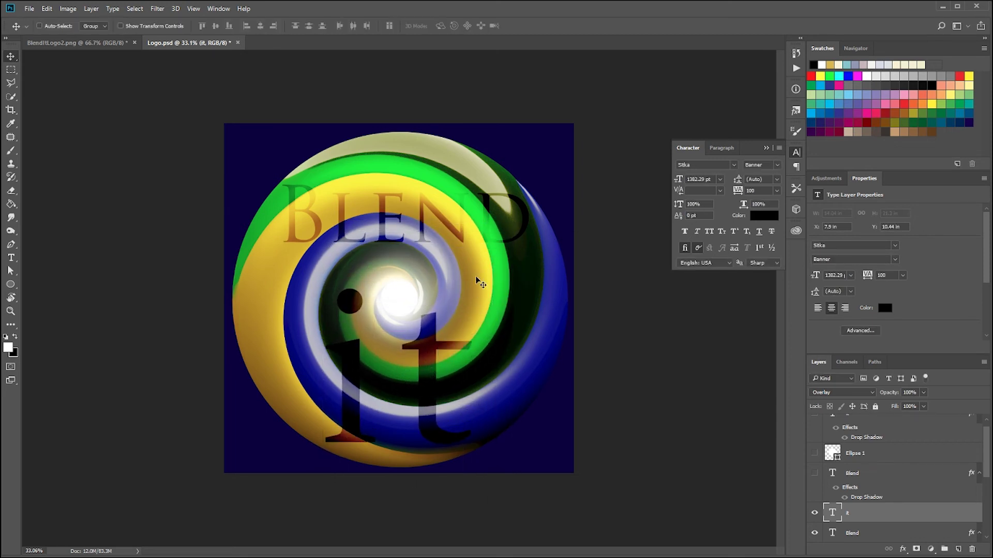
{"action": "key", "text": "ctrl+t"}
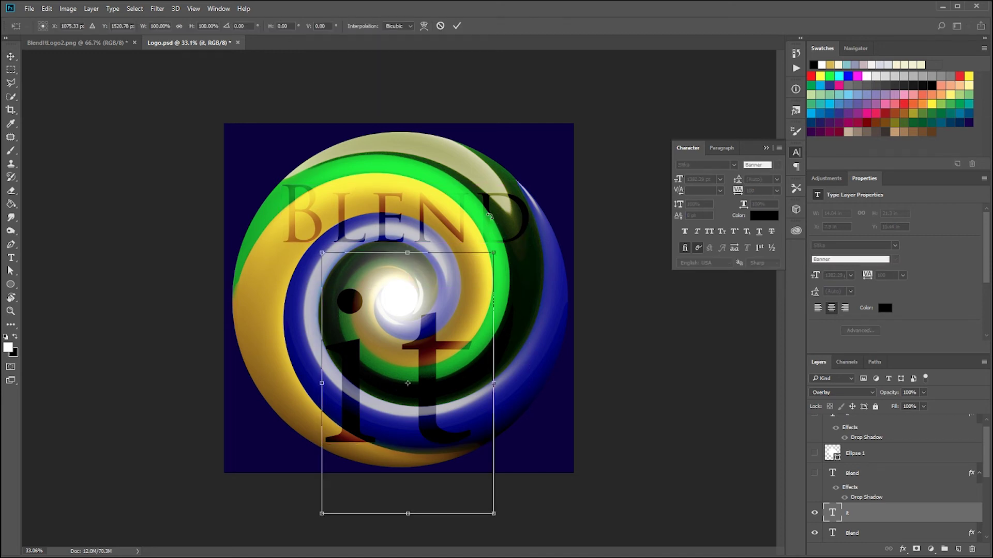
{"action": "key", "text": "Return"}
Enlarge the straight Blend text to about 116% and position it across the sphere above the "it" text.
{"action": "scroll", "coordinate": [858, 484], "scroll_direction": "down", "scroll_amount": 3}
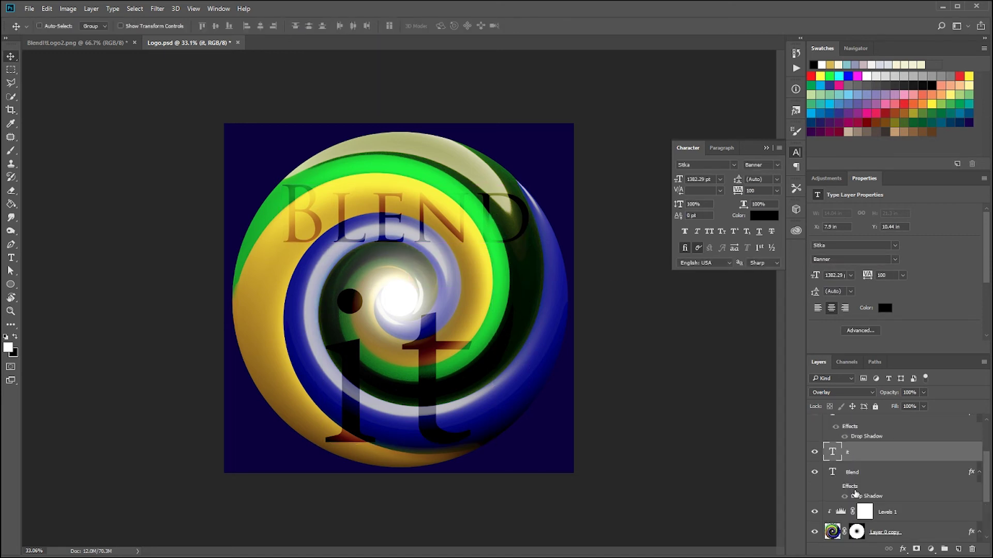
{"action": "left_click", "coordinate": [860, 472]}
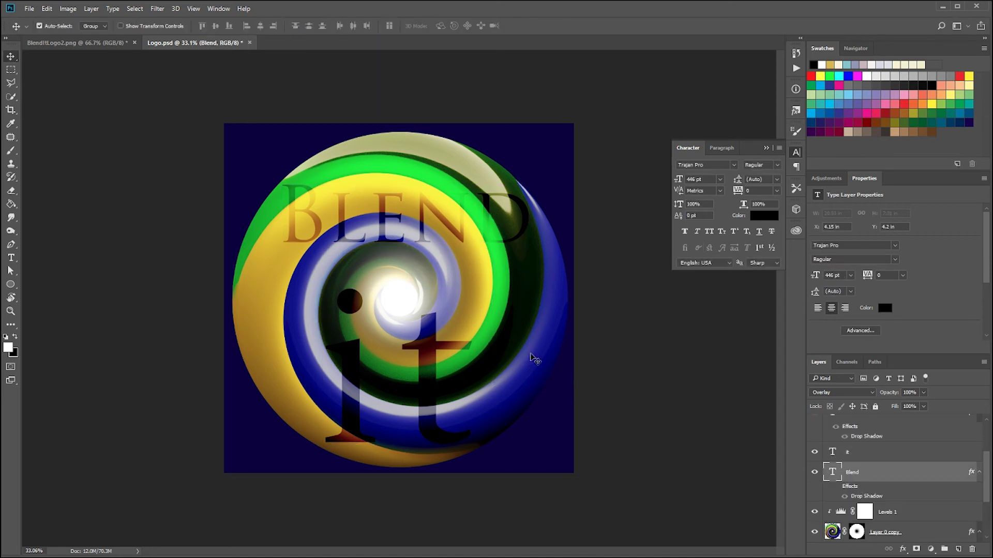
{"action": "key", "text": "ctrl+t"}
{"action": "left_click_drag", "start_coordinate": [534, 262], "coordinate": [481, 253]}
{"action": "left_click_drag", "start_coordinate": [563, 178], "coordinate": [536, 215]}
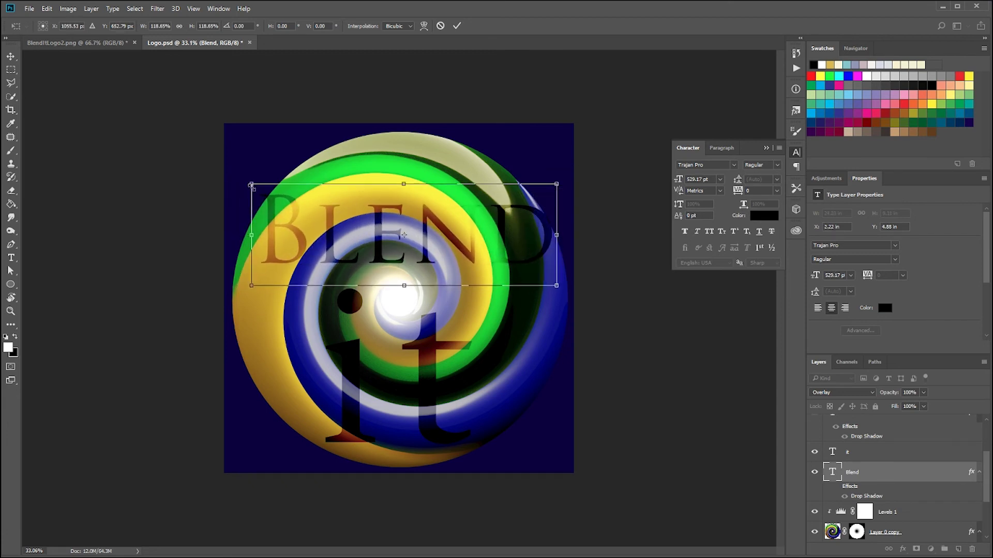
{"action": "left_click_drag", "start_coordinate": [251, 185], "coordinate": [260, 187]}
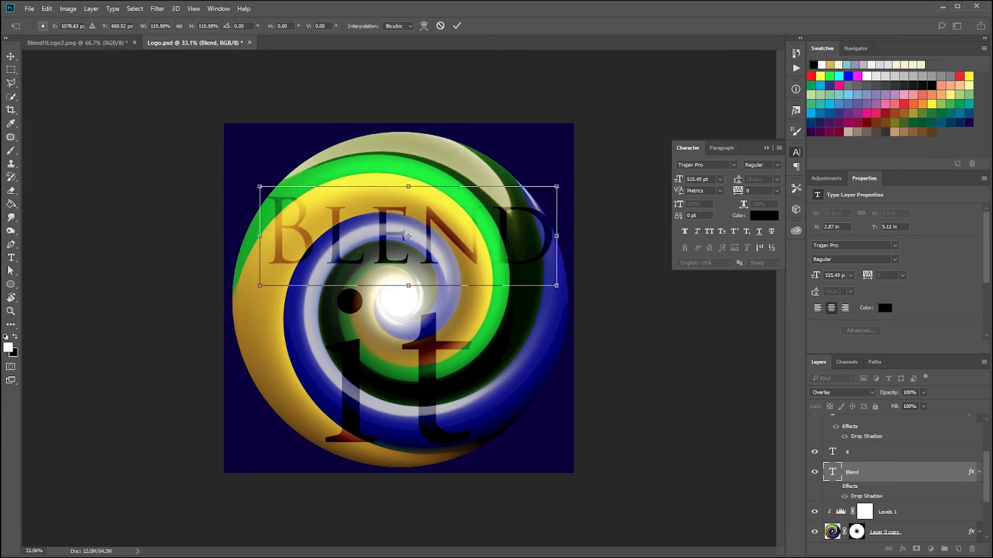
{"action": "key", "text": "Return"}
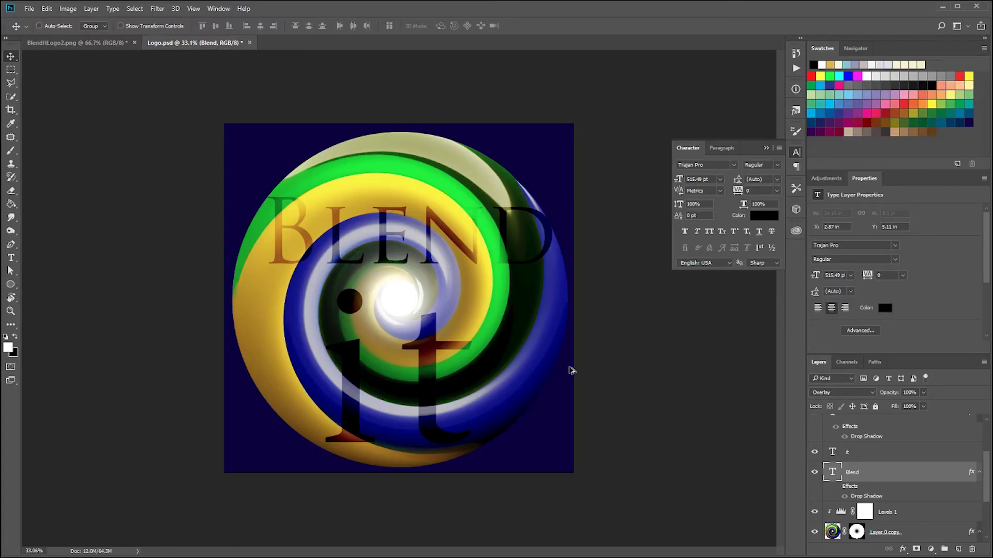
Set the blend mode of both the "it" and the straight Blend text layers to Normal.
{"action": "scroll", "coordinate": [569, 370], "scroll_direction": "down", "scroll_amount": 5}
{"action": "scroll", "coordinate": [484, 370], "scroll_direction": "up", "scroll_amount": 5}
{"action": "scroll", "coordinate": [484, 370], "scroll_direction": "up", "scroll_amount": 1}
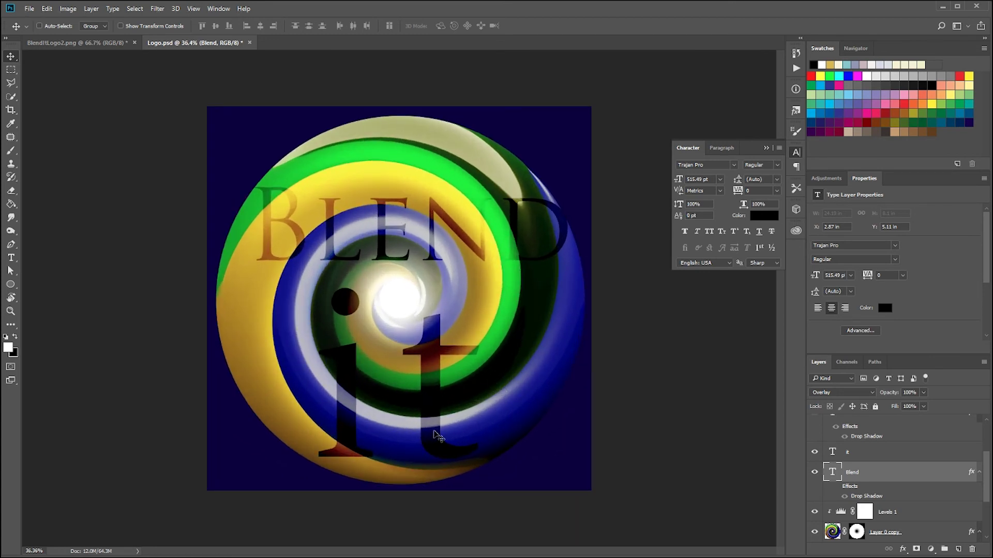
{"action": "left_click", "coordinate": [859, 453], "text": "shift"}
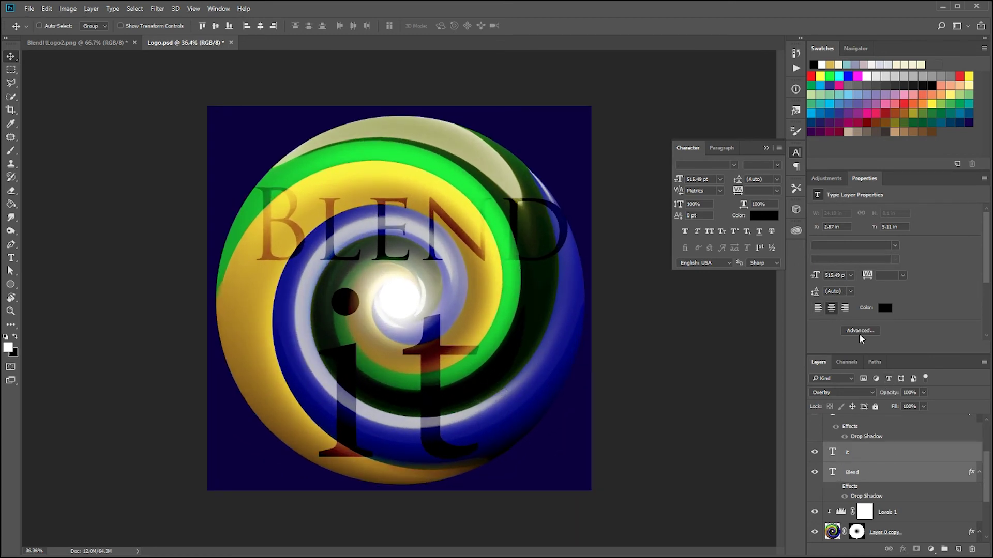
{"action": "left_click", "coordinate": [838, 393]}
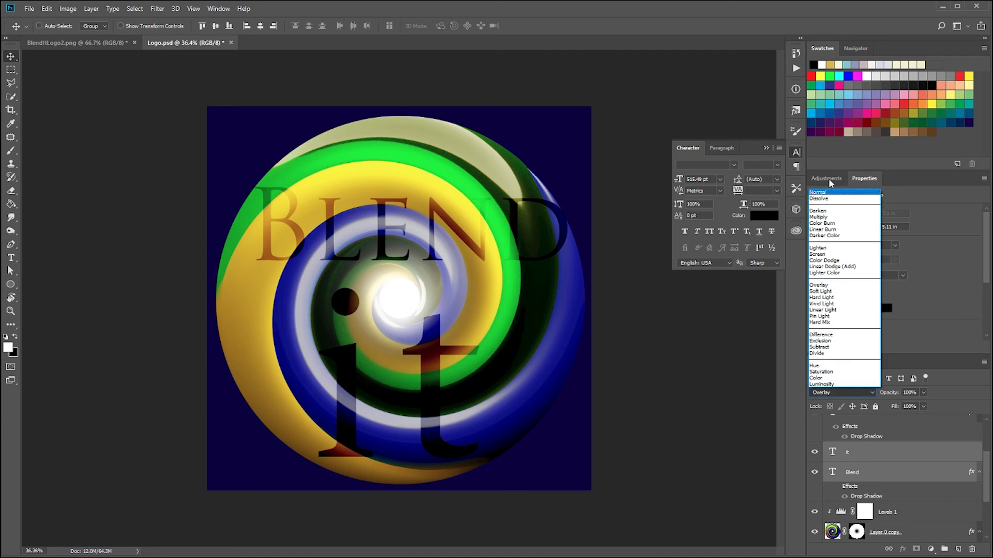
{"action": "left_click", "coordinate": [828, 192]}
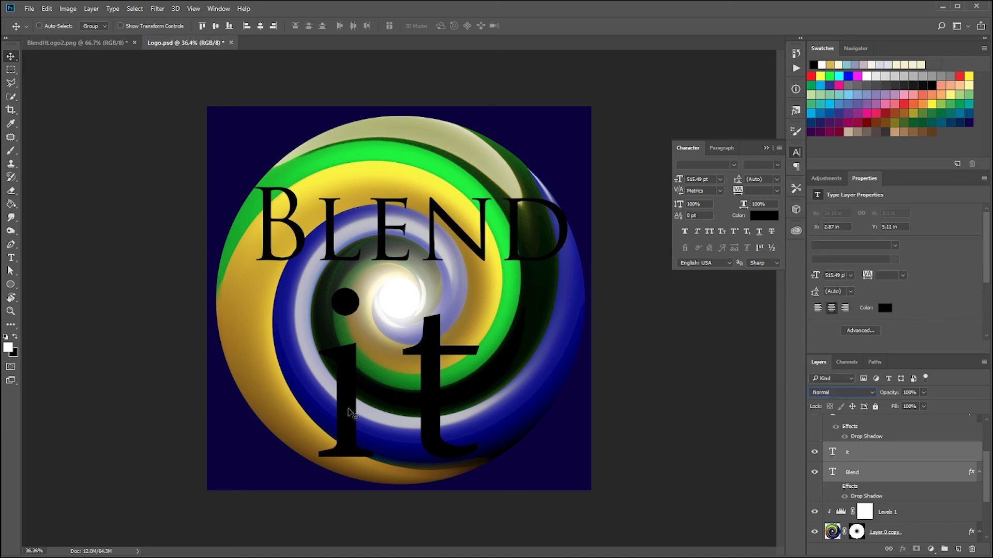
Change the colour of the "it" text to white (ffffff).
{"action": "left_click", "coordinate": [881, 437]}
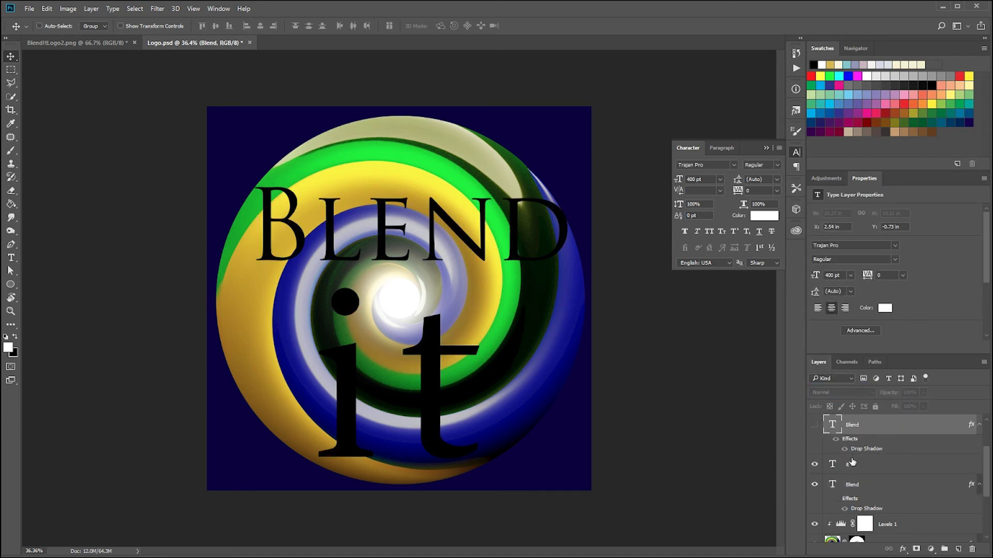
{"action": "left_click", "coordinate": [851, 461]}
{"action": "left_click", "coordinate": [768, 221]}
{"action": "left_click_drag", "start_coordinate": [634, 166], "coordinate": [520, 82]}
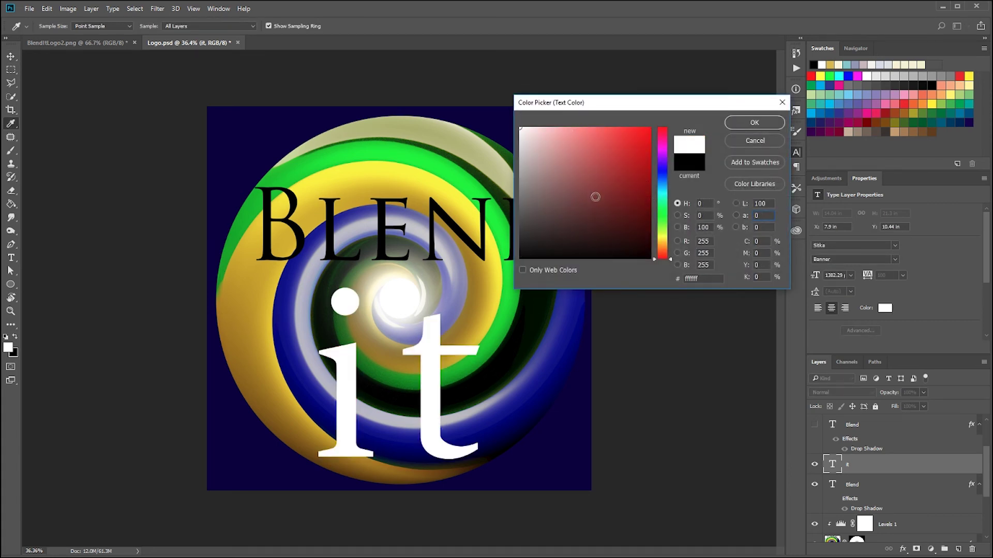
{"action": "left_click_drag", "start_coordinate": [526, 221], "coordinate": [519, 129]}
{"action": "left_click", "coordinate": [741, 128]}
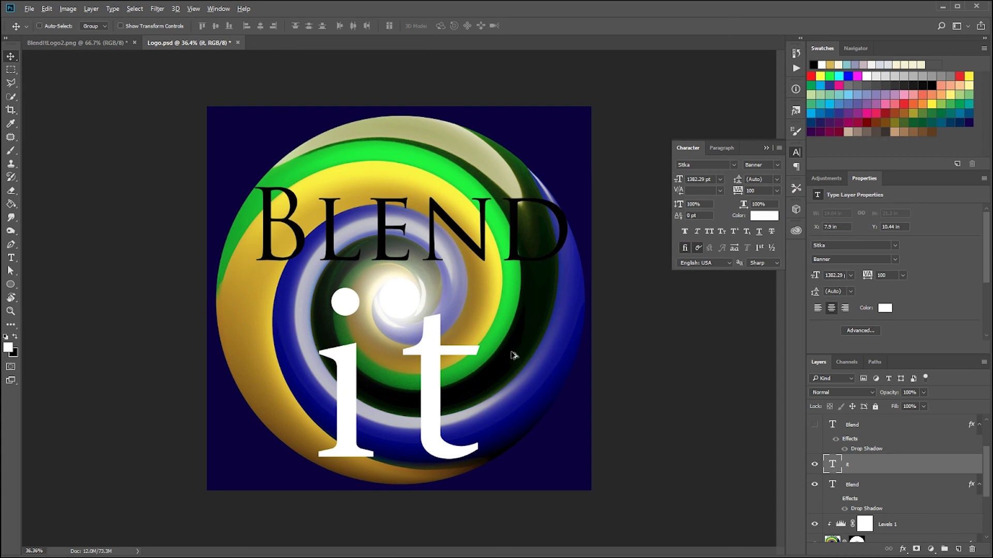
Set the "it" and straight Blend text layers to Overlay together and align their horizontal centres.
{"action": "scroll", "coordinate": [541, 374], "scroll_direction": "down", "scroll_amount": 3}
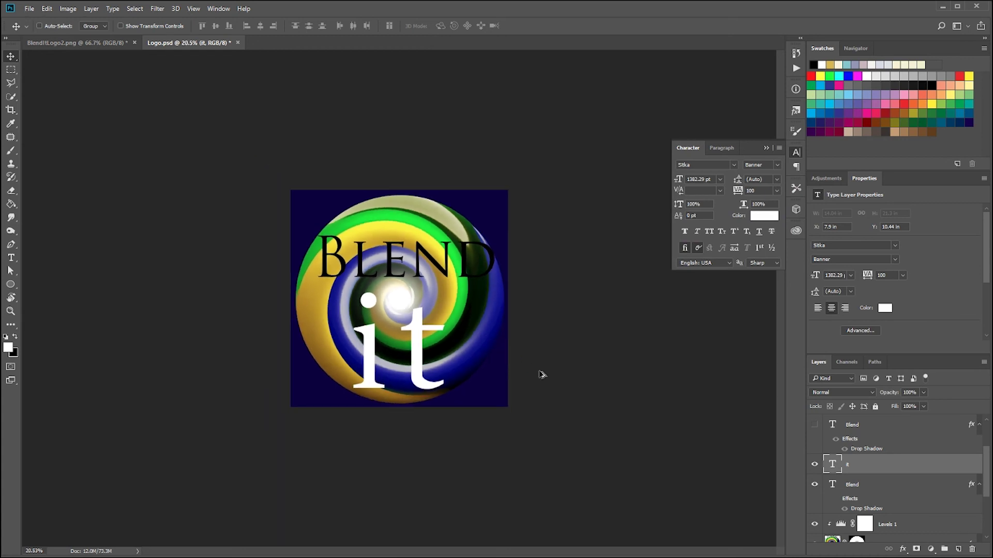
{"action": "left_click", "coordinate": [850, 484], "text": "shift"}
{"action": "left_click", "coordinate": [840, 393]}
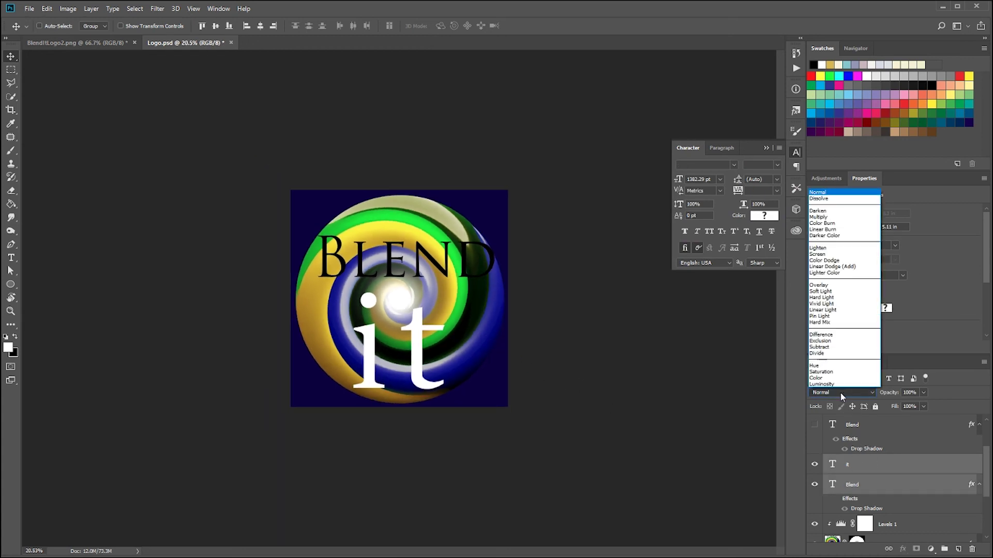
{"action": "left_click", "coordinate": [818, 289]}
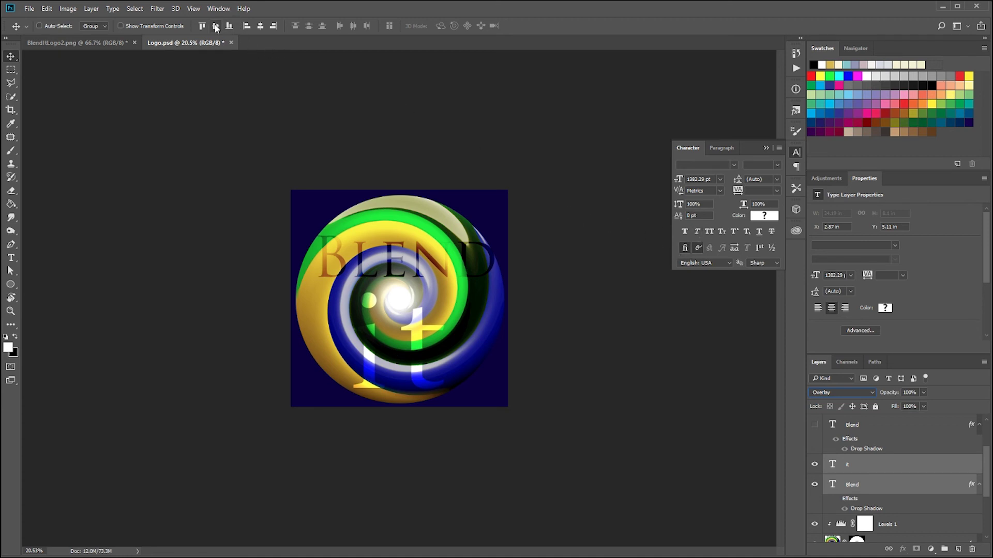
{"action": "left_click", "coordinate": [260, 26]}
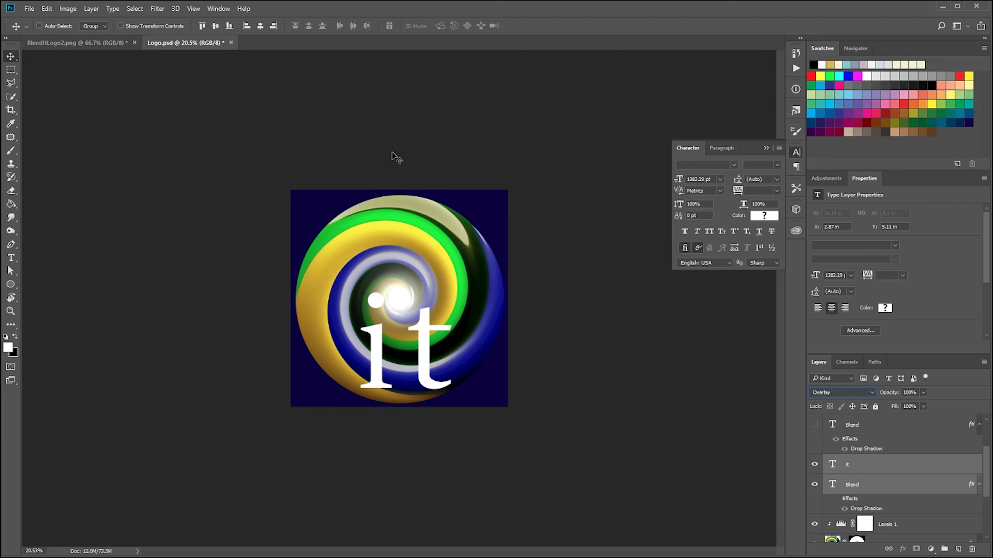
Set both visible text layers to Normal blend mode and nudge them together slightly up and to the left.
{"action": "left_click", "coordinate": [832, 393]}
{"action": "left_click", "coordinate": [817, 193]}
{"action": "left_click", "coordinate": [879, 452]}
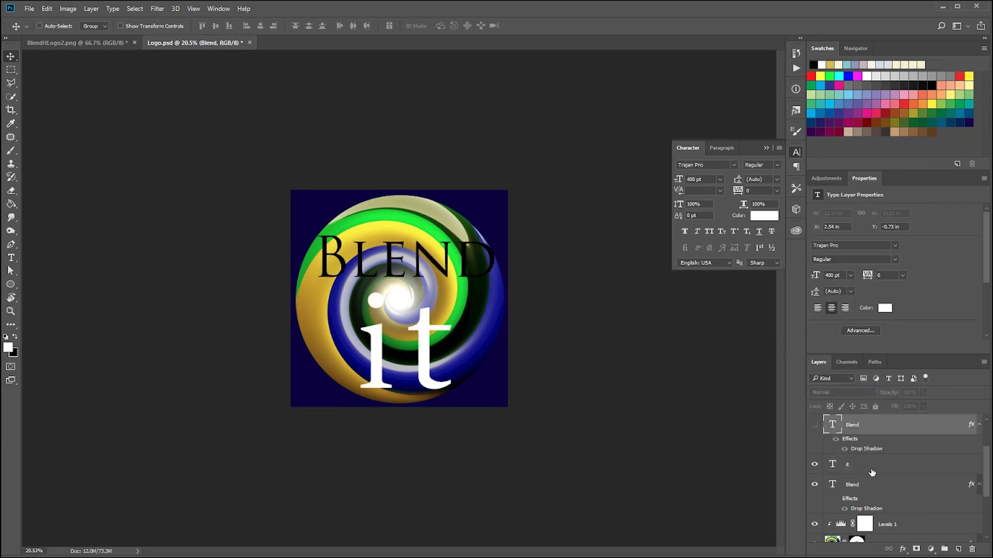
{"action": "left_click", "coordinate": [872, 472]}
{"action": "left_click", "coordinate": [865, 486], "text": "shift"}
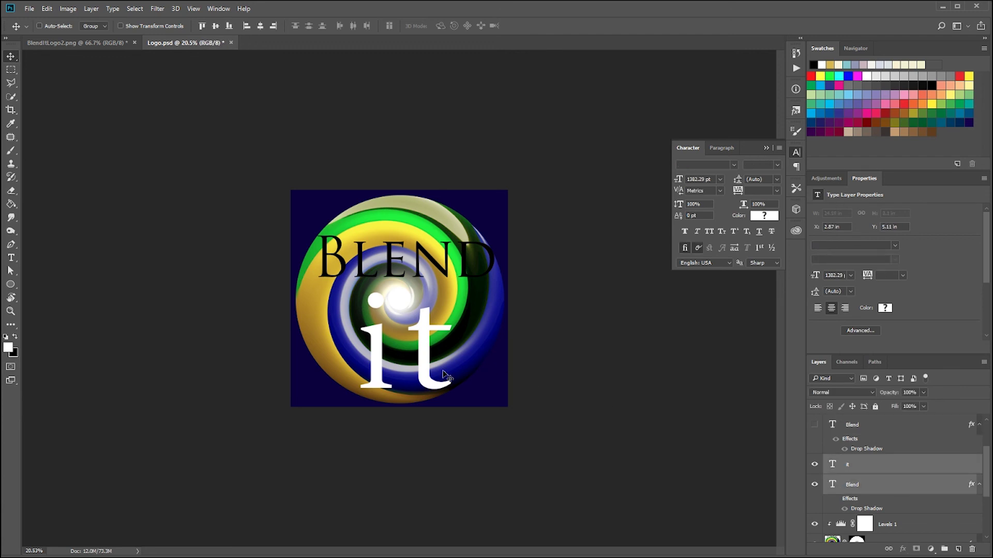
{"action": "key", "text": "shift+Up"}
{"action": "key", "text": "shift+Up"}
{"action": "key", "text": "shift+Left"}
{"action": "key", "text": "shift+Left"}
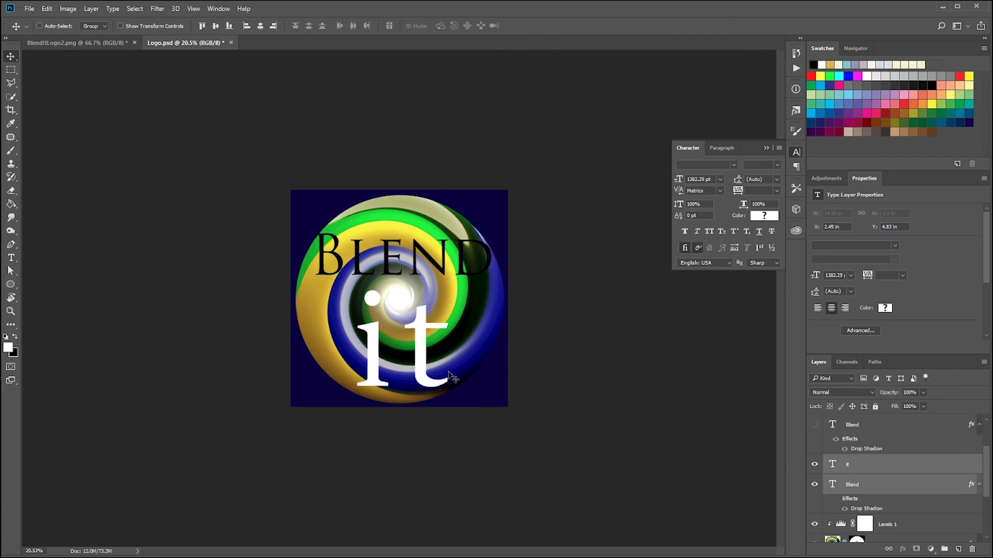
{"action": "key", "text": "shift+Right"}
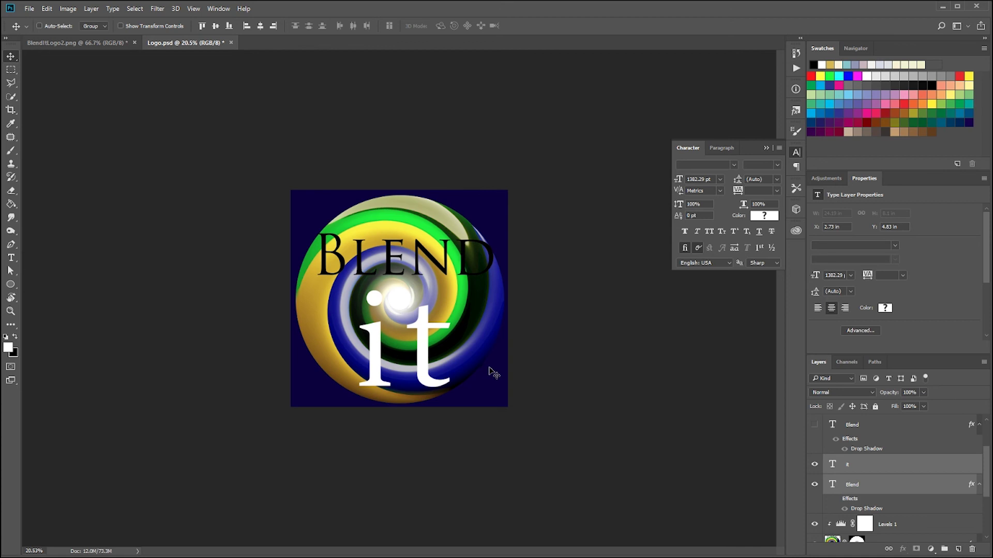
Set the blend mode of the "it" text layer and of the straight Blend text layer to Overlay, one after the other.
{"action": "scroll", "coordinate": [538, 357], "scroll_direction": "up", "scroll_amount": 3}
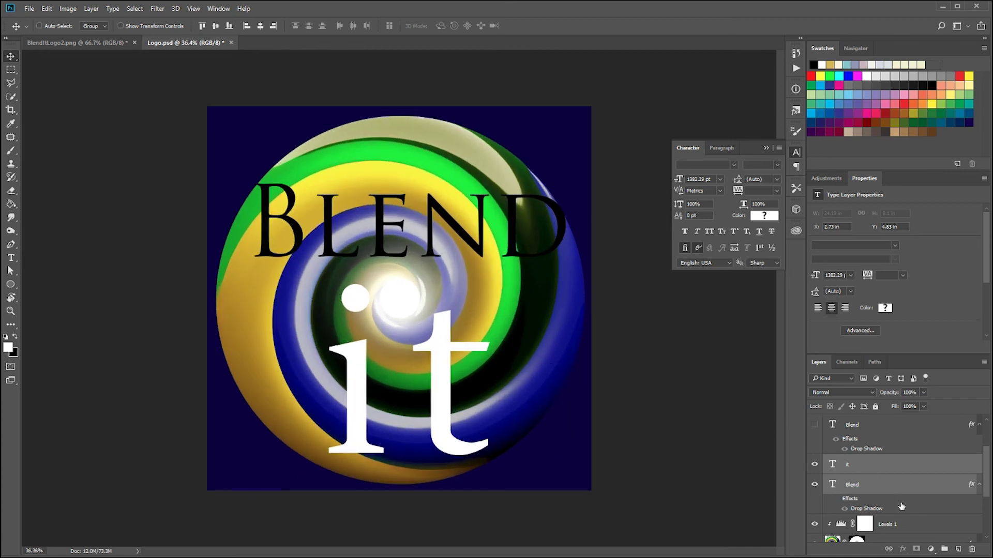
{"action": "left_click", "coordinate": [889, 464]}
{"action": "left_click", "coordinate": [838, 393]}
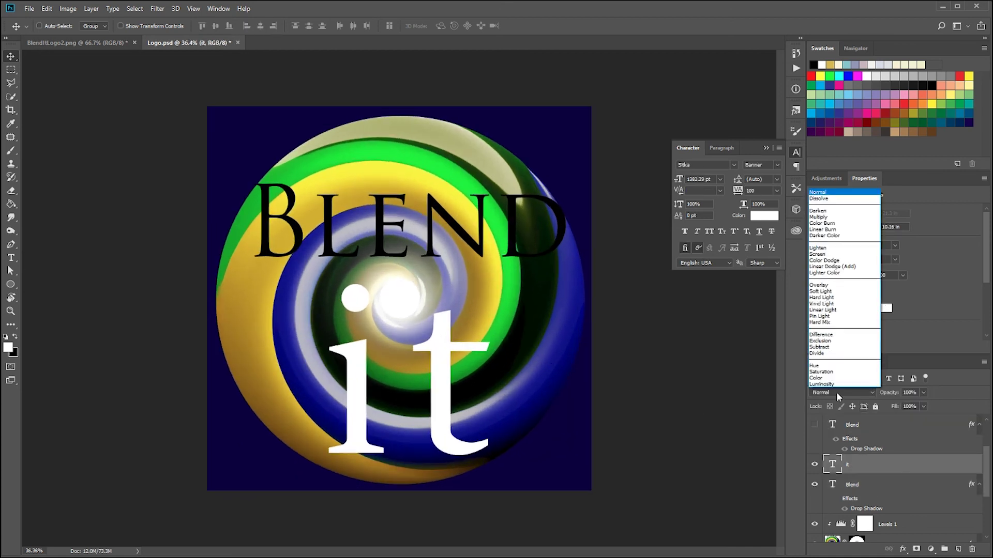
{"action": "left_click", "coordinate": [833, 285]}
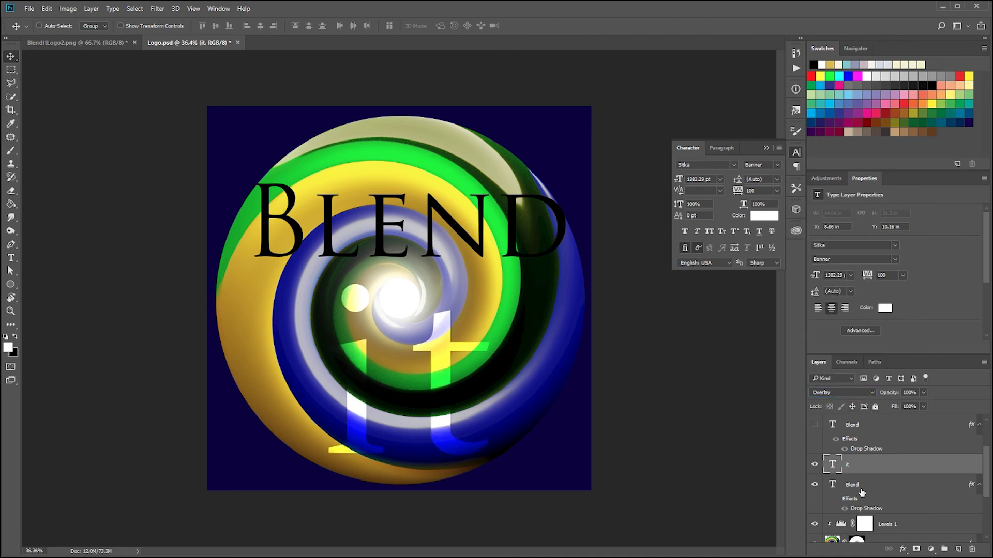
{"action": "left_click", "coordinate": [861, 486]}
{"action": "left_click", "coordinate": [844, 393]}
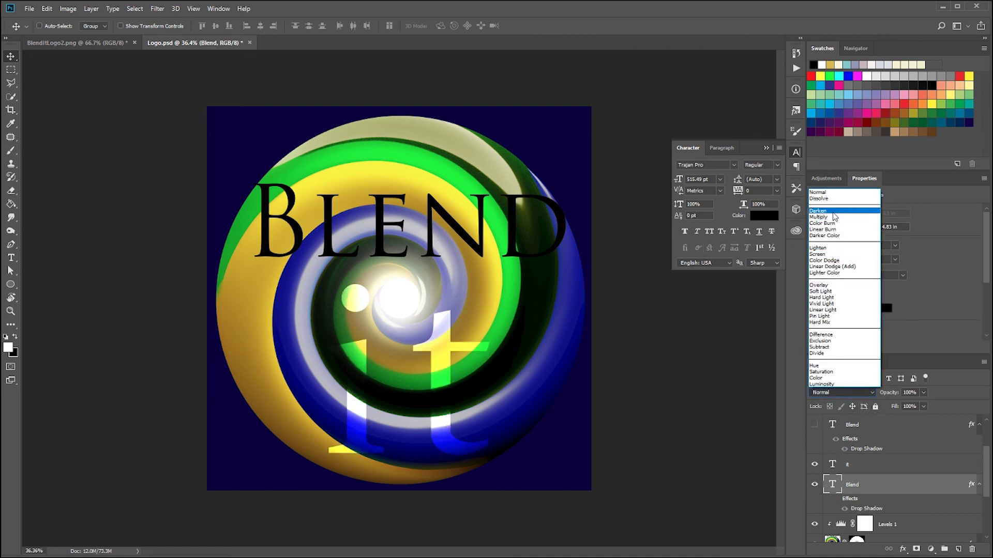
{"action": "left_click", "coordinate": [827, 286]}
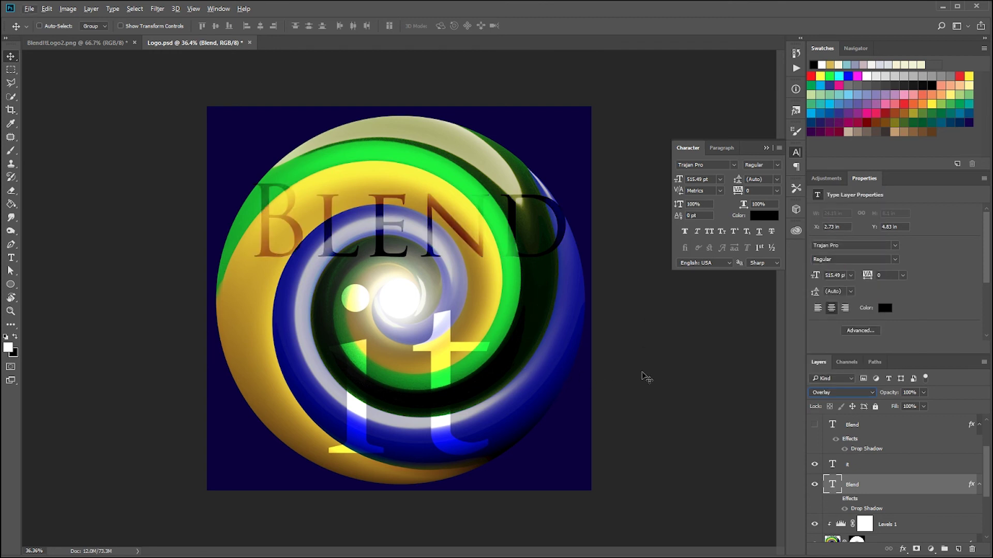
{"action": "left_click", "coordinate": [822, 393]}
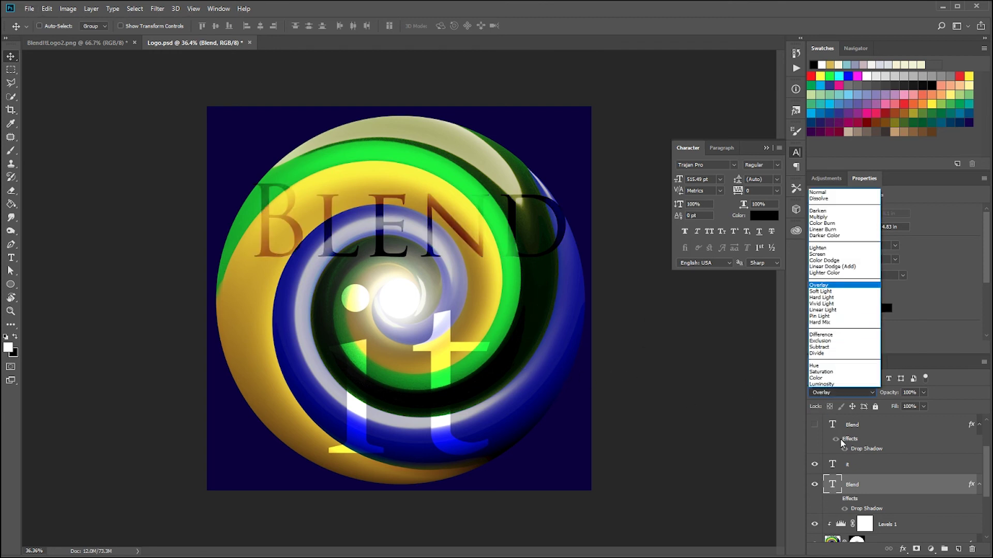
{"action": "left_click", "coordinate": [857, 490]}
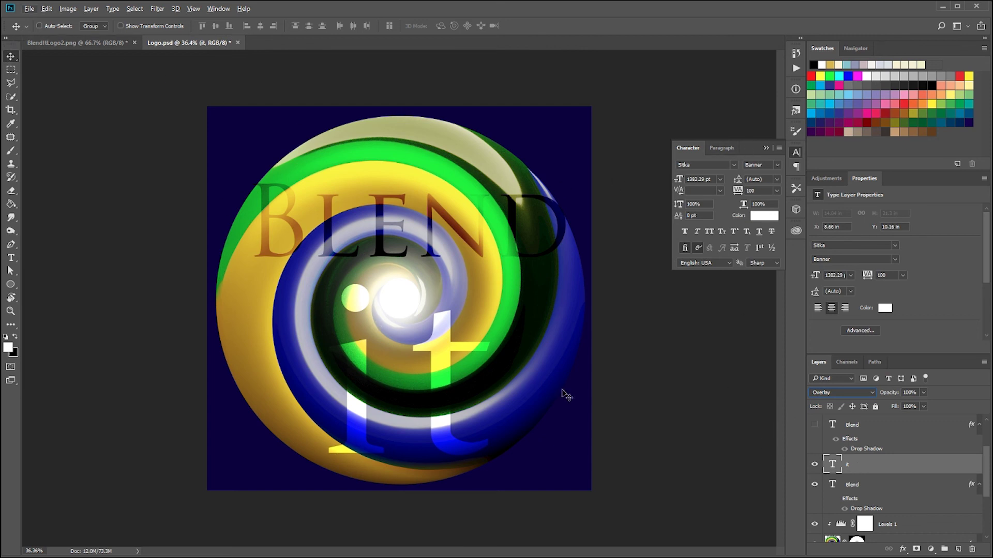
{"action": "key", "text": "alt+v"}
{"action": "left_click_drag", "start_coordinate": [646, 377], "coordinate": [647, 374]}
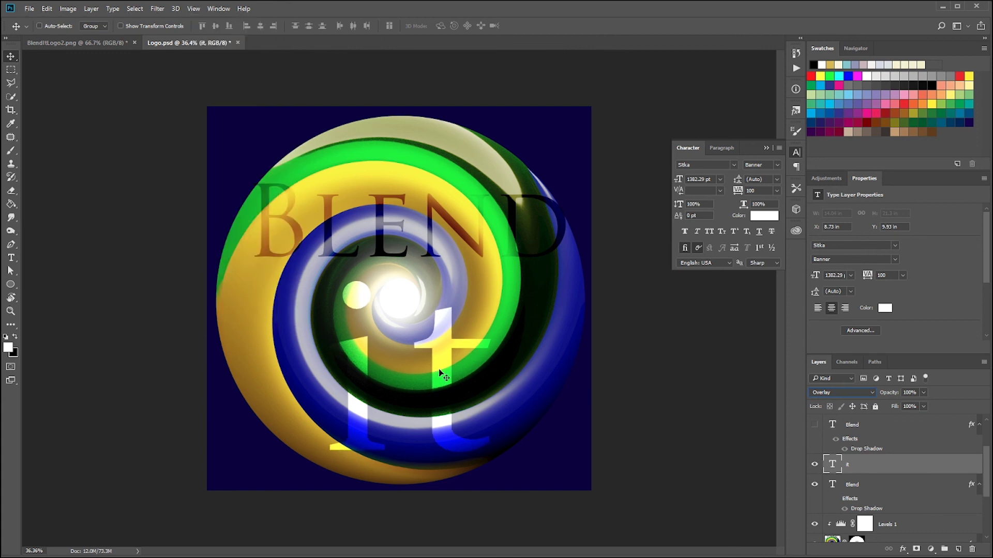
{"action": "key", "text": "ctrl+z"}
Hide the dark blue Color Fill 1 background layer and check the logo on transparency at a small size.
{"action": "scroll", "coordinate": [583, 365], "scroll_direction": "down", "scroll_amount": 2}
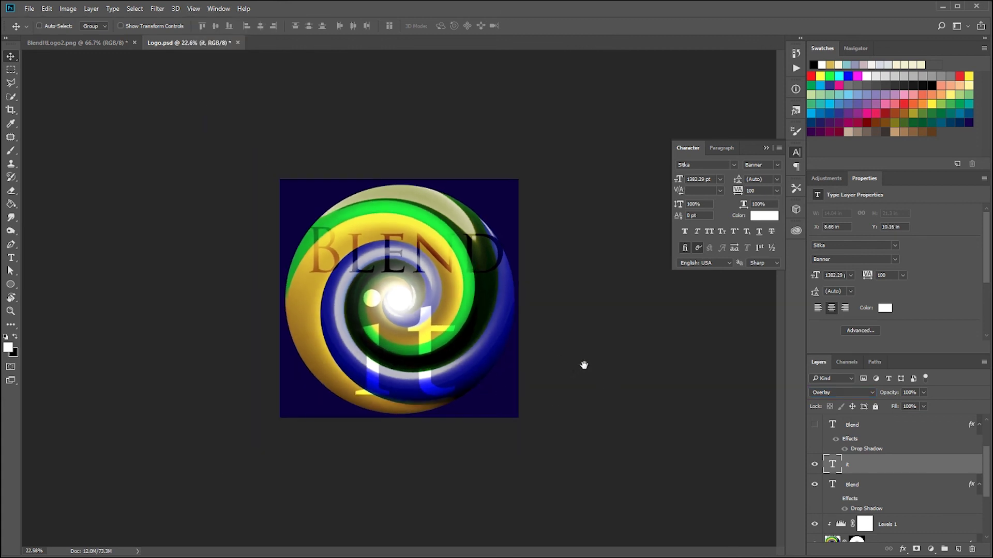
{"action": "scroll", "coordinate": [552, 374], "scroll_direction": "up", "scroll_amount": 3}
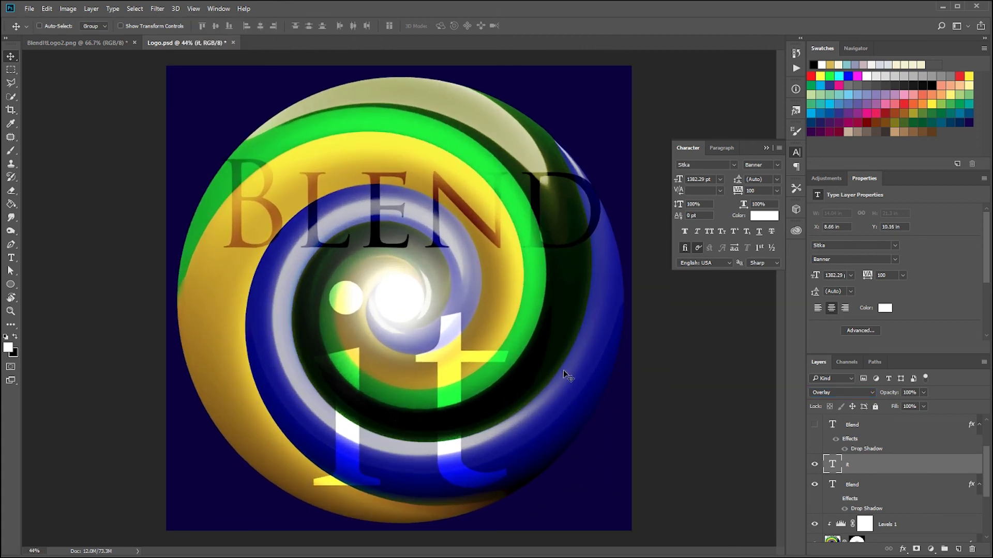
{"action": "scroll", "coordinate": [853, 491], "scroll_direction": "down", "scroll_amount": 3}
{"action": "left_click", "coordinate": [814, 533]}
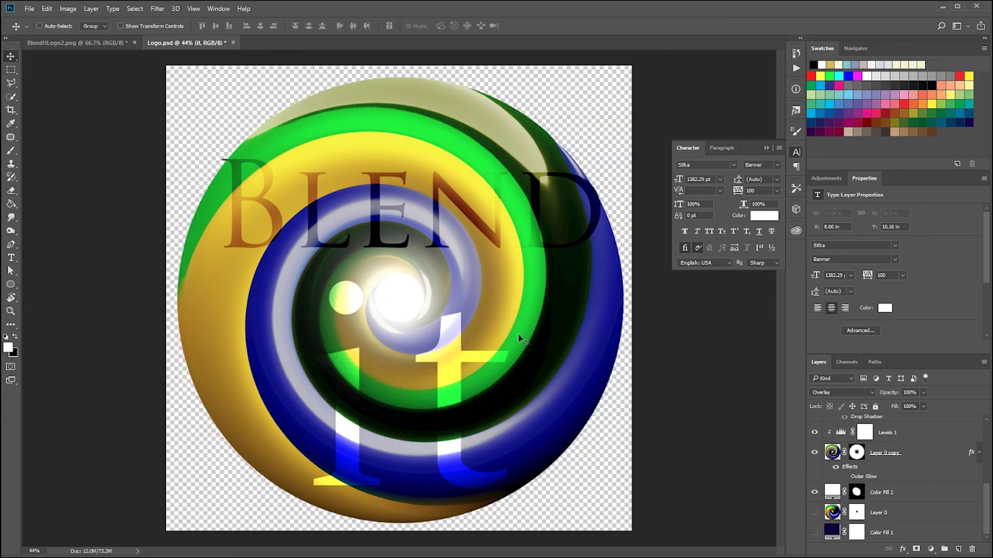
{"action": "scroll", "coordinate": [518, 334], "scroll_direction": "down", "scroll_amount": 2}
{"action": "scroll", "coordinate": [552, 350], "scroll_direction": "down", "scroll_amount": 4}
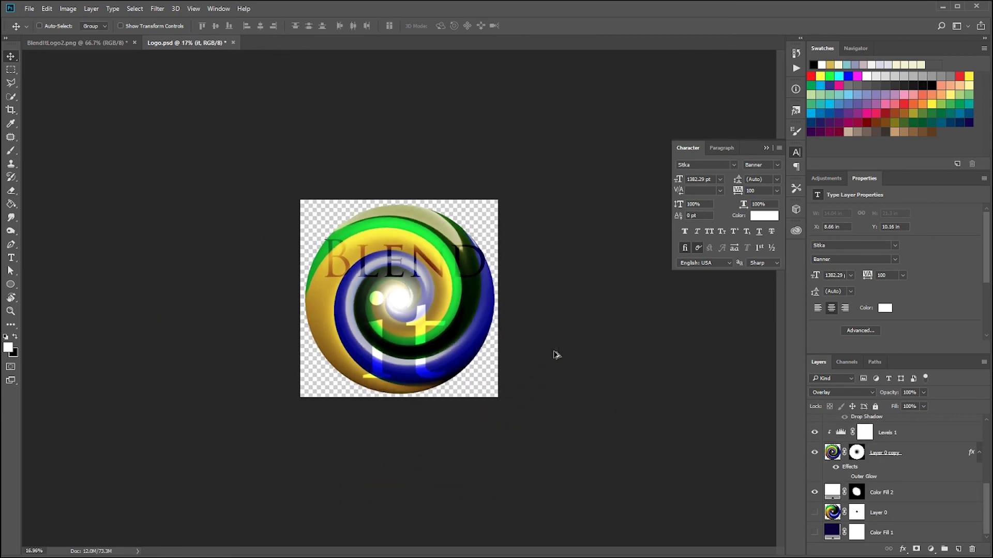
{"action": "scroll", "coordinate": [566, 370], "scroll_direction": "down", "scroll_amount": 2}
{"action": "scroll", "coordinate": [582, 394], "scroll_direction": "up", "scroll_amount": 5}
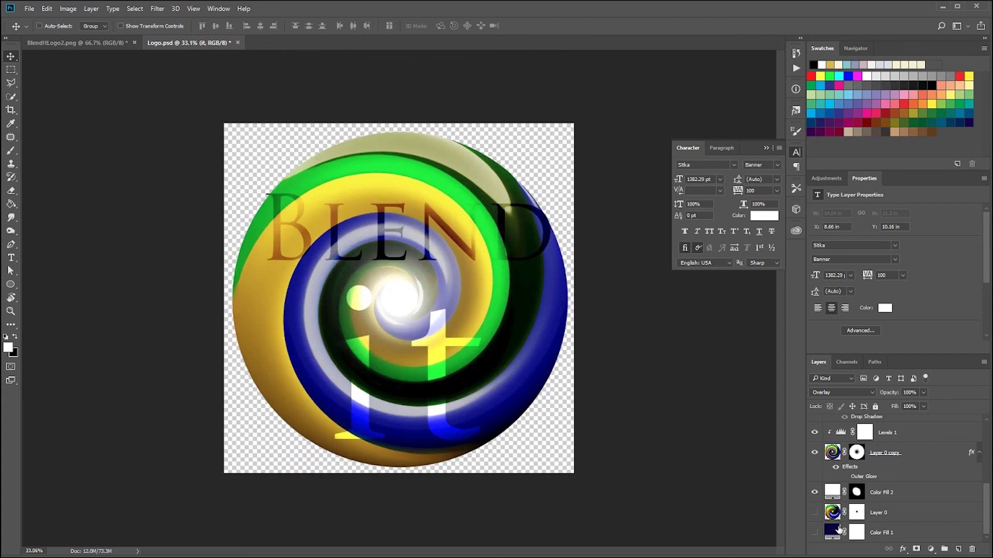
Compare the small logo with and without its lettering by hiding the "it" and Blend text layers and showing them again.
{"action": "scroll", "coordinate": [834, 506], "scroll_direction": "up", "scroll_amount": 1}
{"action": "scroll", "coordinate": [833, 494], "scroll_direction": "up", "scroll_amount": 1}
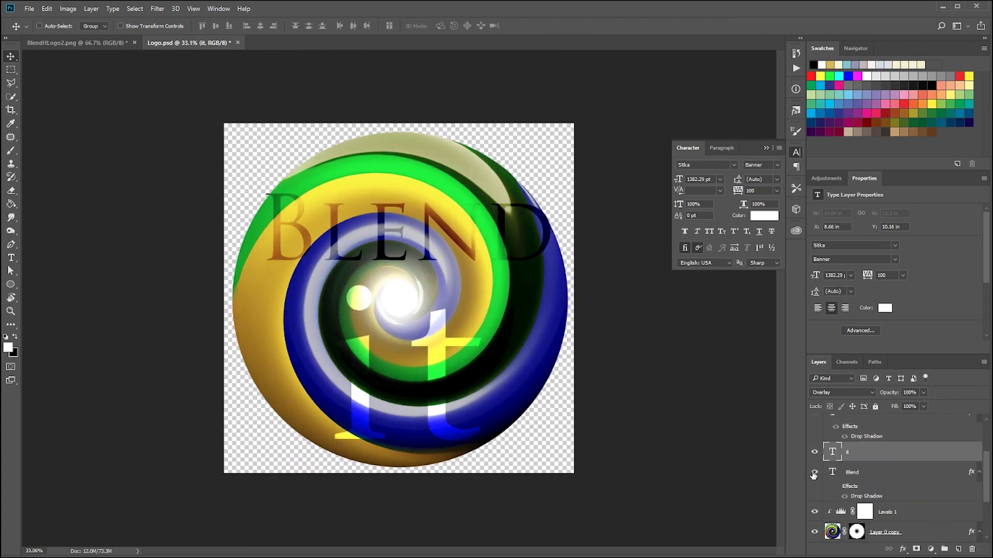
{"action": "left_click_drag", "start_coordinate": [814, 472], "coordinate": [814, 452]}
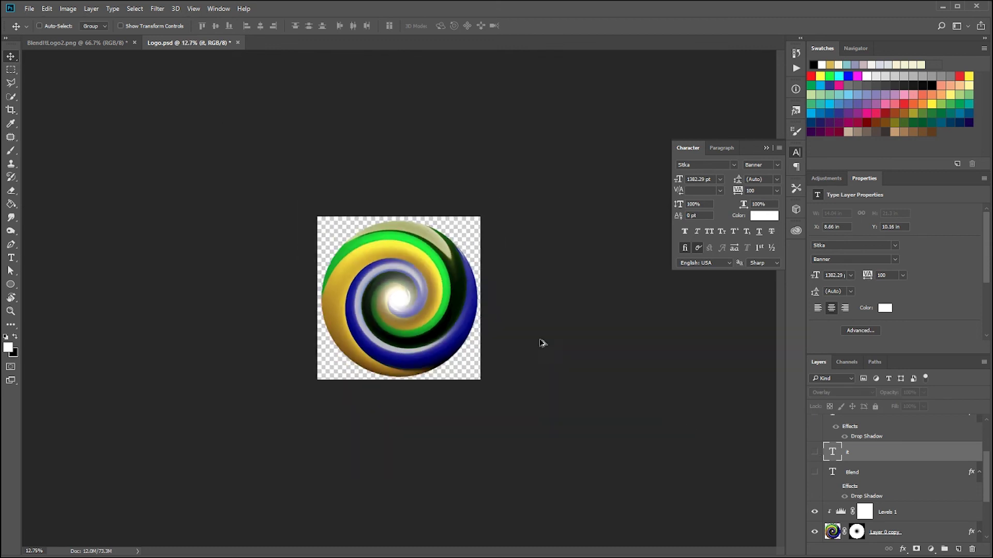
{"action": "scroll", "coordinate": [541, 344], "scroll_direction": "down", "scroll_amount": 3}
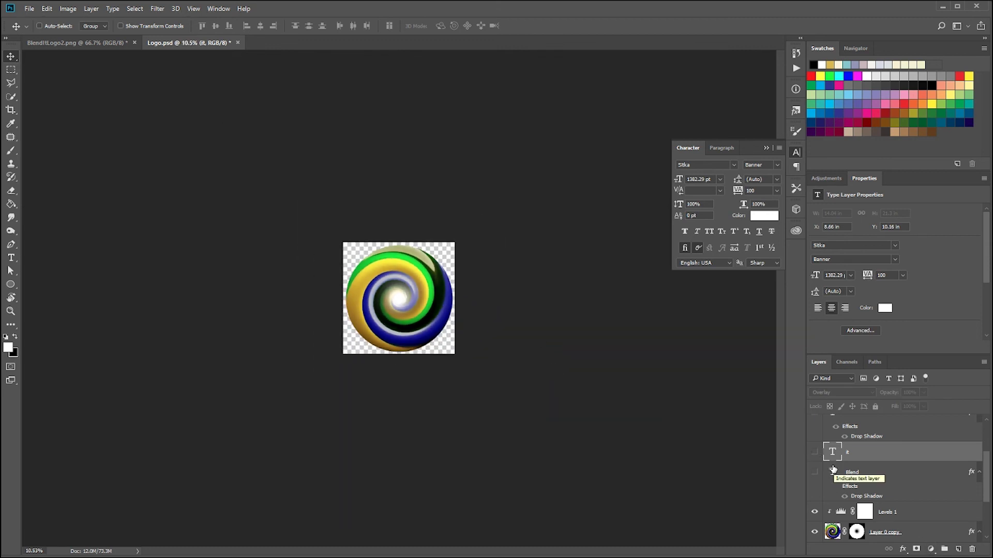
{"action": "left_click_drag", "start_coordinate": [814, 452], "coordinate": [817, 472]}
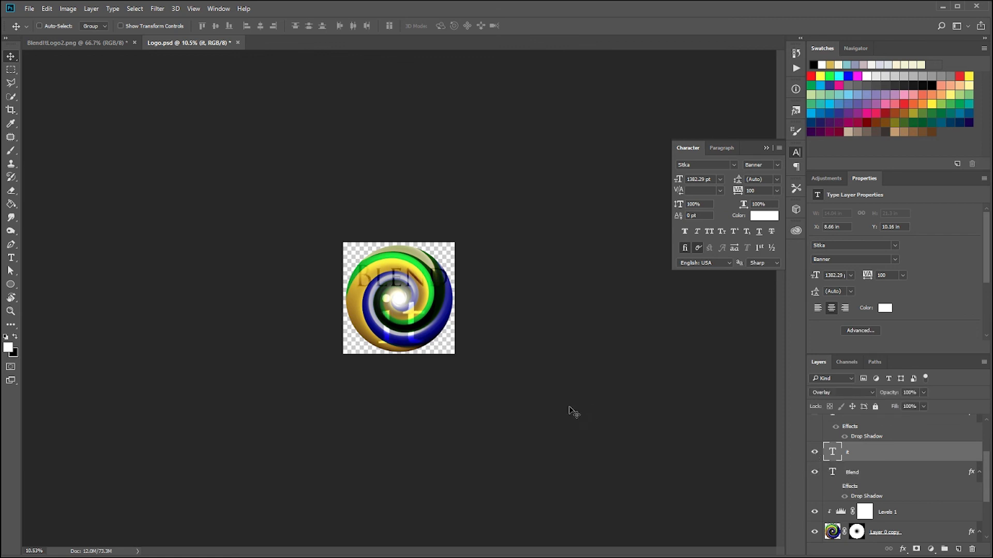
{"action": "scroll", "coordinate": [523, 393], "scroll_direction": "up", "scroll_amount": 2}
{"action": "scroll", "coordinate": [519, 396], "scroll_direction": "up", "scroll_amount": 2}
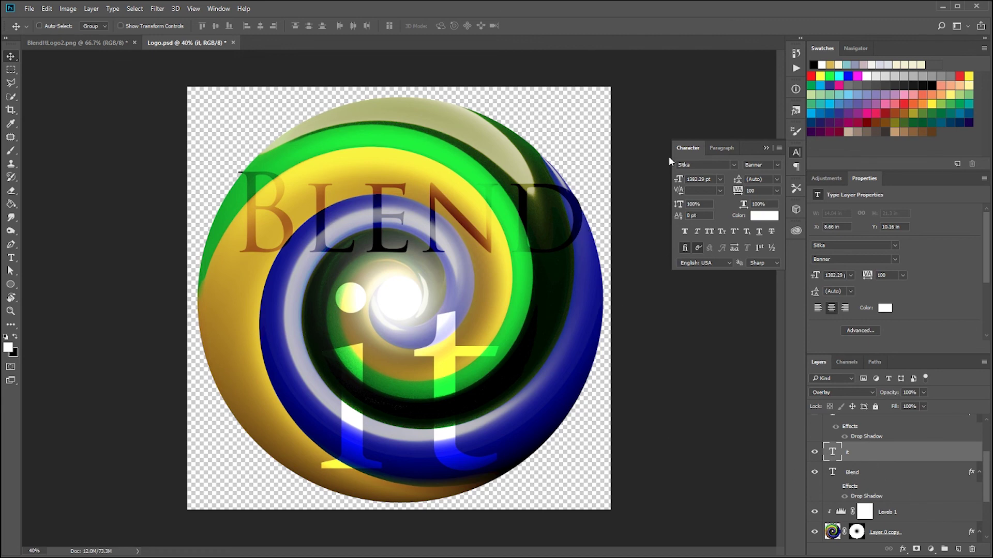
Change the colour of the "it" text to black (000000) and check the logo at a small size.
{"action": "left_click", "coordinate": [764, 219]}
{"action": "left_click", "coordinate": [521, 257]}
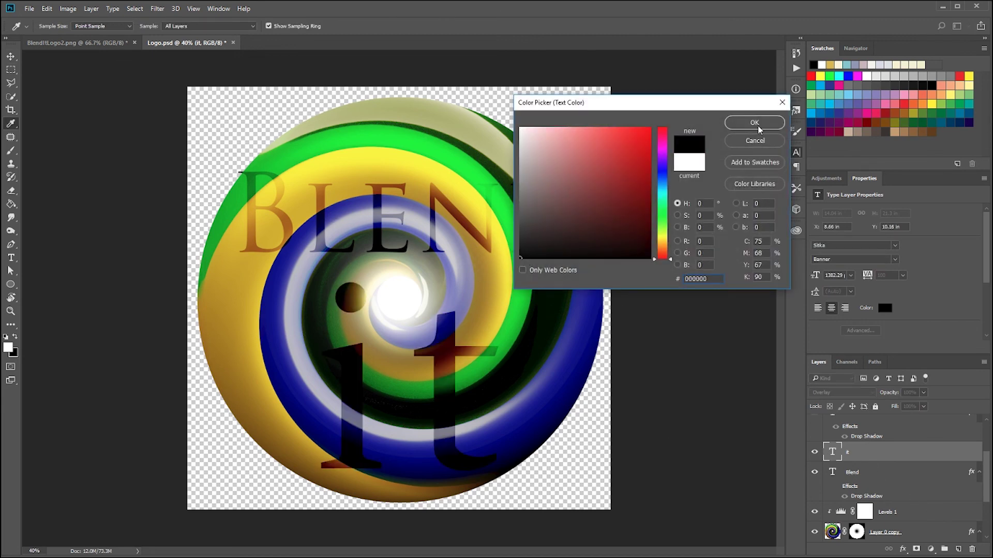
{"action": "left_click", "coordinate": [757, 127]}
{"action": "scroll", "coordinate": [604, 333], "scroll_direction": "down", "scroll_amount": 3}
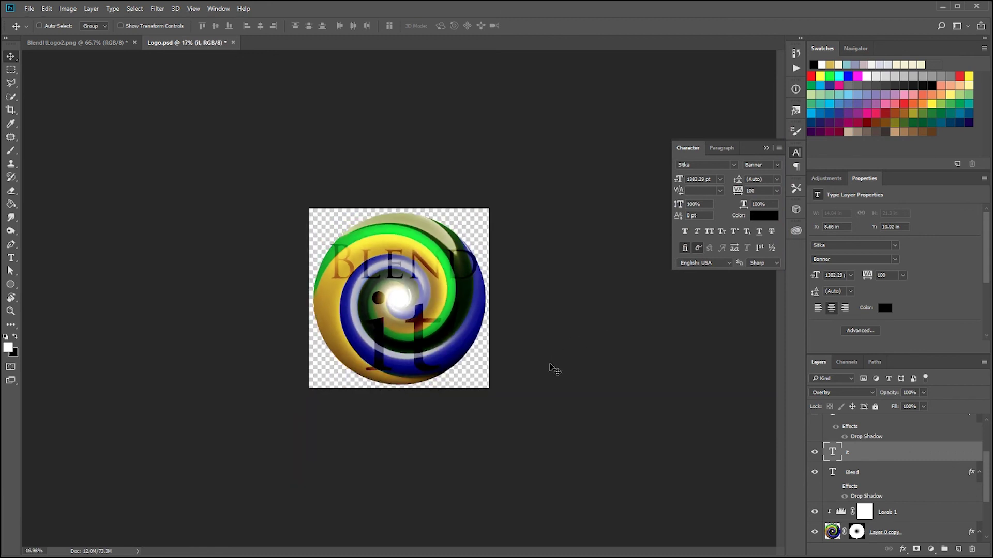
Nudge the "it" text up to Y 8.91 in and the Blend text down to Y 5.25 in.
{"action": "key", "text": "shift+Up"}
{"action": "key", "text": "shift+Up"}
{"action": "key", "text": "shift+Up"}
{"action": "key", "text": "shift+Up"}
{"action": "key", "text": "shift+Up"}
{"action": "key", "text": "shift+Up"}
{"action": "key", "text": "shift+Up"}
{"action": "key", "text": "shift+Up"}
{"action": "key", "text": "shift+Up"}
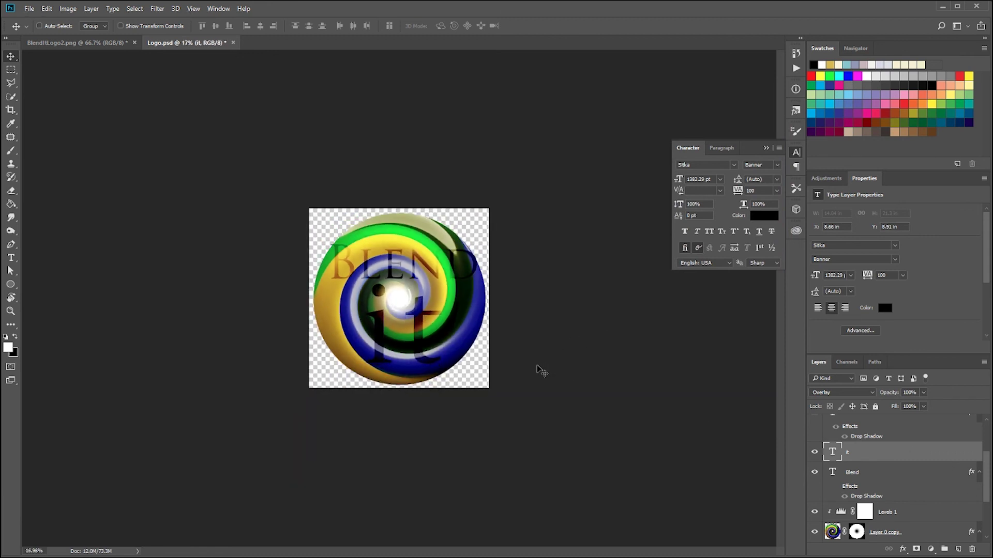
{"action": "left_click", "coordinate": [852, 472]}
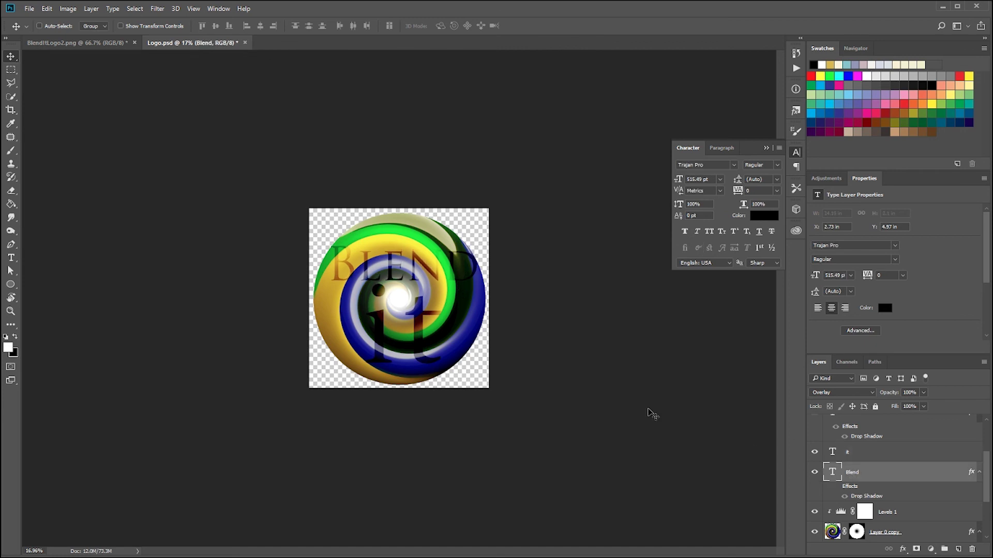
{"action": "key", "text": "shift+Up"}
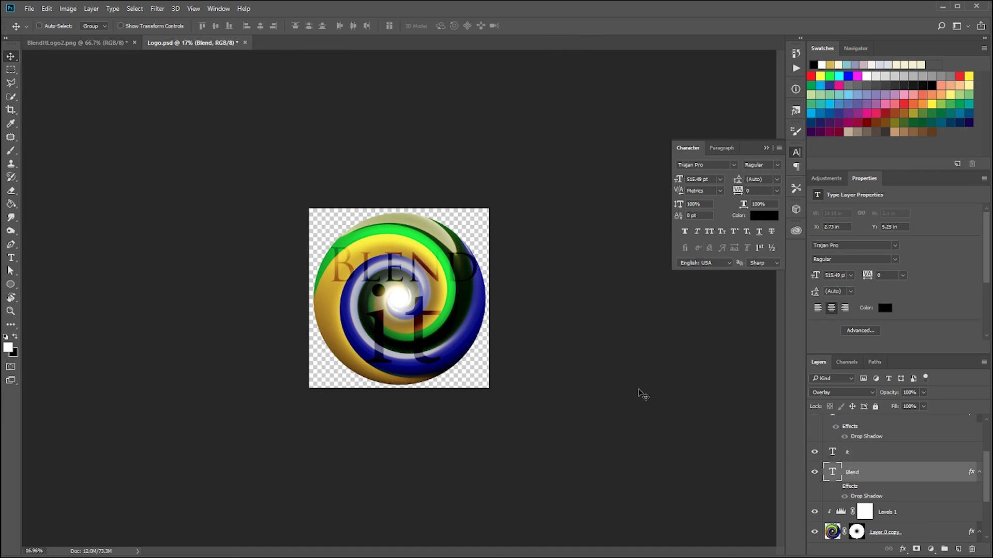
Select the "it" and Blend text layers together and adjust their vertical position until Y is 5.19 in.
{"action": "left_click", "coordinate": [849, 454], "text": "shift"}
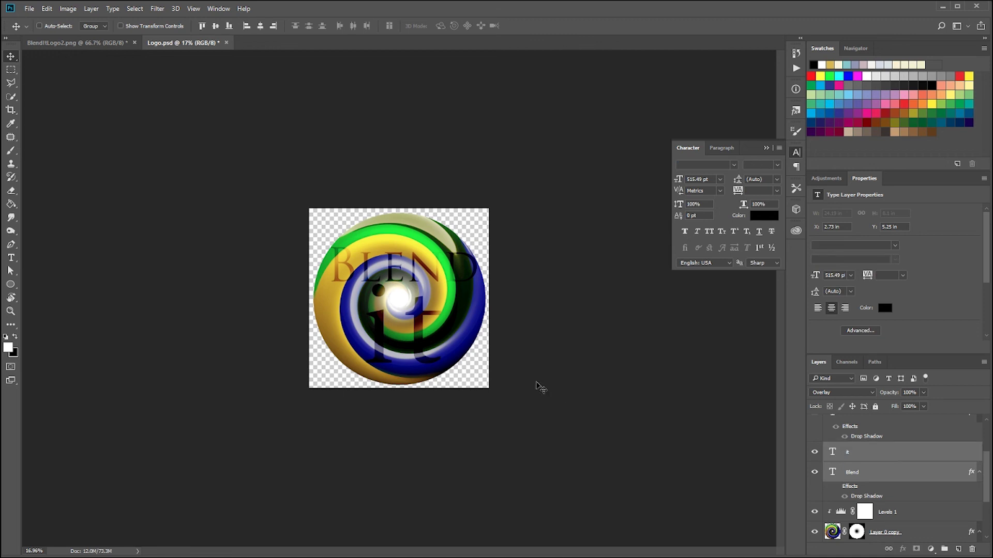
{"action": "key", "text": "shift+Down"}
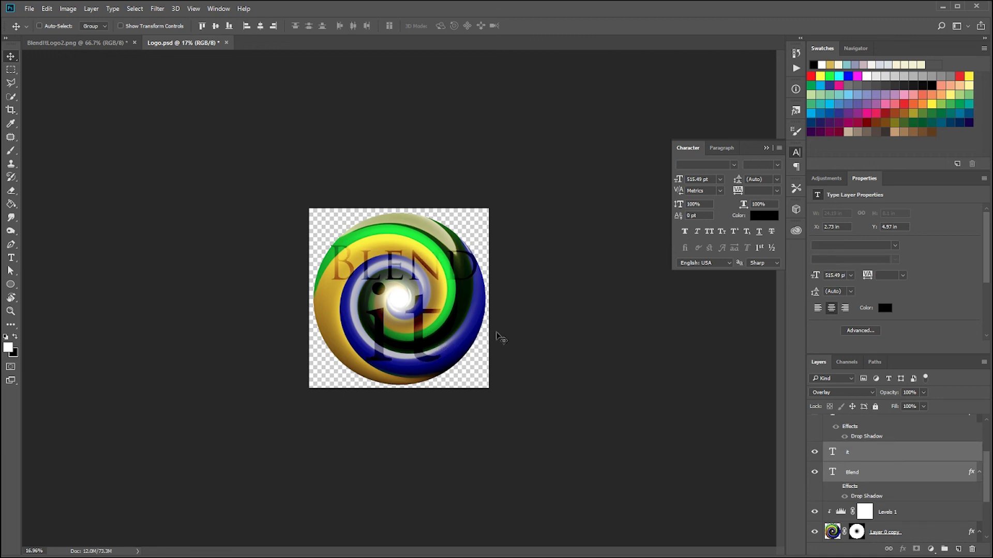
{"action": "scroll", "coordinate": [580, 366], "scroll_direction": "up", "scroll_amount": 5}
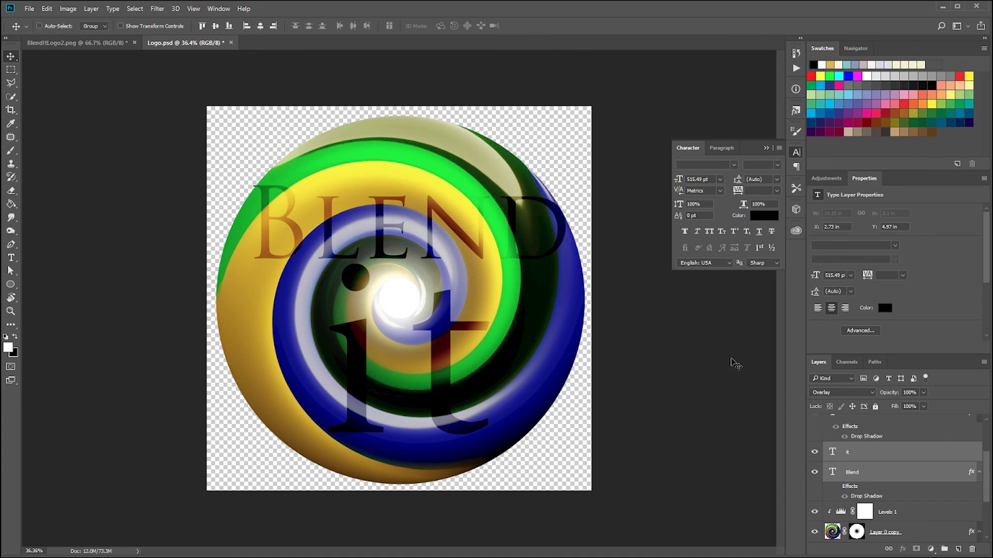
{"action": "key", "text": "shift+Down"}
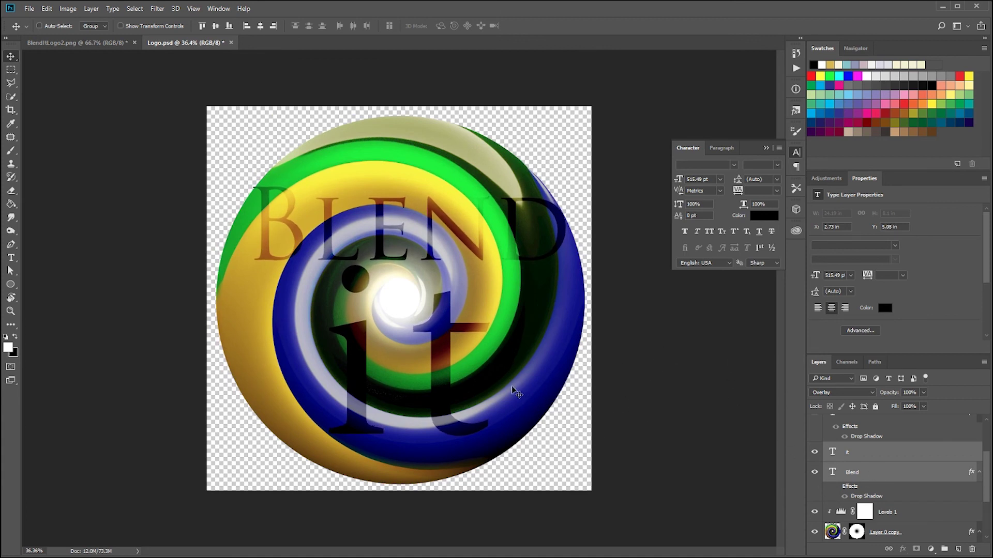
{"action": "key", "text": "shift+Down"}
{"action": "key", "text": "shift+Down"}
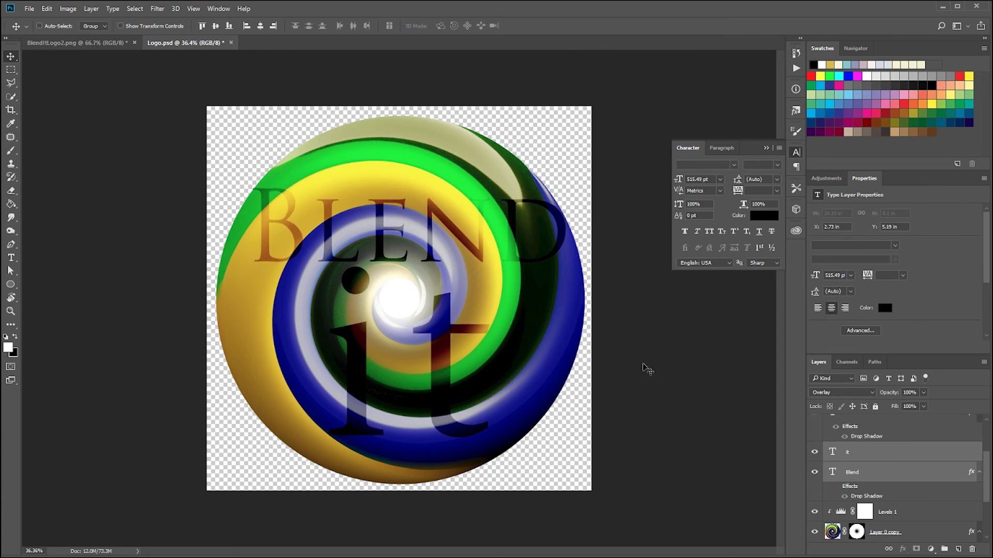
Check the logo at small and large sizes and compare it with both text layers hidden and shown.
{"action": "scroll", "coordinate": [647, 368], "scroll_direction": "down", "scroll_amount": 3}
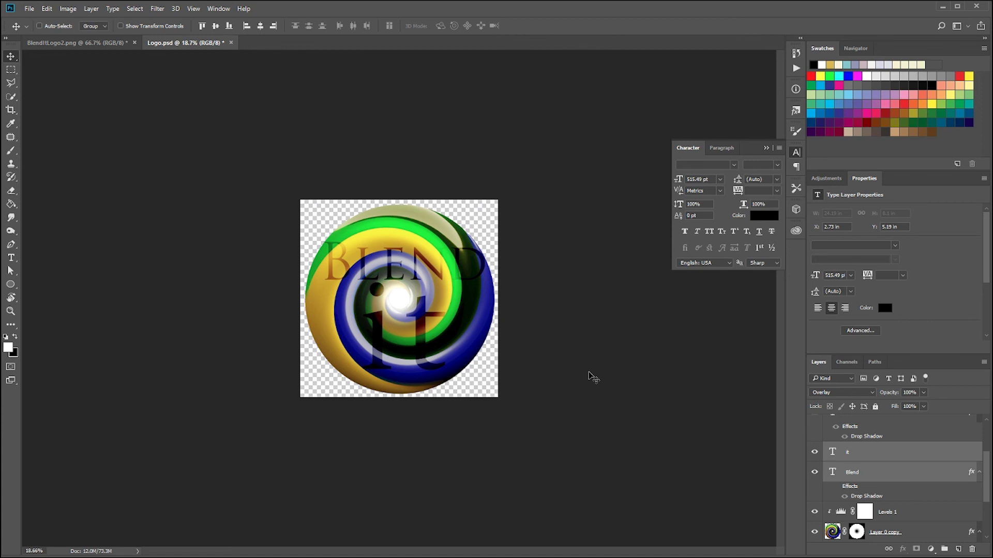
{"action": "scroll", "coordinate": [584, 378], "scroll_direction": "up", "scroll_amount": 3}
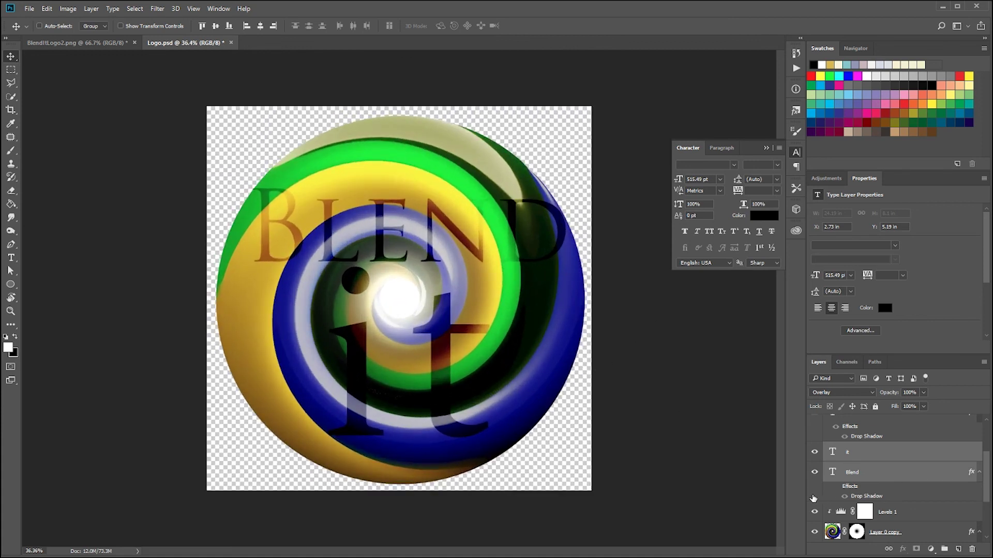
{"action": "left_click_drag", "start_coordinate": [815, 452], "coordinate": [815, 472]}
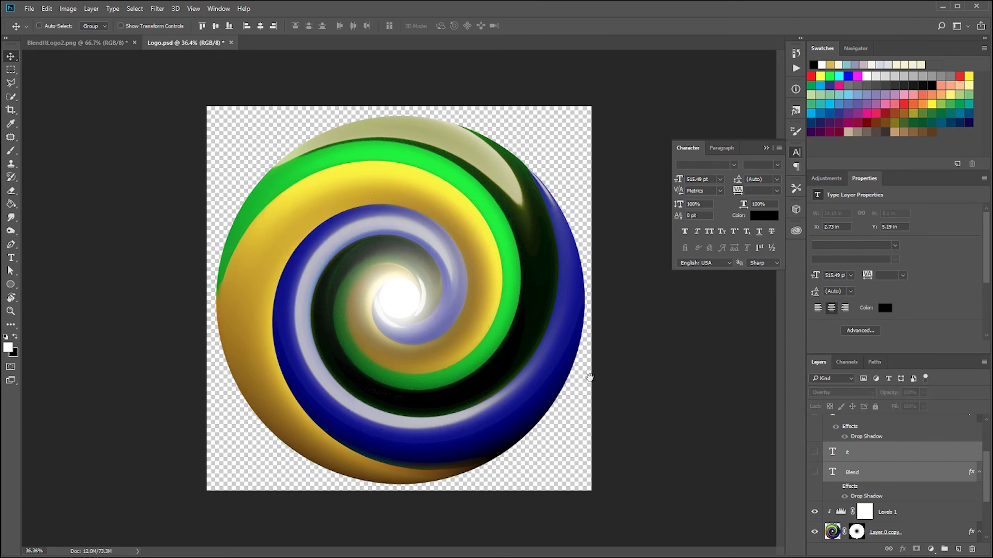
{"action": "scroll", "coordinate": [390, 300], "scroll_direction": "up", "scroll_amount": 1}
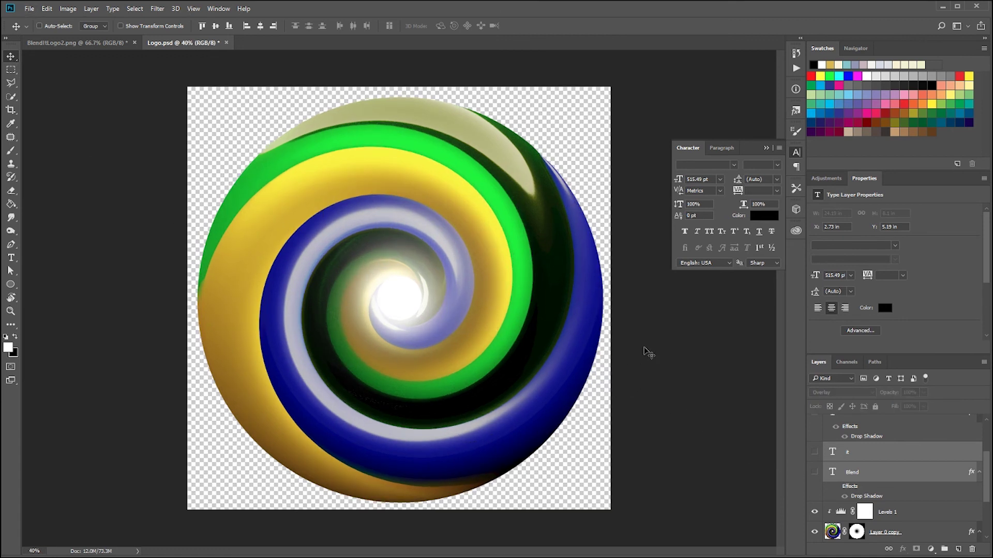
{"action": "mouse_move", "coordinate": [812, 453]}
{"action": "left_mouse_down"}
{"action": "mouse_move", "coordinate": [815, 471]}
{"action": "mouse_move", "coordinate": [817, 456]}
{"action": "mouse_move", "coordinate": [823, 469]}
{"action": "left_mouse_up"}
Delete the unused hidden layers above the visible lettering: Ellipse 1, the extra Blend text and the extra "it" text.
{"action": "scroll", "coordinate": [852, 460], "scroll_direction": "up", "scroll_amount": 3}
{"action": "left_click", "coordinate": [847, 468]}
{"action": "left_click", "coordinate": [848, 468]}
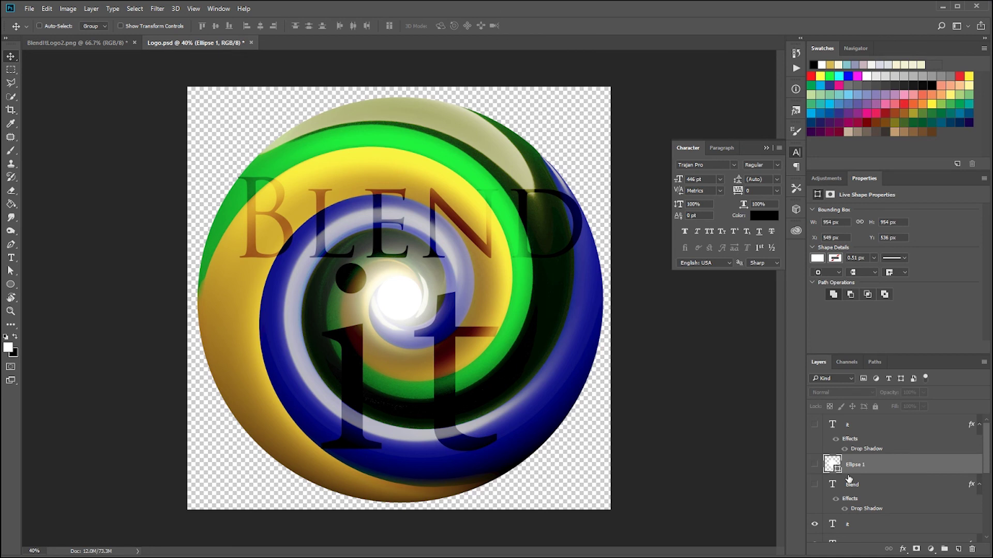
{"action": "key", "text": "Delete"}
{"action": "key", "text": "Delete"}
{"action": "left_click", "coordinate": [849, 425]}
{"action": "key", "text": "Delete"}
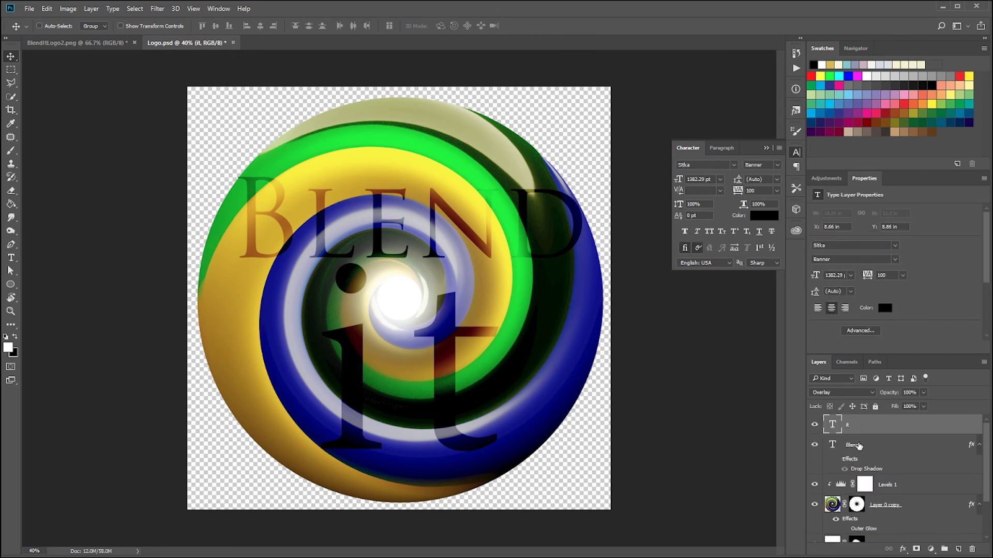
Delete the hidden Layer 0 beneath Color Fill 2 and leave the Color Fill 1 layer selected.
{"action": "scroll", "coordinate": [863, 471], "scroll_direction": "down", "scroll_amount": 2}
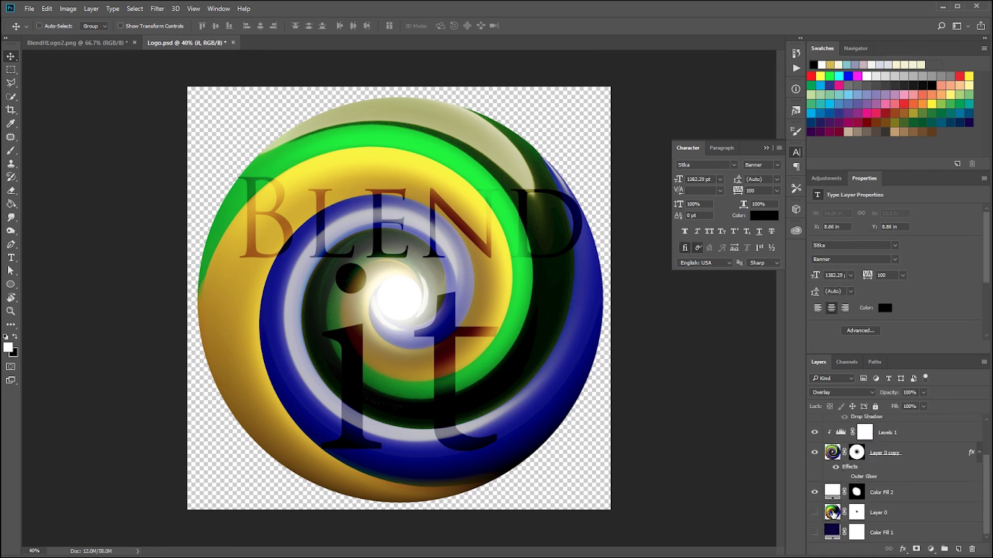
{"action": "left_click", "coordinate": [833, 513]}
{"action": "left_click", "coordinate": [830, 535]}
{"action": "scroll", "coordinate": [839, 475], "scroll_direction": "up", "scroll_amount": 2}
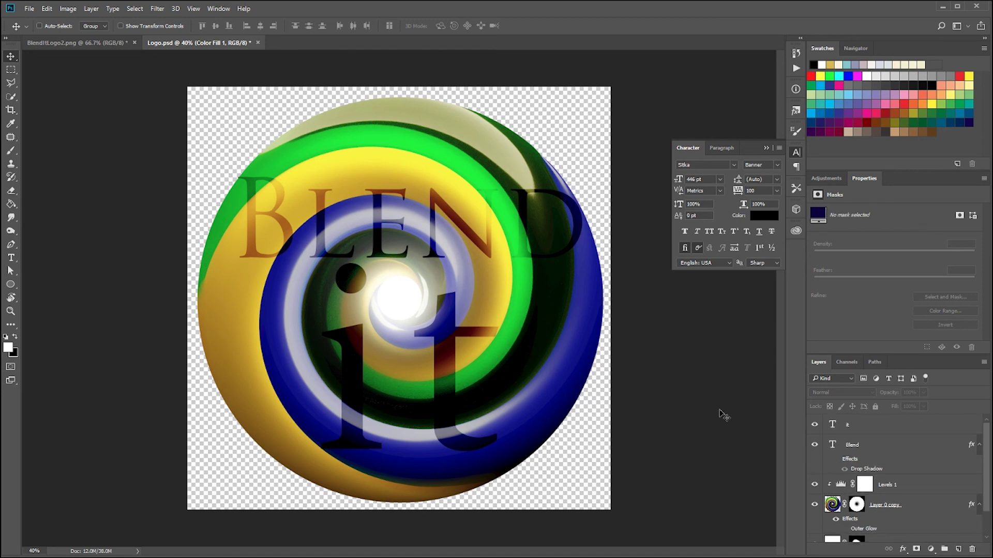
Save the layered document and save a PNG copy as Logo.png in the 03_Logo folder.
{"action": "key", "text": "ctrl+s"}
{"action": "key", "text": "ctrl+shift+s"}
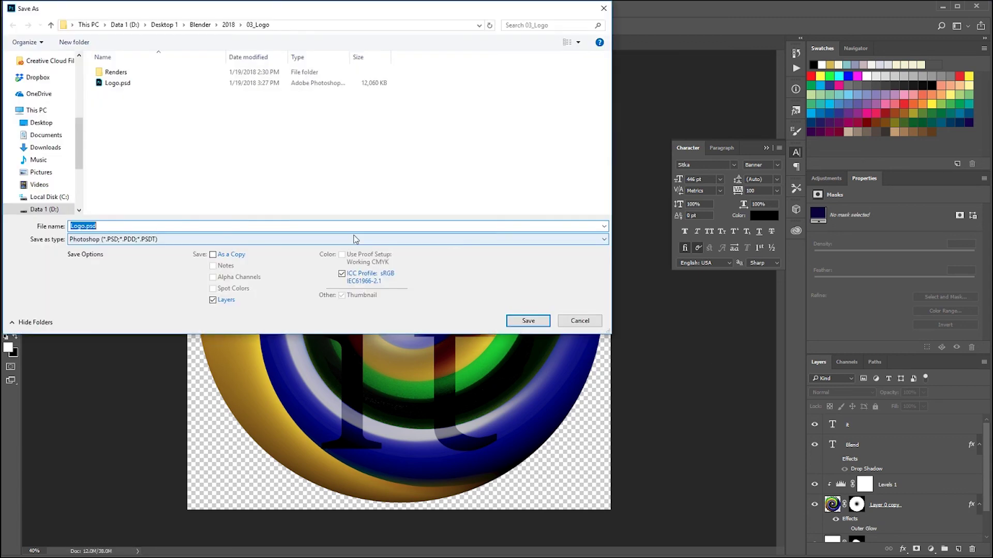
{"action": "left_click", "coordinate": [101, 239]}
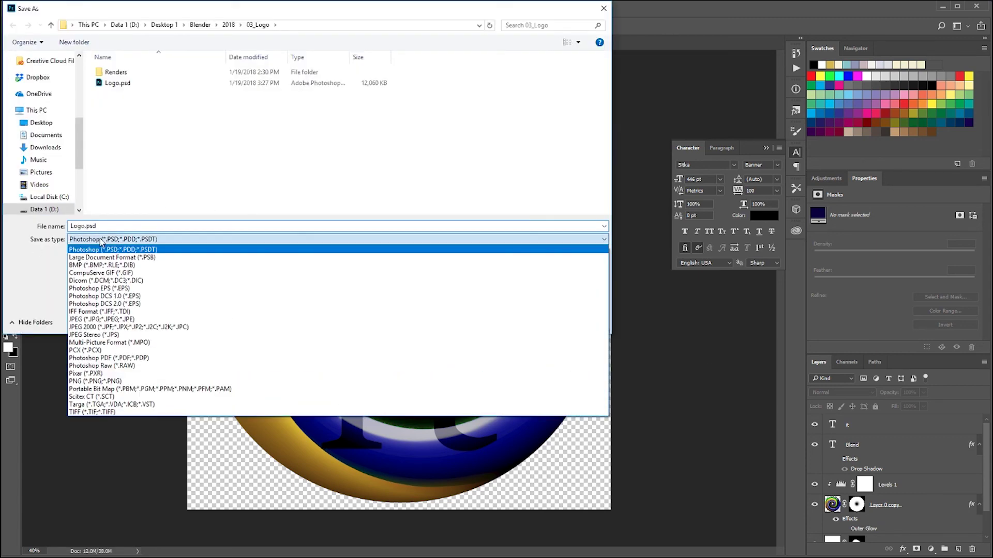
{"action": "left_click", "coordinate": [108, 382]}
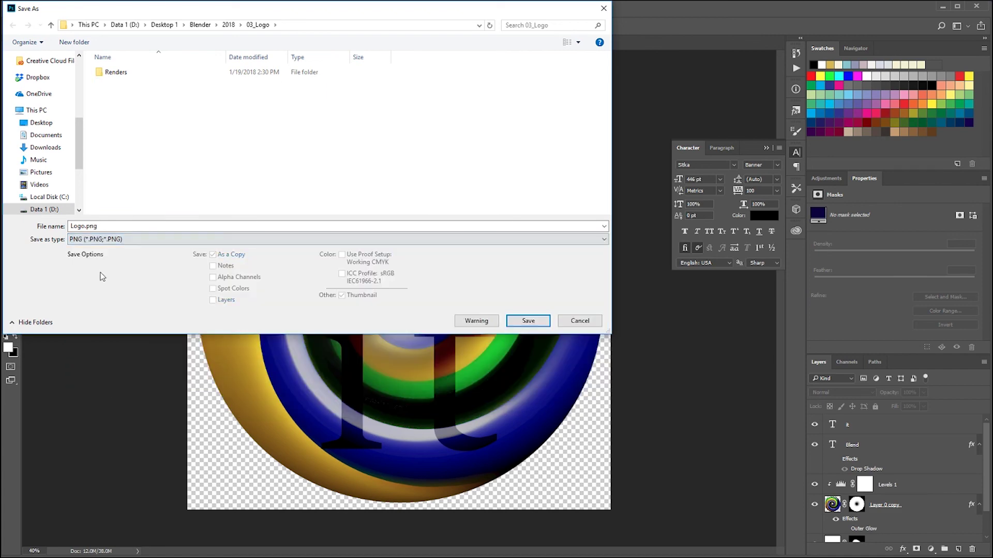
{"action": "left_click", "coordinate": [531, 329]}
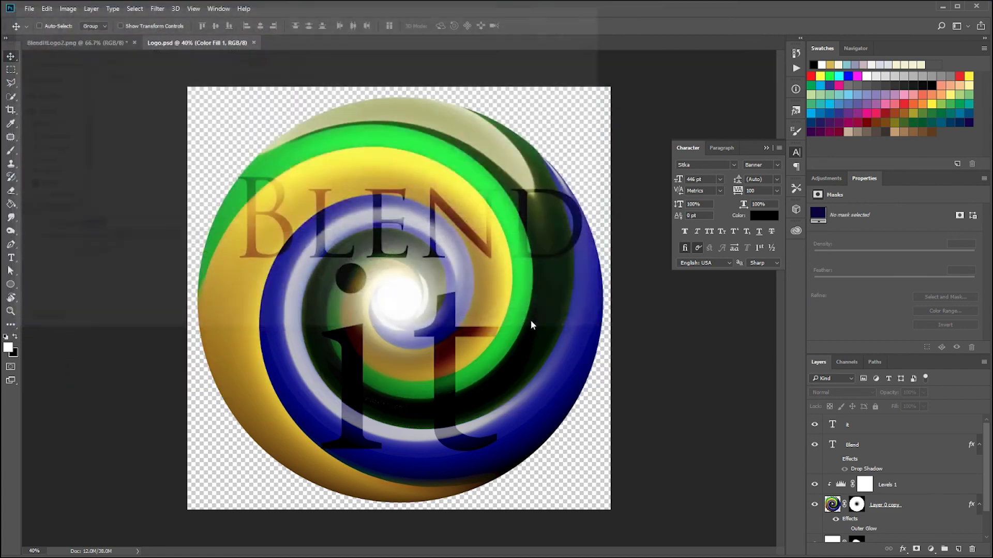
{"action": "key", "text": "Return"}
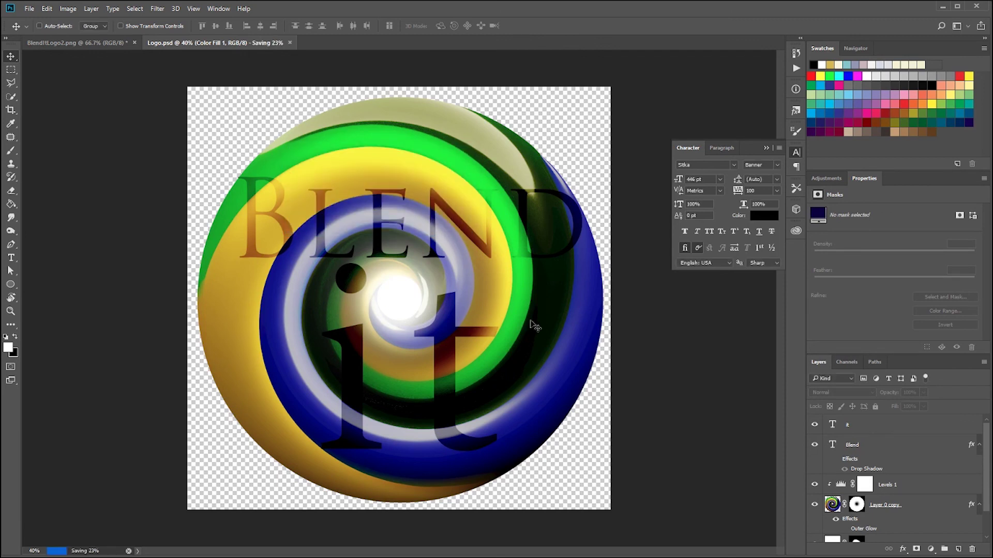
{"action": "scroll", "coordinate": [556, 326], "scroll_direction": "down", "scroll_amount": 1}
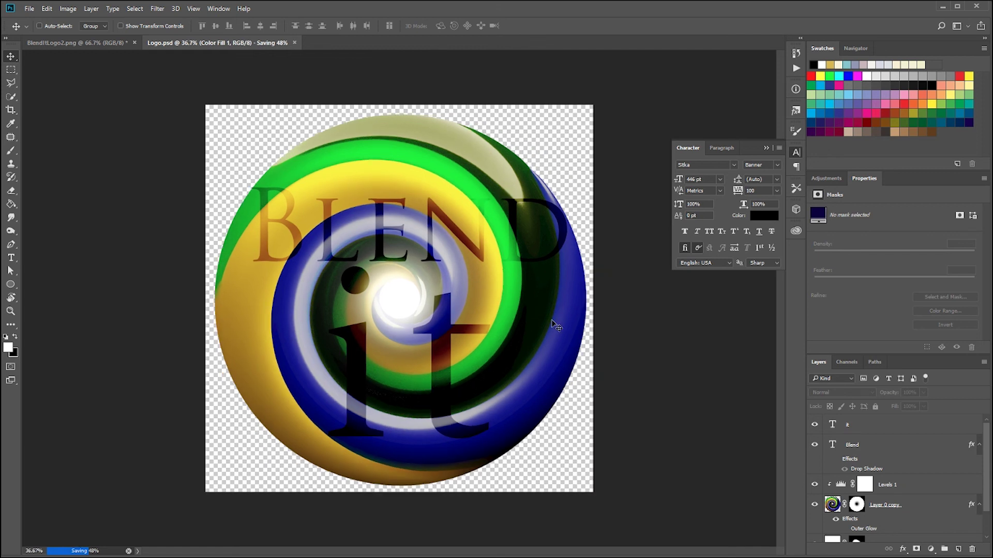